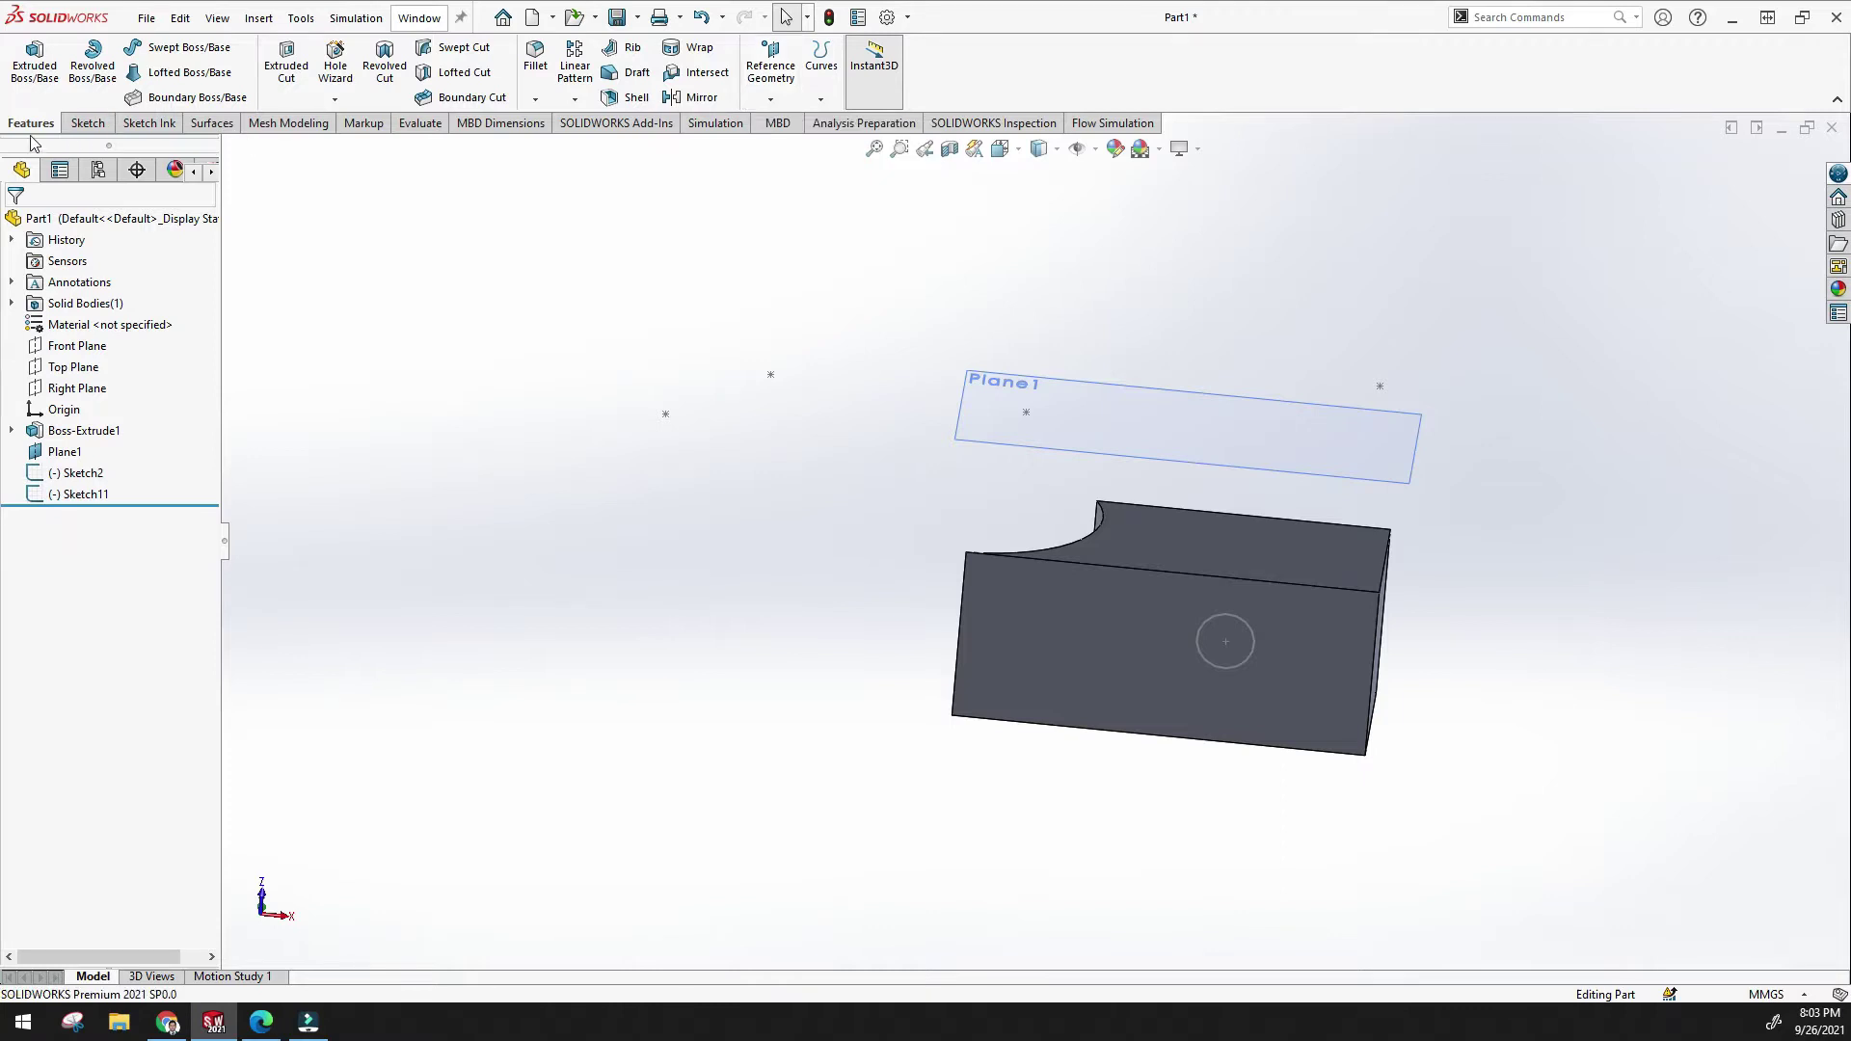
Examine the available Reference Geometry commands, including Plane, Axis, Coordinate System and Point.
click(777, 100)
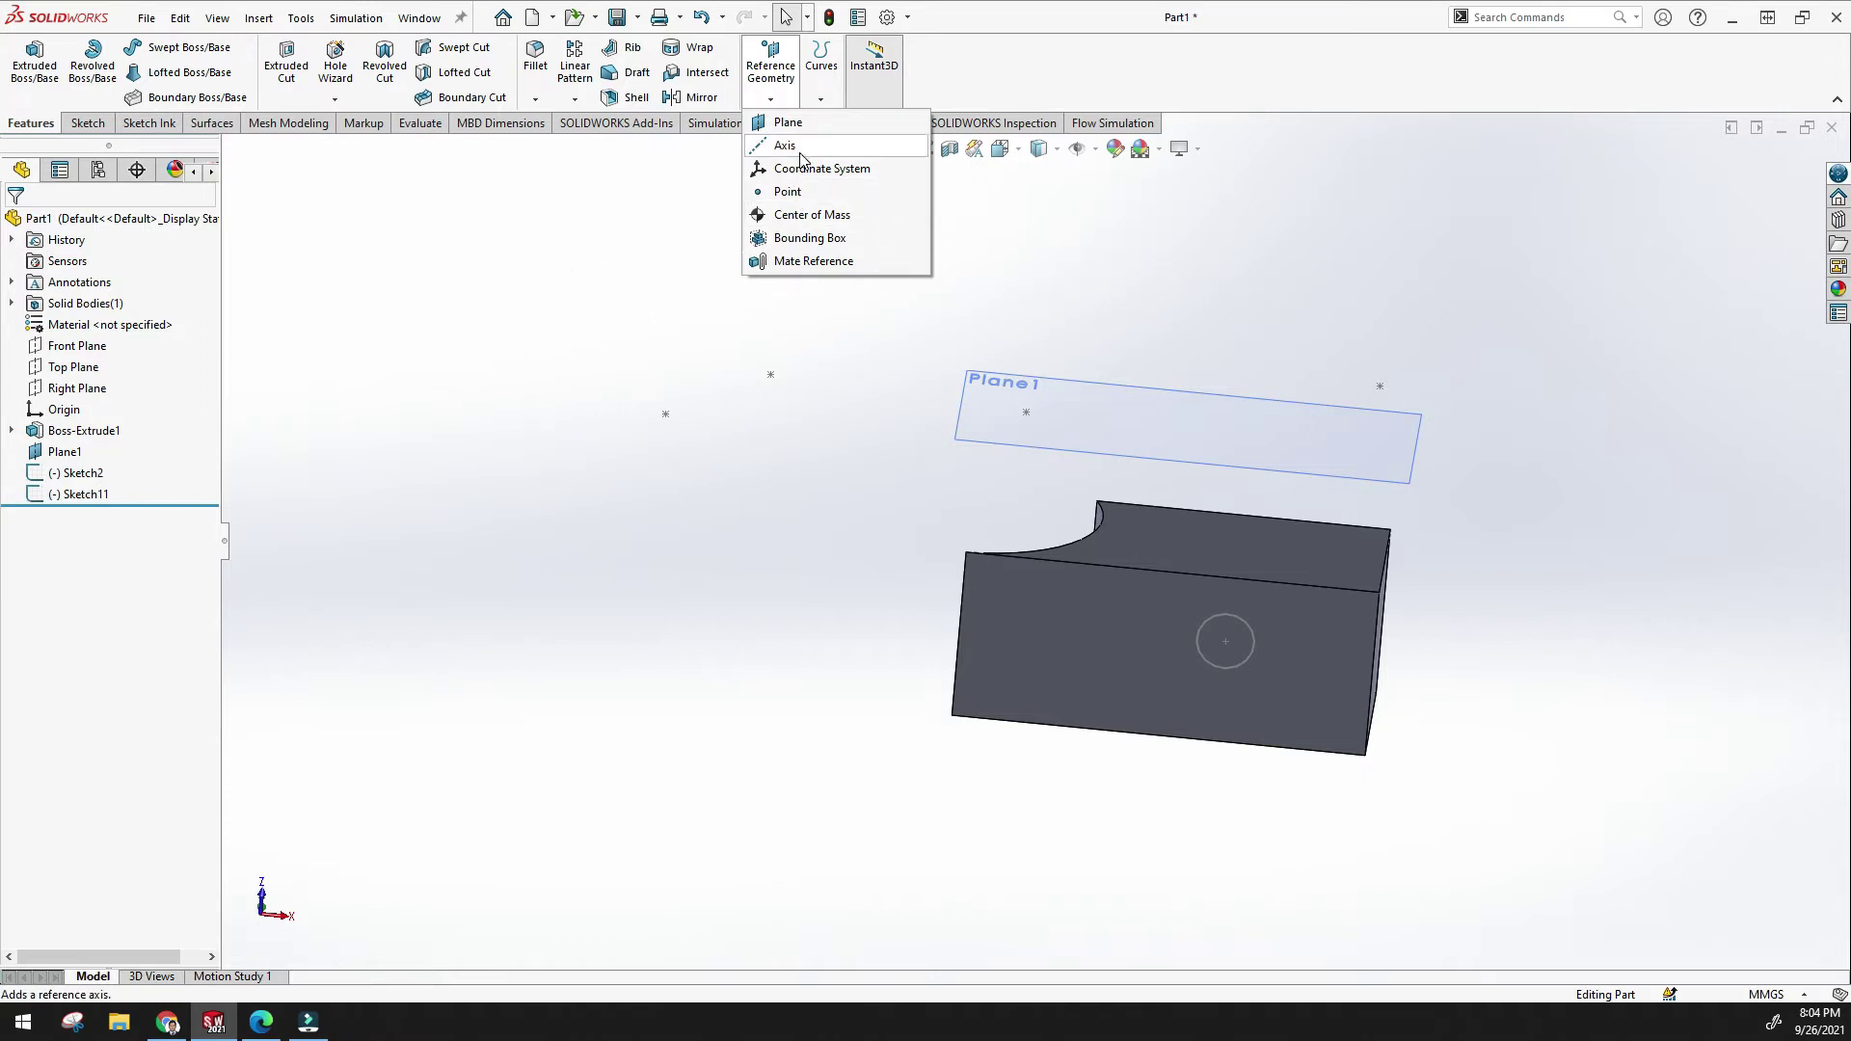
click(598, 254)
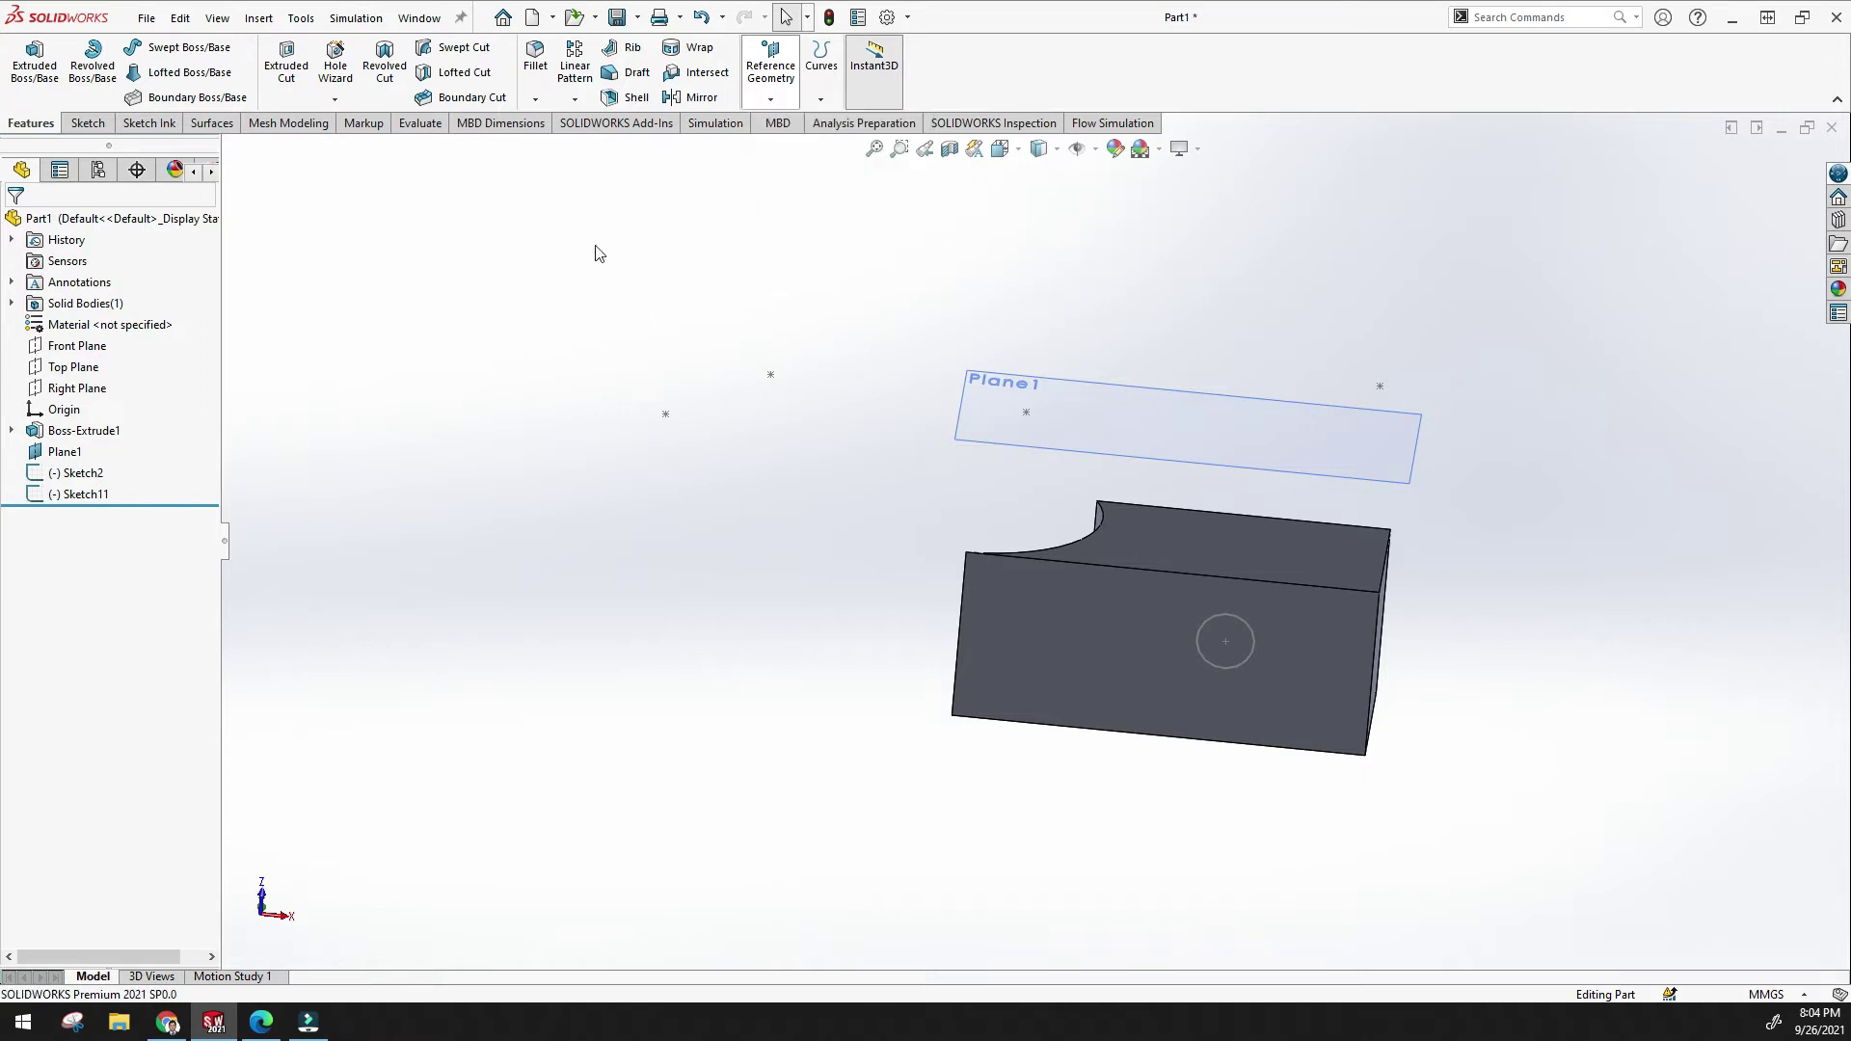
click(88, 123)
click(30, 123)
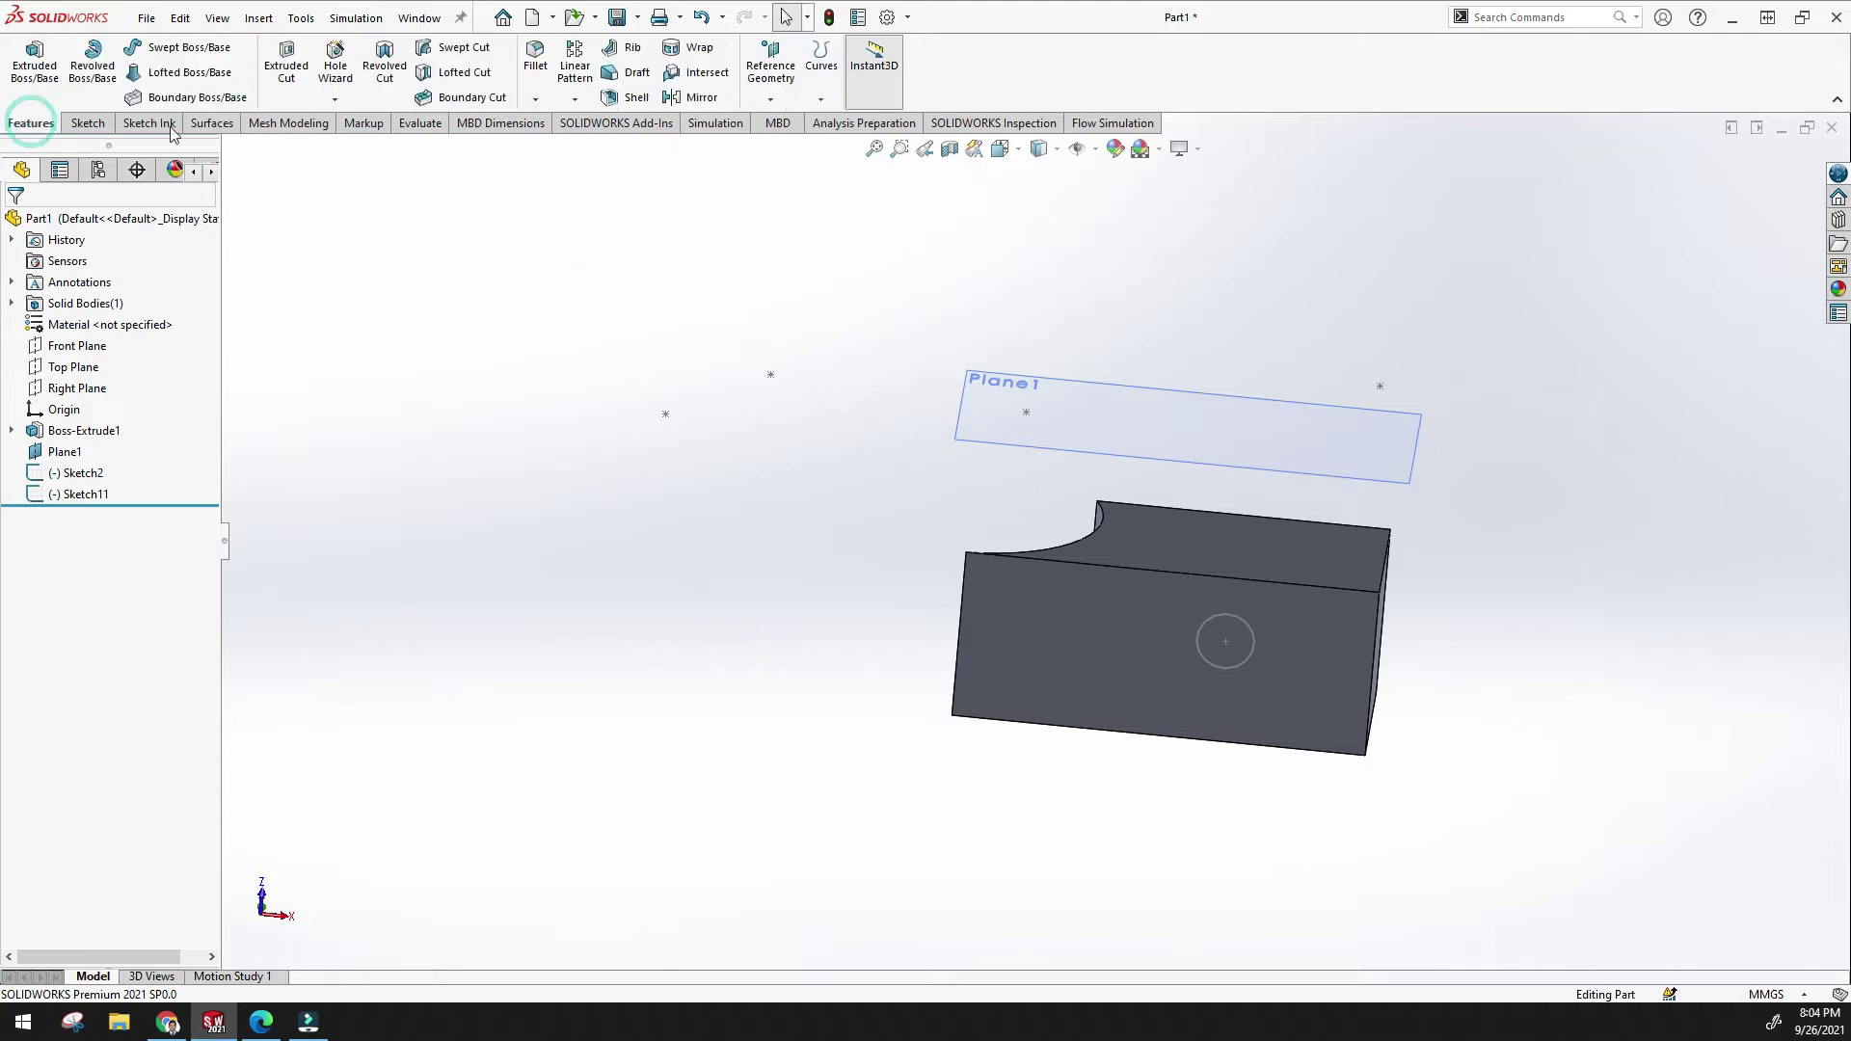
click(772, 100)
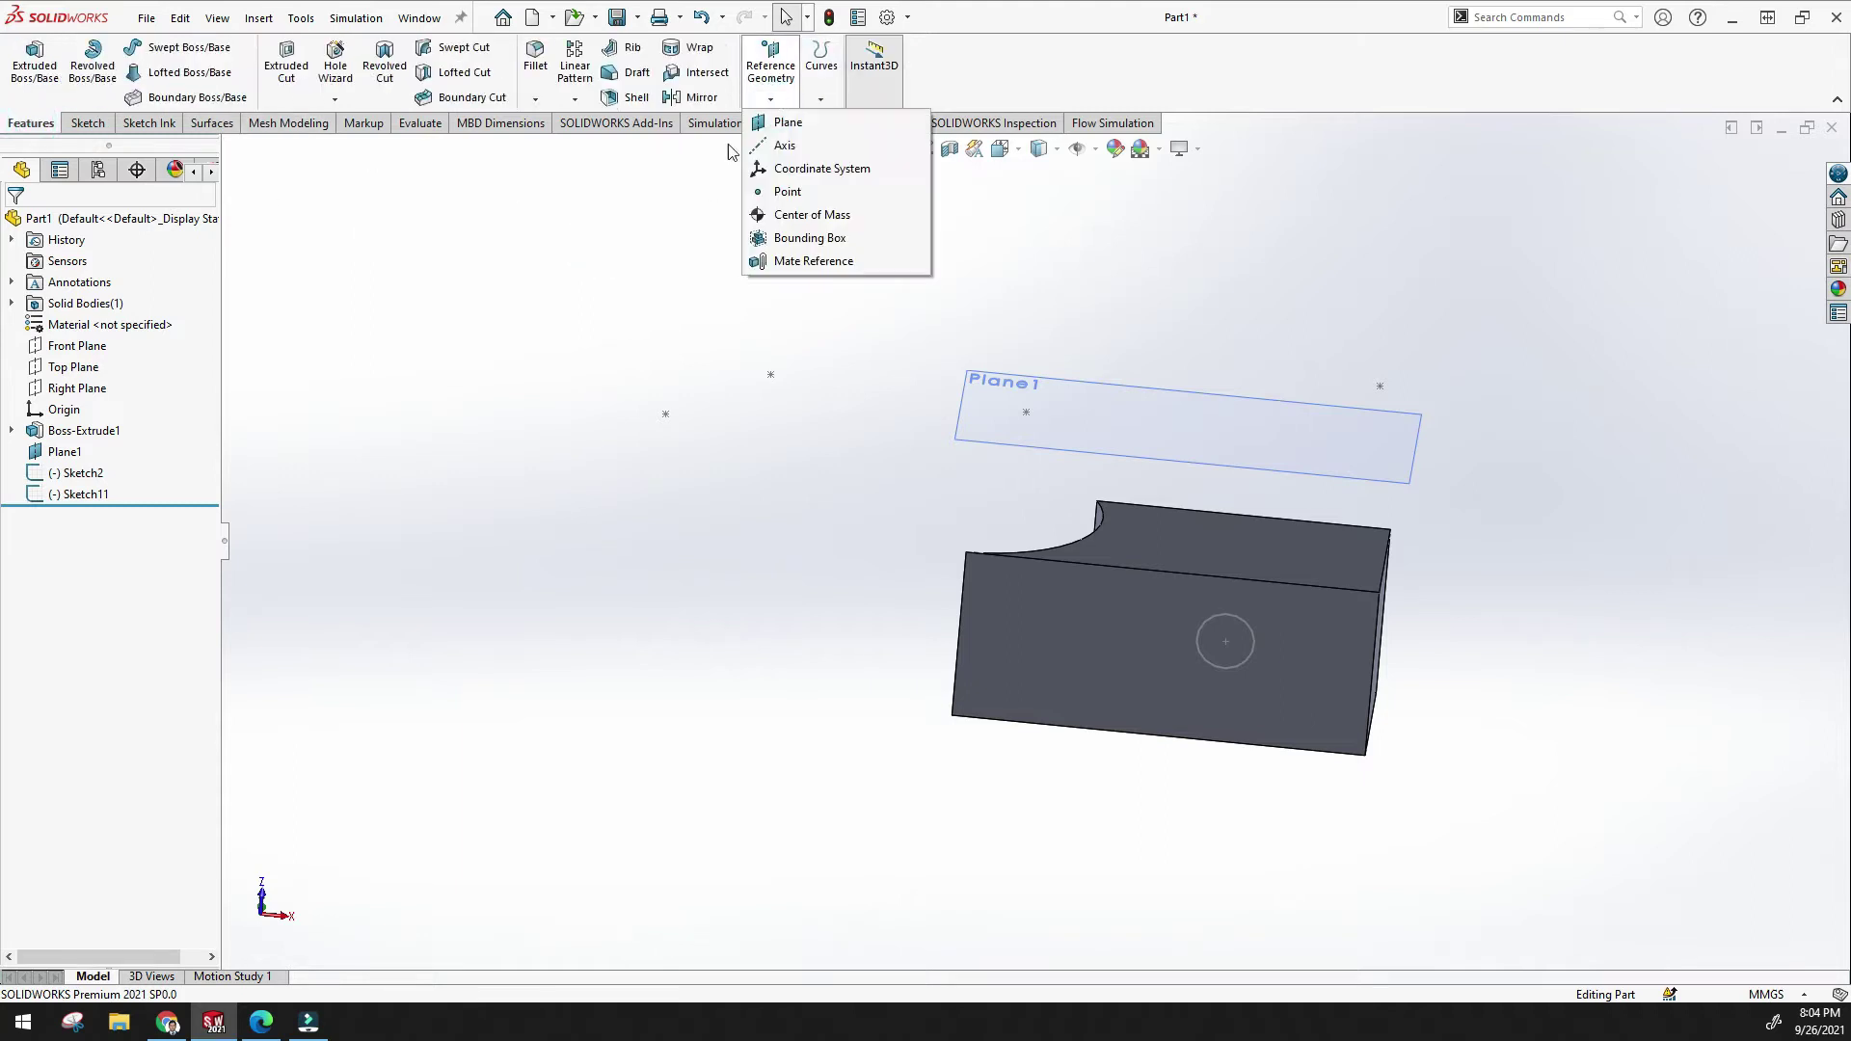
click(459, 255)
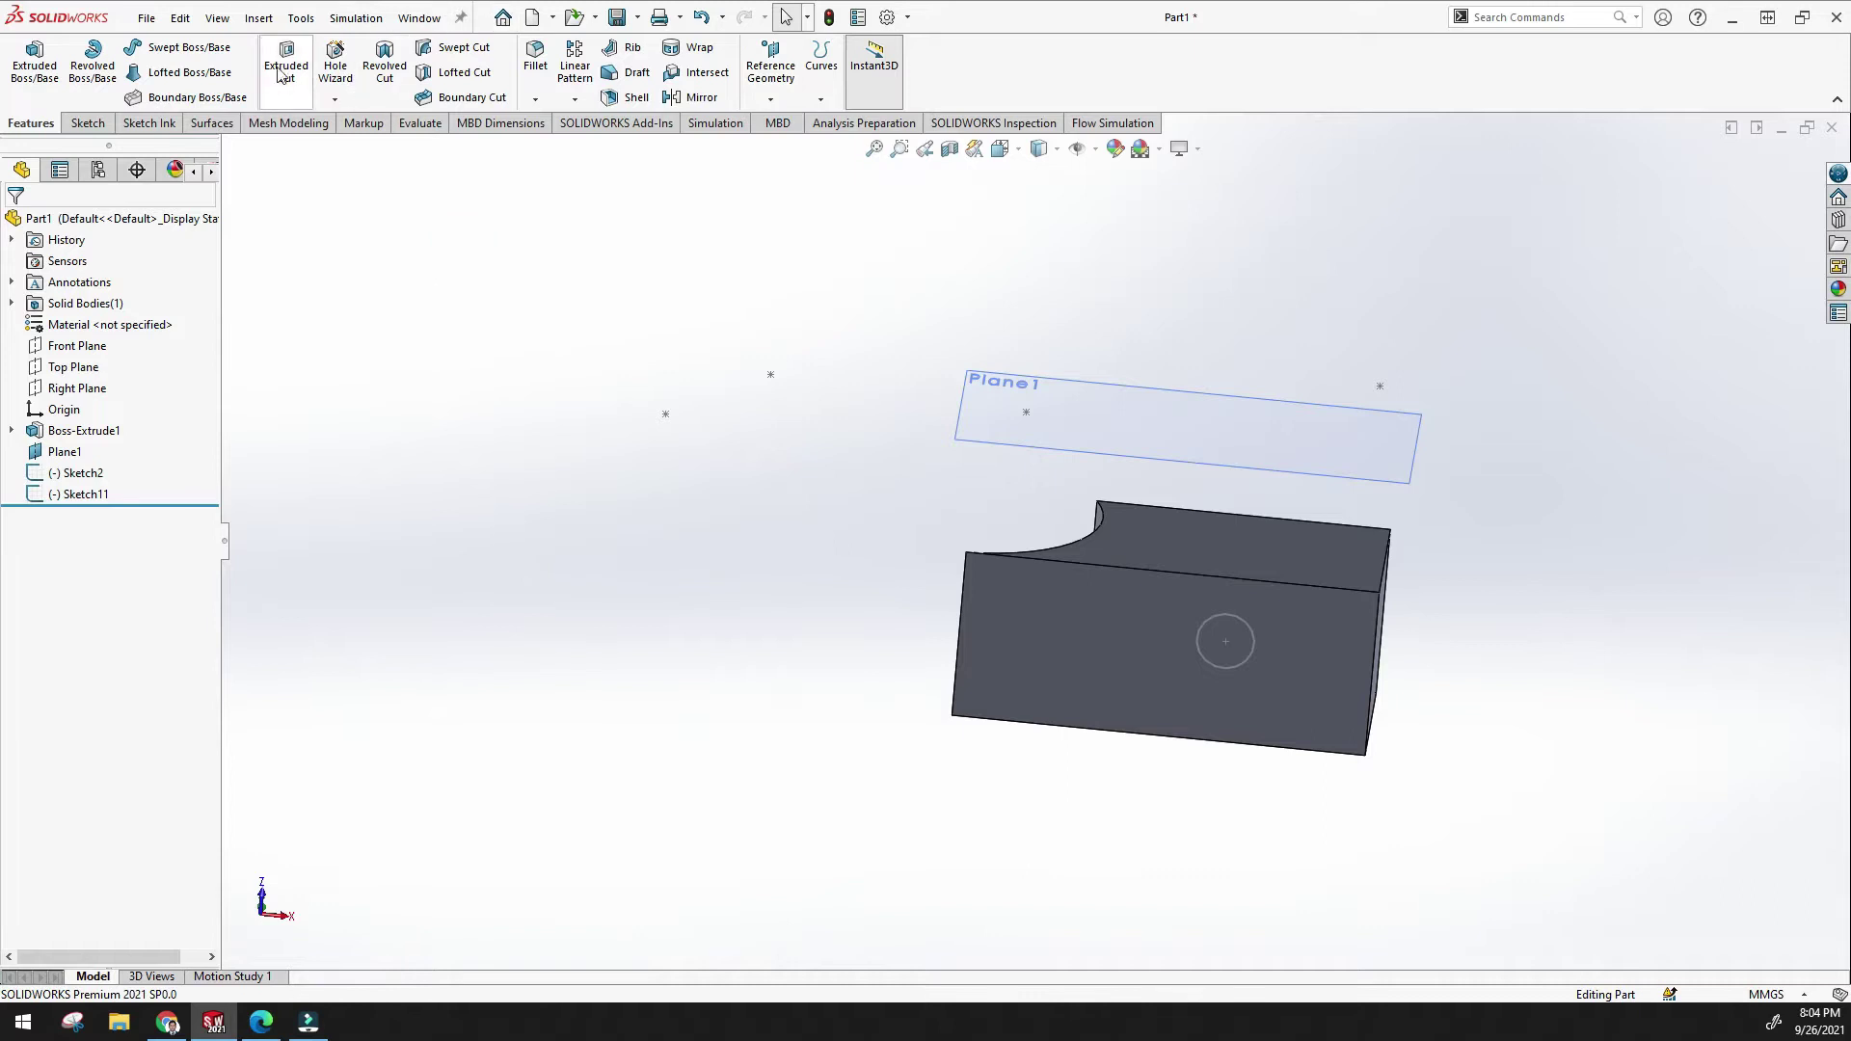
click(266, 23)
click(268, 21)
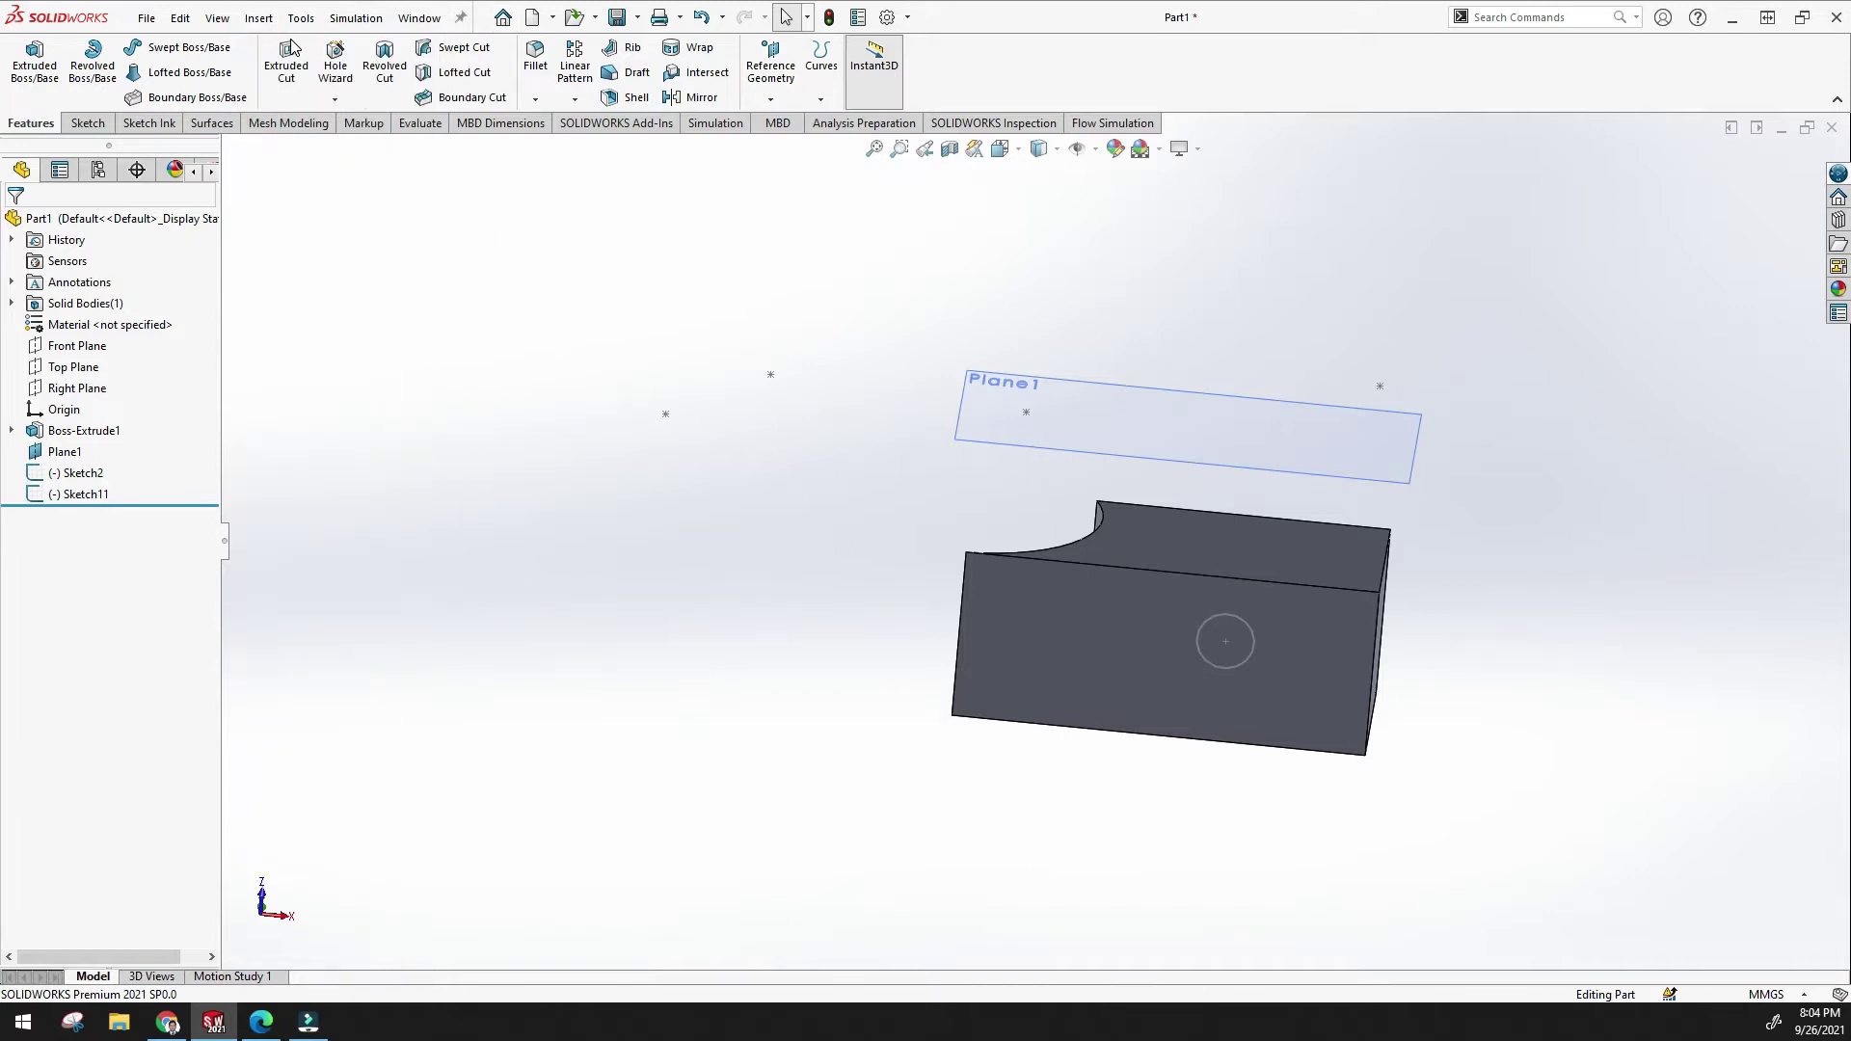
click(268, 21)
mouse_move(305, 279)
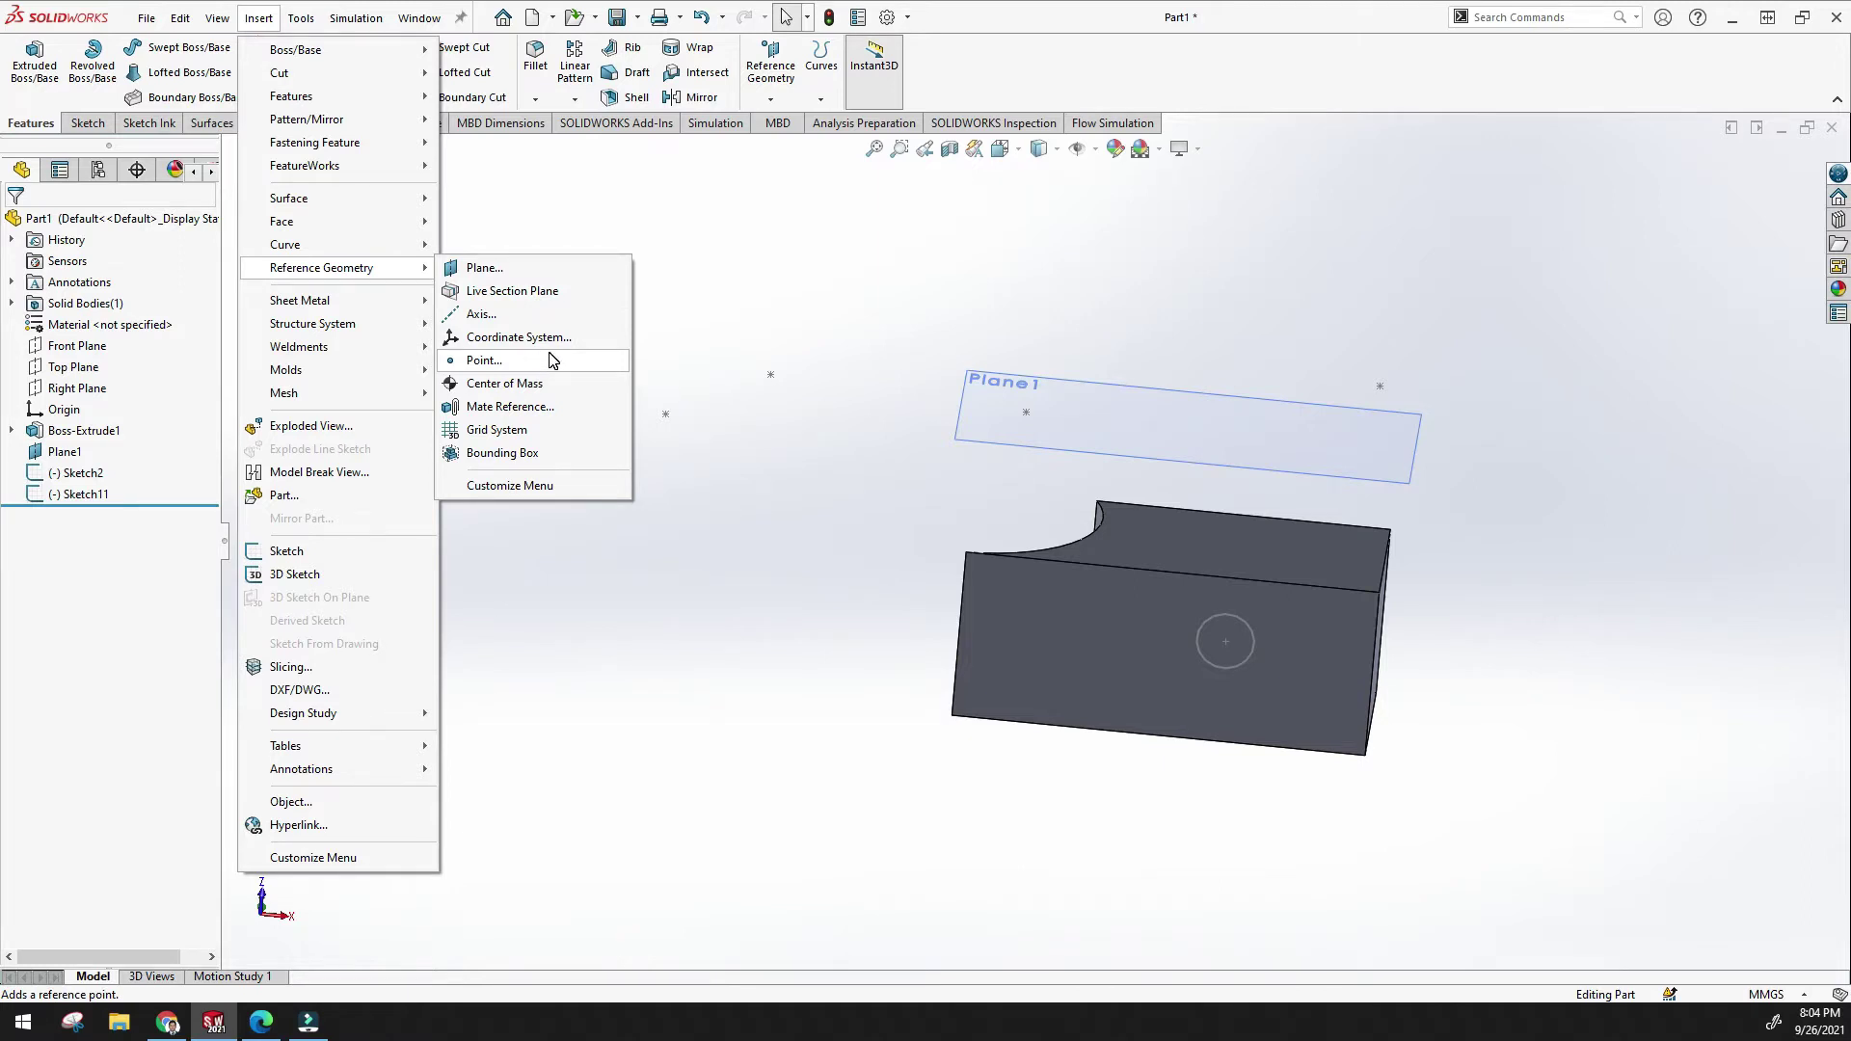
click(764, 251)
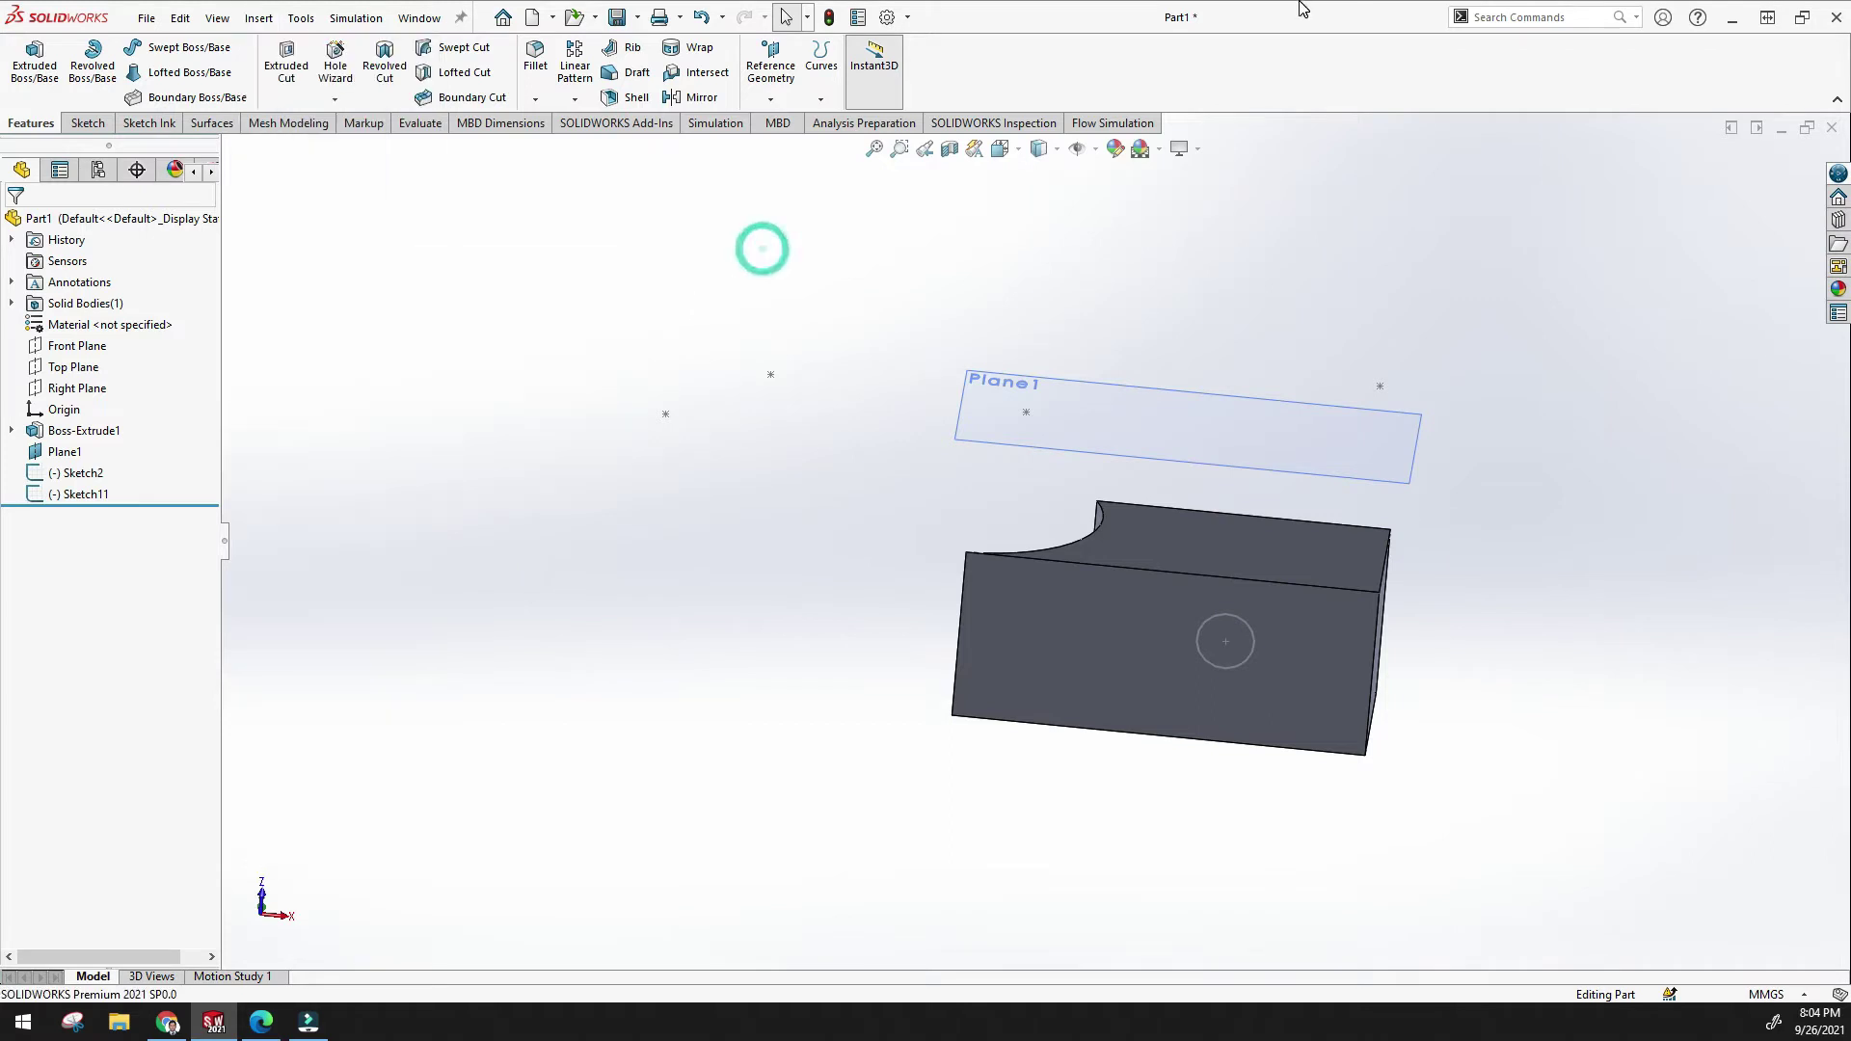
Start a new reference plane with the block's flat front face, the one carrying the circle, as the first reference.
click(873, 148)
middle_drag(831, 300, 1054, 516)
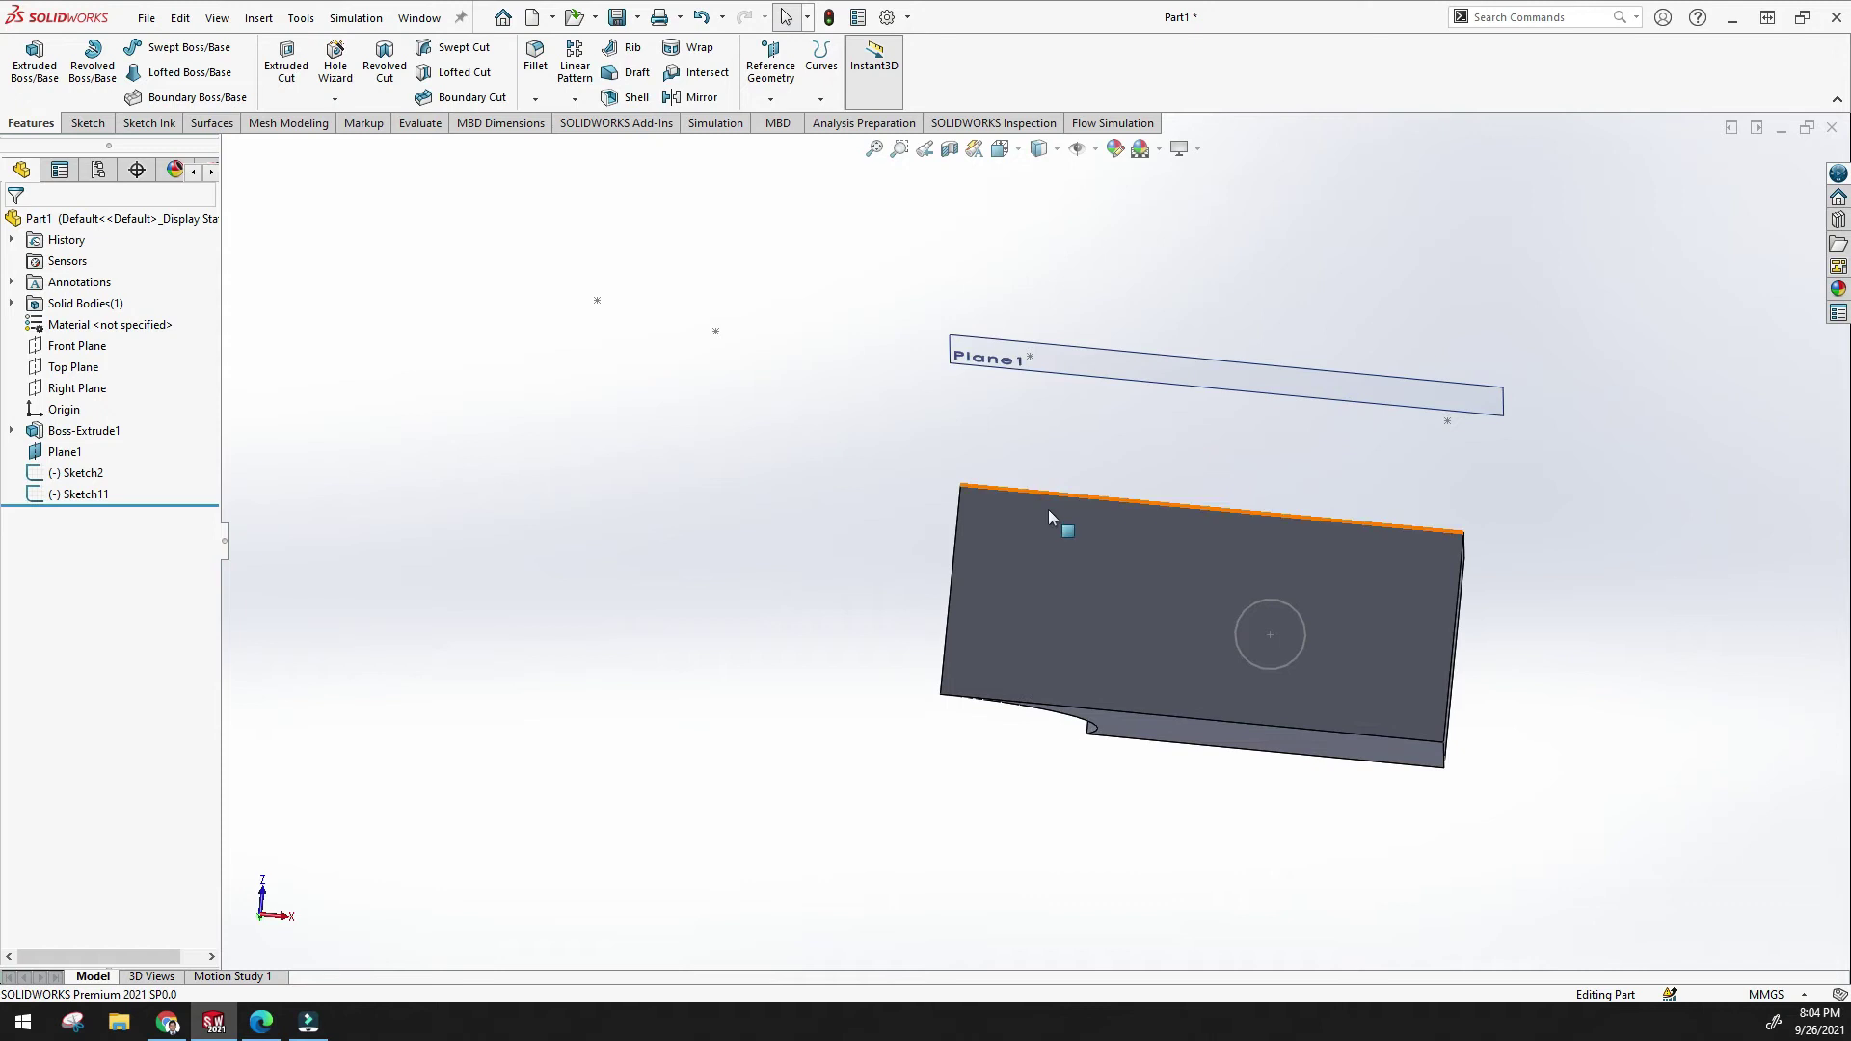
scroll(1005, 447, up, 1)
middle_drag(1005, 447, 1003, 506)
click(874, 149)
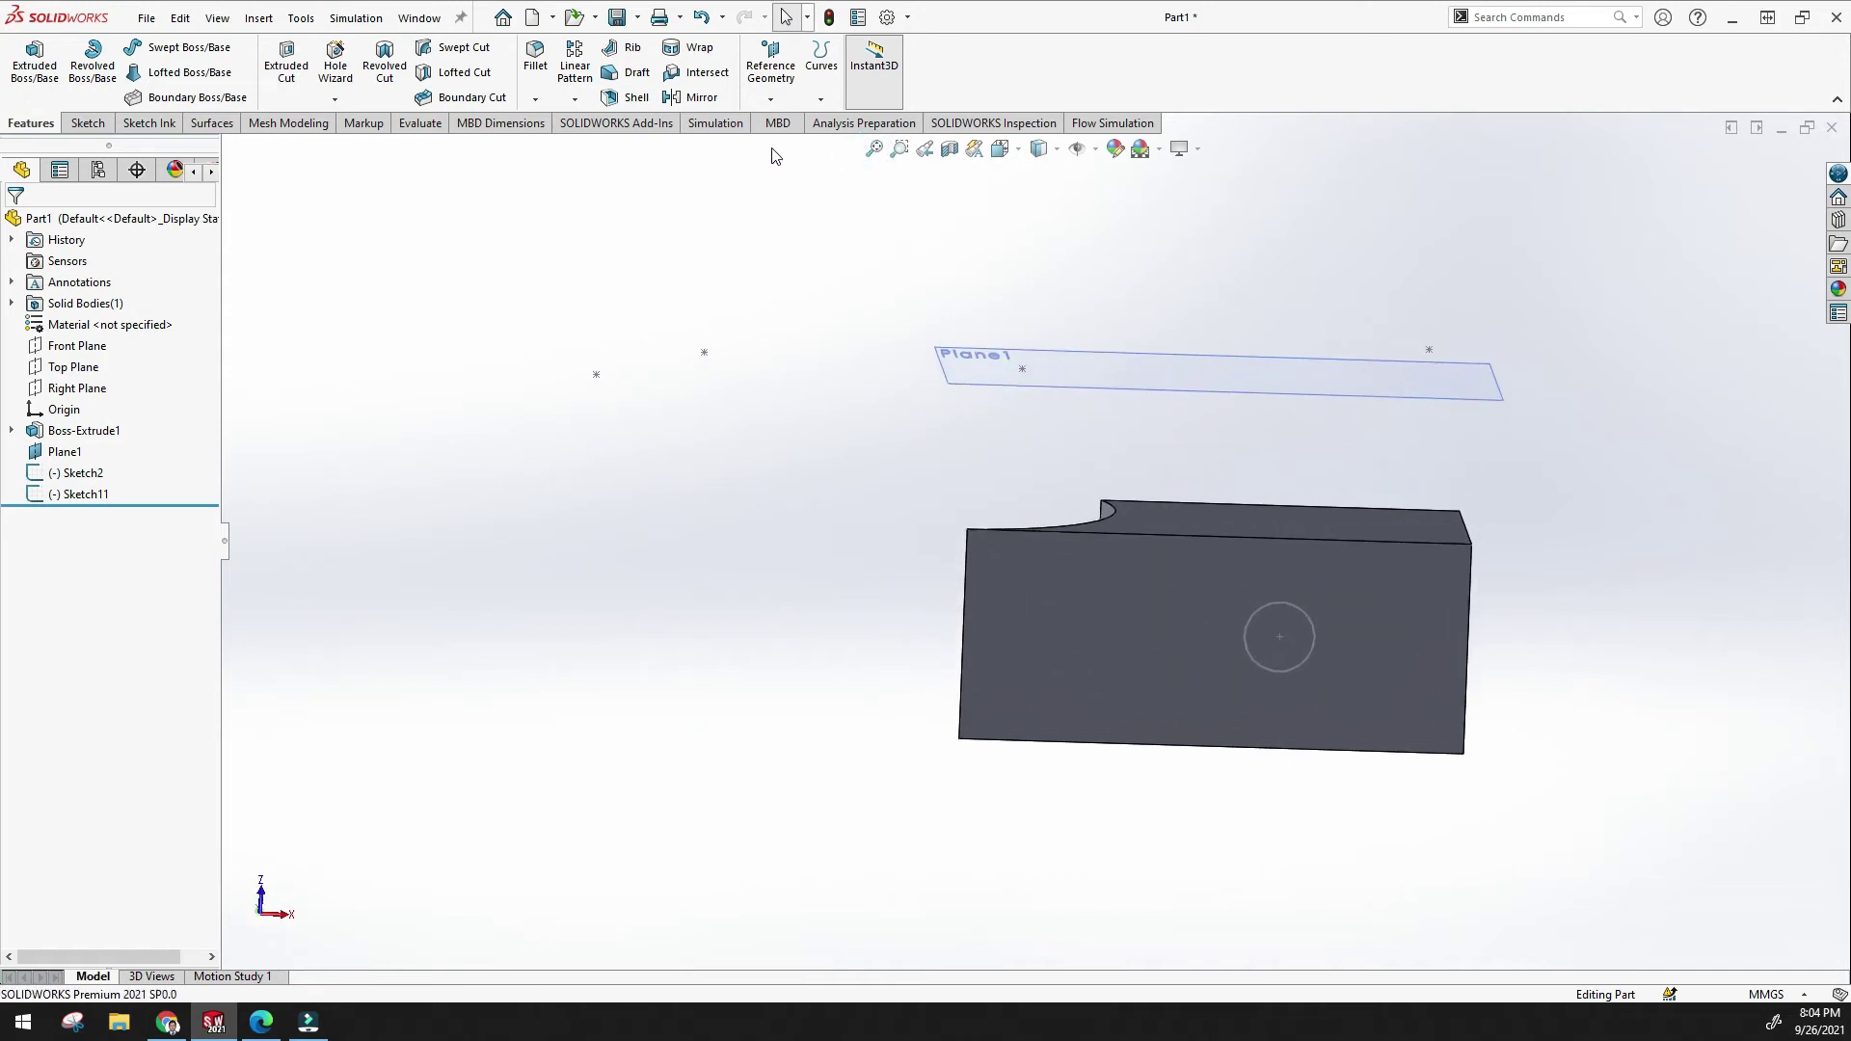
click(779, 100)
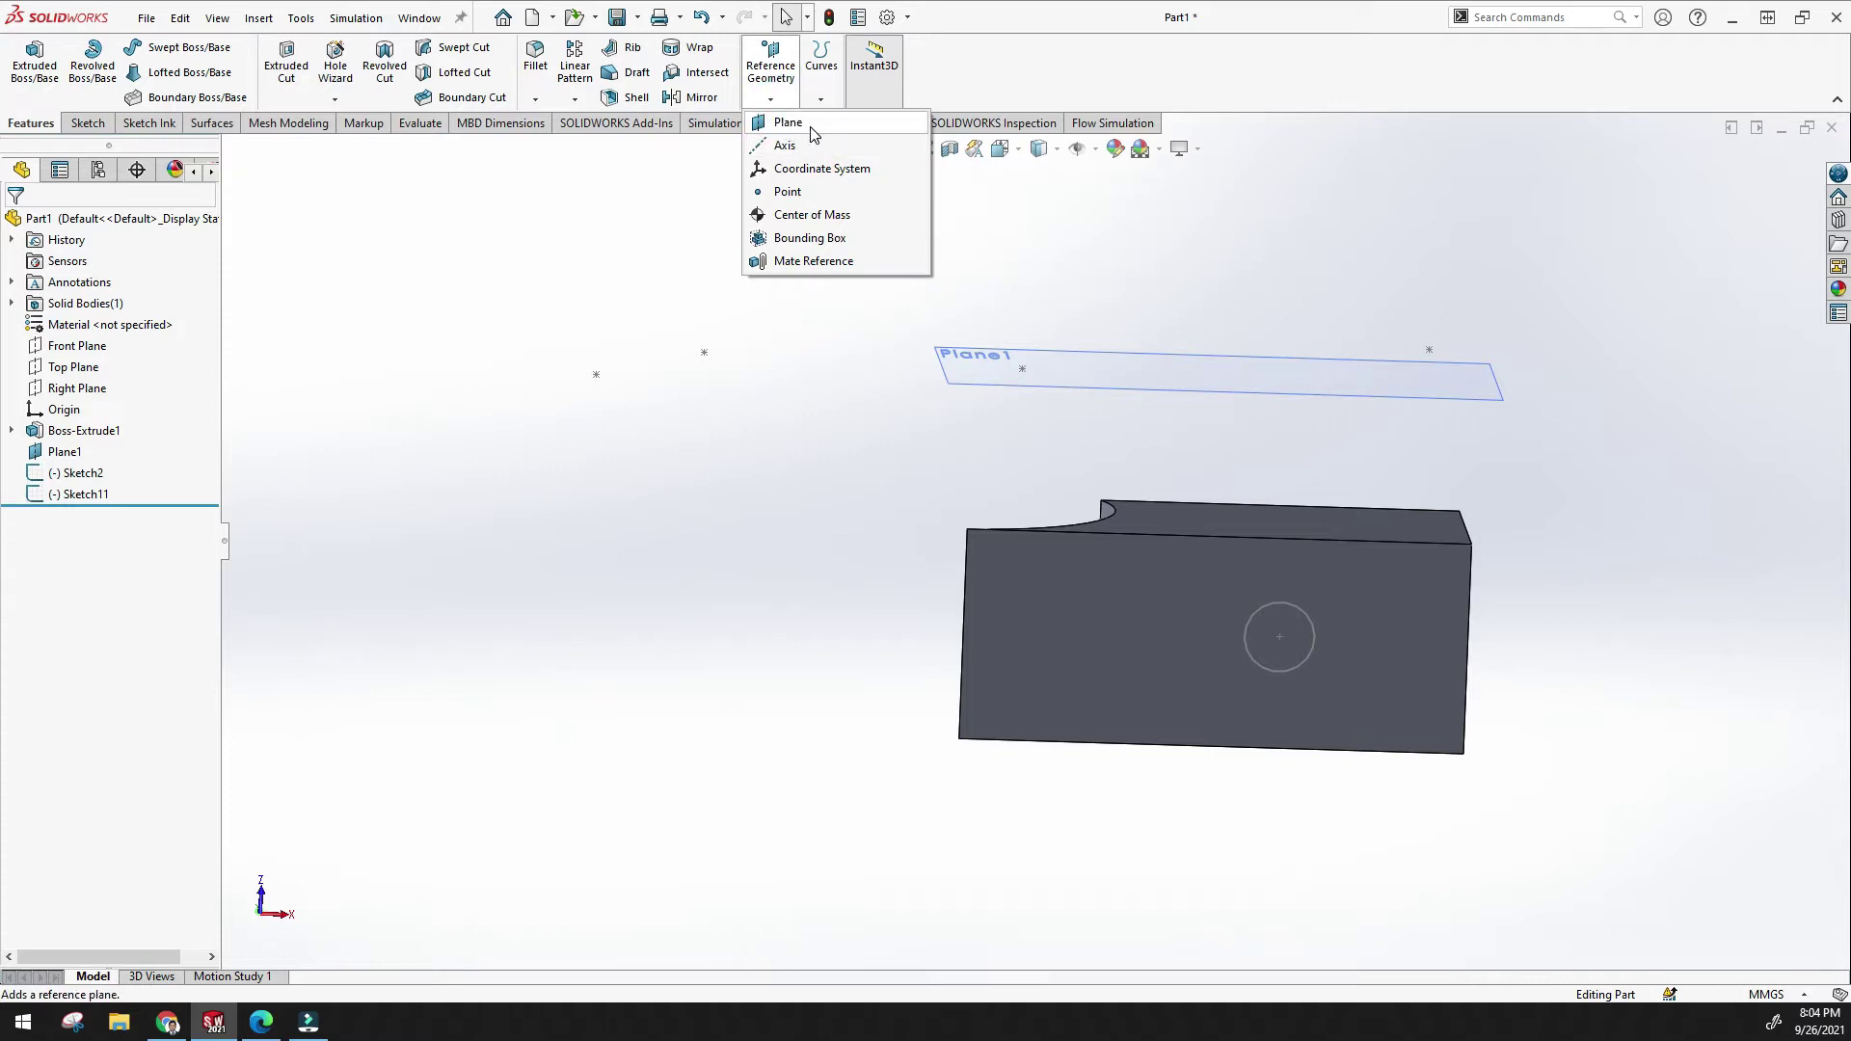
click(811, 128)
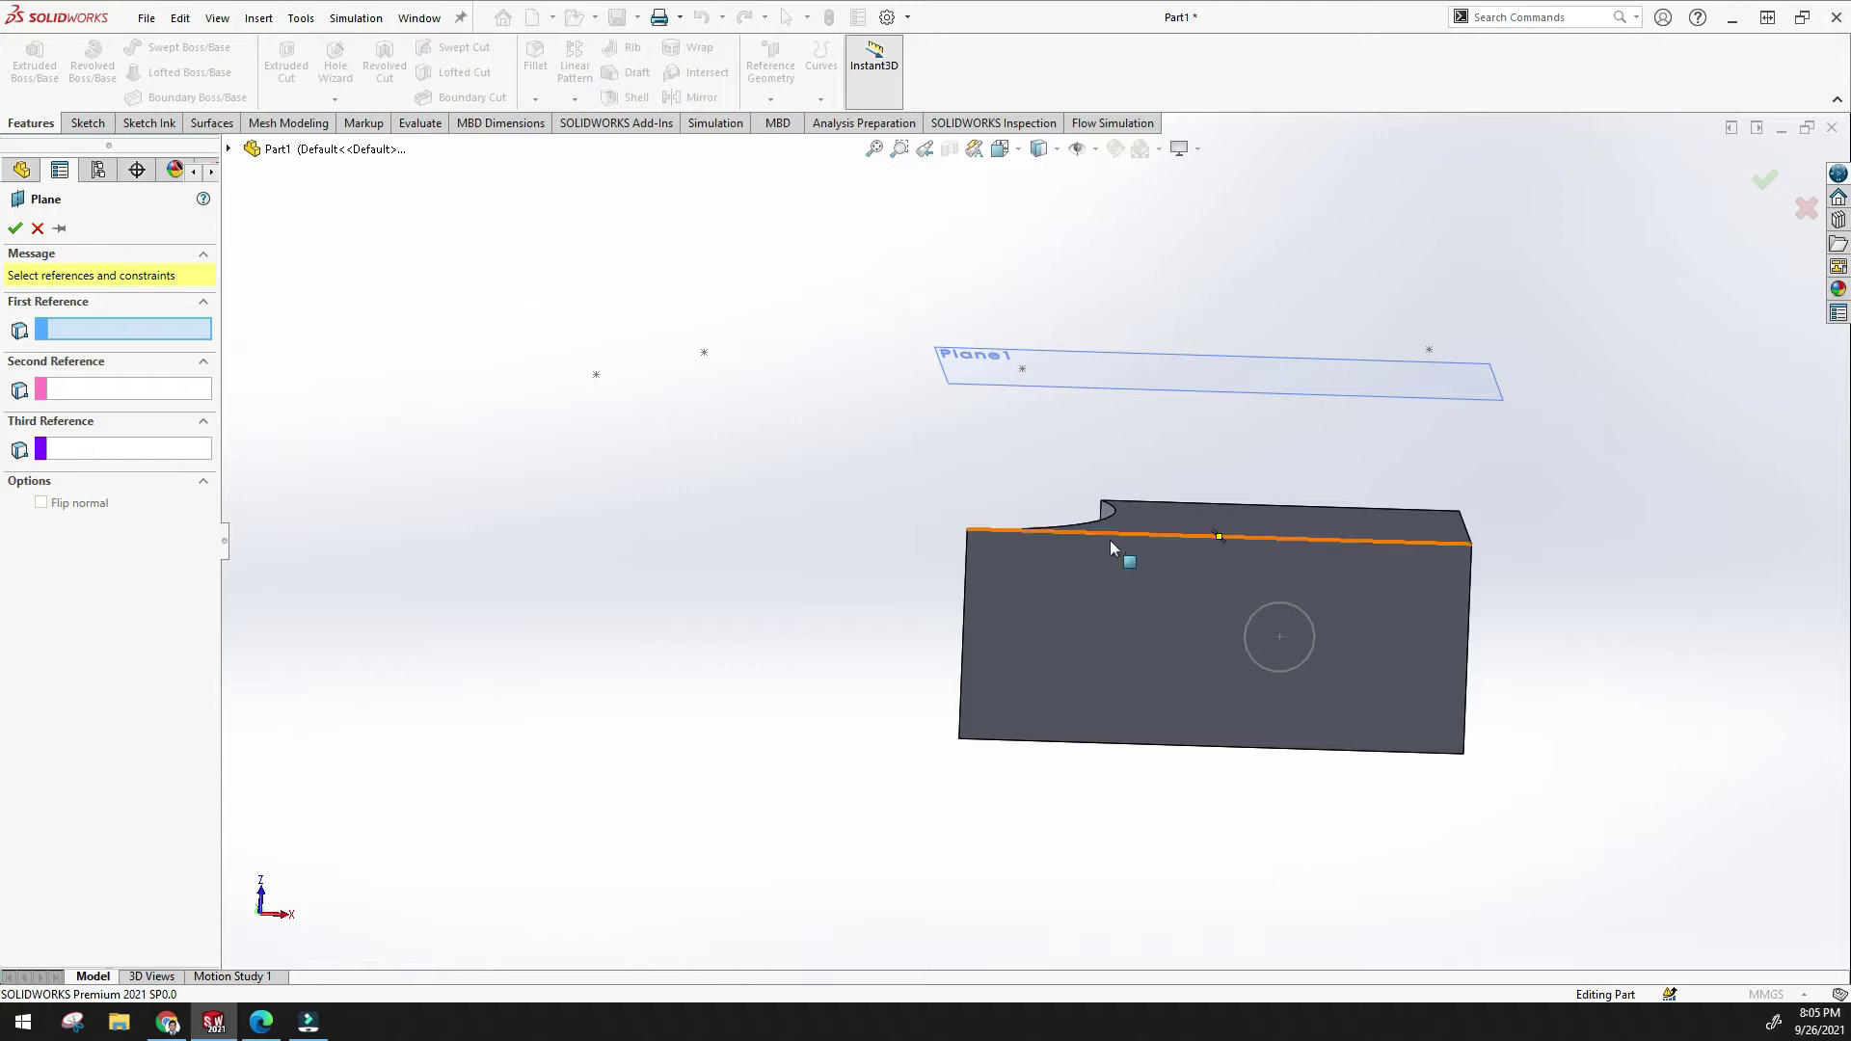
click(1090, 618)
mouse_move(861, 524)
middle_down()
mouse_move(756, 529)
mouse_move(690, 628)
mouse_move(784, 530)
mouse_move(769, 427)
mouse_move(703, 434)
mouse_move(840, 505)
middle_up()
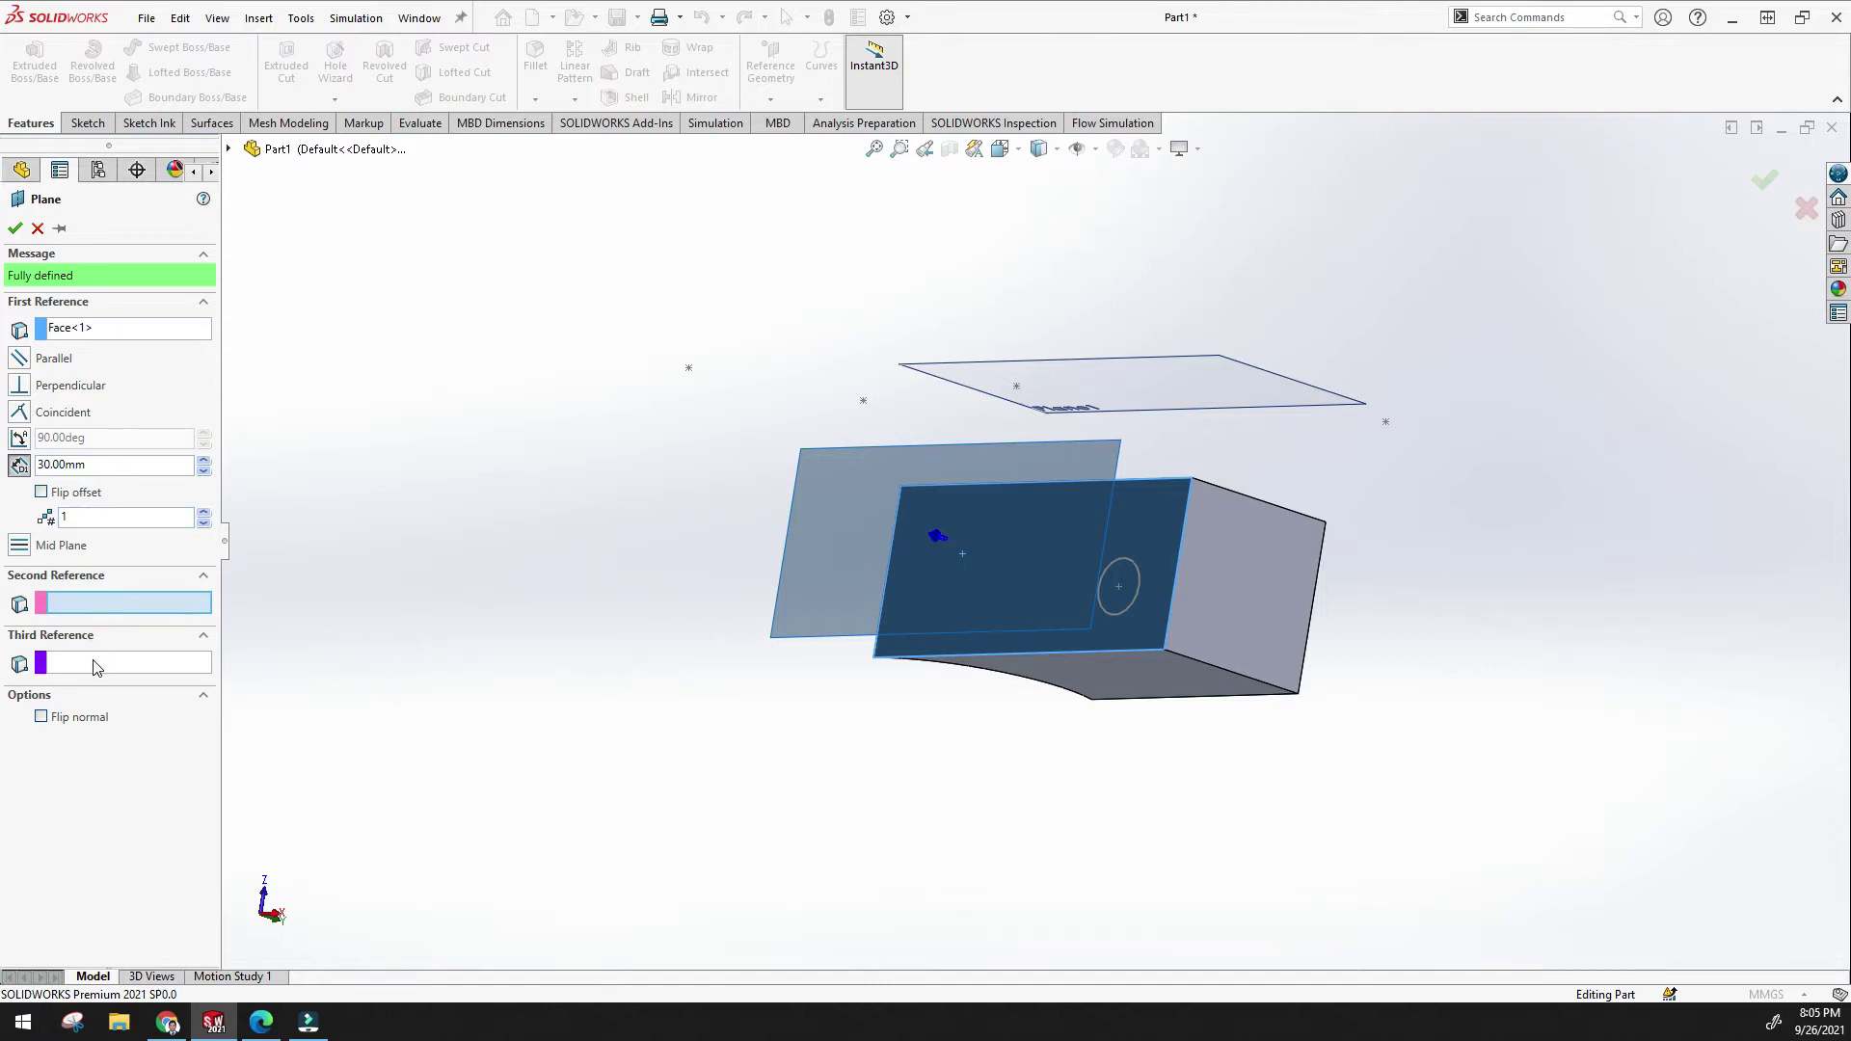
middle_drag(632, 430, 583, 500)
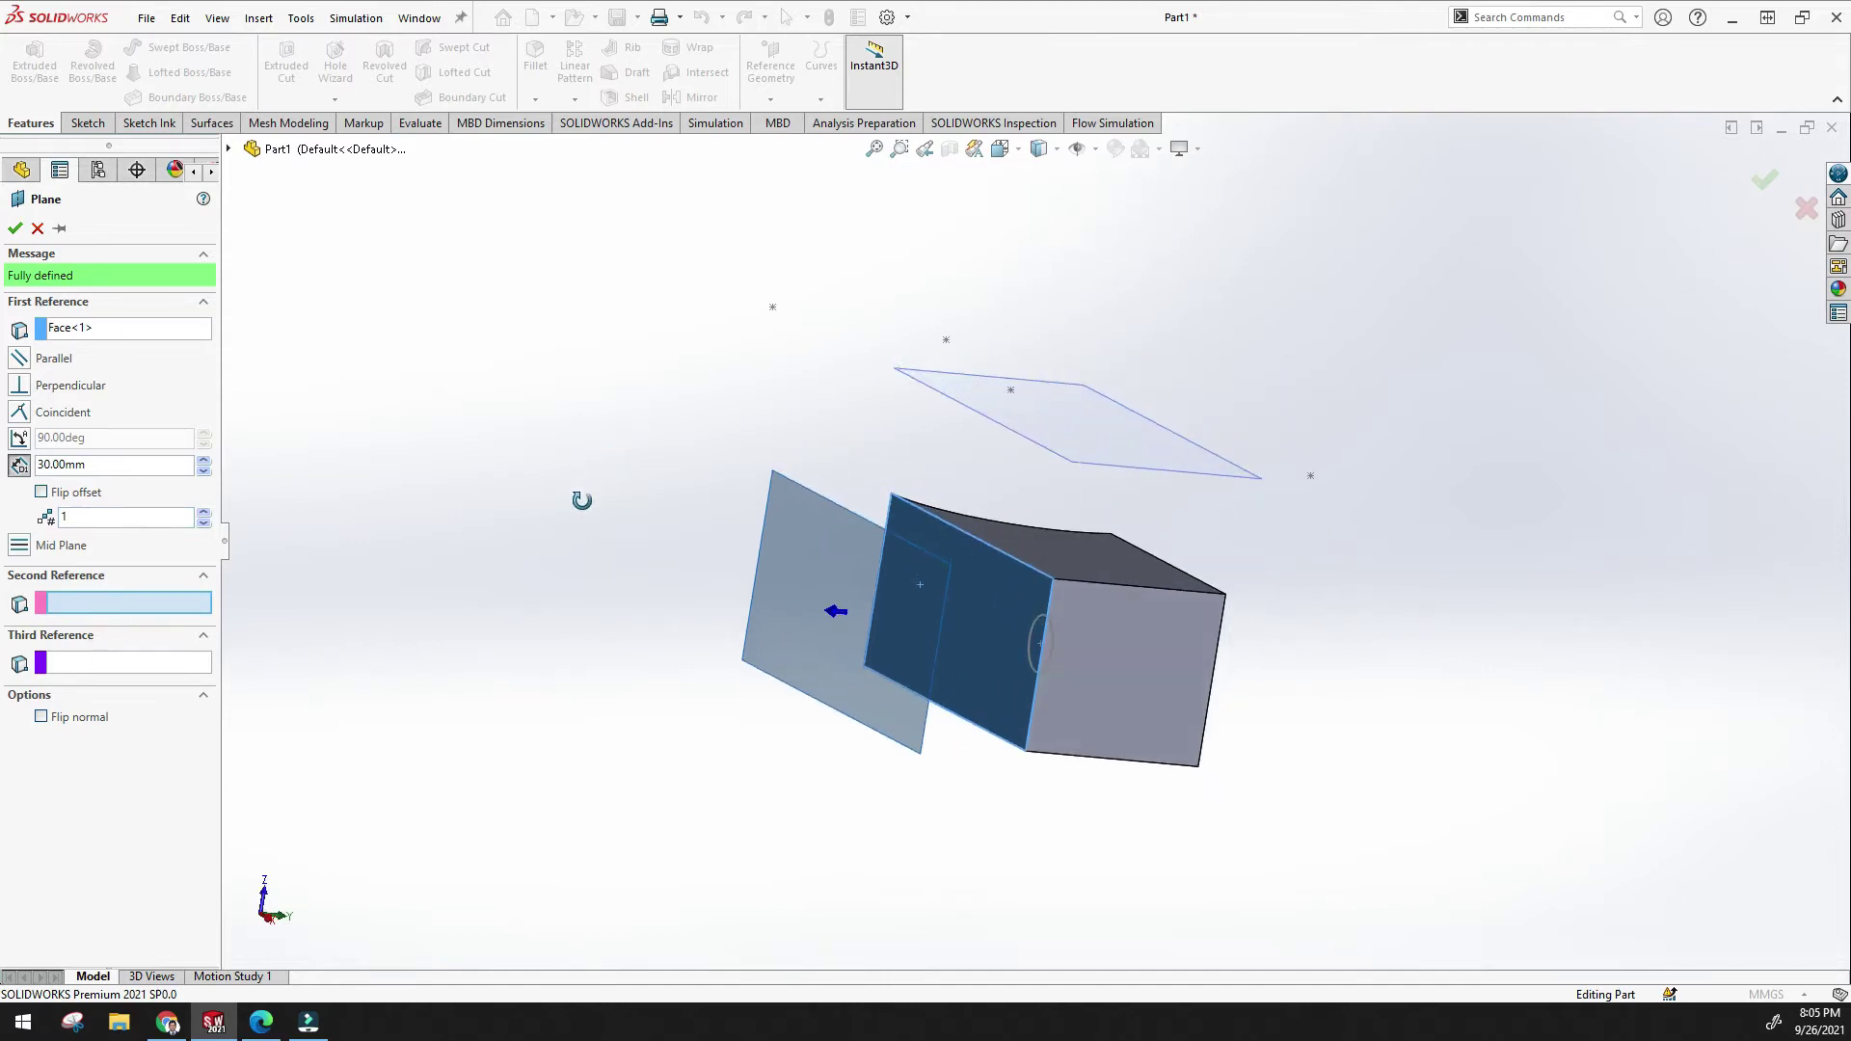
middle_drag(688, 542, 632, 541)
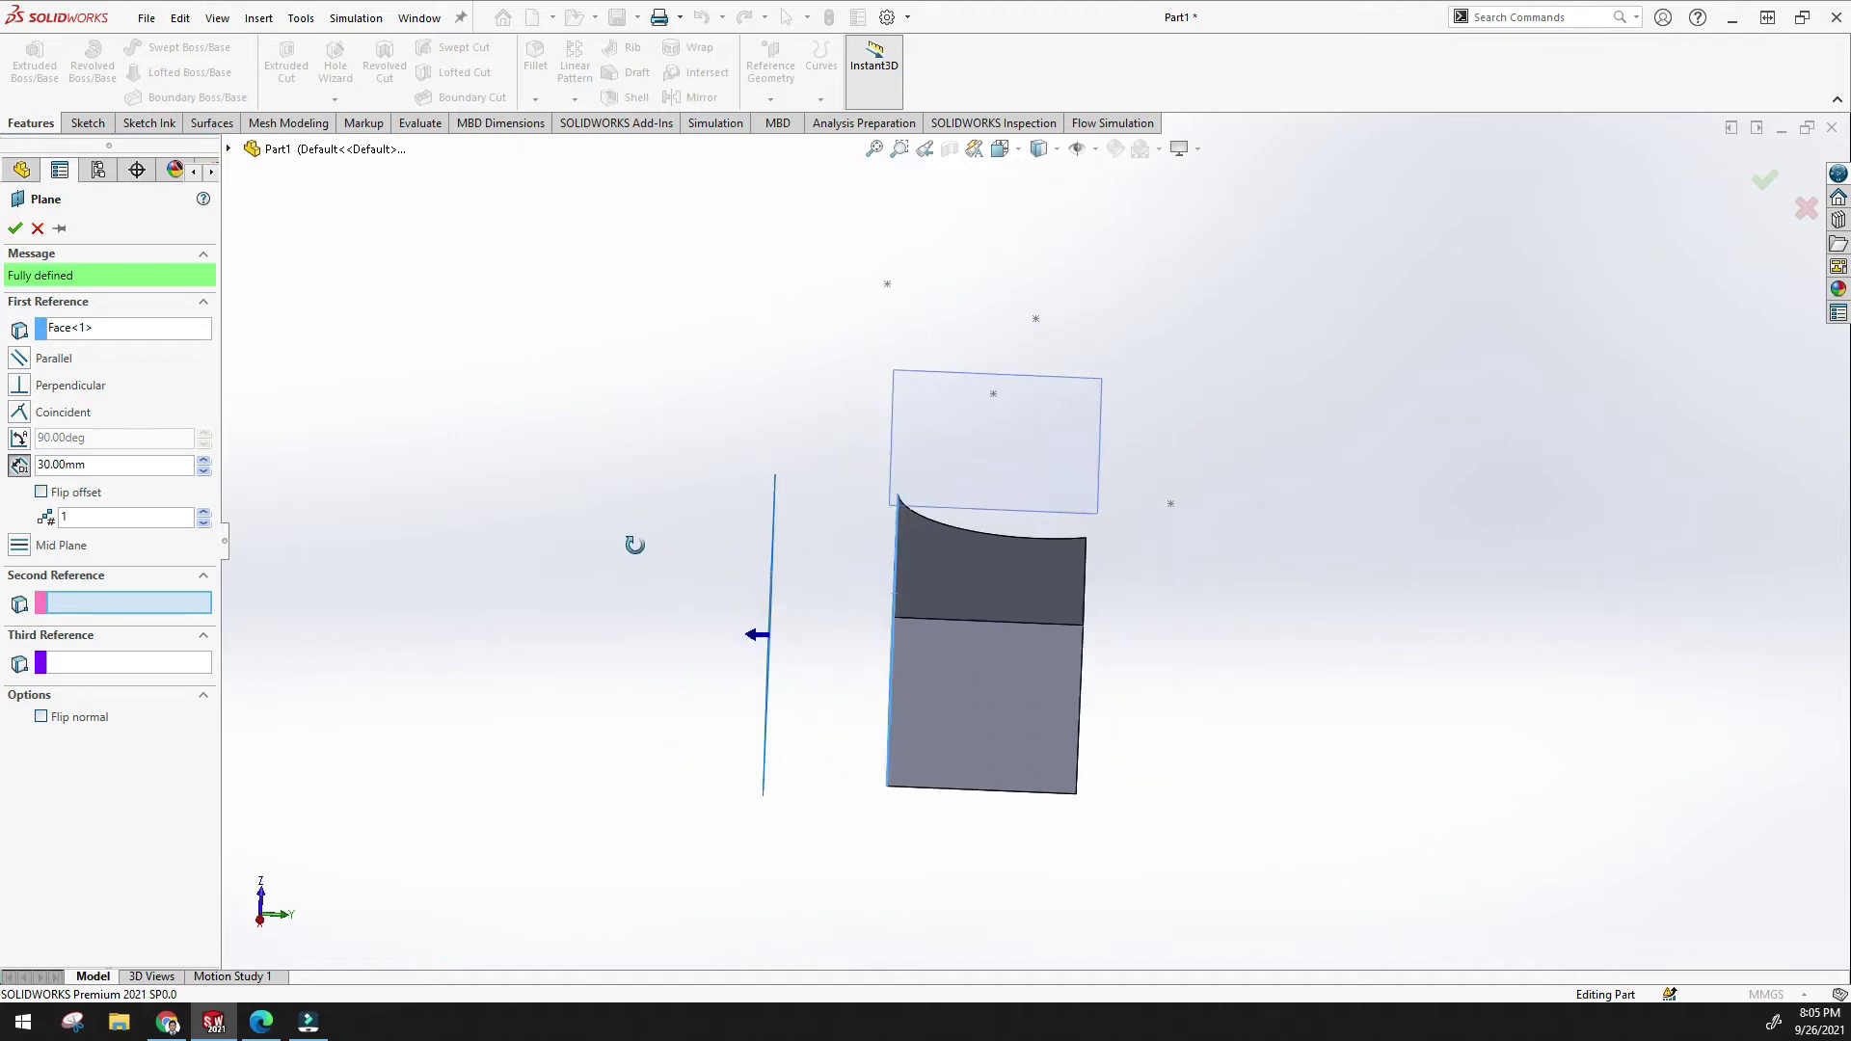
Set the new plane's offset distance from the front face to 50 mm.
click(85, 471)
click(205, 461)
click(204, 461)
click(204, 461)
click(204, 470)
click(204, 470)
click(204, 461)
click(203, 460)
click(207, 469)
middle_drag(434, 503, 455, 487)
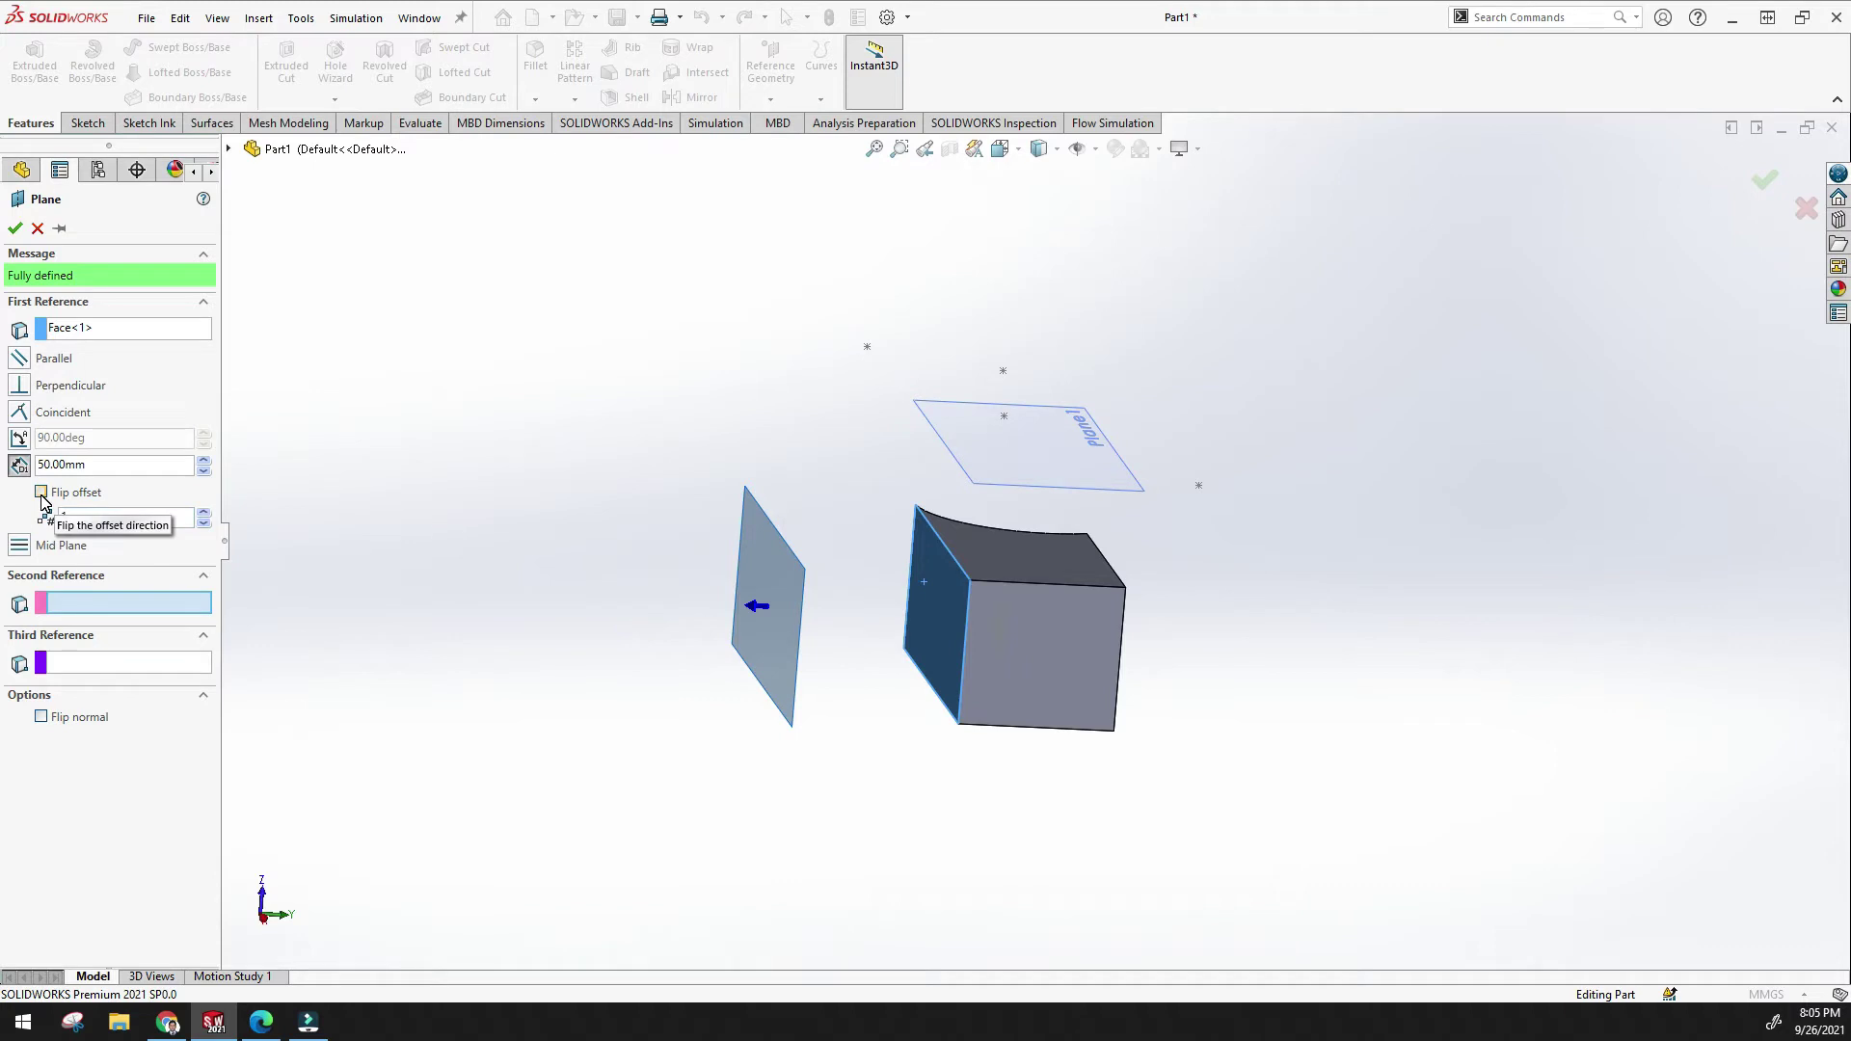
middle_drag(789, 556, 794, 544)
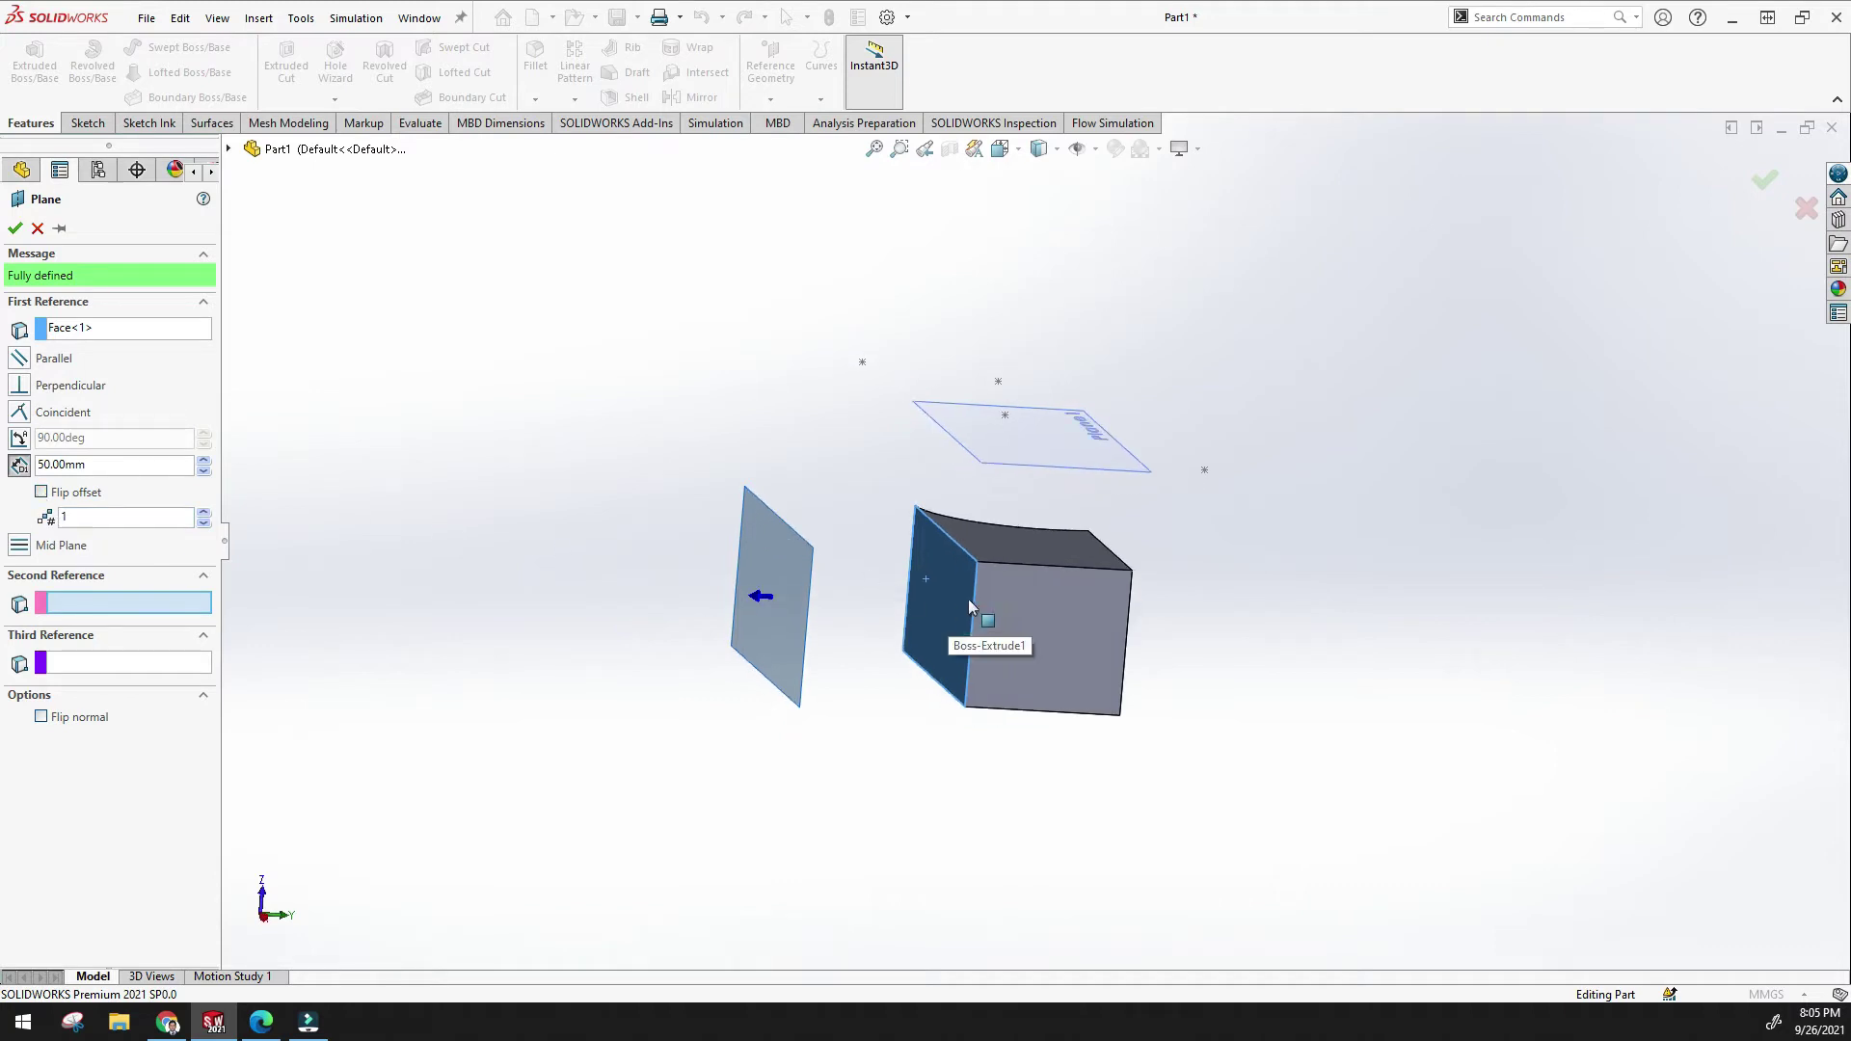
middle_drag(903, 613, 858, 634)
middle_drag(323, 451, 599, 566)
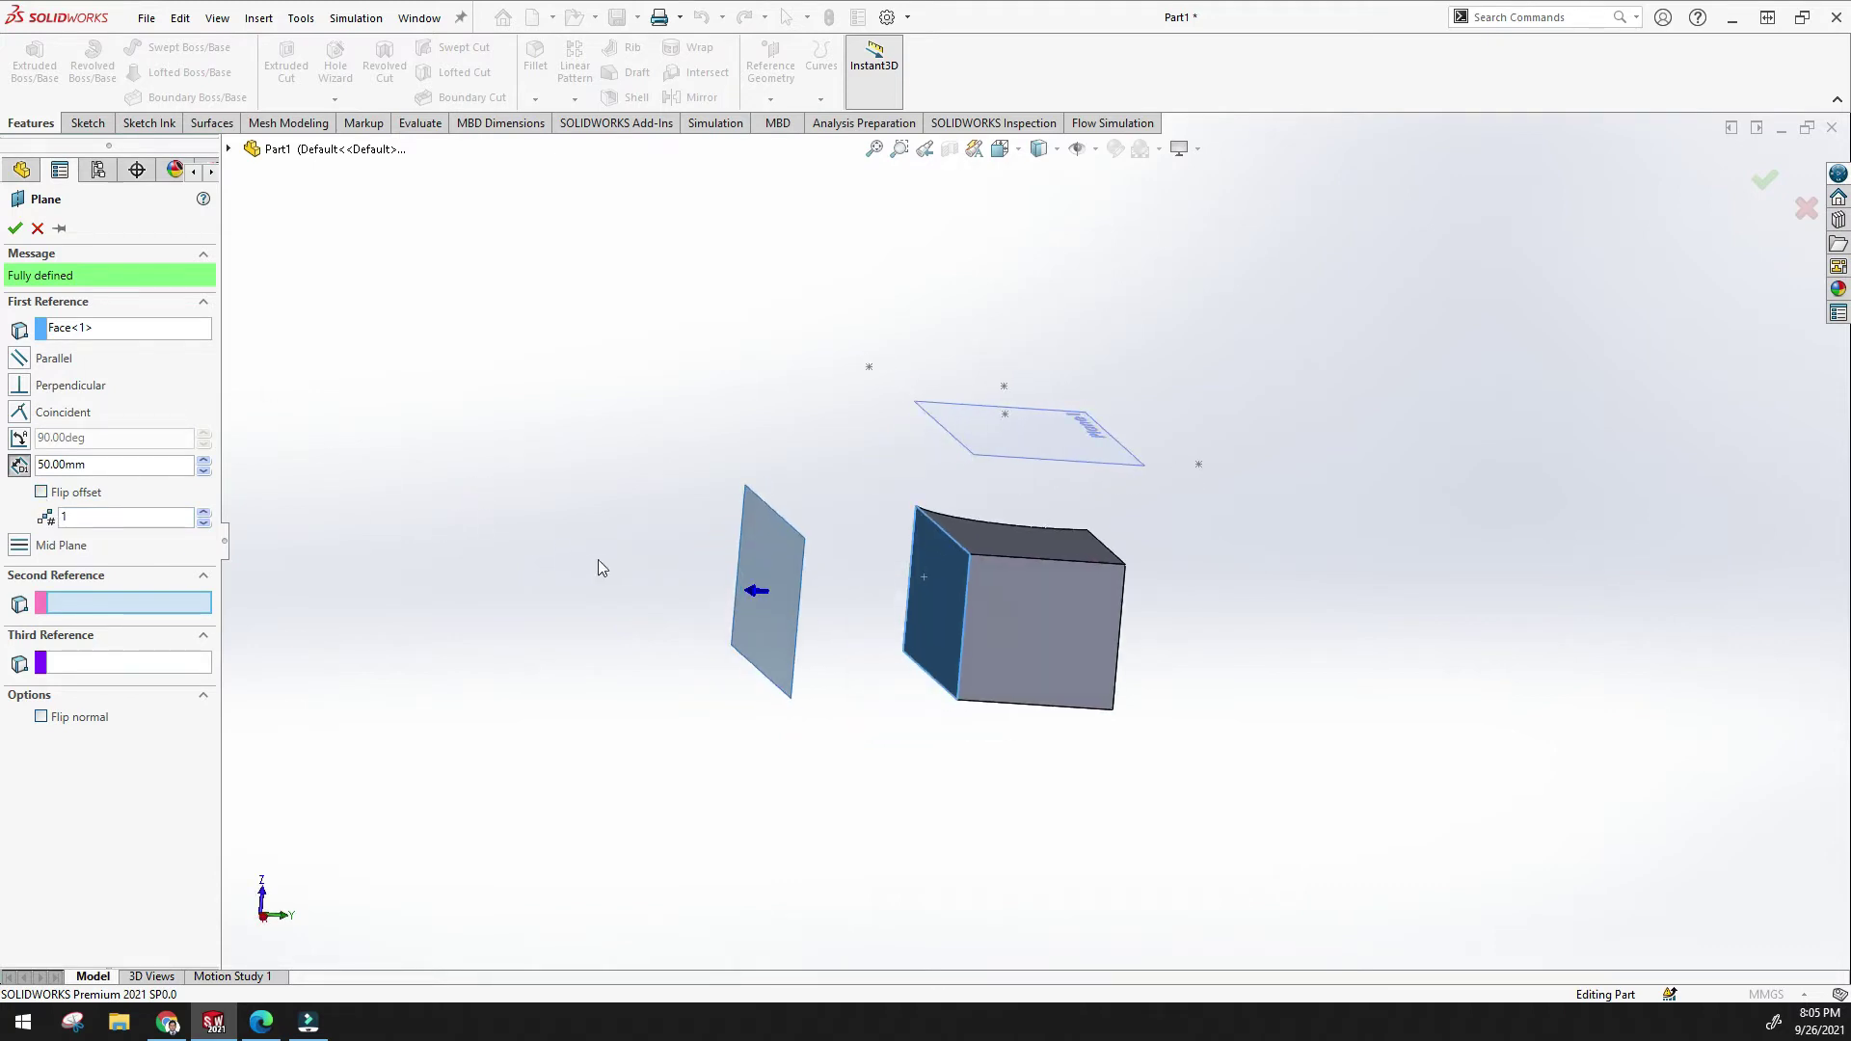
Flip the plane's offset toward the block and try a 40 mm distance before setting it back to 50 mm.
click(41, 493)
middle_drag(591, 578, 570, 595)
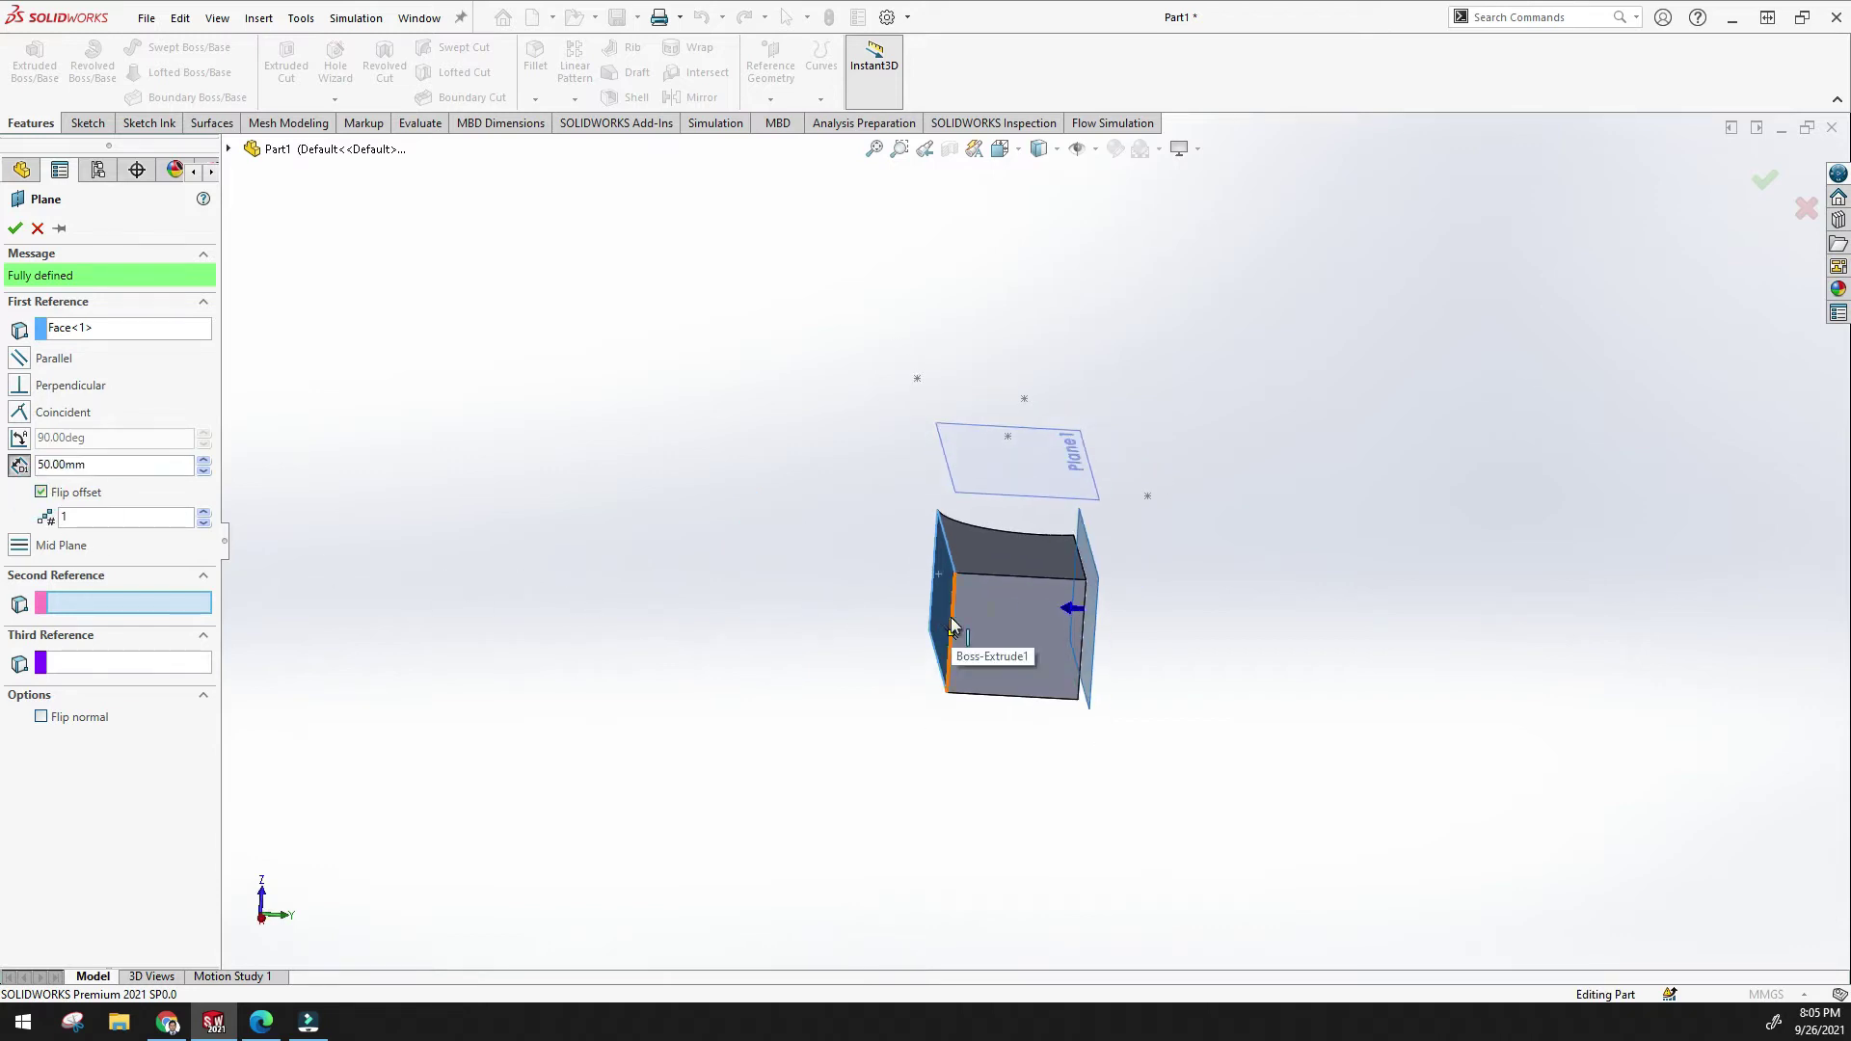
scroll(952, 621, down, 3)
scroll(954, 617, down, 2)
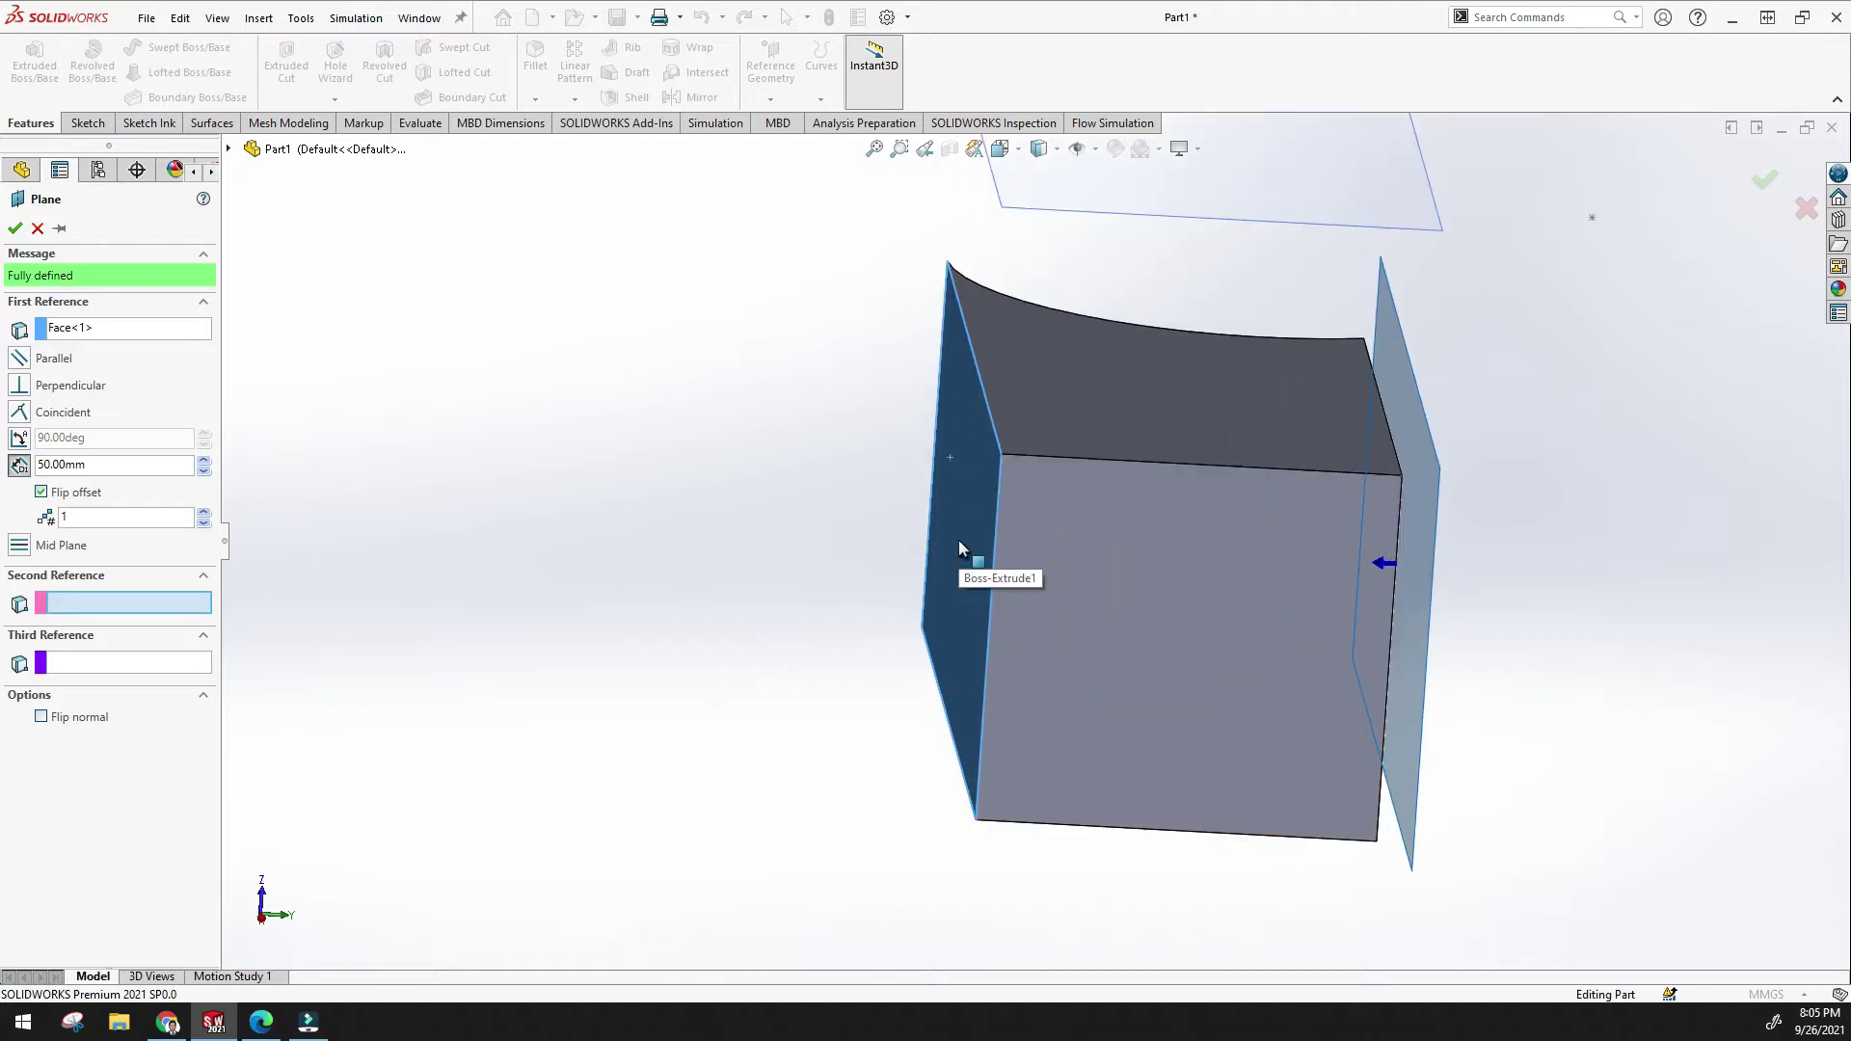
click(200, 470)
click(202, 459)
click(201, 460)
click(203, 471)
click(204, 471)
click(204, 460)
click(203, 471)
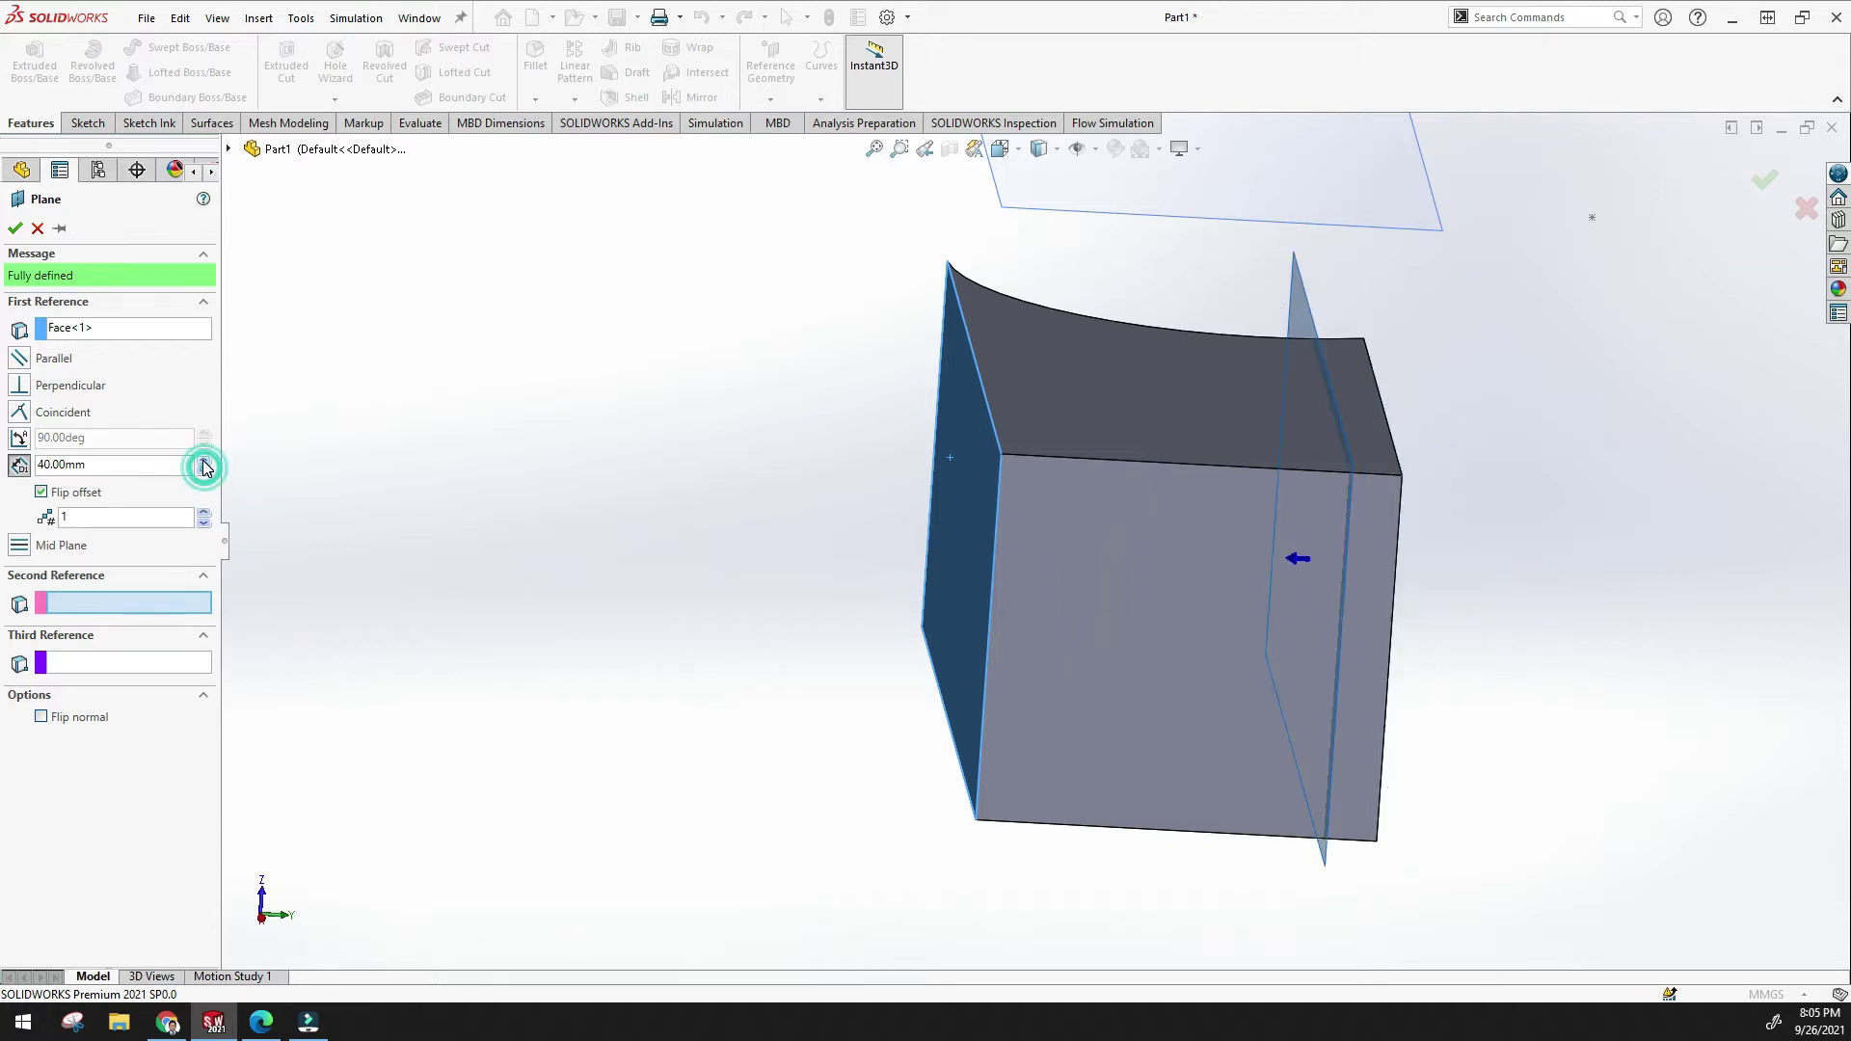
click(203, 461)
middle_drag(686, 537, 1088, 546)
middle_drag(926, 560, 1003, 564)
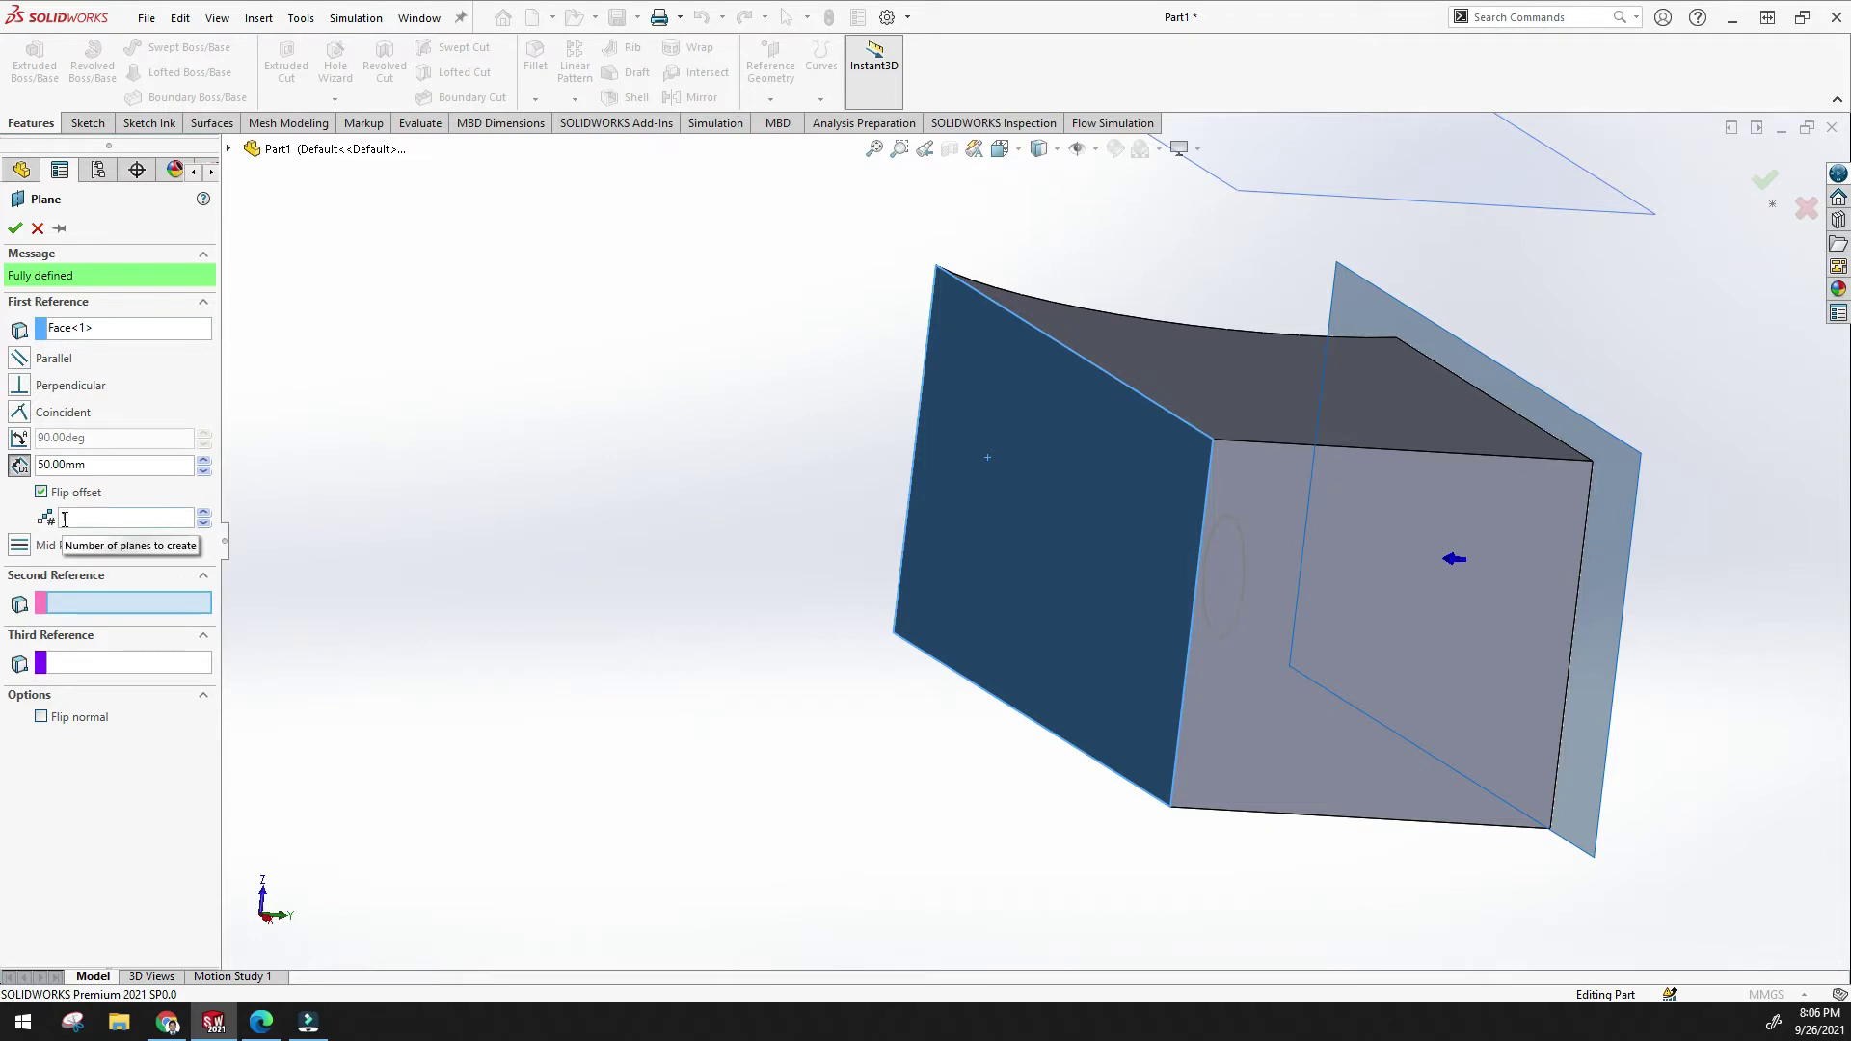
Try creating several planes spaced 50 mm apart by varying the number of planes up to 9.
click(203, 513)
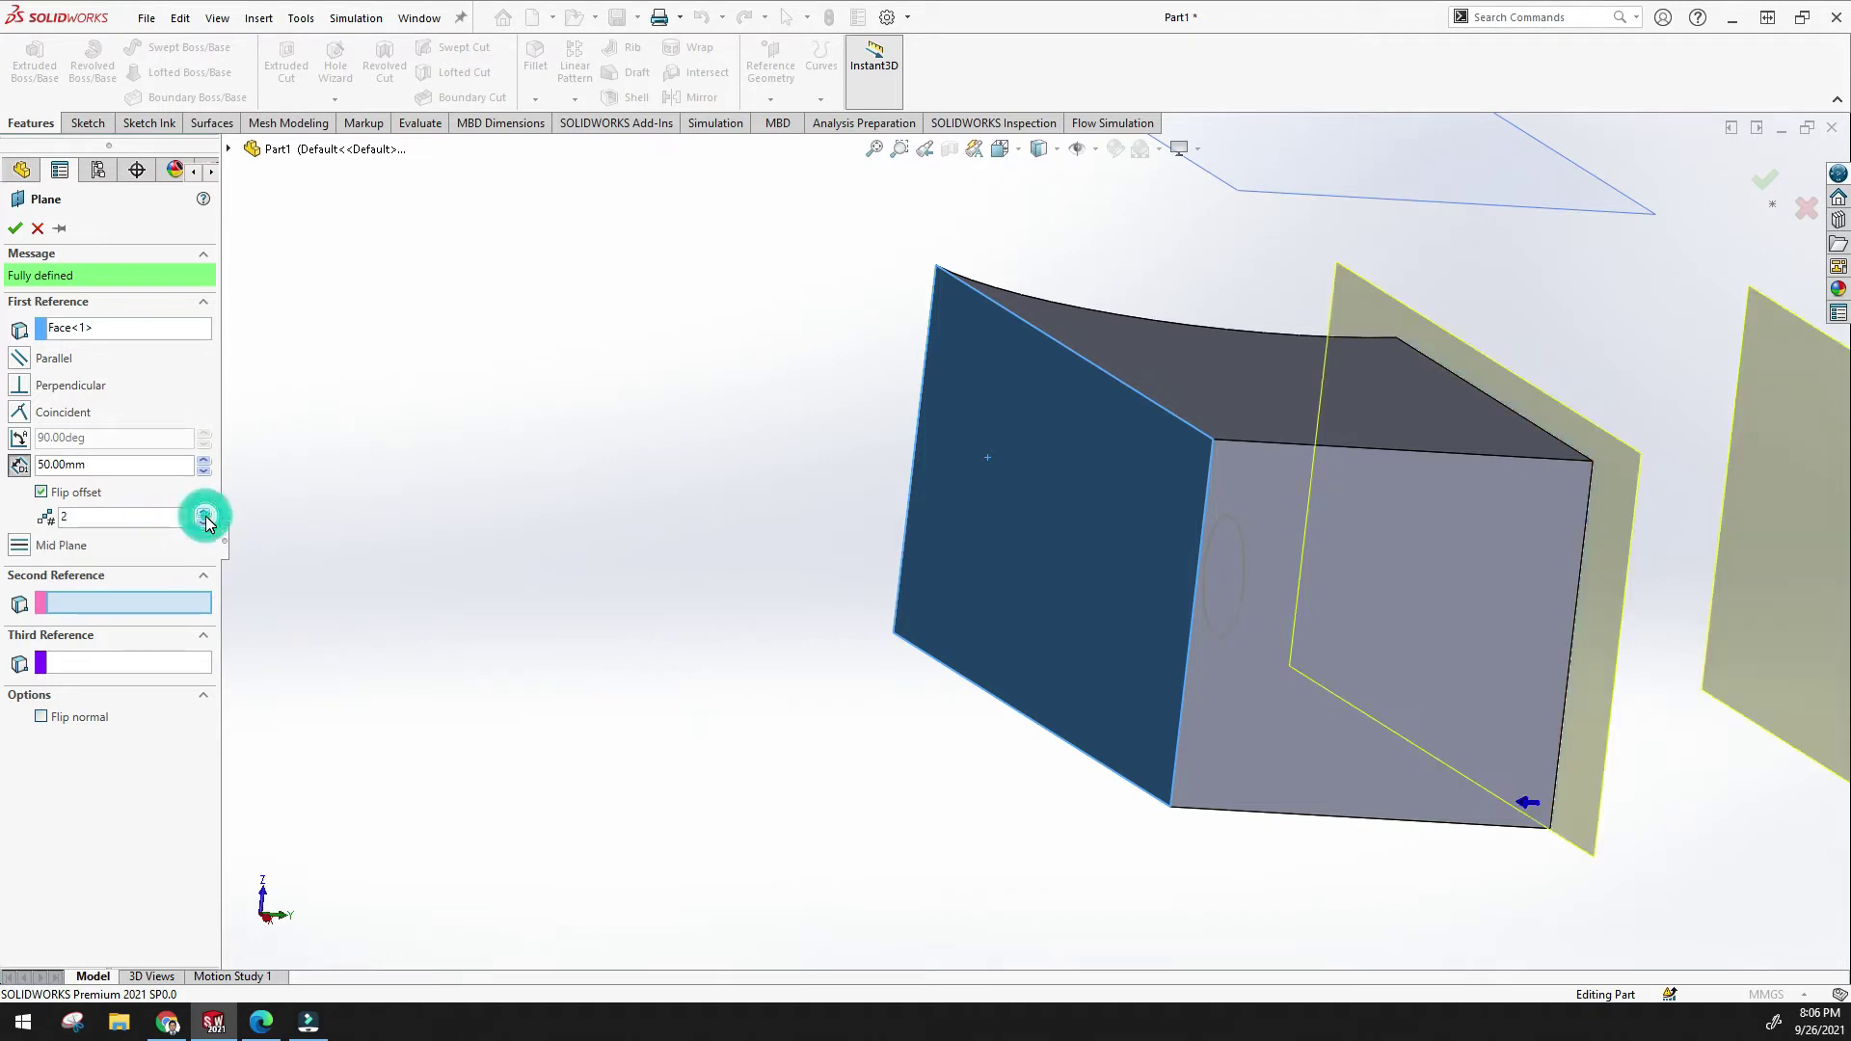
scroll(517, 520, down, 5)
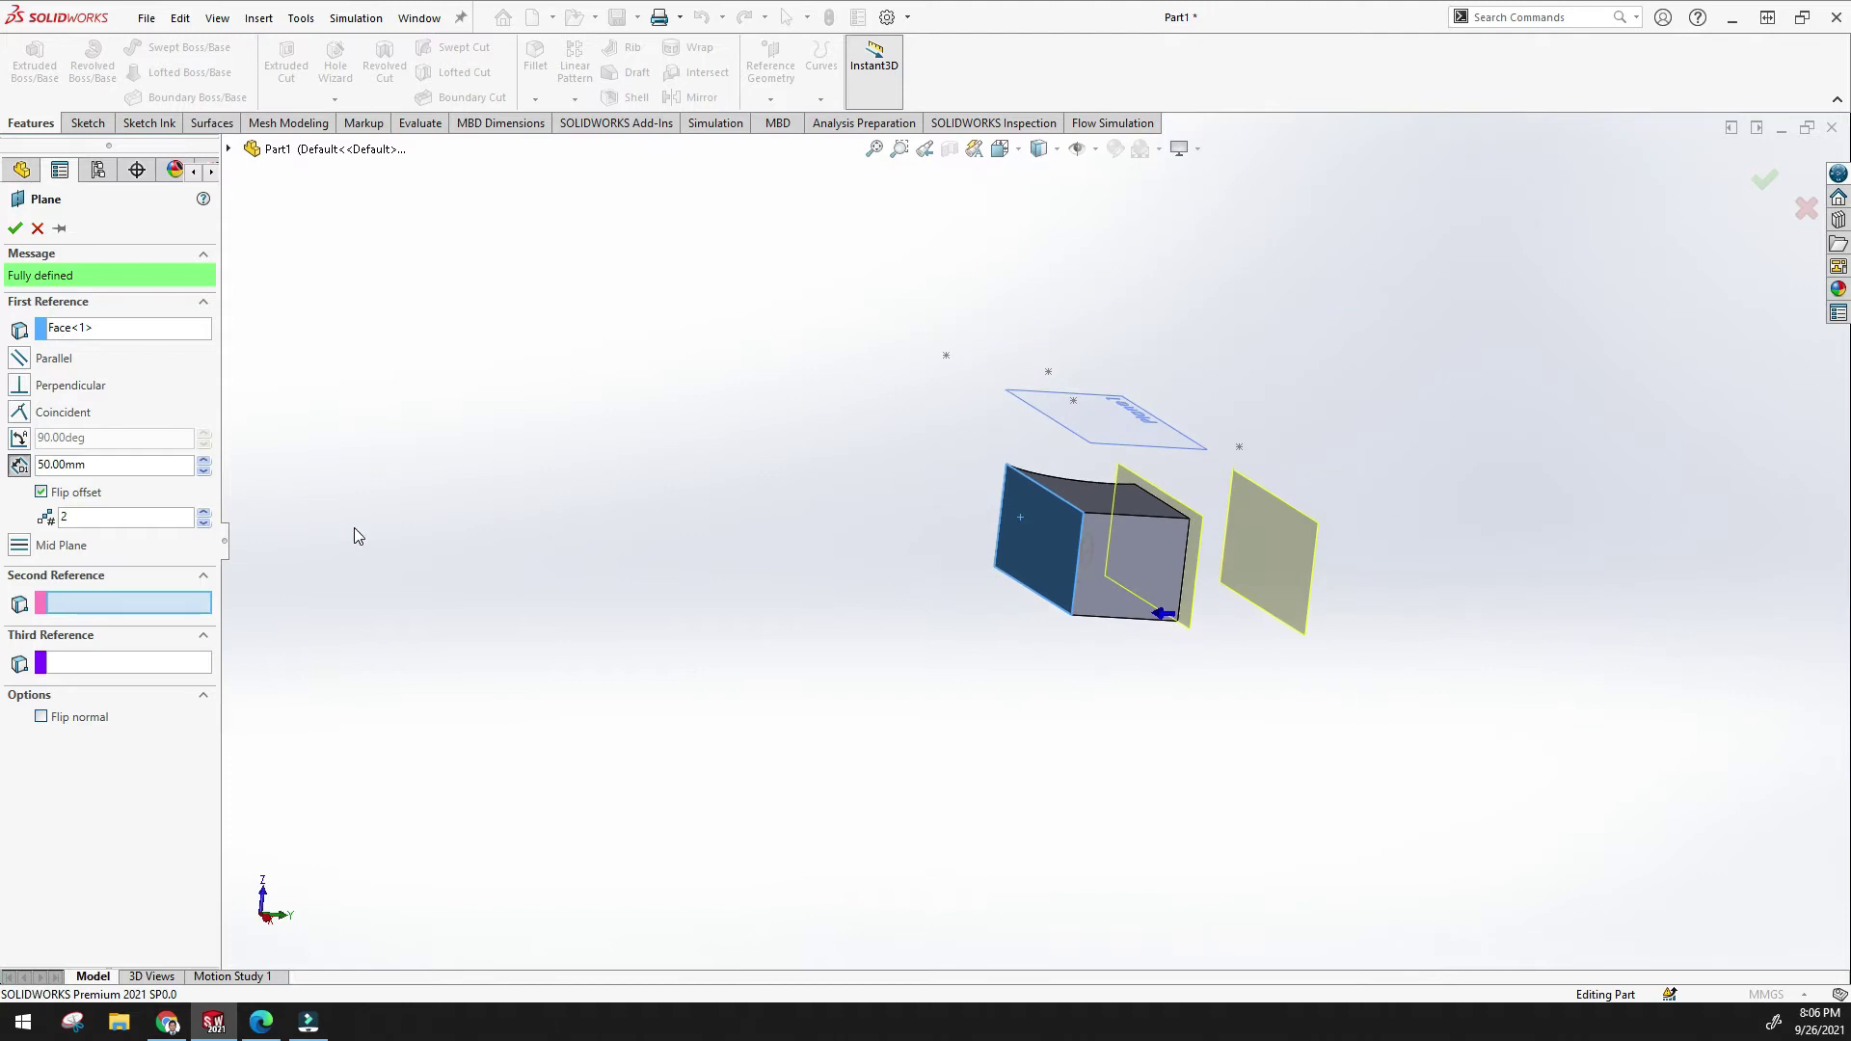
click(203, 513)
click(204, 513)
click(204, 513)
click(202, 513)
click(202, 513)
click(204, 513)
click(204, 523)
click(204, 523)
click(203, 522)
click(203, 523)
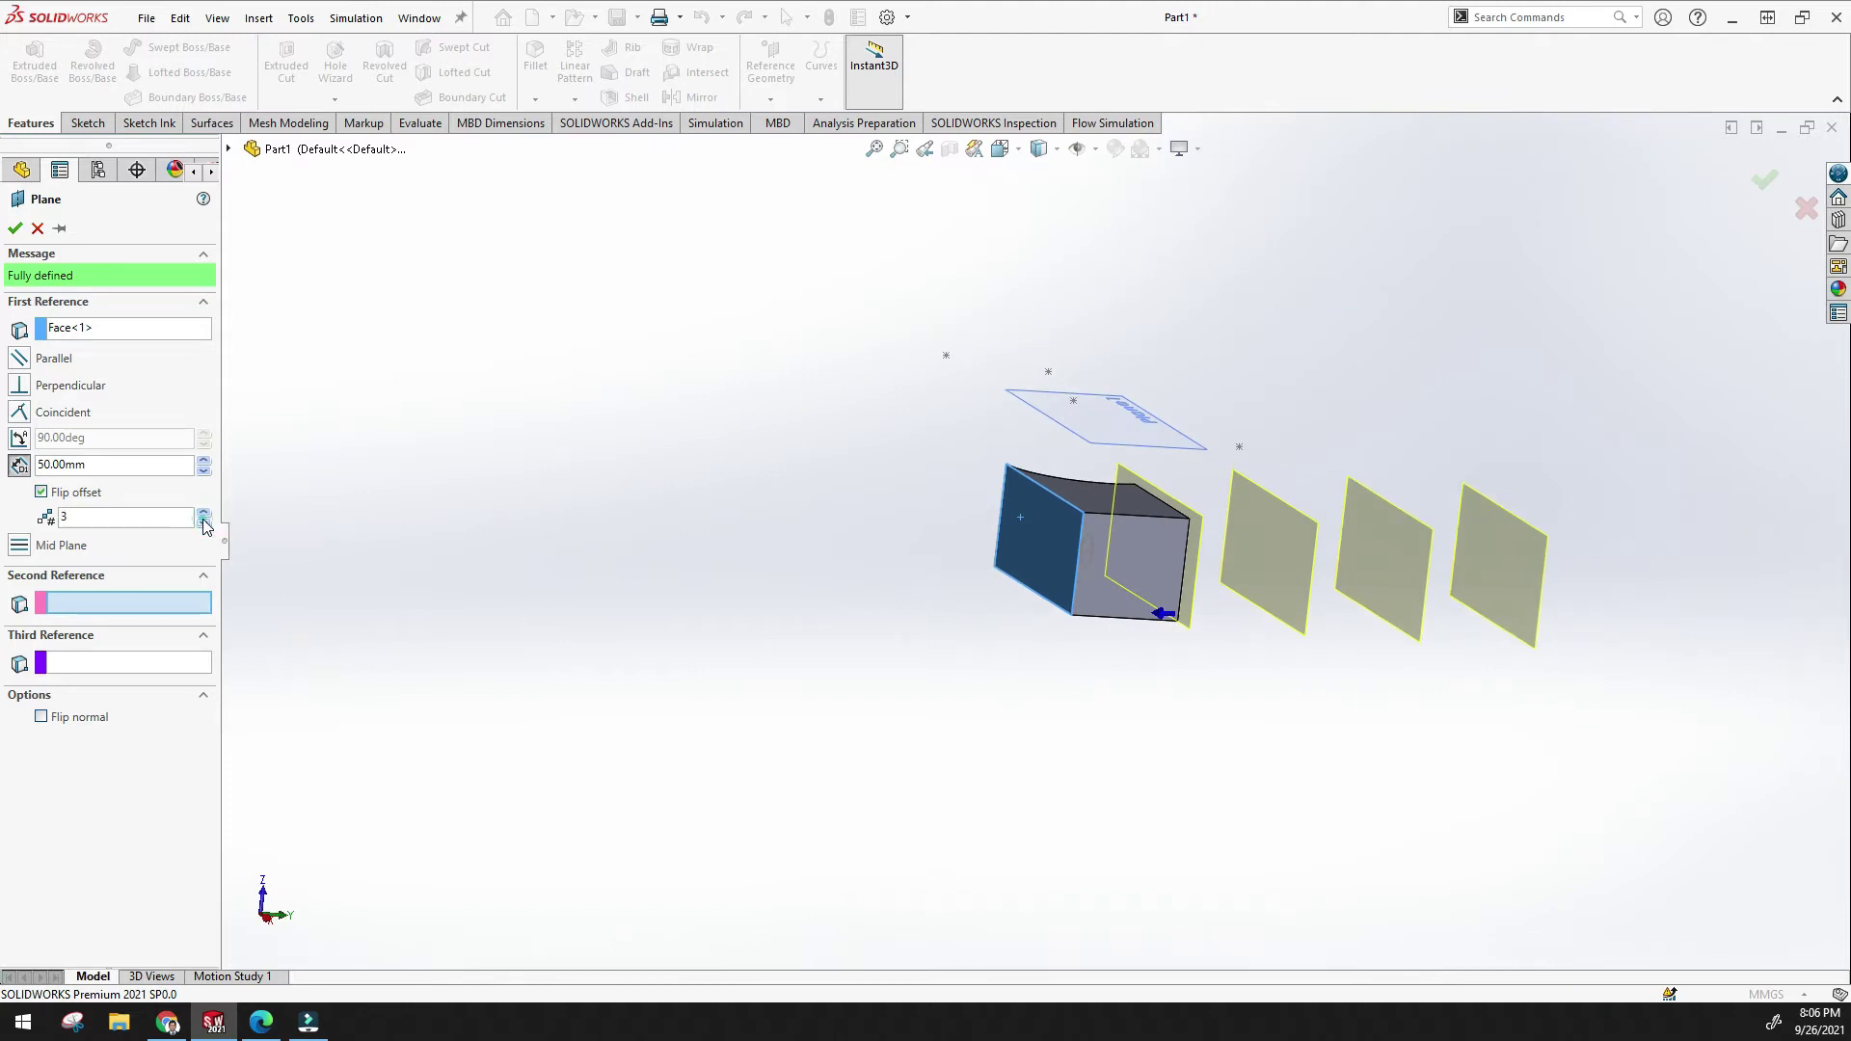
click(203, 522)
click(204, 513)
click(203, 513)
click(203, 513)
click(203, 513)
click(204, 513)
click(204, 513)
click(203, 513)
click(203, 513)
click(203, 513)
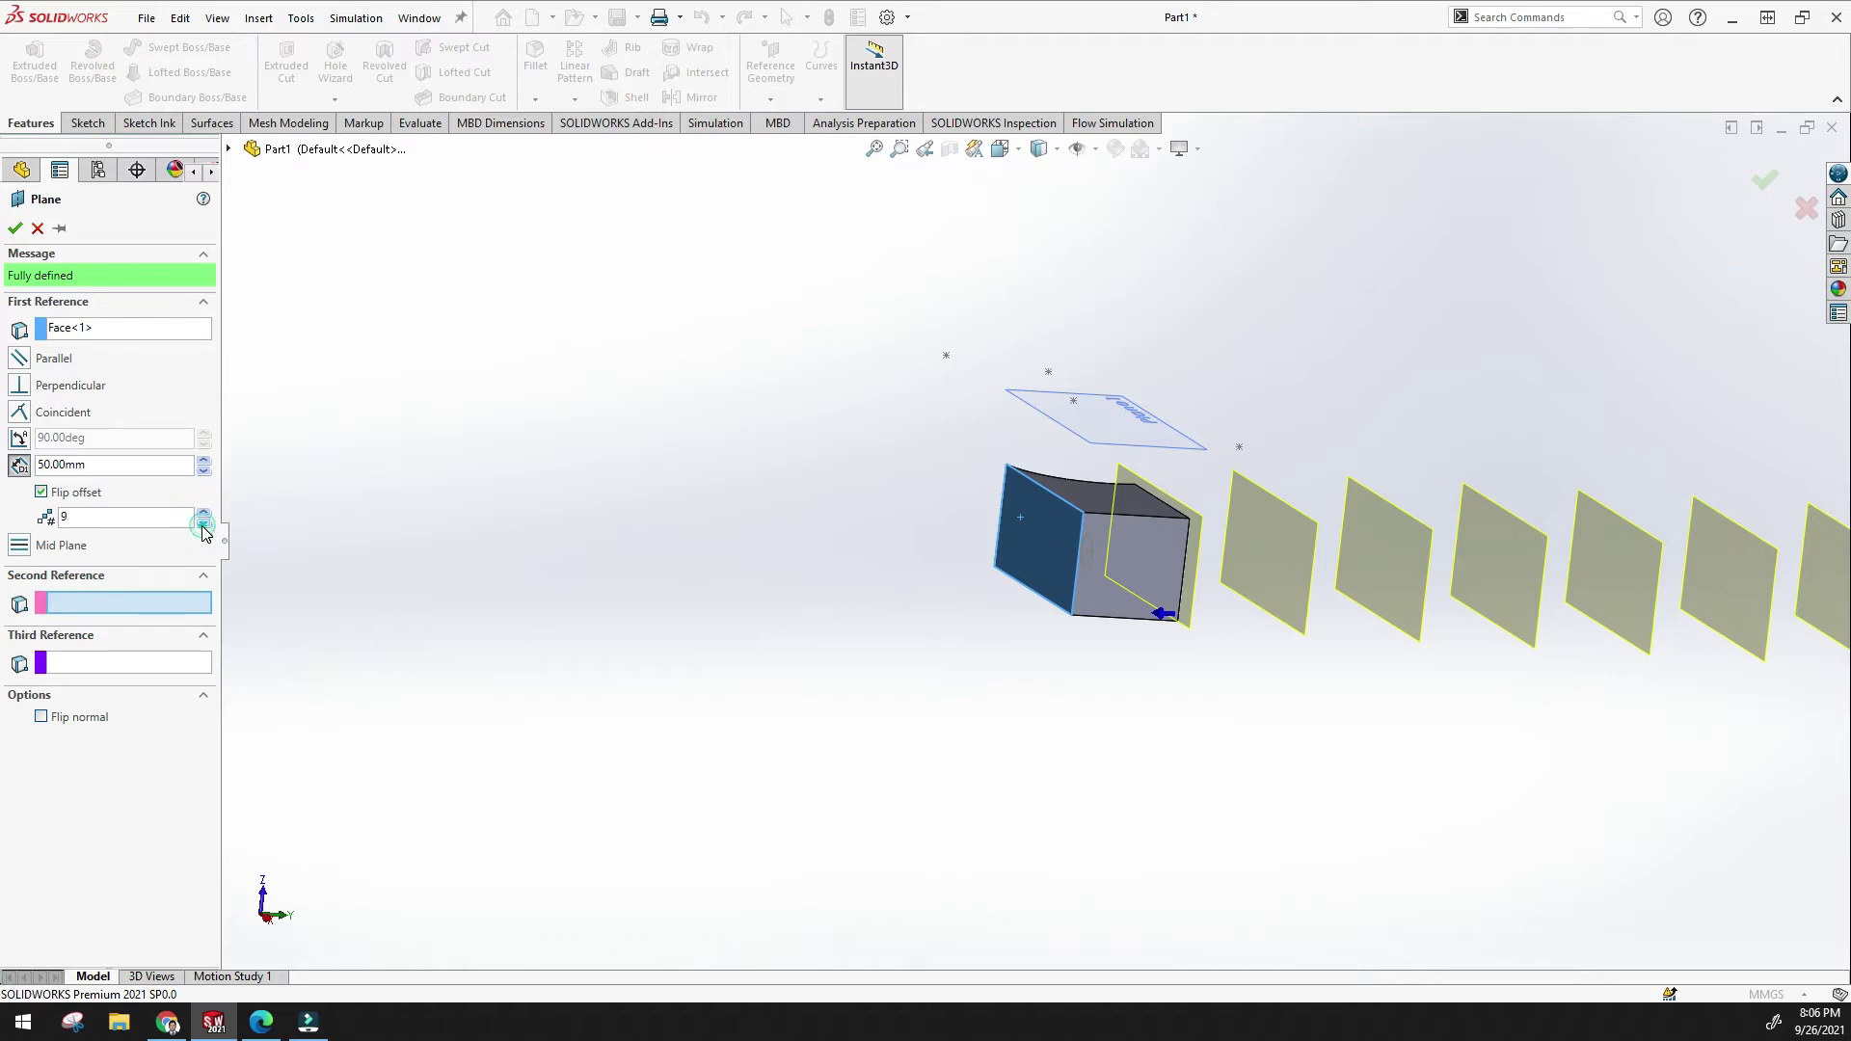
Reduce the number of planes to 1 and turn off the flipped offset direction.
click(203, 523)
click(204, 524)
click(204, 524)
click(203, 523)
click(203, 524)
click(203, 523)
click(203, 524)
click(203, 523)
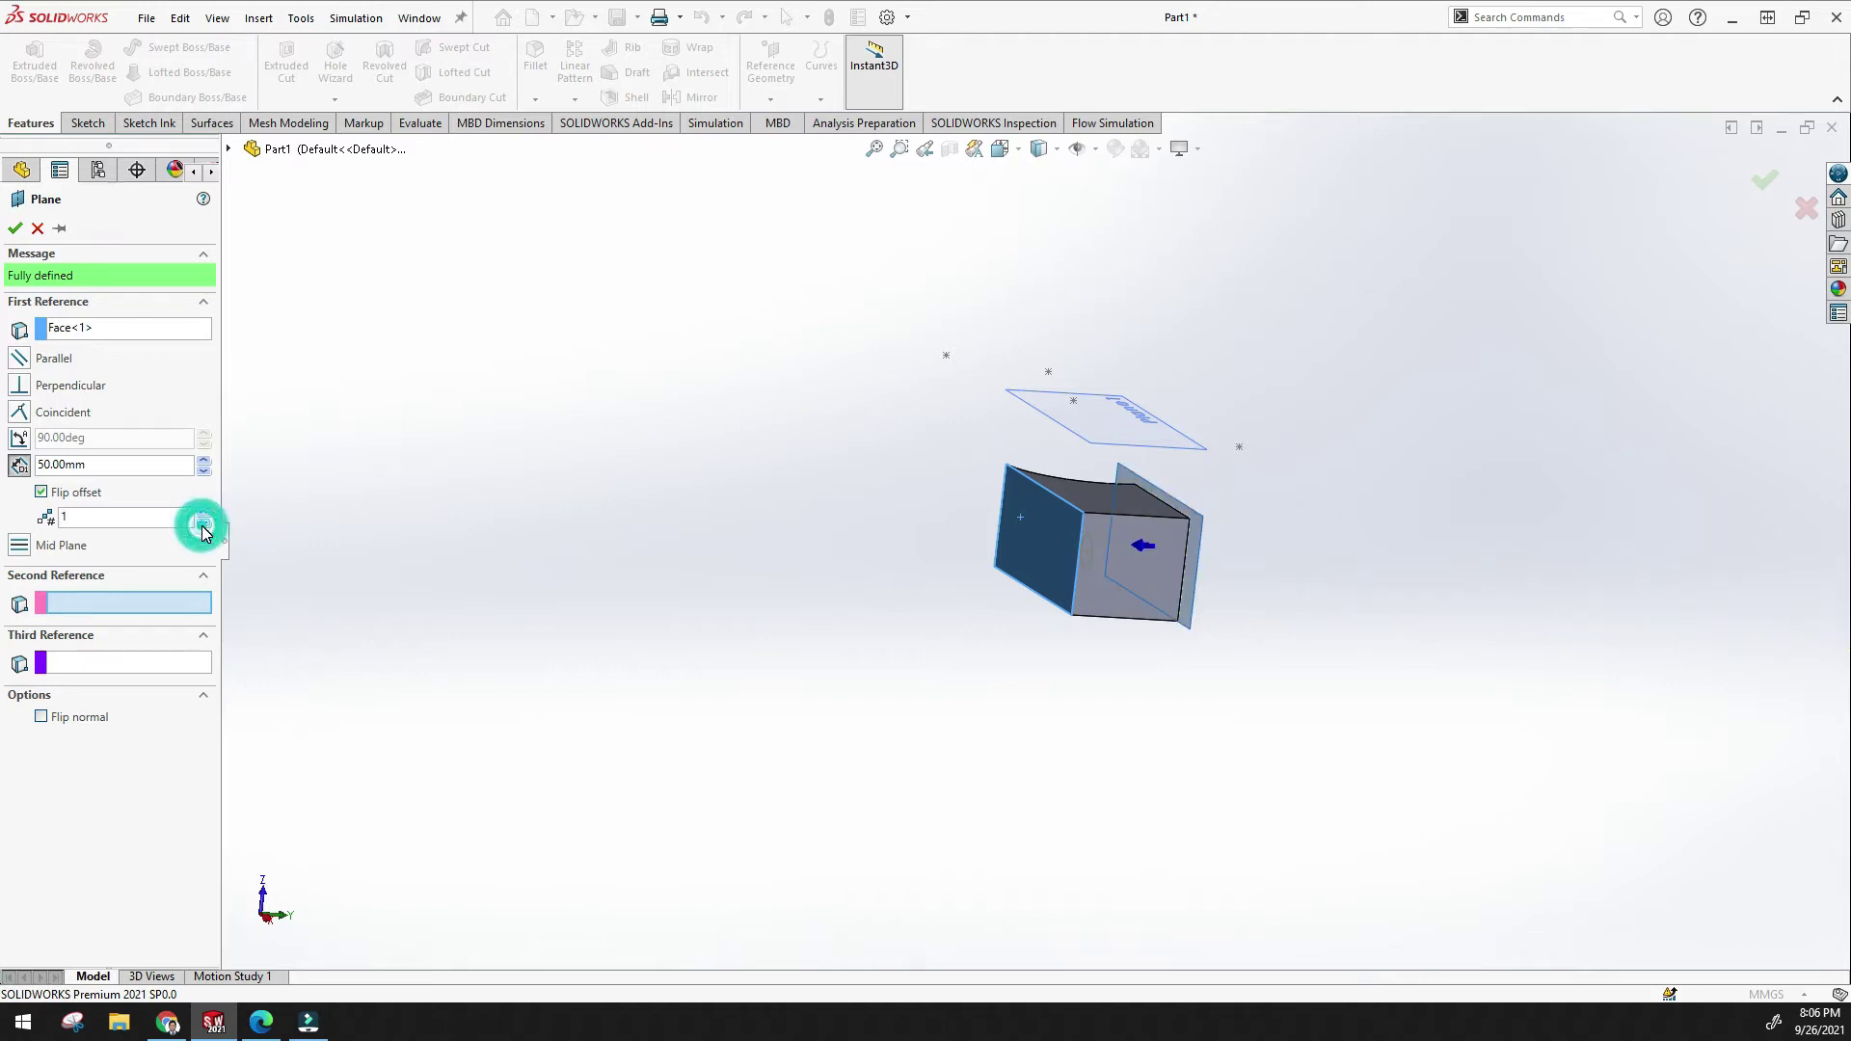
click(41, 492)
middle_drag(413, 516, 419, 536)
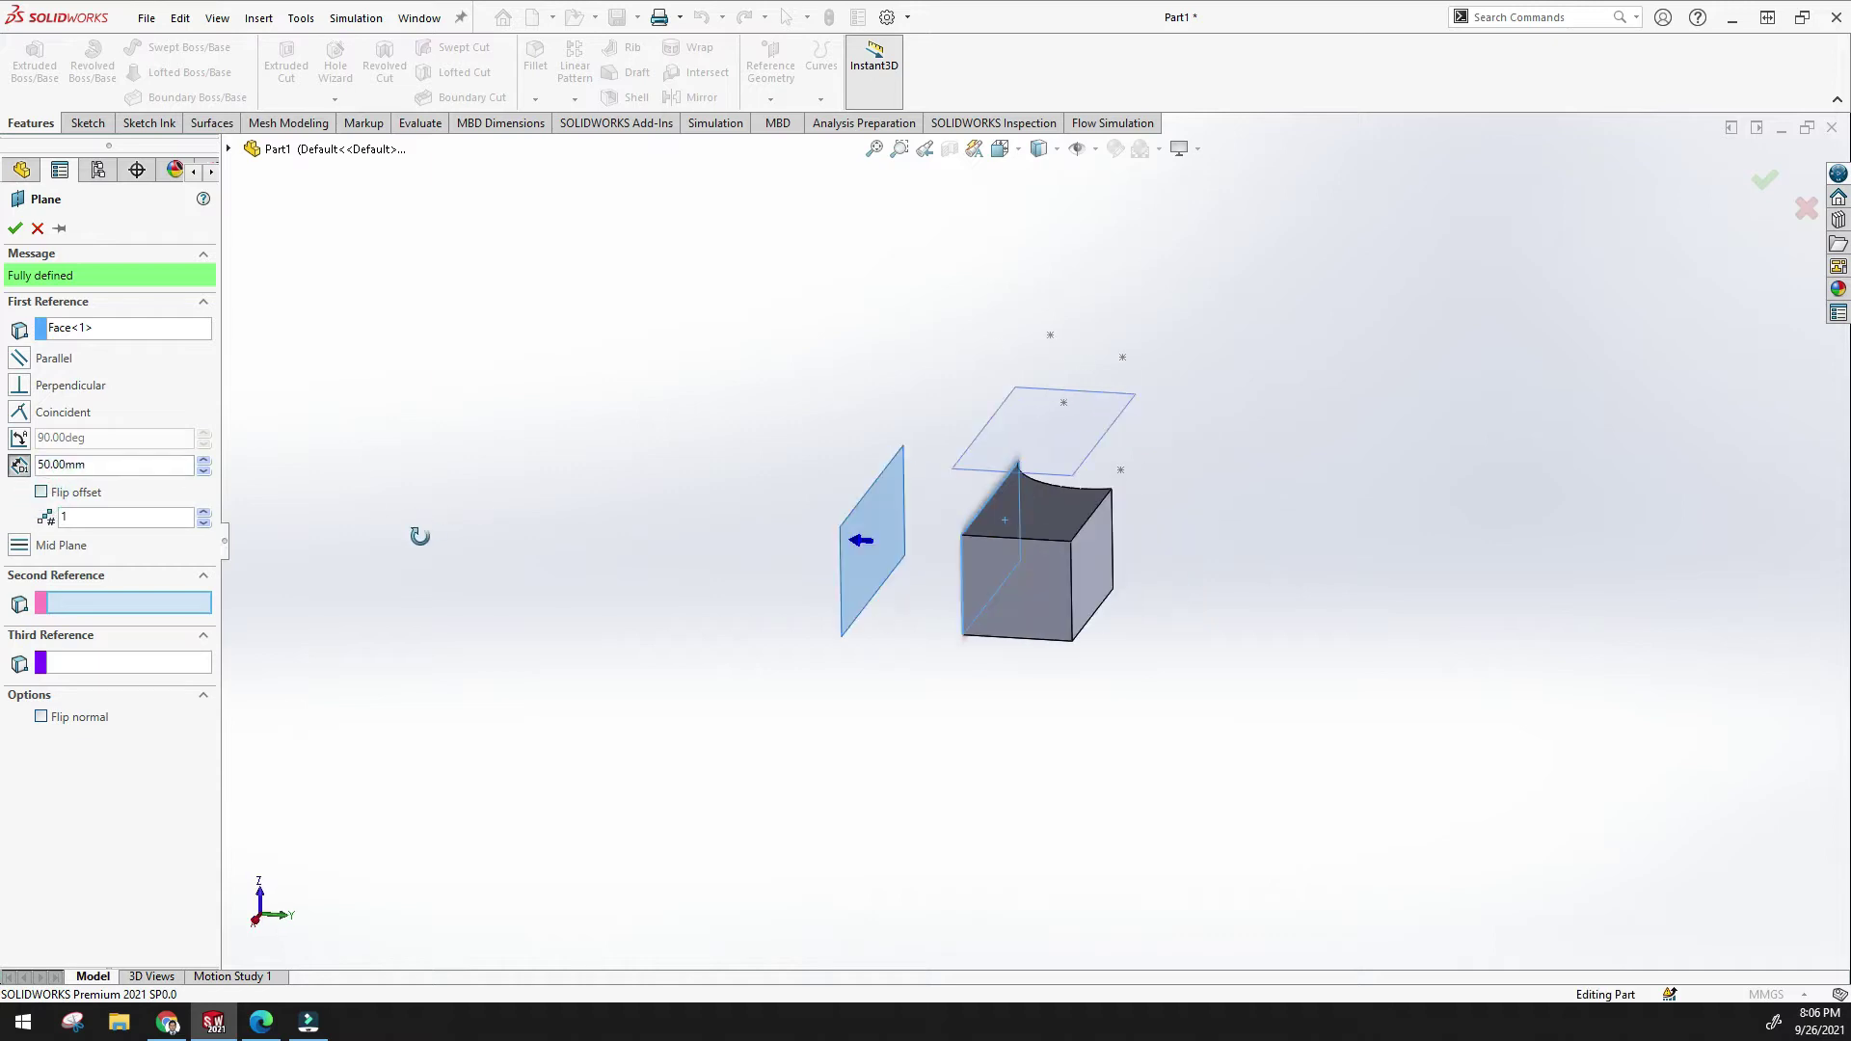
Constrain the plane as a Mid Plane between the front face and the opposite parallel face as second reference.
click(19, 546)
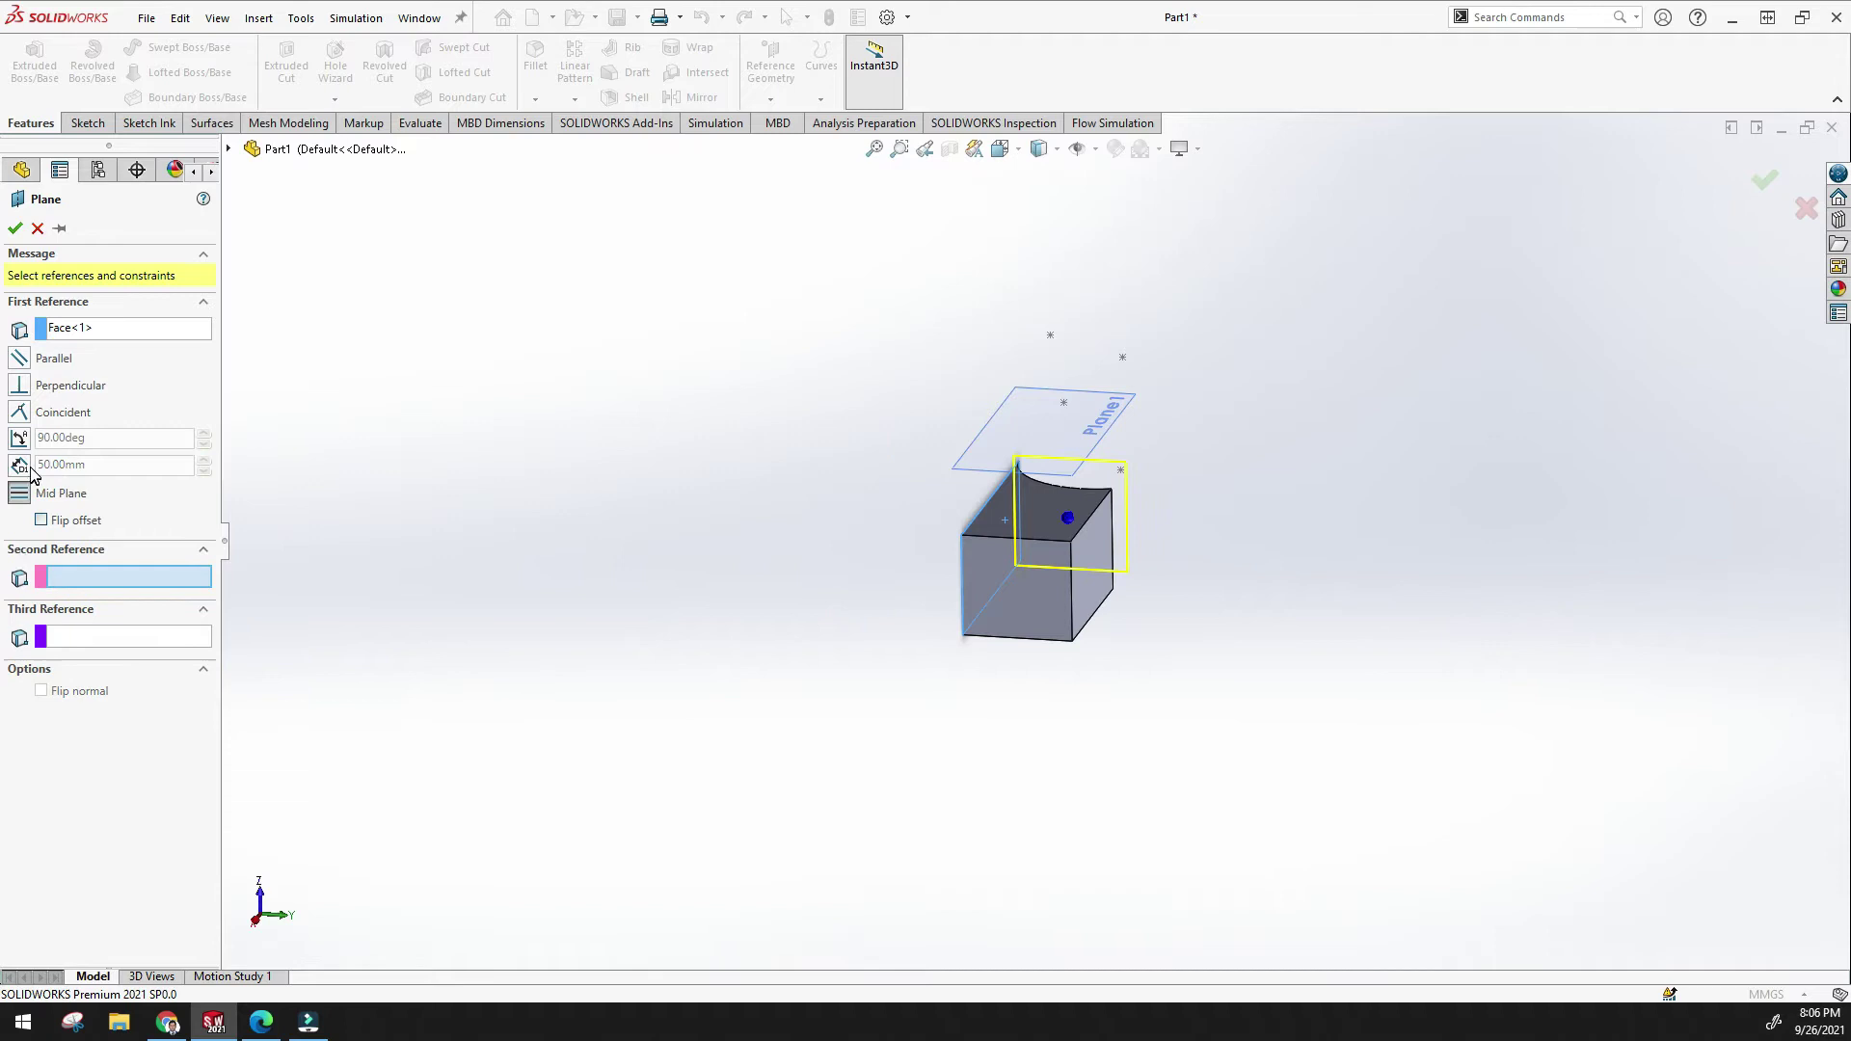
mouse_move(673, 551)
middle_down()
mouse_move(723, 508)
mouse_move(768, 525)
mouse_move(739, 631)
mouse_move(752, 525)
mouse_move(698, 545)
middle_up()
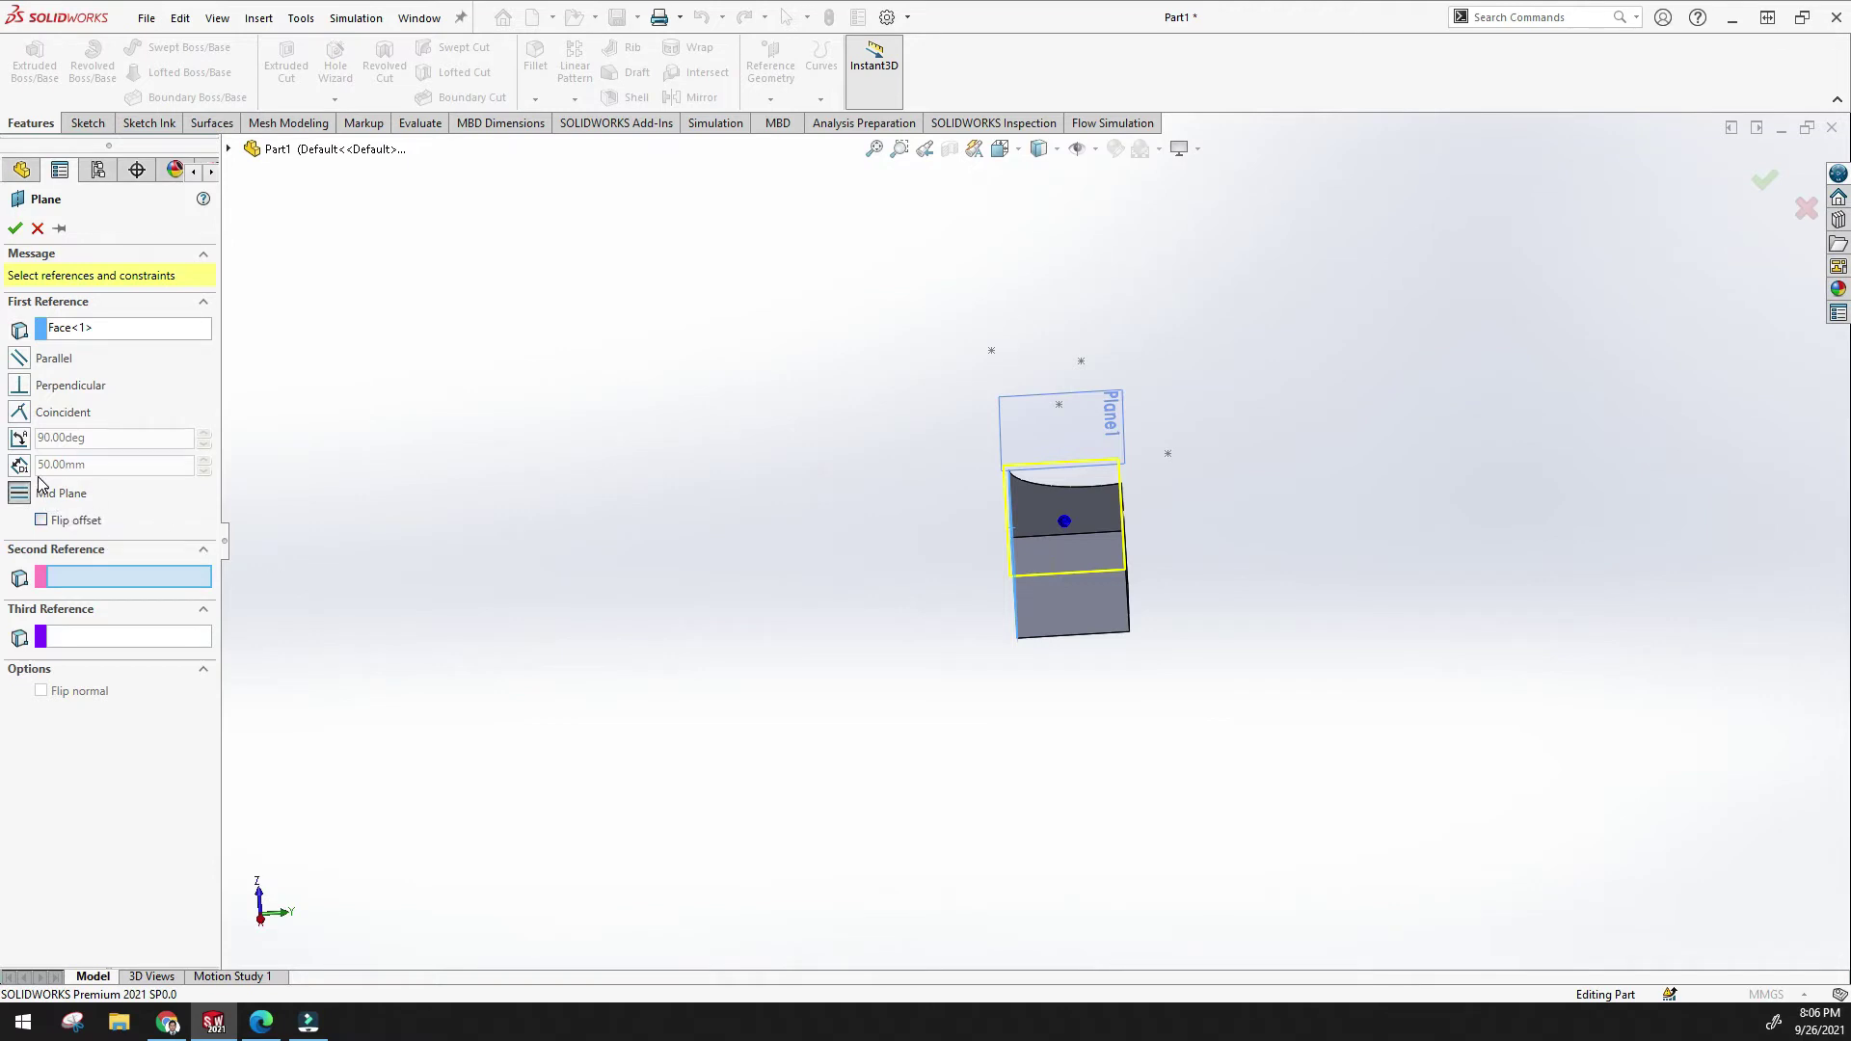
middle_drag(245, 508, 665, 604)
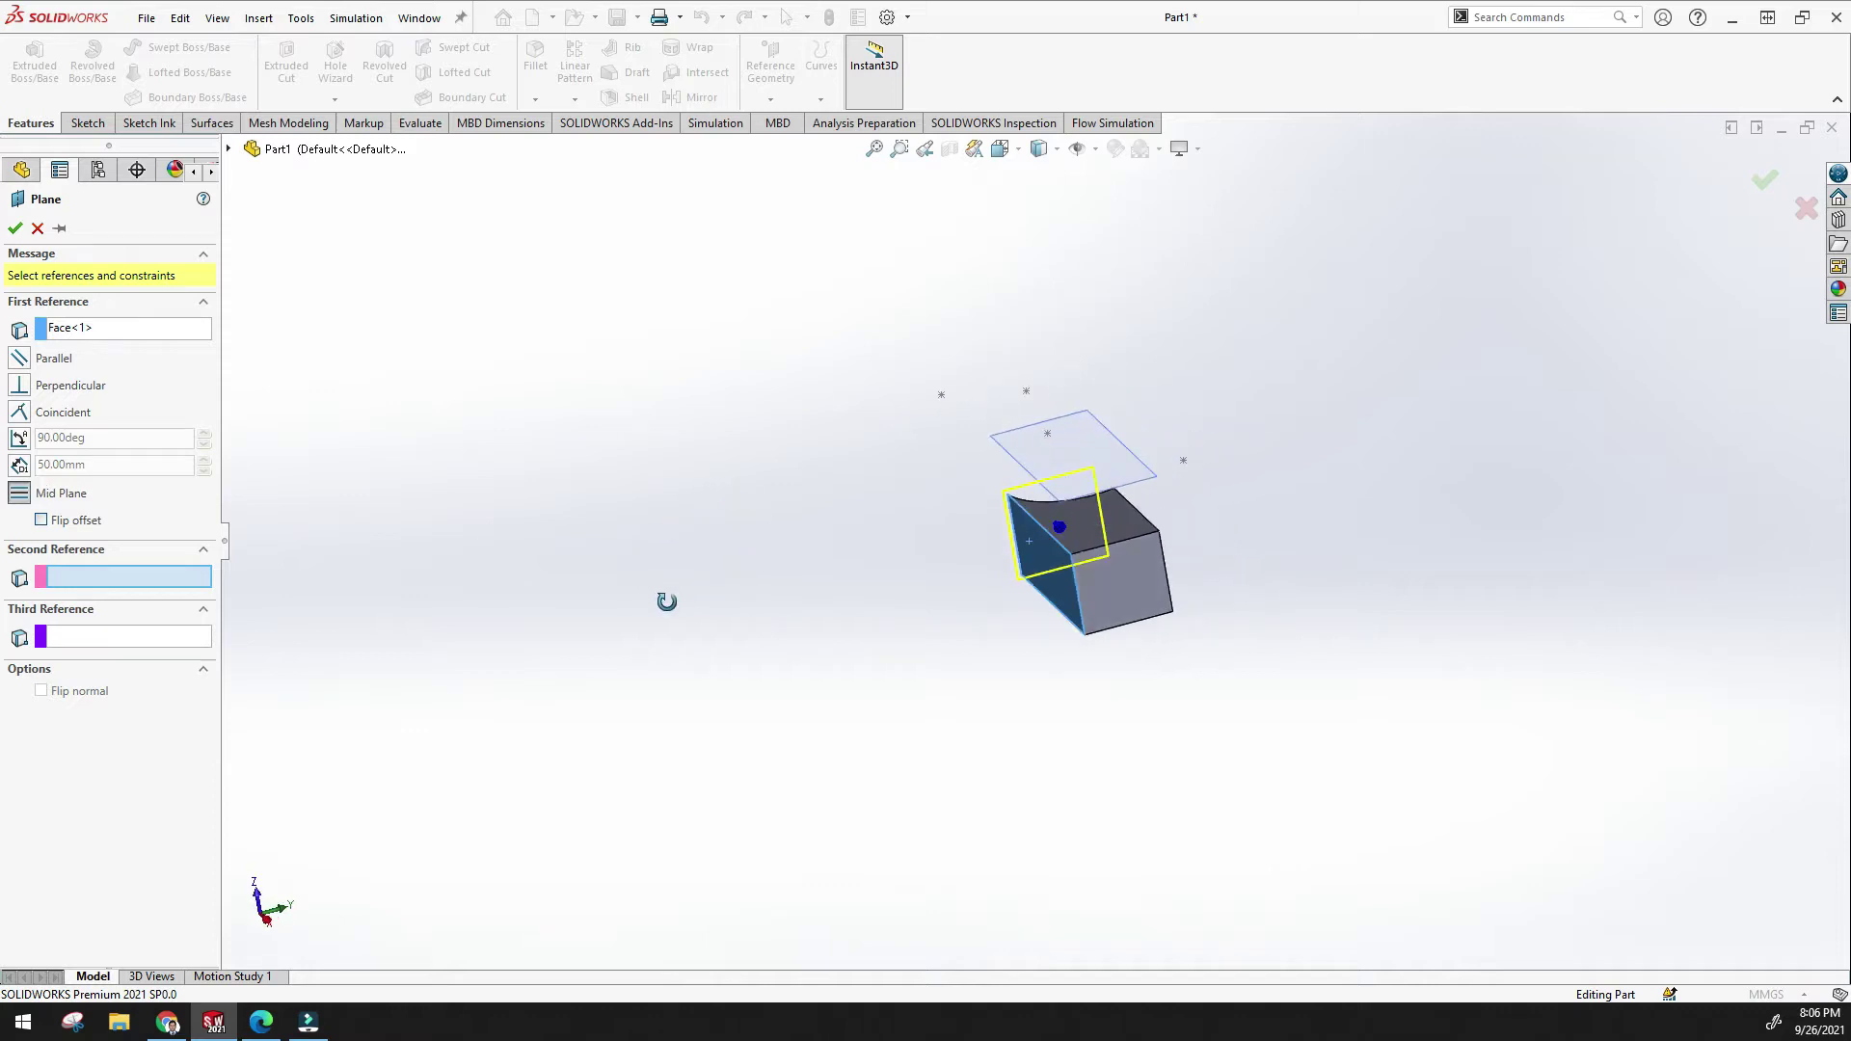
click(92, 332)
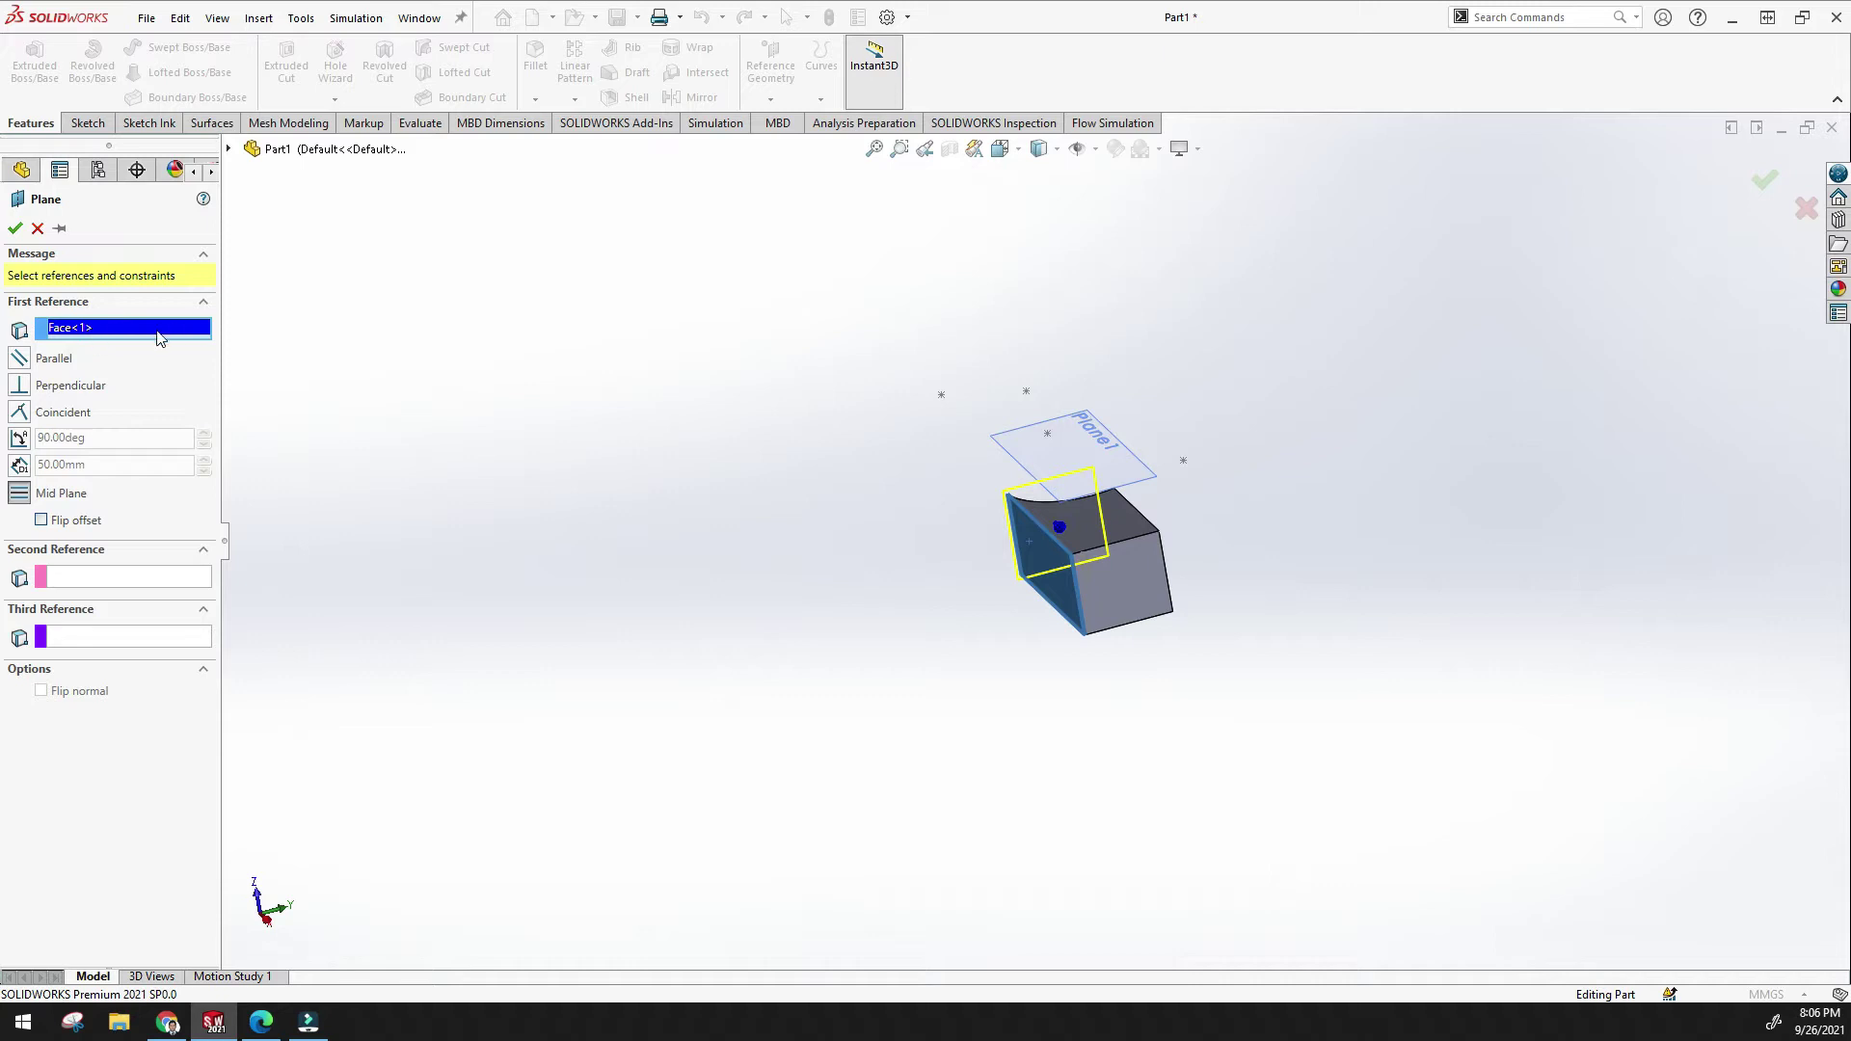
click(81, 582)
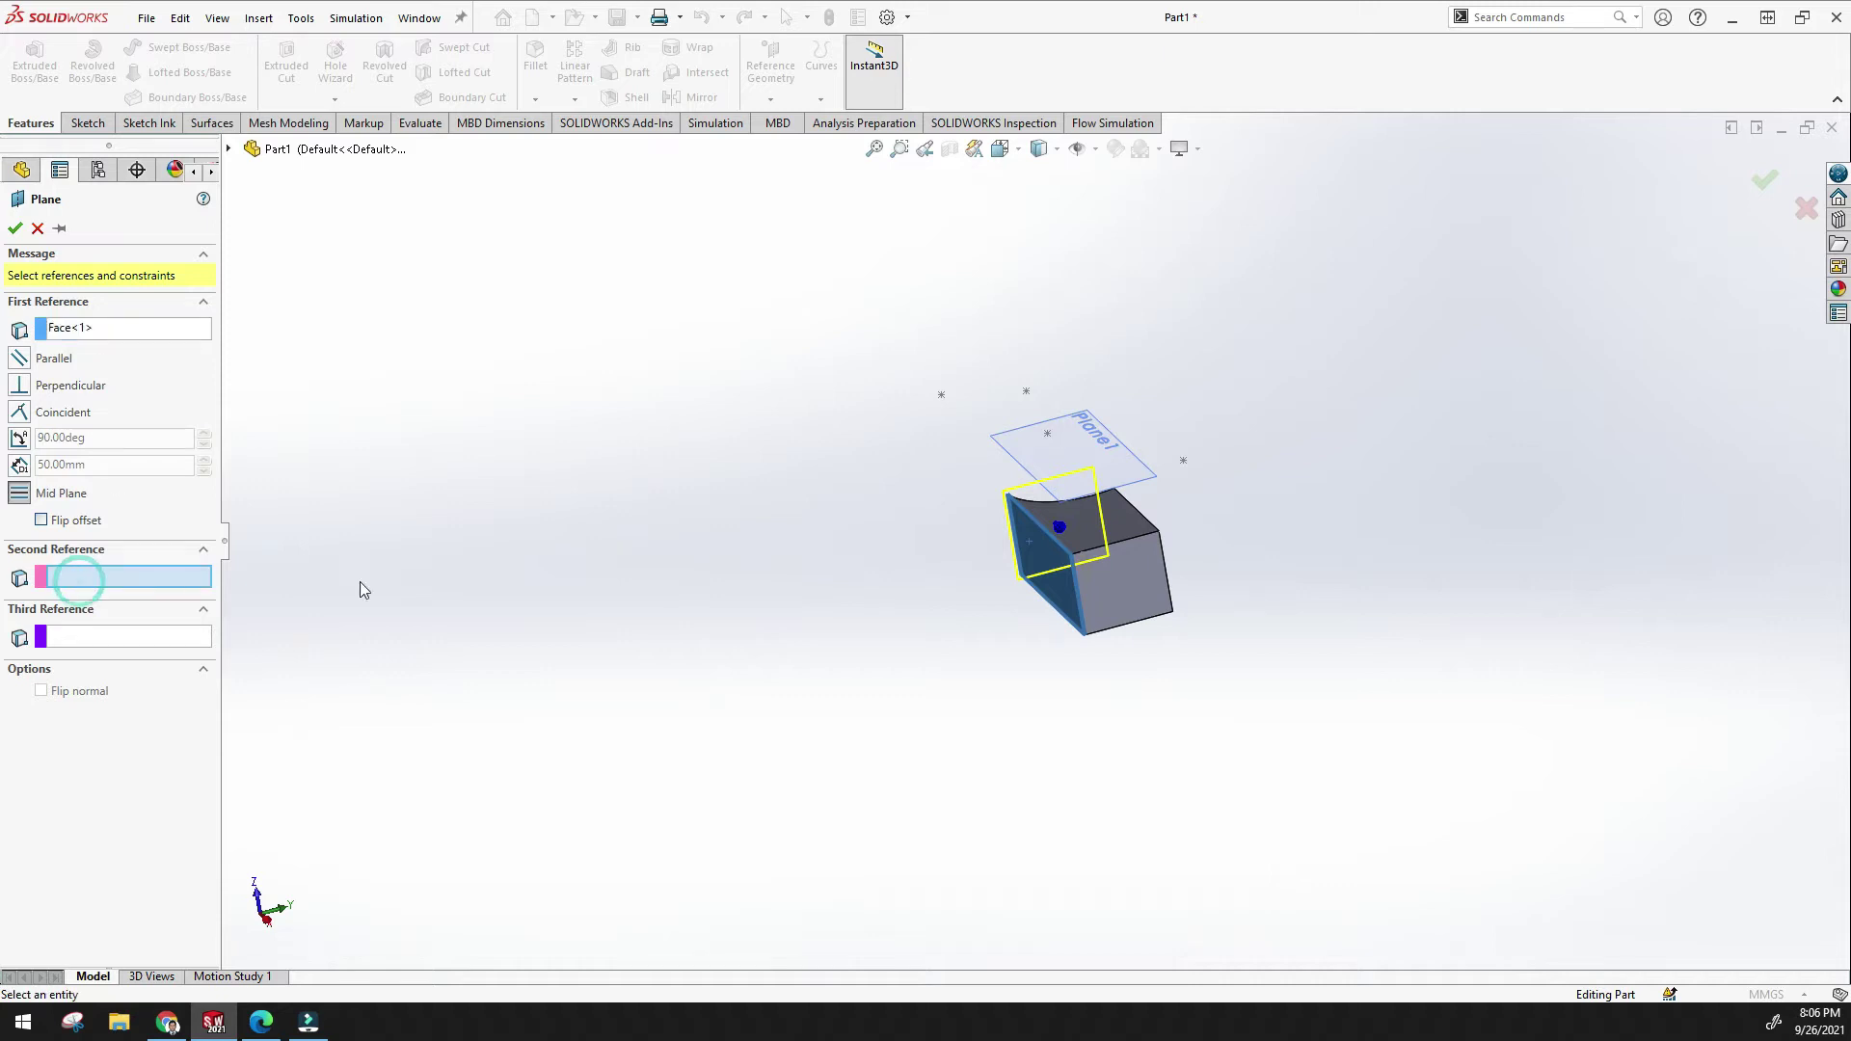
middle_drag(1012, 649, 1038, 628)
click(1077, 596)
middle_drag(854, 631, 867, 583)
scroll(1116, 576, down, 6)
middle_drag(709, 525, 875, 358)
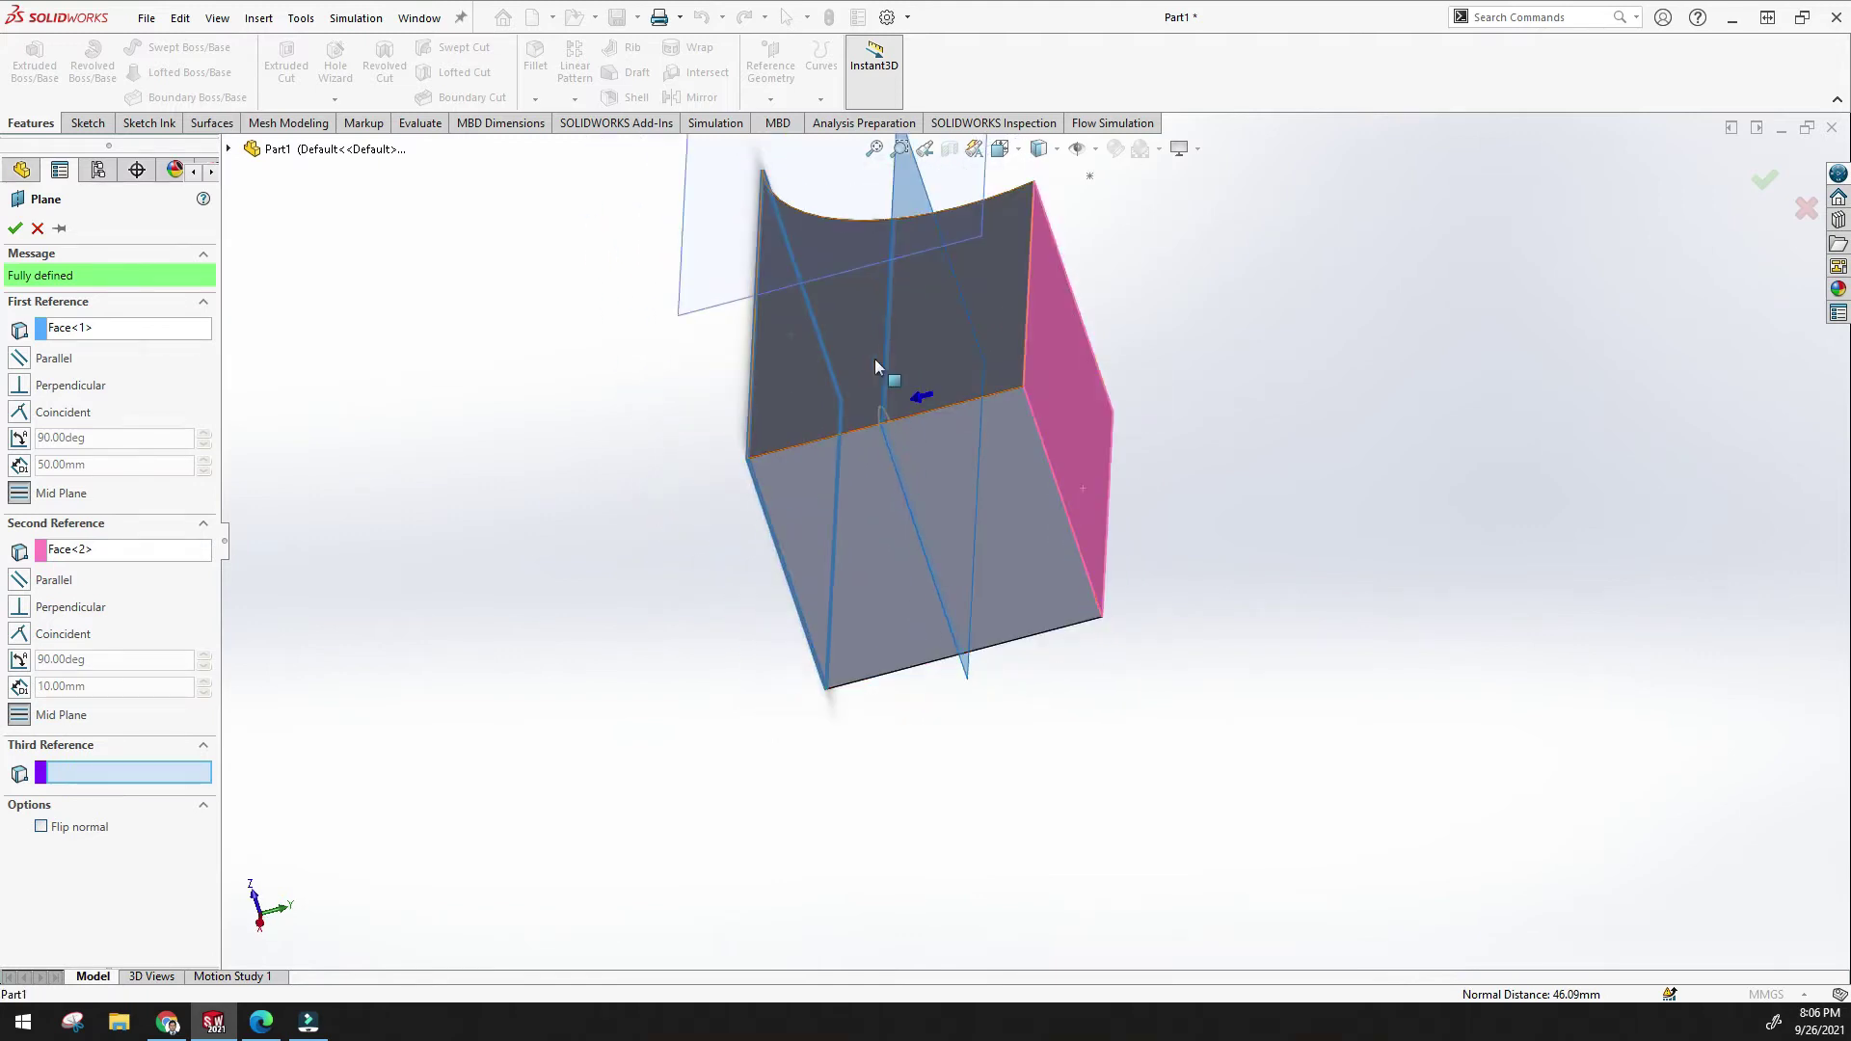
scroll(906, 436, down, 5)
middle_drag(969, 478, 904, 527)
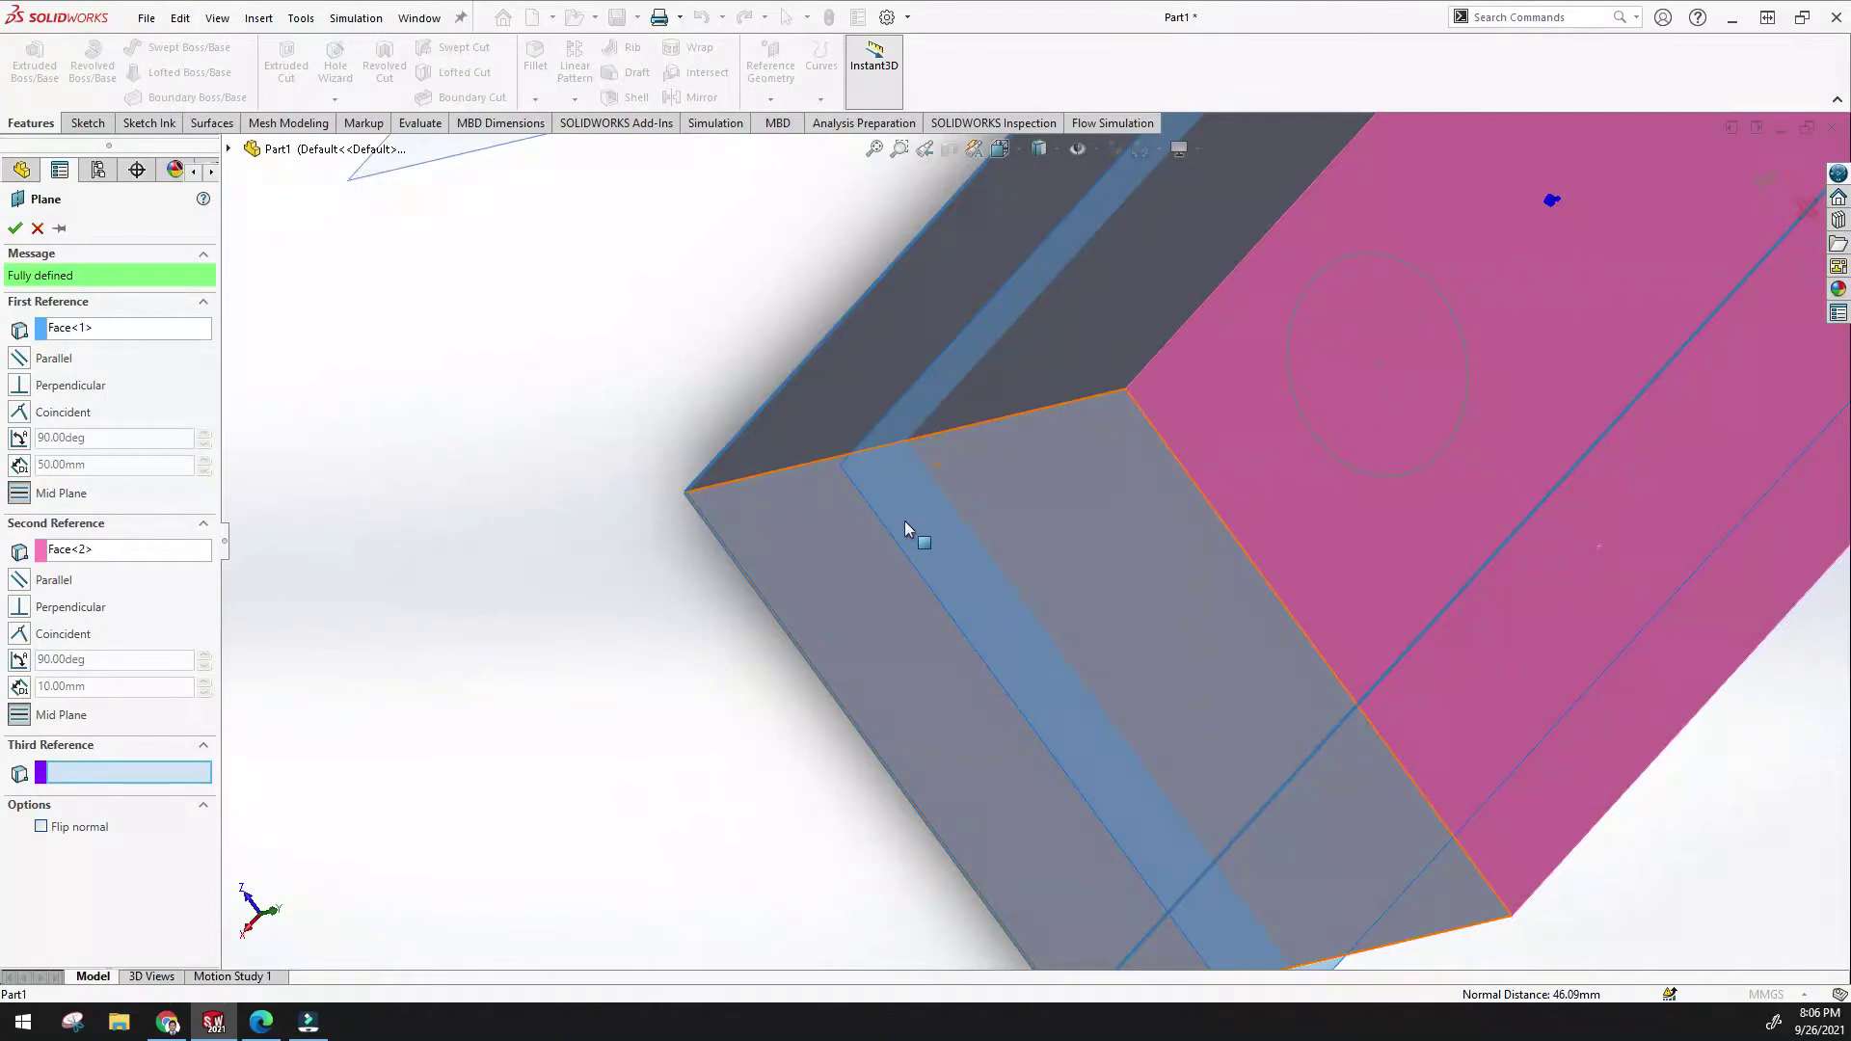
Try a Parallel constraint on the plane's first reference face while the second reference stays set to Mid Plane.
scroll(923, 569, up, 5)
middle_drag(996, 581, 1087, 462)
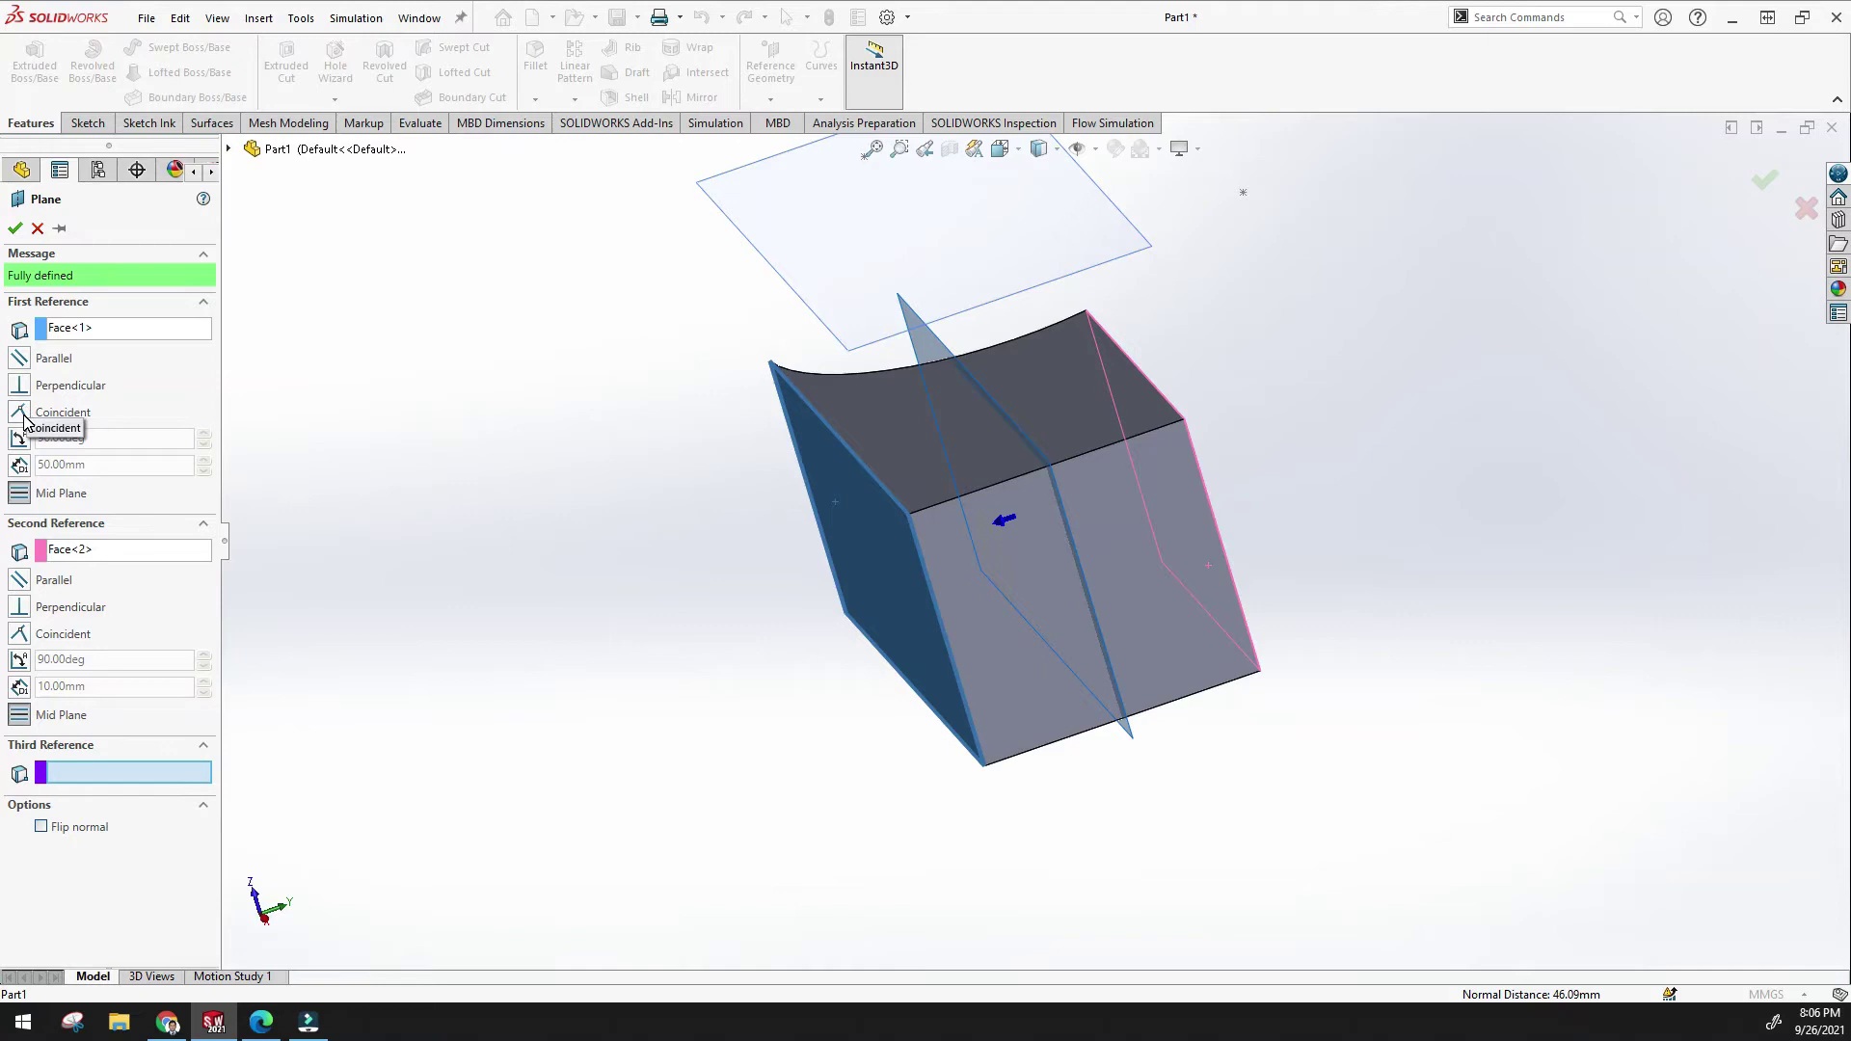
click(20, 359)
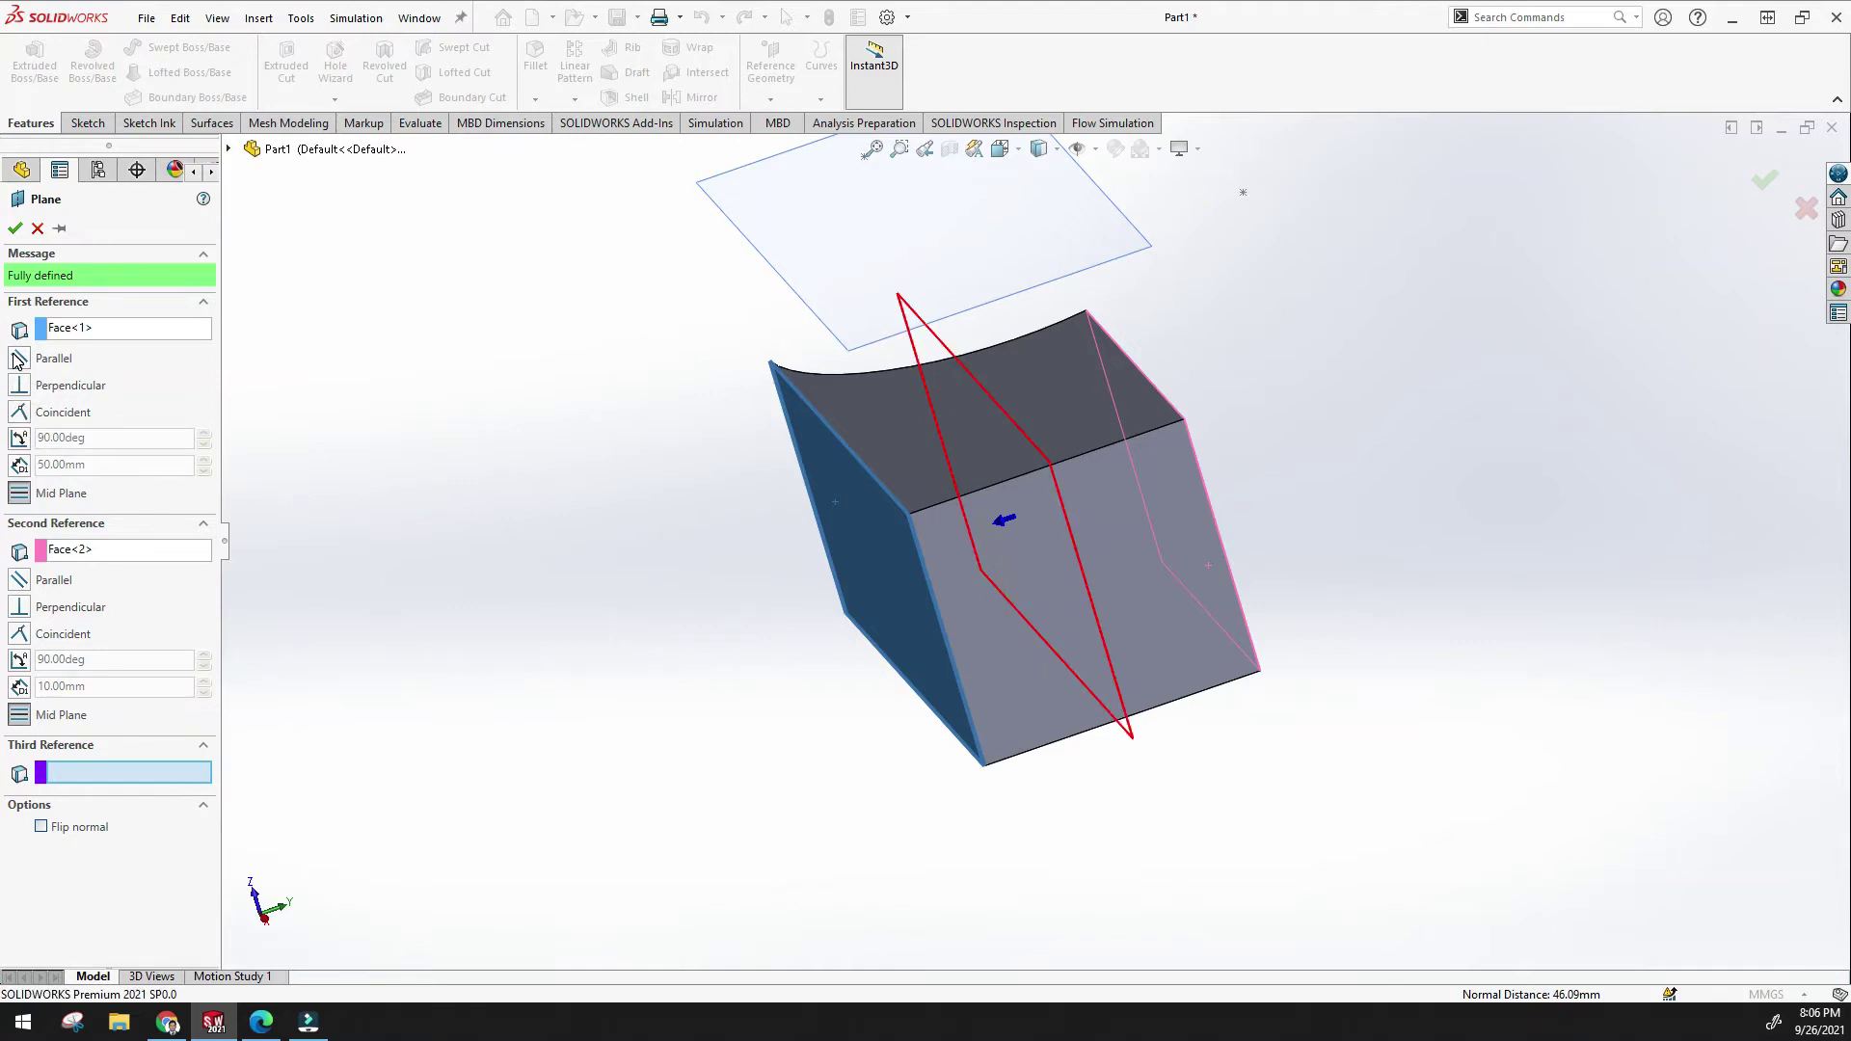
mouse_move(297, 405)
middle_down()
mouse_move(338, 392)
mouse_move(302, 438)
middle_up()
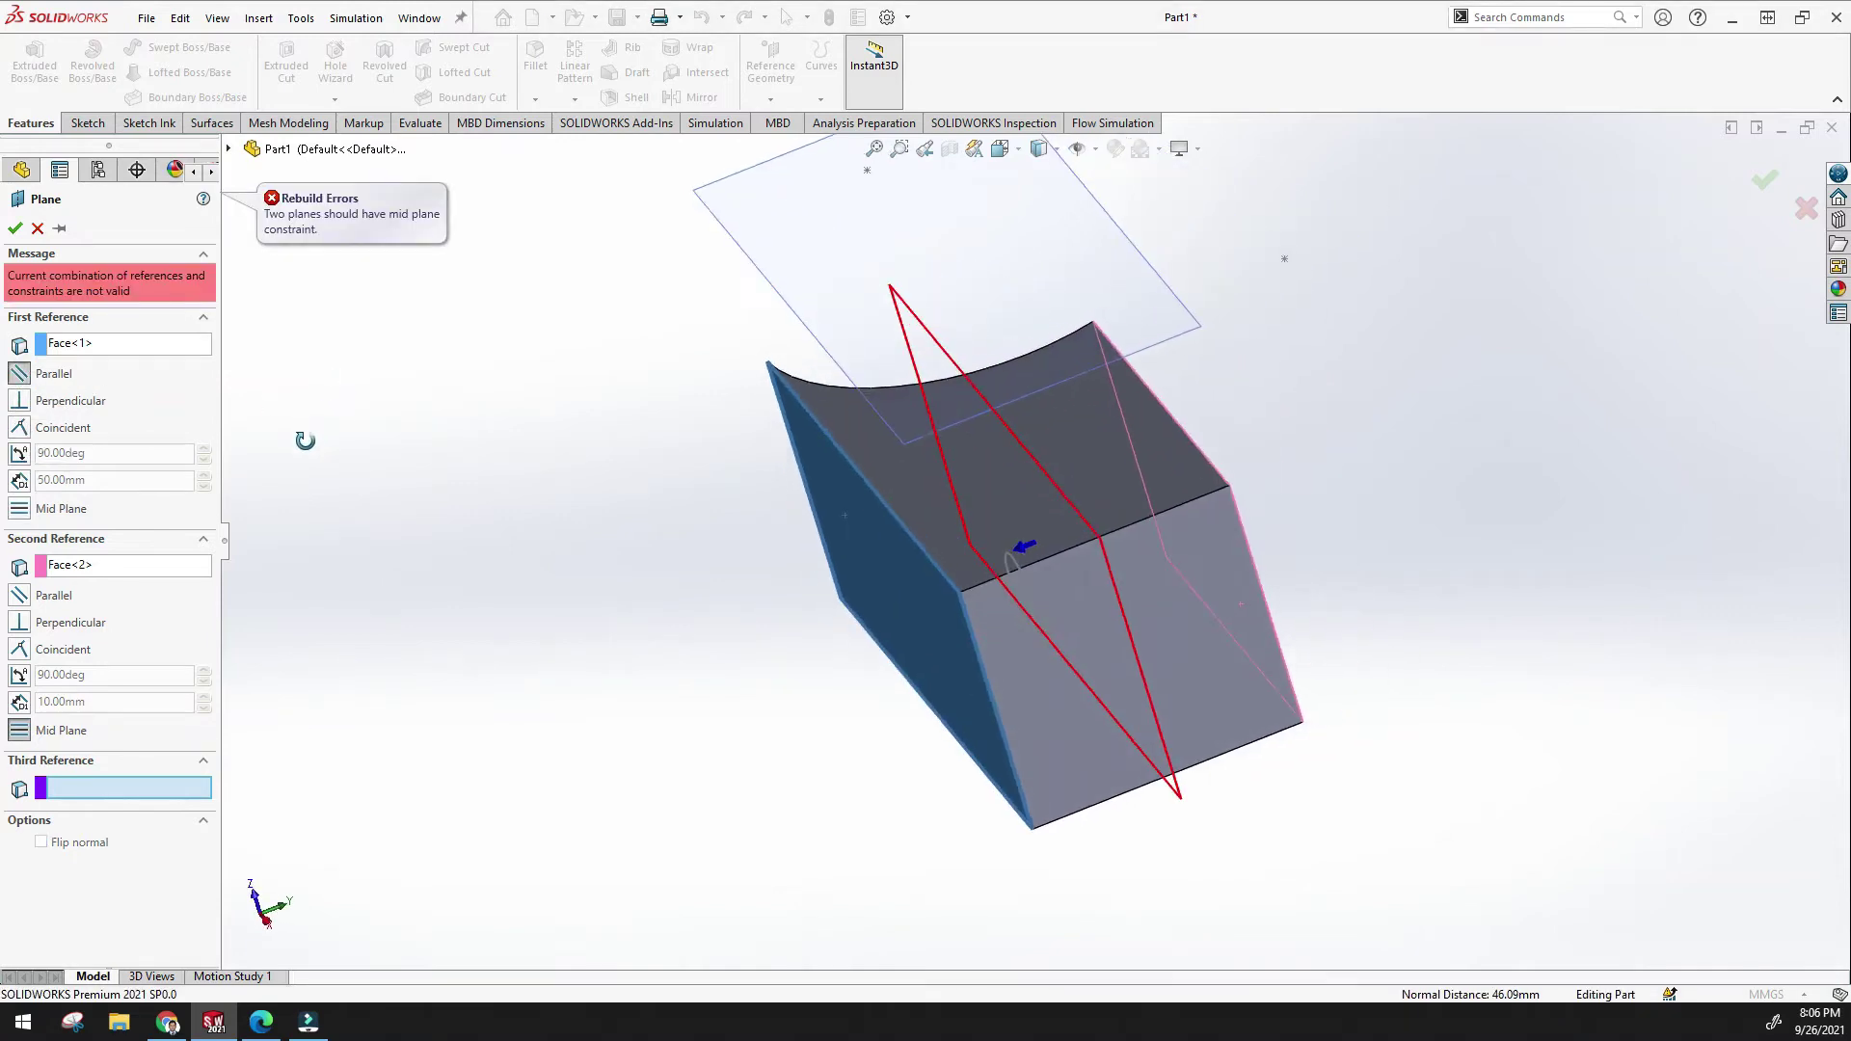
scroll(852, 586, up, 1)
mouse_move(835, 595)
middle_down()
mouse_move(848, 621)
mouse_move(812, 613)
middle_up()
scroll(812, 612, up, 1)
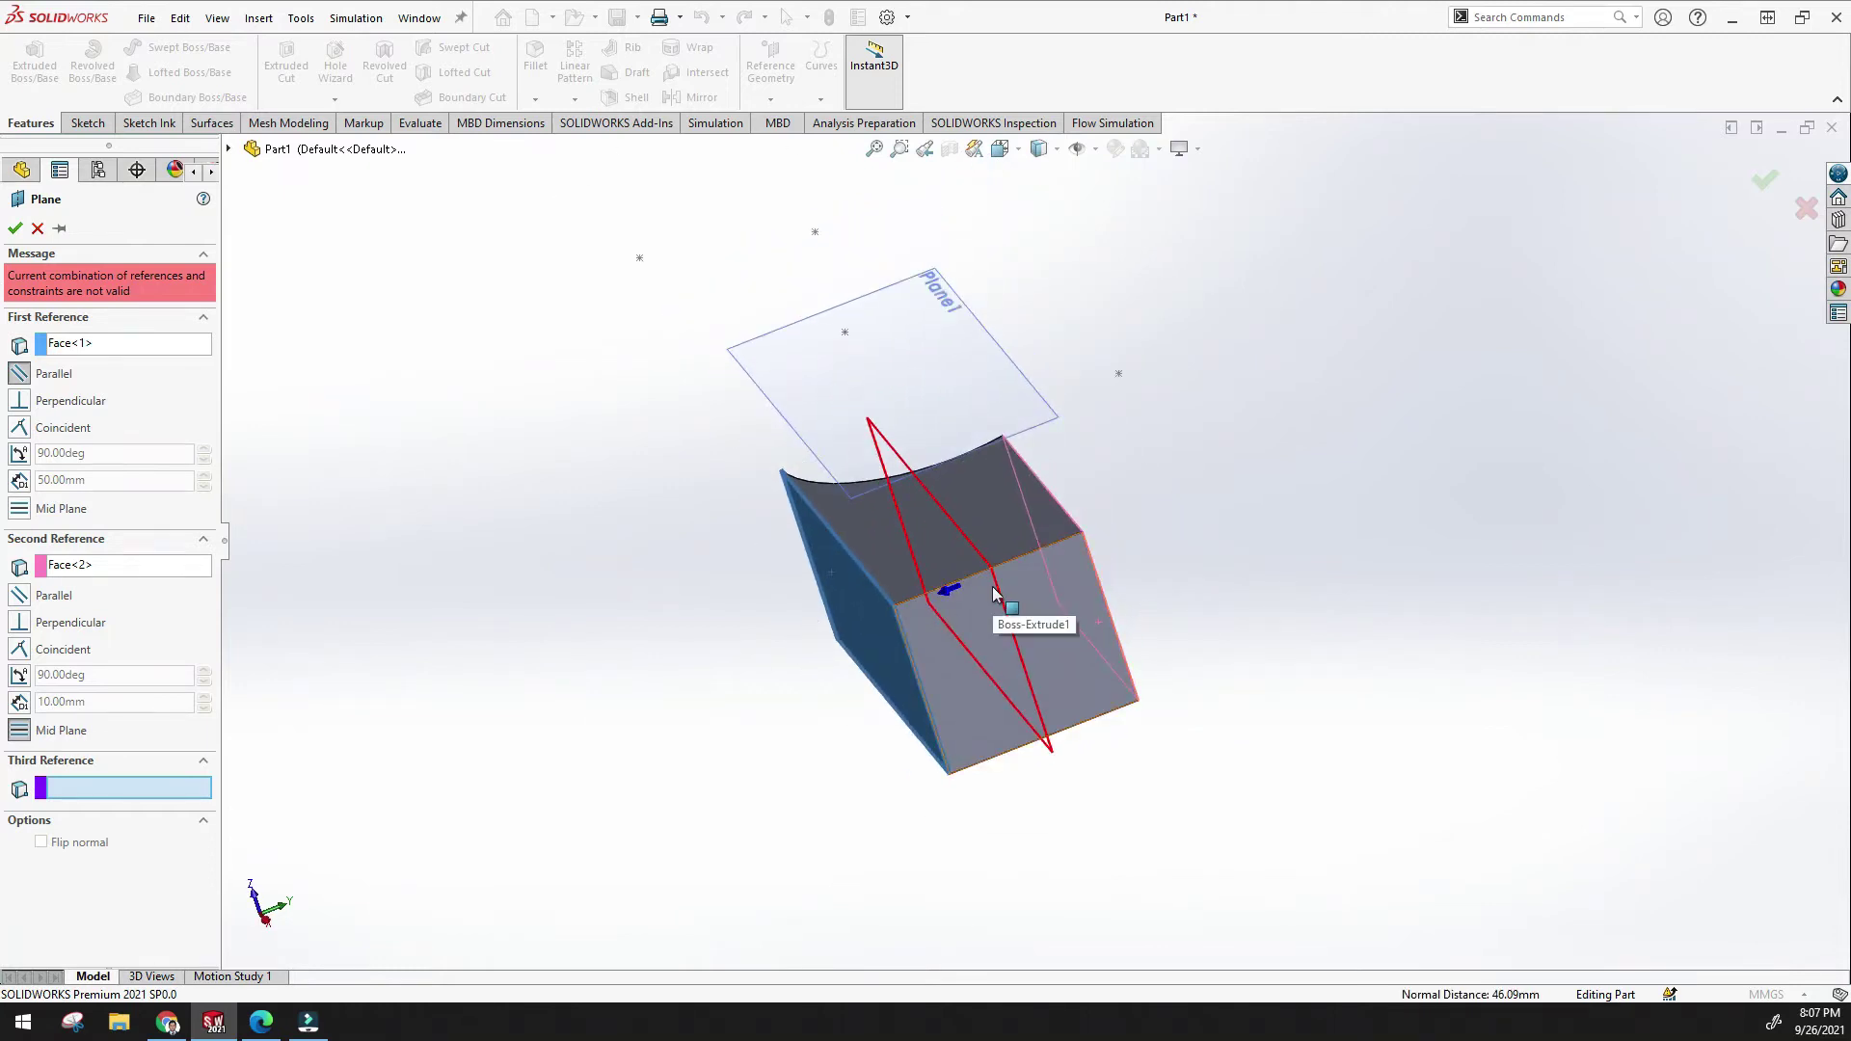
scroll(979, 569, down, 3)
middle_drag(1014, 623, 986, 589)
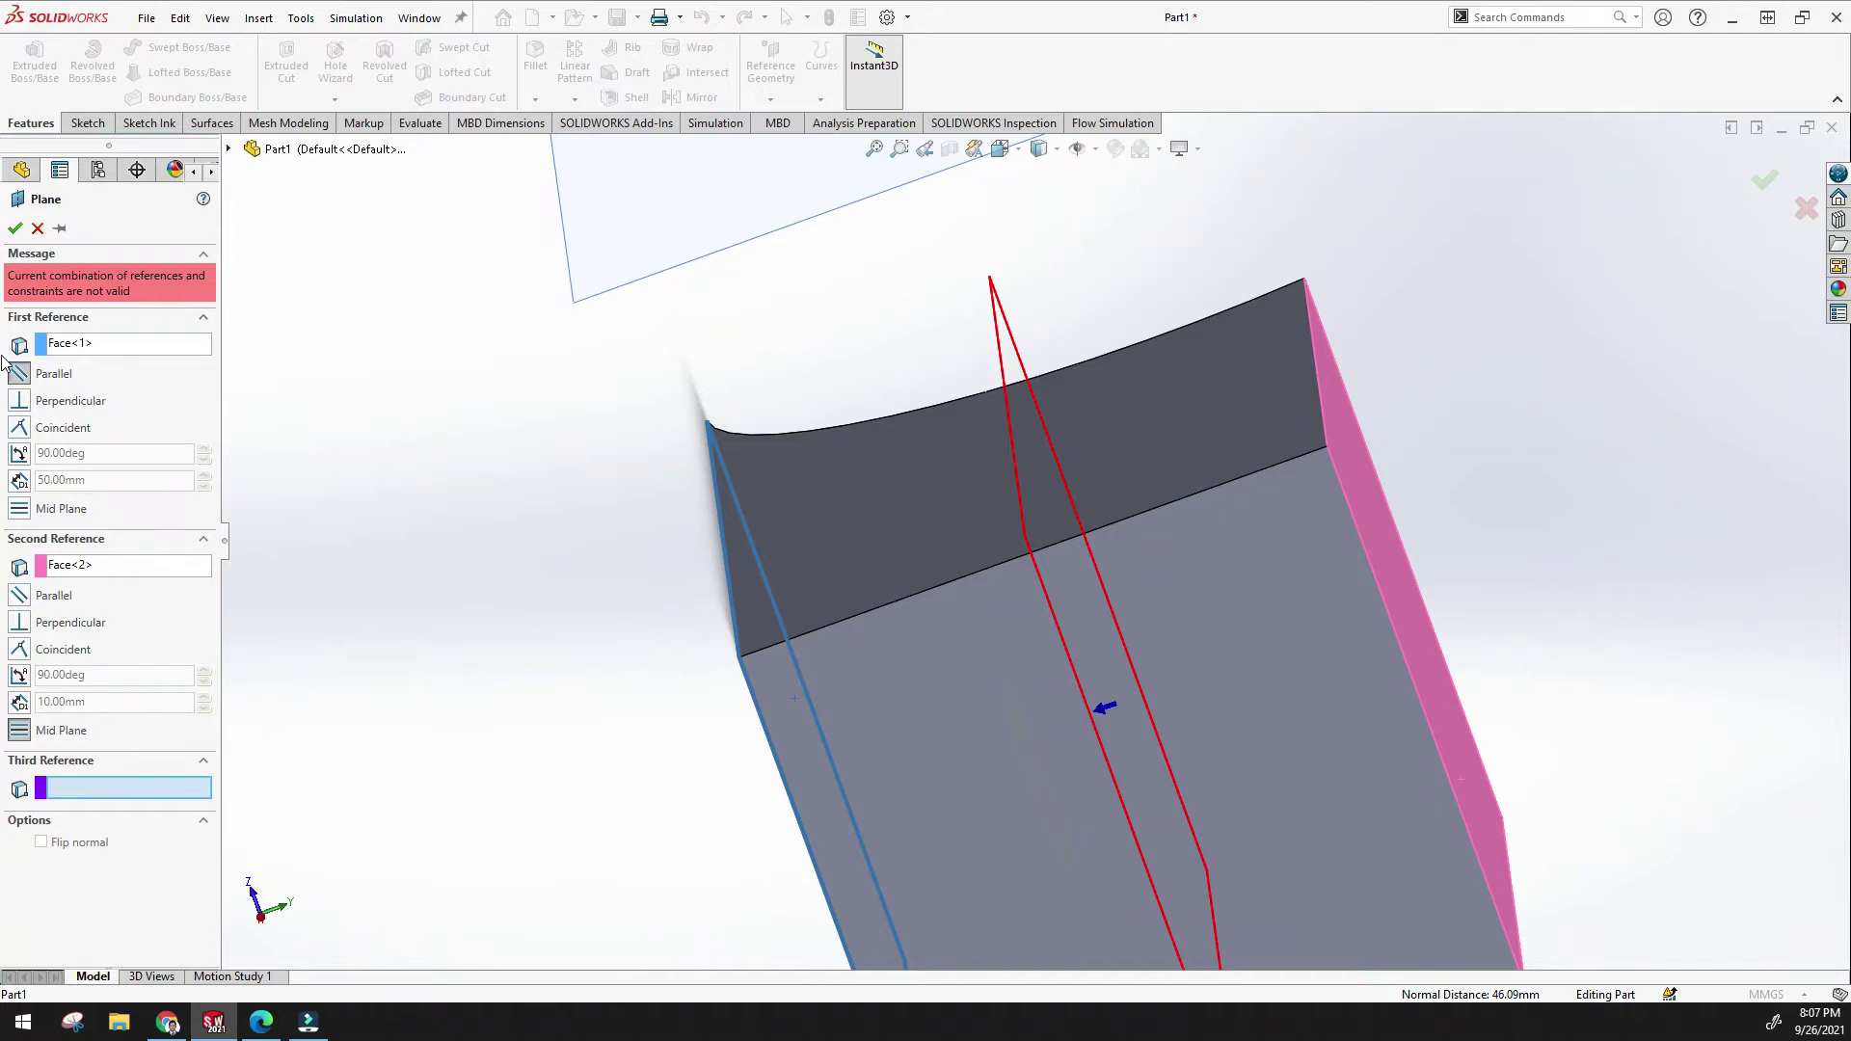
Try a Perpendicular constraint on the first reference face, and cancel the new plane without creating it.
click(20, 403)
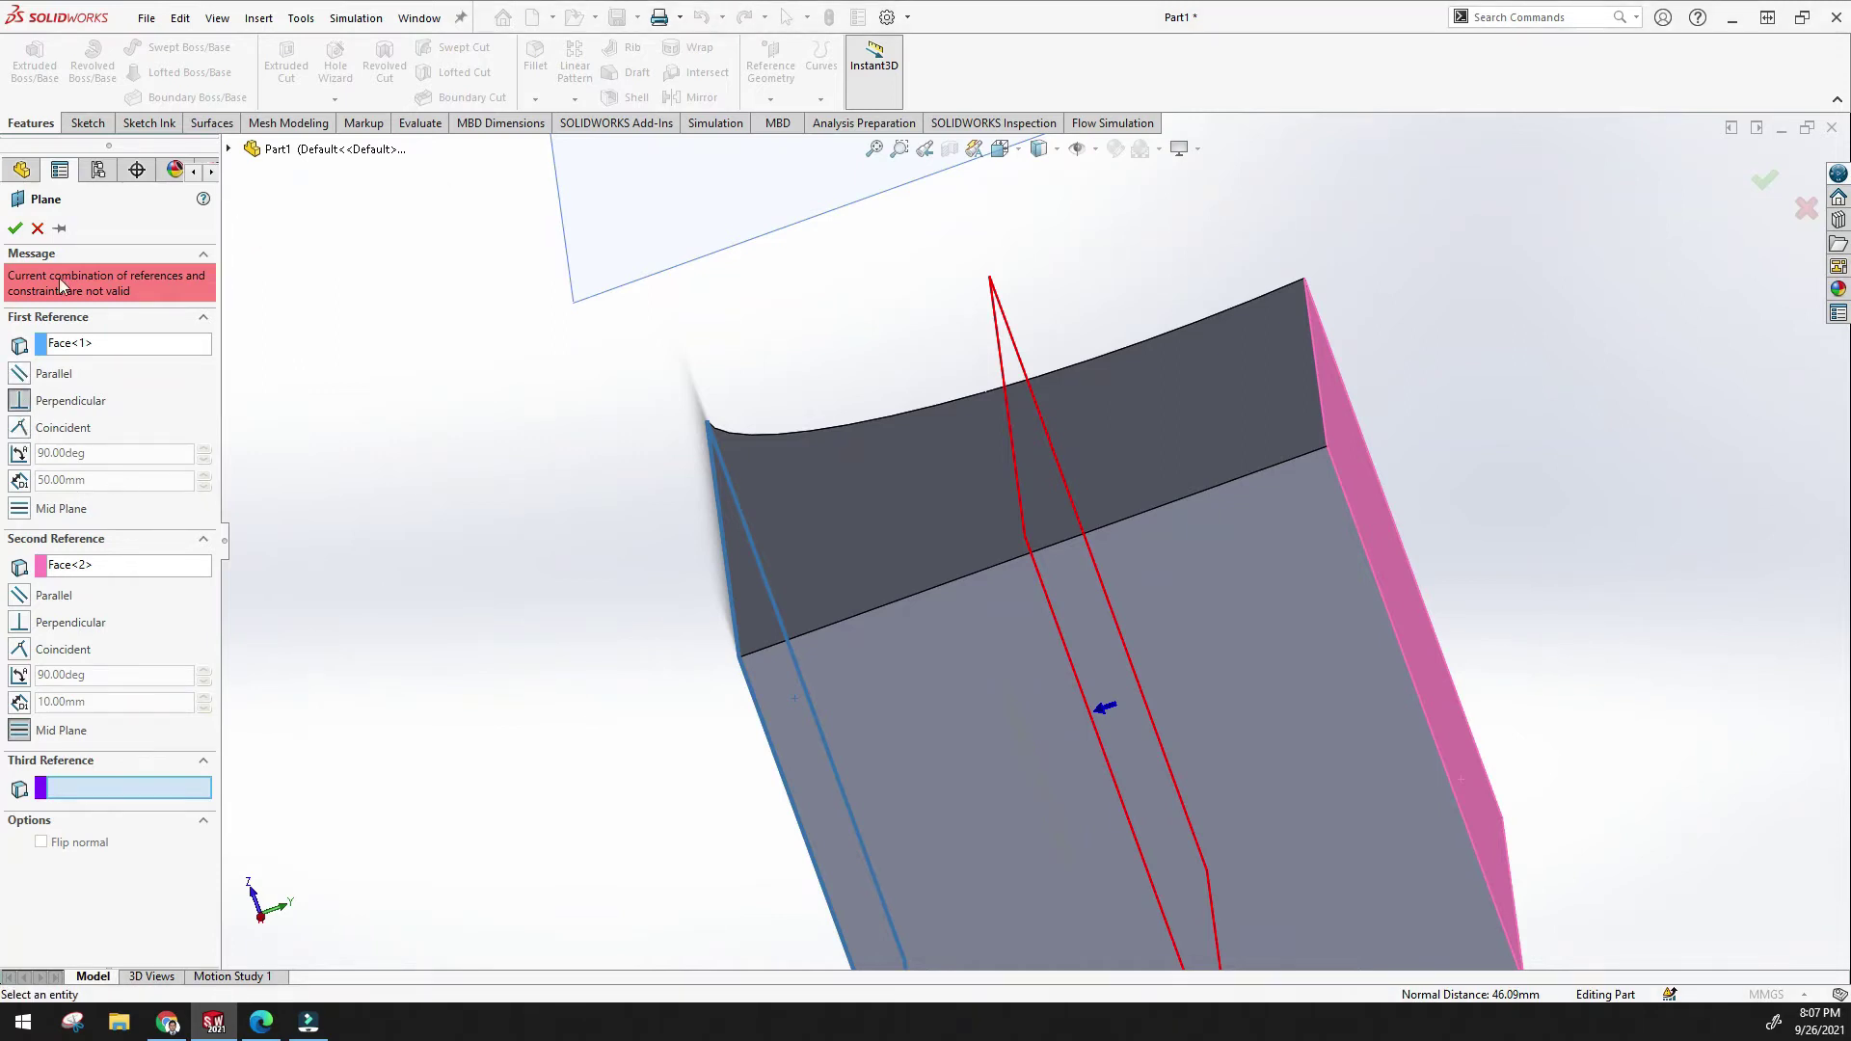
click(37, 229)
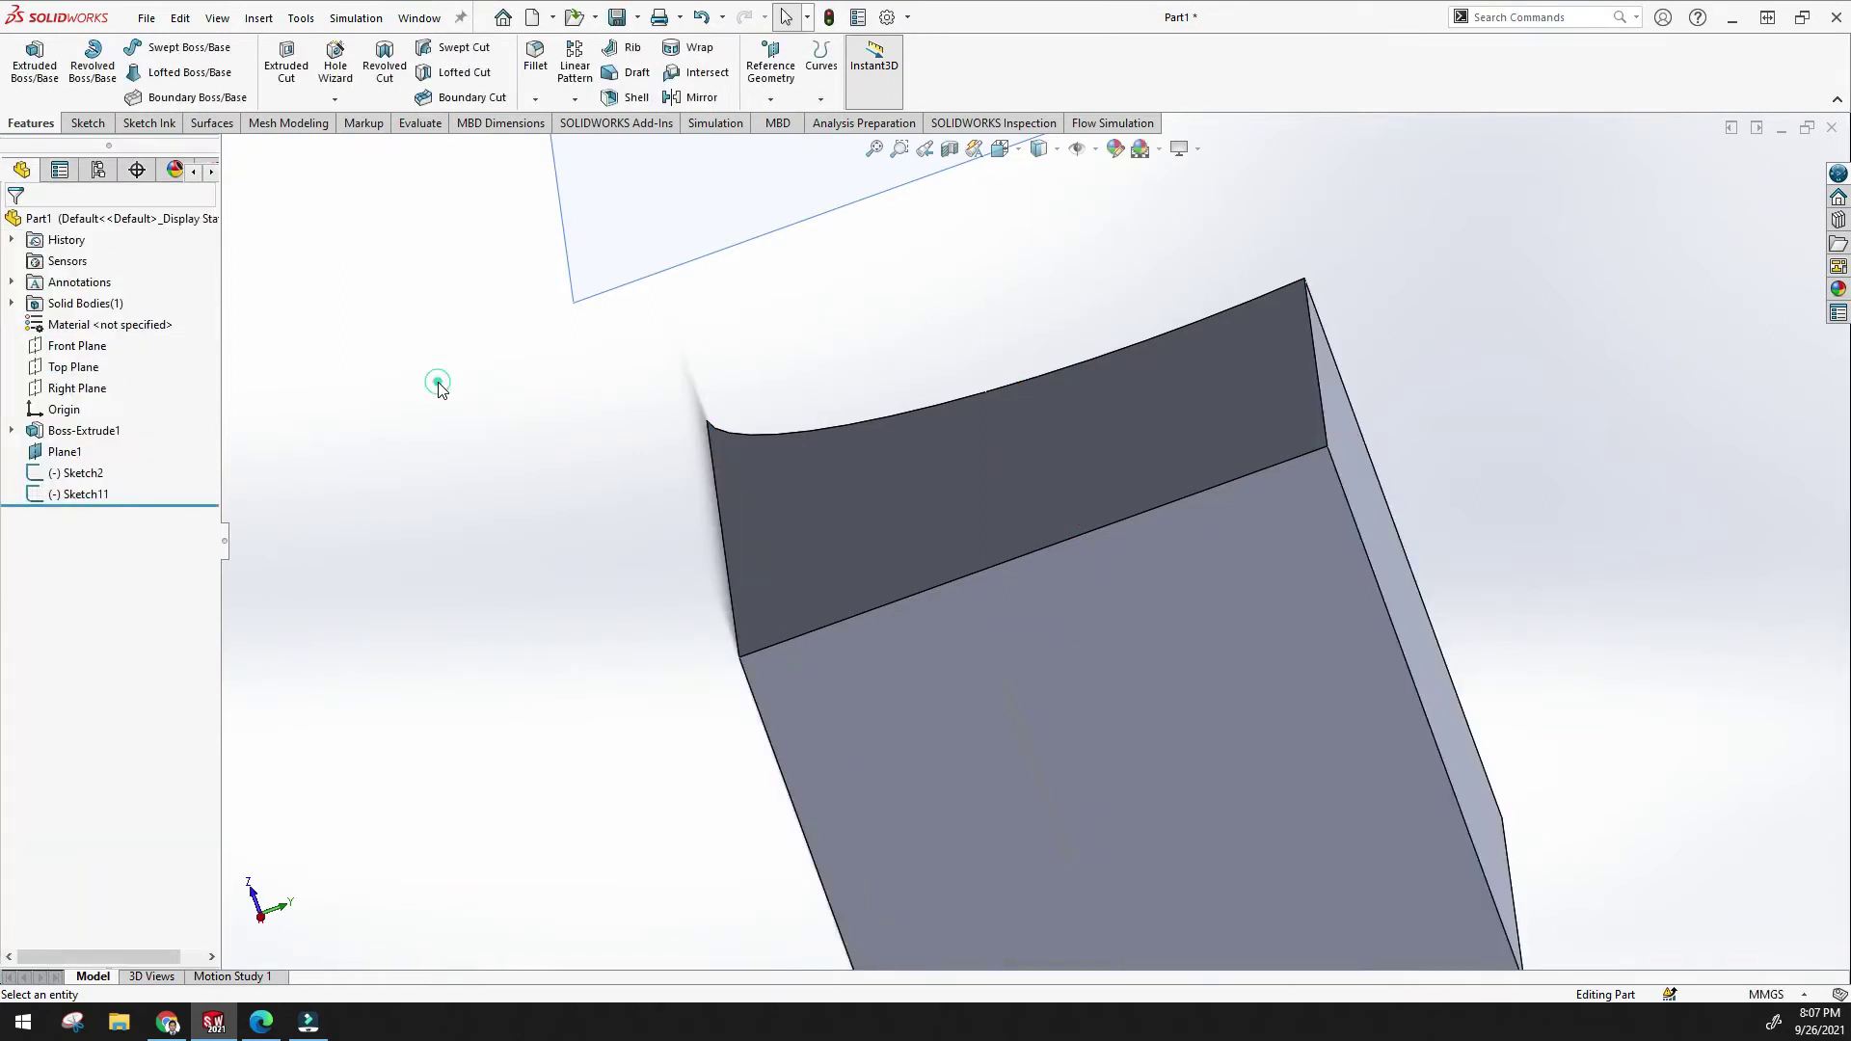
middle_drag(434, 380, 449, 436)
scroll(674, 366, down, 6)
scroll(661, 396, up, 11)
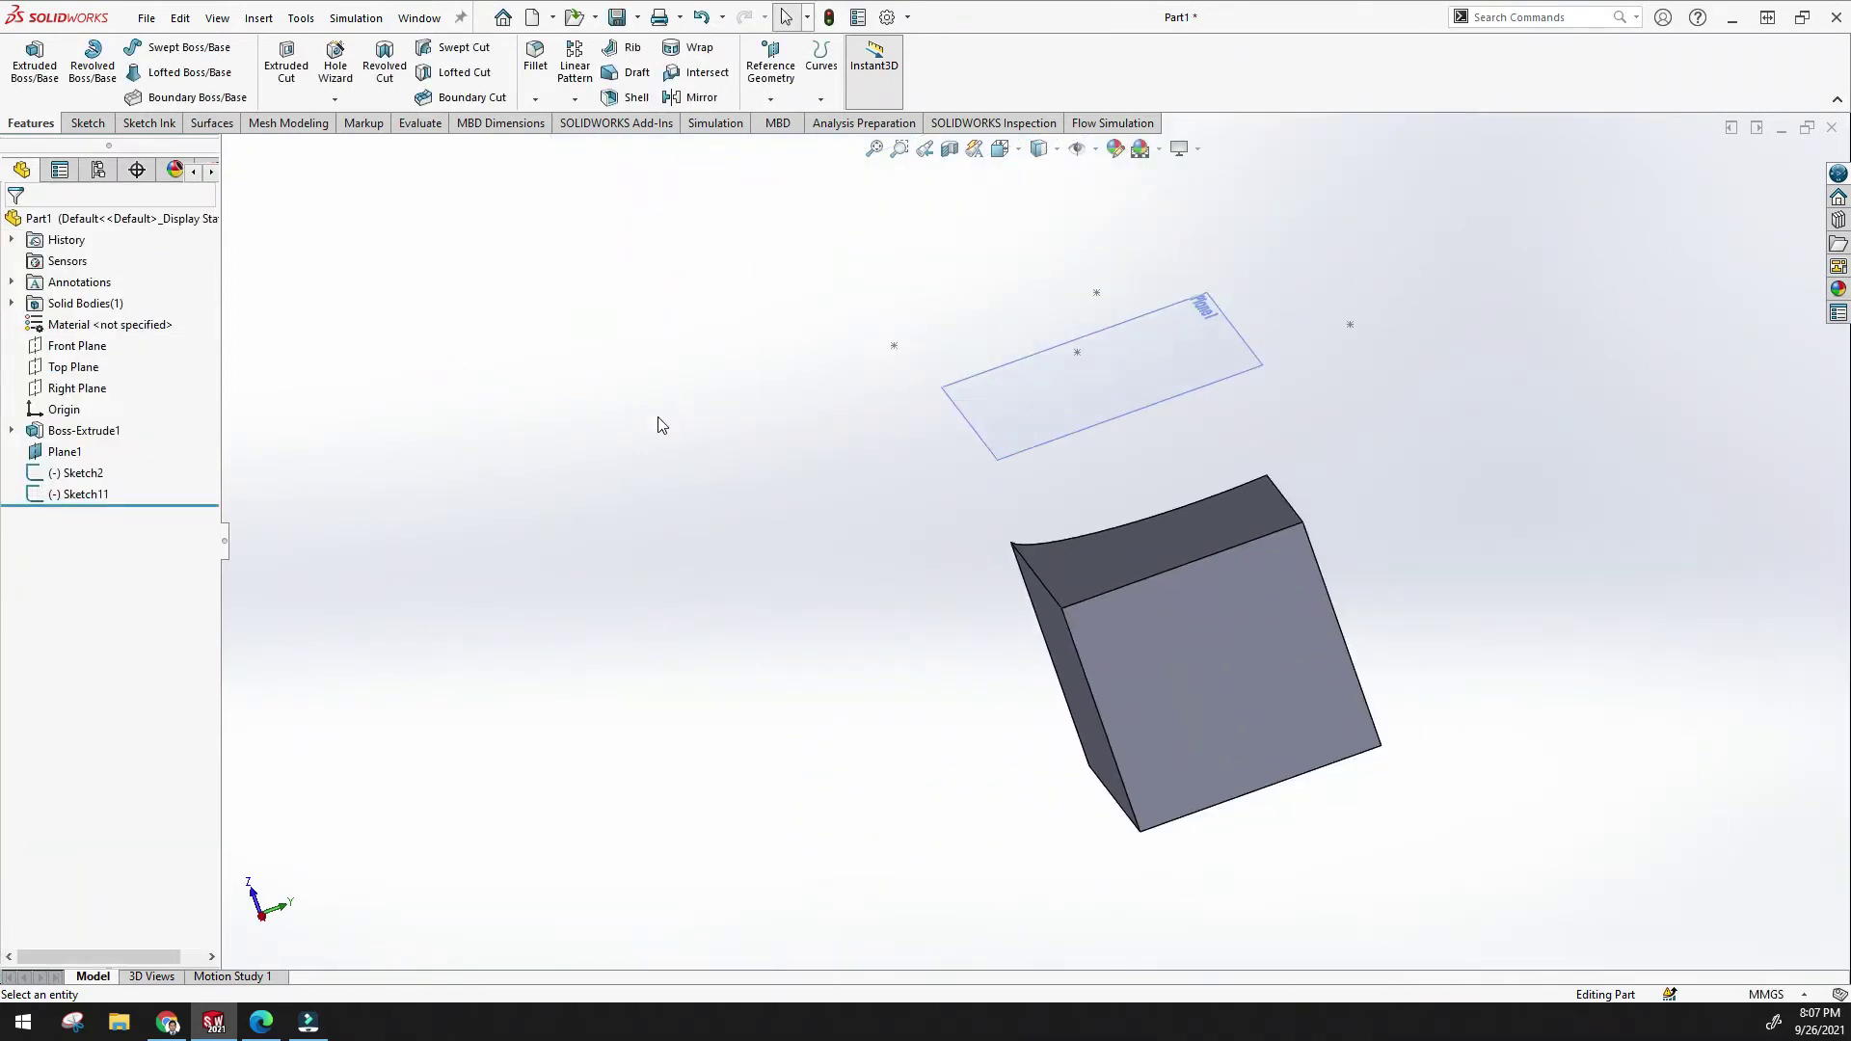
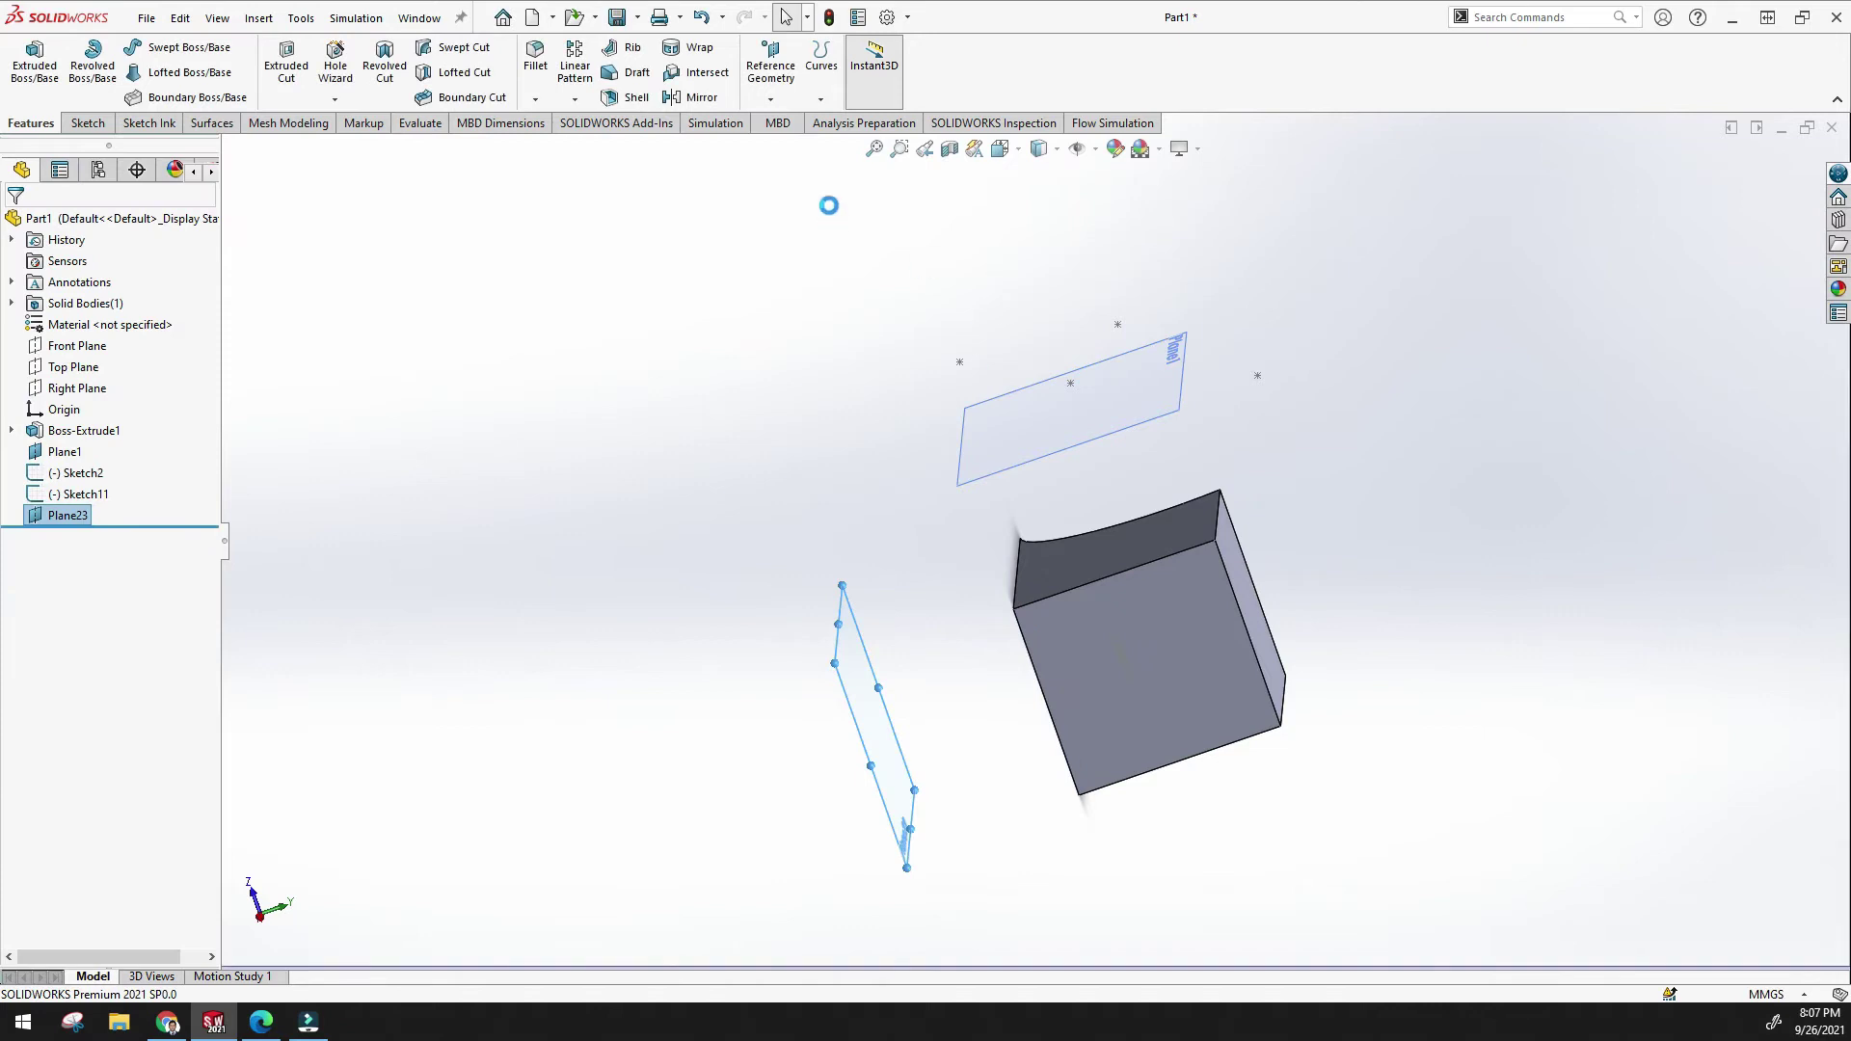
Start a new reference plane with the upper edge of the block's flat end face as its first reference.
middle_drag(765, 614, 650, 457)
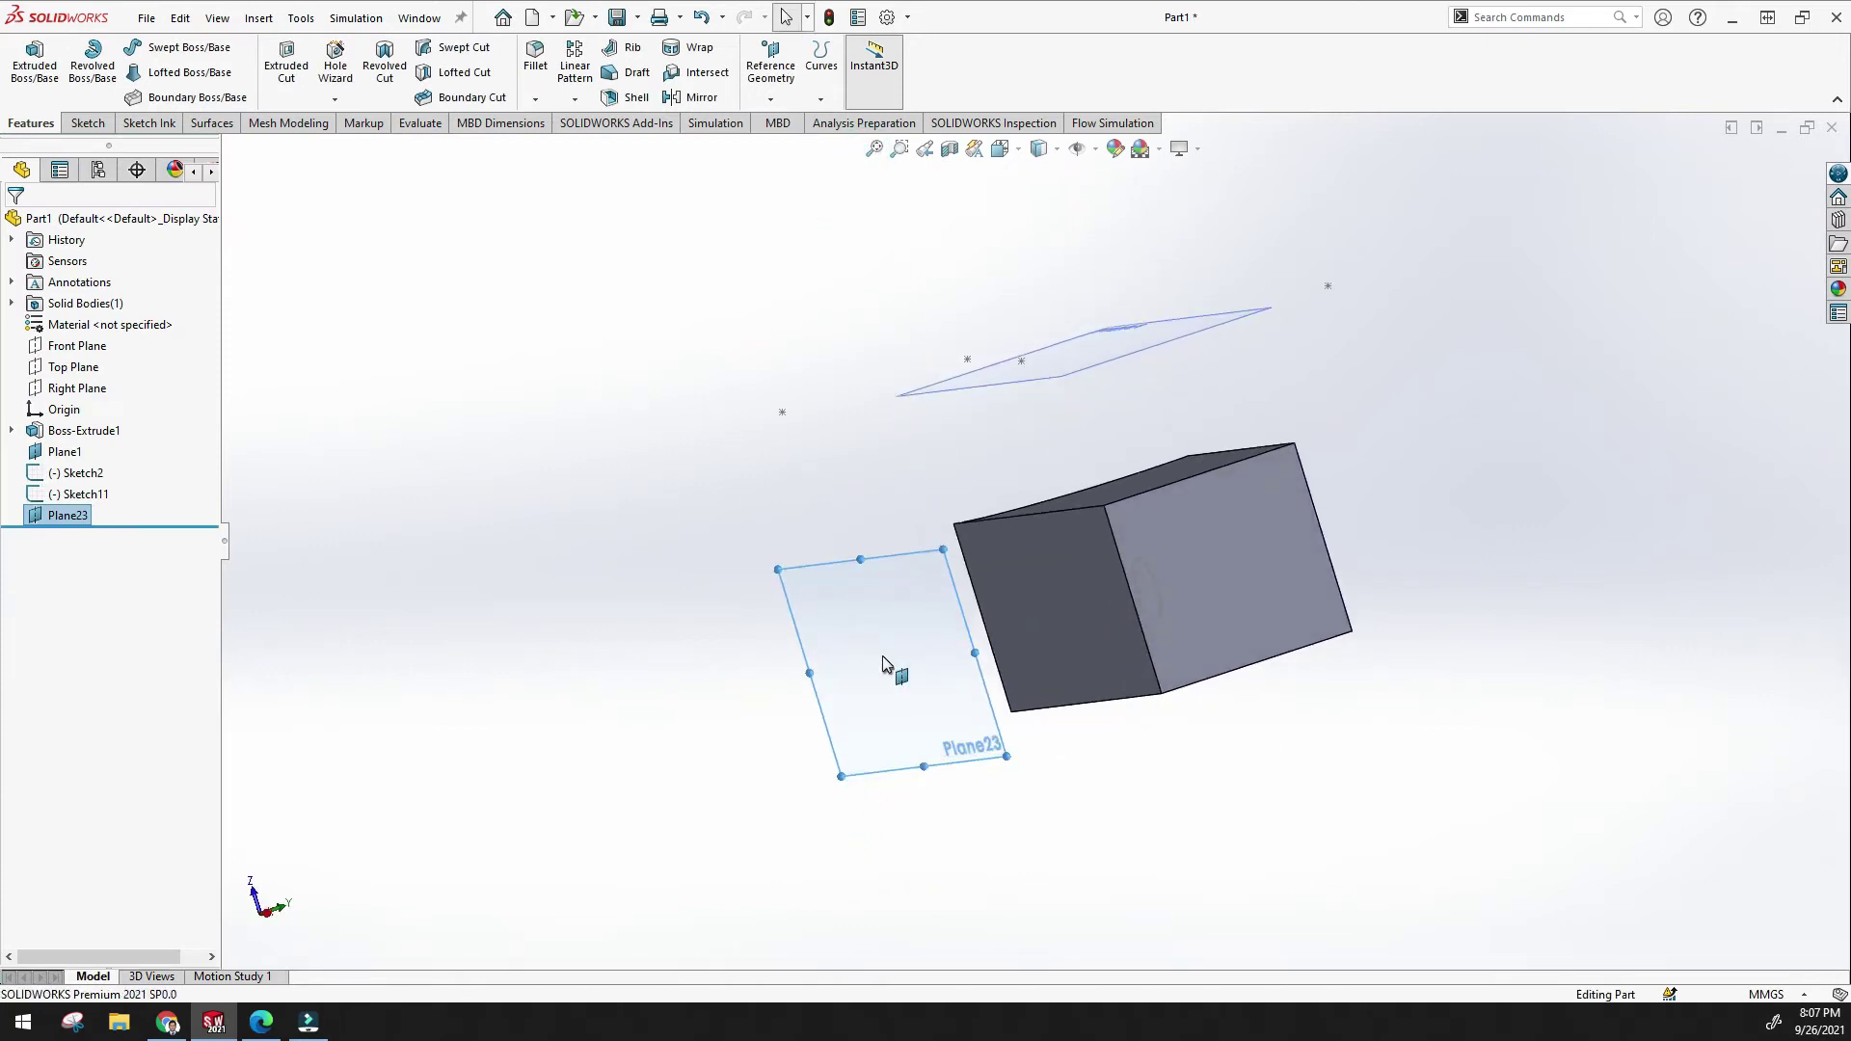
scroll(883, 655, down, 5)
scroll(883, 655, up, 5)
click(670, 635)
middle_drag(956, 490, 926, 535)
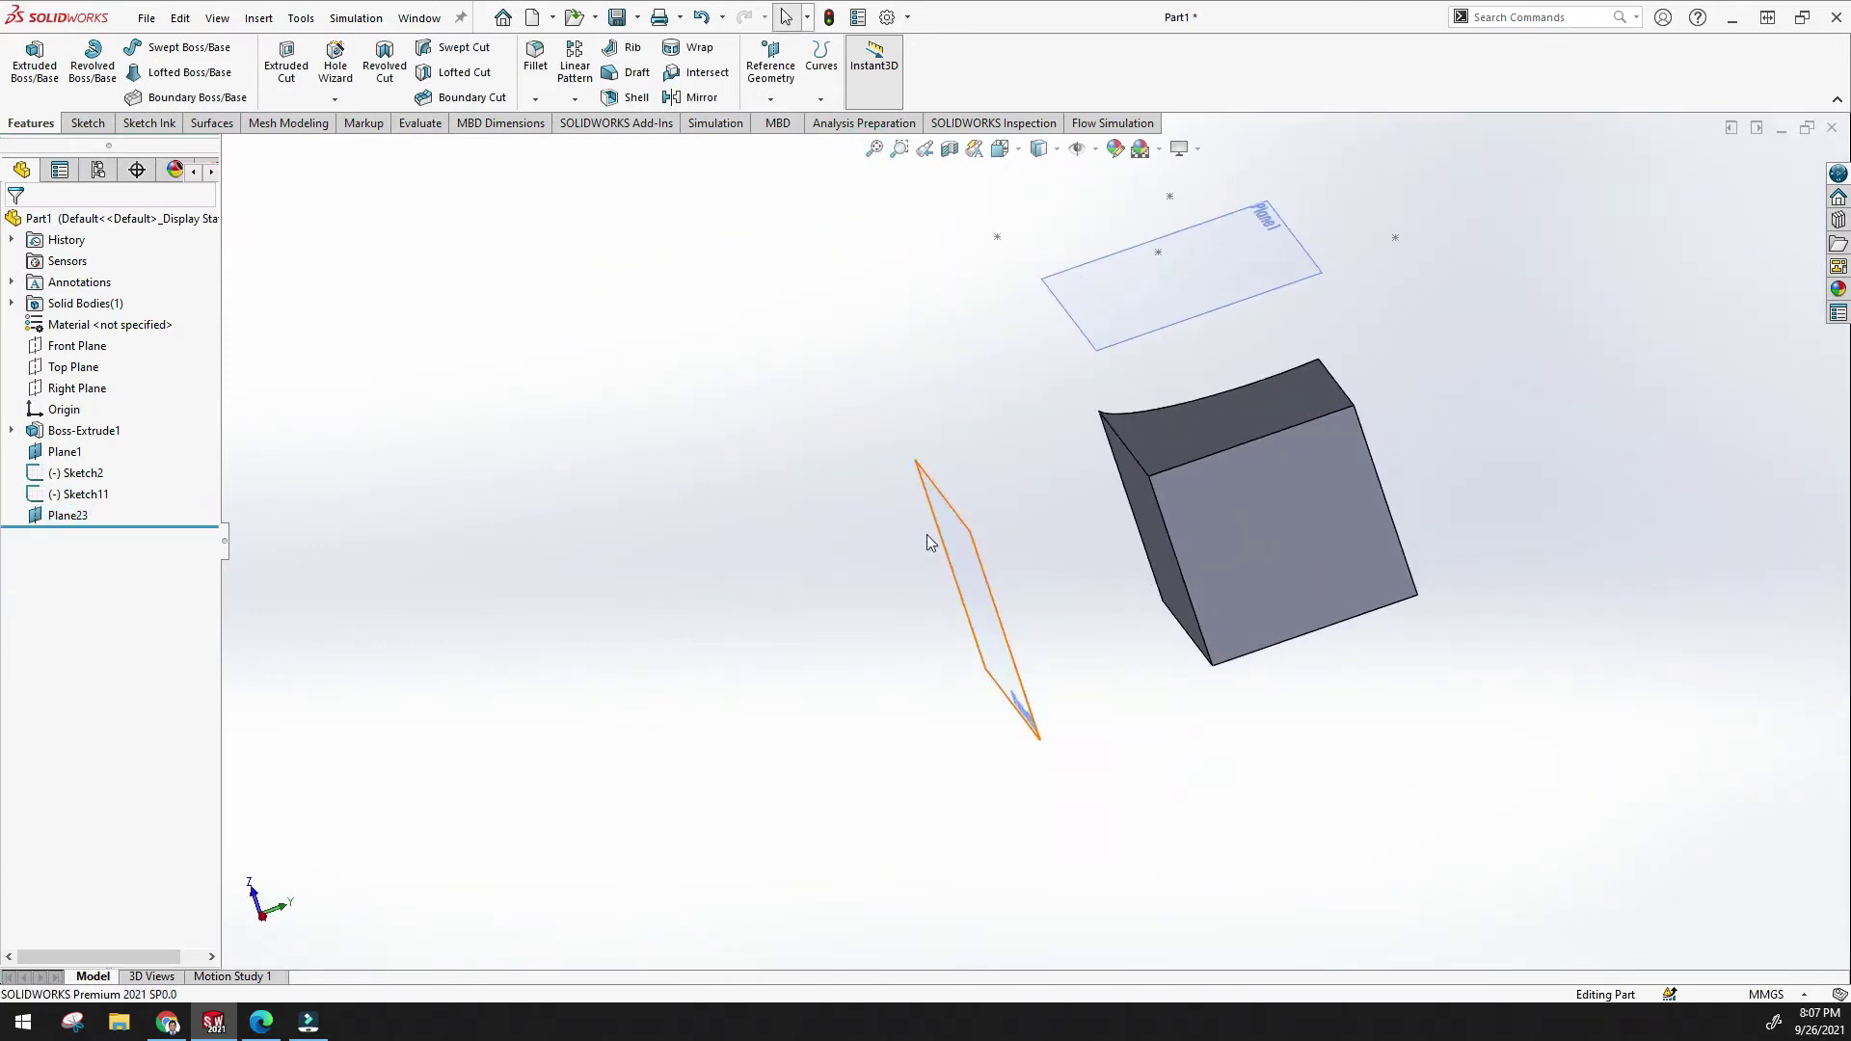
click(771, 99)
click(781, 127)
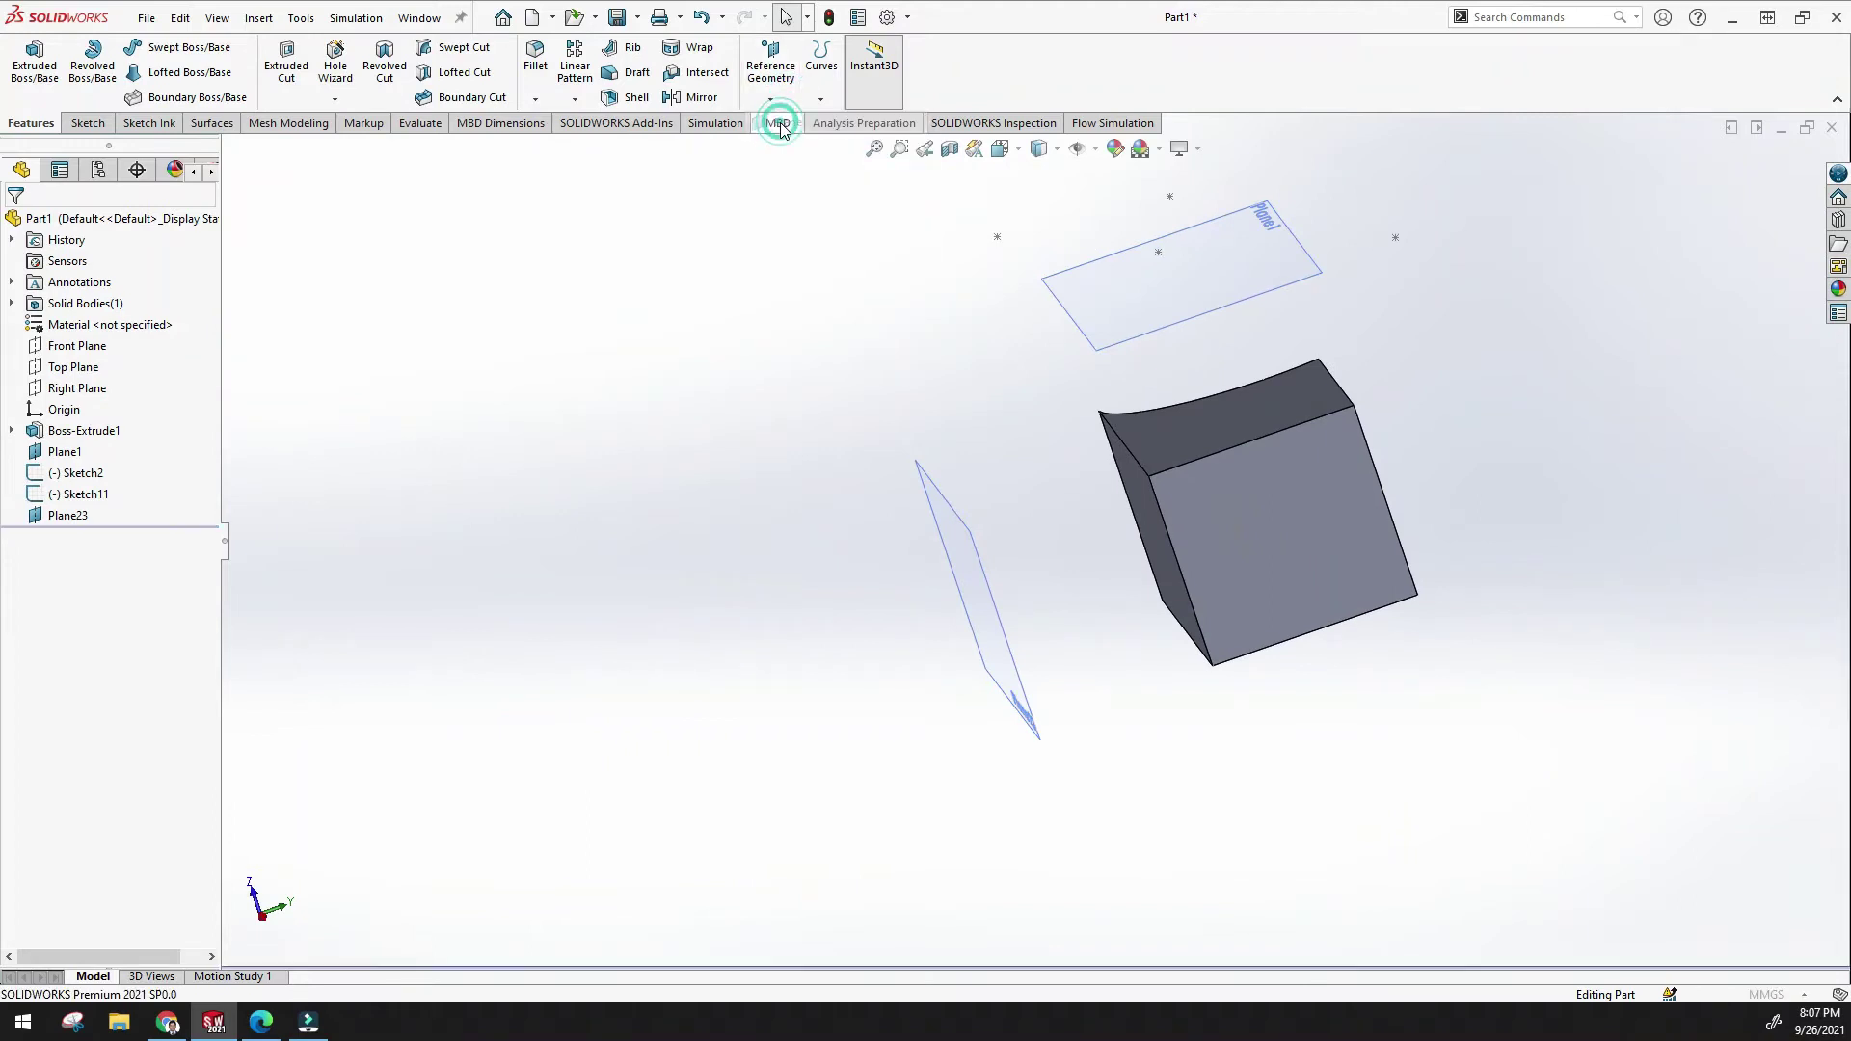
click(1211, 455)
mouse_move(964, 488)
middle_down()
mouse_move(967, 430)
mouse_move(938, 514)
middle_up()
scroll(1155, 515, down, 4)
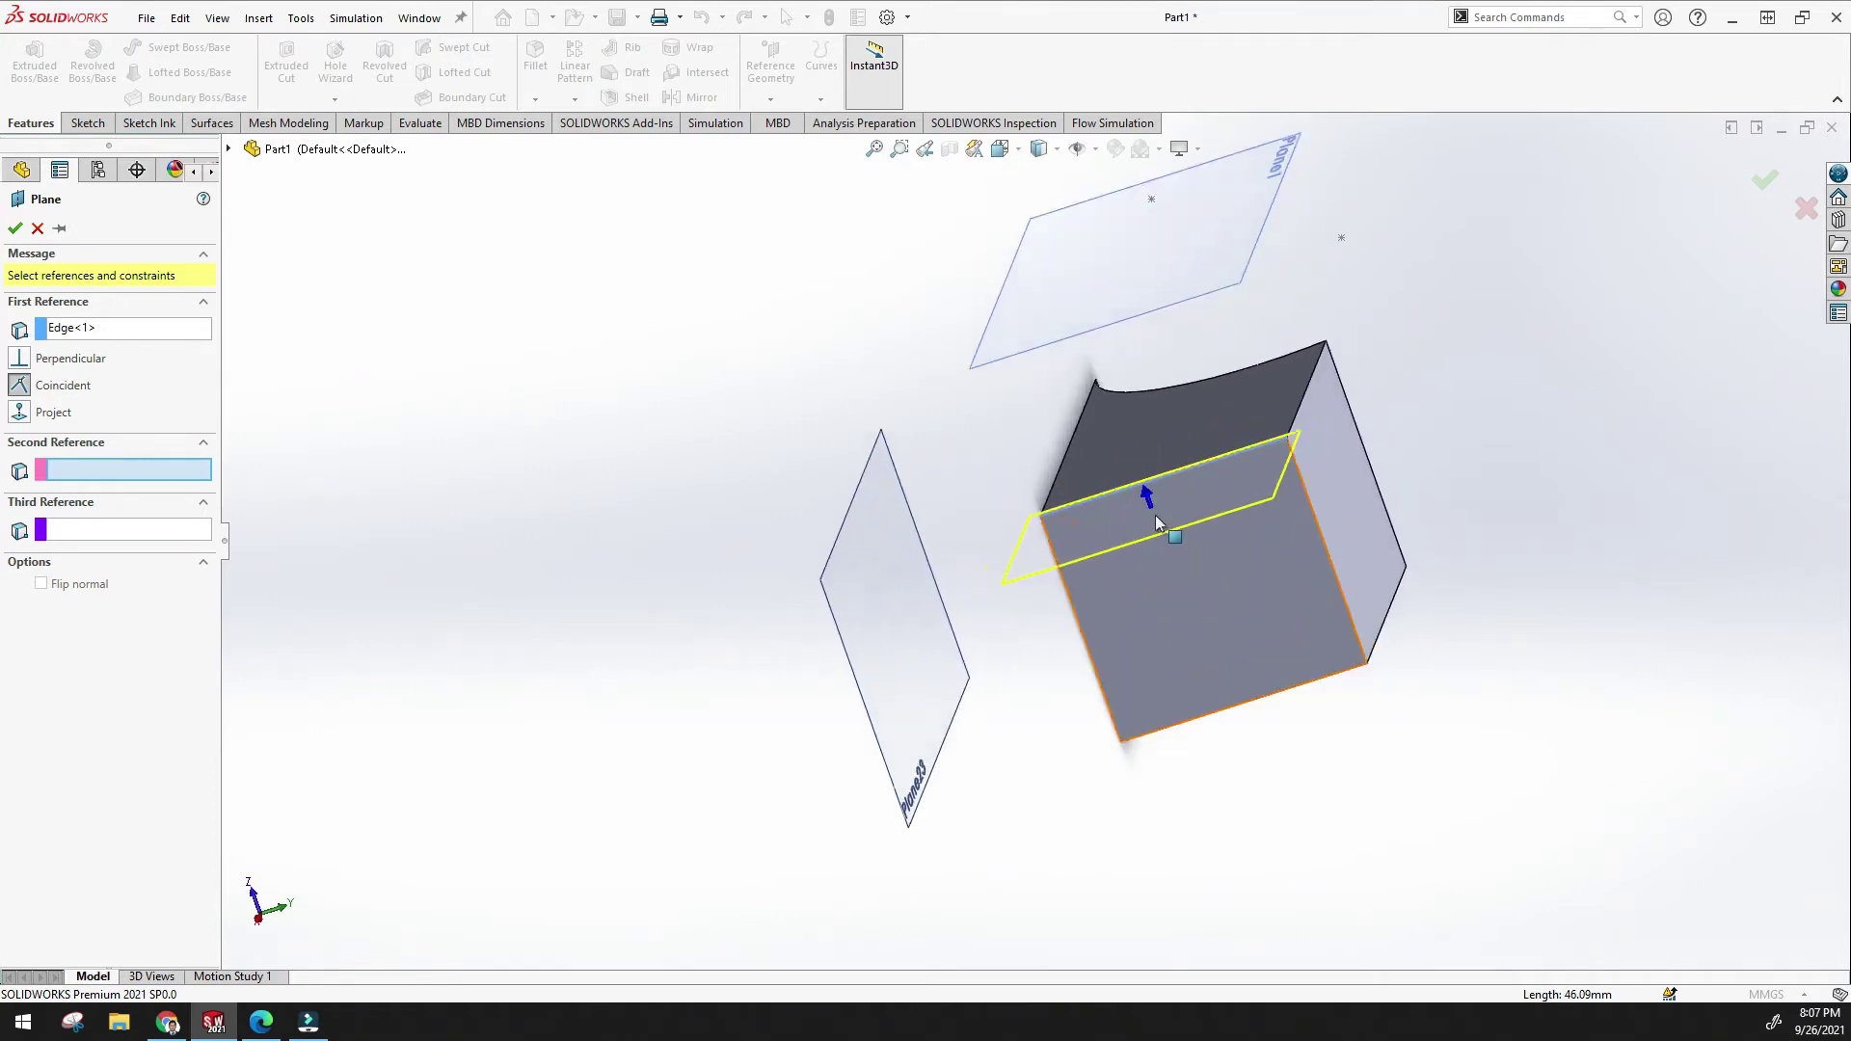
Add a lower corner vertex of the same end face as the plane's second reference.
middle_drag(1081, 612, 1007, 686)
scroll(1101, 699, down, 1)
scroll(1101, 699, up, 4)
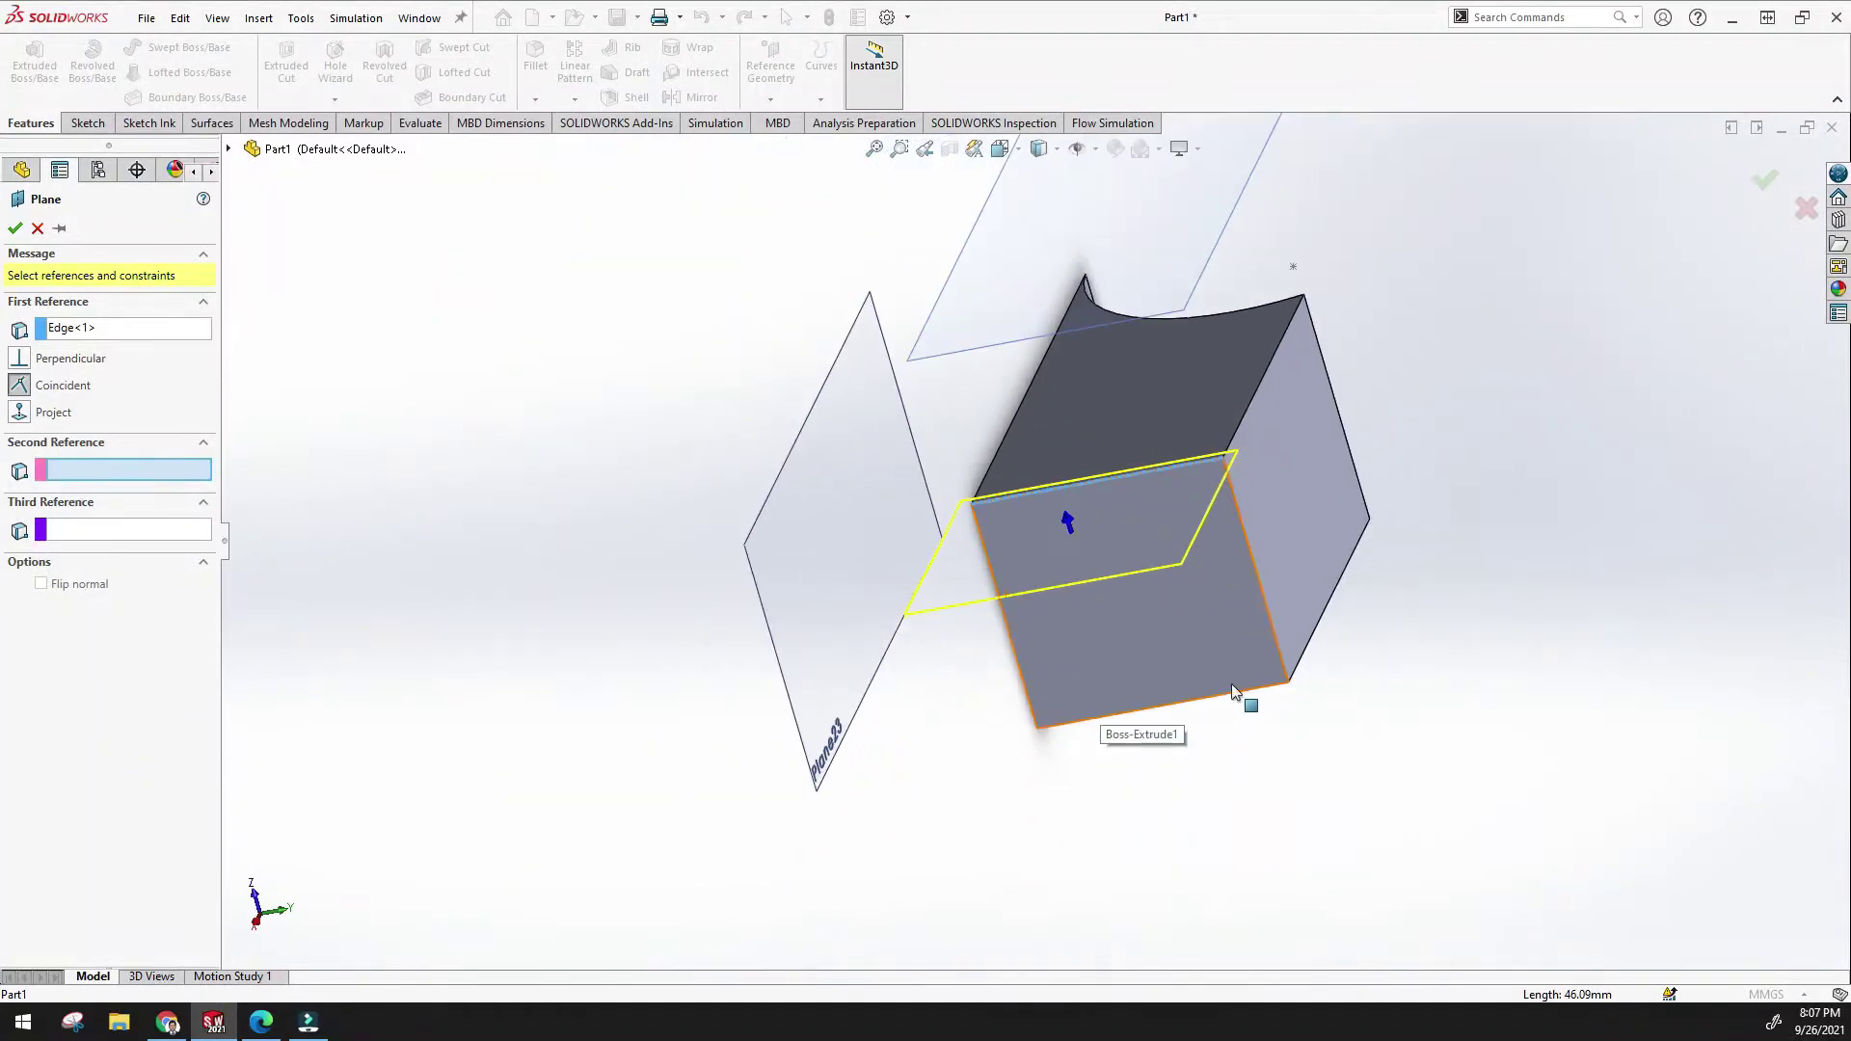
click(1037, 732)
middle_drag(951, 743, 957, 705)
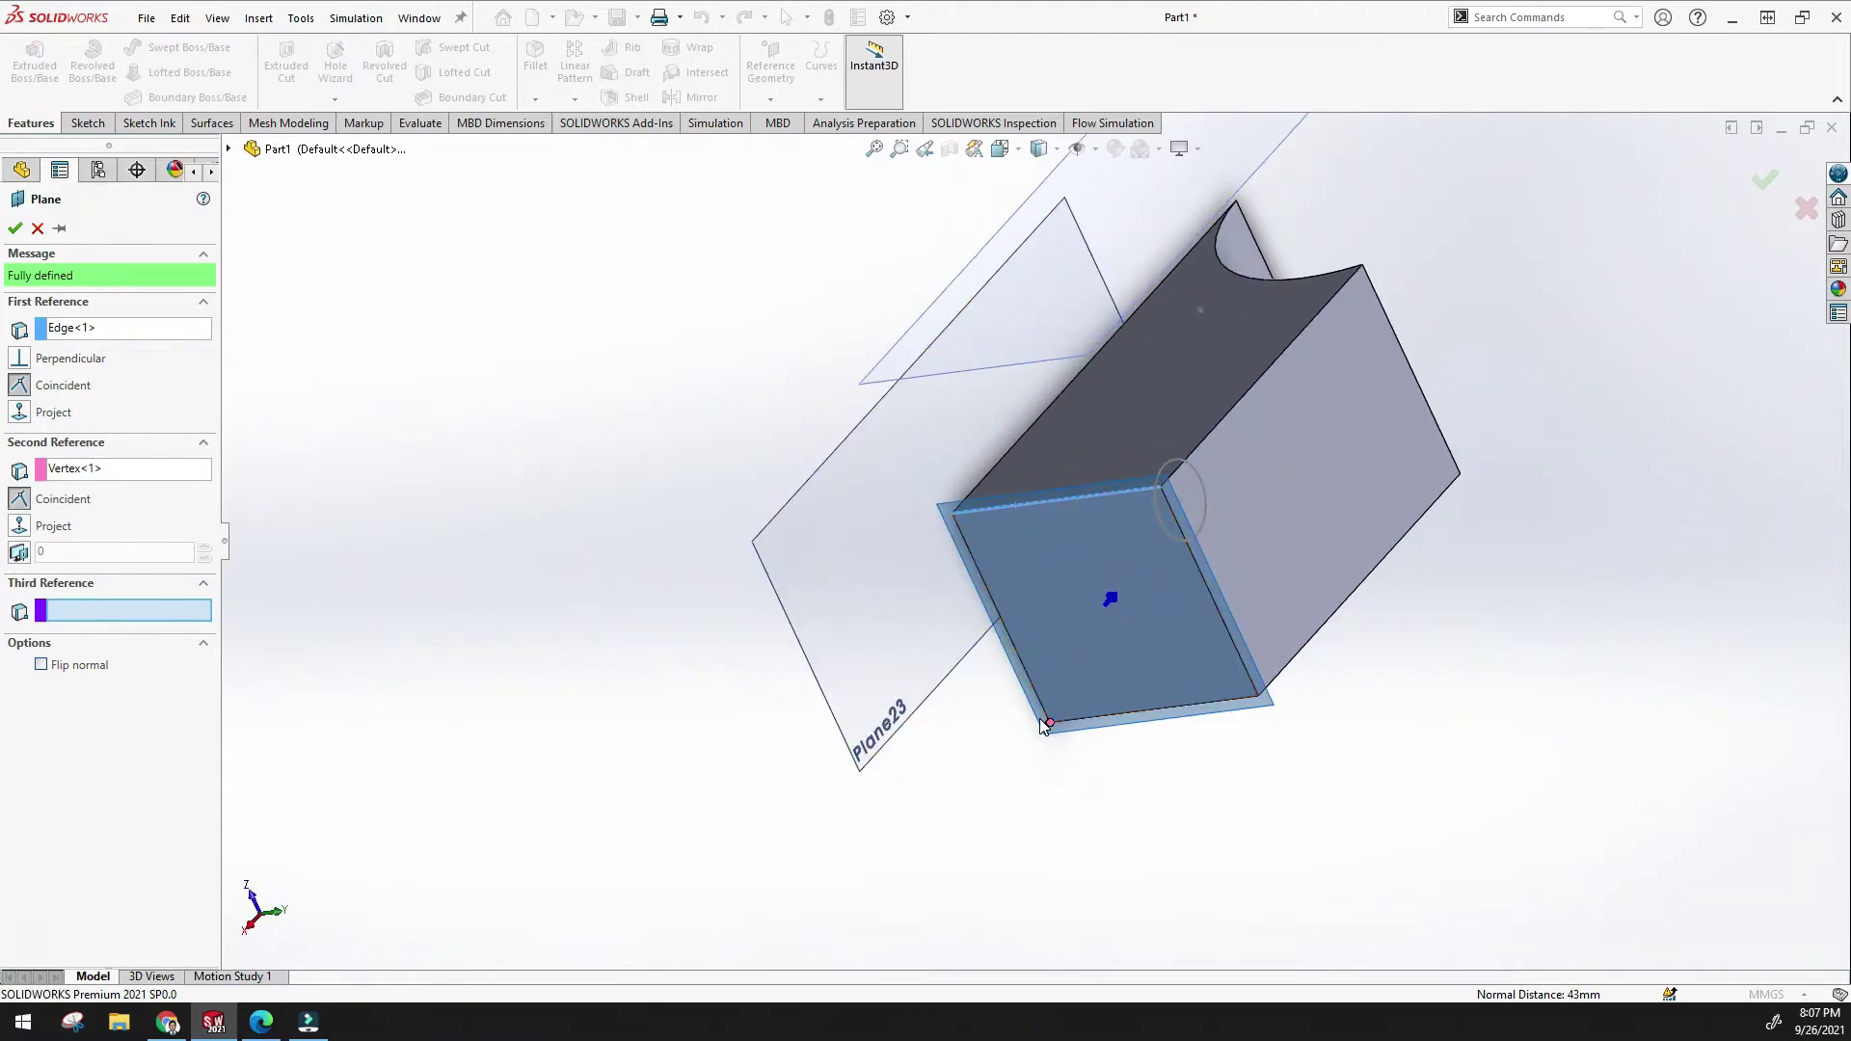
Try a lower vertex at the block's far end as the third reference, and cancel the plane.
middle_drag(1136, 603, 1085, 640)
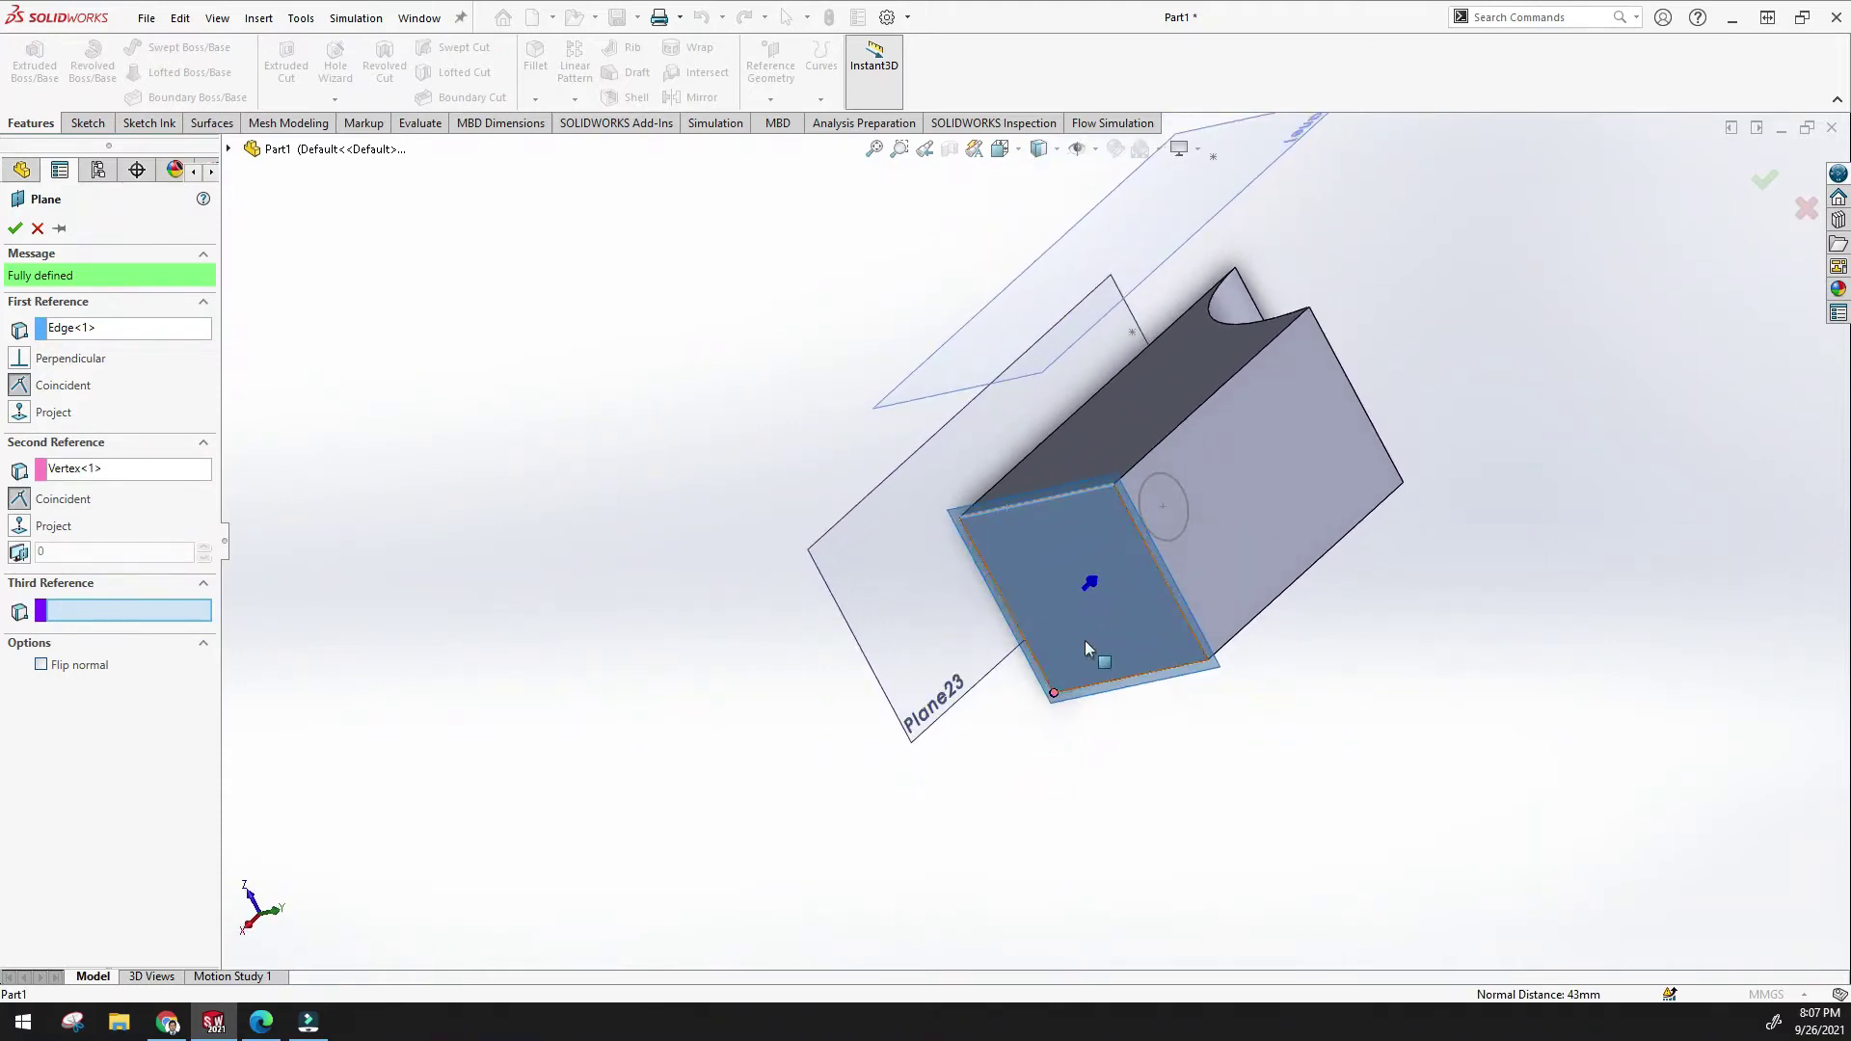
click(1404, 484)
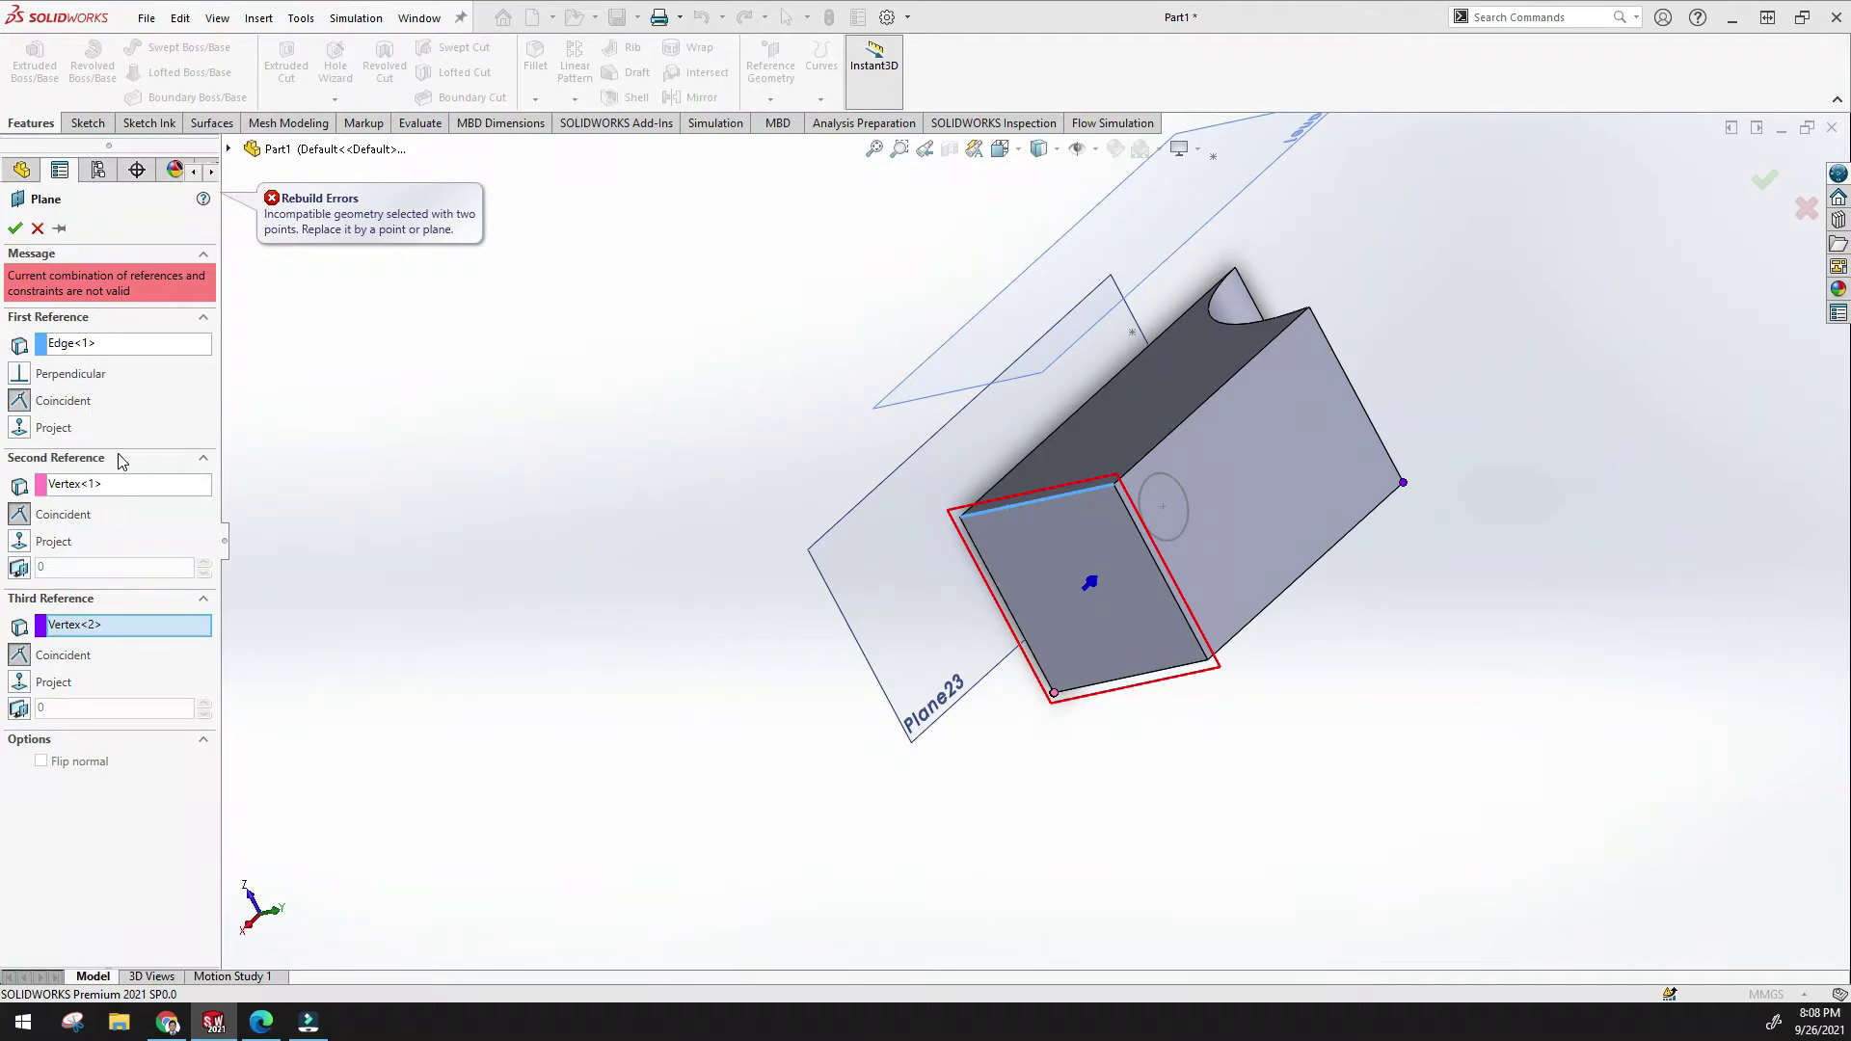
click(39, 228)
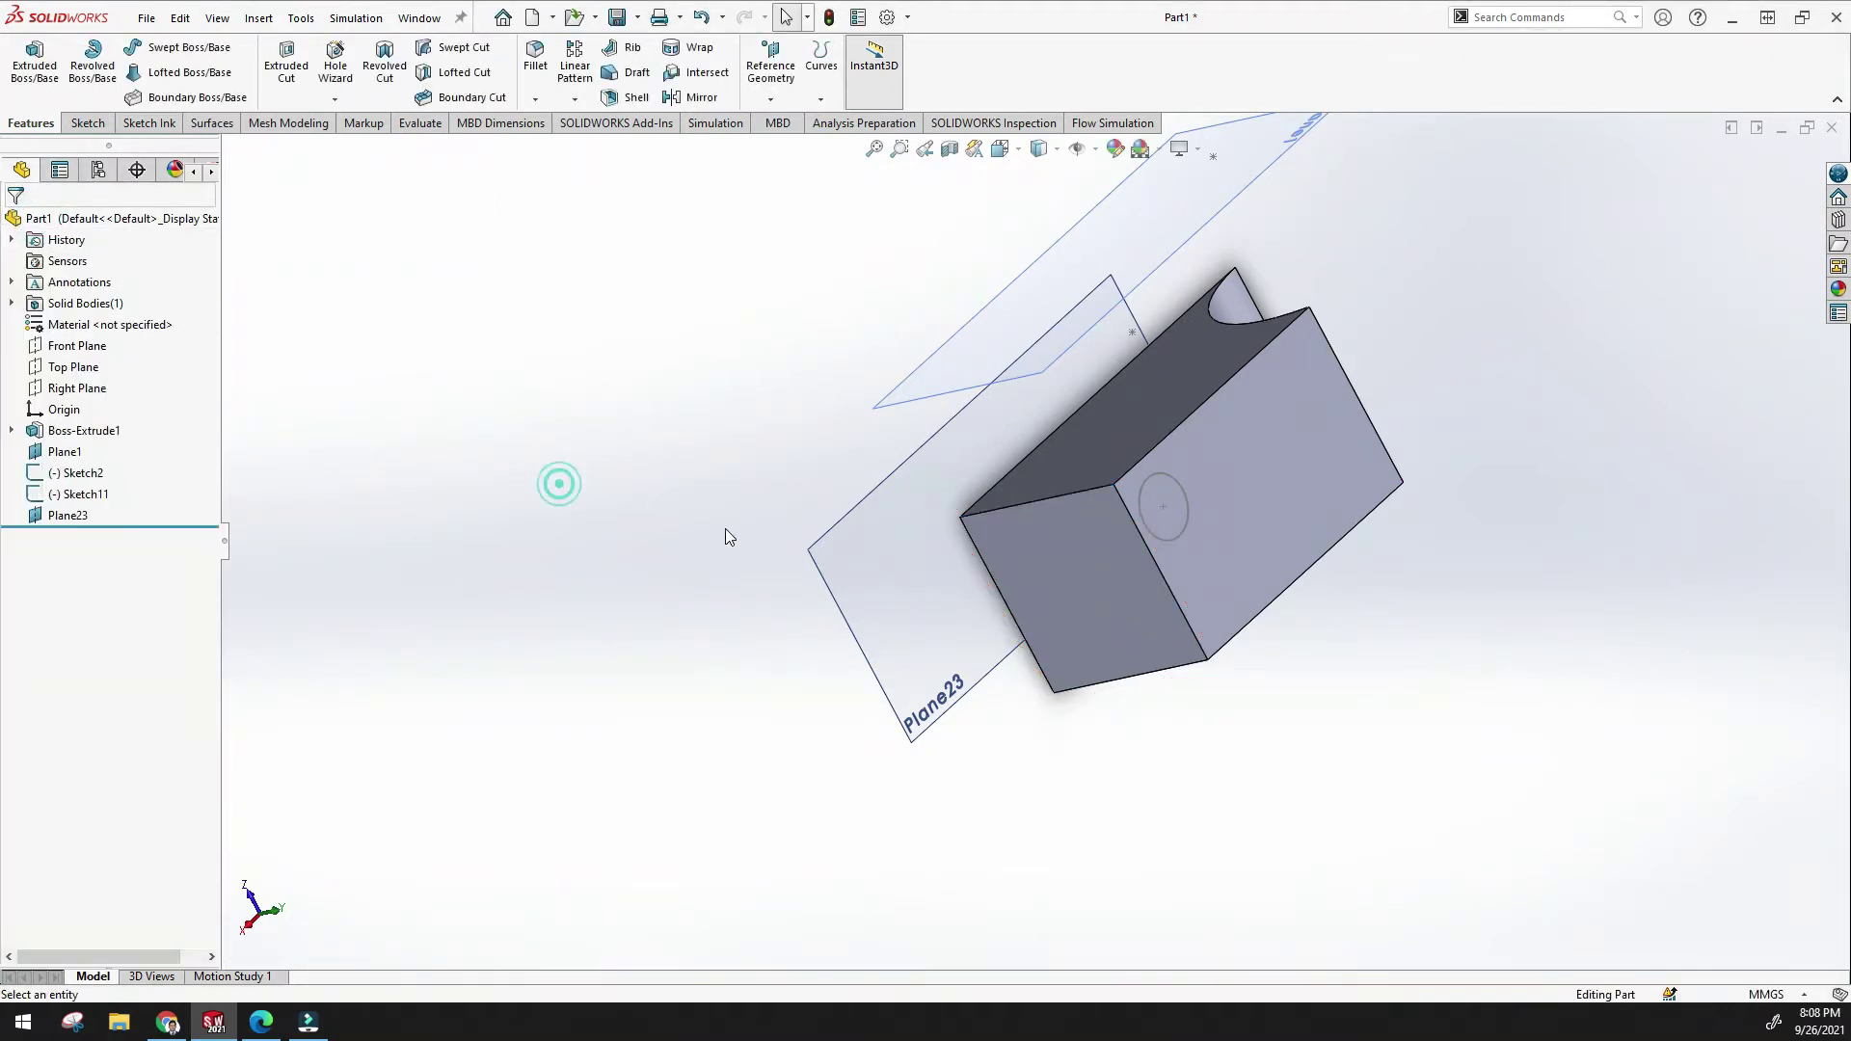
Start another plane through the end face's upper edge and its lower vertex on the side of the sketched circle.
middle_drag(715, 523, 752, 463)
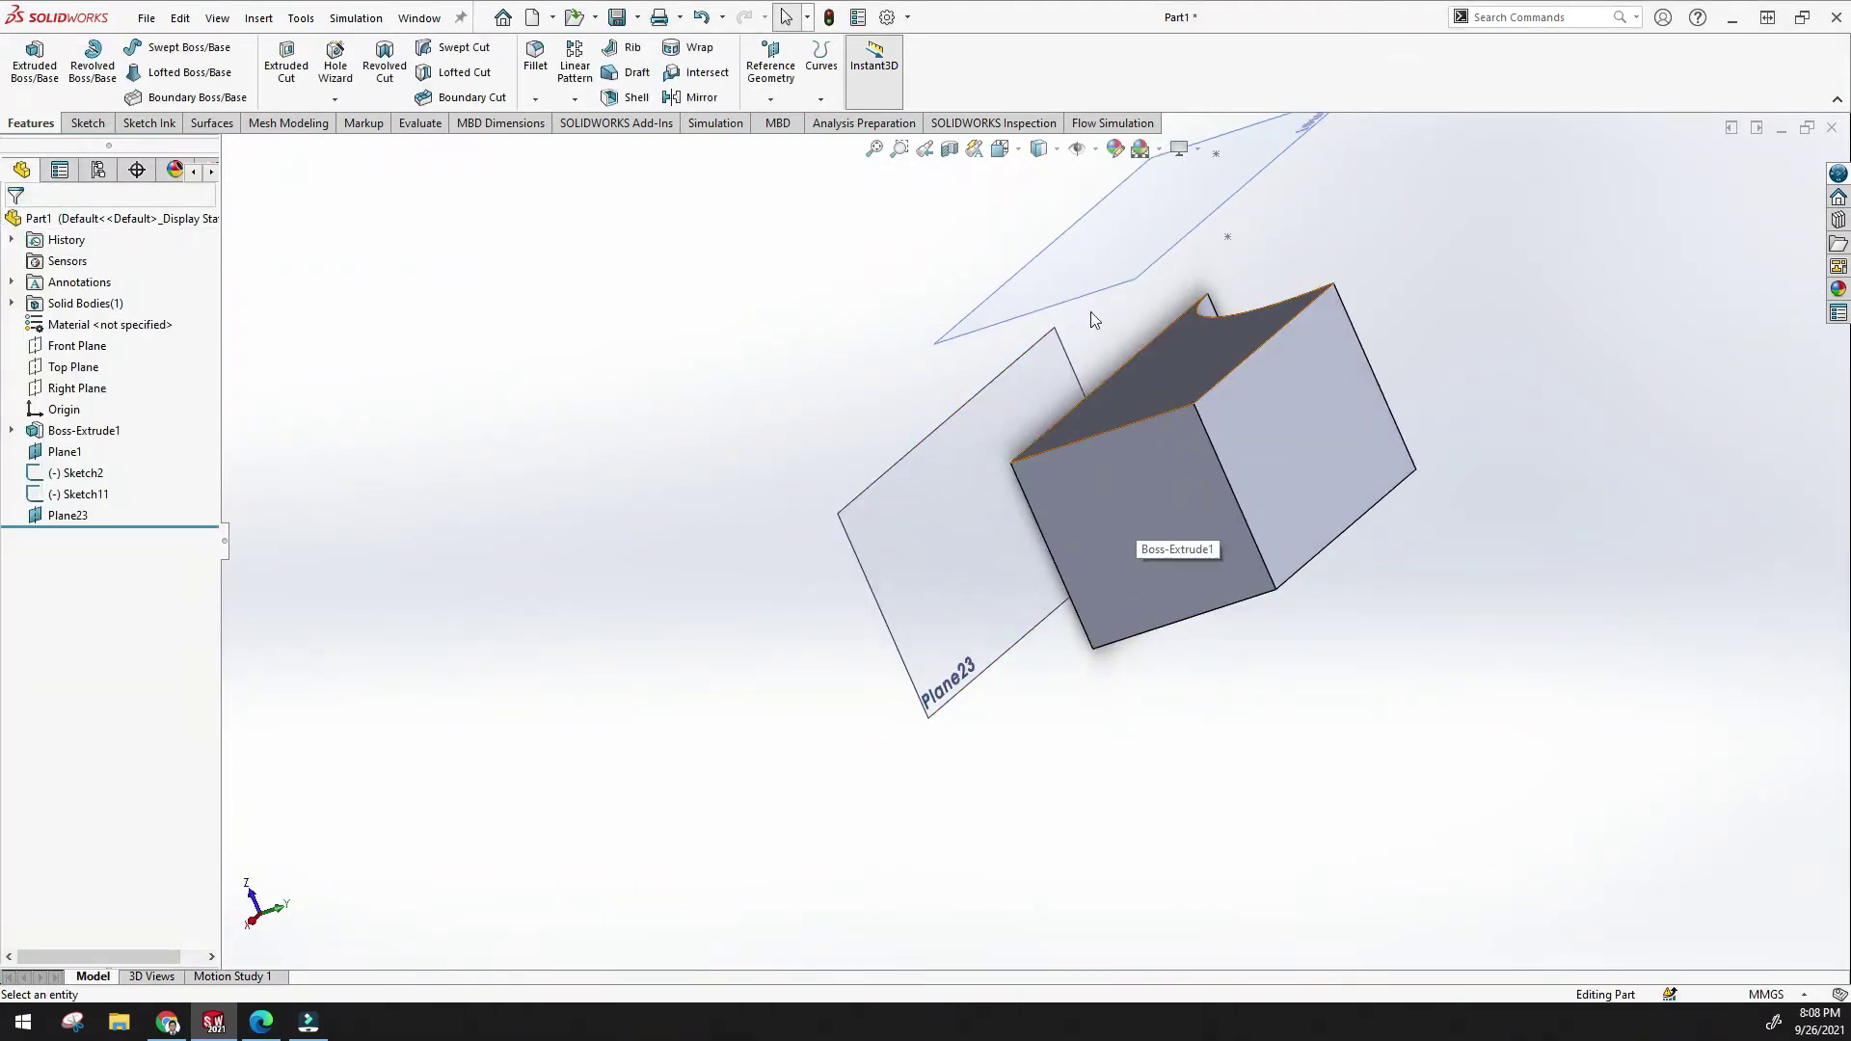
click(783, 101)
click(789, 122)
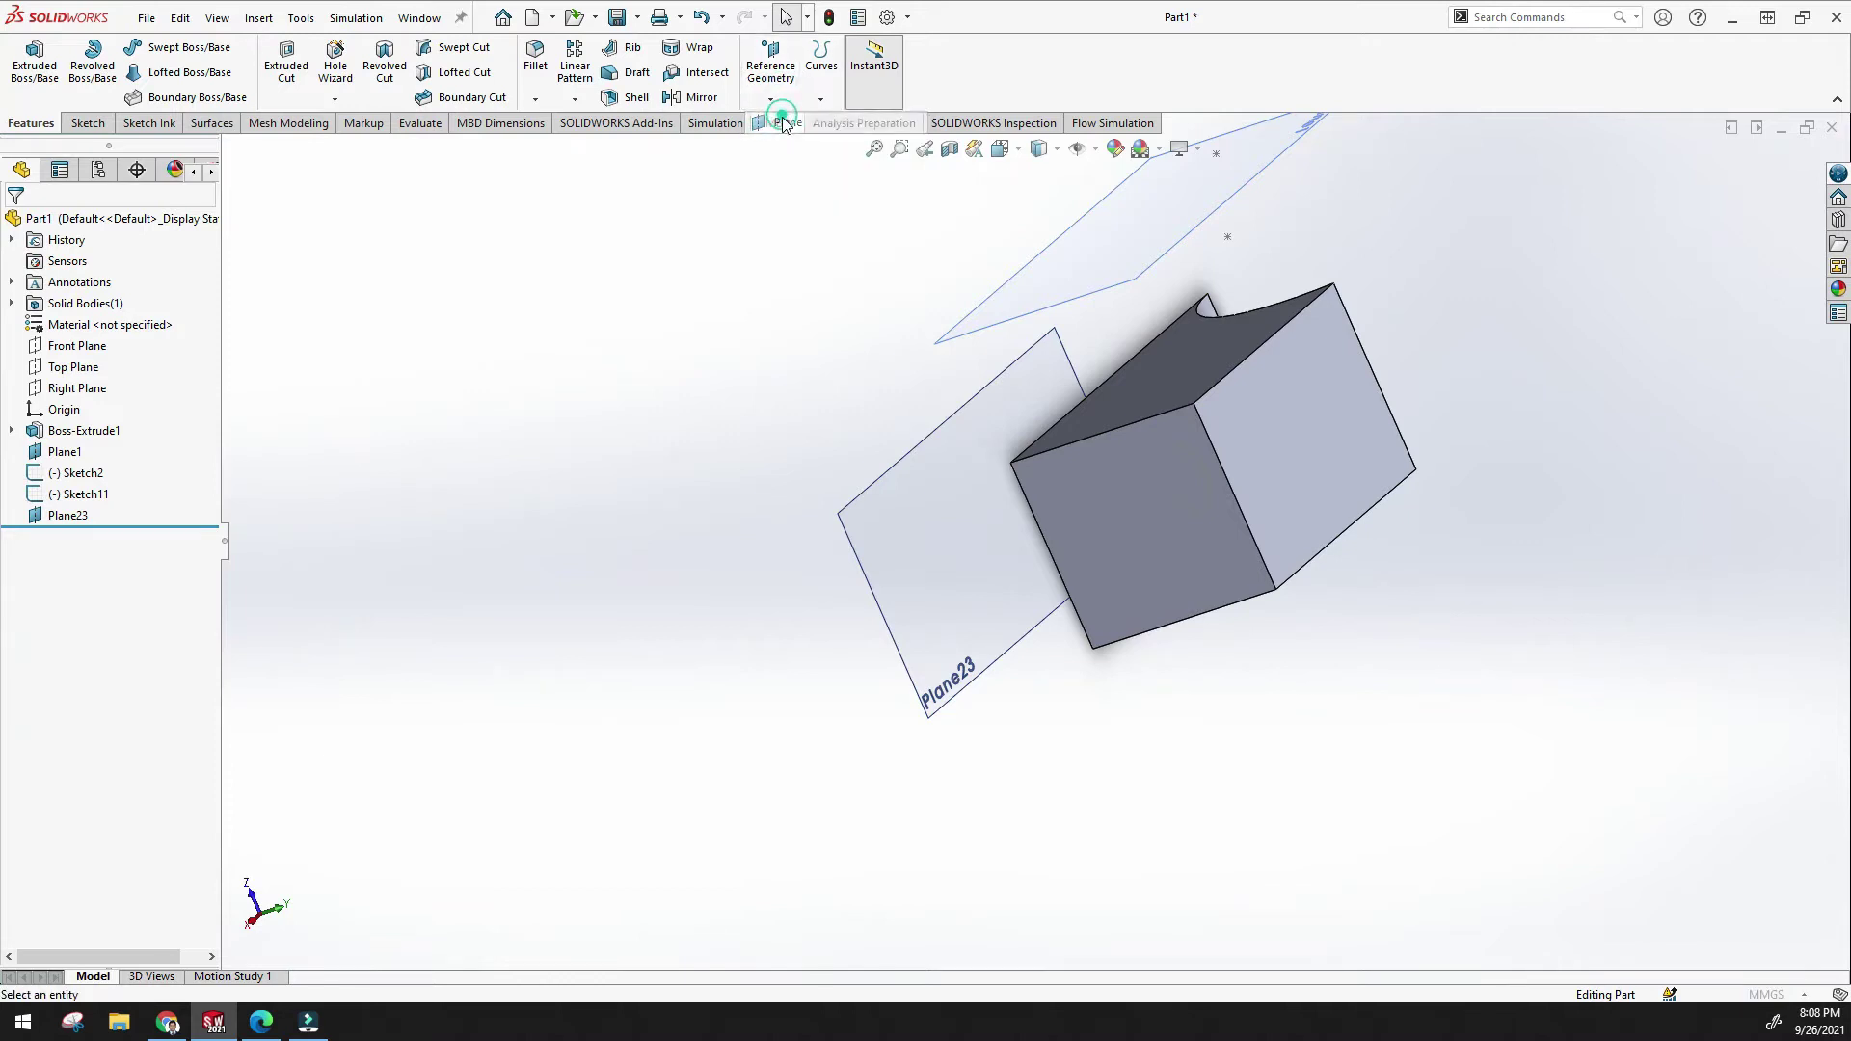
click(1080, 447)
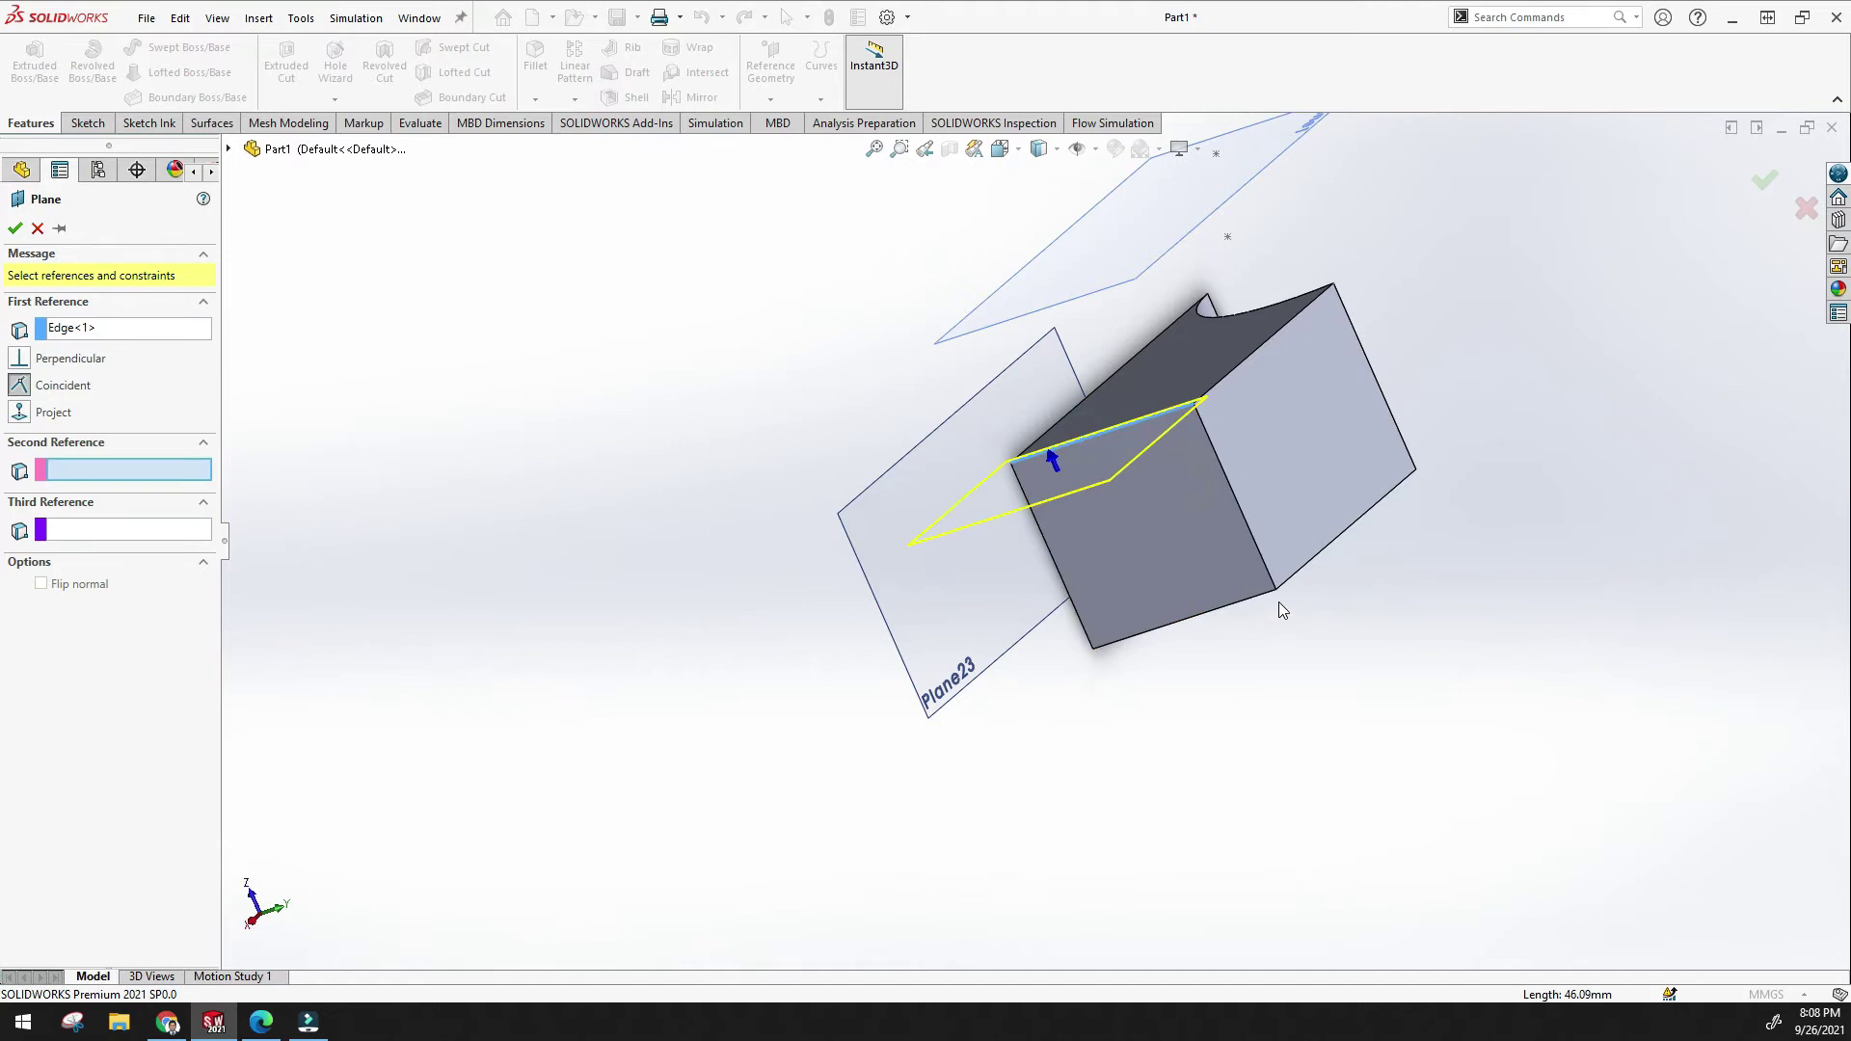
click(1276, 591)
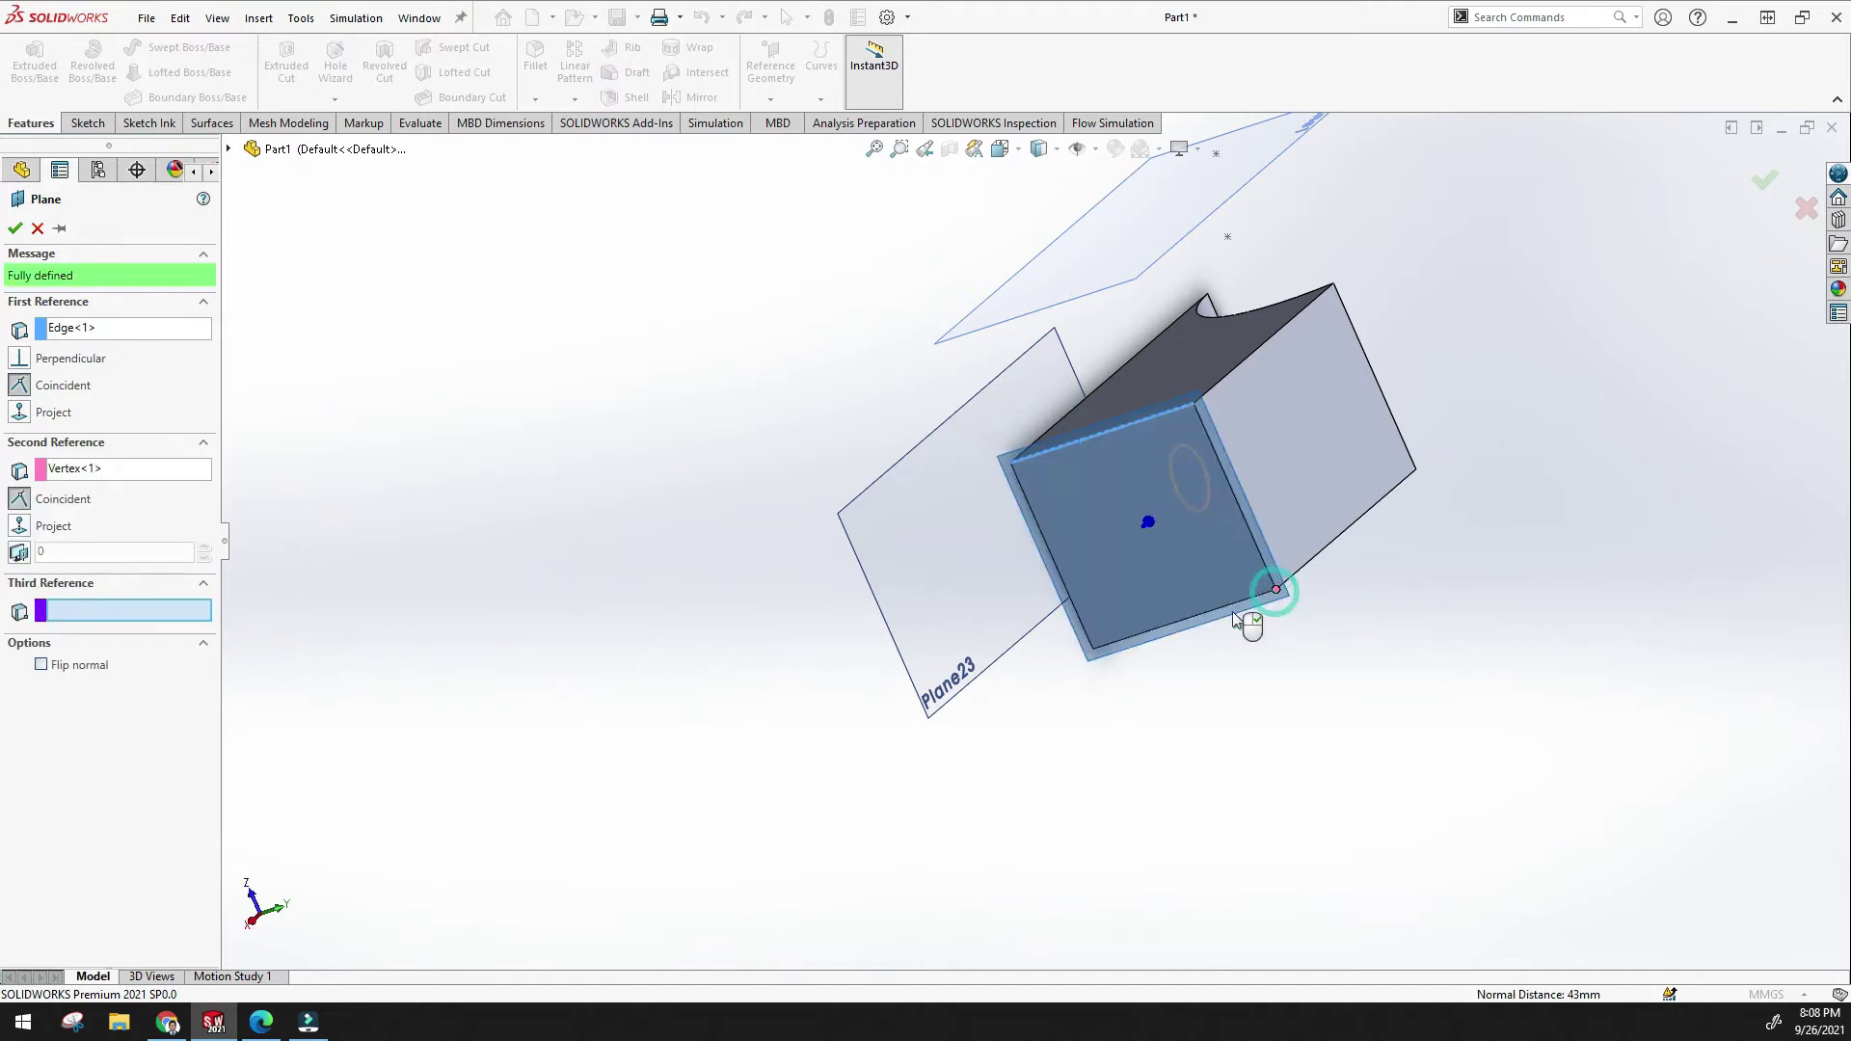
Try the end face's other lower vertex as the third reference, and remove it from the plane's references.
click(1093, 656)
middle_drag(1095, 691, 1095, 575)
scroll(1095, 583, down, 3)
click(86, 626)
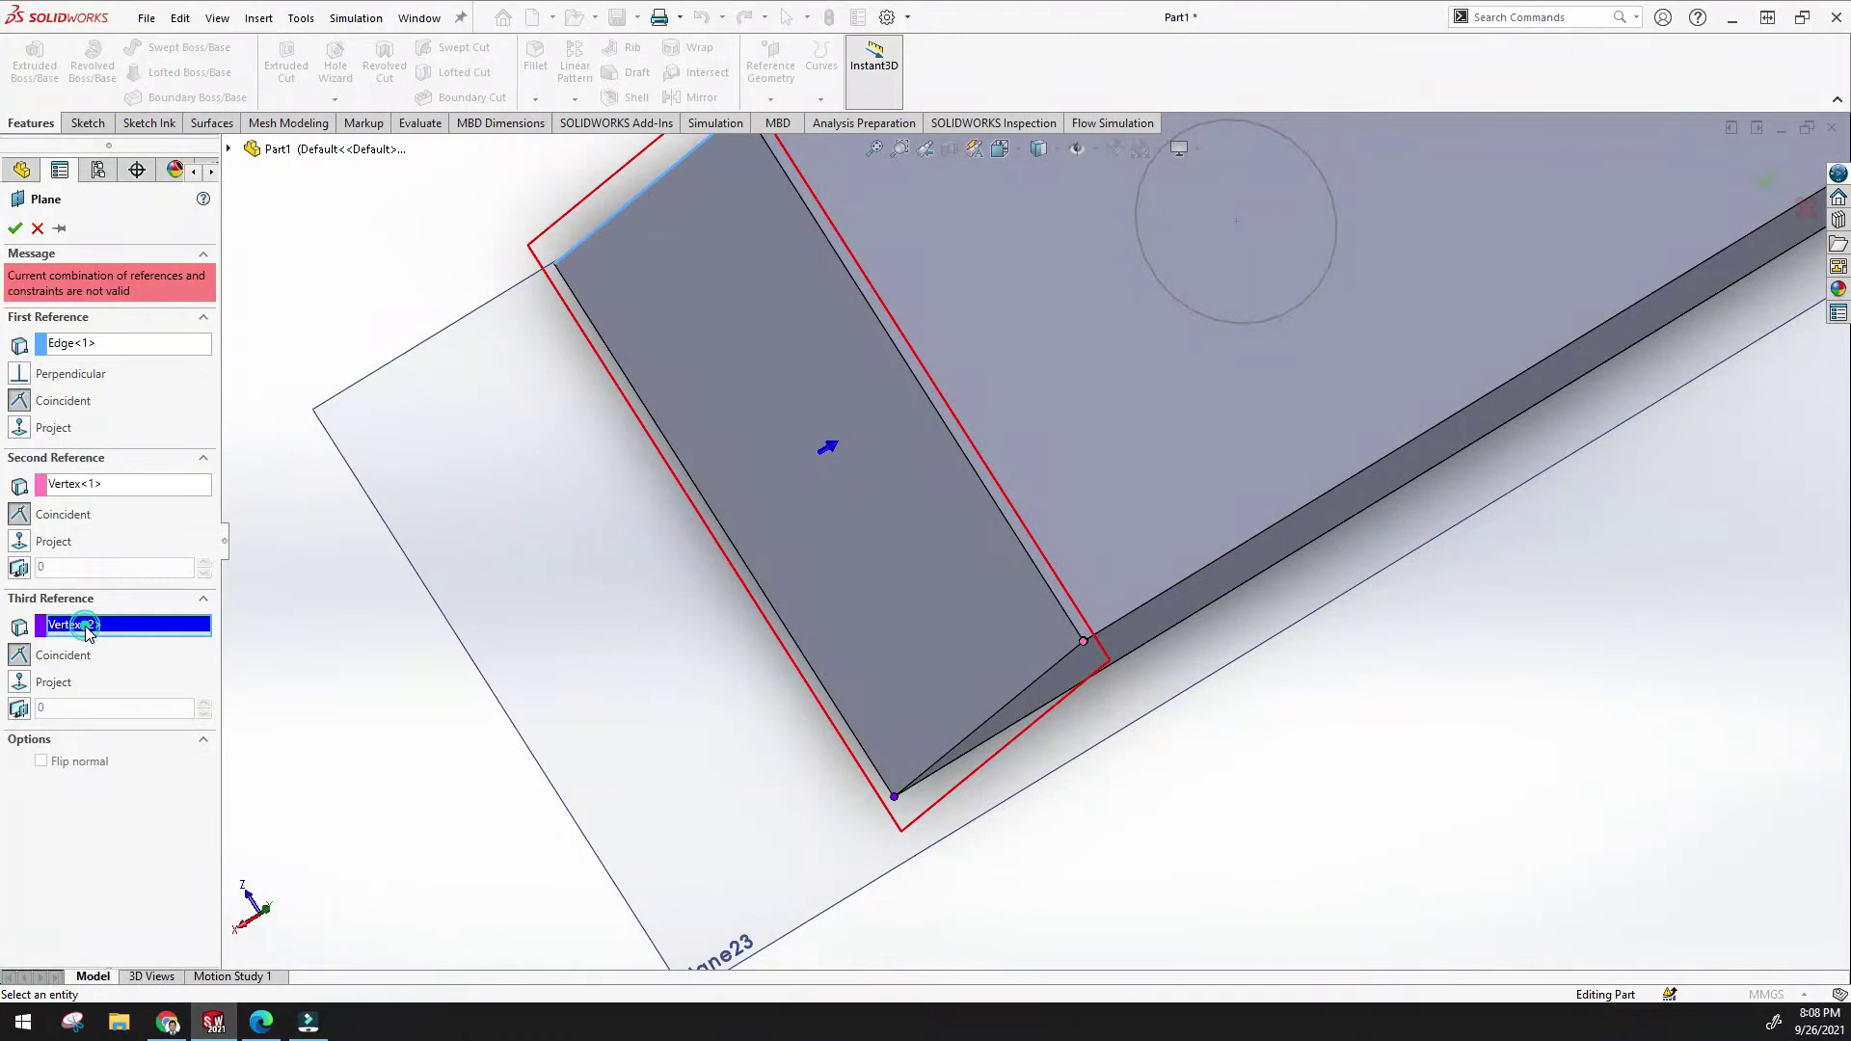
click(114, 643)
Try the end face's adjoining side edge as the third reference, and remove it again.
middle_drag(561, 592, 665, 593)
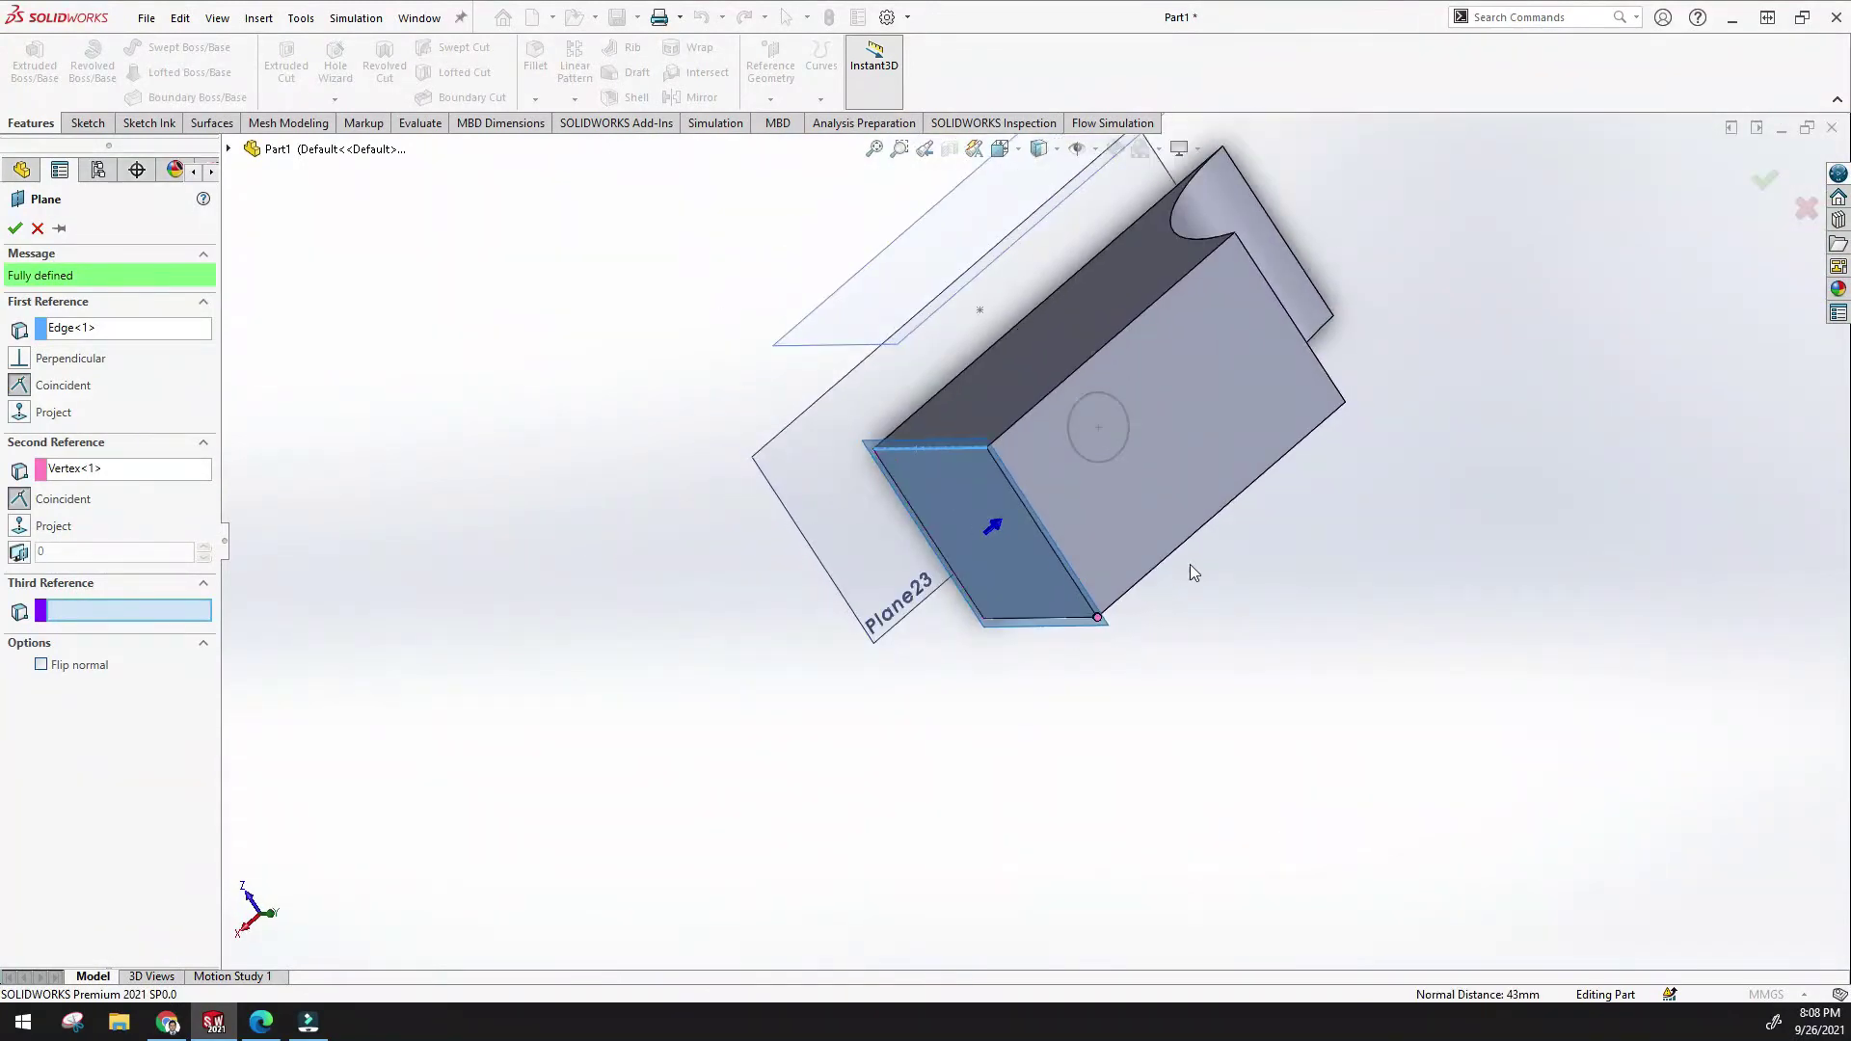
click(1061, 568)
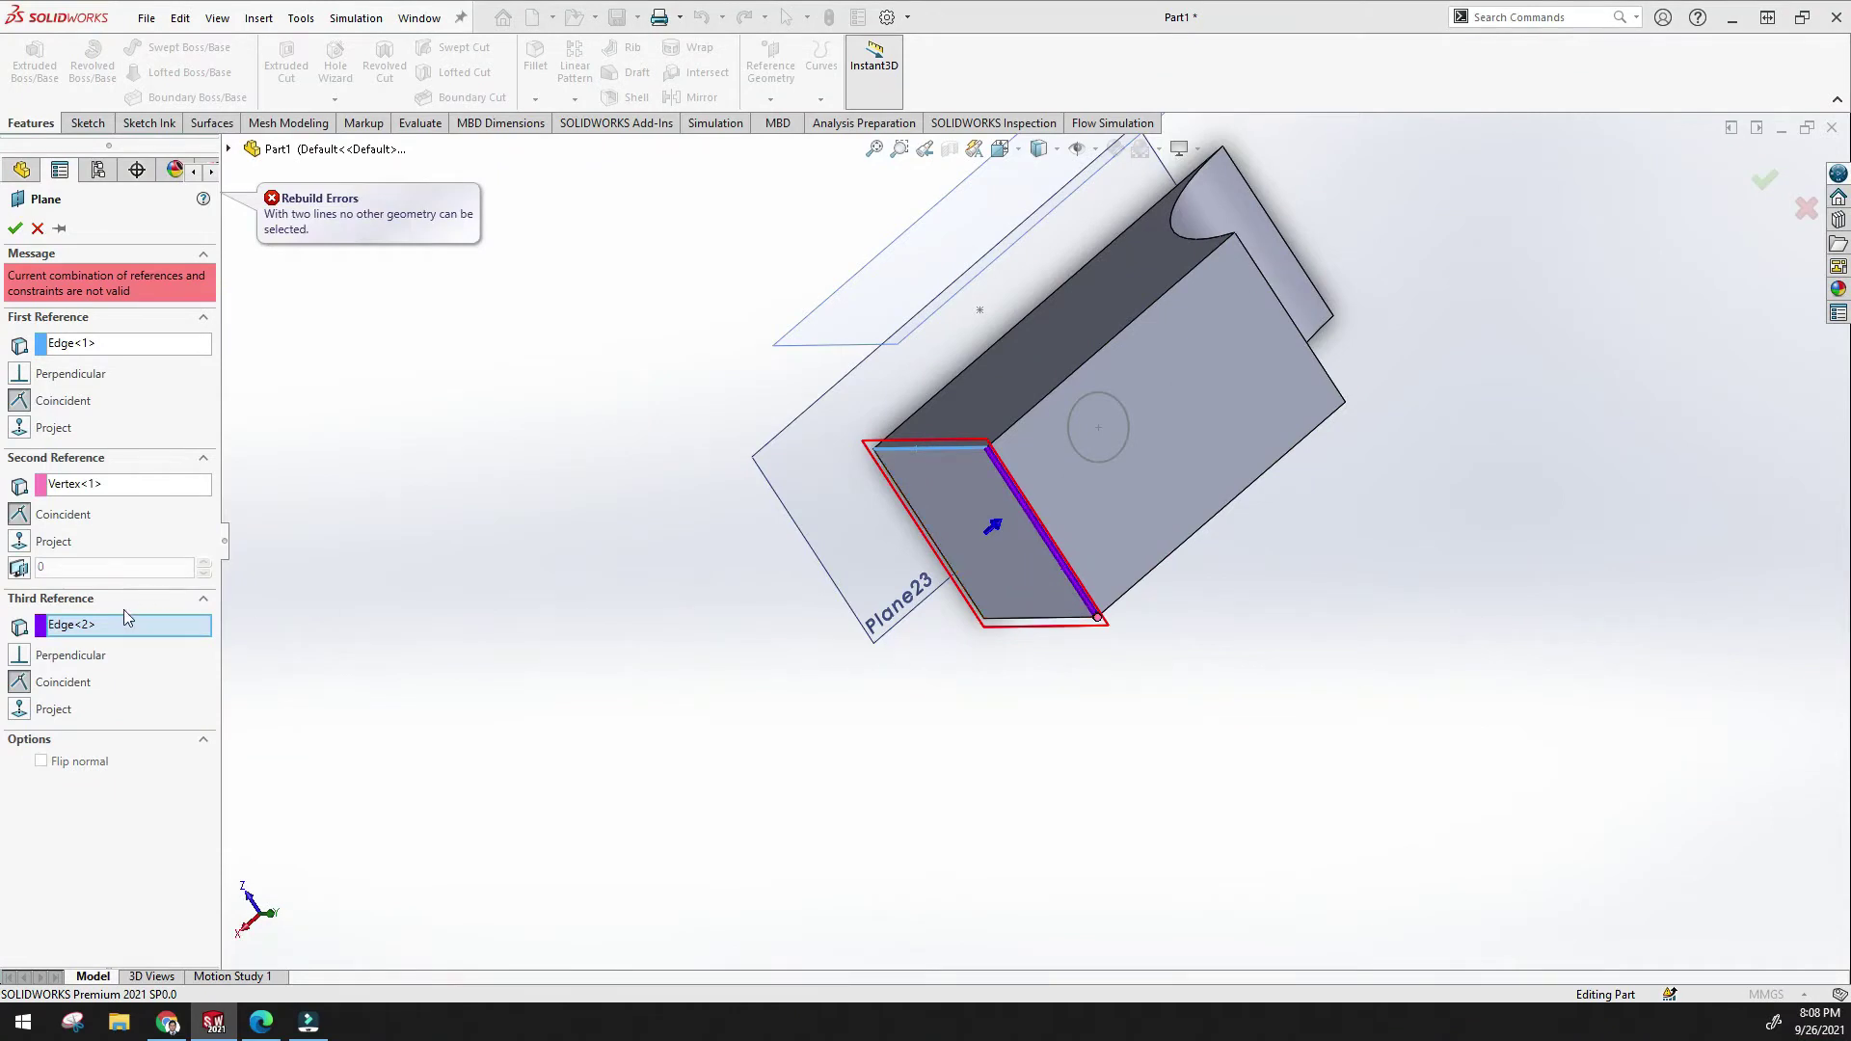
click(108, 625)
key(Delete)
Examine the edge-and-vertex plane preview from several directions, and cancel the plane without creating it.
middle_drag(719, 590, 765, 525)
click(873, 148)
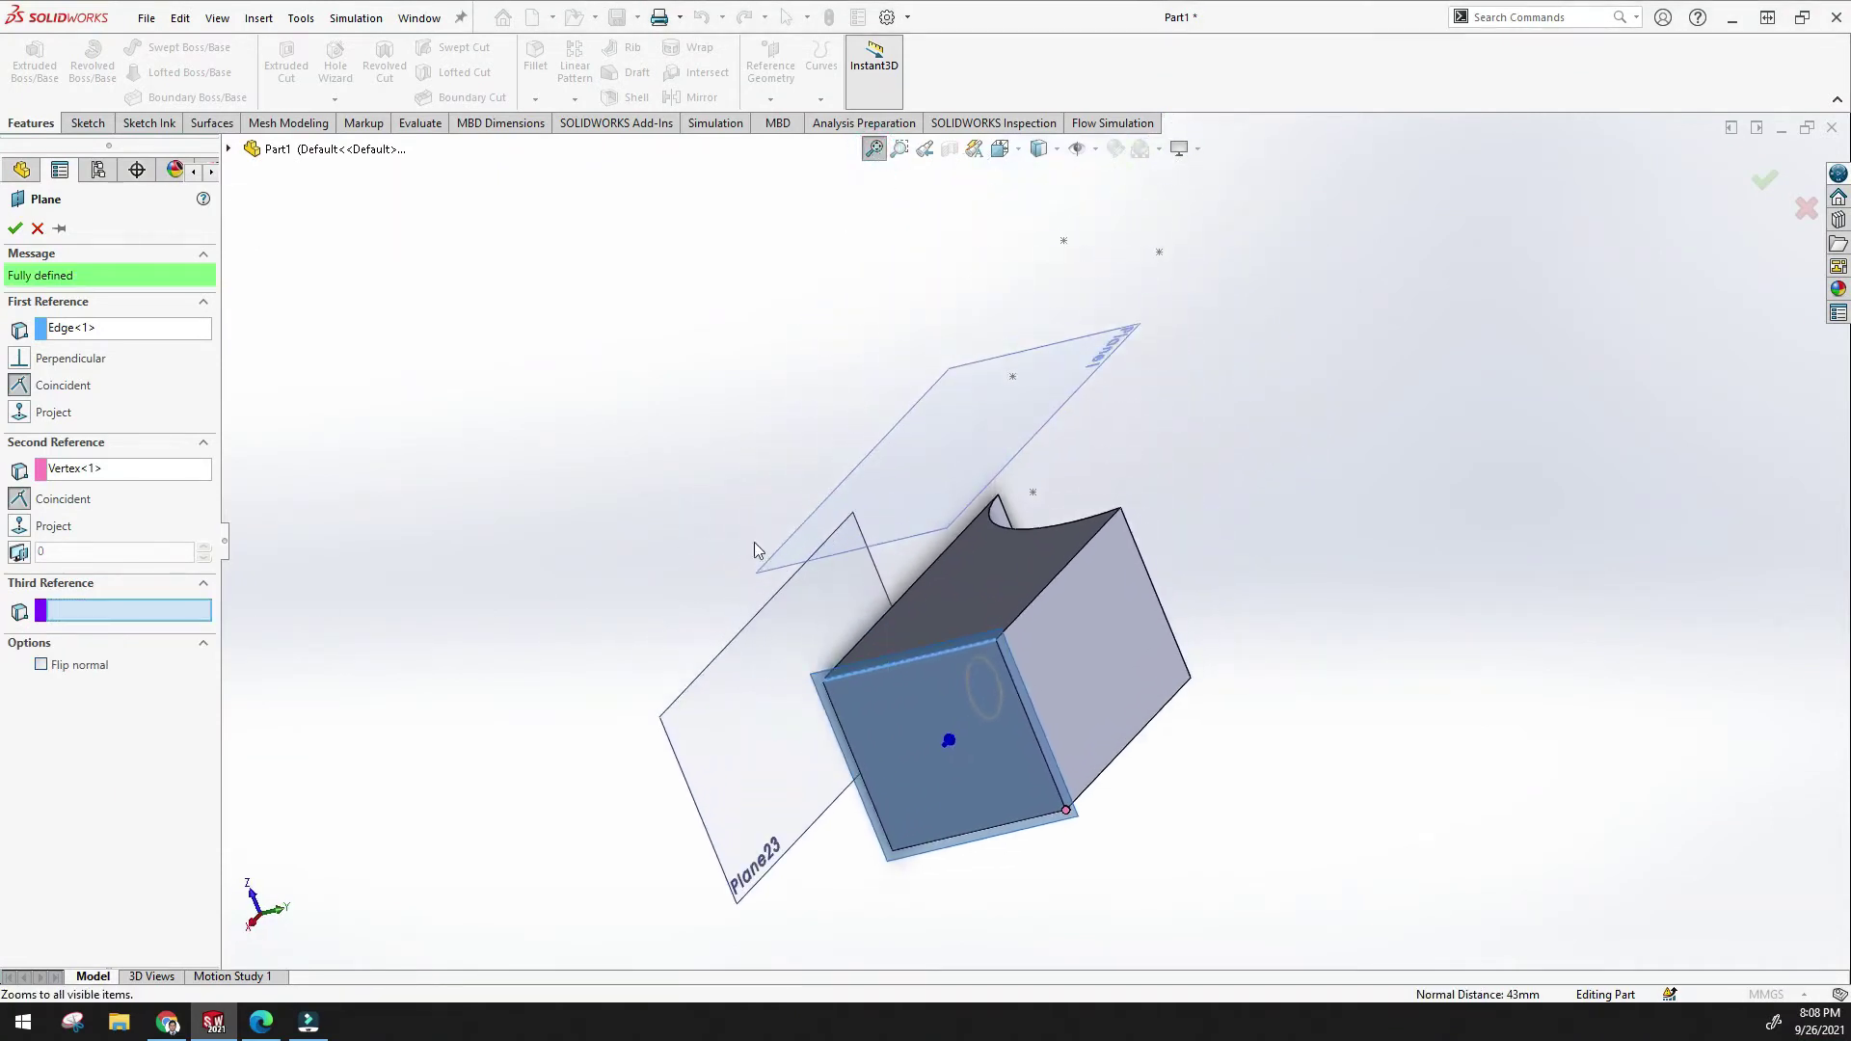
scroll(786, 779, down, 6)
scroll(846, 702, up, 1)
middle_drag(835, 605, 732, 567)
click(874, 149)
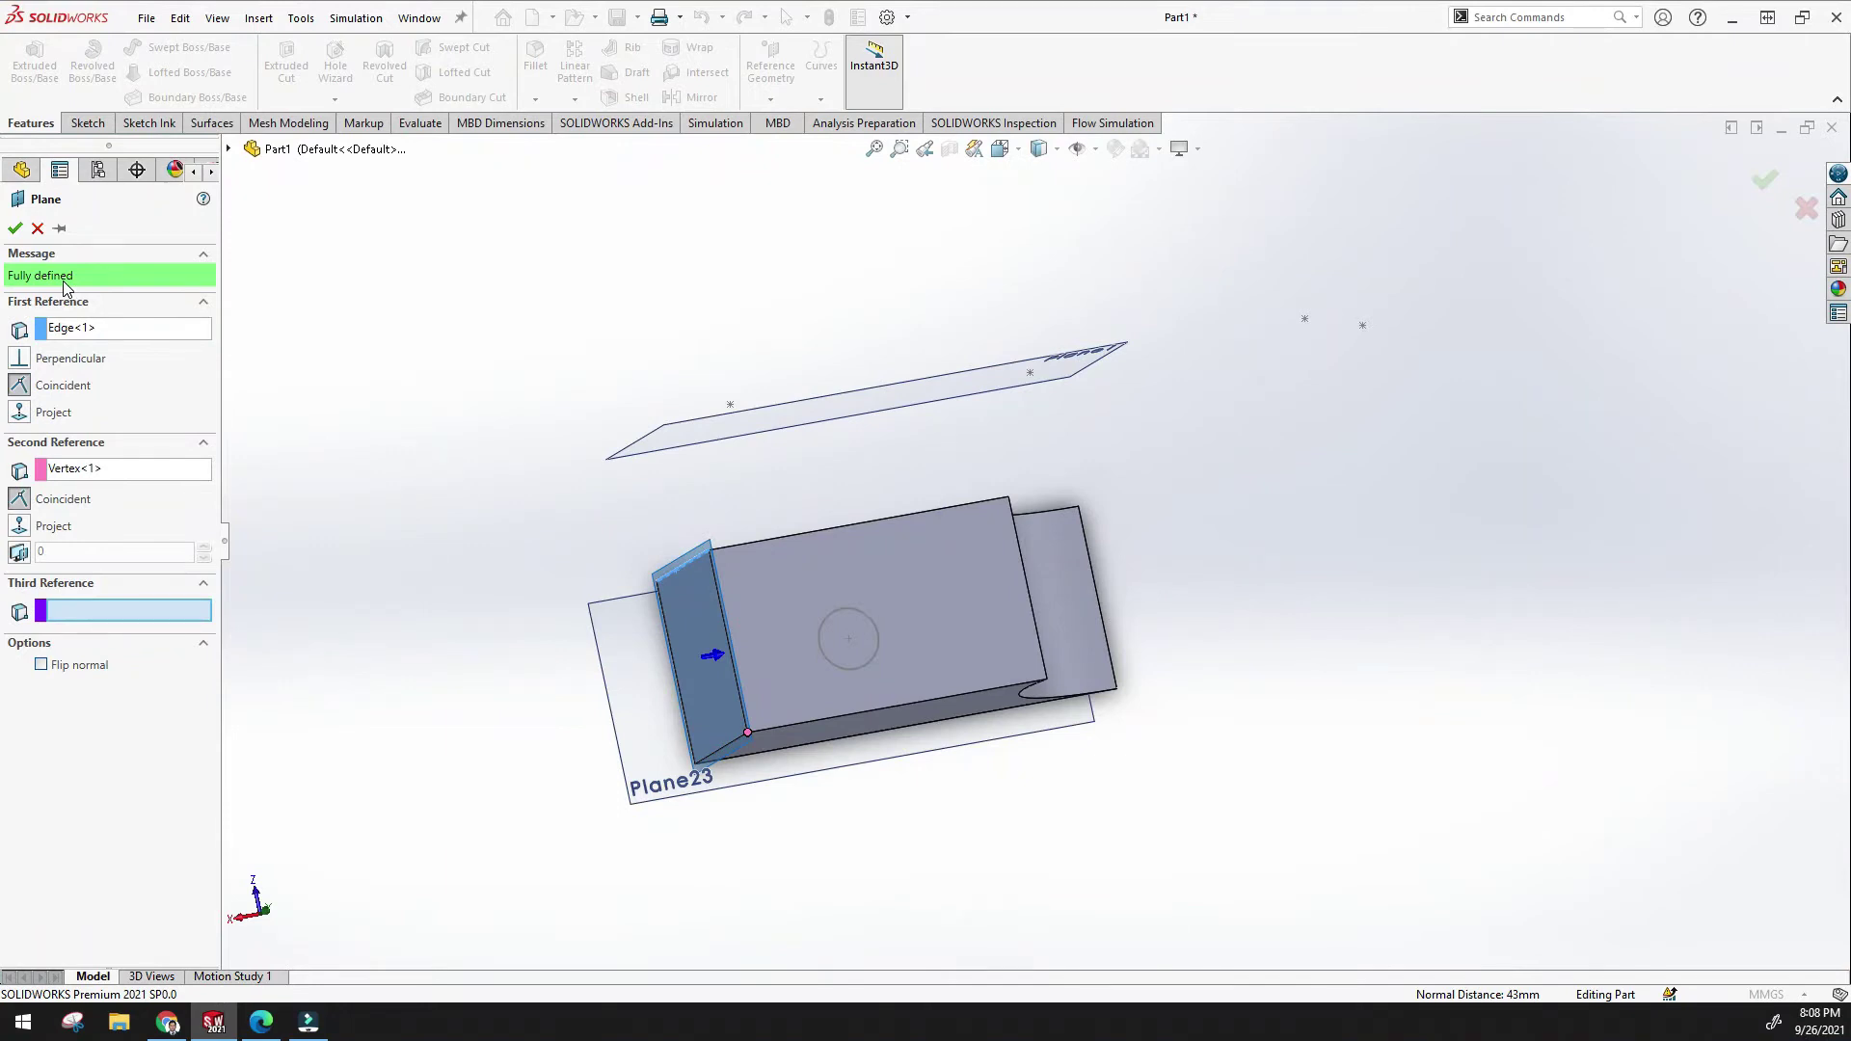
click(43, 231)
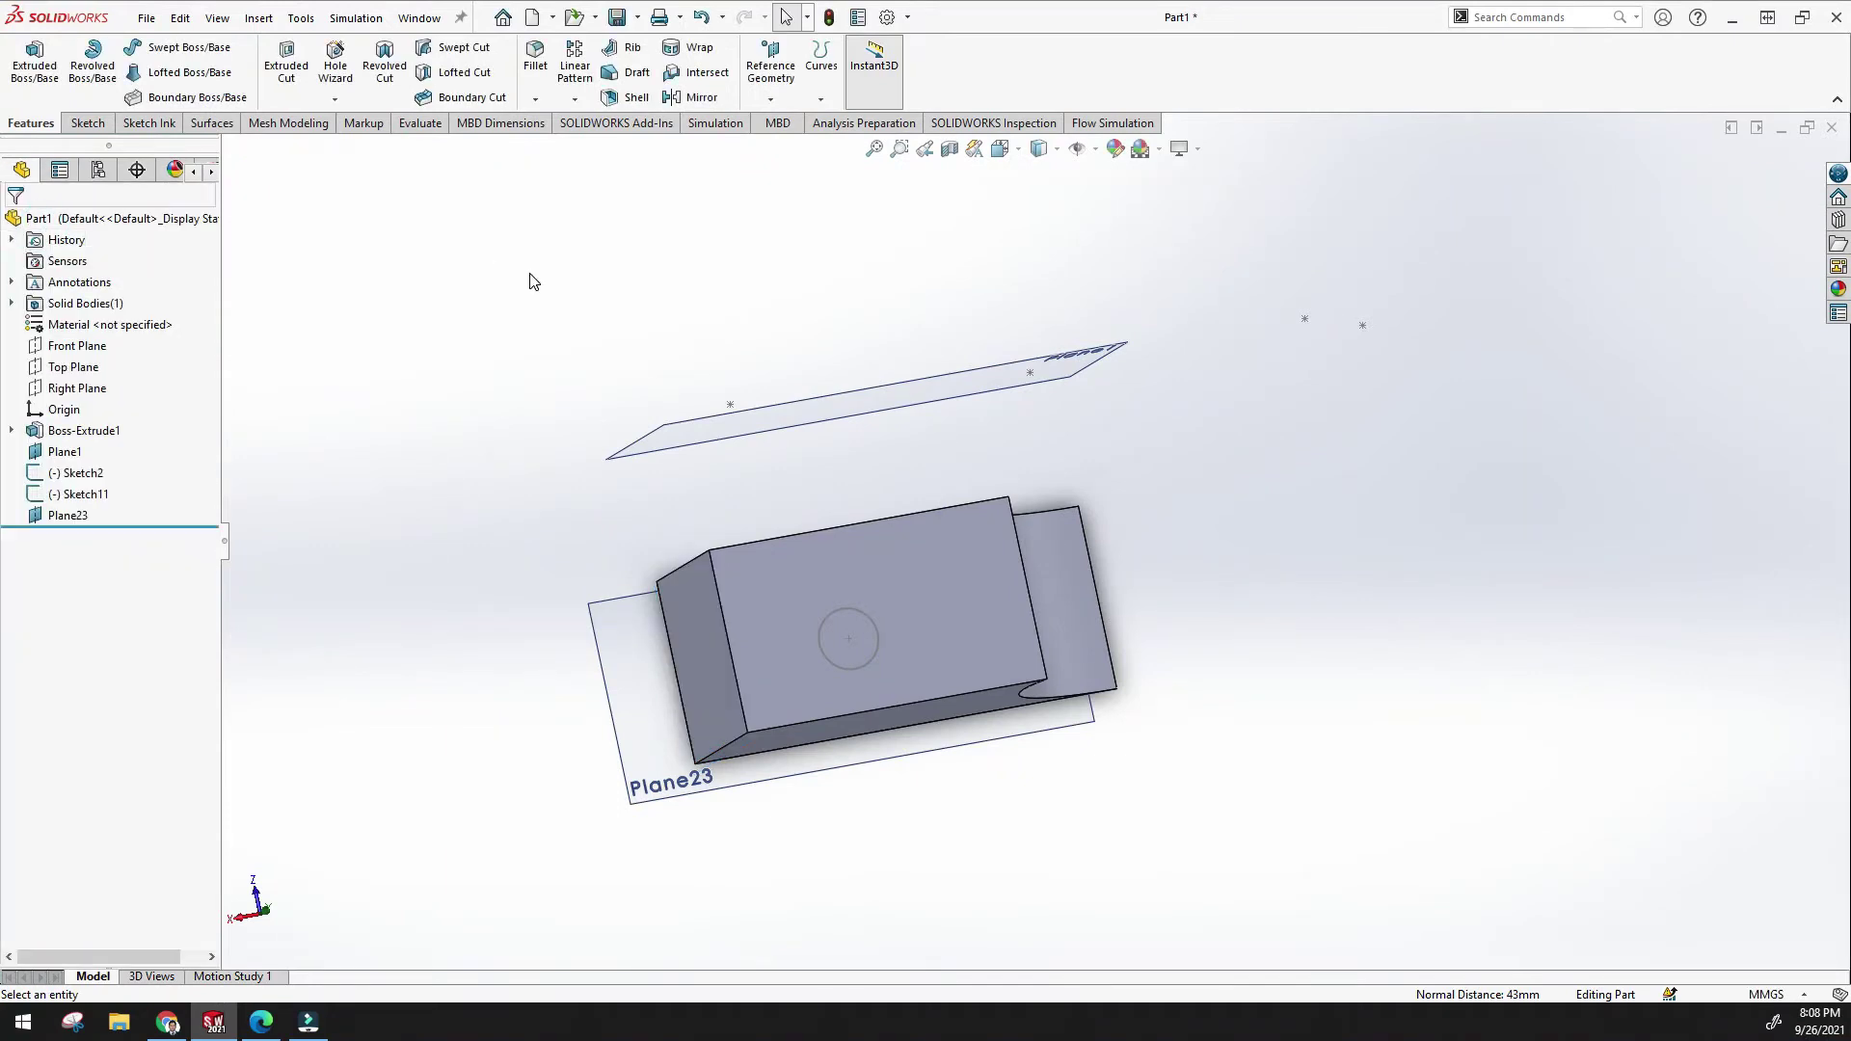
Start a new reference plane with the block's top face as its first reference.
click(770, 98)
click(777, 121)
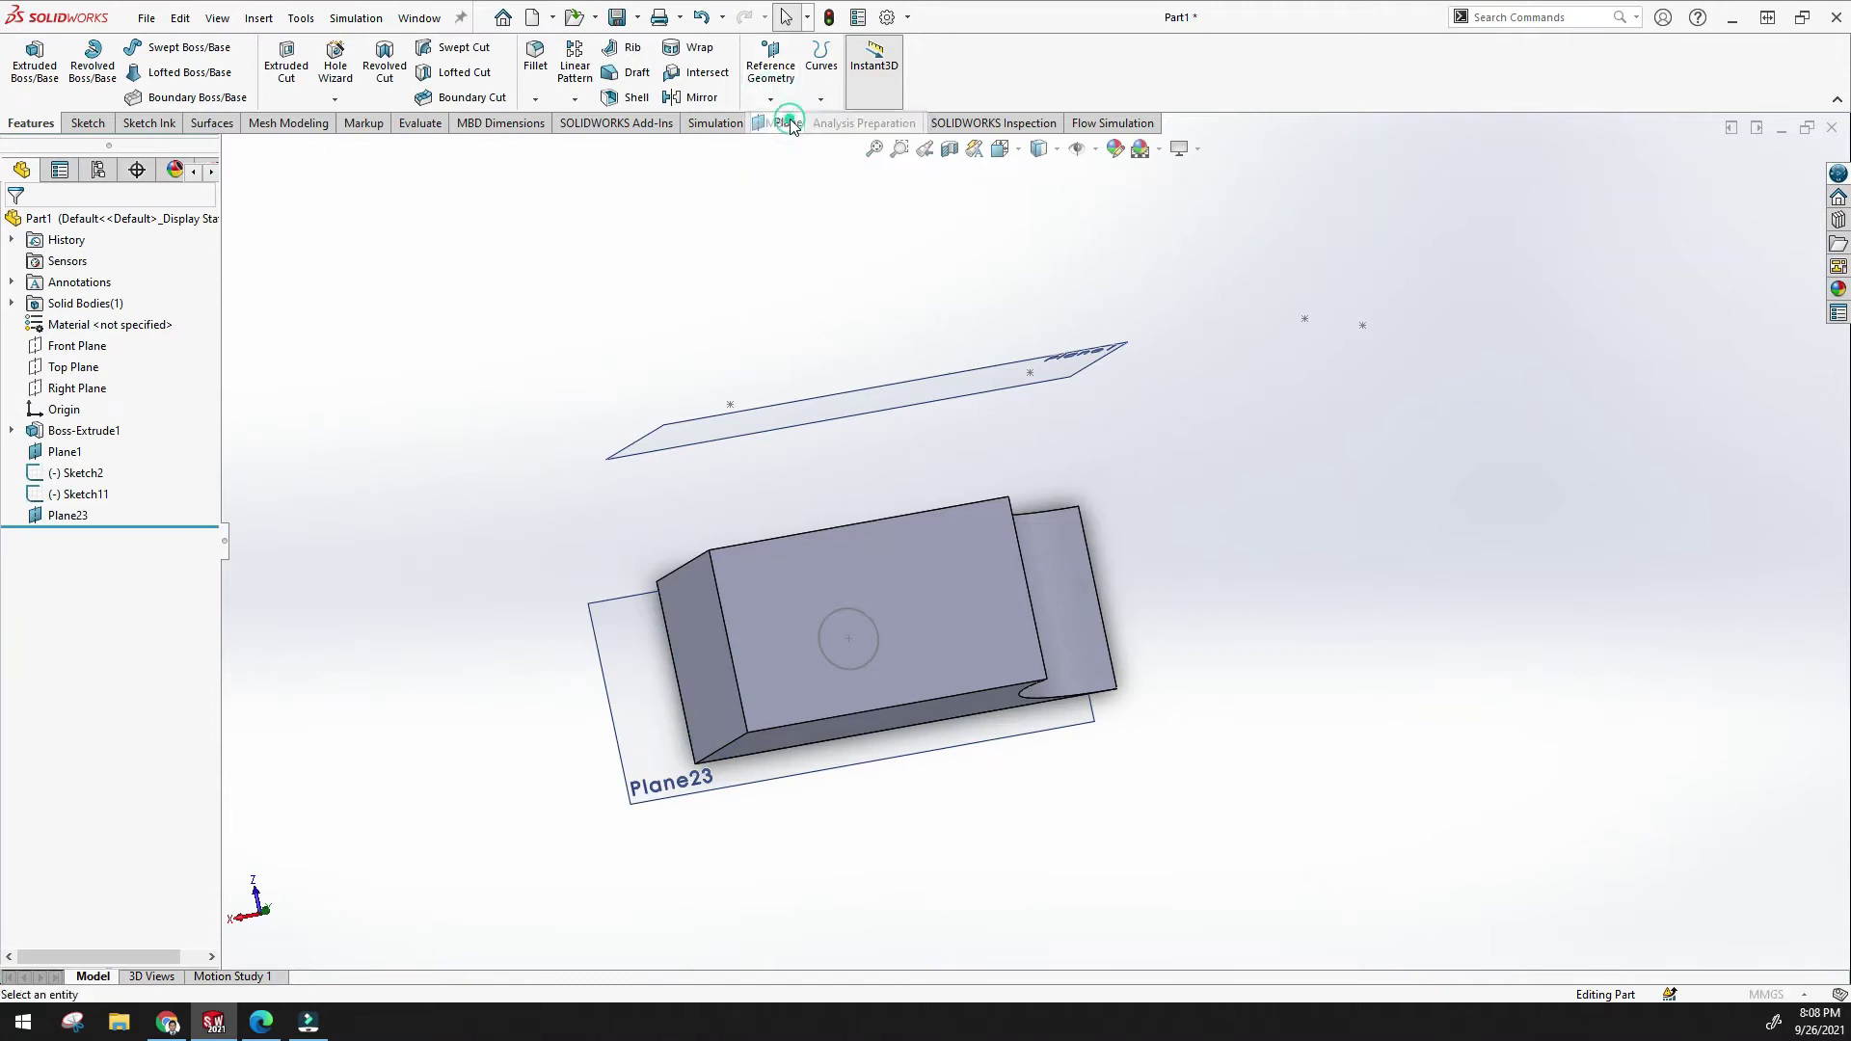
middle_drag(384, 401, 409, 460)
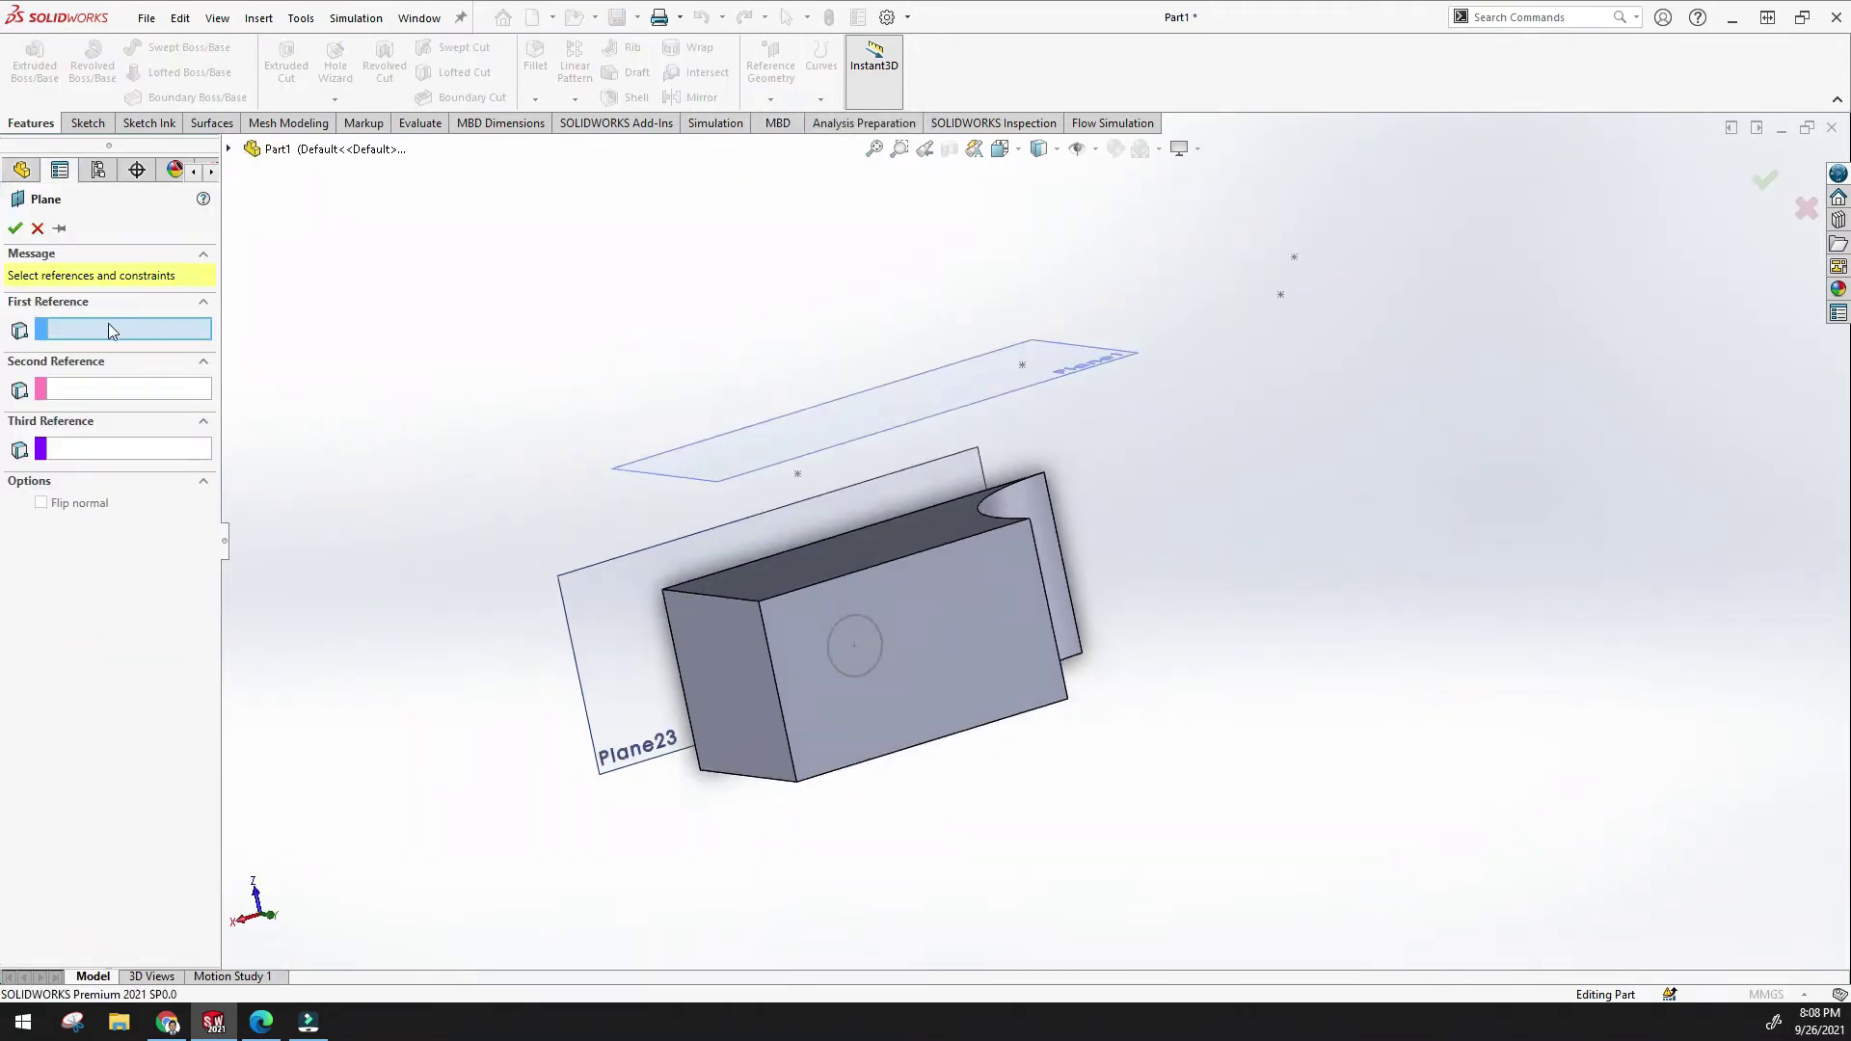
middle_drag(598, 504, 834, 572)
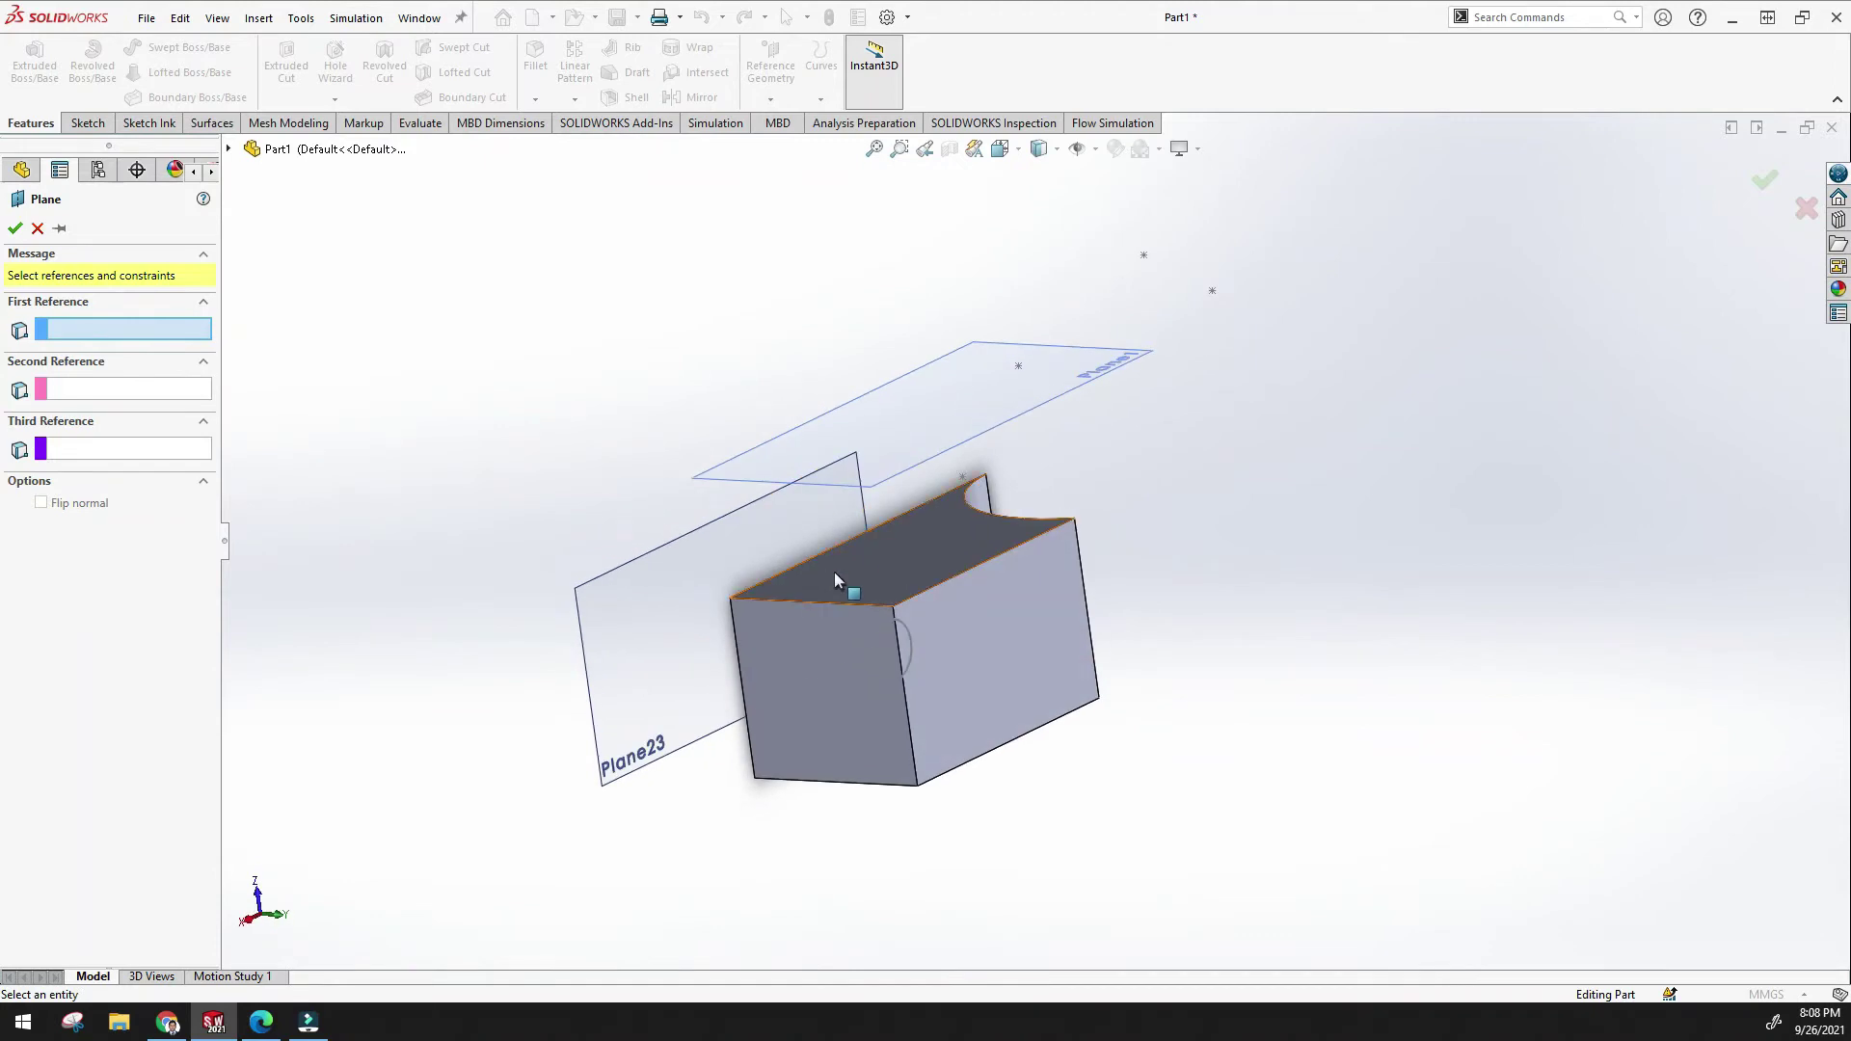
click(835, 571)
middle_drag(723, 564, 761, 443)
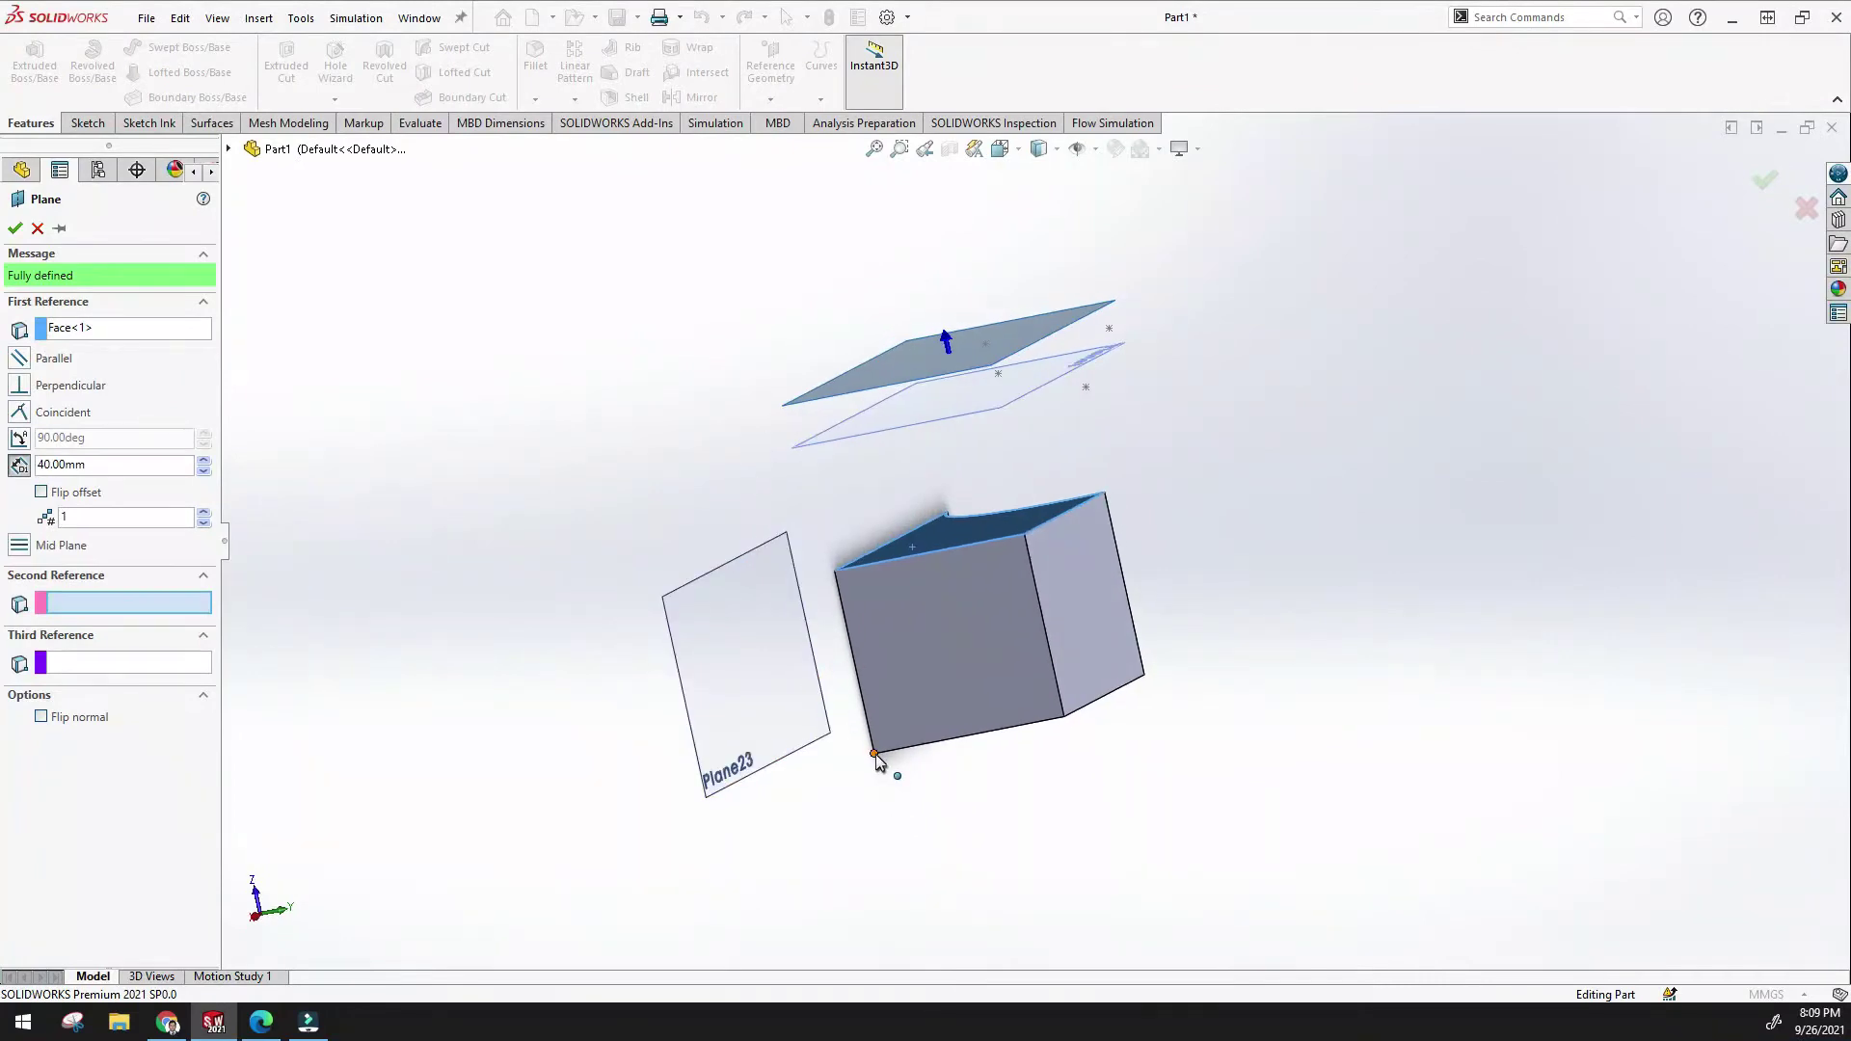
Add the two lower corner vertices of the end face as the plane's second and third references.
click(874, 754)
click(1063, 719)
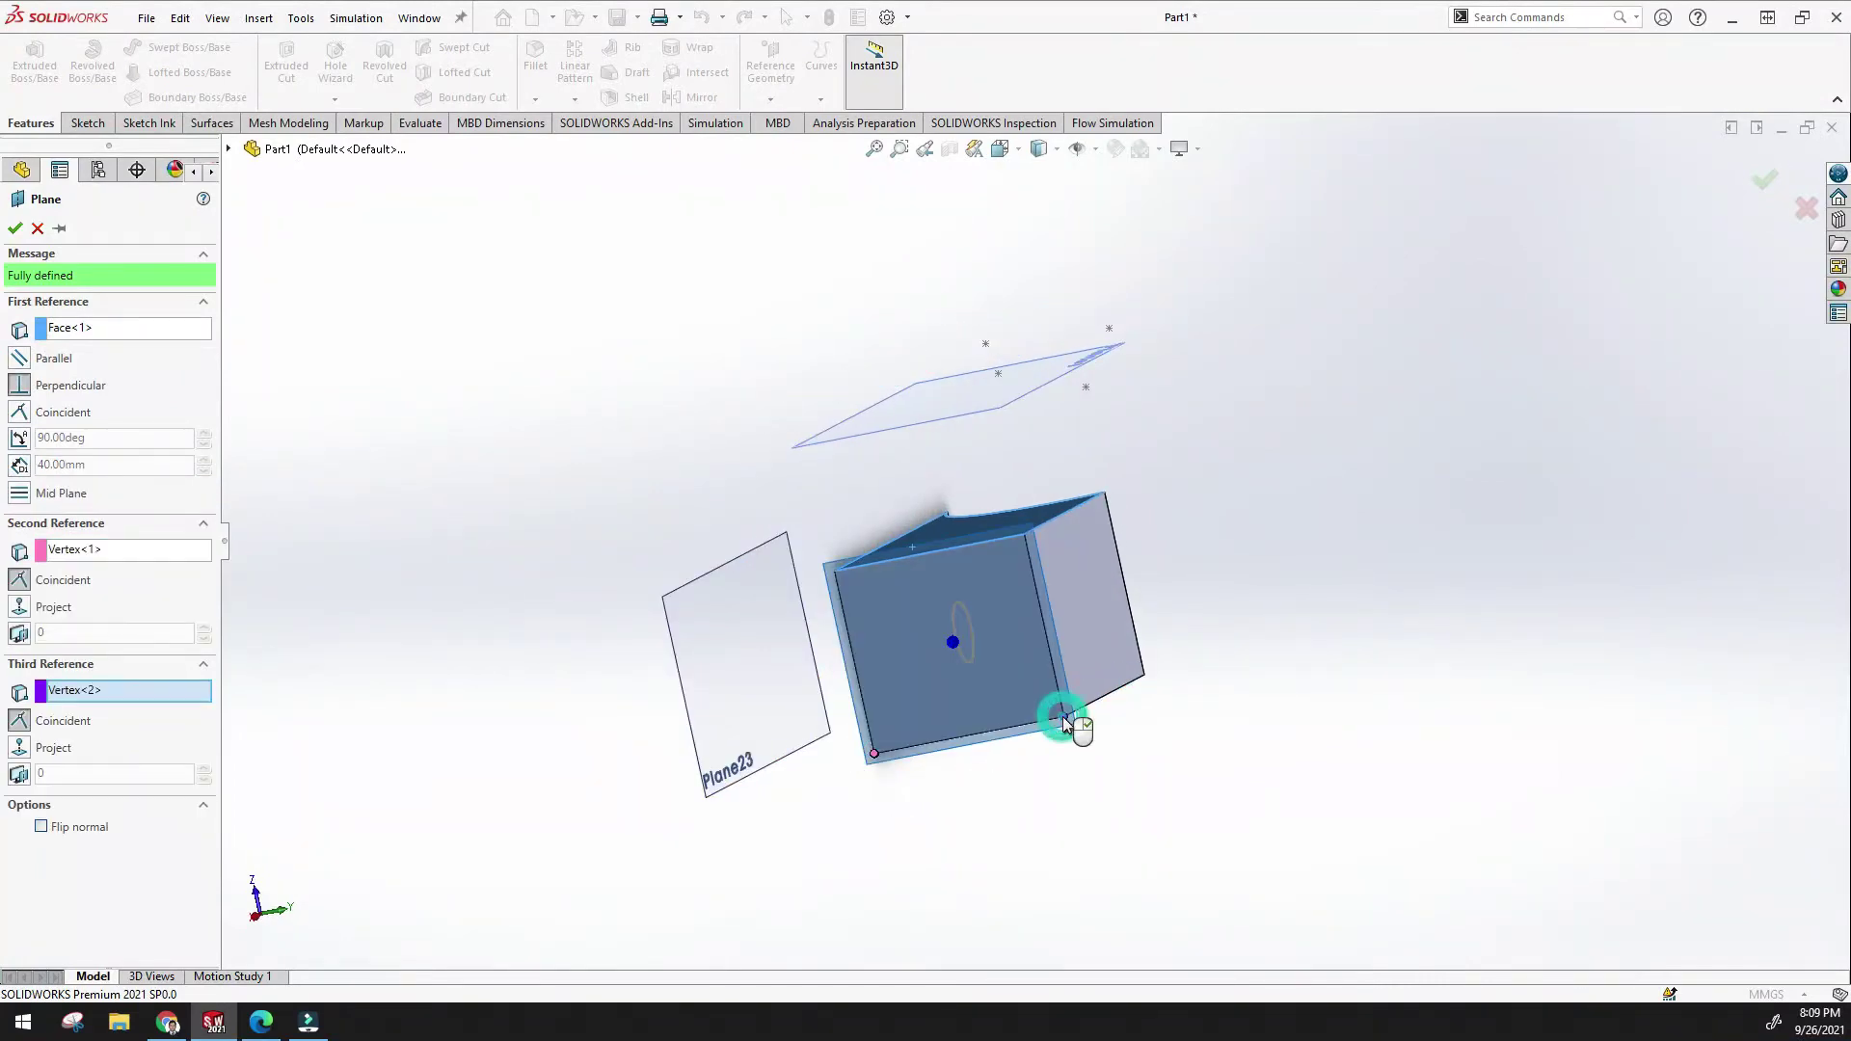
middle_drag(941, 710, 846, 806)
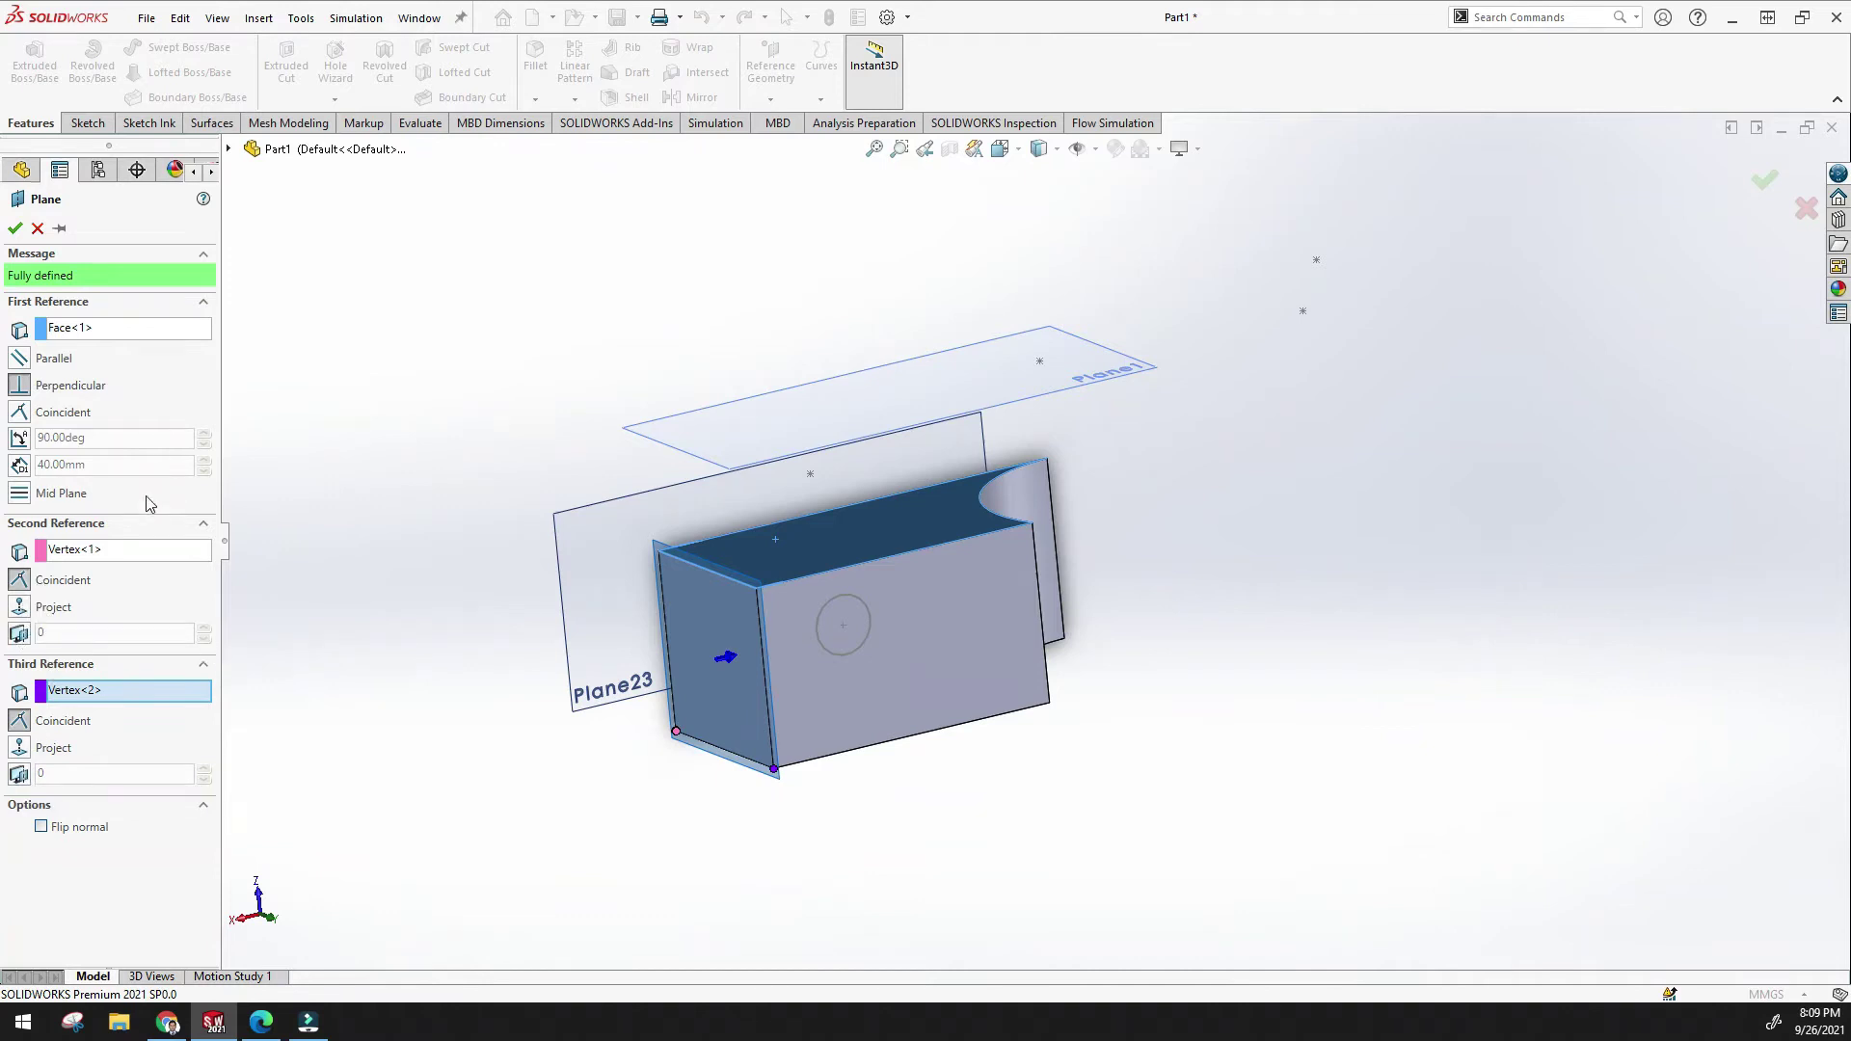
Constrain the plane at an angle of 119 degrees to the top face and create it.
click(18, 436)
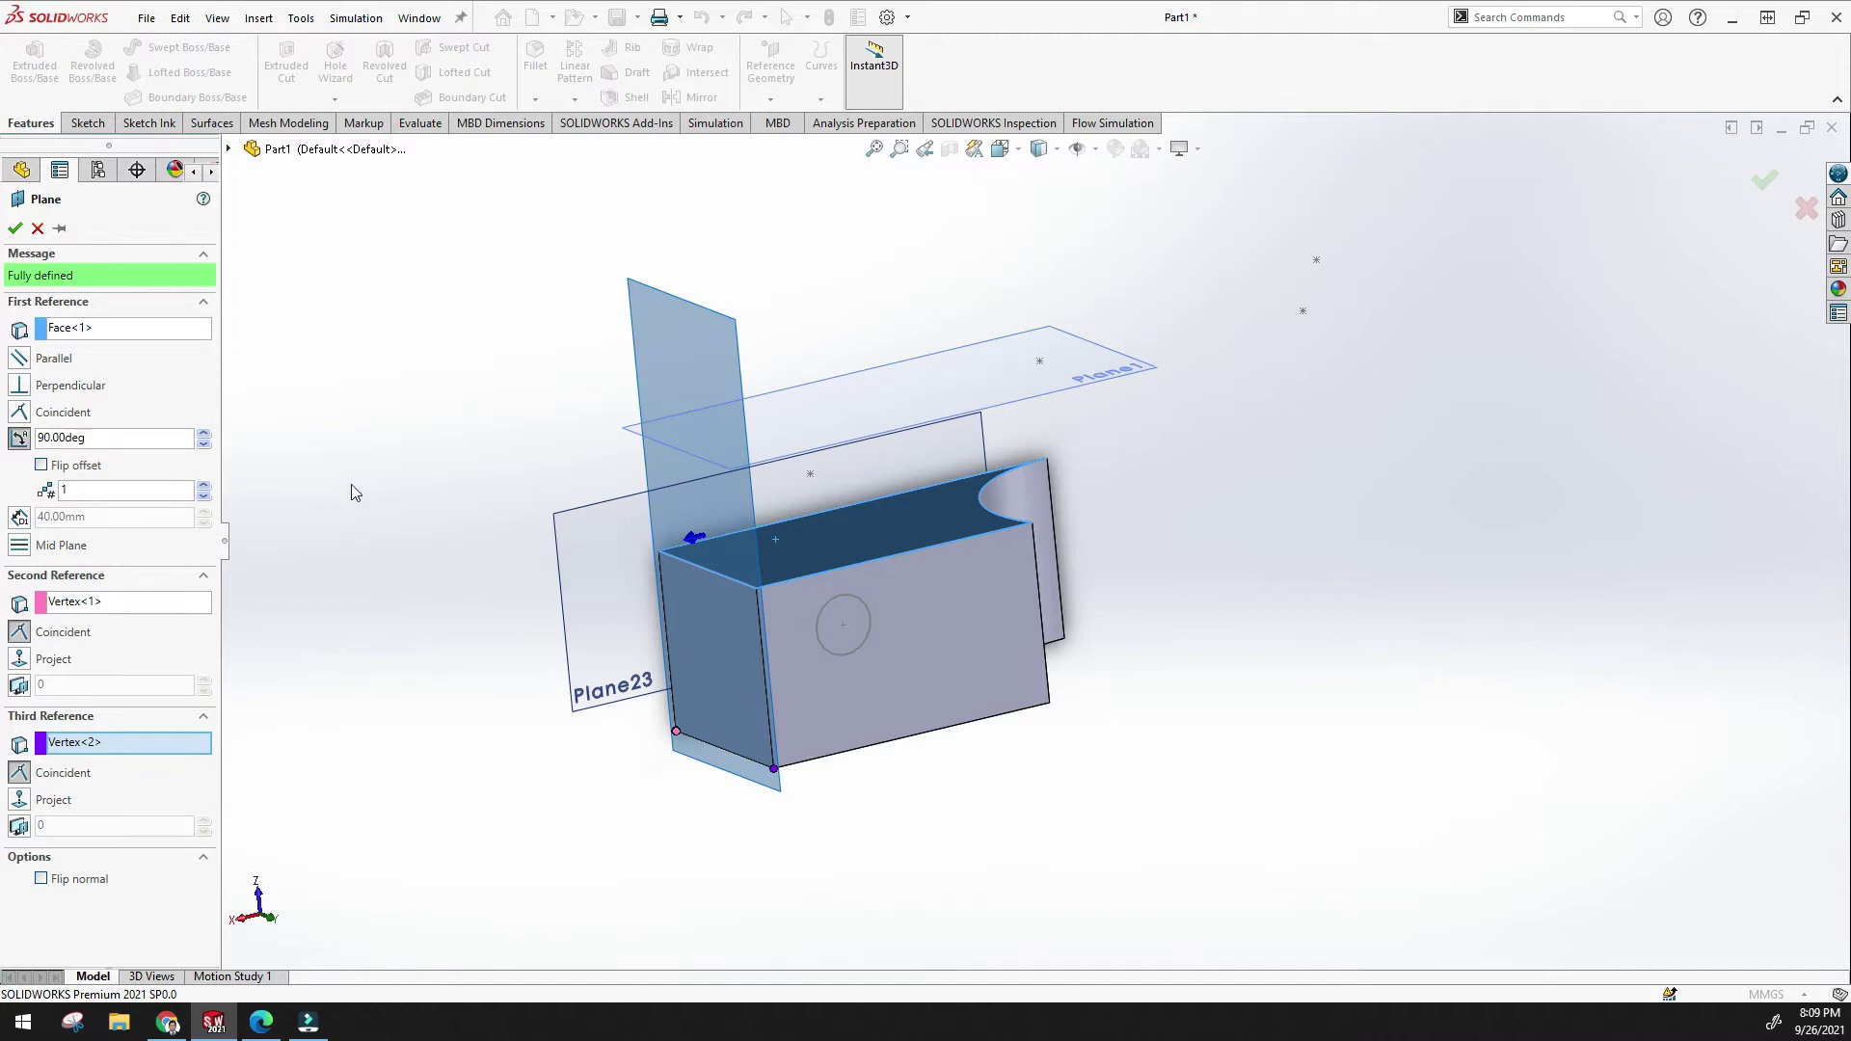
middle_drag(406, 492, 311, 506)
click(202, 435)
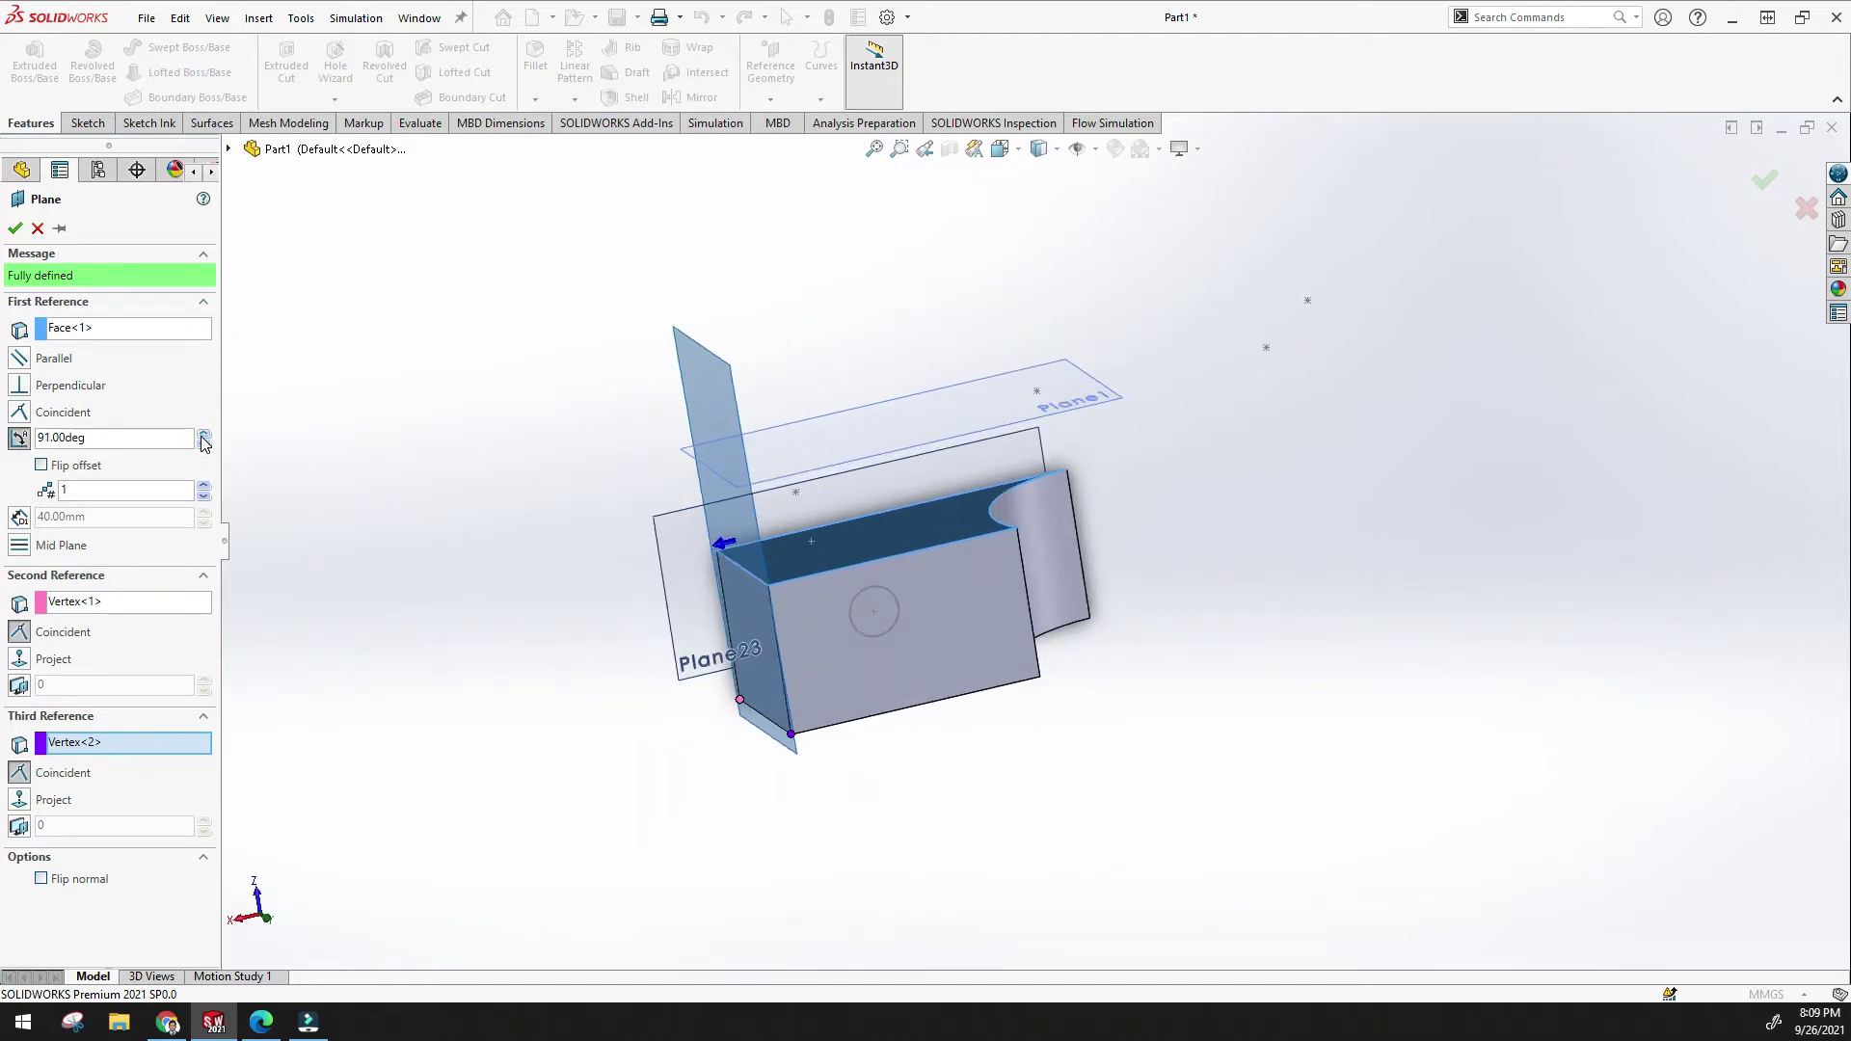
click(202, 435)
click(202, 435)
click(201, 435)
click(203, 433)
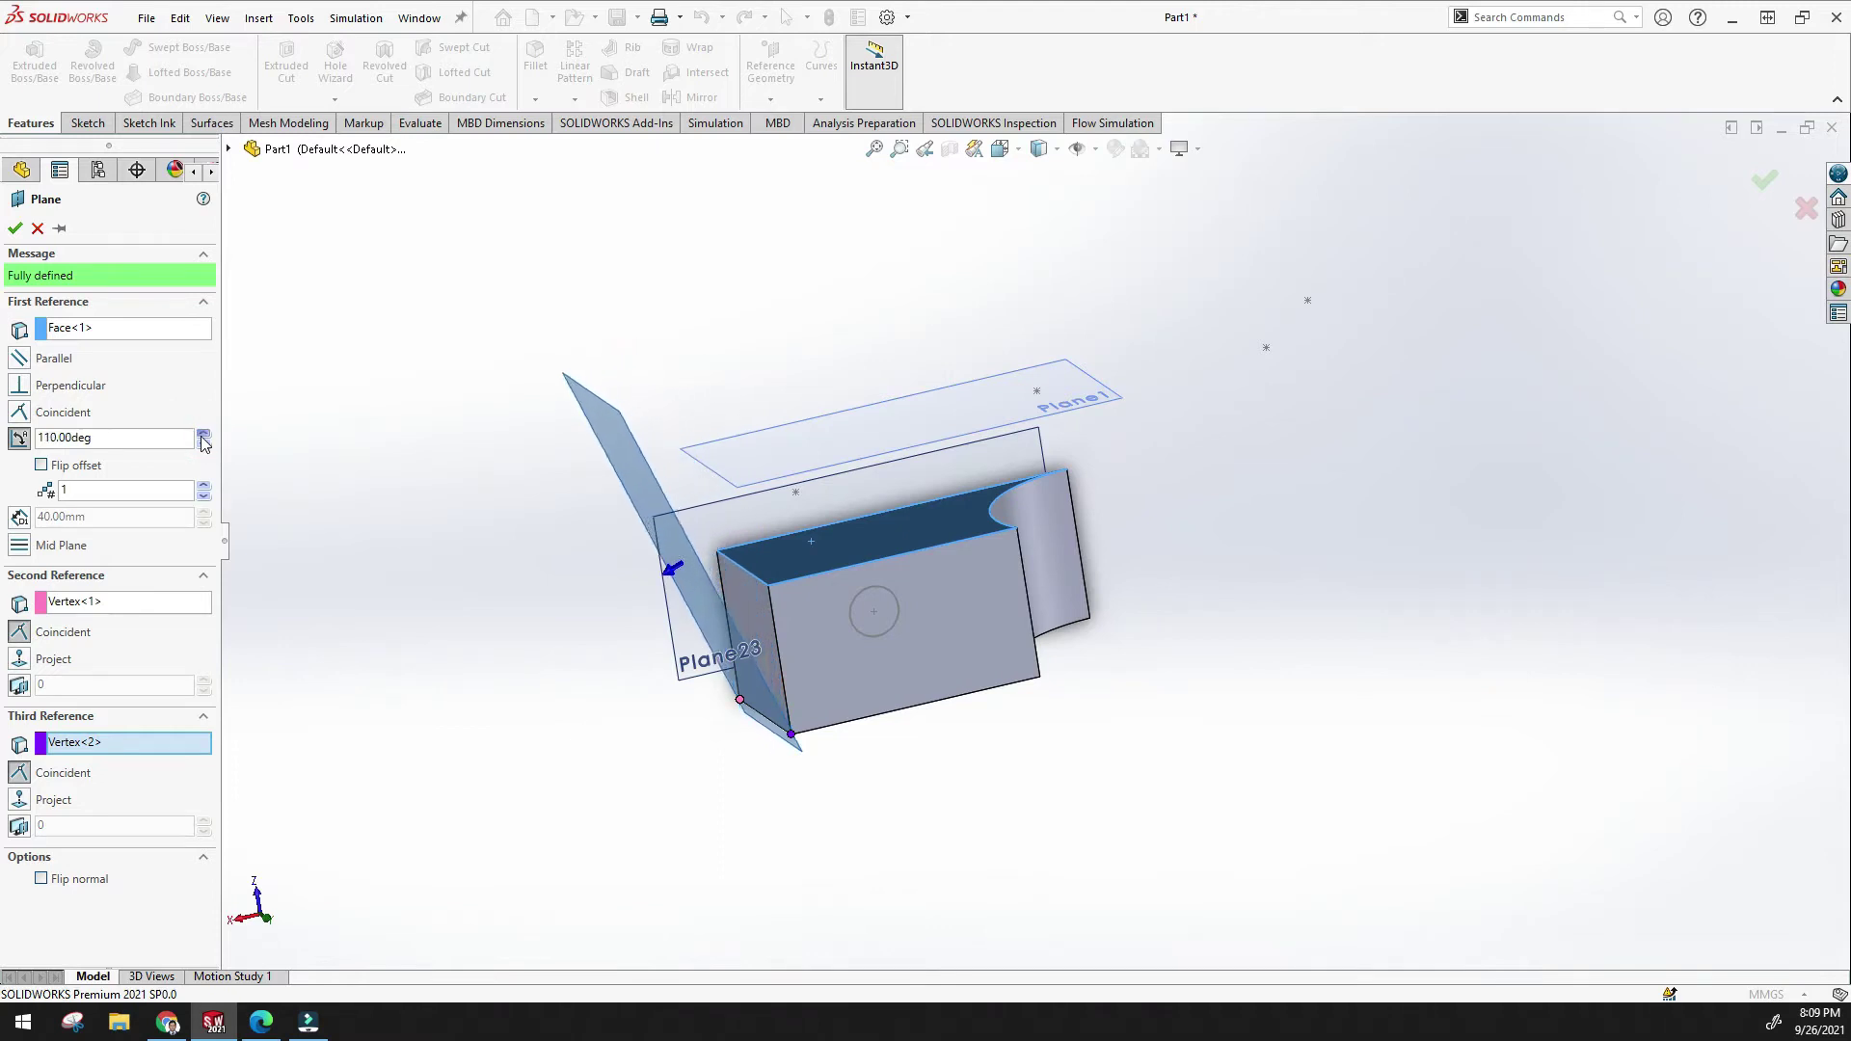
click(204, 433)
click(204, 432)
scroll(801, 694, down, 5)
middle_drag(781, 733, 708, 675)
click(15, 229)
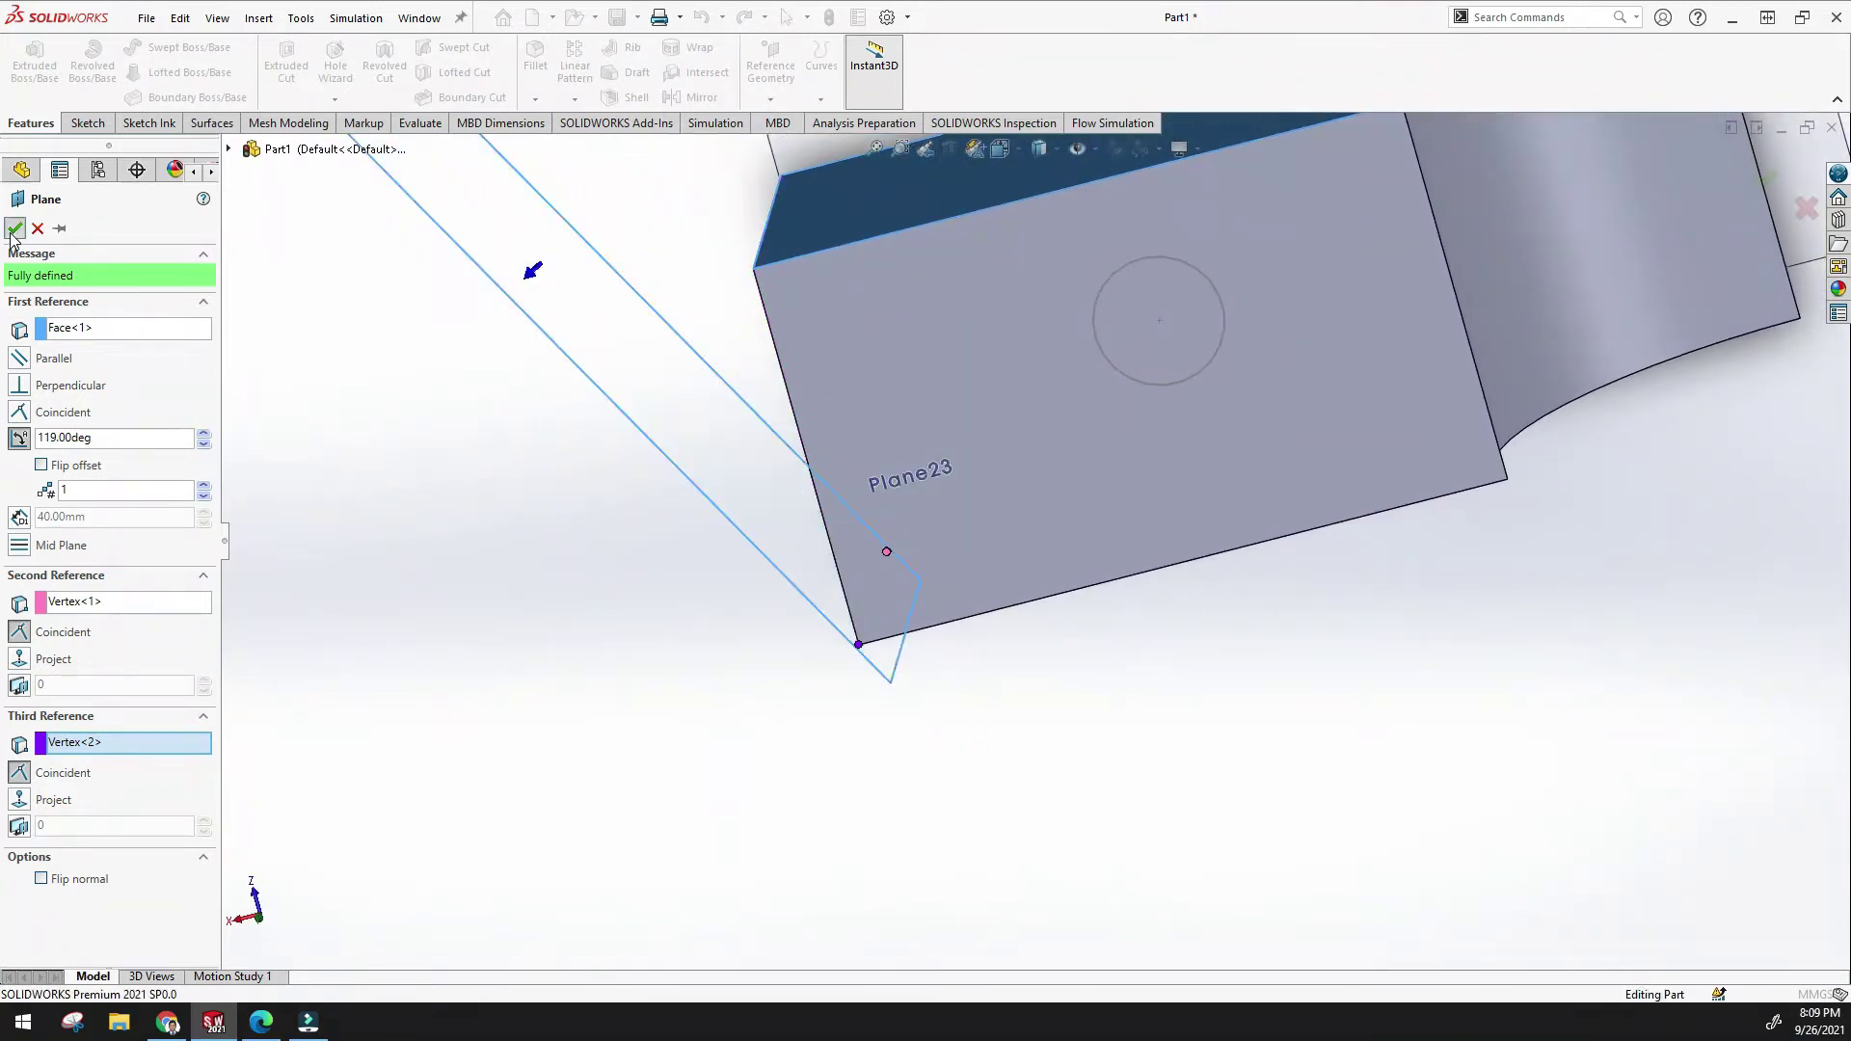
Examine the new angled plane's position relative to the block from several directions.
key(f)
middle_drag(590, 605, 644, 536)
click(878, 152)
middle_drag(690, 672, 698, 605)
scroll(908, 757, down, 4)
middle_drag(921, 738, 811, 624)
scroll(771, 569, up, 5)
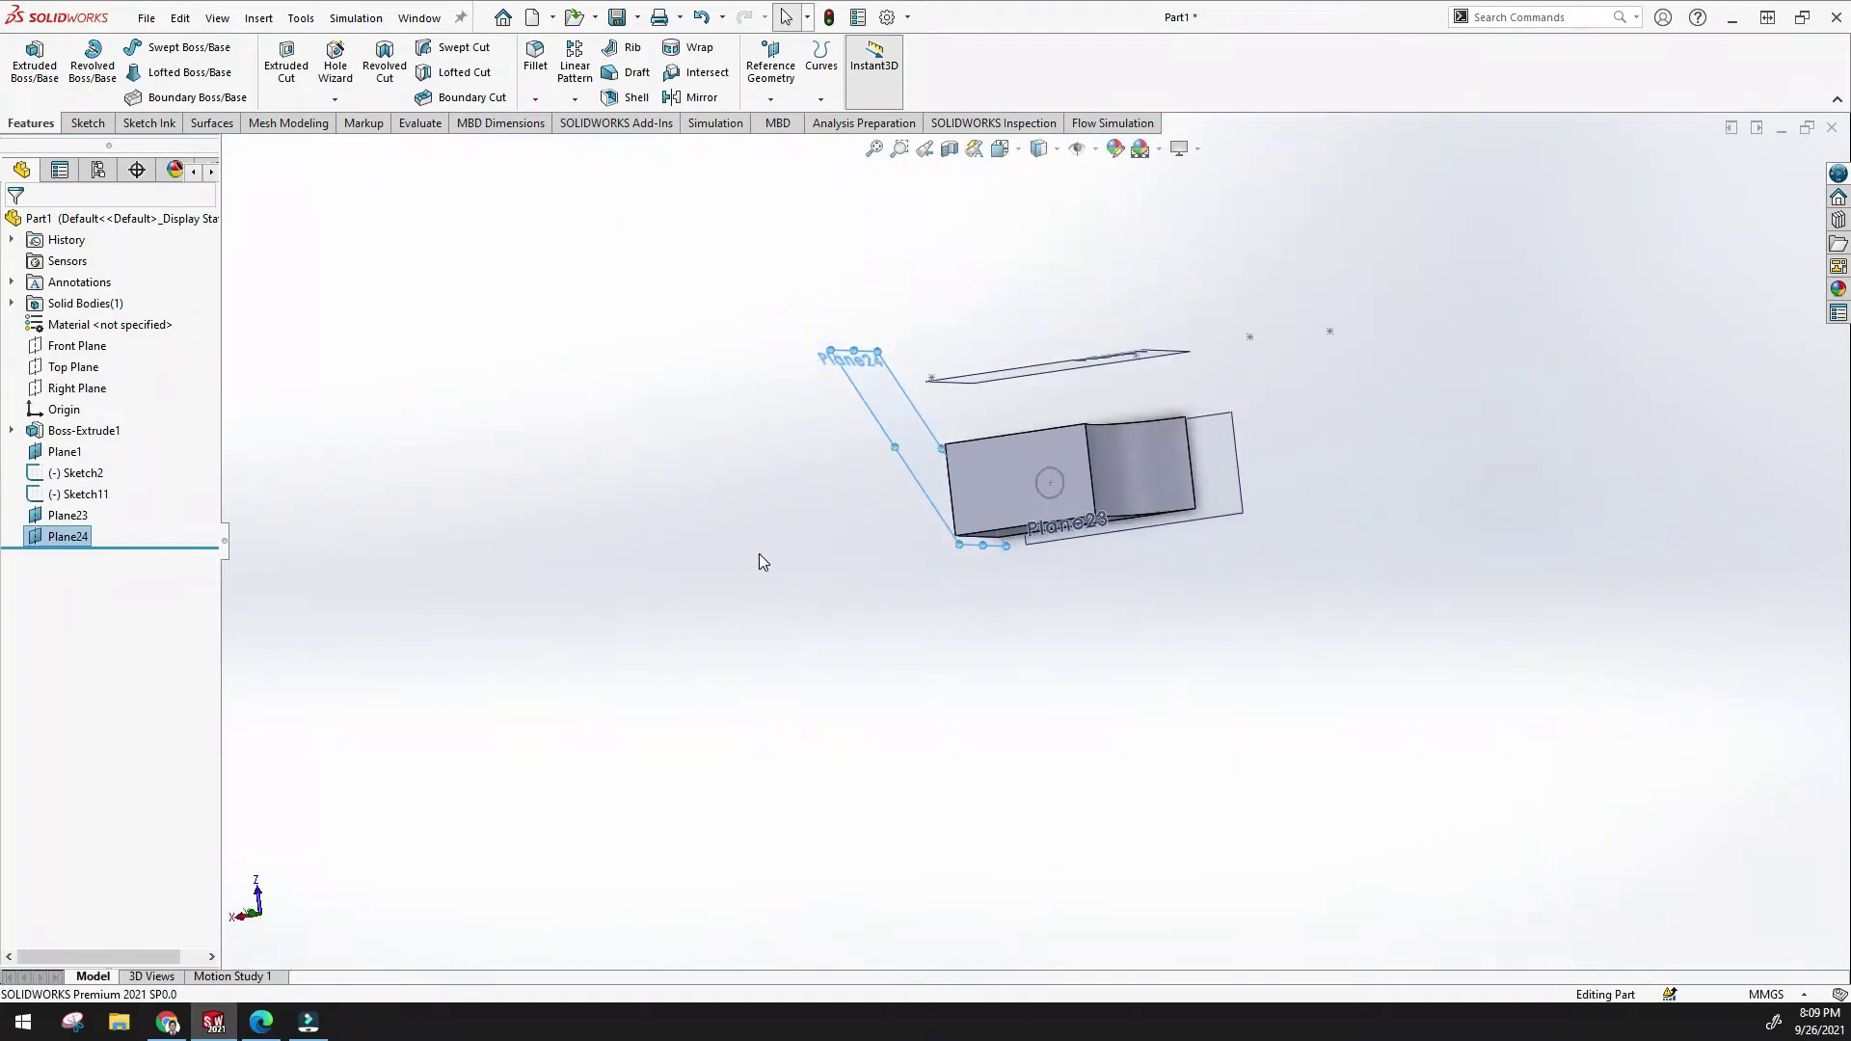
middle_drag(760, 554, 806, 598)
Set up three new reference planes offset 40 mm from the angled plane and from each other.
click(770, 97)
click(788, 122)
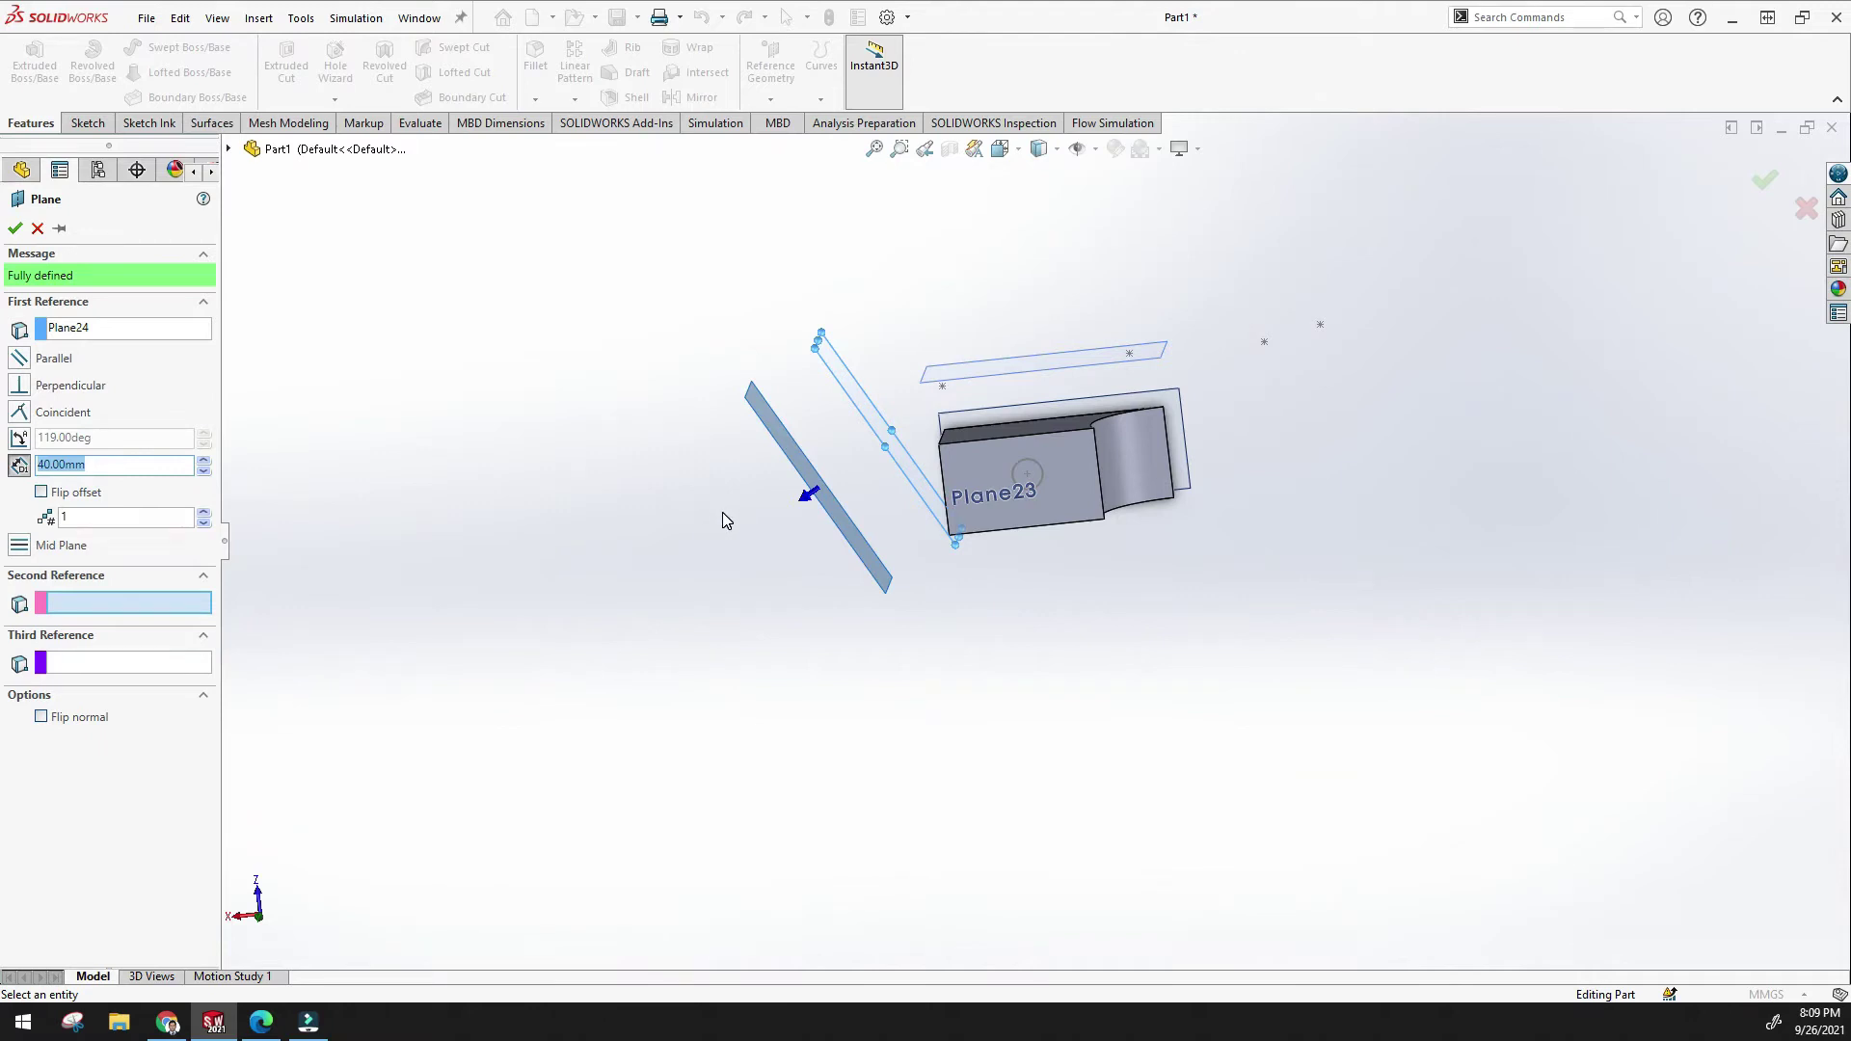
middle_drag(725, 519, 814, 434)
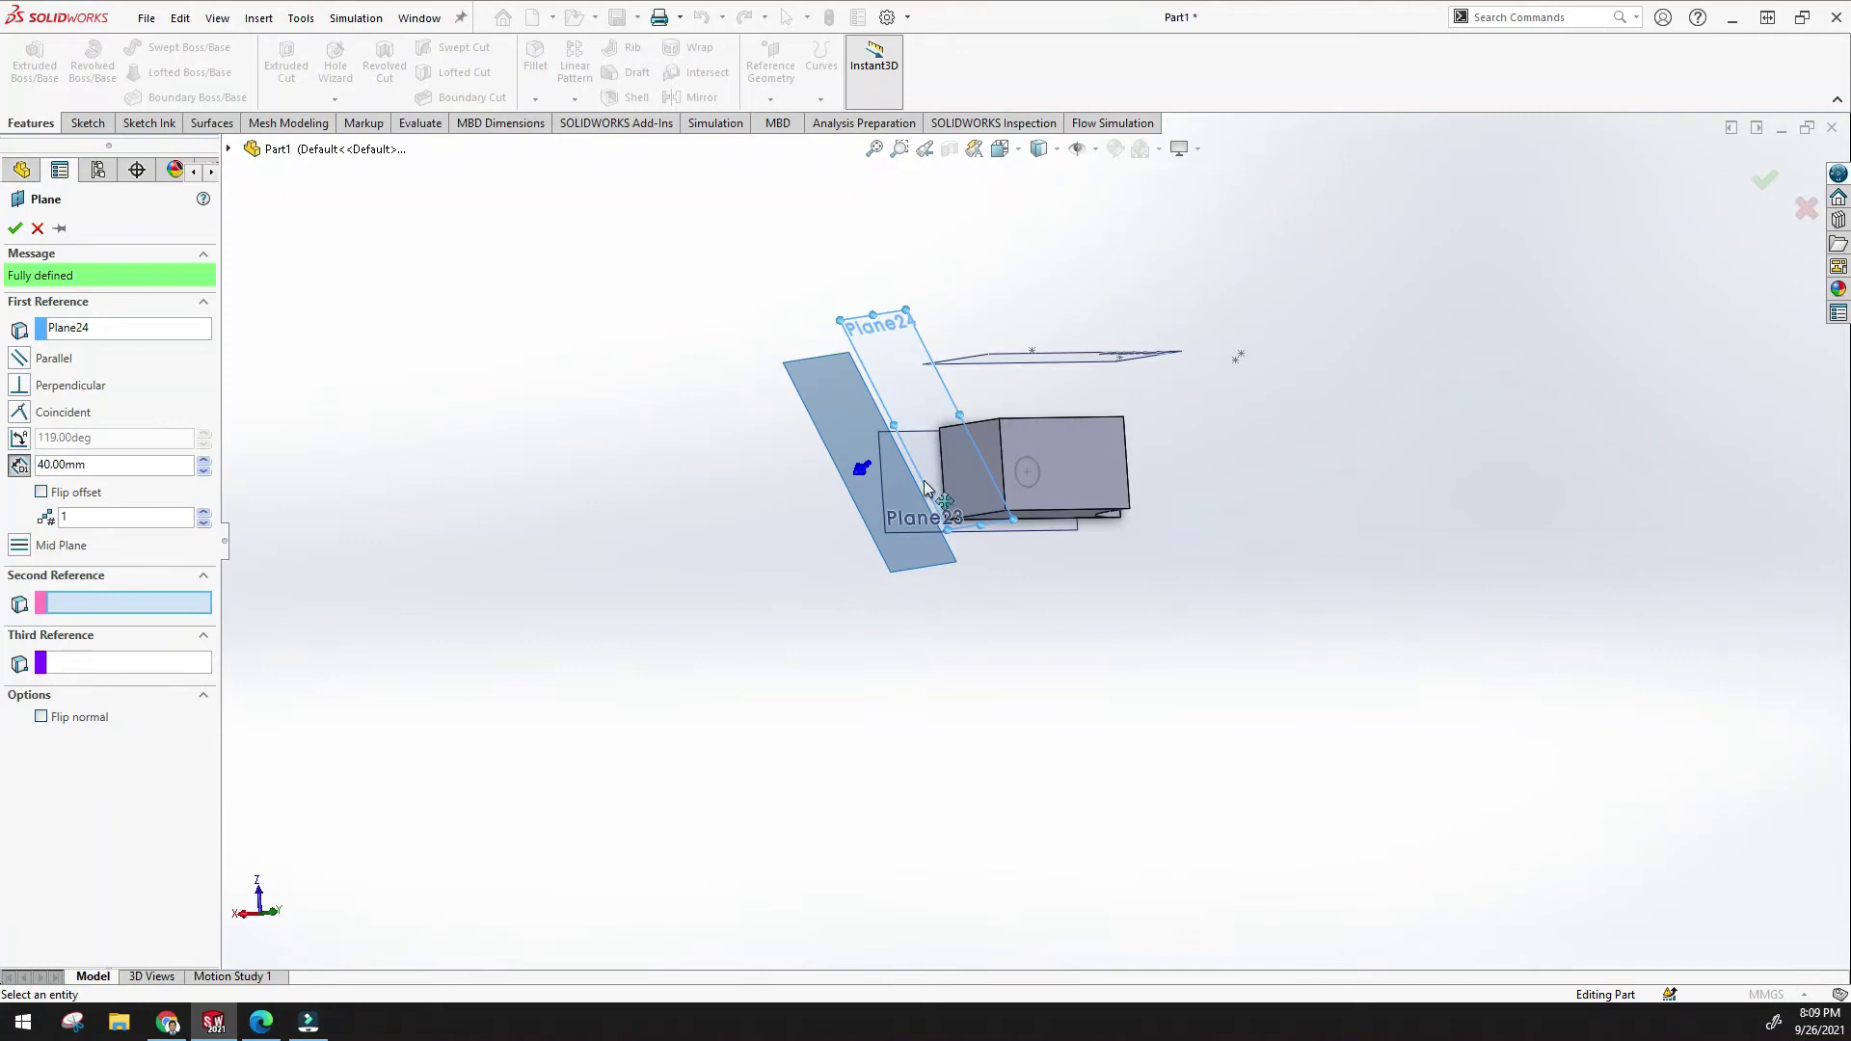
scroll(904, 474, down, 3)
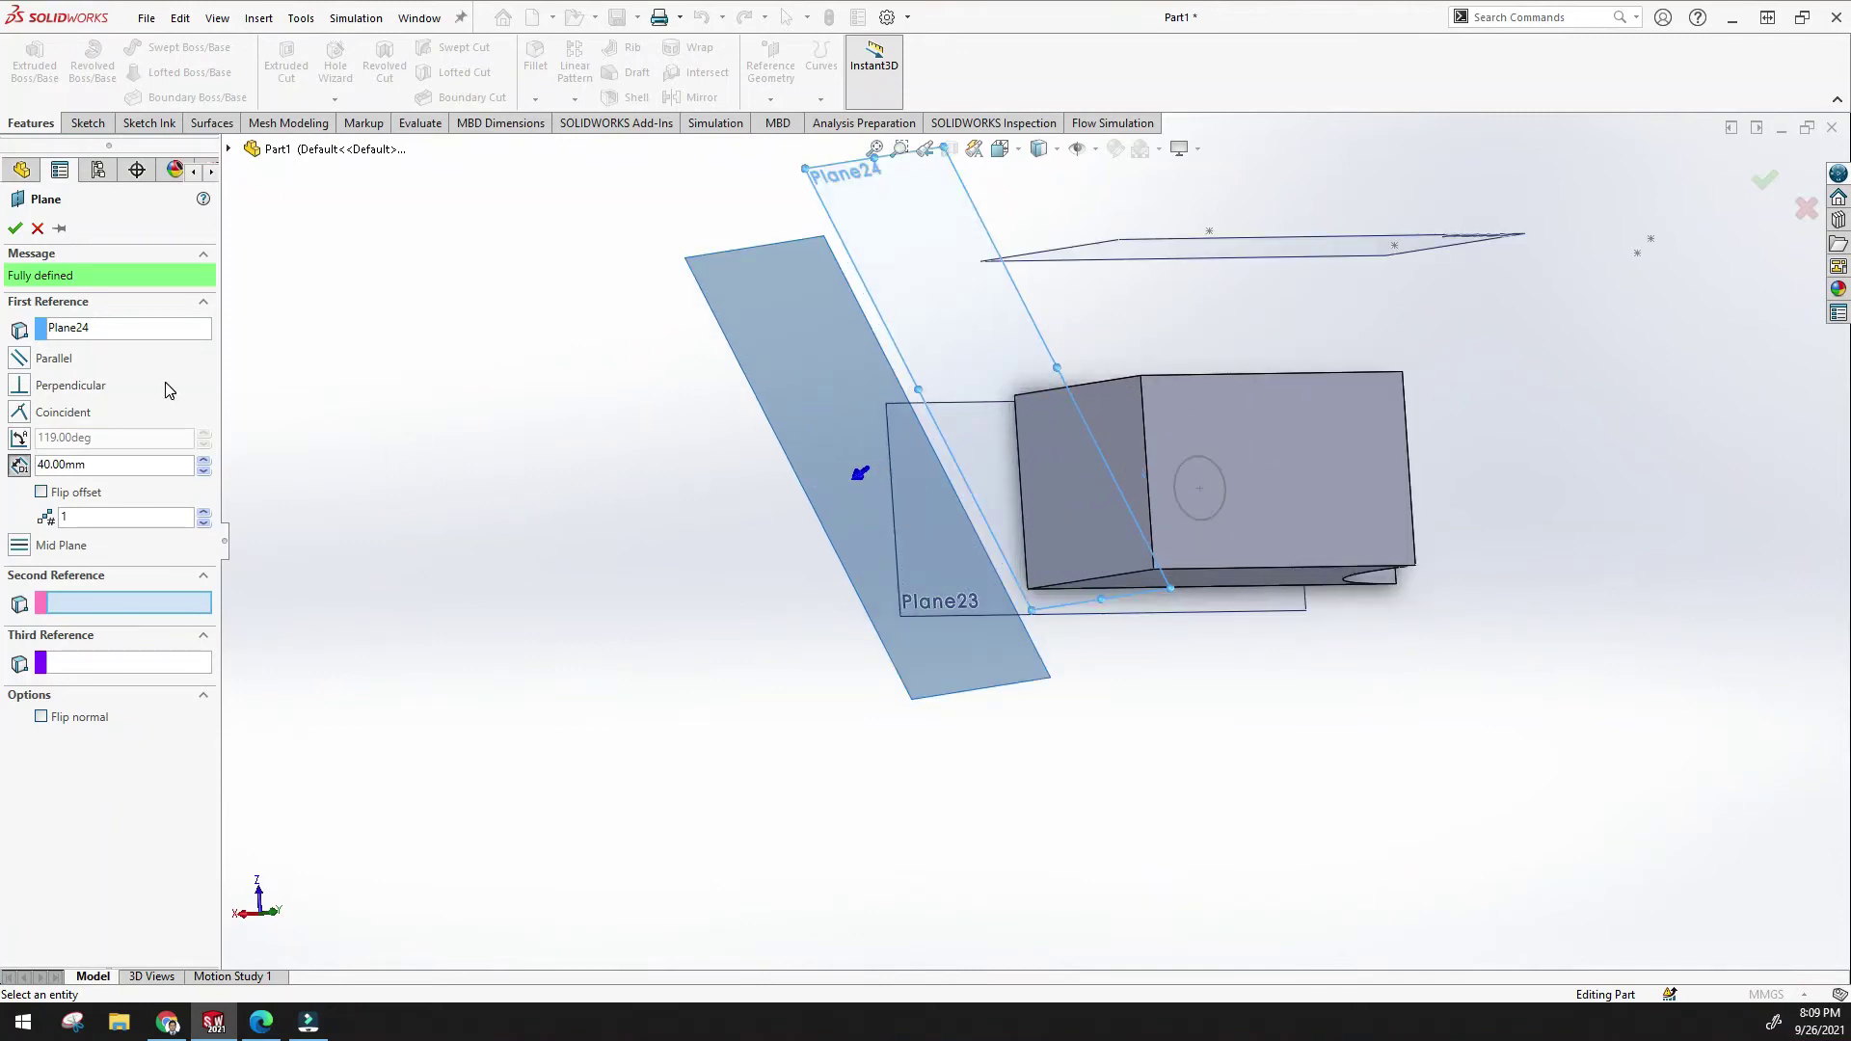
middle_drag(1043, 443, 998, 475)
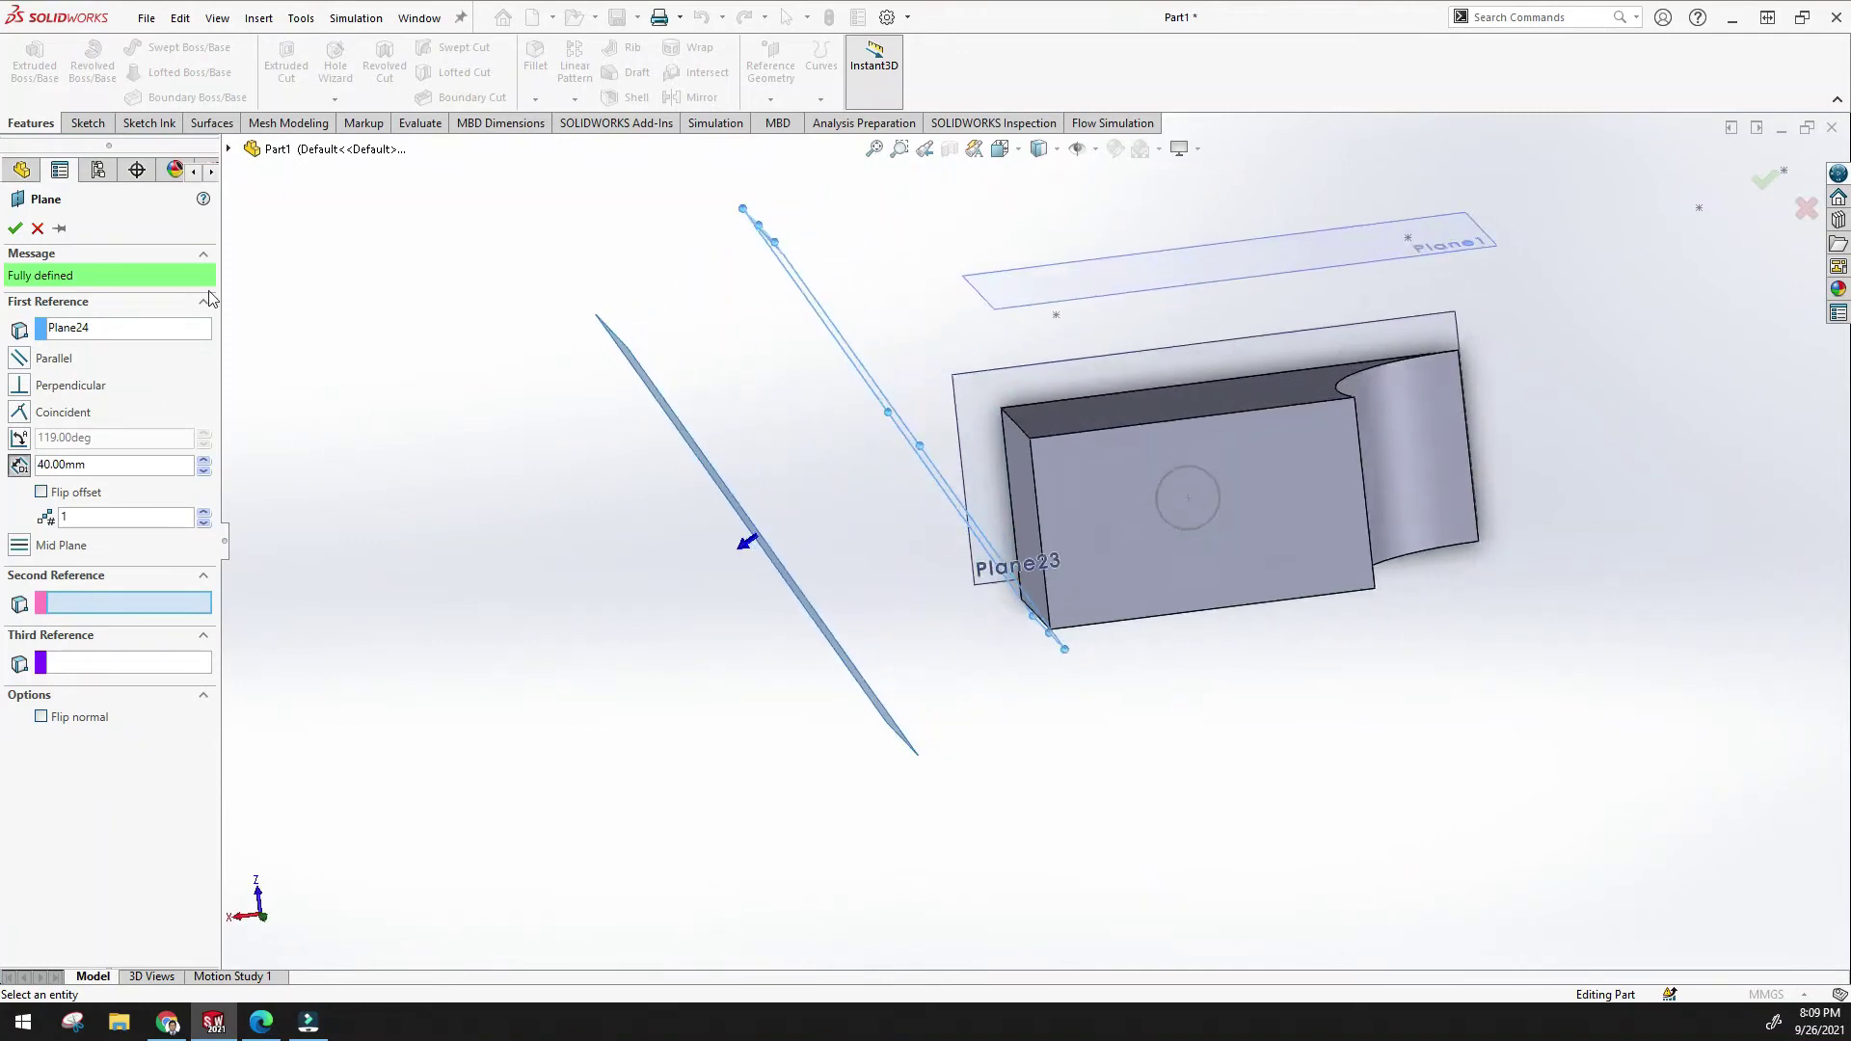
click(74, 329)
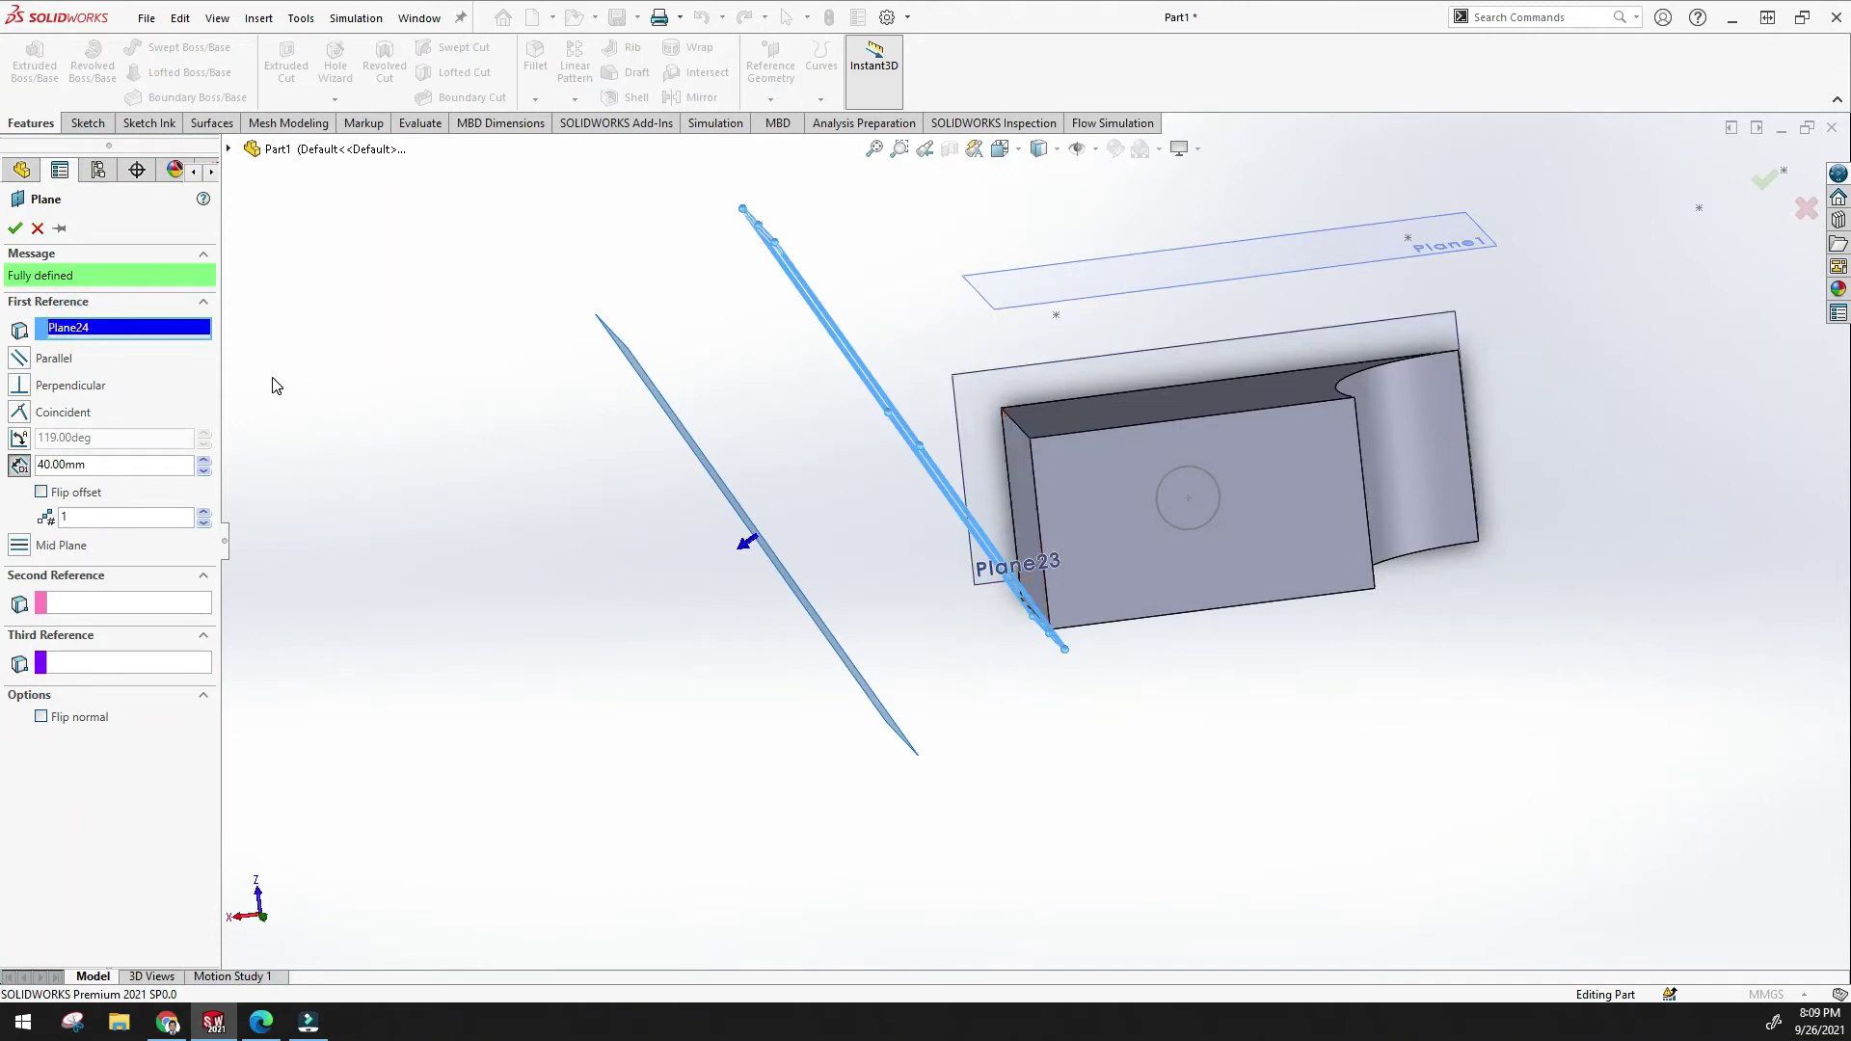
middle_drag(889, 492, 934, 440)
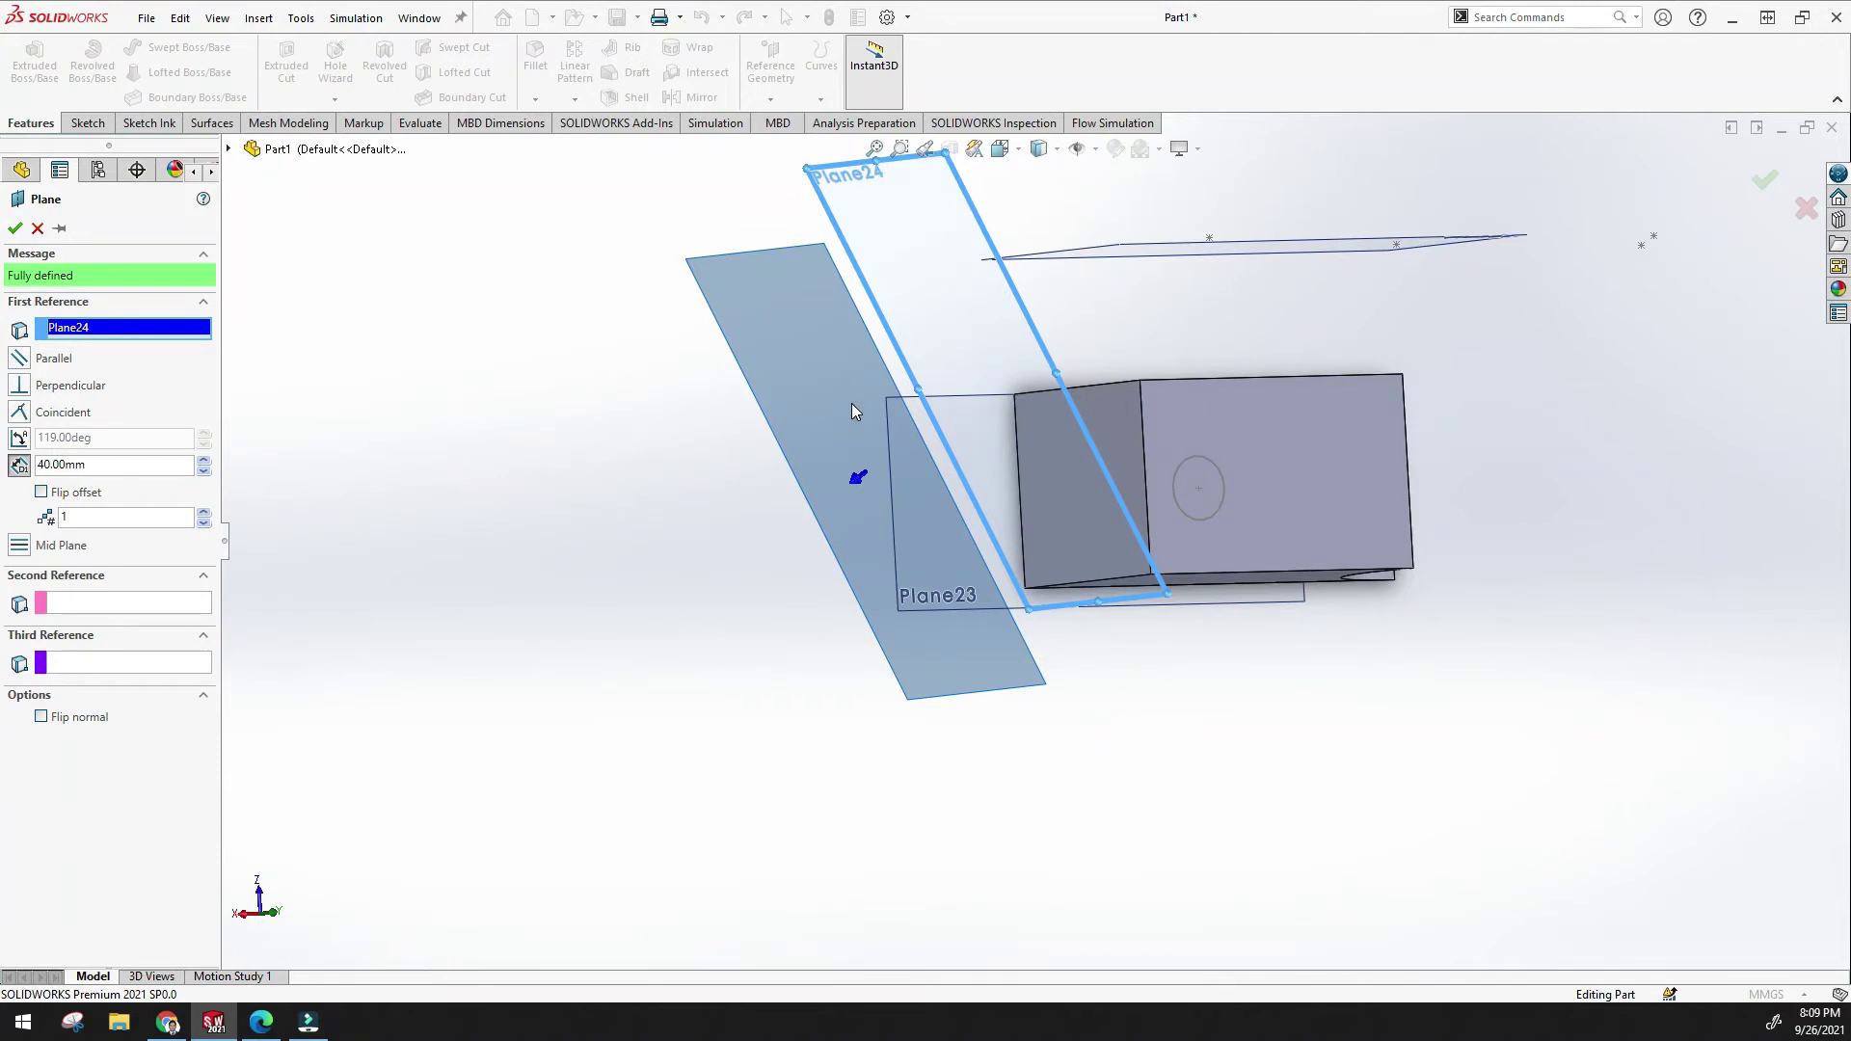
middle_drag(833, 420, 232, 497)
click(203, 513)
click(203, 513)
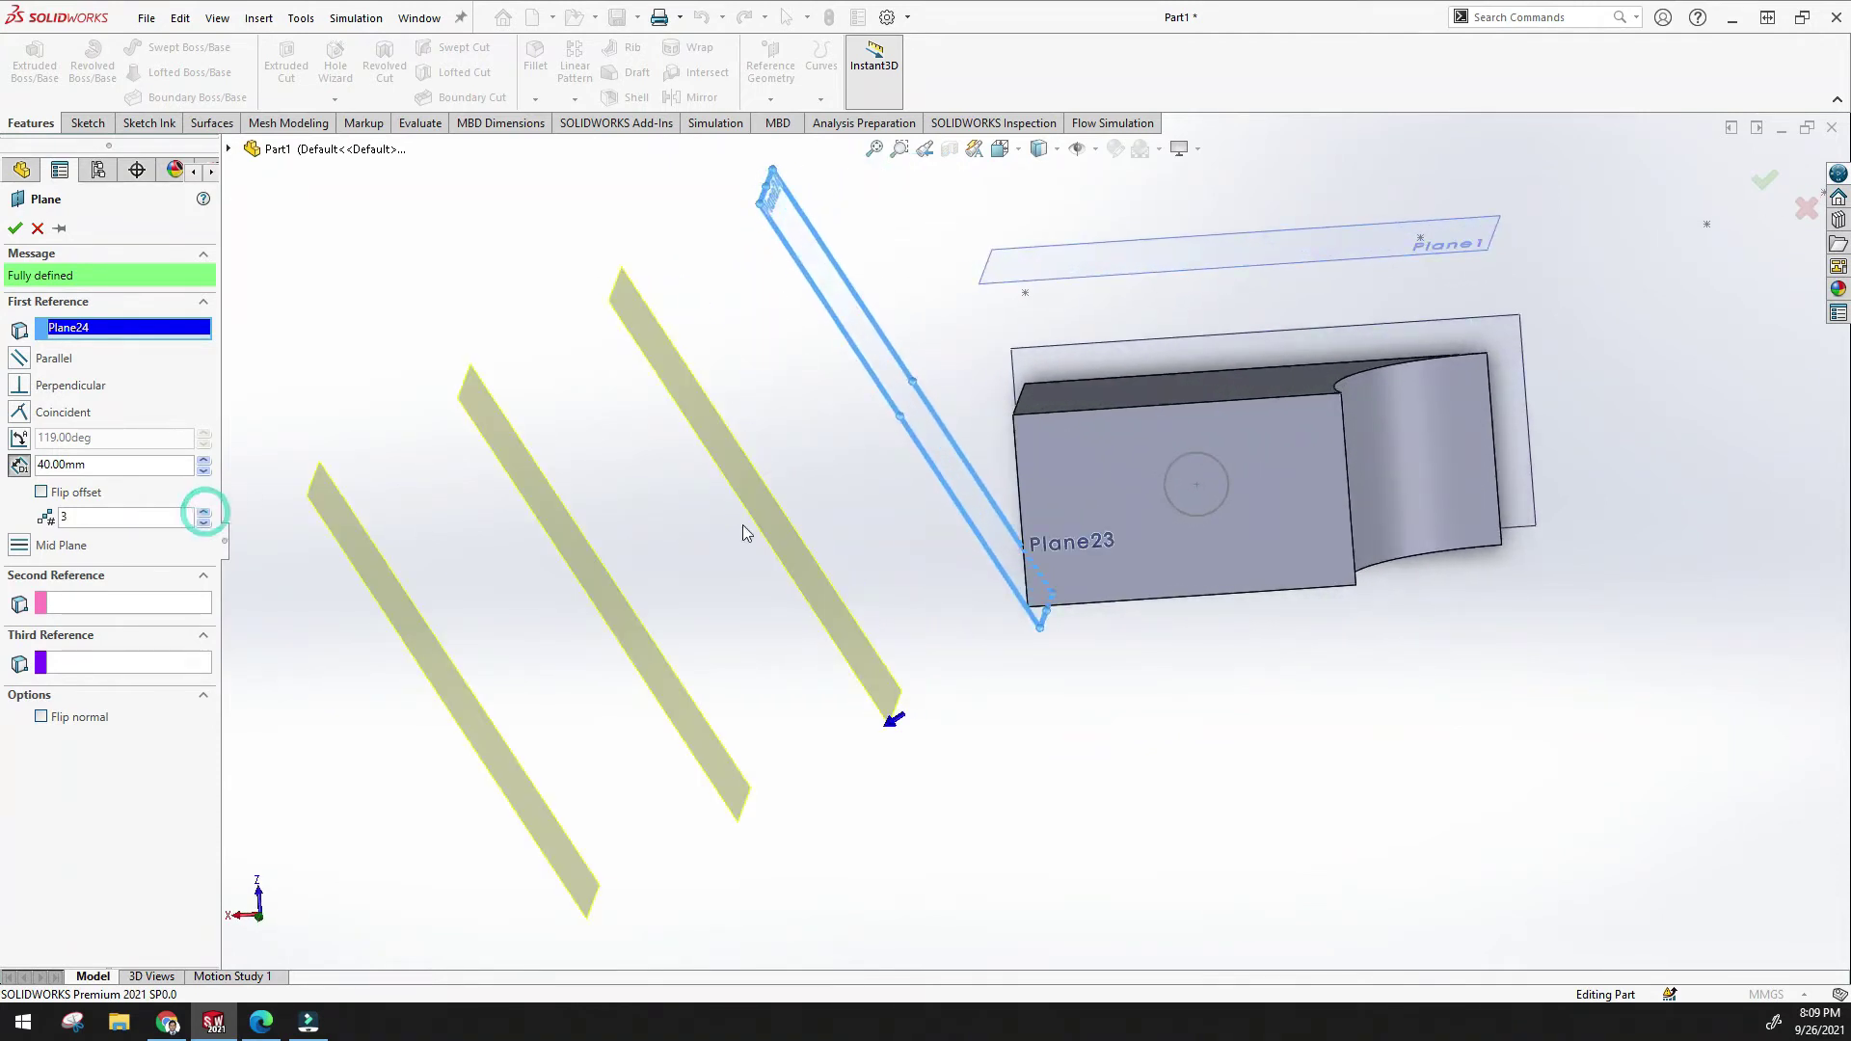
Remove the angled plane from the references and use the block's upper corner vertex as the first reference instead.
click(72, 330)
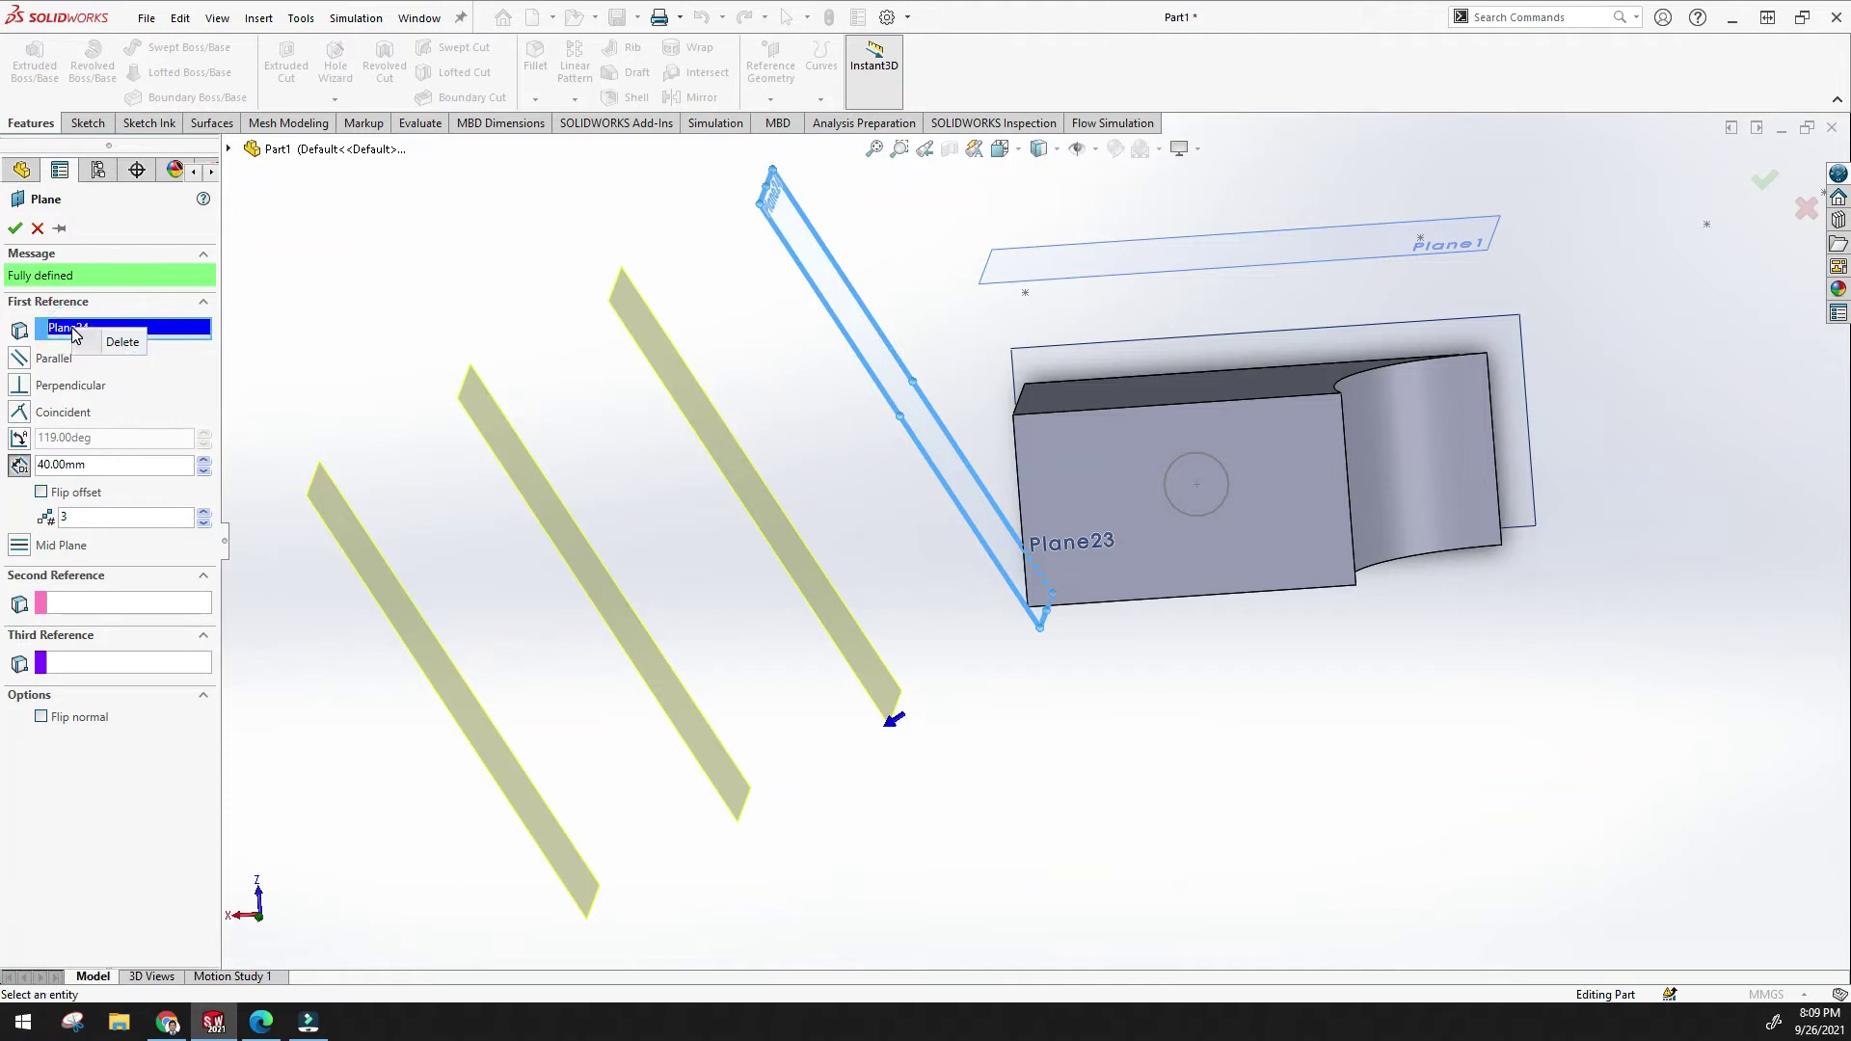
click(120, 342)
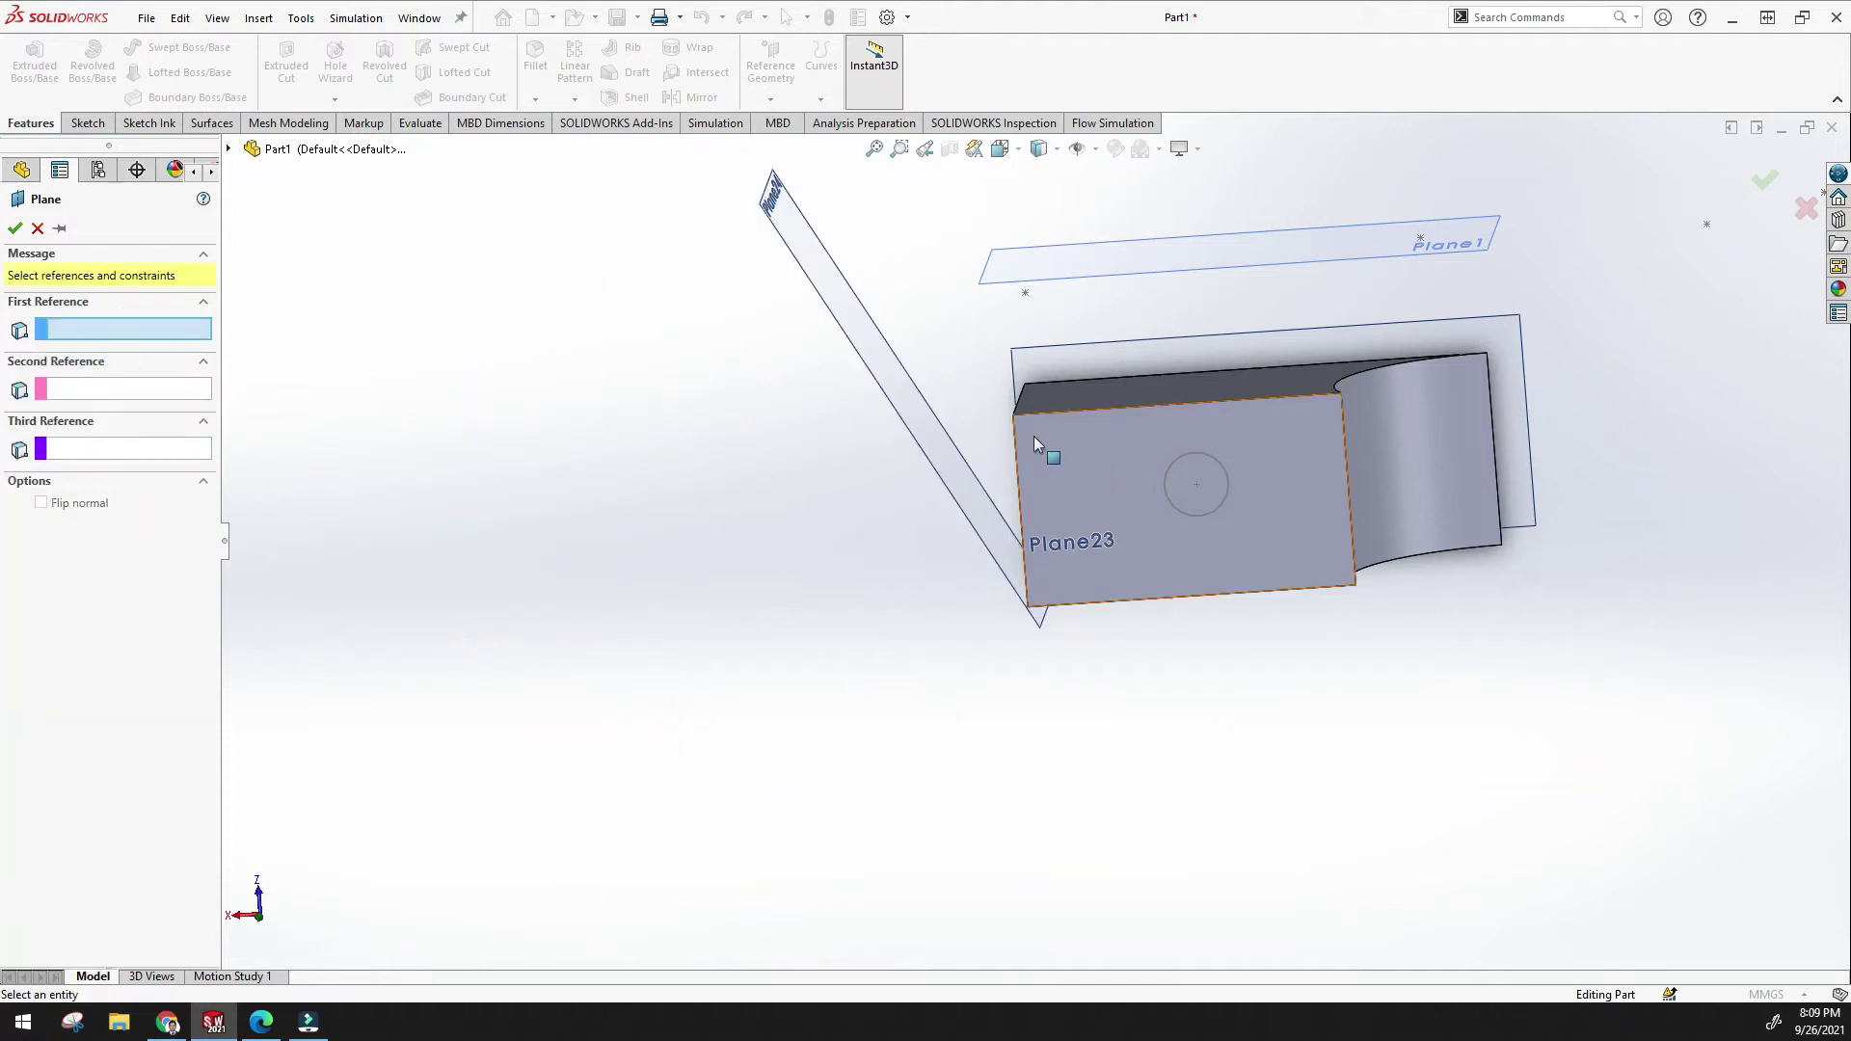
scroll(1008, 425, down, 5)
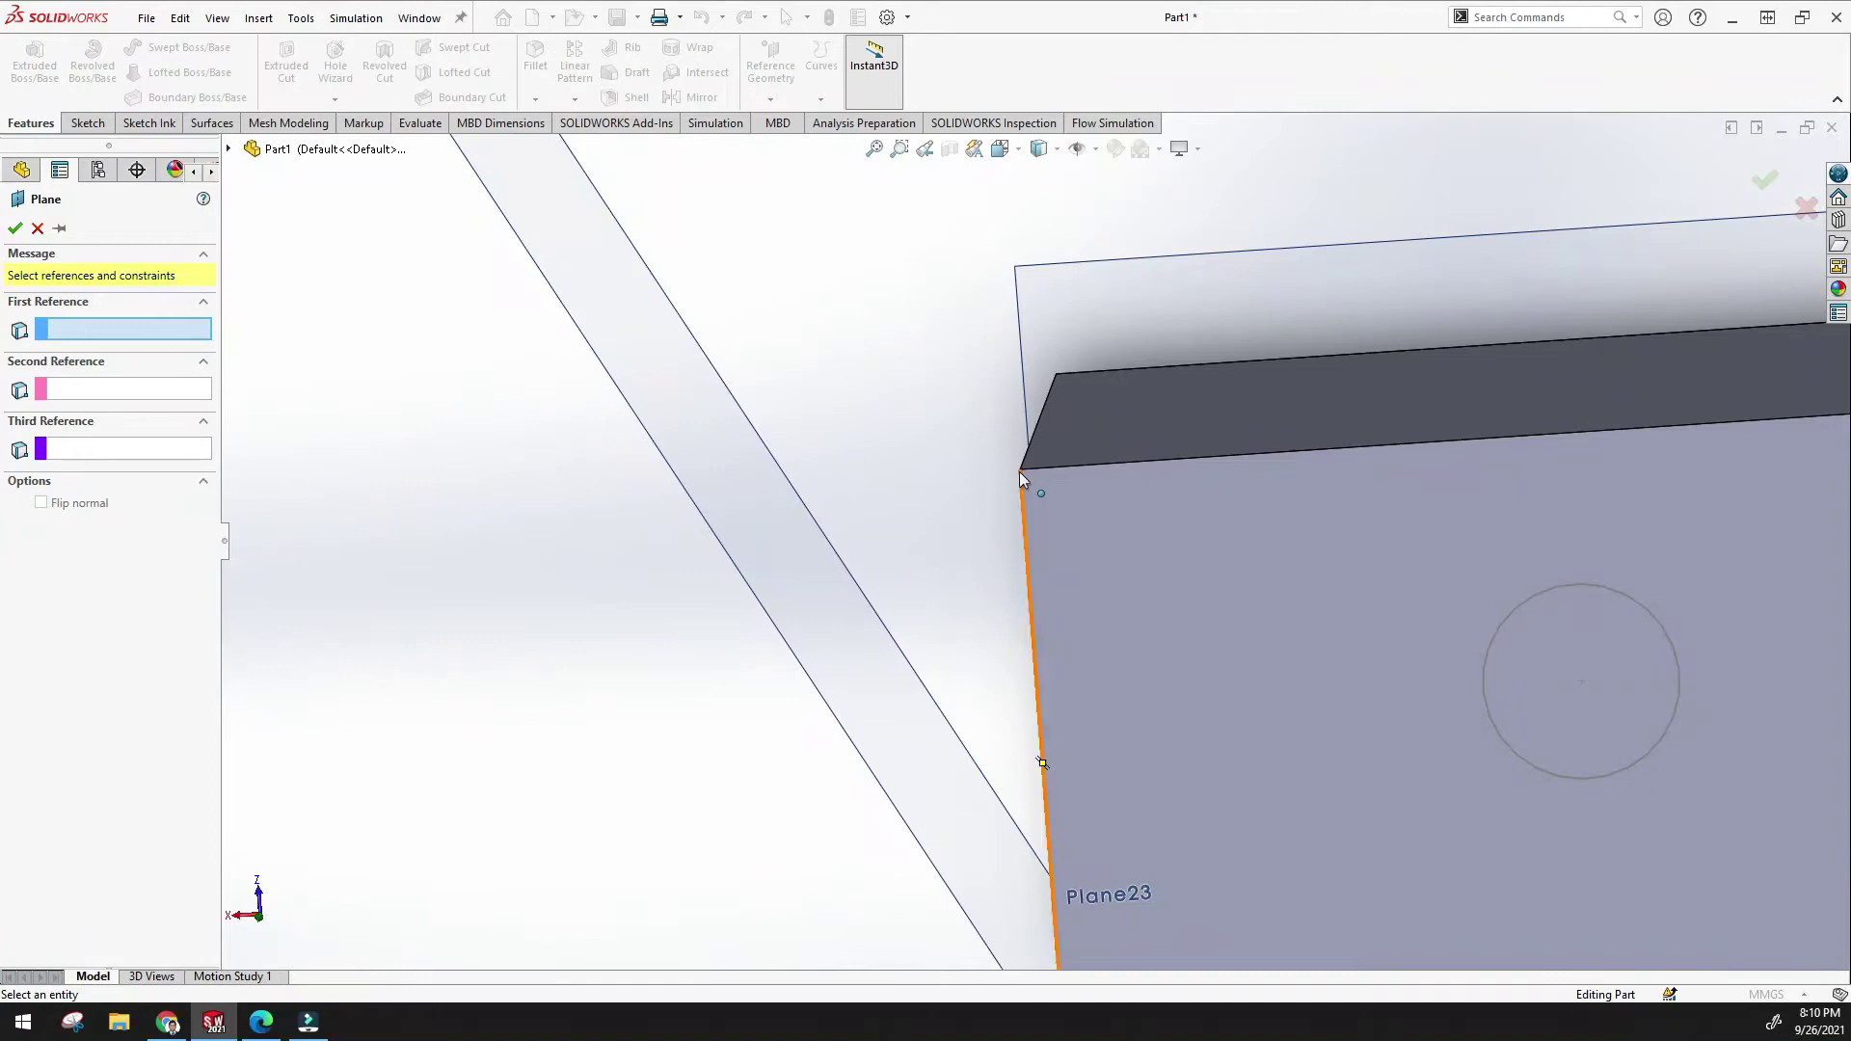
click(1019, 472)
scroll(993, 496, up, 5)
mouse_move(861, 590)
middle_down()
mouse_move(934, 475)
mouse_move(859, 665)
mouse_move(996, 757)
mouse_move(900, 575)
mouse_move(938, 459)
mouse_move(859, 553)
mouse_move(891, 516)
mouse_move(909, 612)
mouse_move(868, 649)
mouse_move(852, 541)
mouse_move(872, 575)
mouse_move(860, 602)
middle_up()
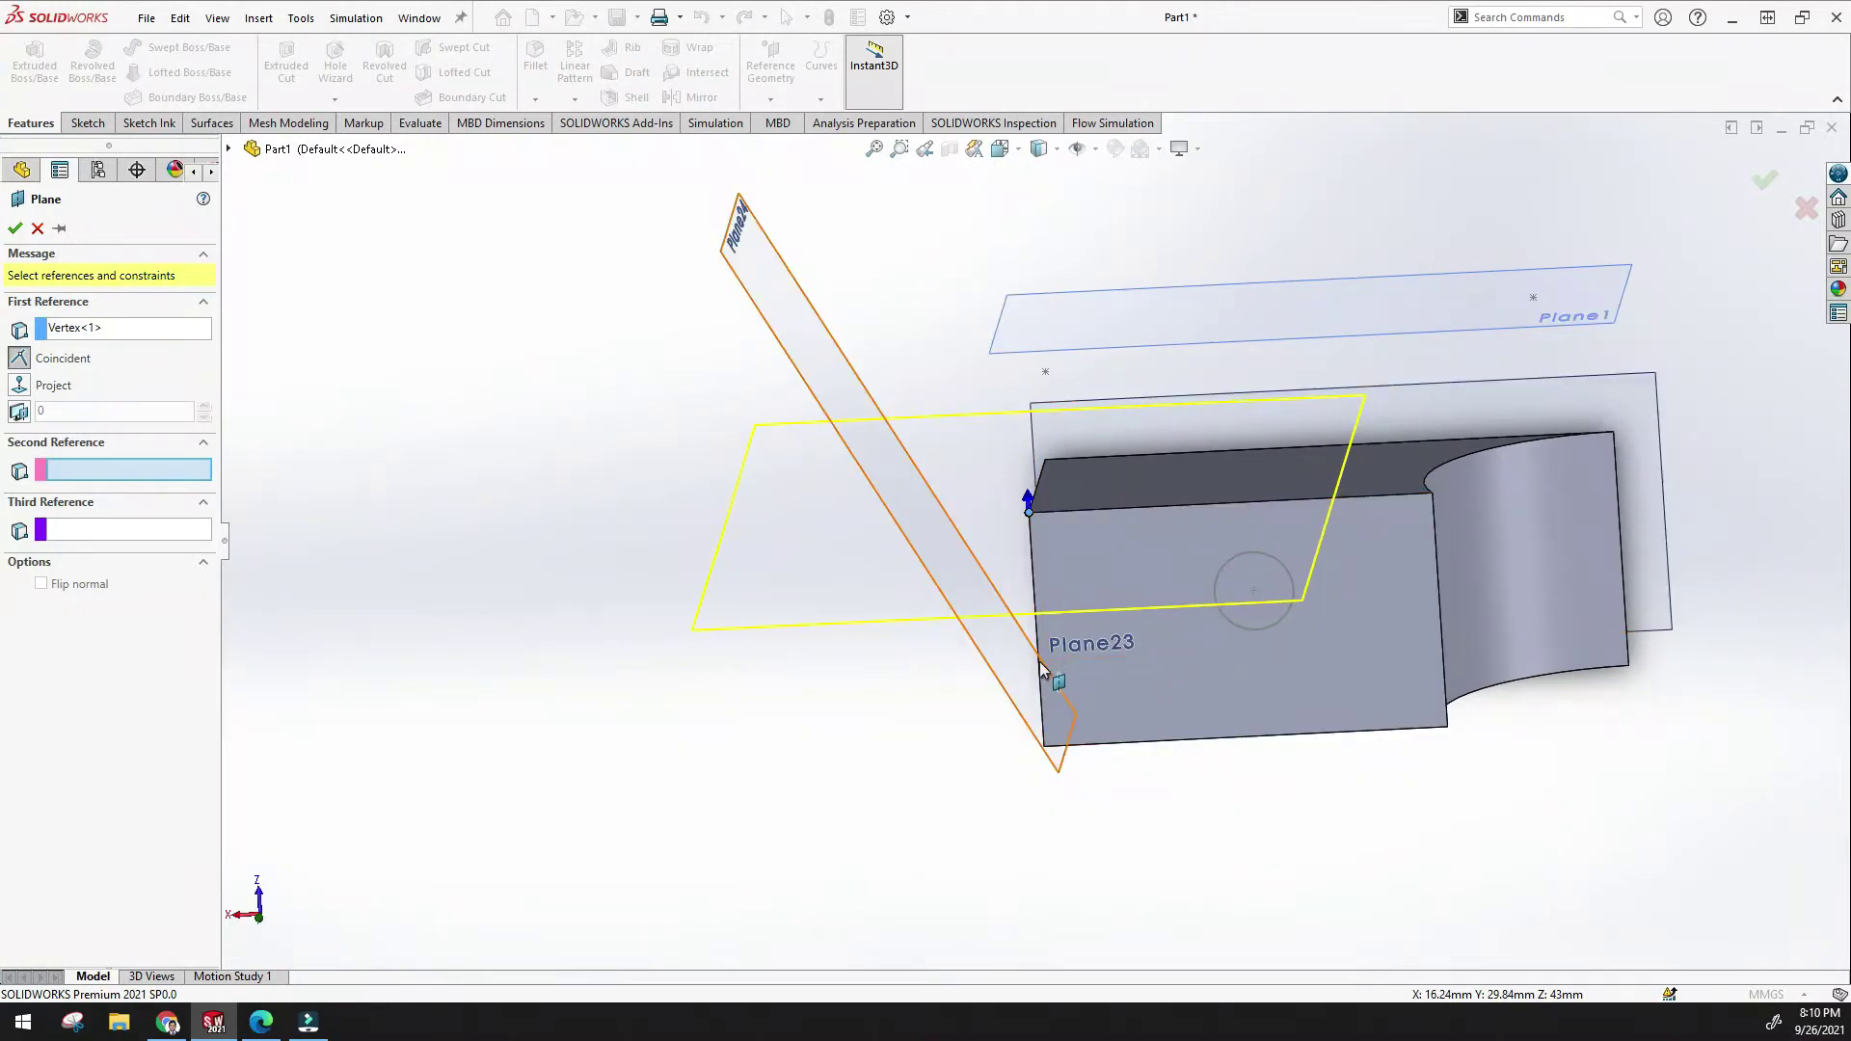
Try the vertical edge below the selected vertex as a perpendicular second reference, inspect the plane preview, and cancel the plane.
scroll(1037, 627, down, 4)
click(1045, 601)
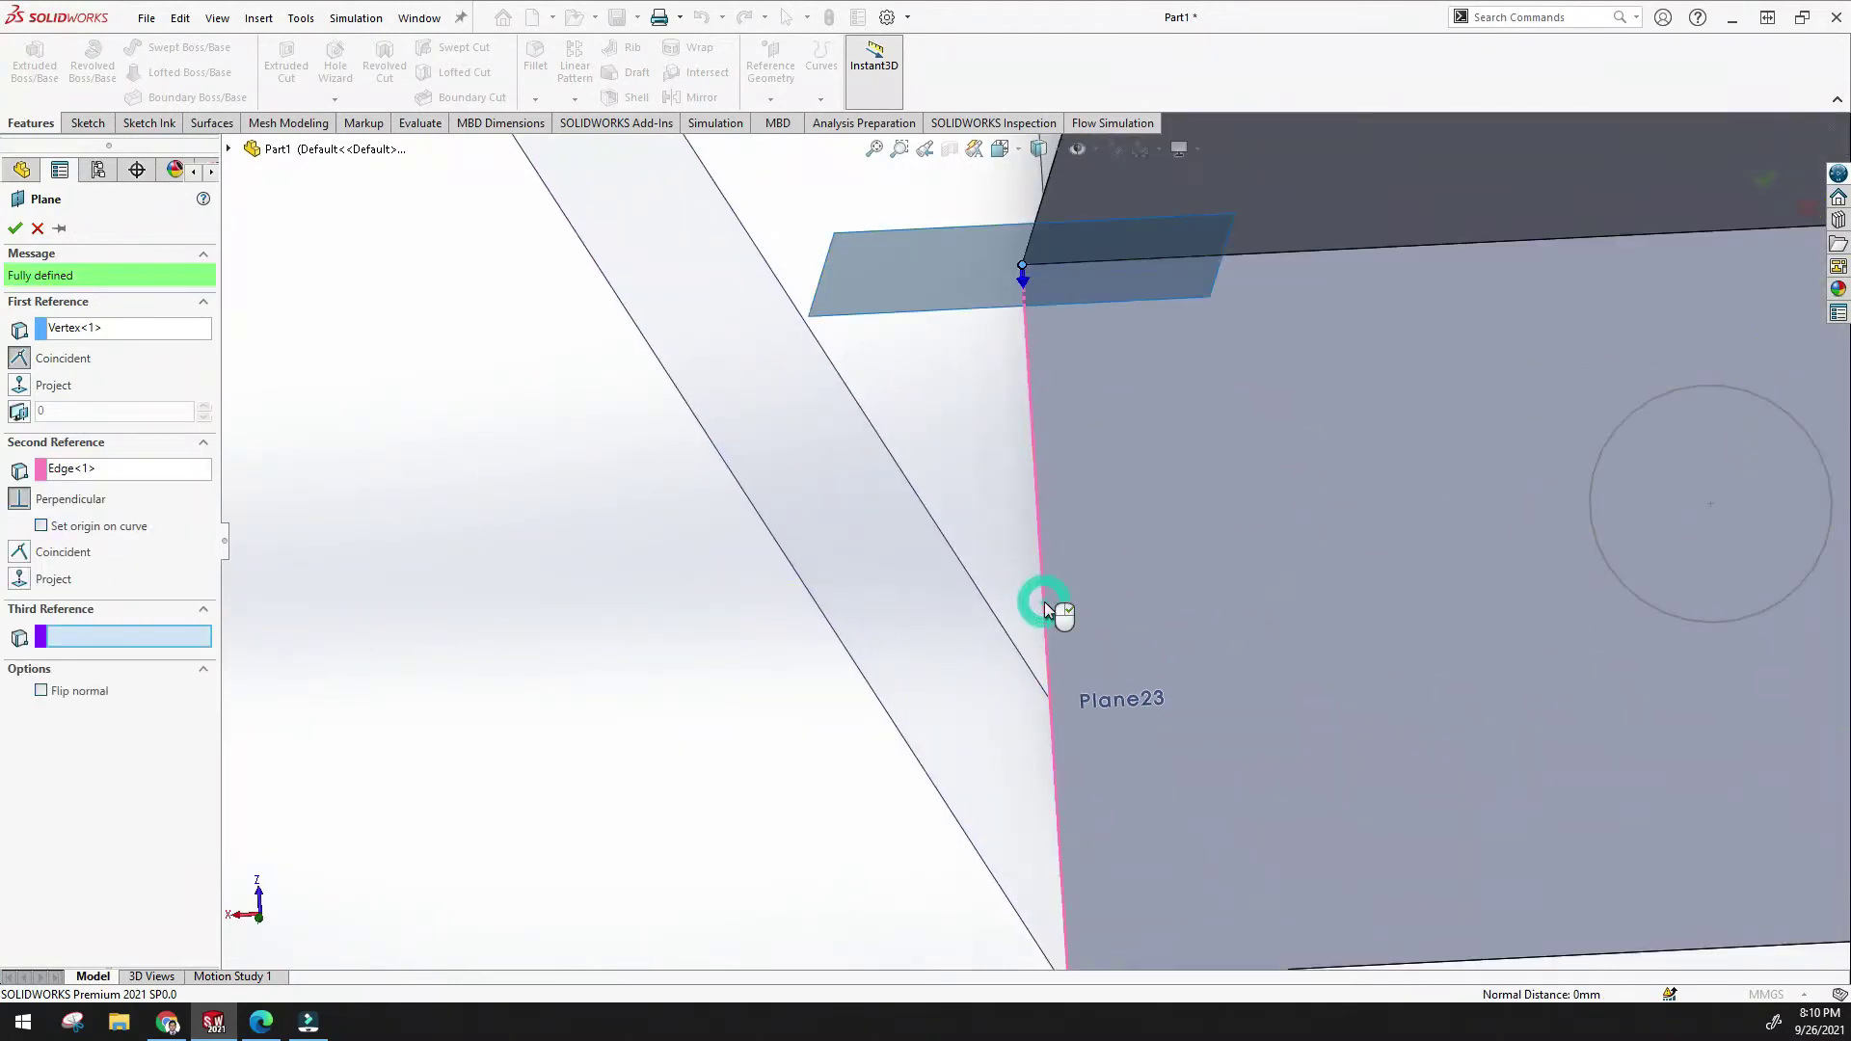
scroll(956, 577, up, 2)
mouse_move(956, 577)
middle_down()
mouse_move(979, 537)
mouse_move(1033, 554)
mouse_move(964, 569)
middle_up()
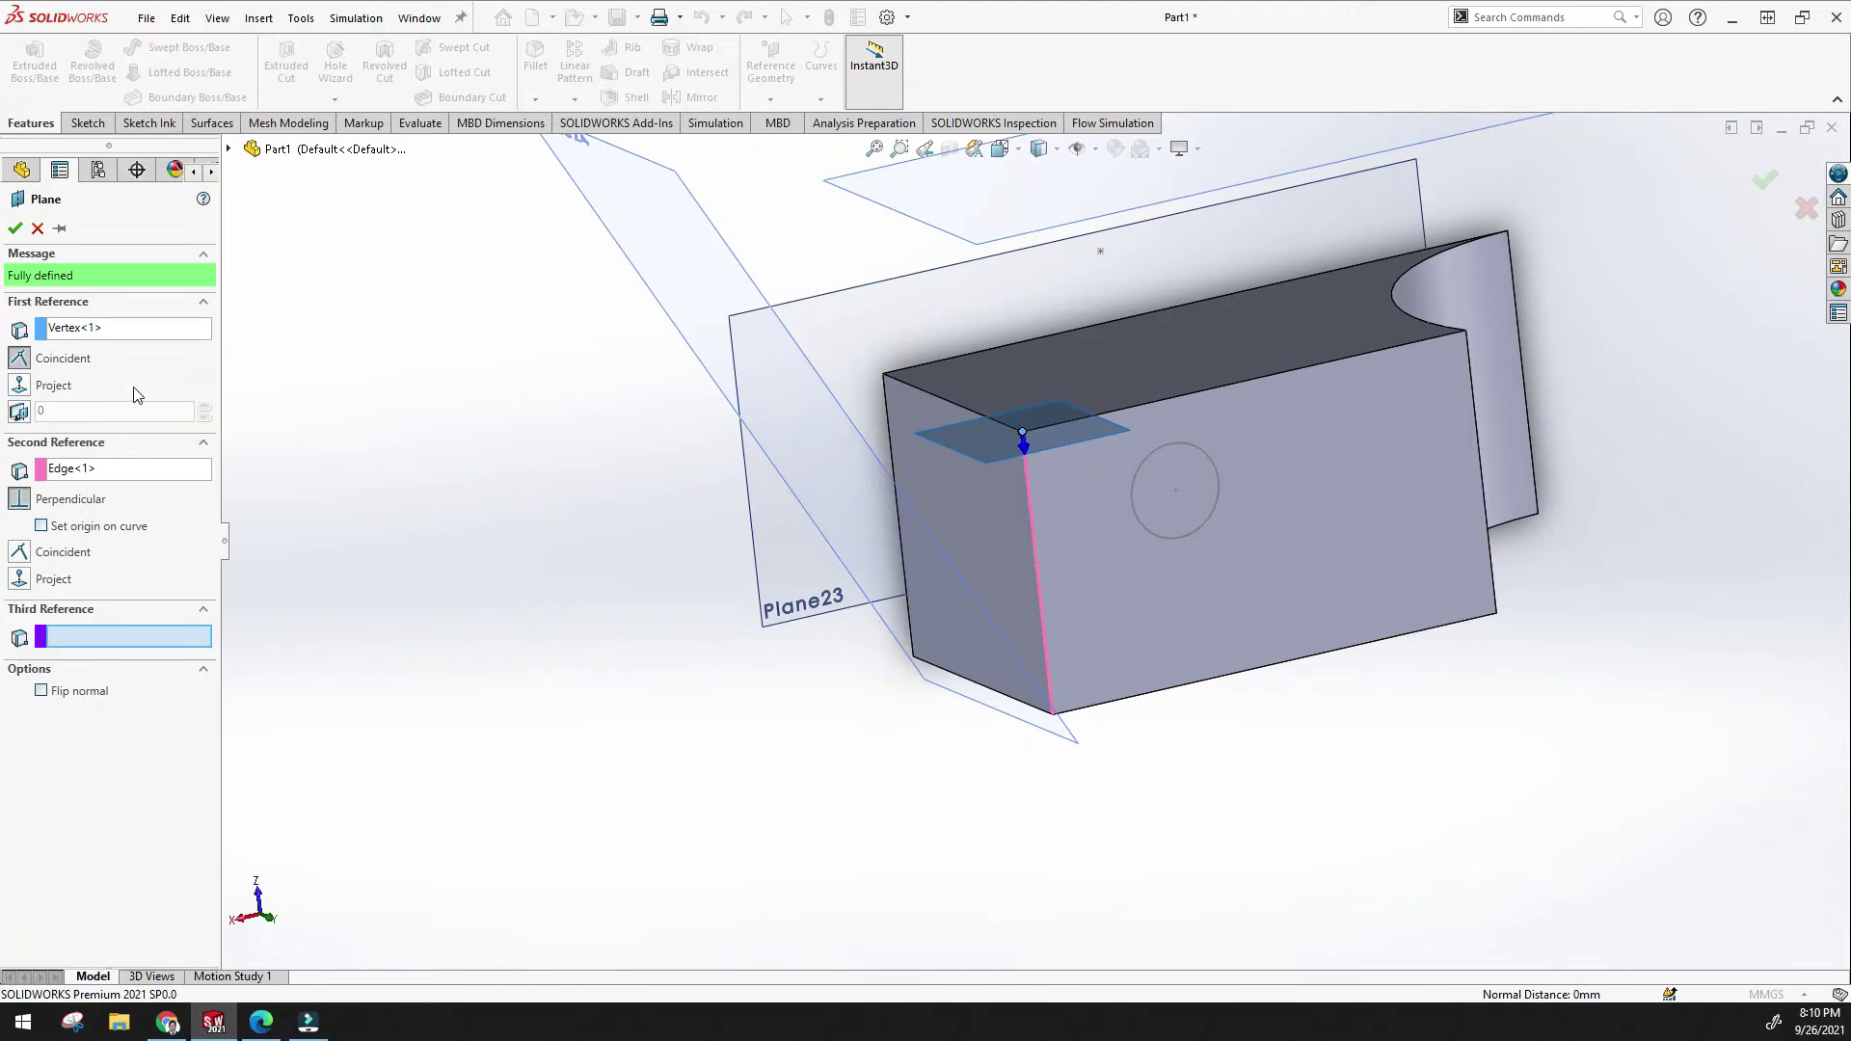
scroll(1074, 476, down, 3)
middle_drag(1074, 478, 1004, 596)
click(42, 691)
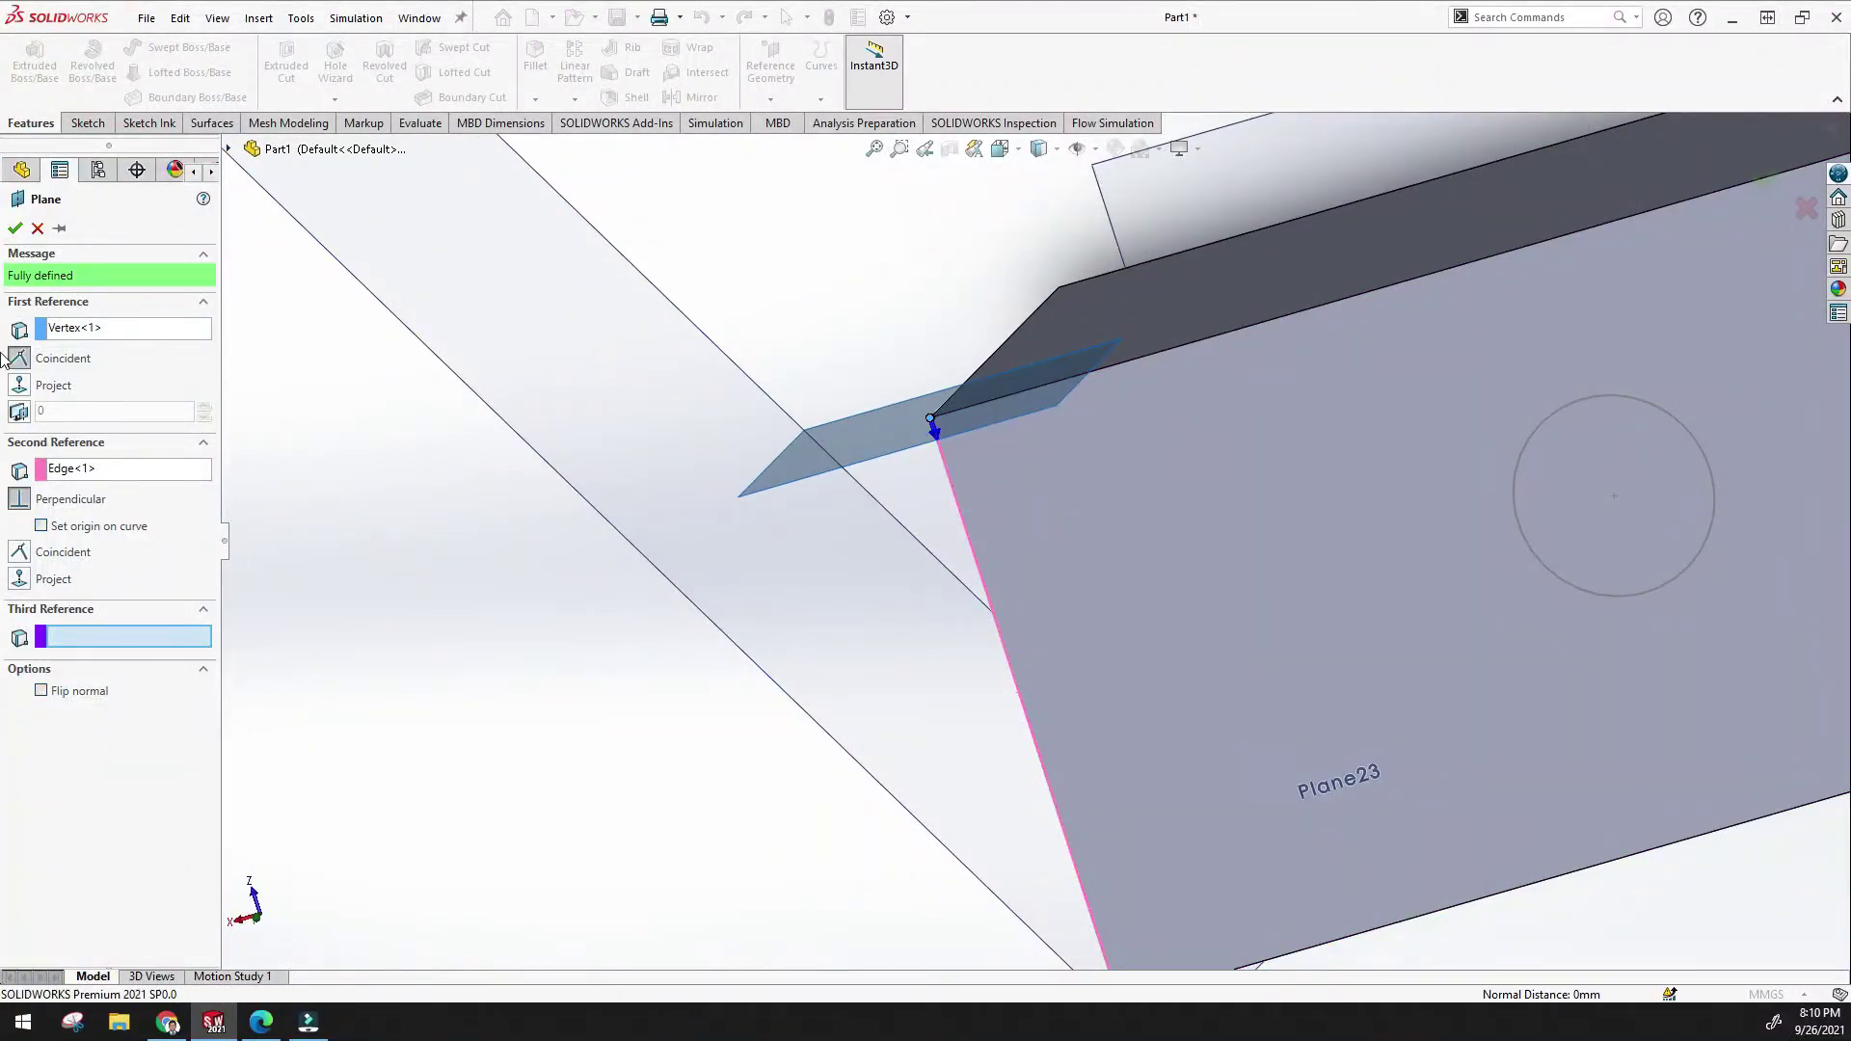
click(35, 231)
click(873, 149)
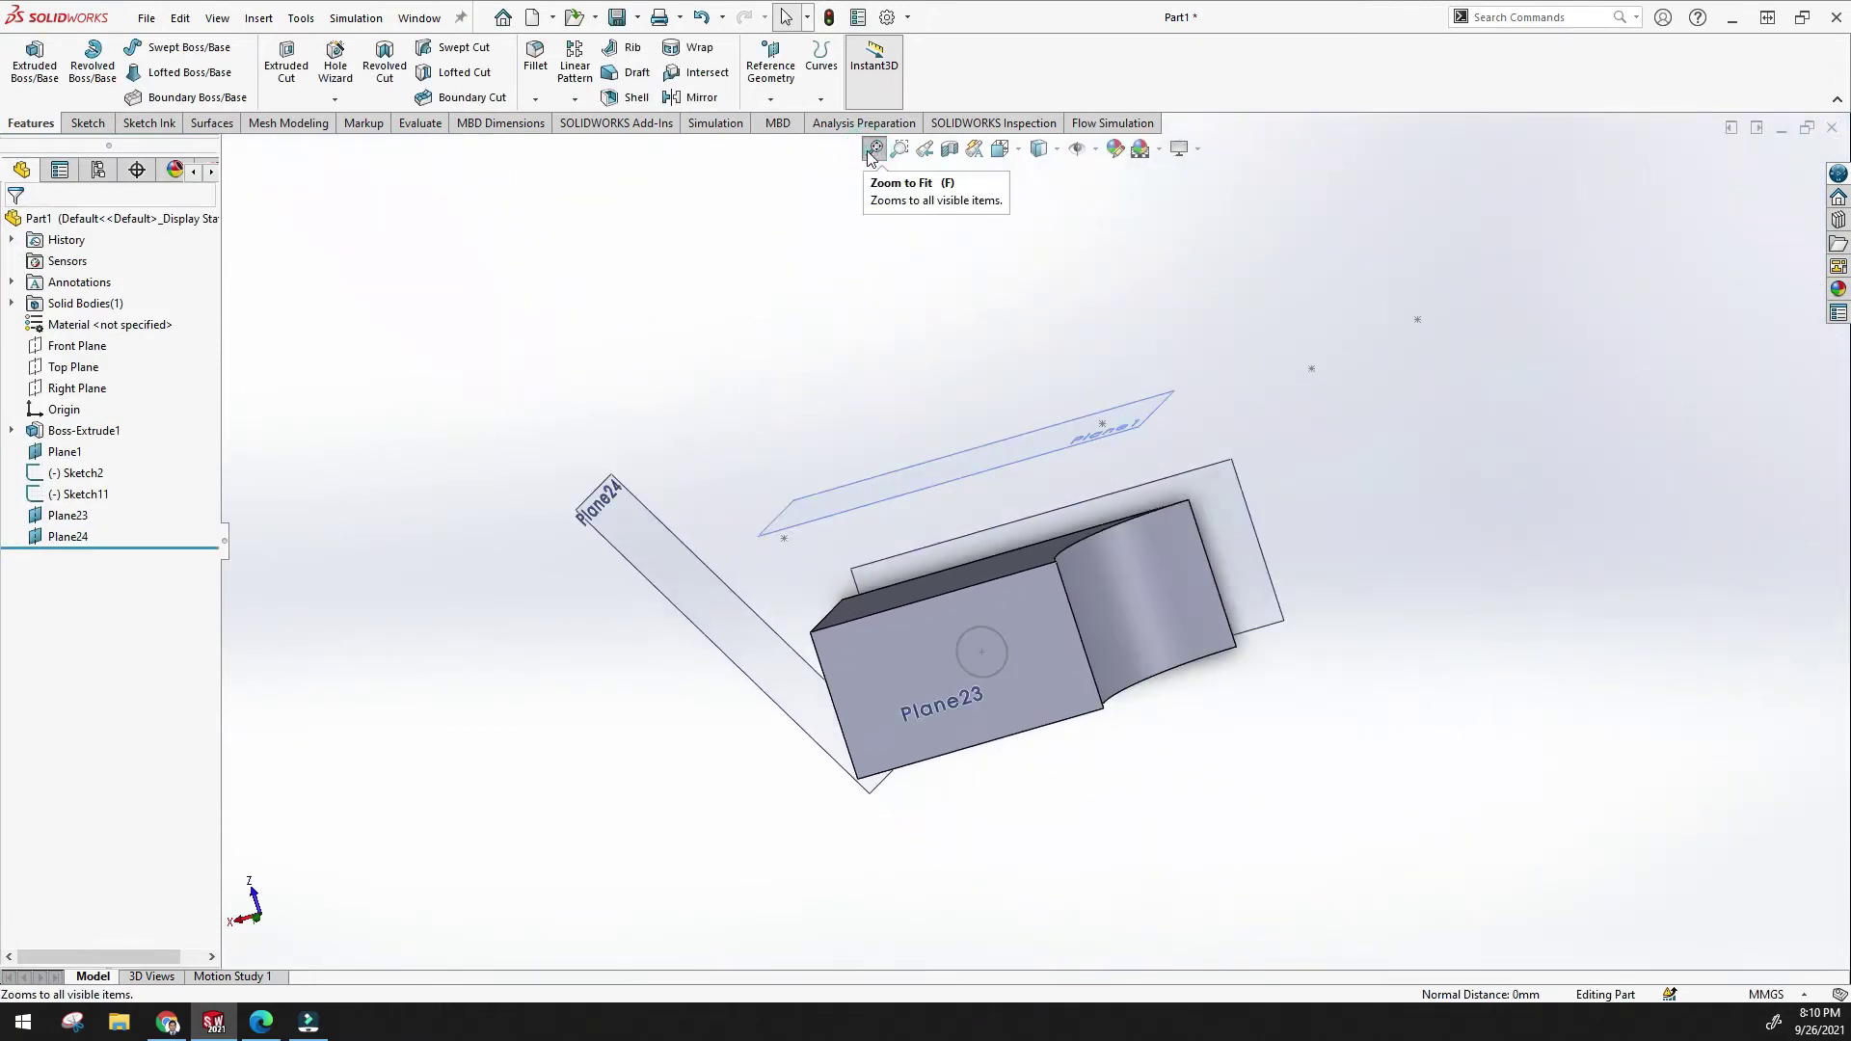
Delete the angled reference plane Plane24 from the part.
click(770, 100)
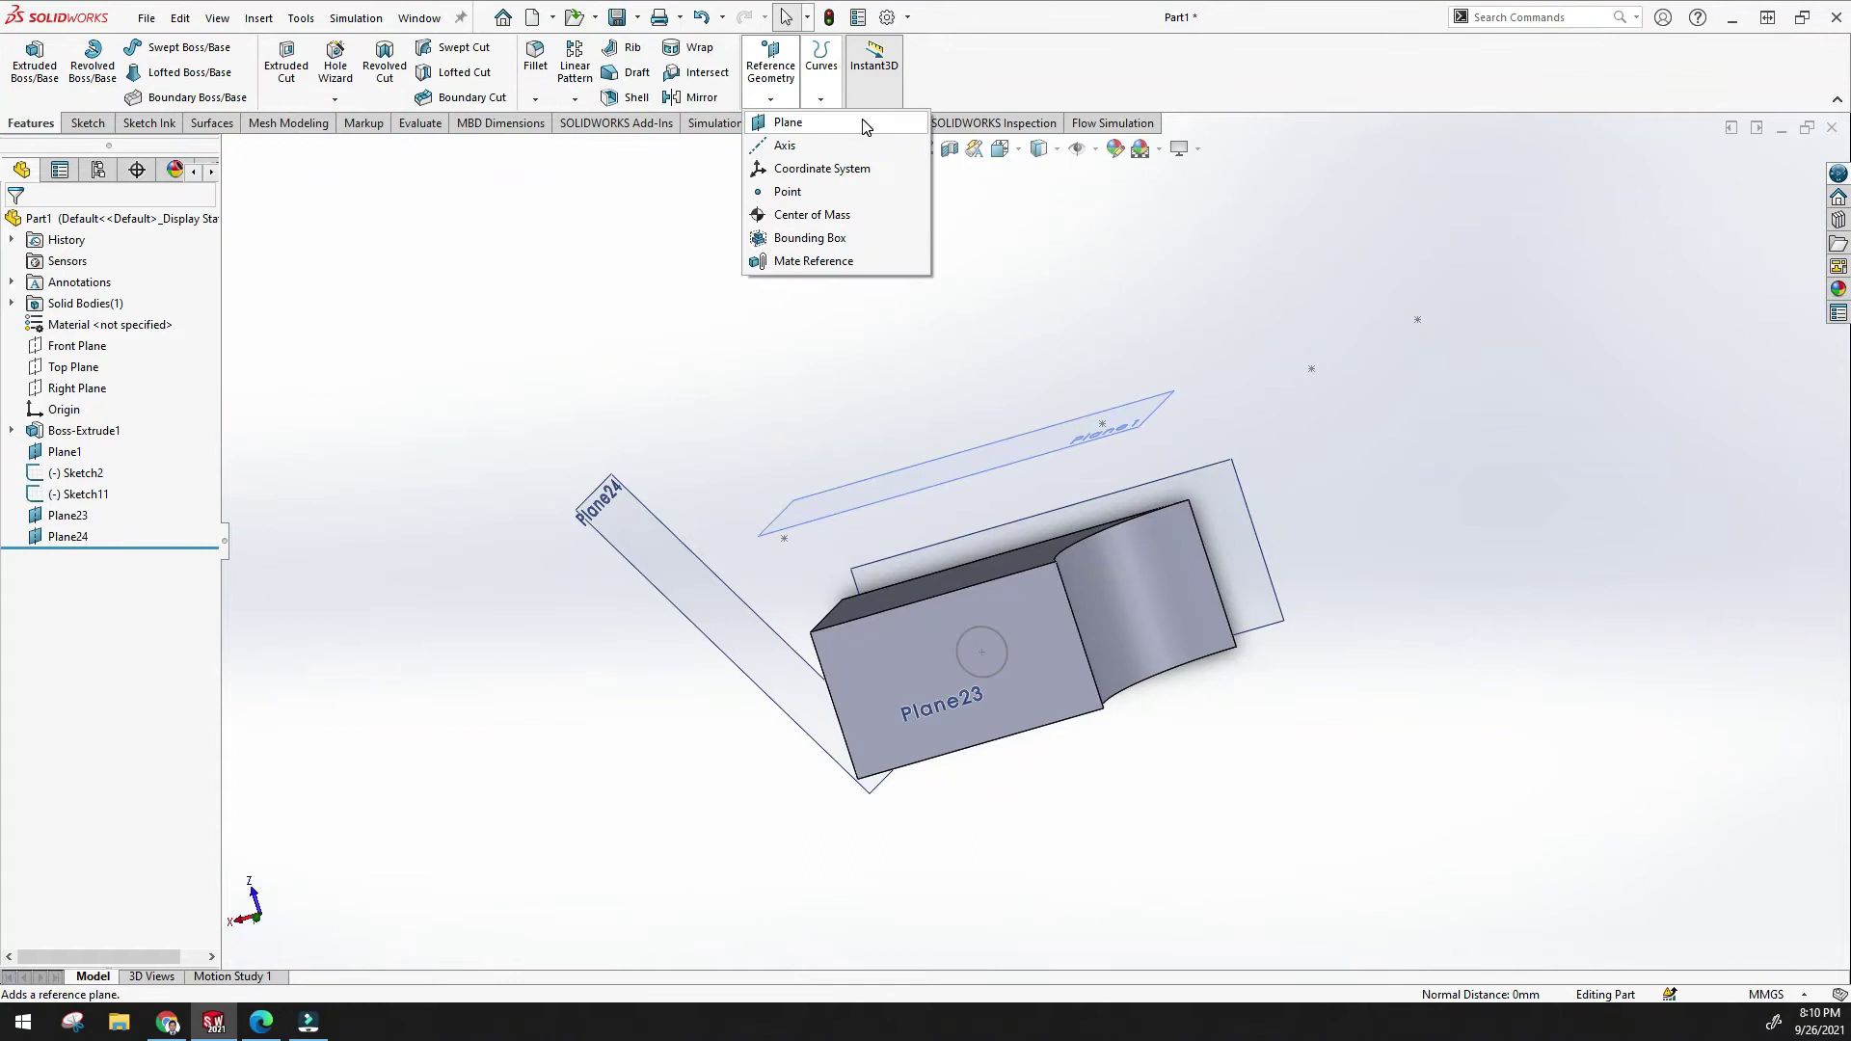
click(67, 537)
right_click(55, 538)
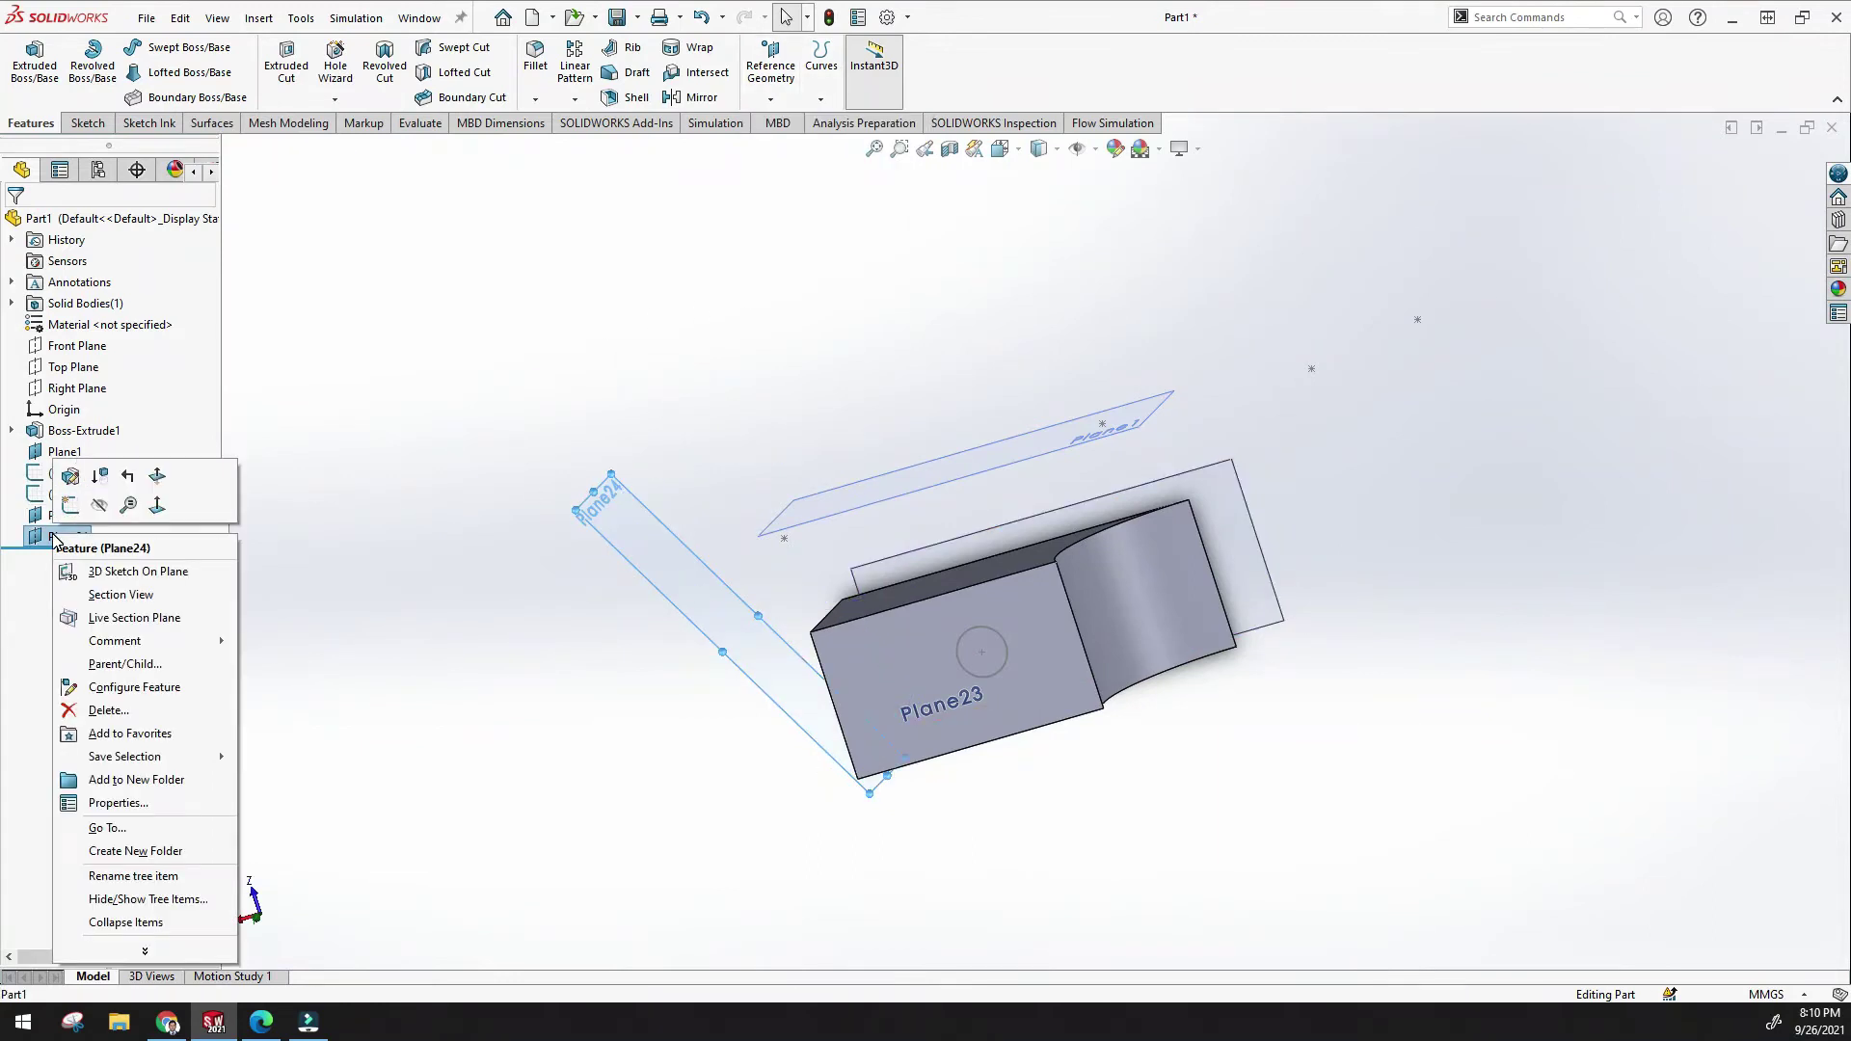
click(108, 710)
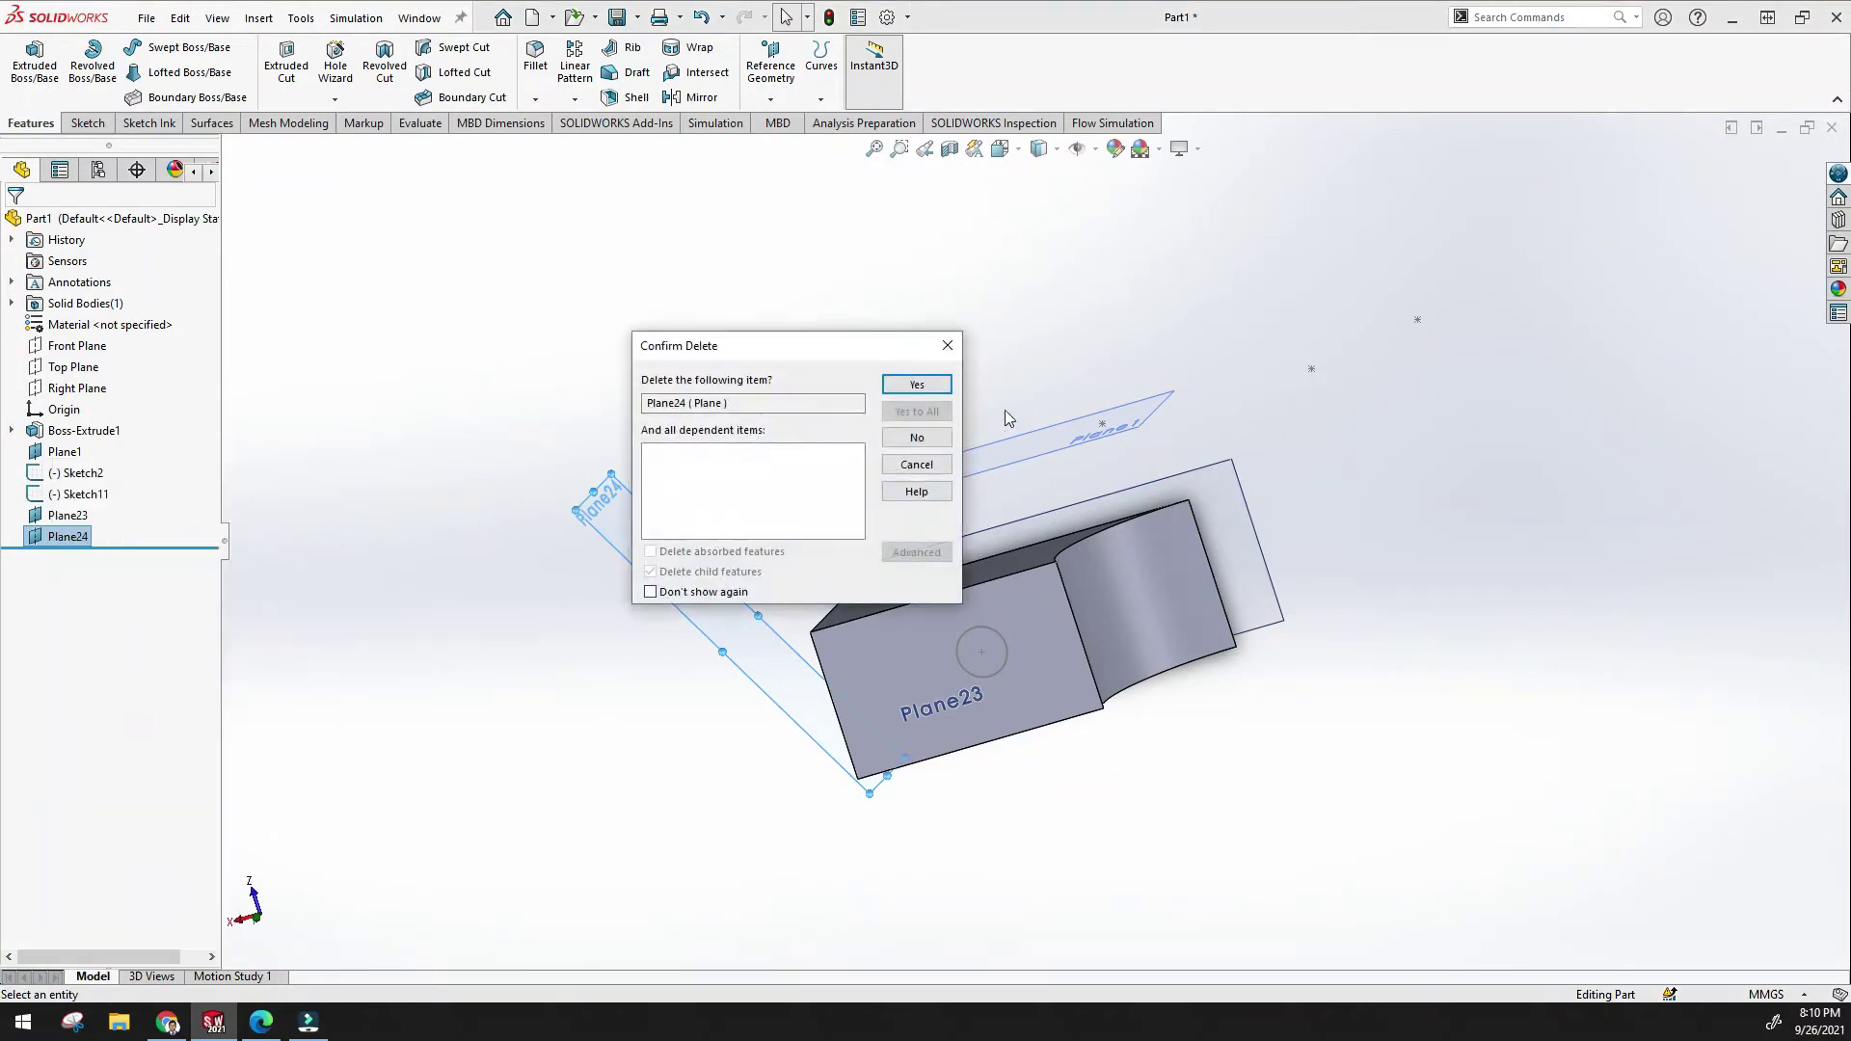
click(939, 390)
Delete the reference plane Plane23 beside the block.
middle_drag(942, 248, 1162, 338)
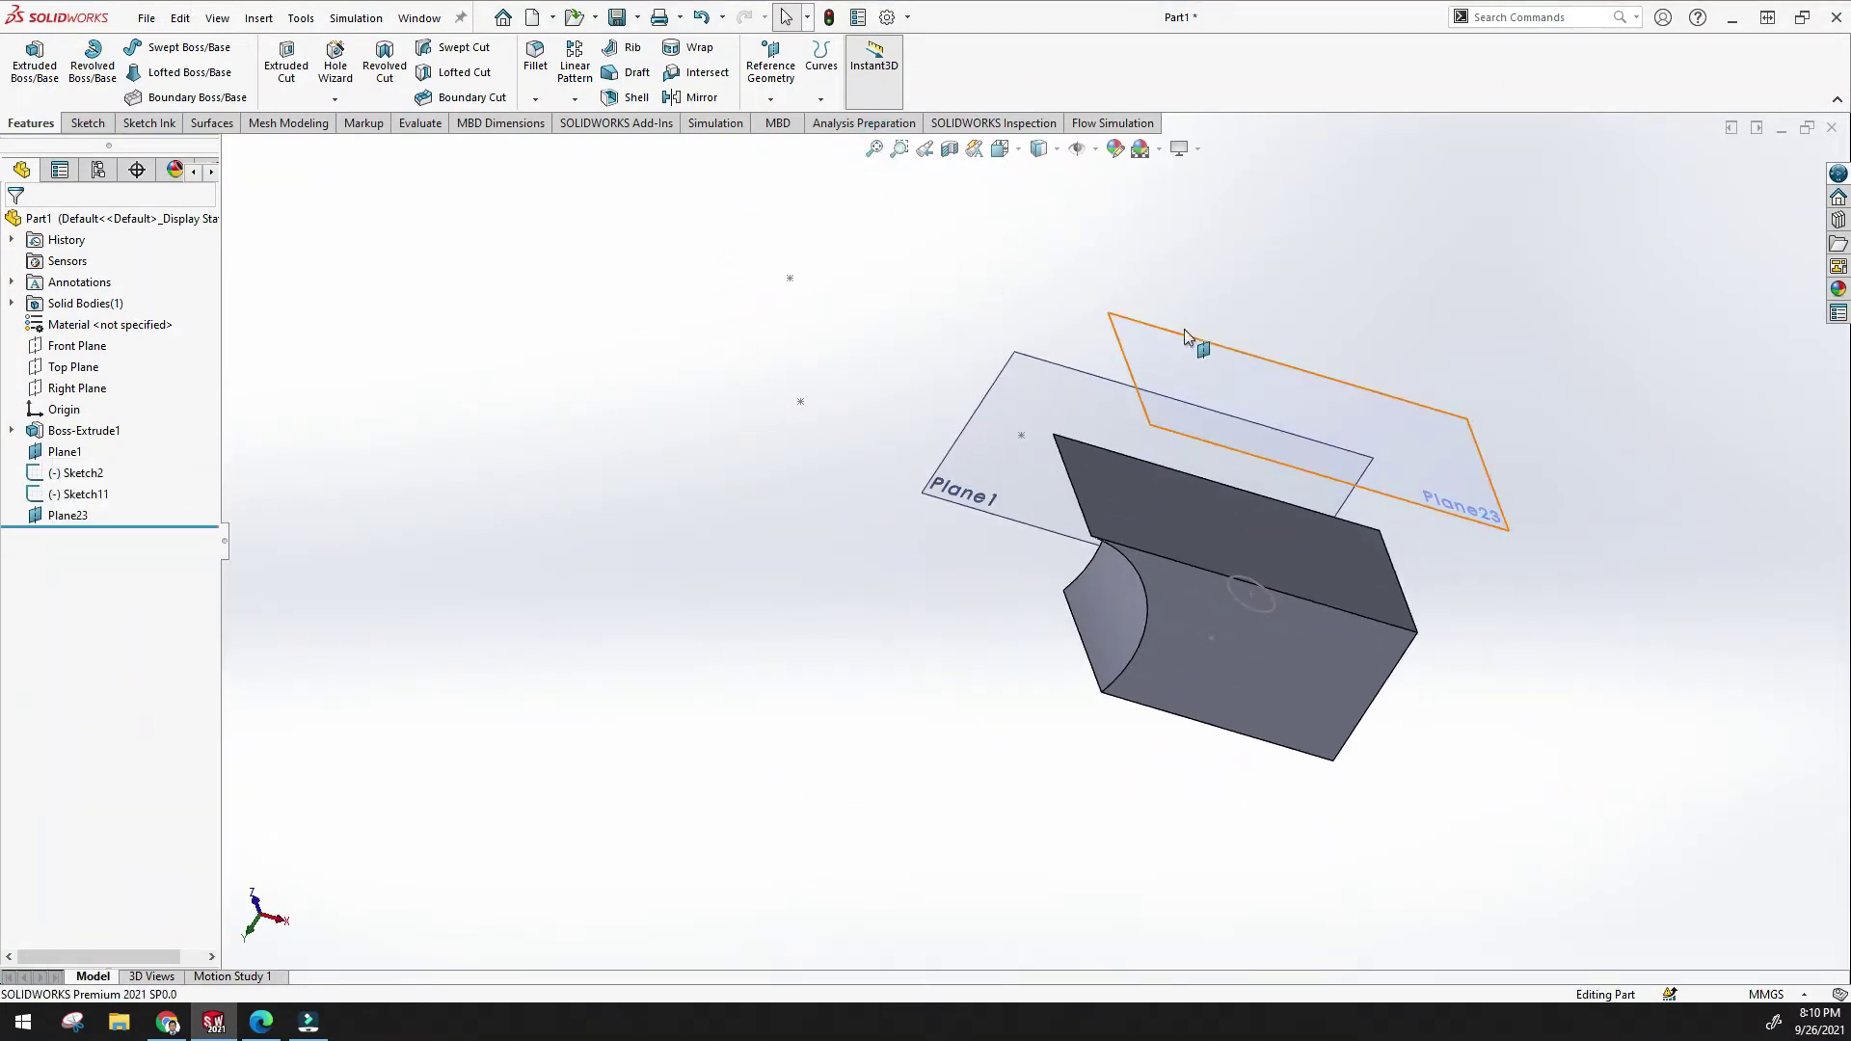
click(1347, 418)
right_click(1347, 417)
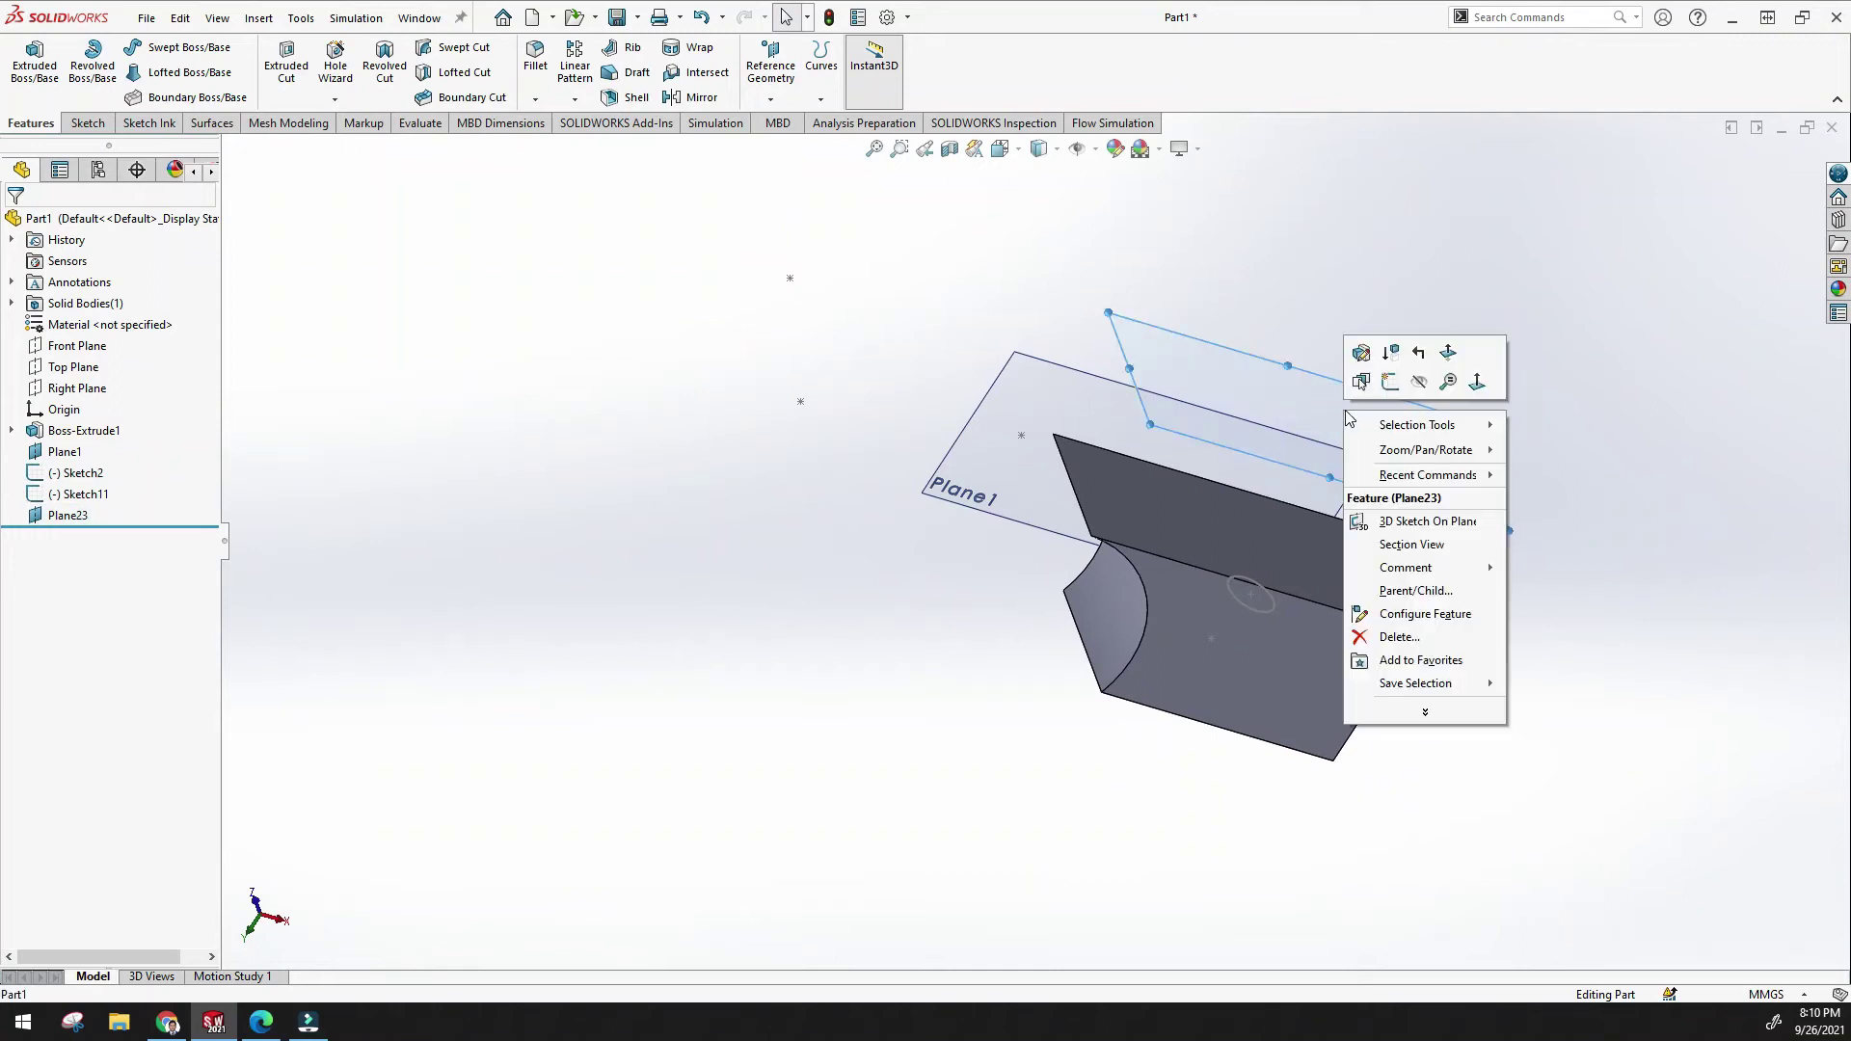
click(1399, 636)
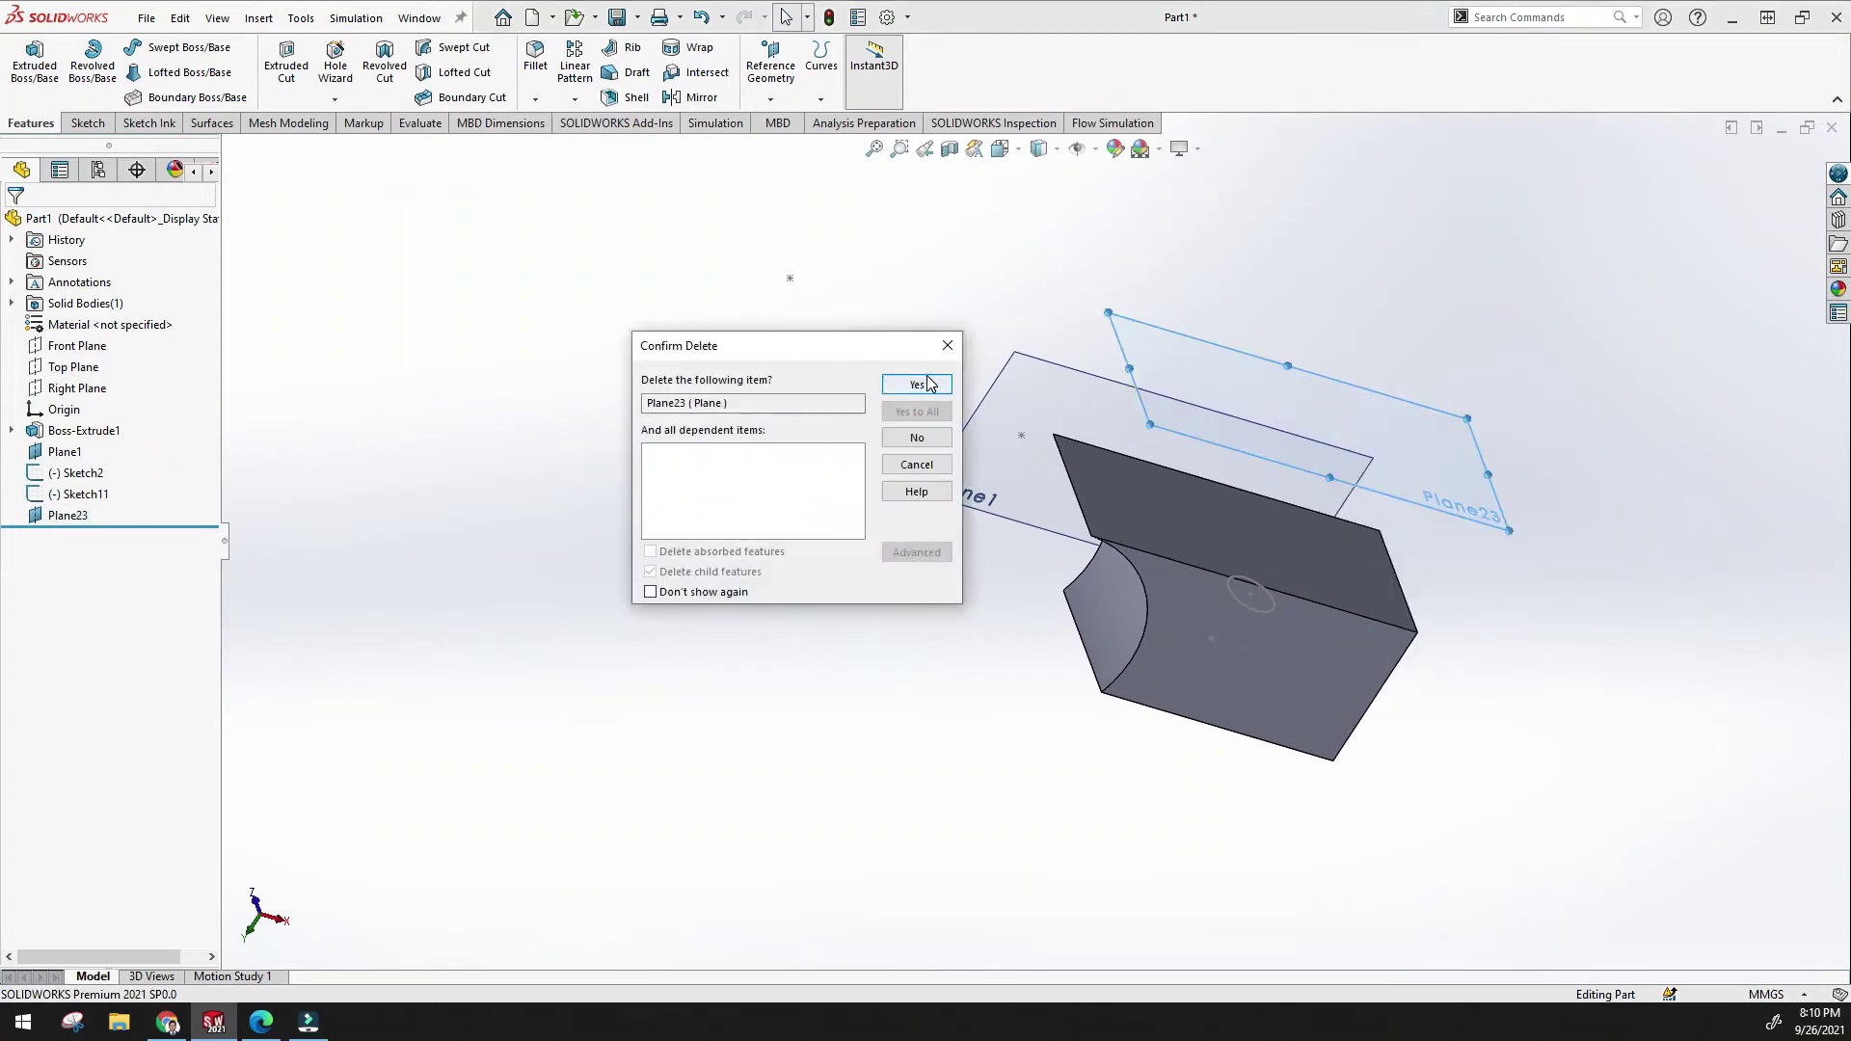
click(926, 384)
click(884, 144)
Start a reference axis from the block's concave cylindrical end face and examine its preview.
middle_drag(808, 214, 708, 515)
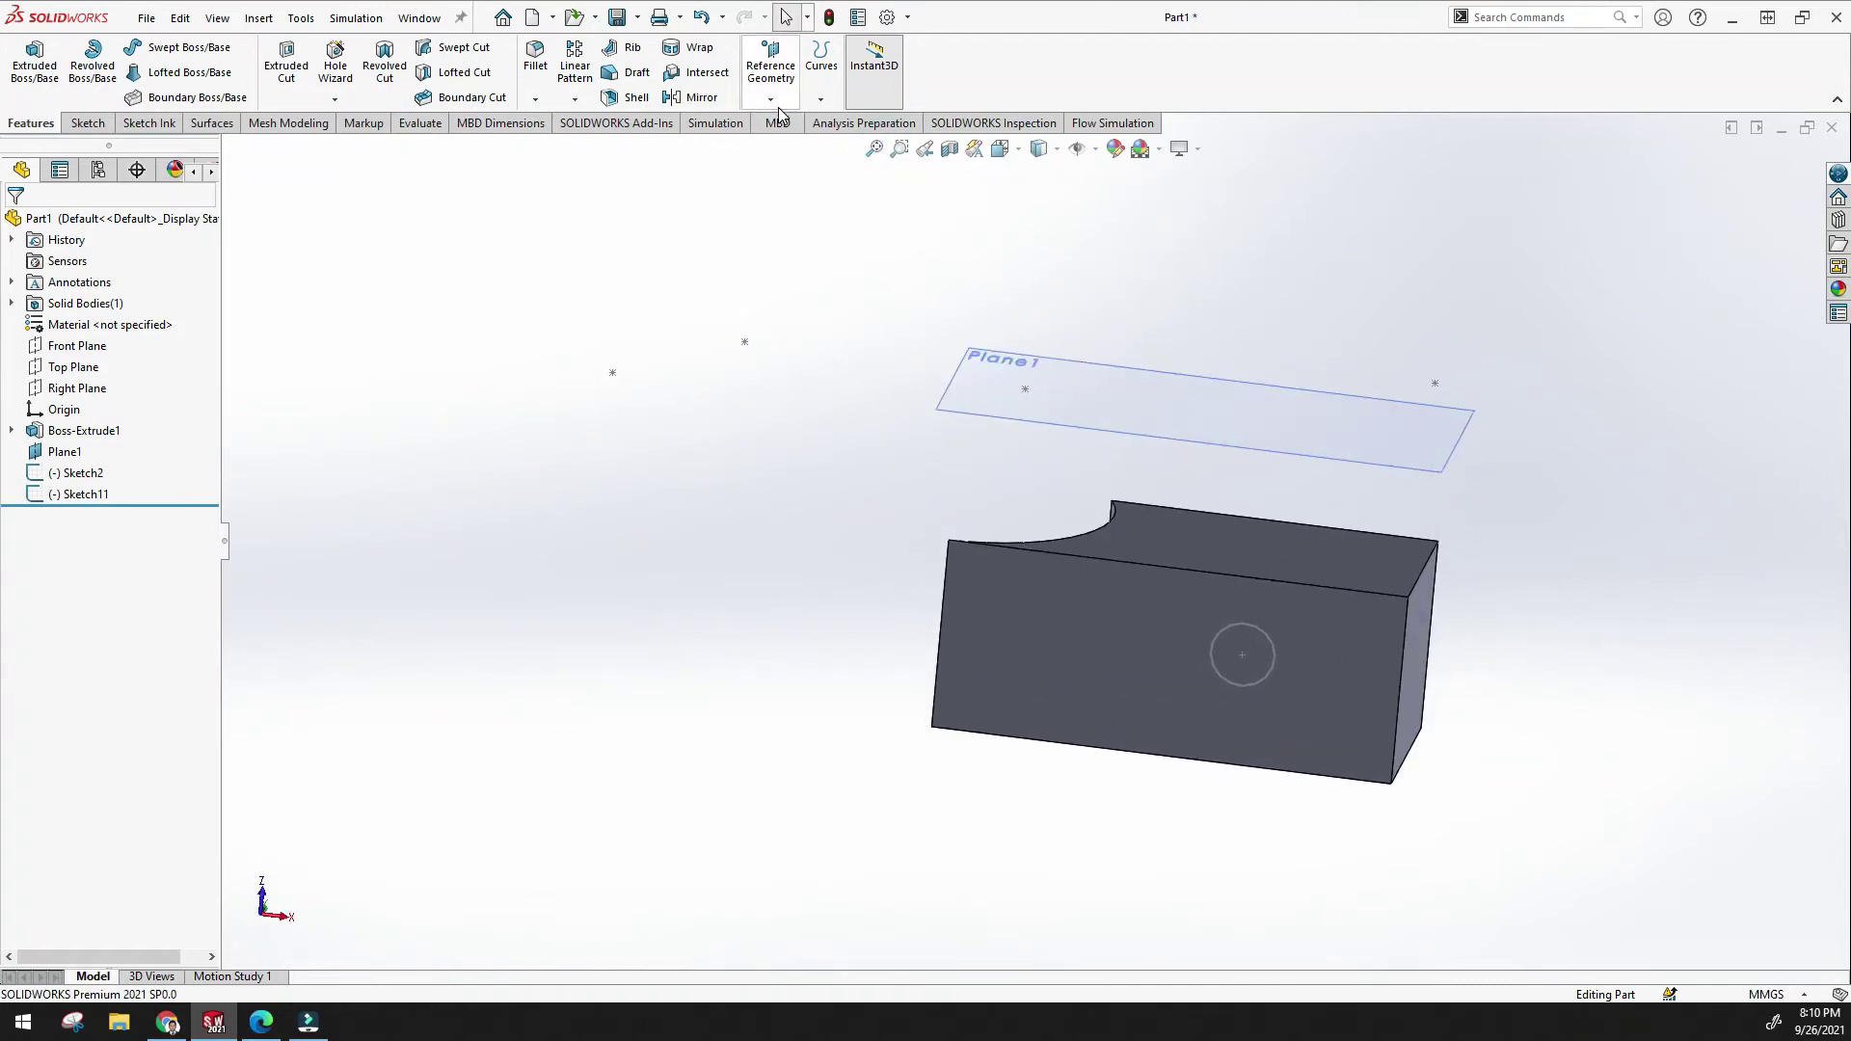
click(771, 69)
click(788, 148)
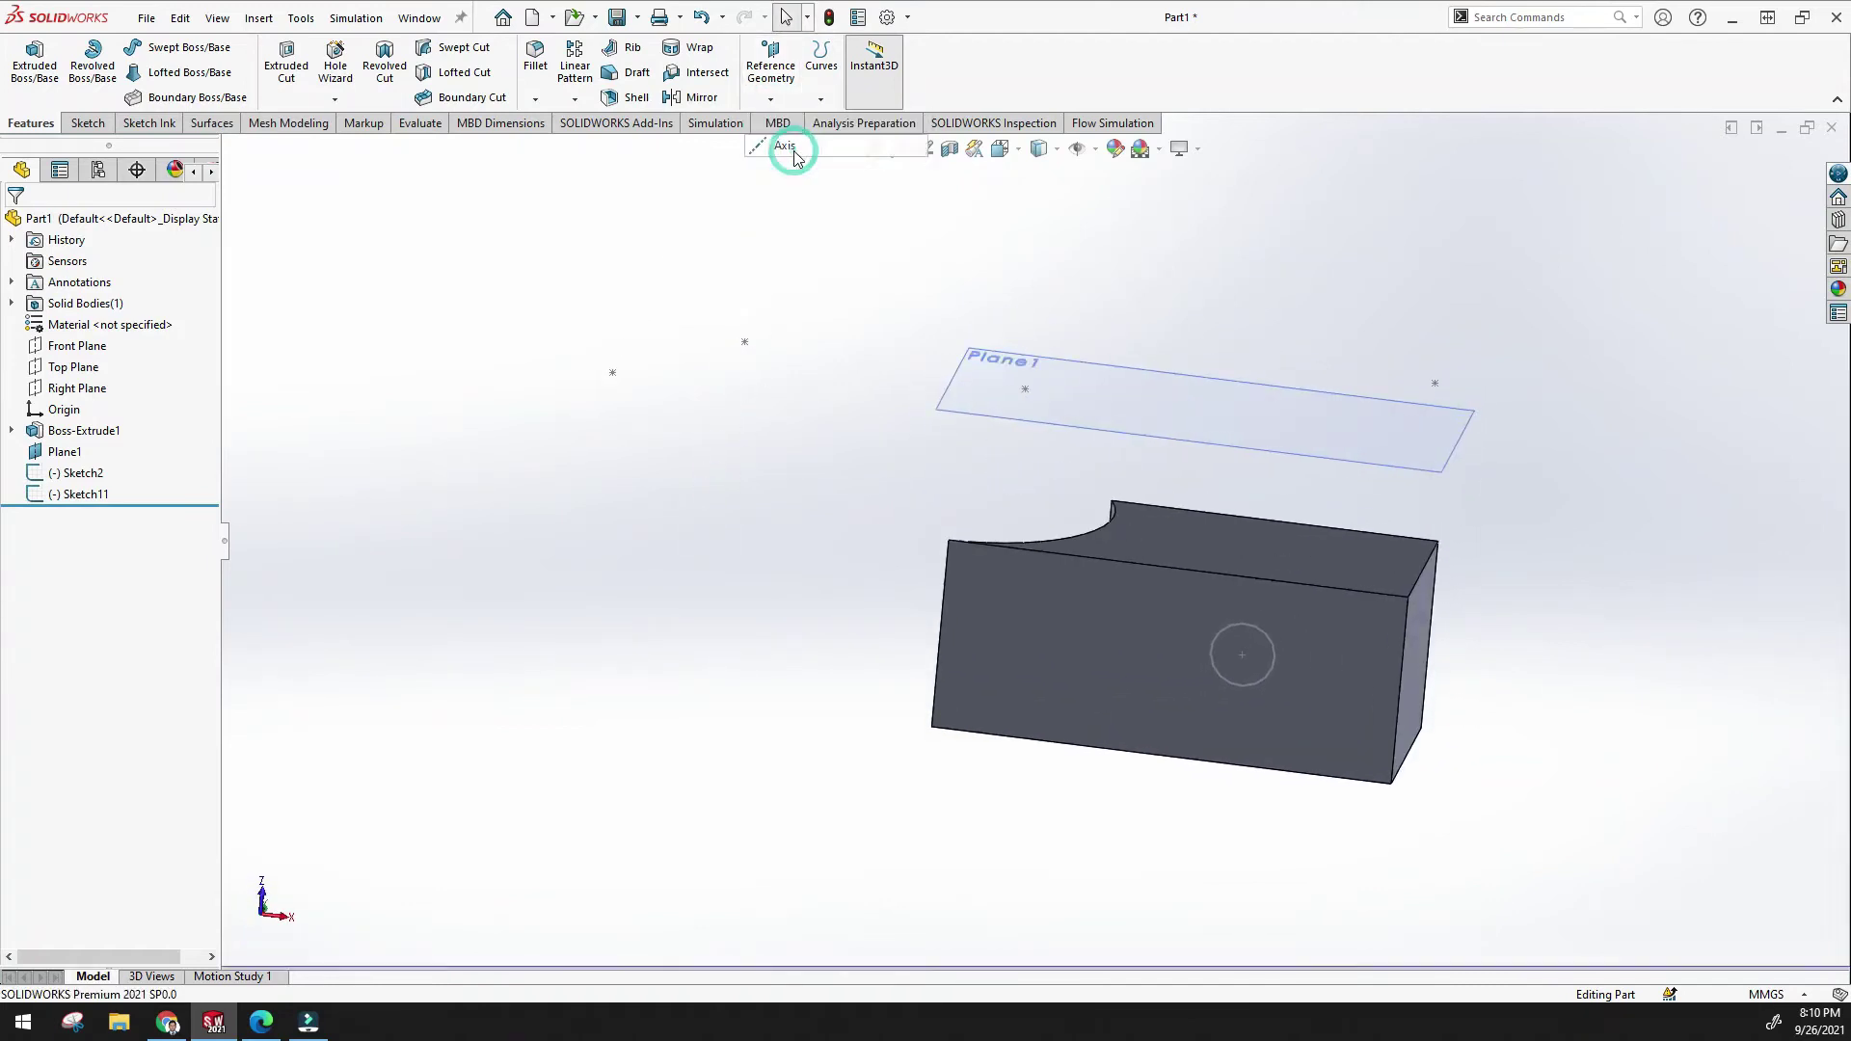
middle_drag(713, 361, 694, 415)
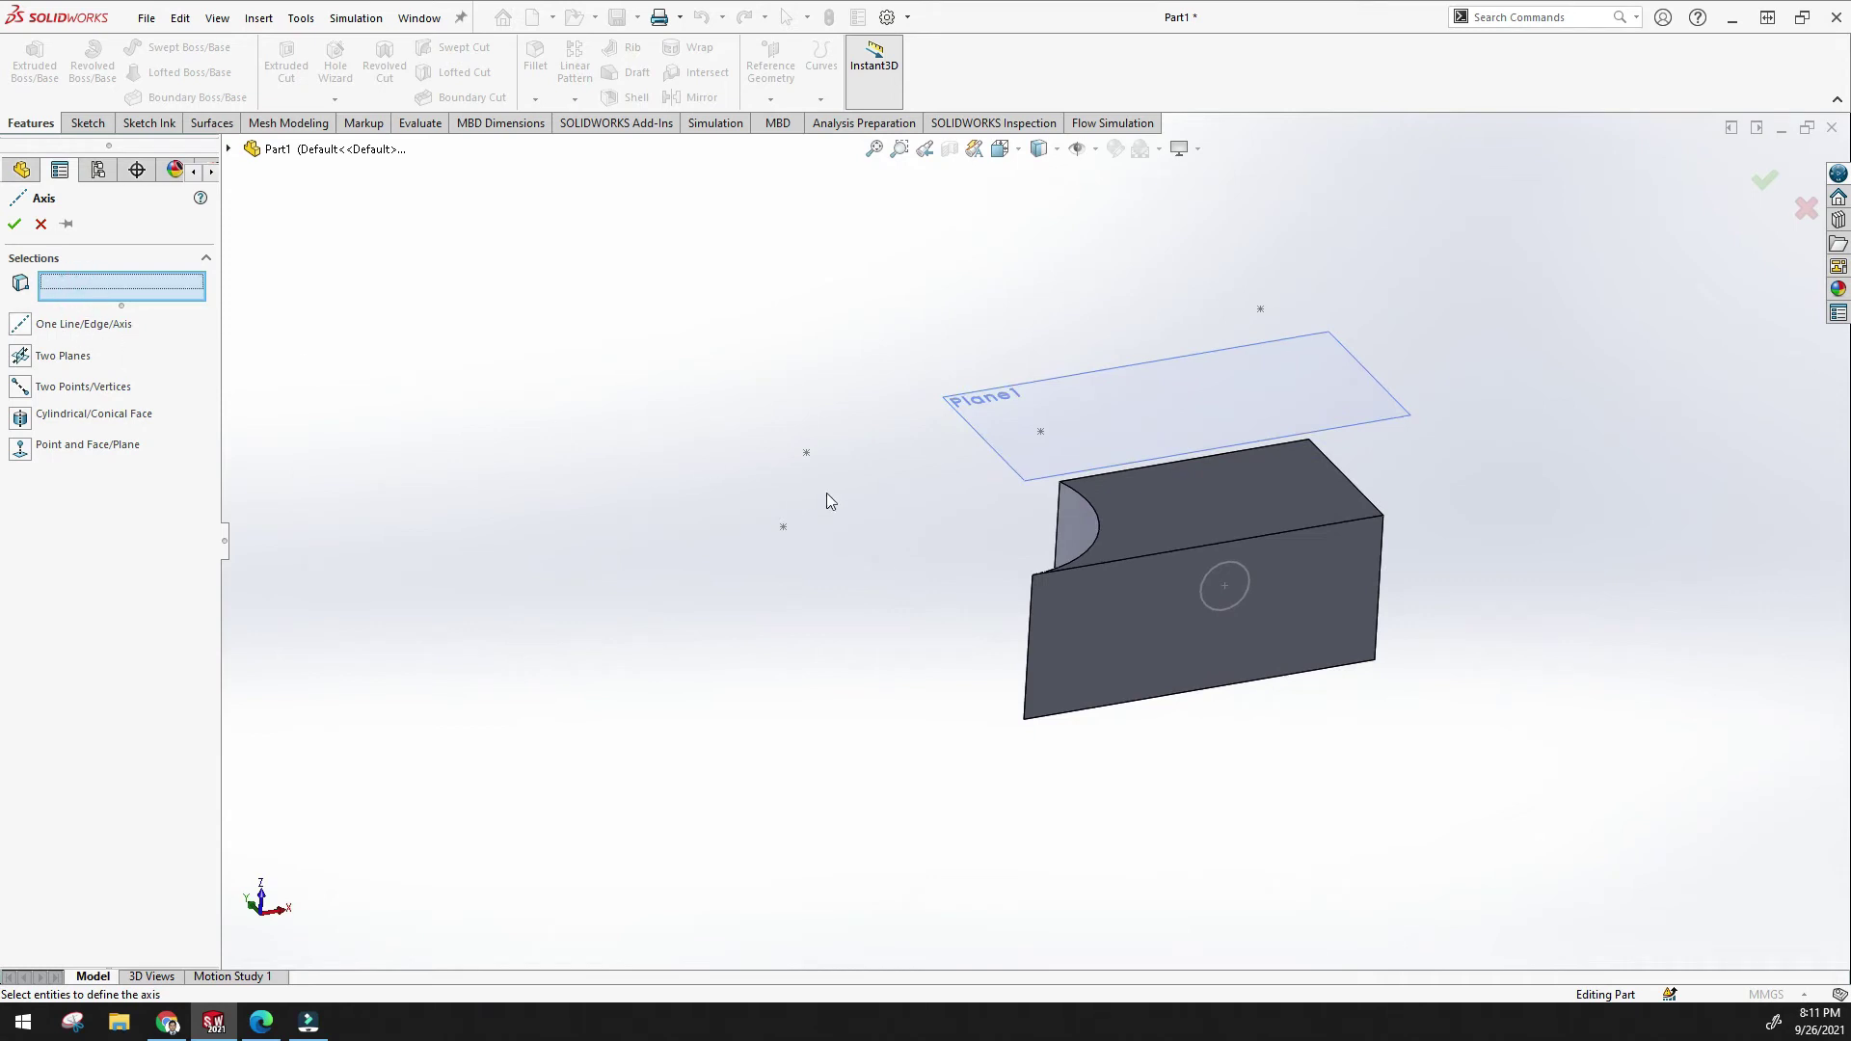
click(1083, 533)
middle_drag(908, 522, 910, 623)
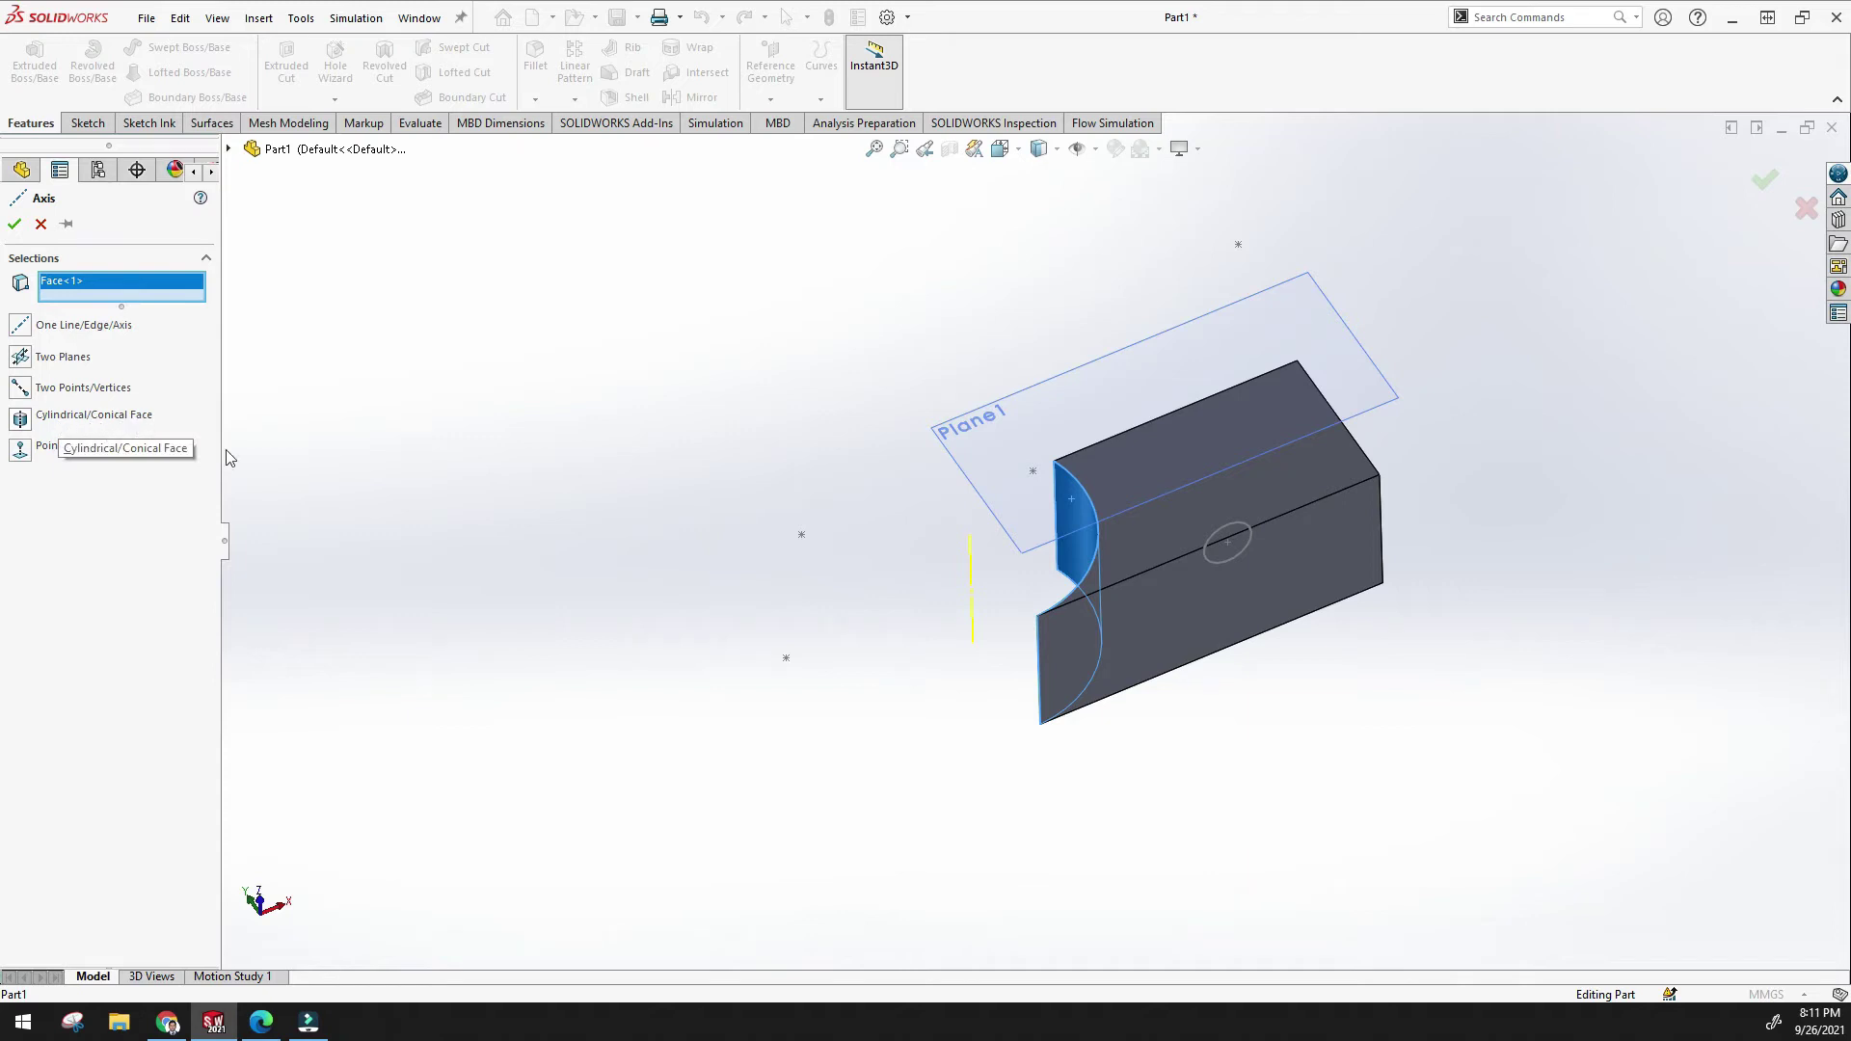
middle_drag(1014, 617, 825, 559)
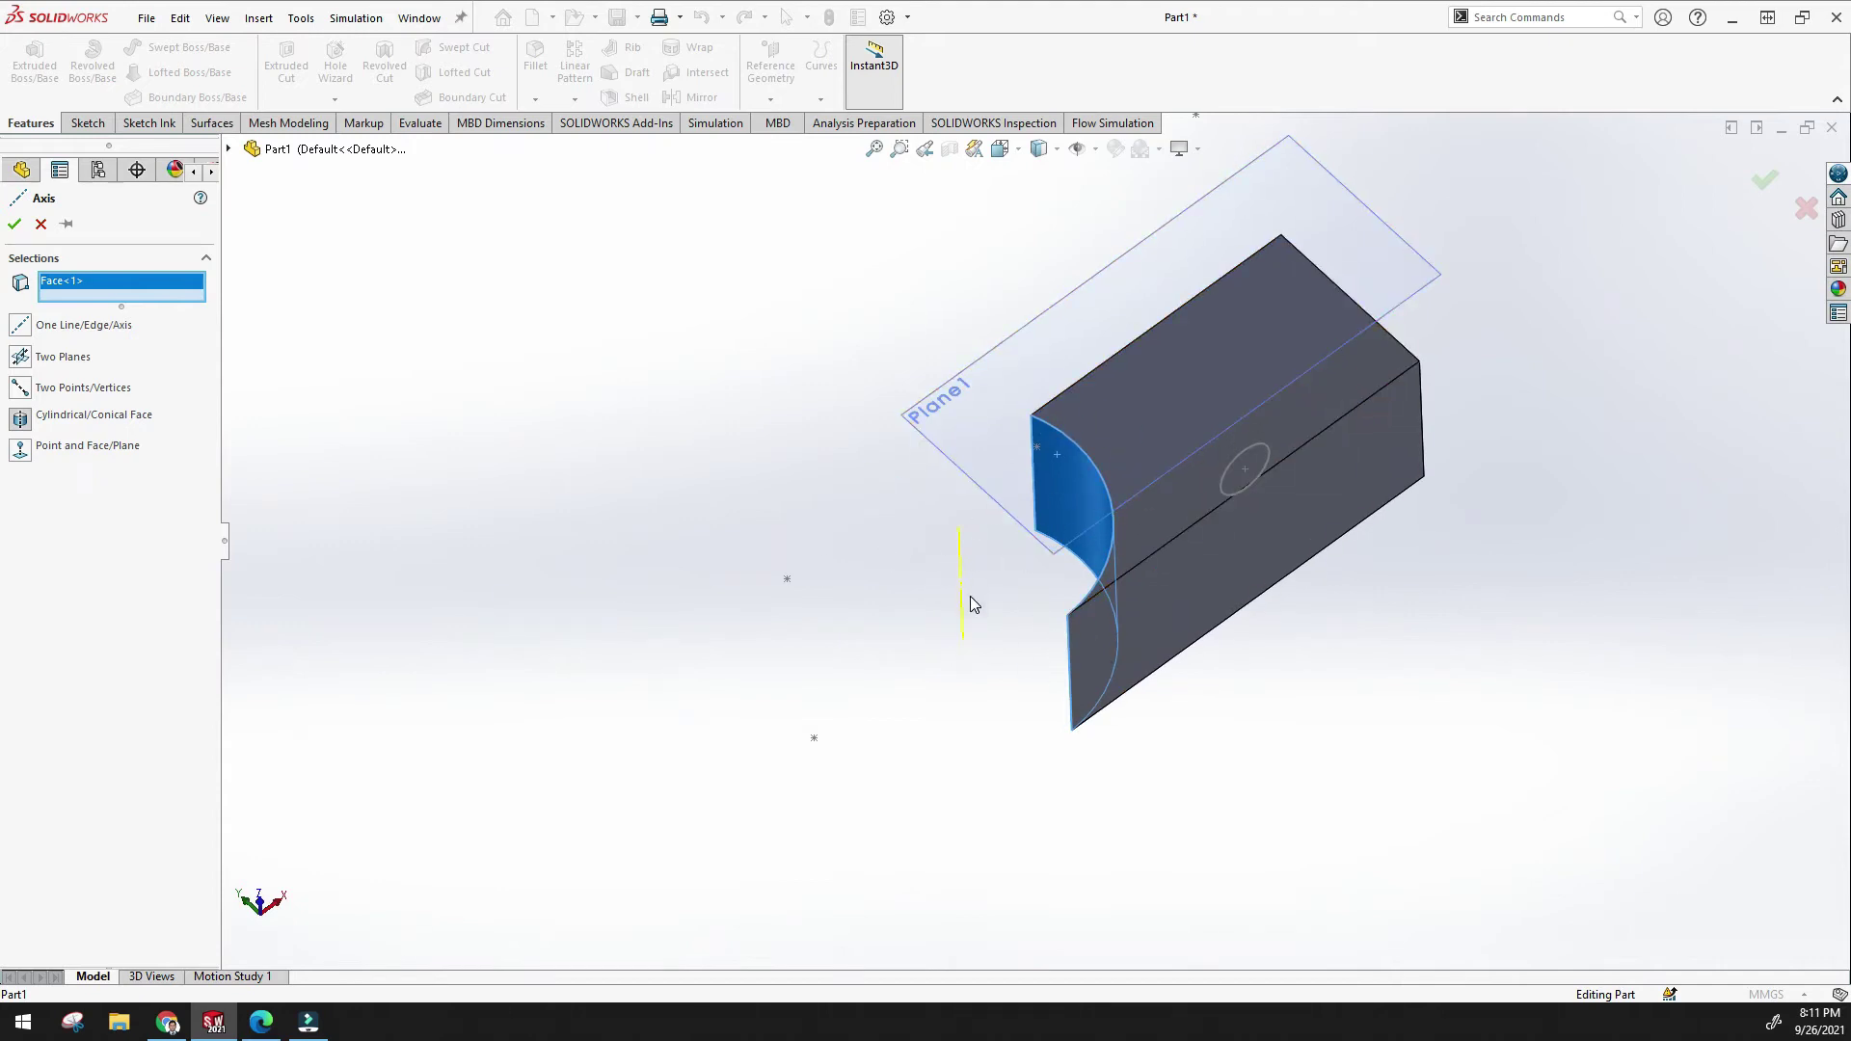
click(873, 149)
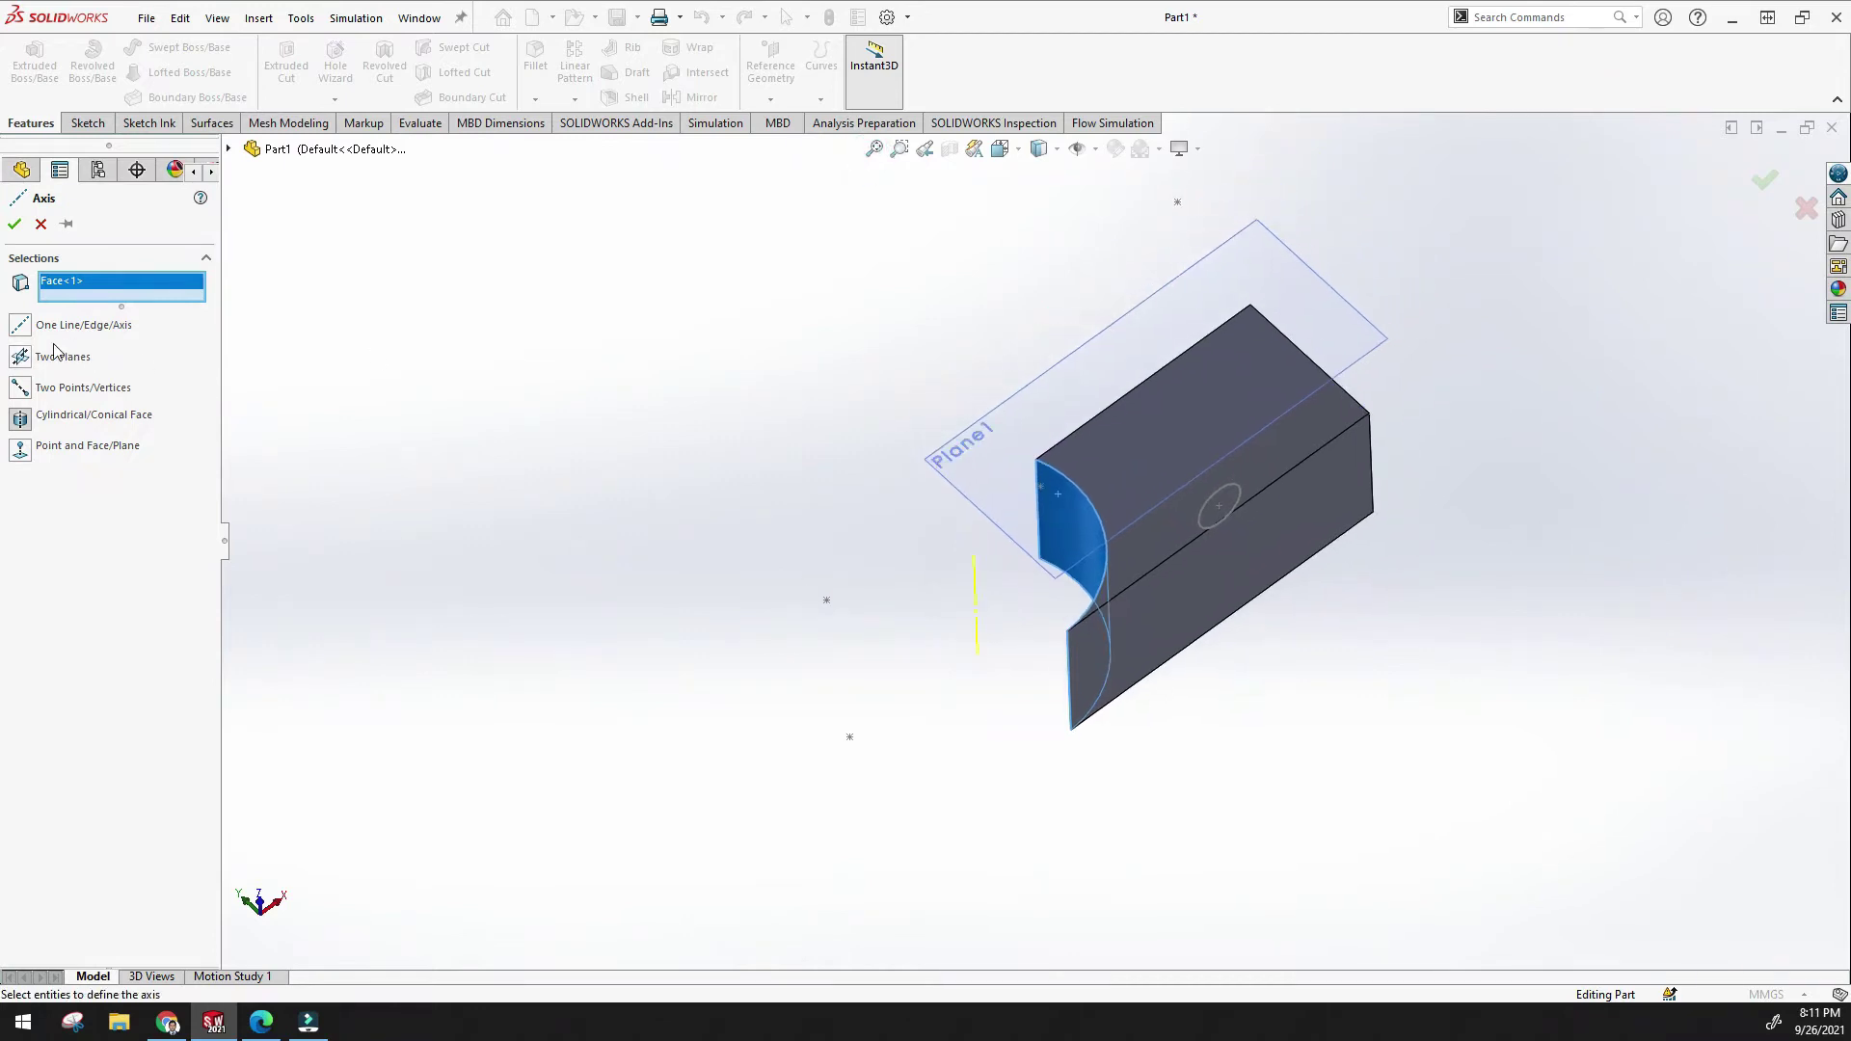
Switch the axis type to One Line/Edge/Axis and try the block's long upper edge and its vertical end edges as the reference.
click(19, 329)
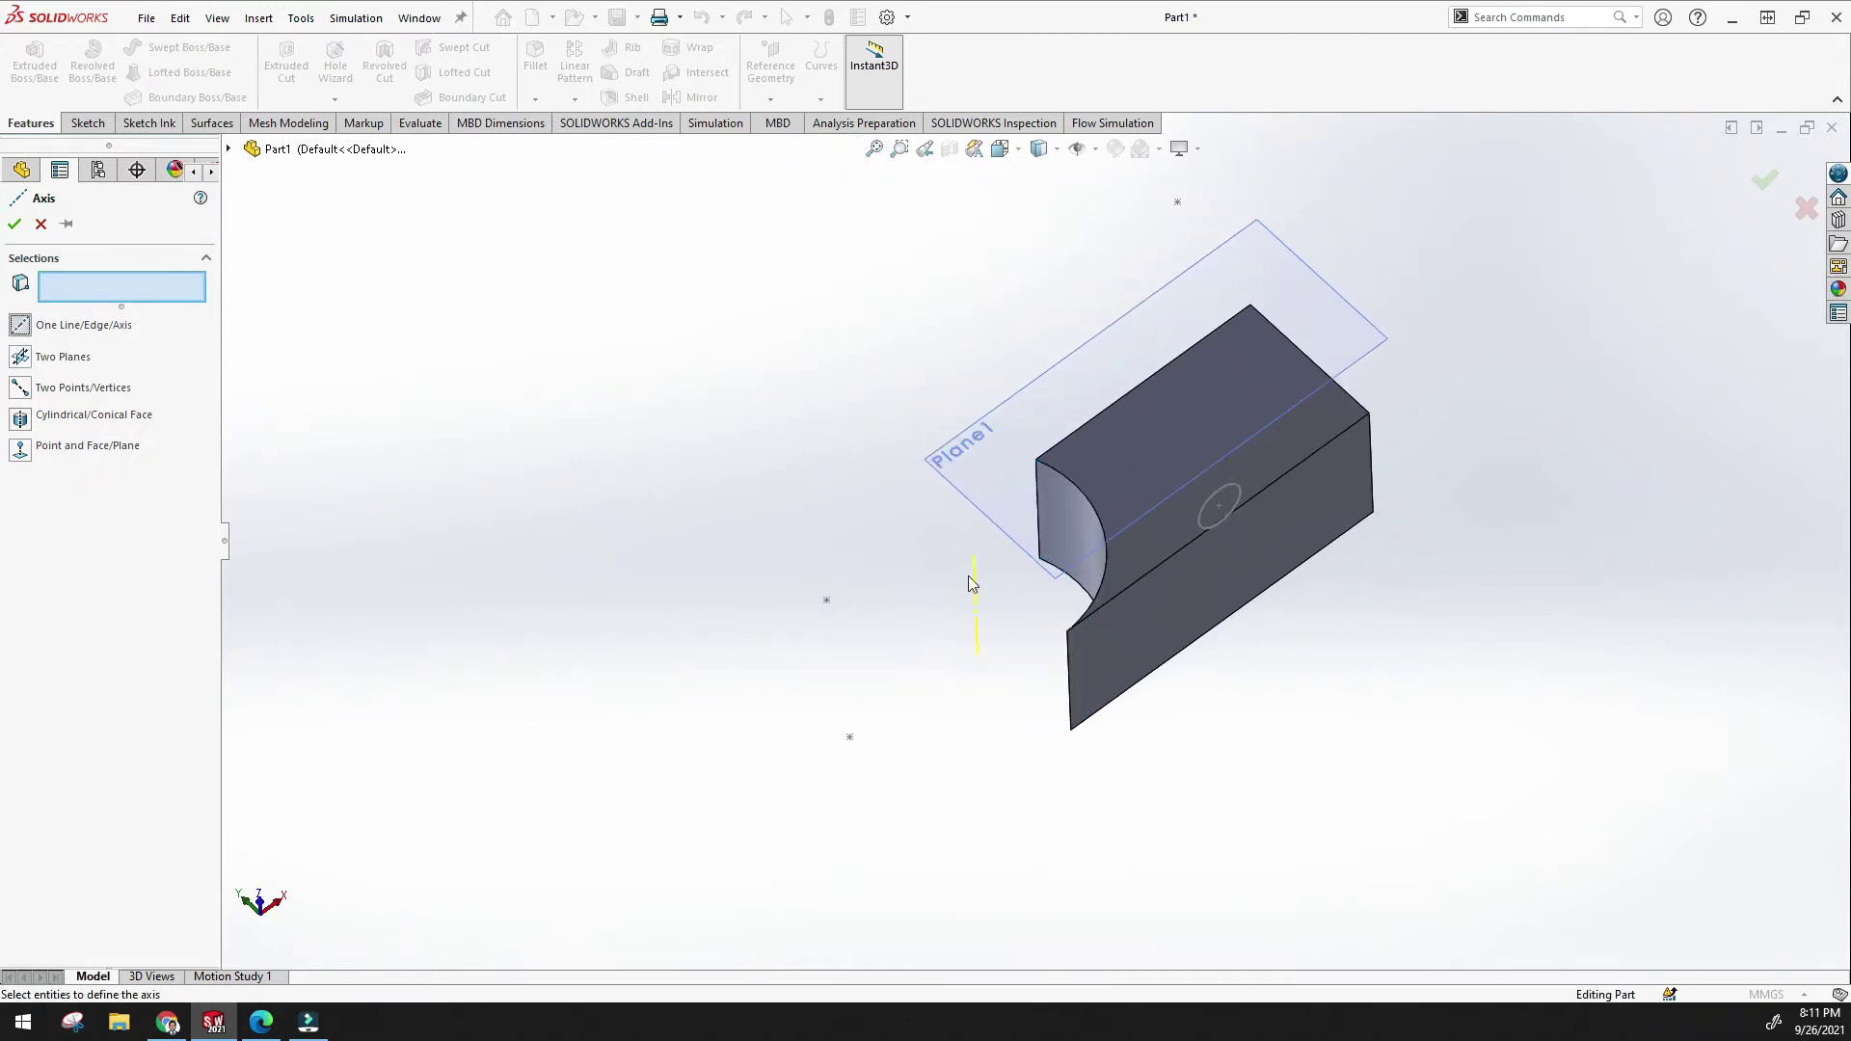
click(1108, 616)
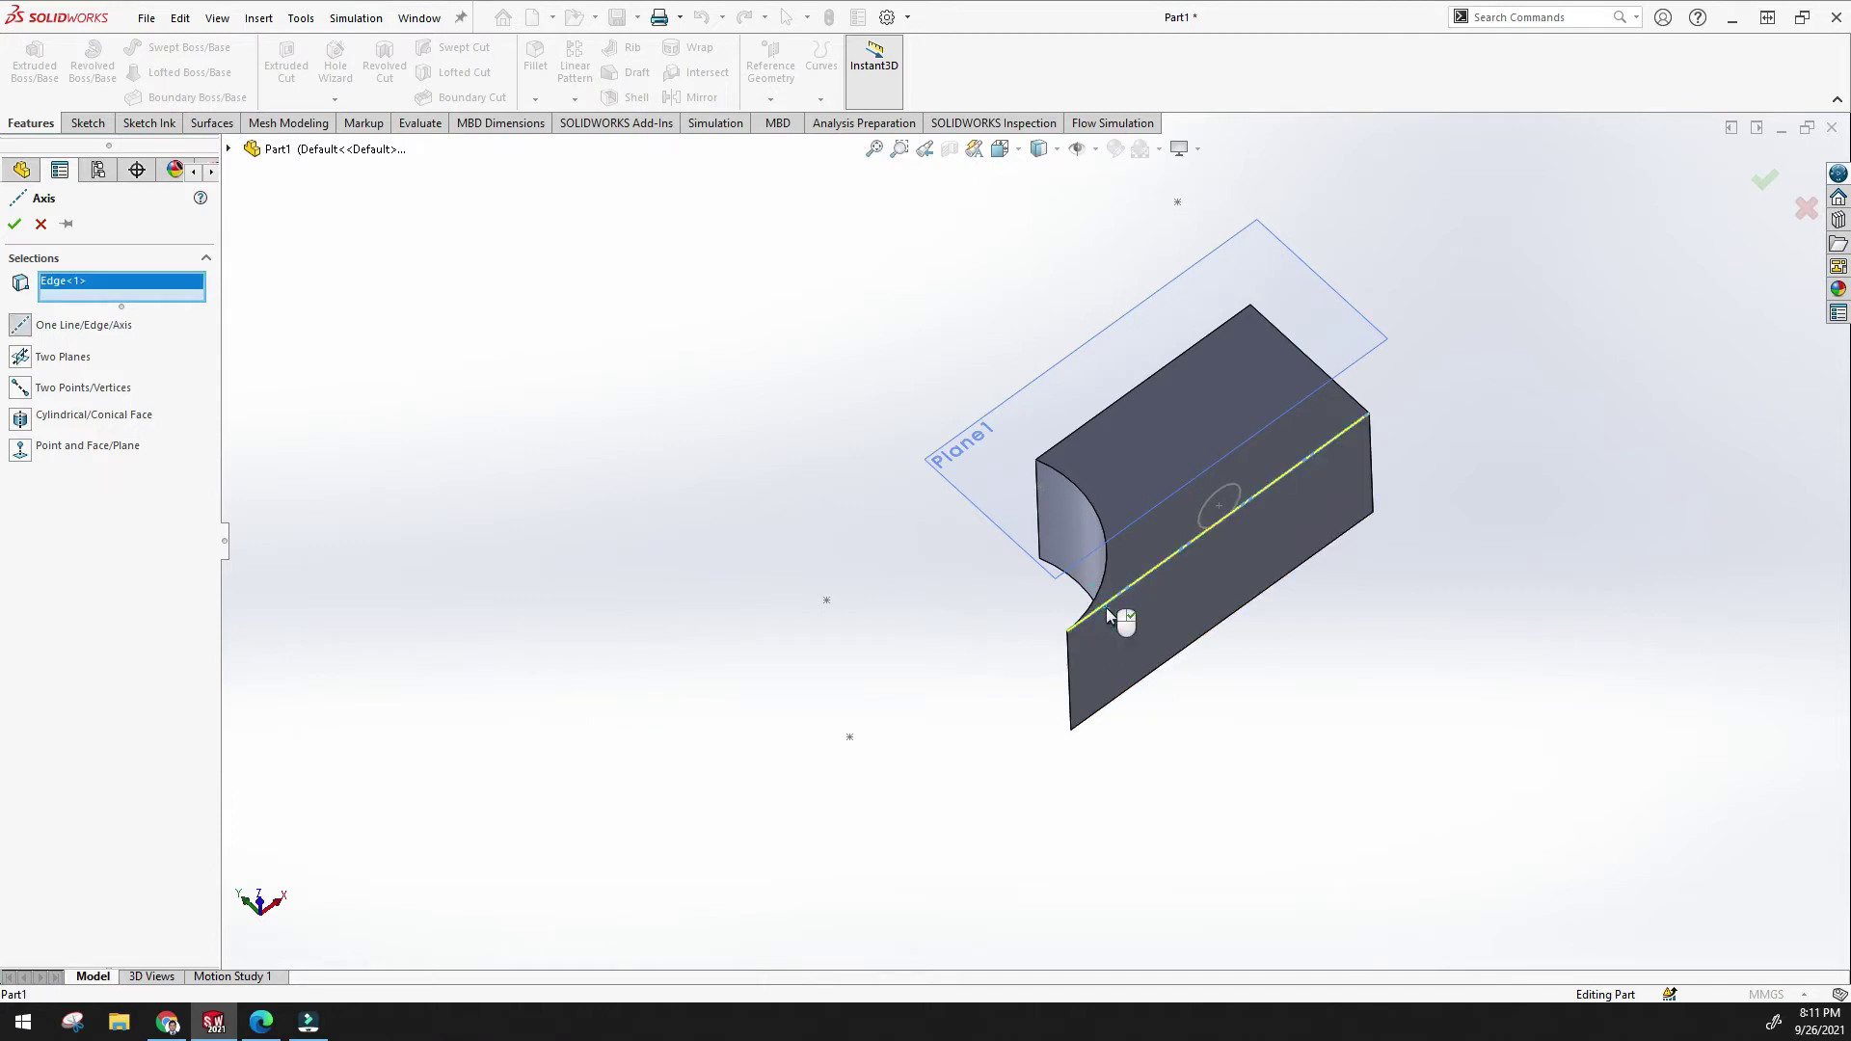
scroll(1128, 584, down, 5)
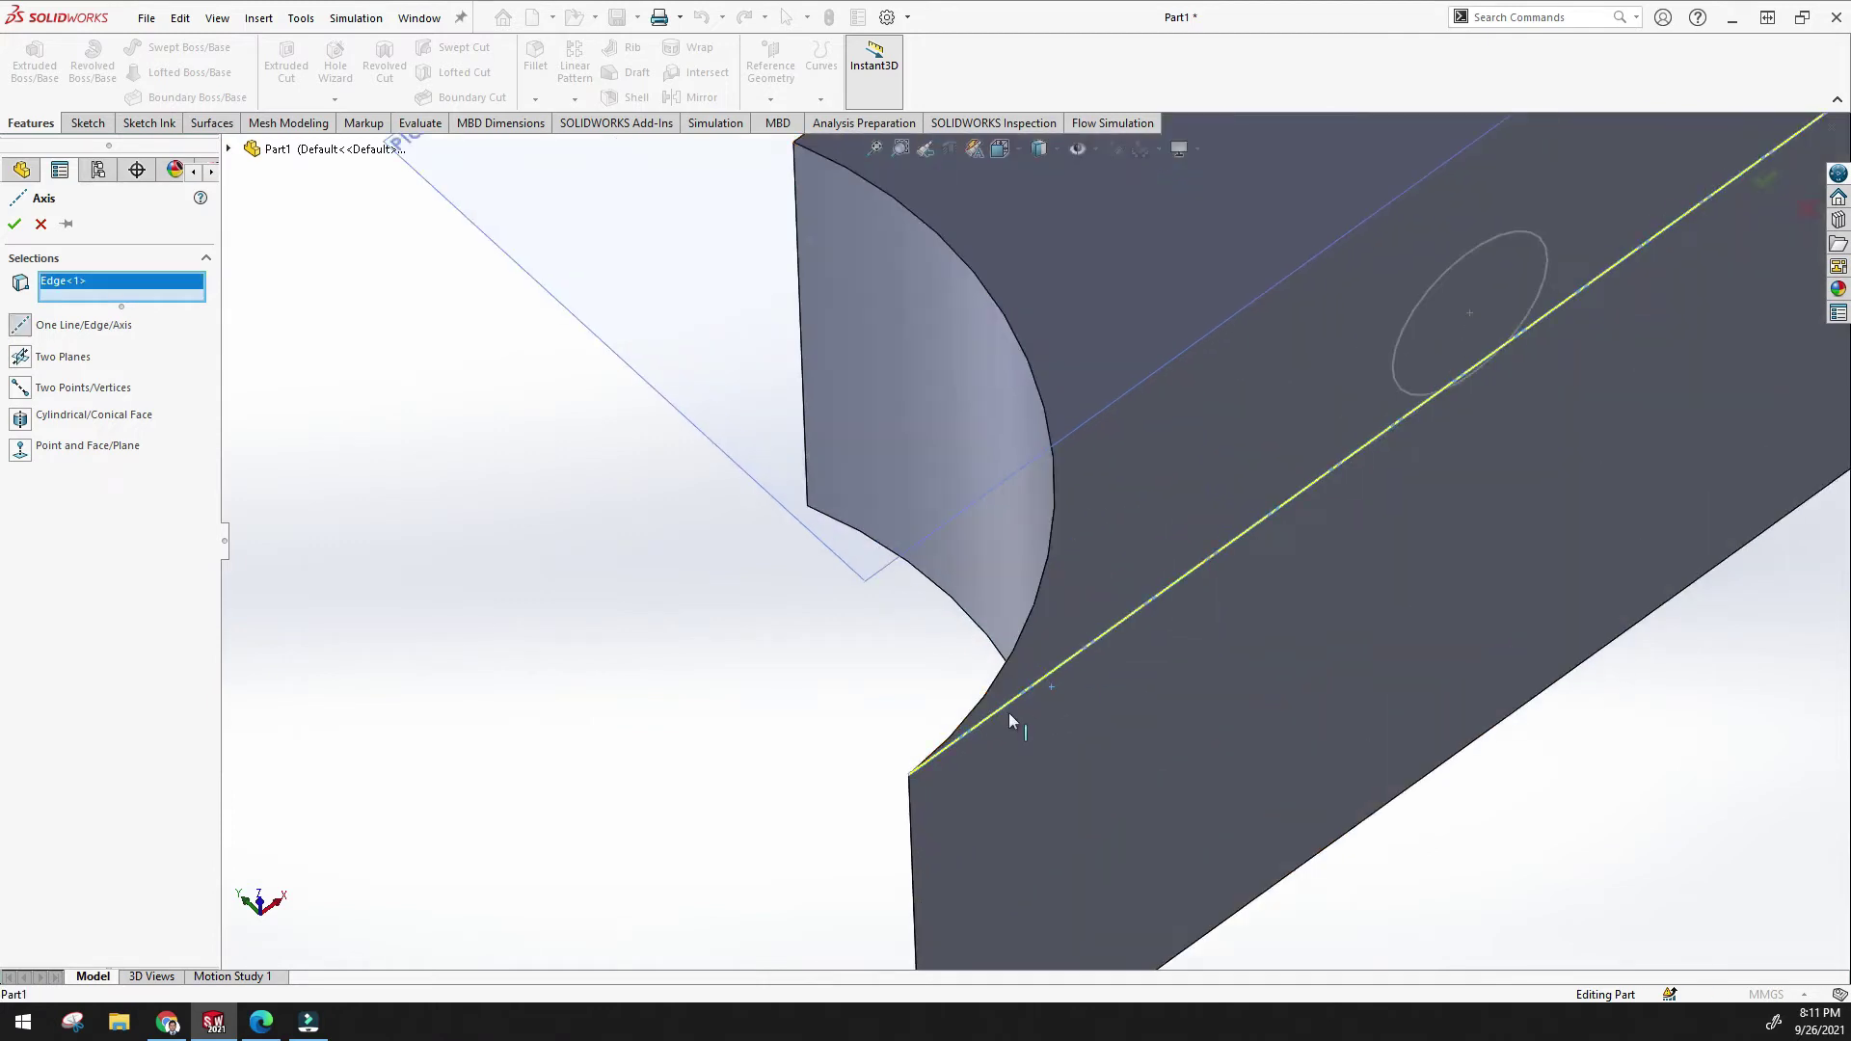
click(1033, 600)
click(802, 229)
scroll(410, 350, up, 4)
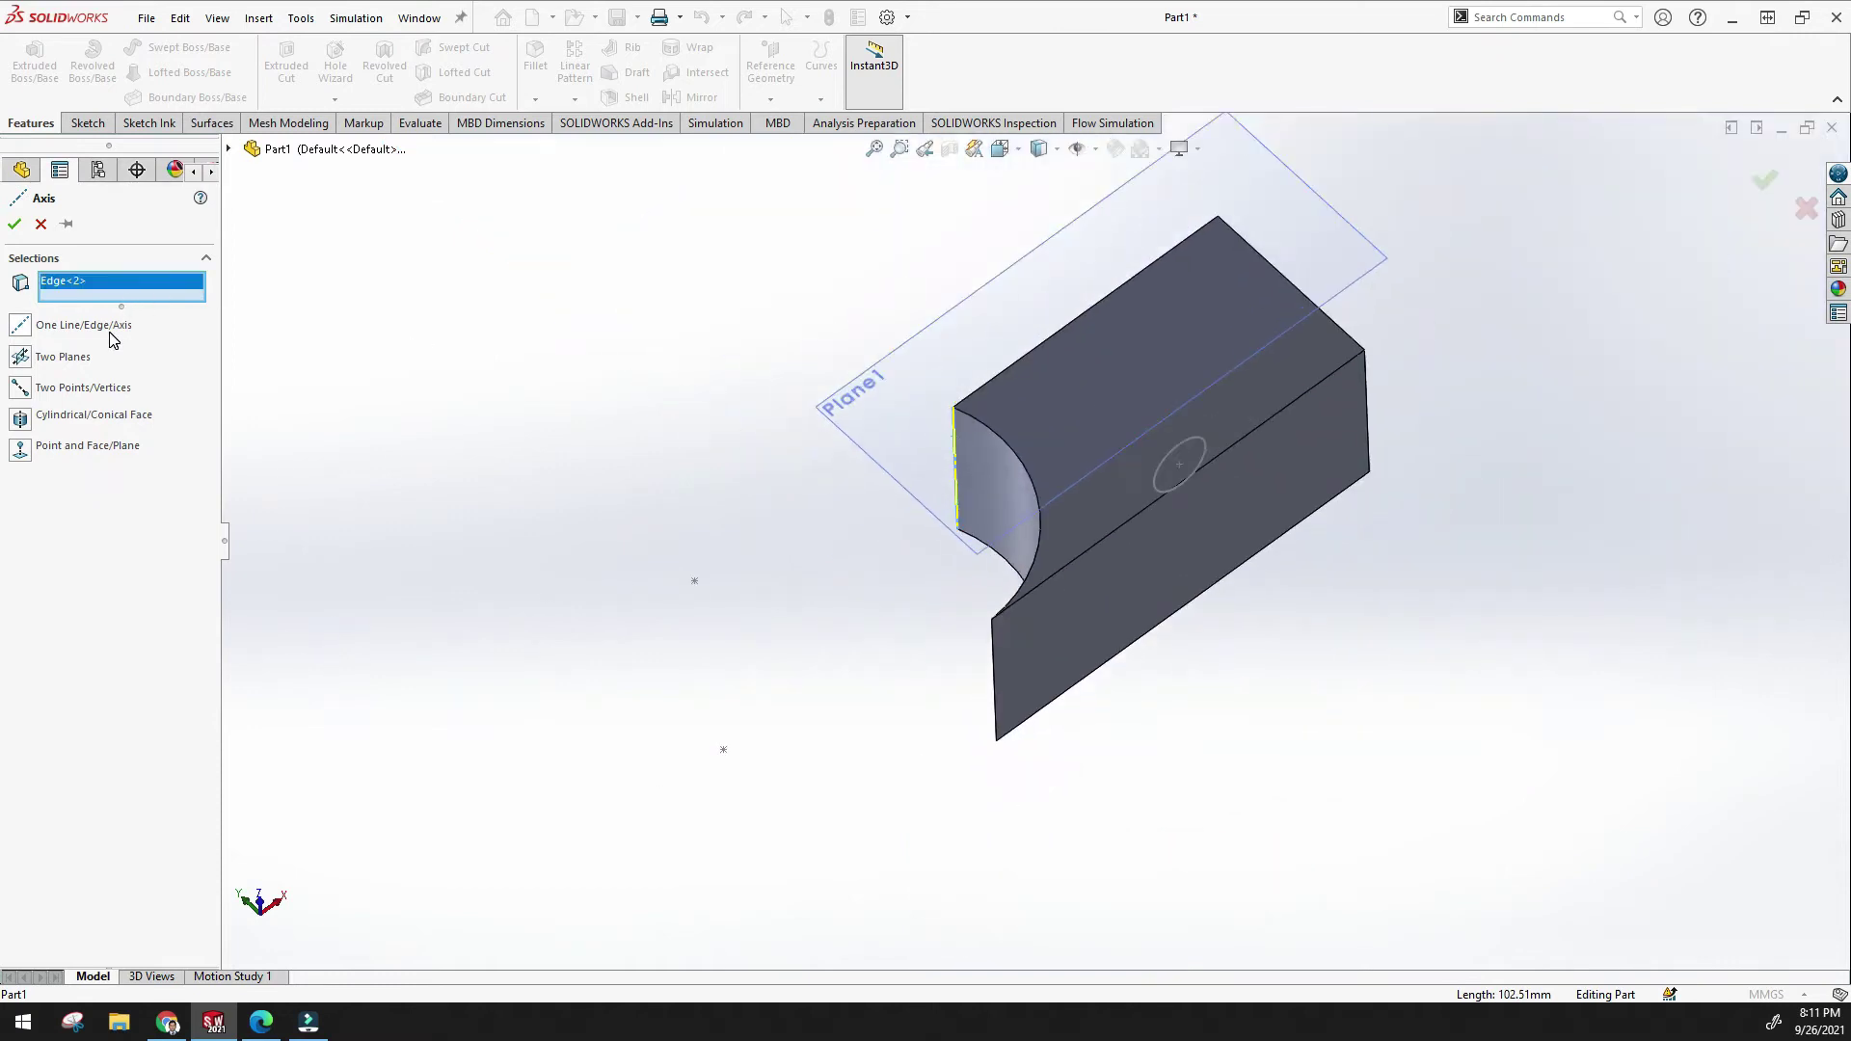
click(994, 637)
middle_drag(967, 636, 982, 554)
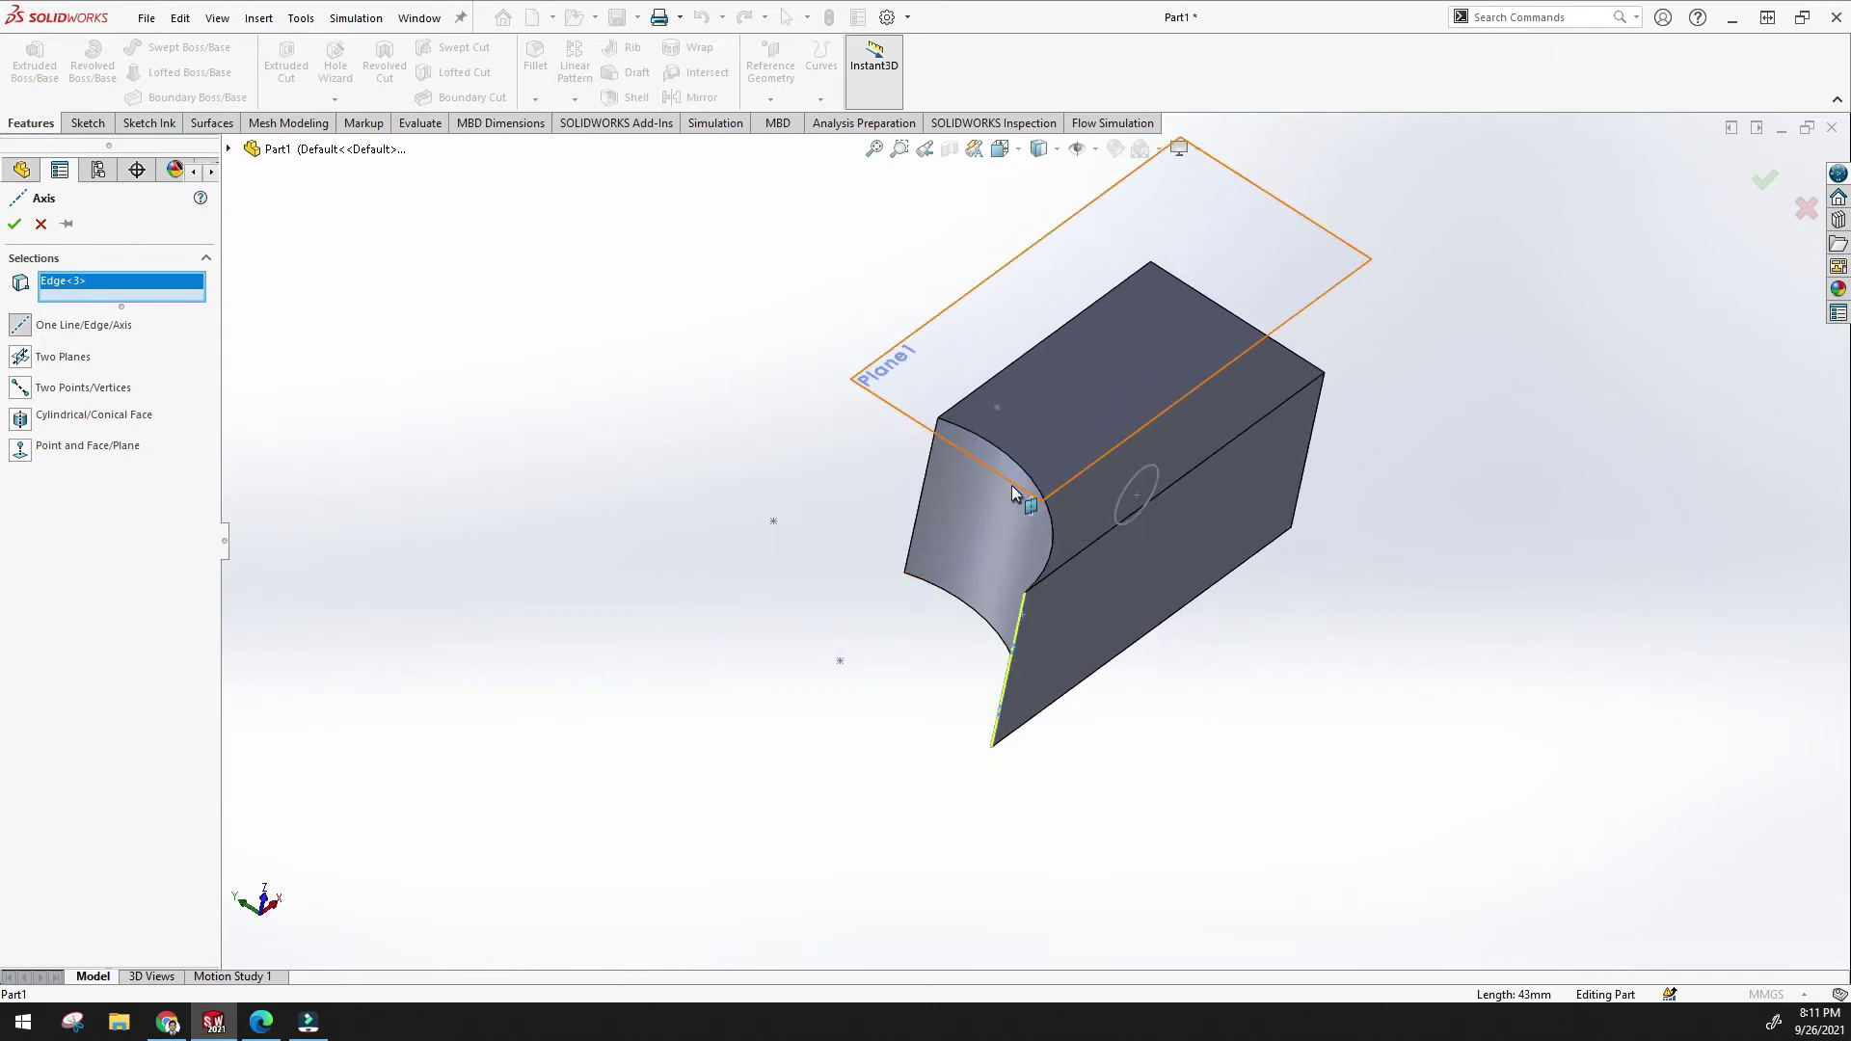
Define the axis with the Two Planes type, using the block's top face and the adjoining long side face.
click(21, 364)
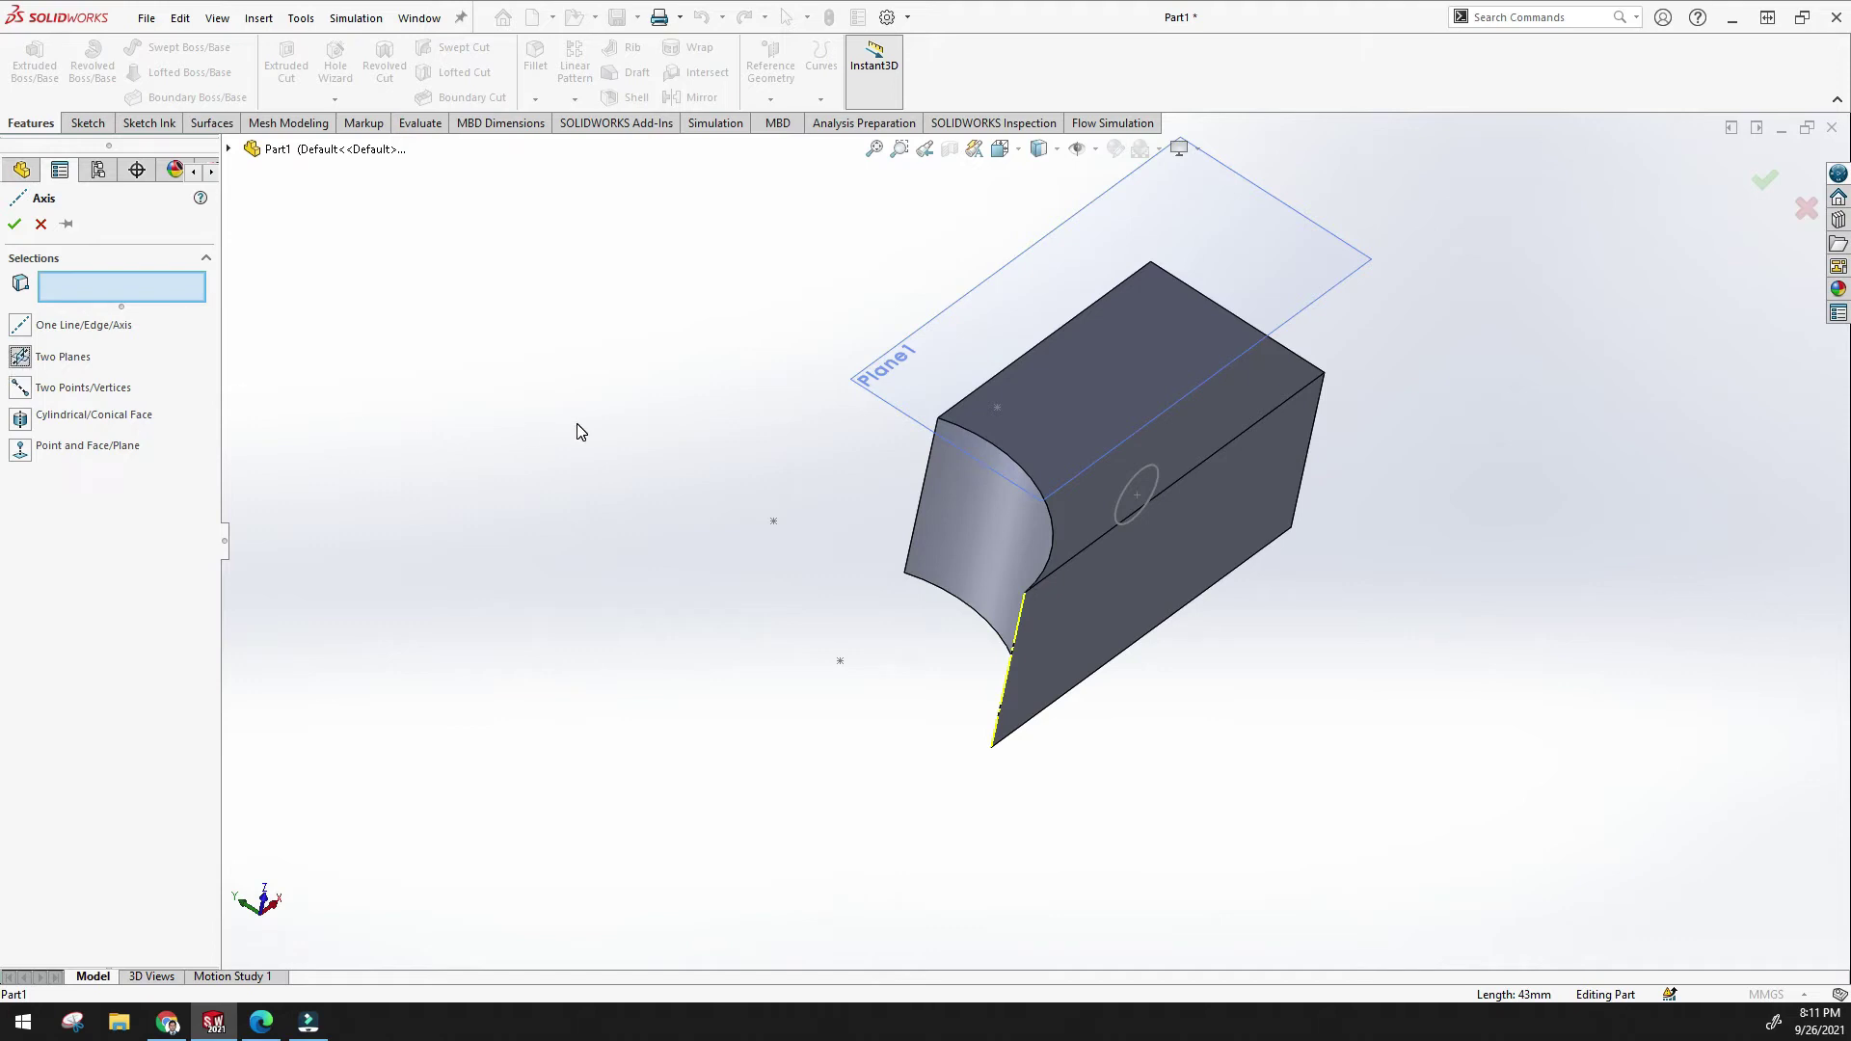
middle_drag(702, 457, 690, 412)
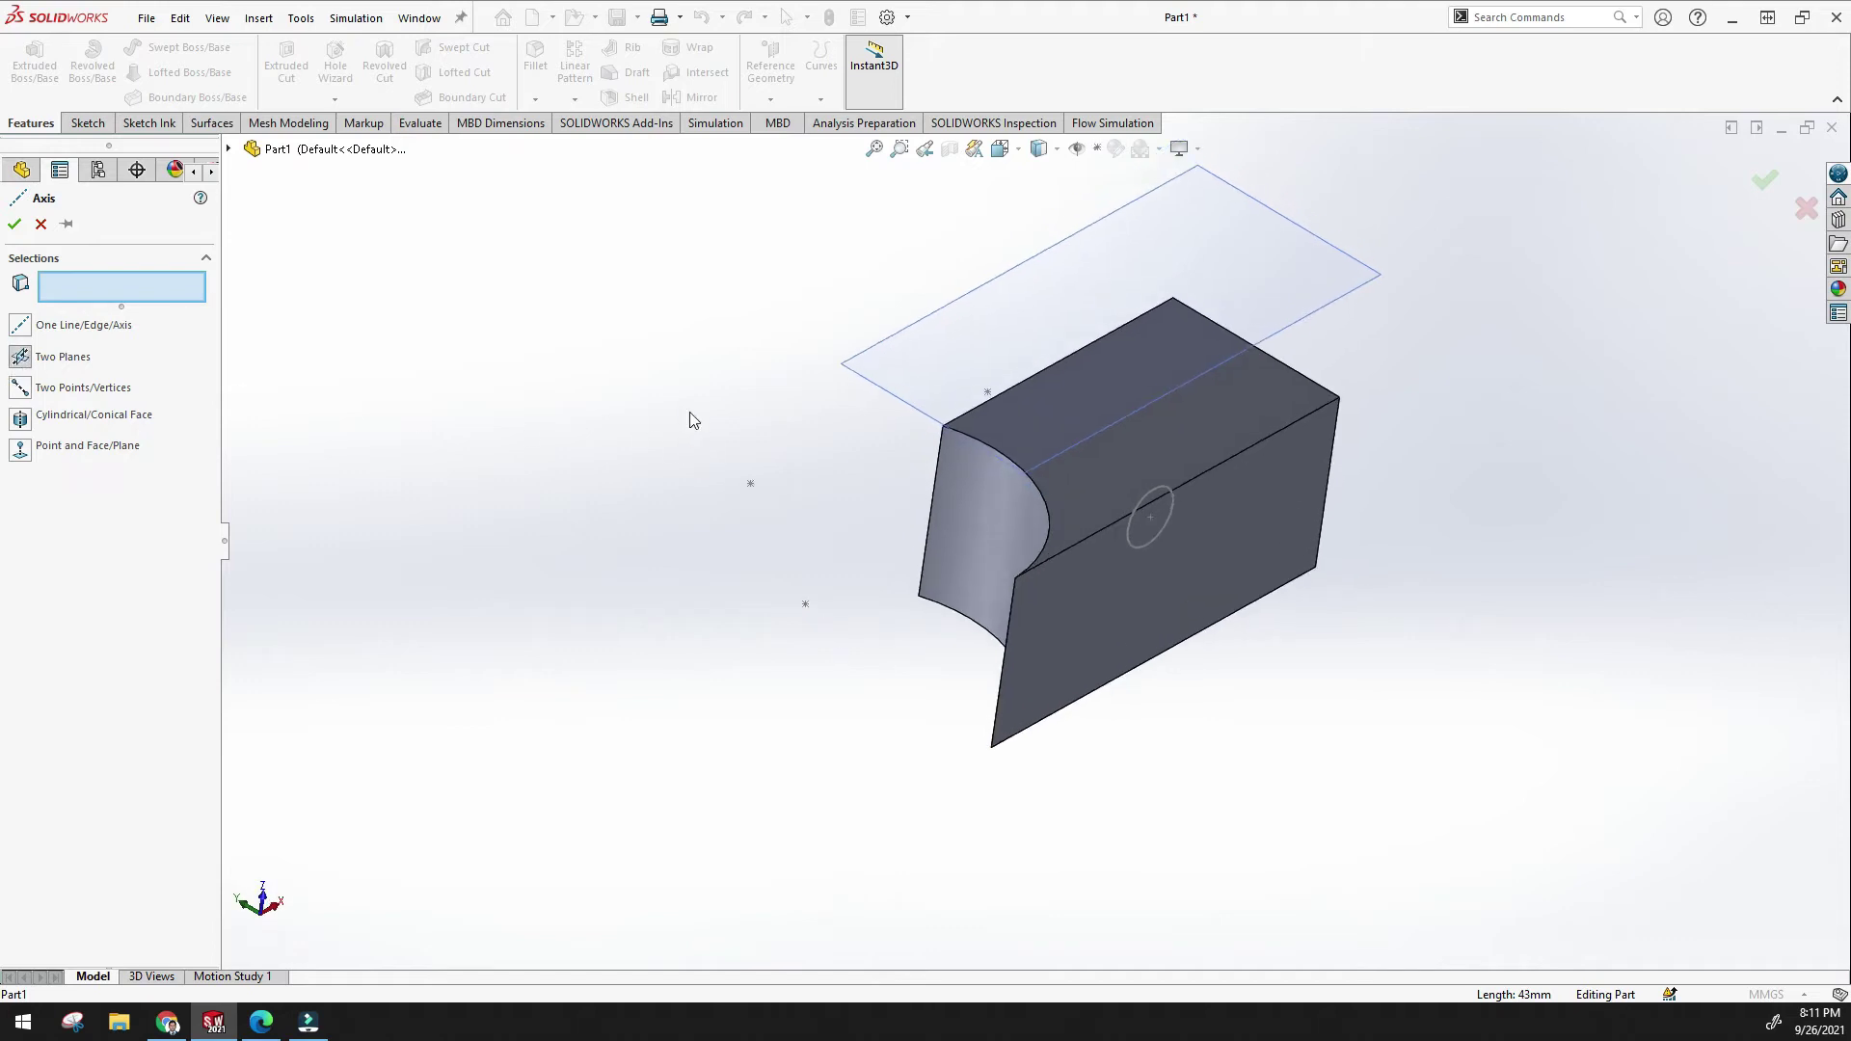
click(1169, 458)
click(1253, 523)
middle_drag(1180, 521, 1116, 522)
scroll(1037, 558, down, 7)
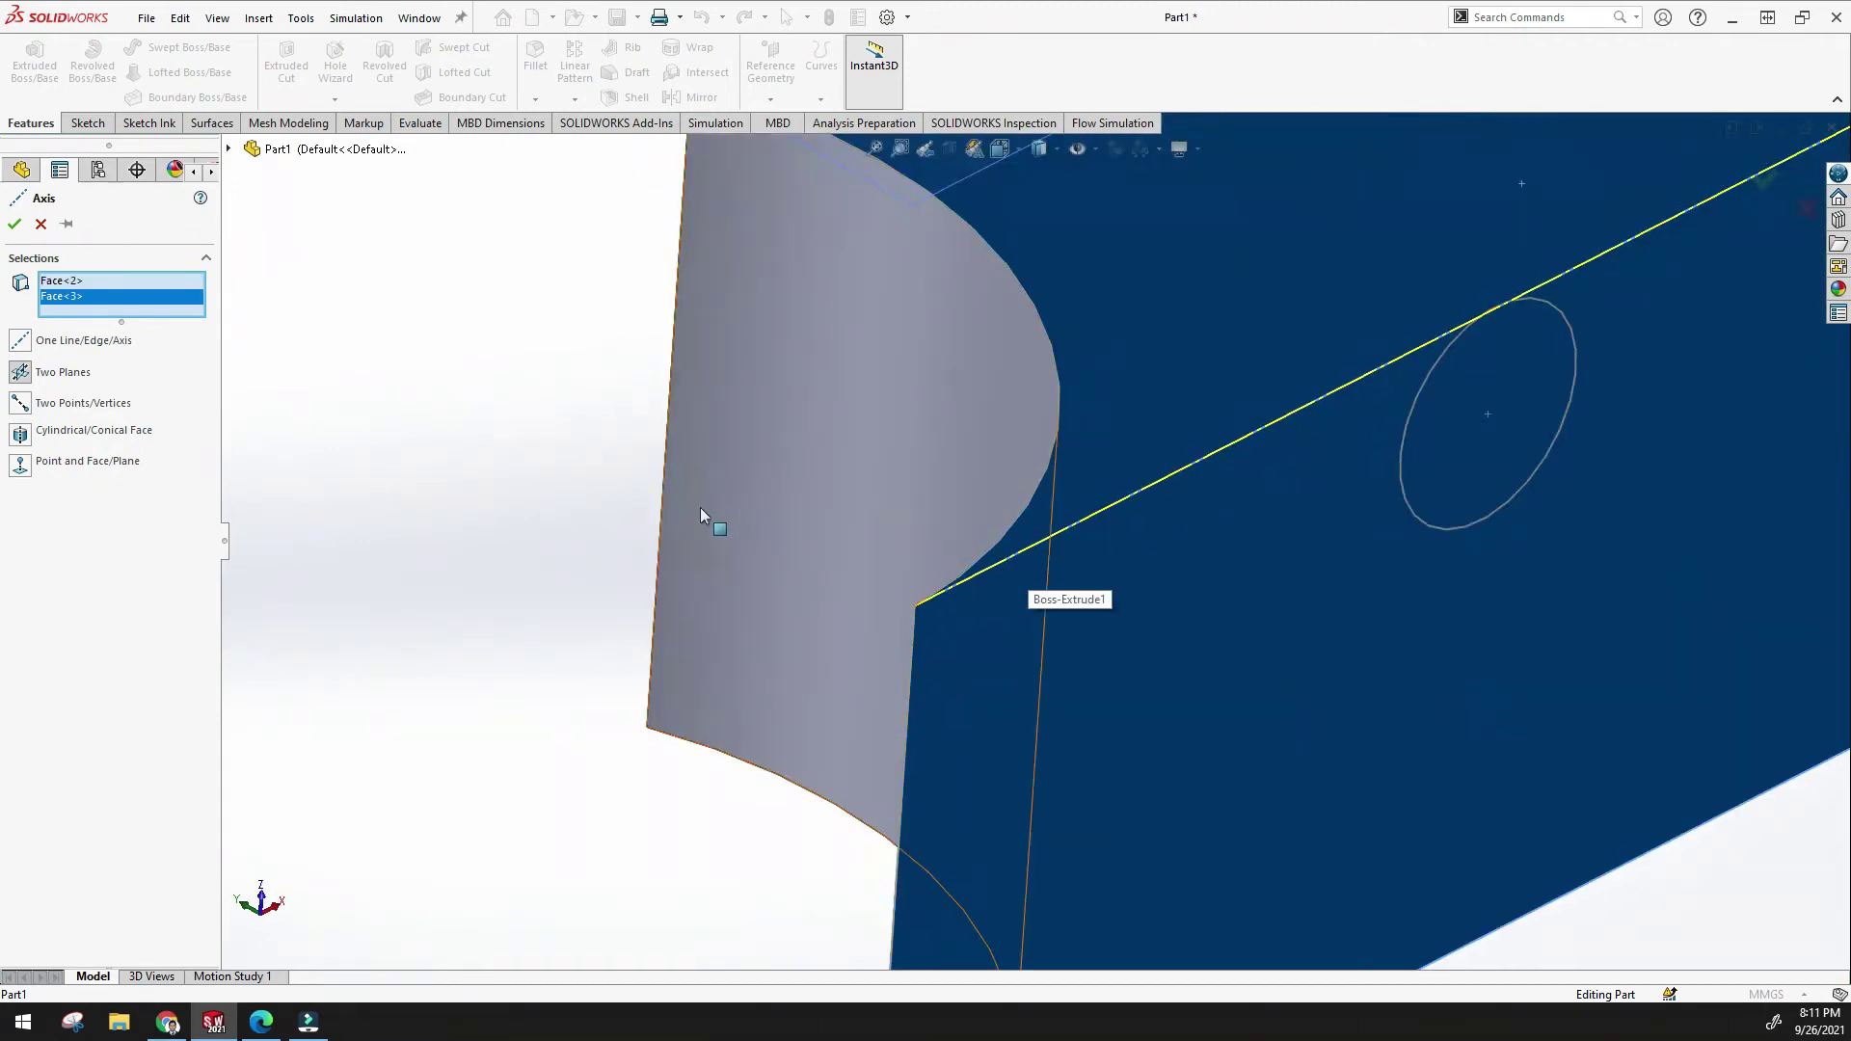
Replace the top face with the Front Plane as the axis's reference alongside the long side face and examine the preview.
scroll(731, 511, up, 6)
click(622, 500)
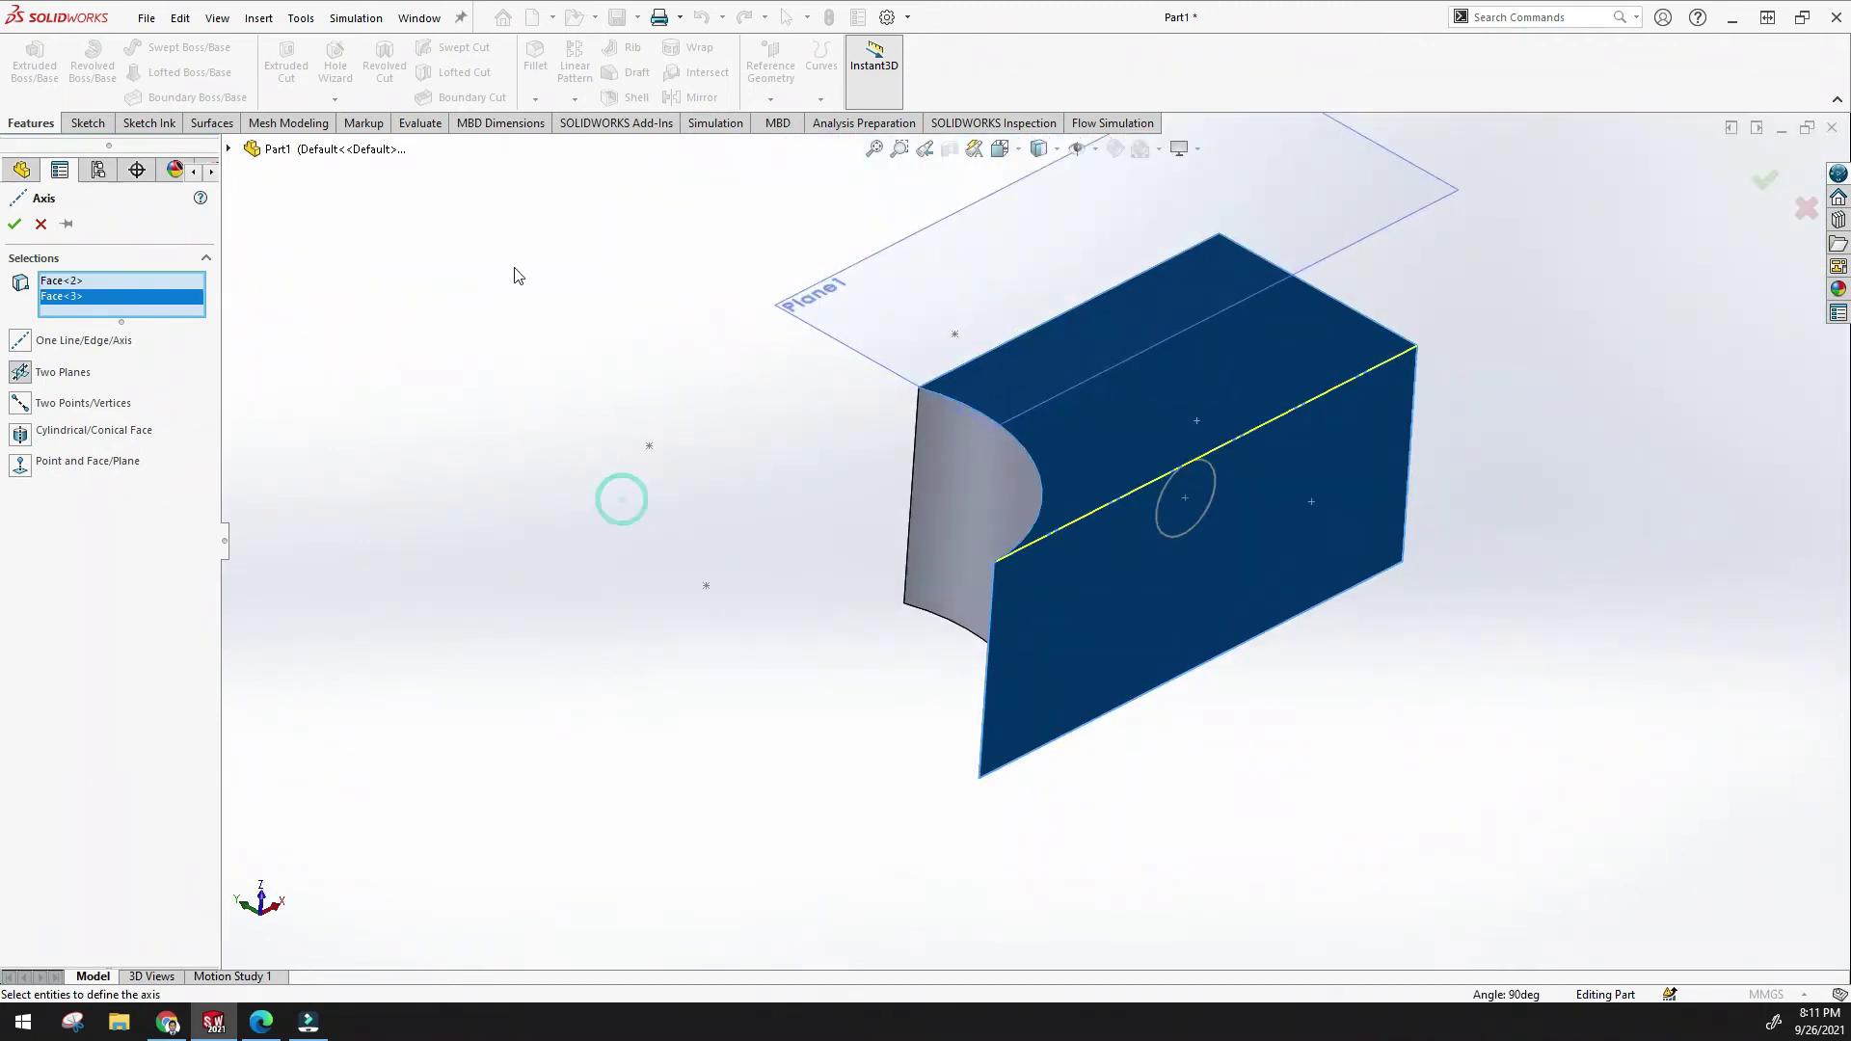
click(229, 148)
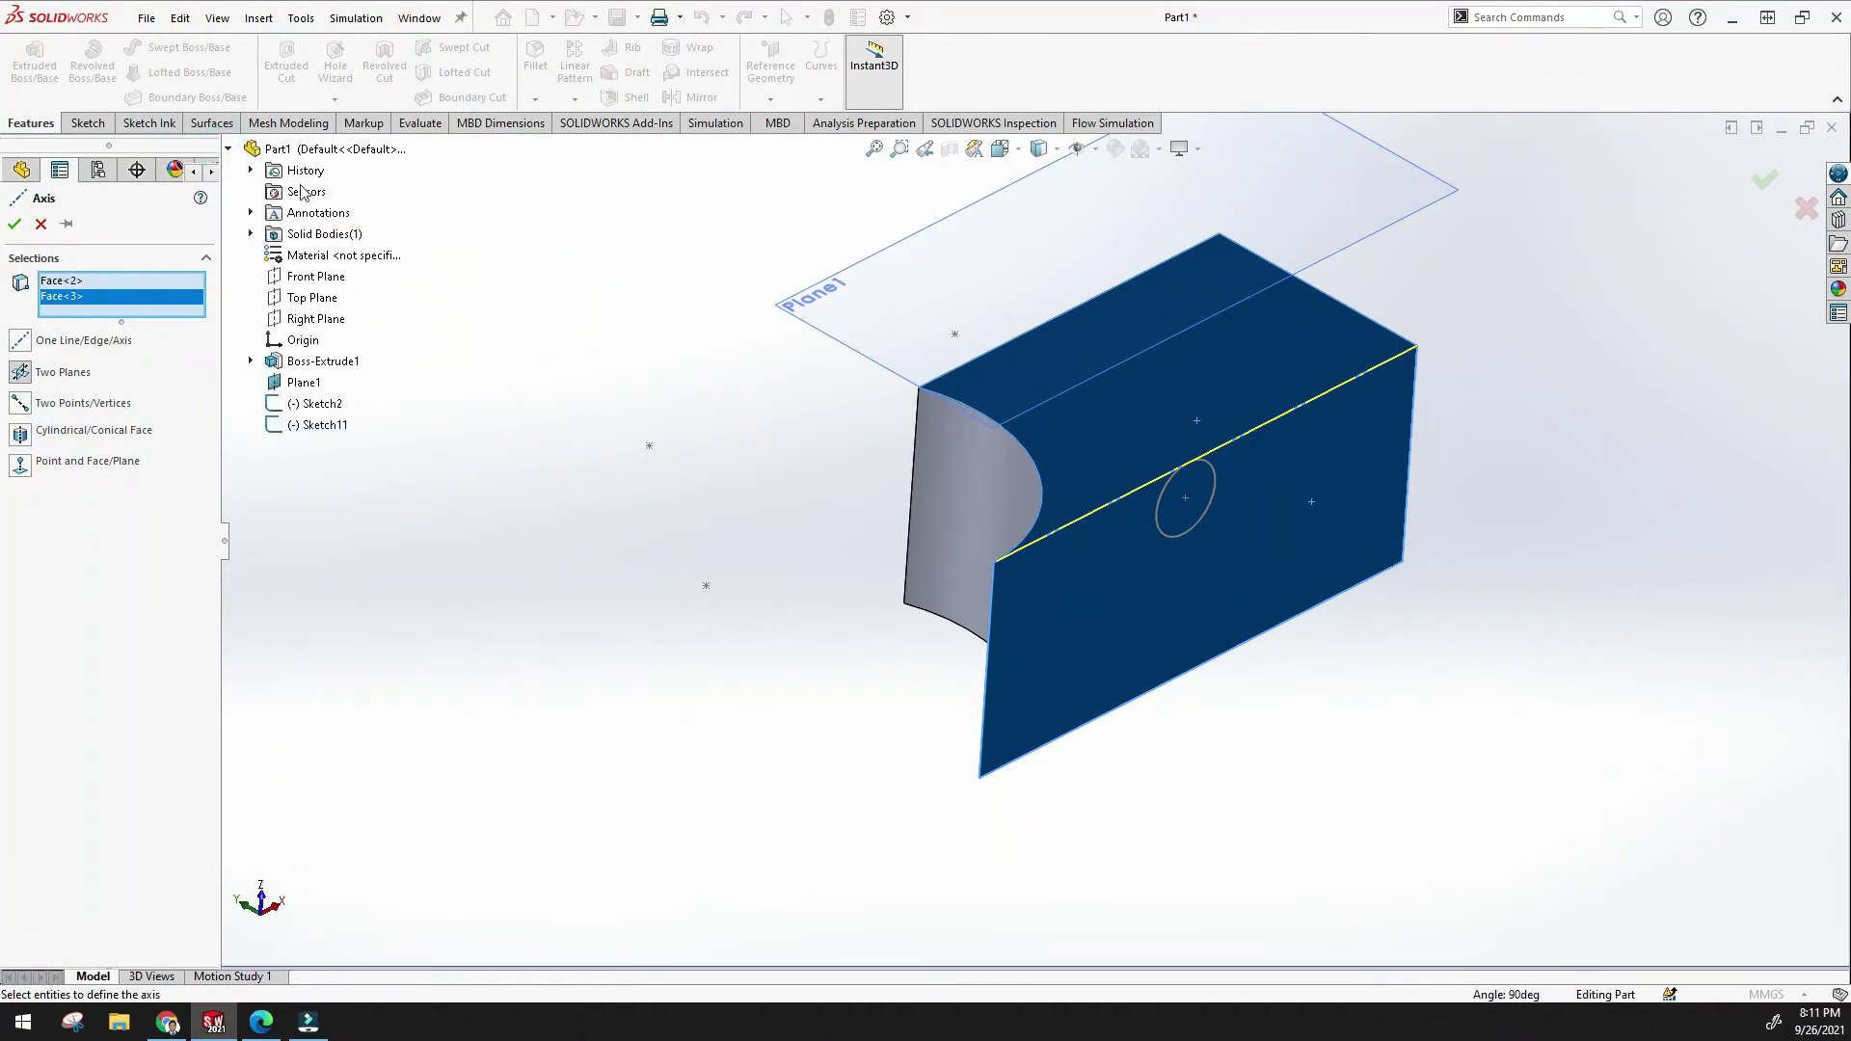
click(304, 278)
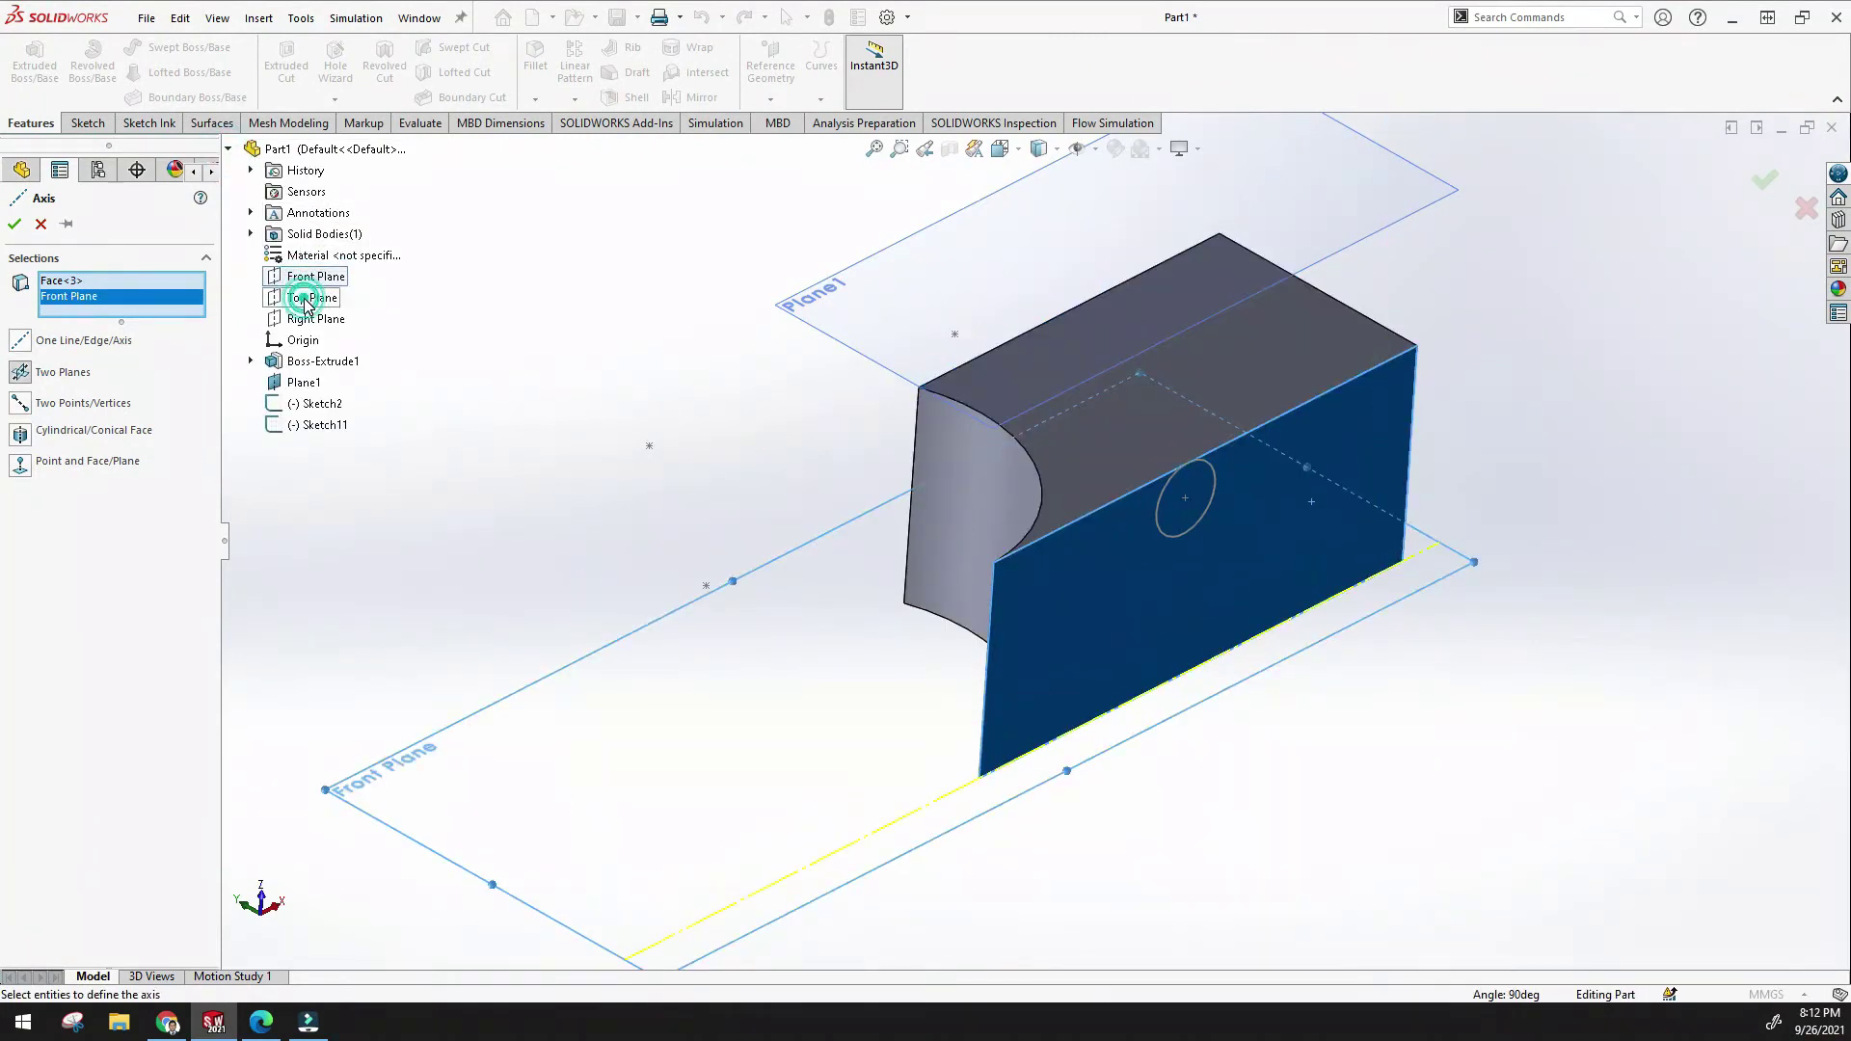
middle_drag(651, 471, 577, 829)
scroll(572, 871, down, 7)
scroll(657, 826, up, 8)
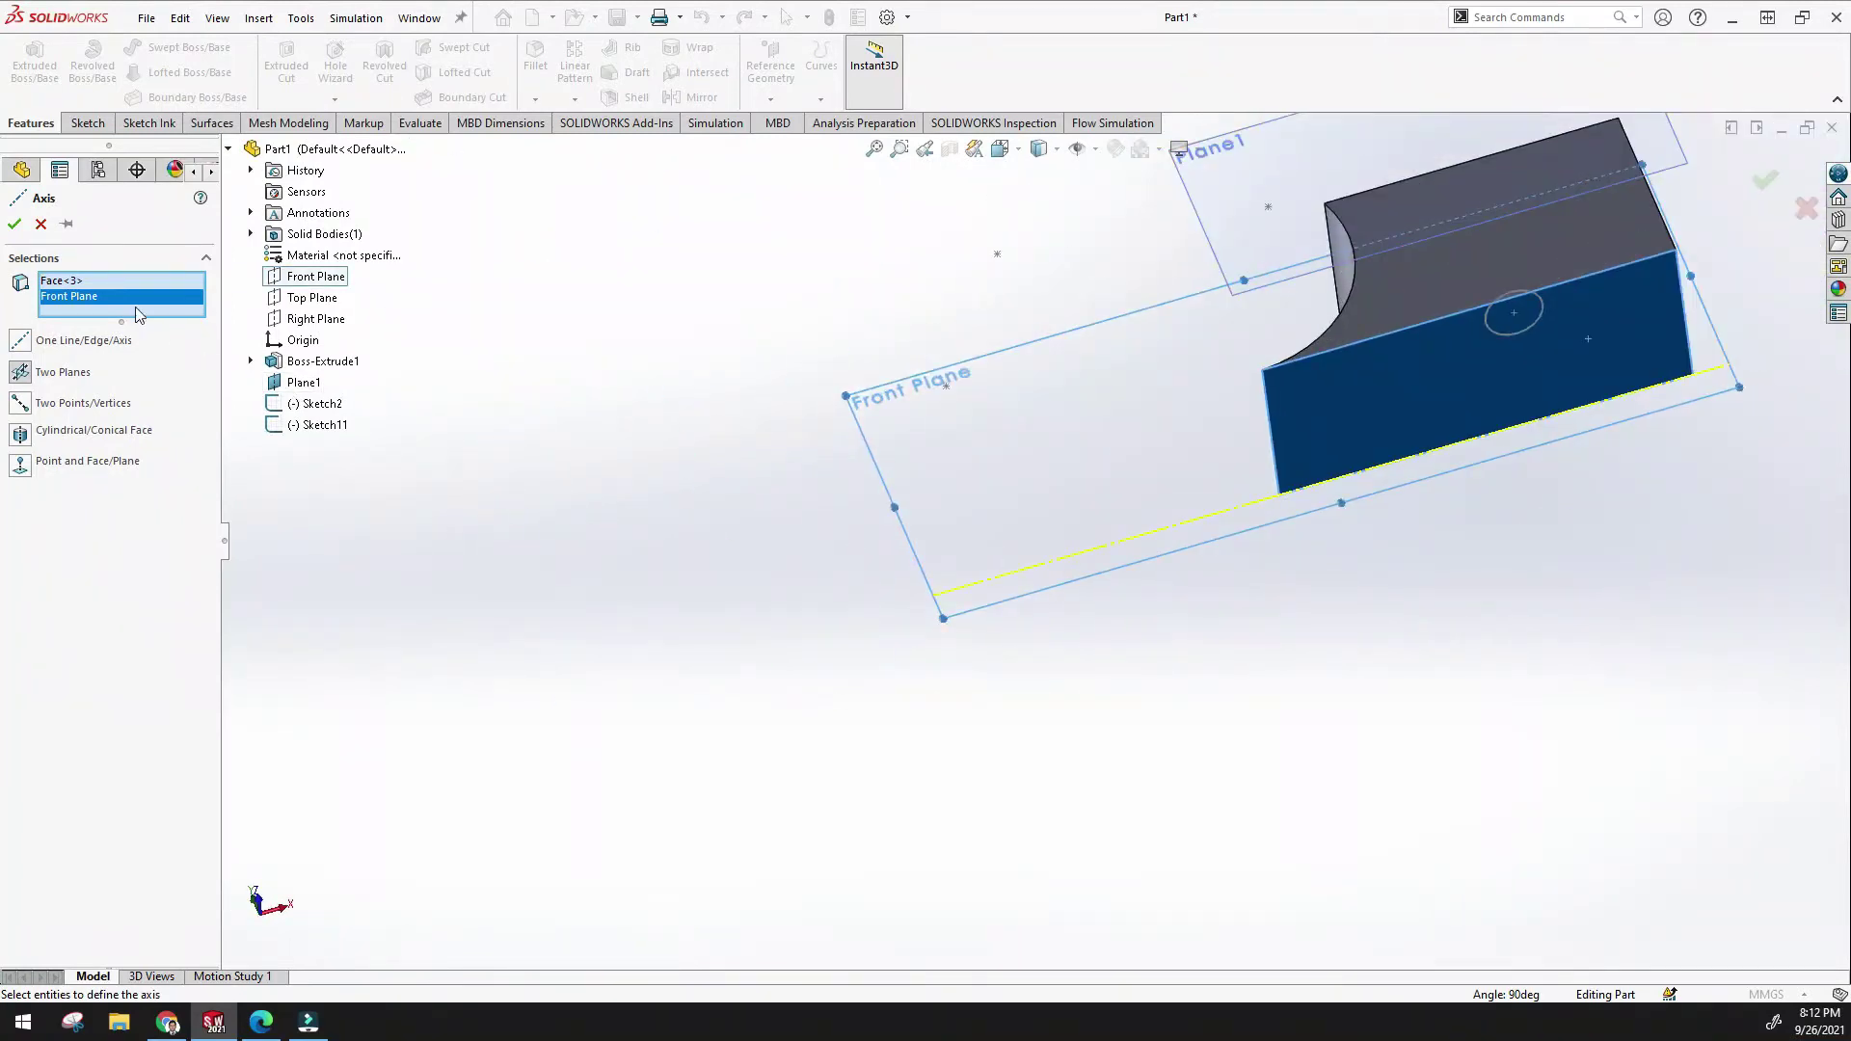
Clear the axis references and define the axis from the Top Plane and Right Plane, inspecting the preview from several angles.
right_click(82, 297)
click(112, 307)
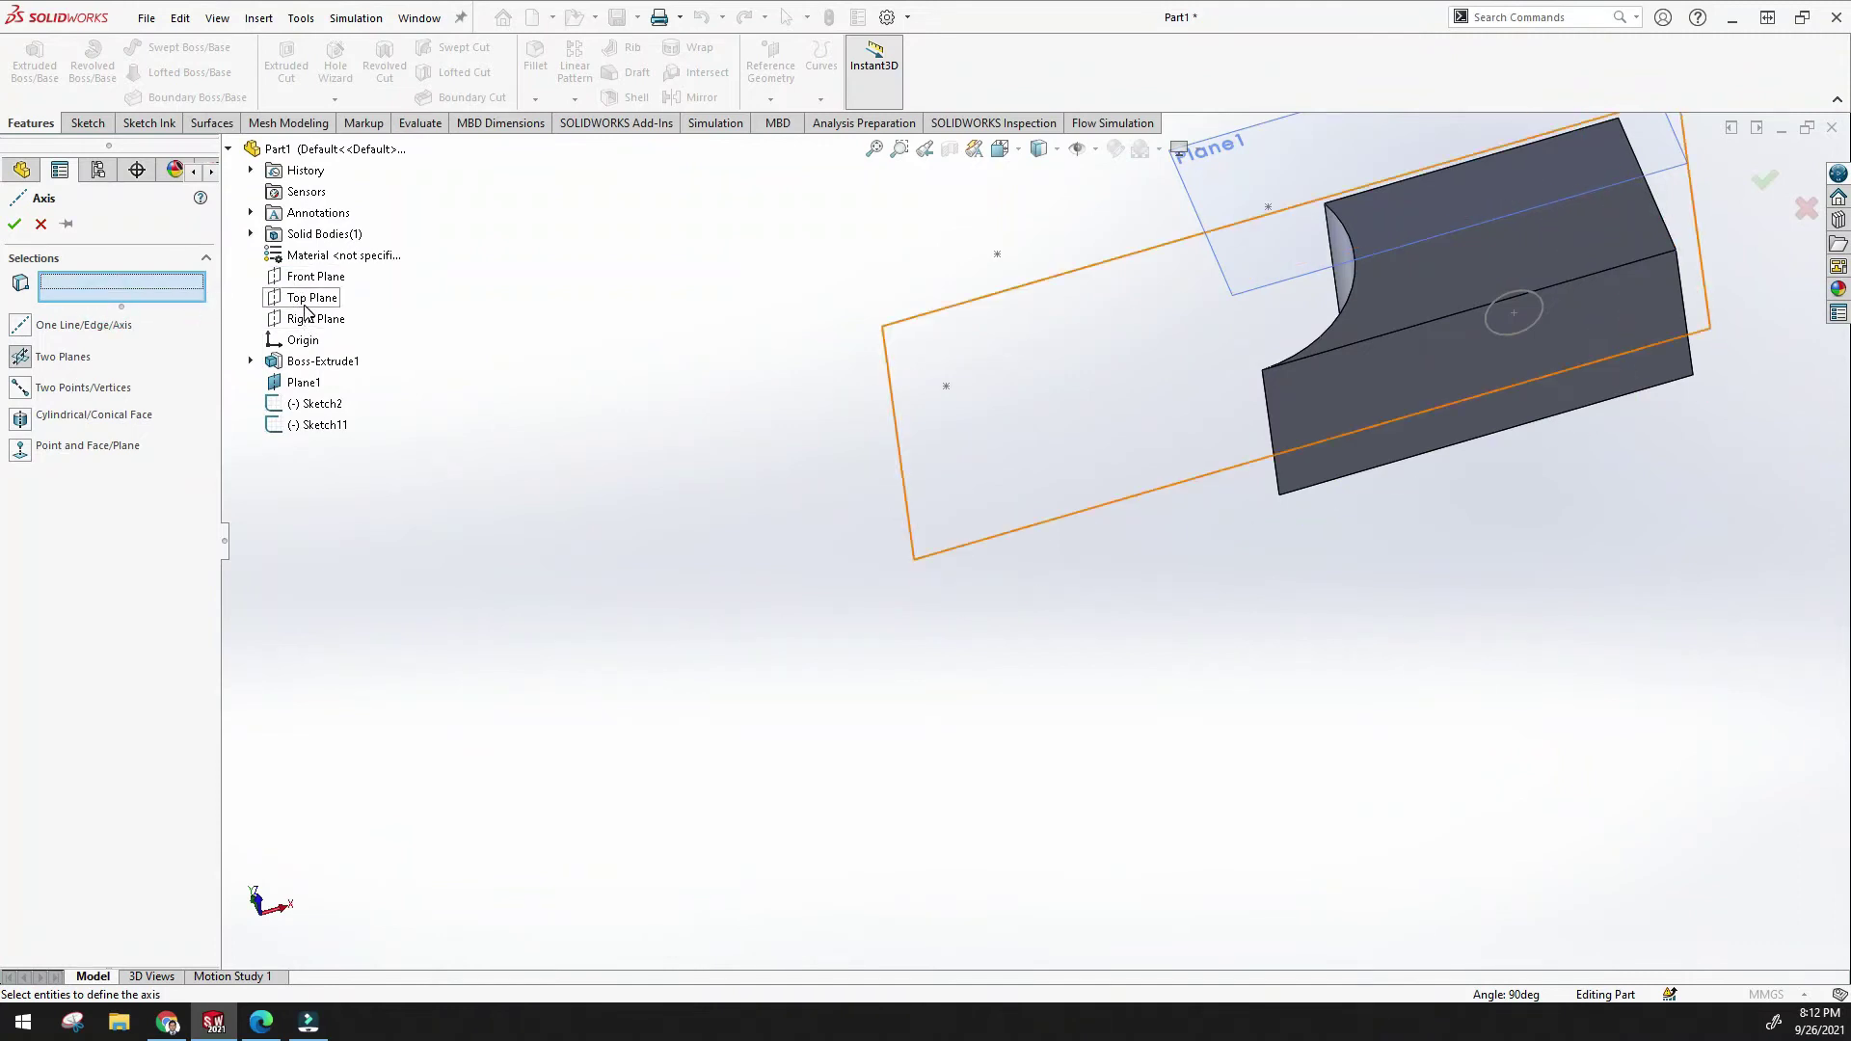
click(310, 298)
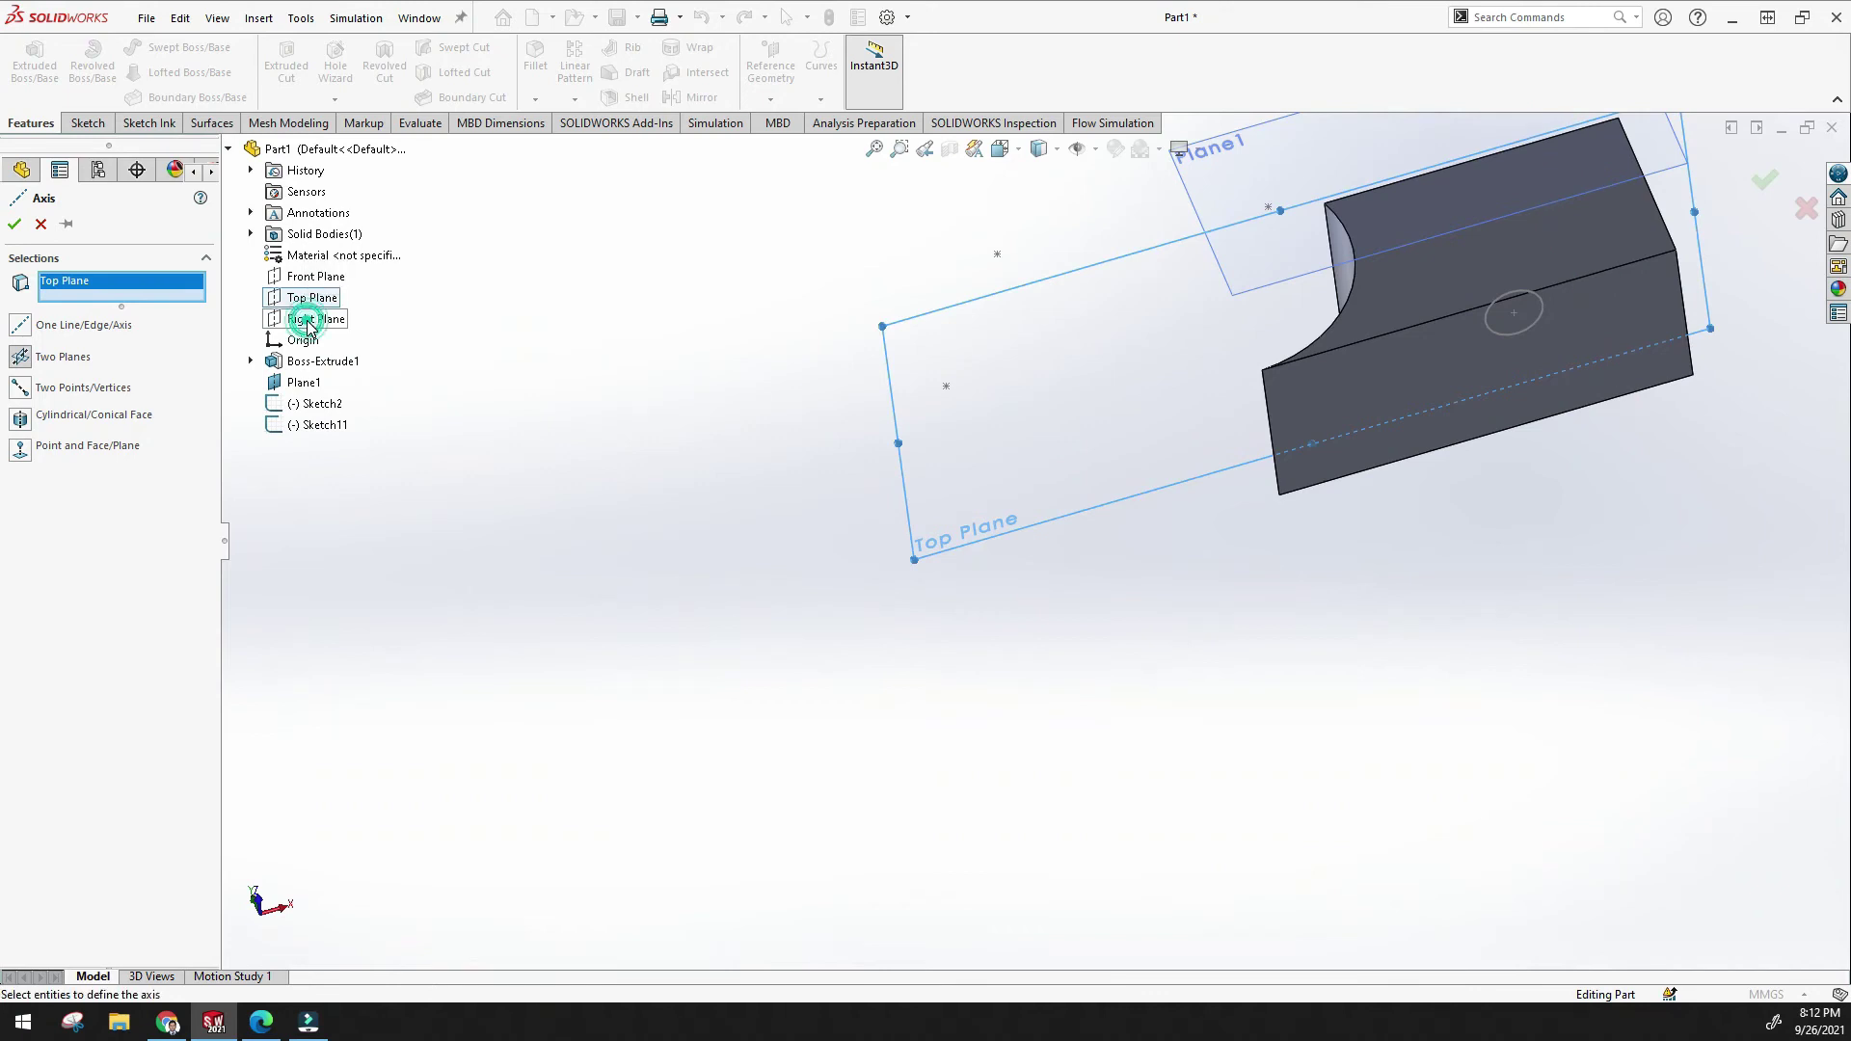
click(272, 320)
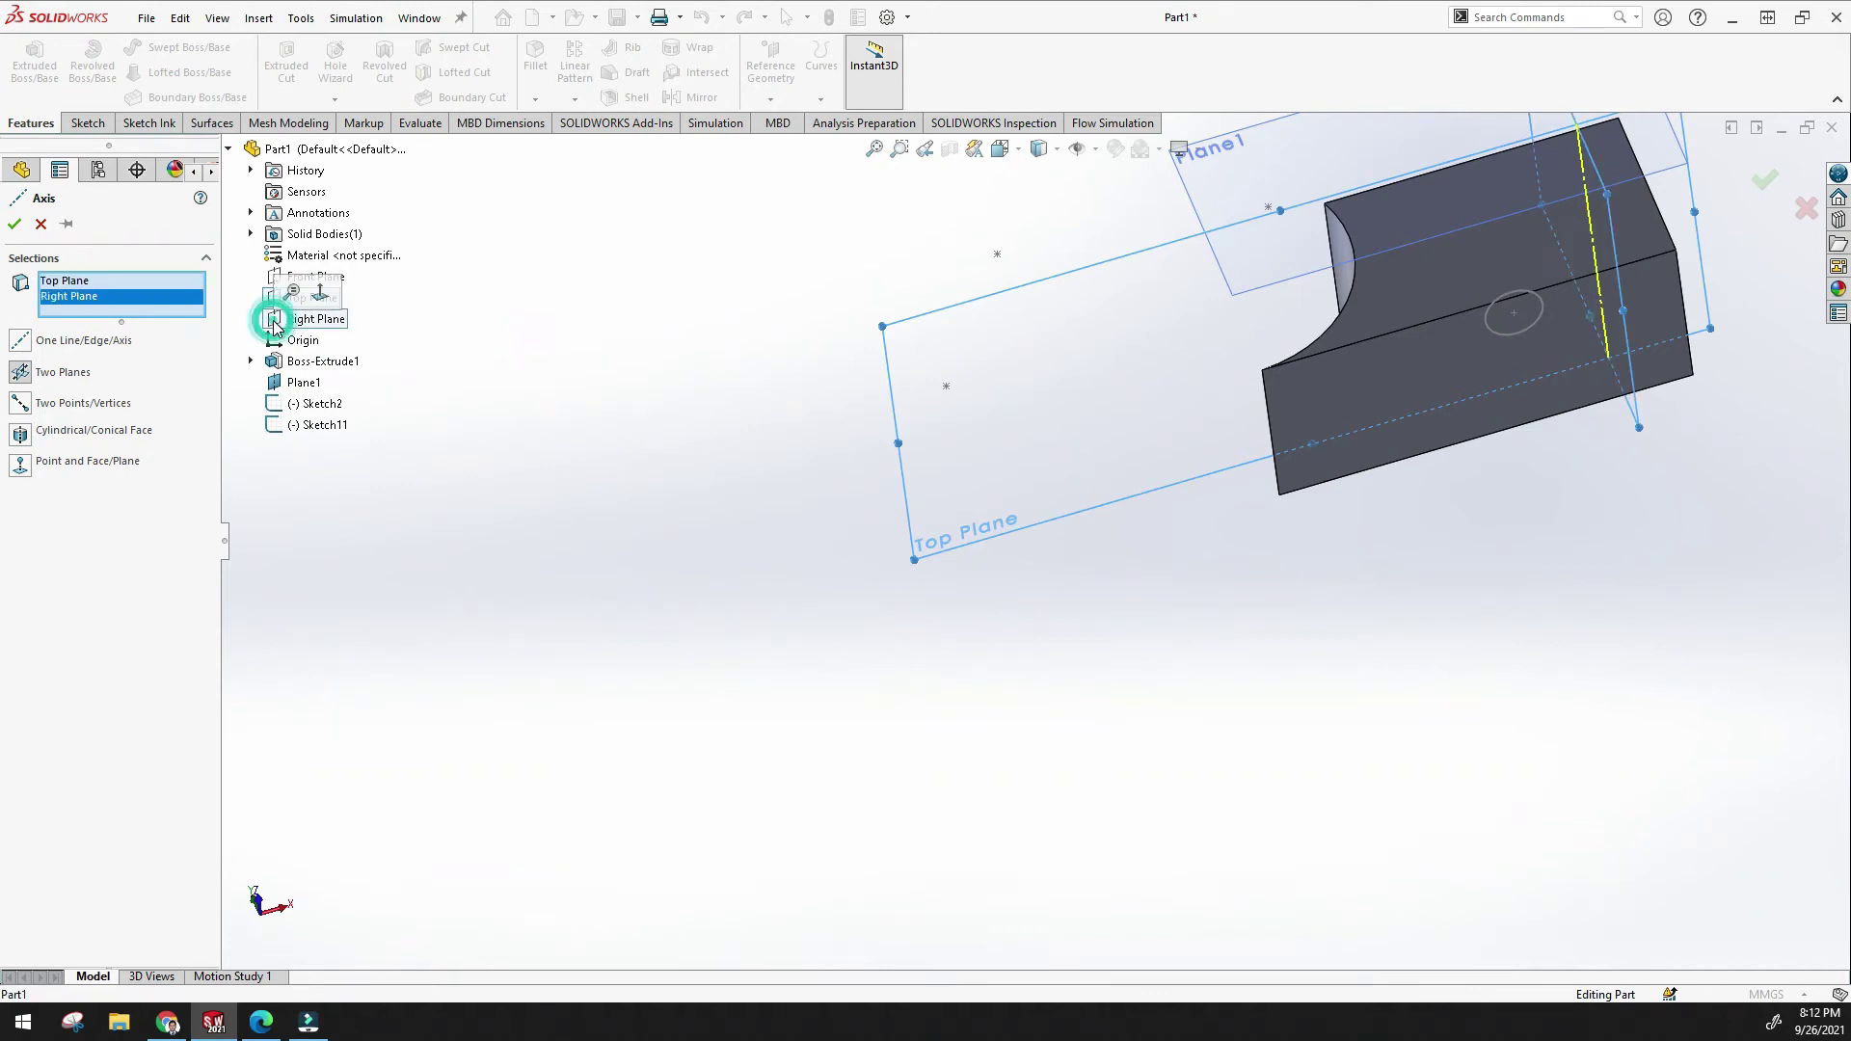
scroll(750, 402, up, 3)
scroll(754, 403, up, 2)
middle_drag(759, 377, 800, 356)
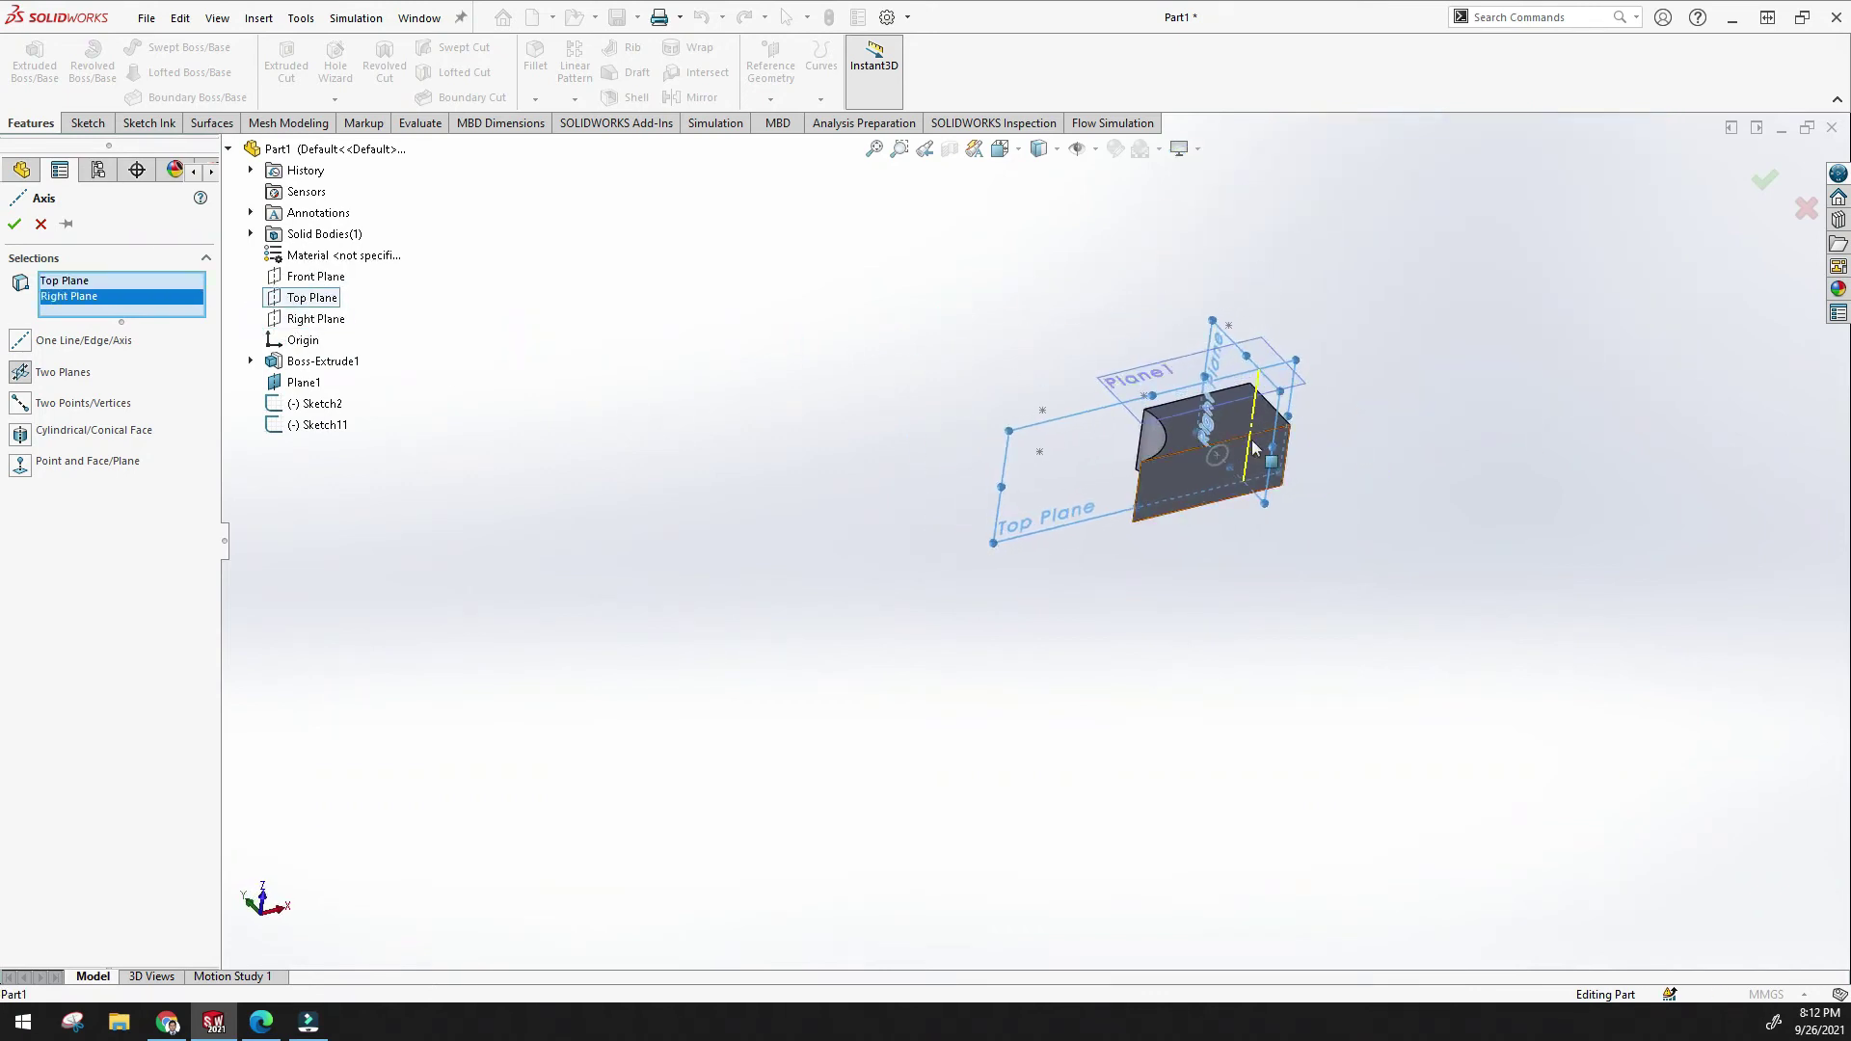
scroll(1285, 414, down, 7)
middle_drag(1202, 400, 1087, 712)
scroll(1030, 572, down, 3)
scroll(1086, 712, up, 8)
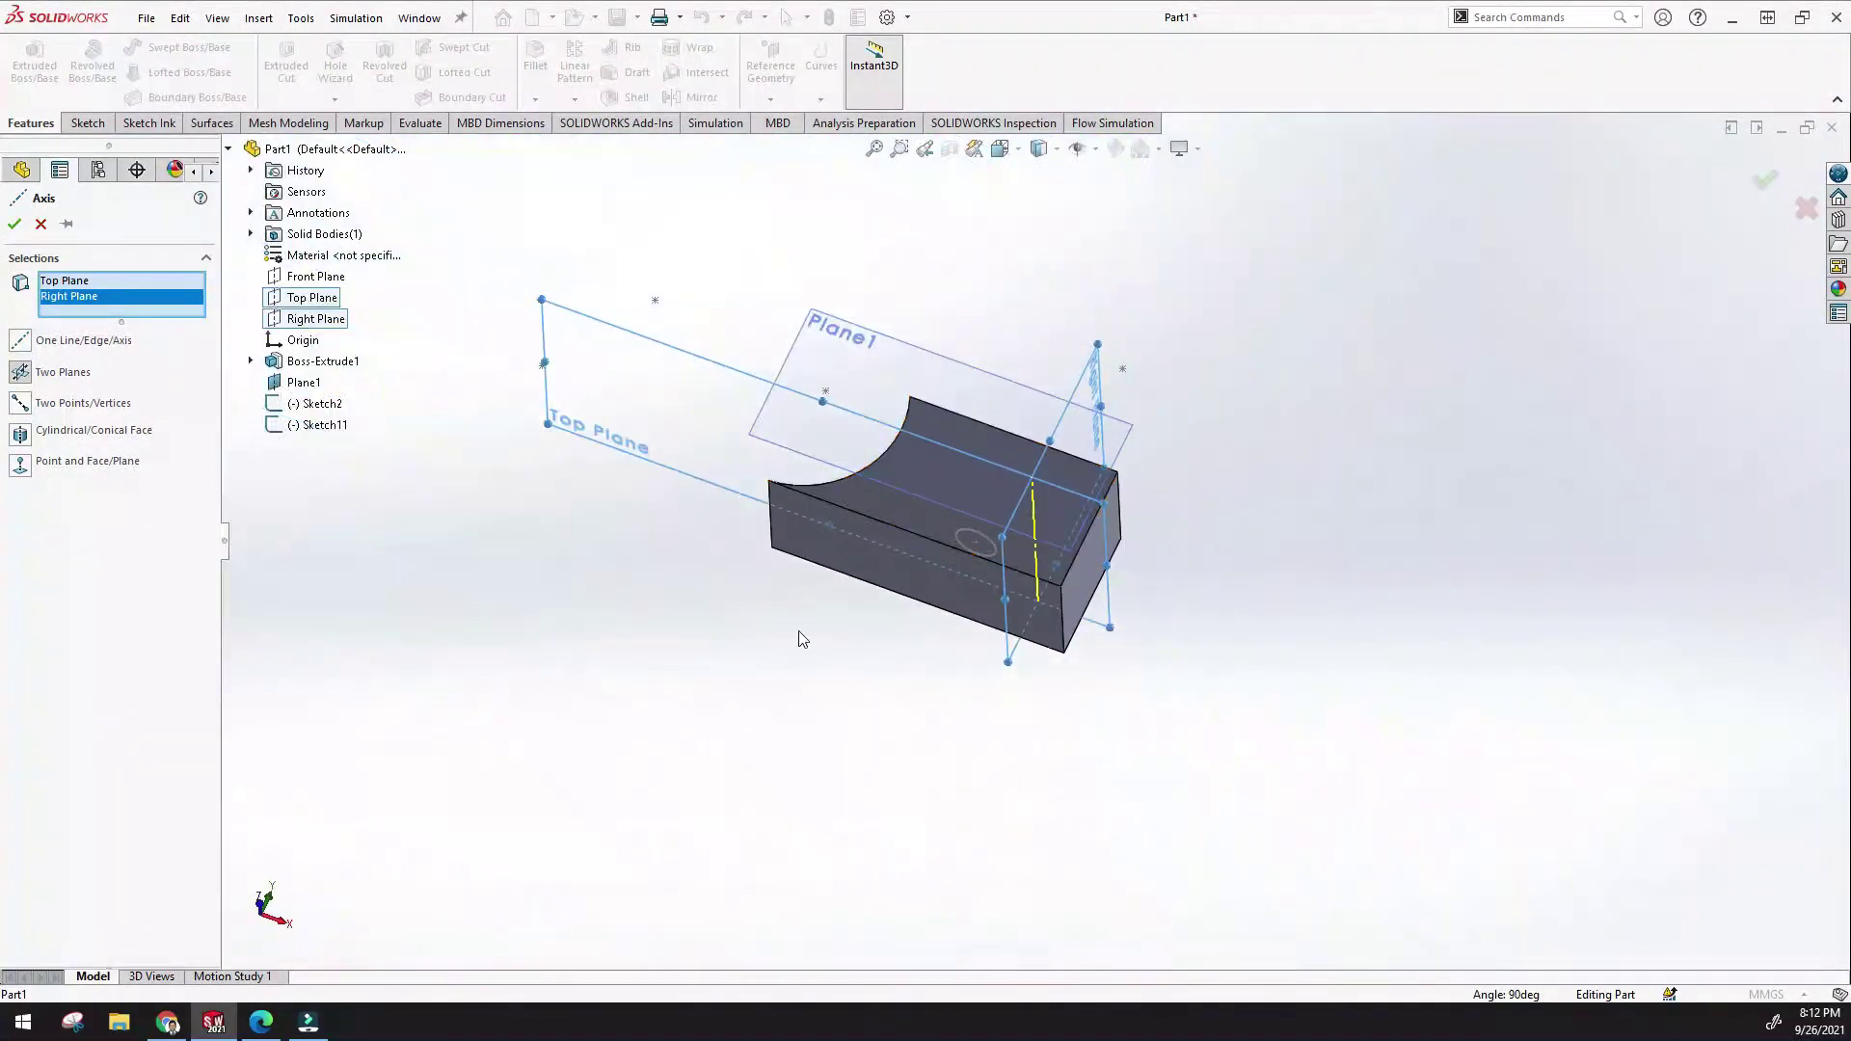
scroll(675, 607, down, 3)
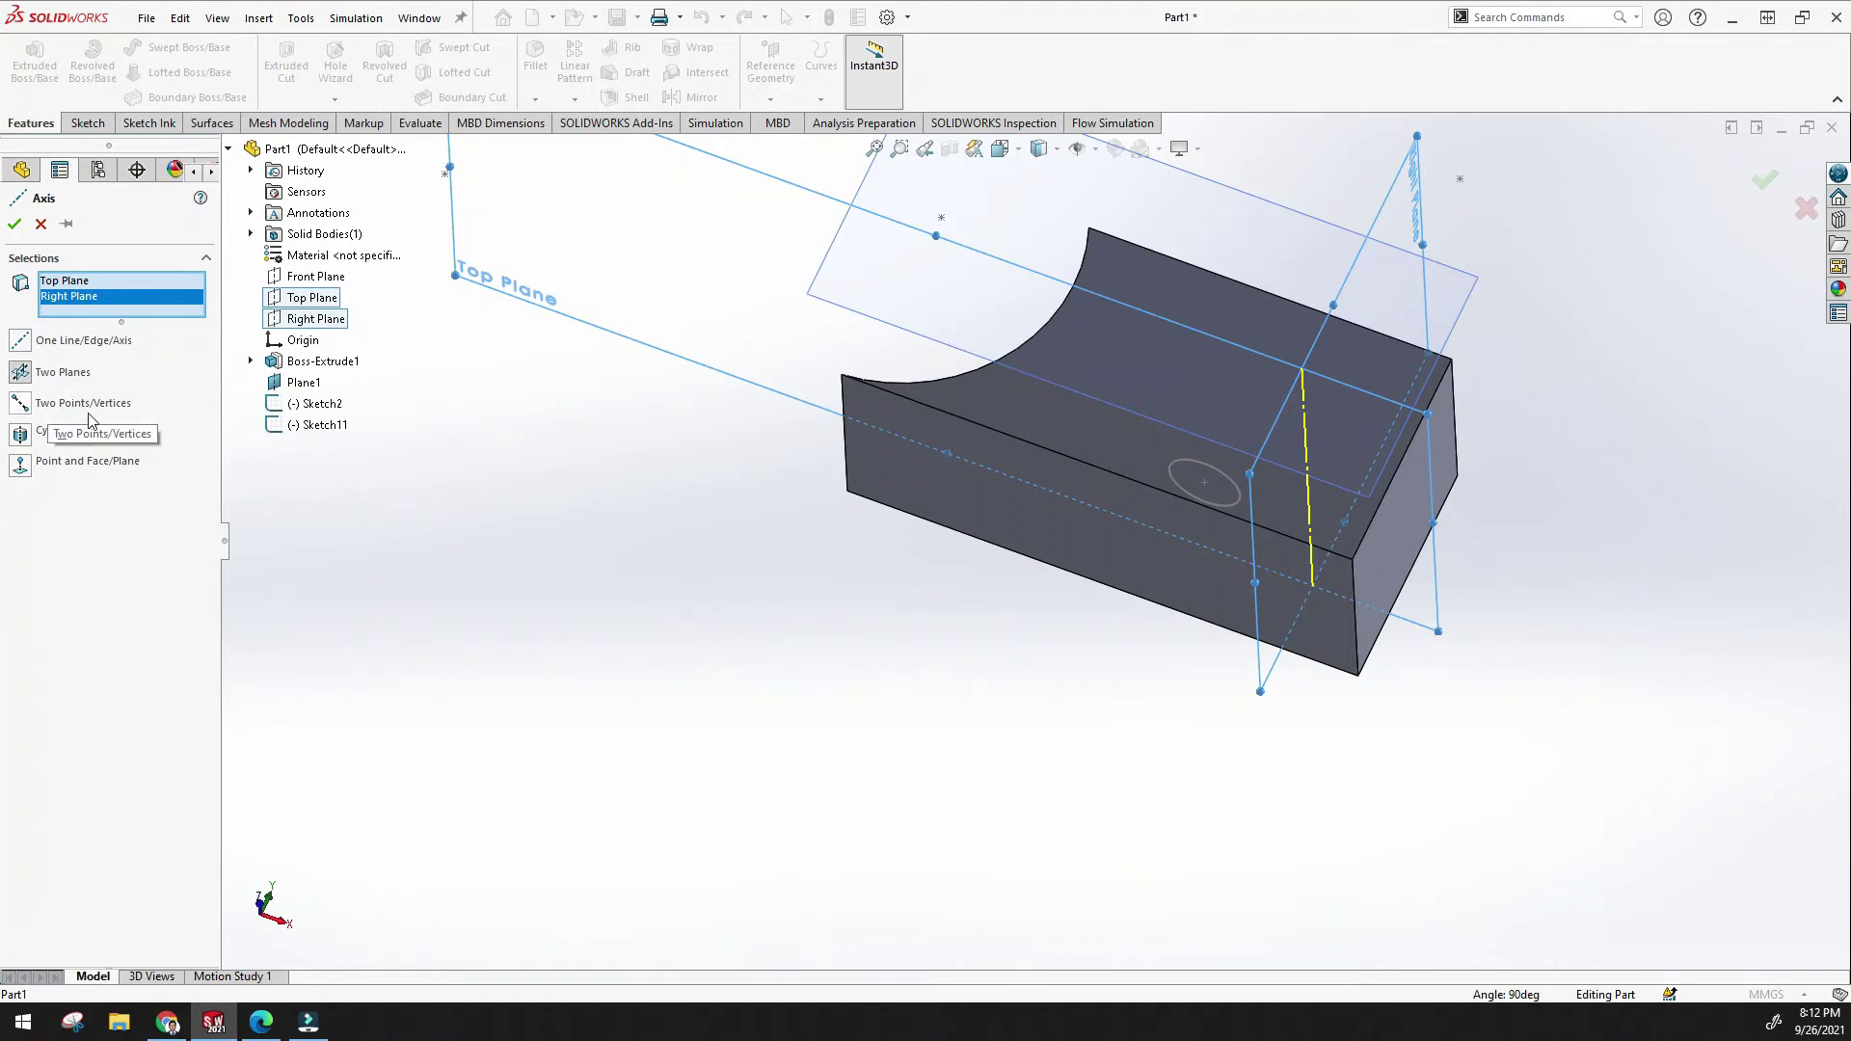
Switch to the Two Points/Vertices type and define the axis through the two top-face corner vertices of the concave end.
click(875, 149)
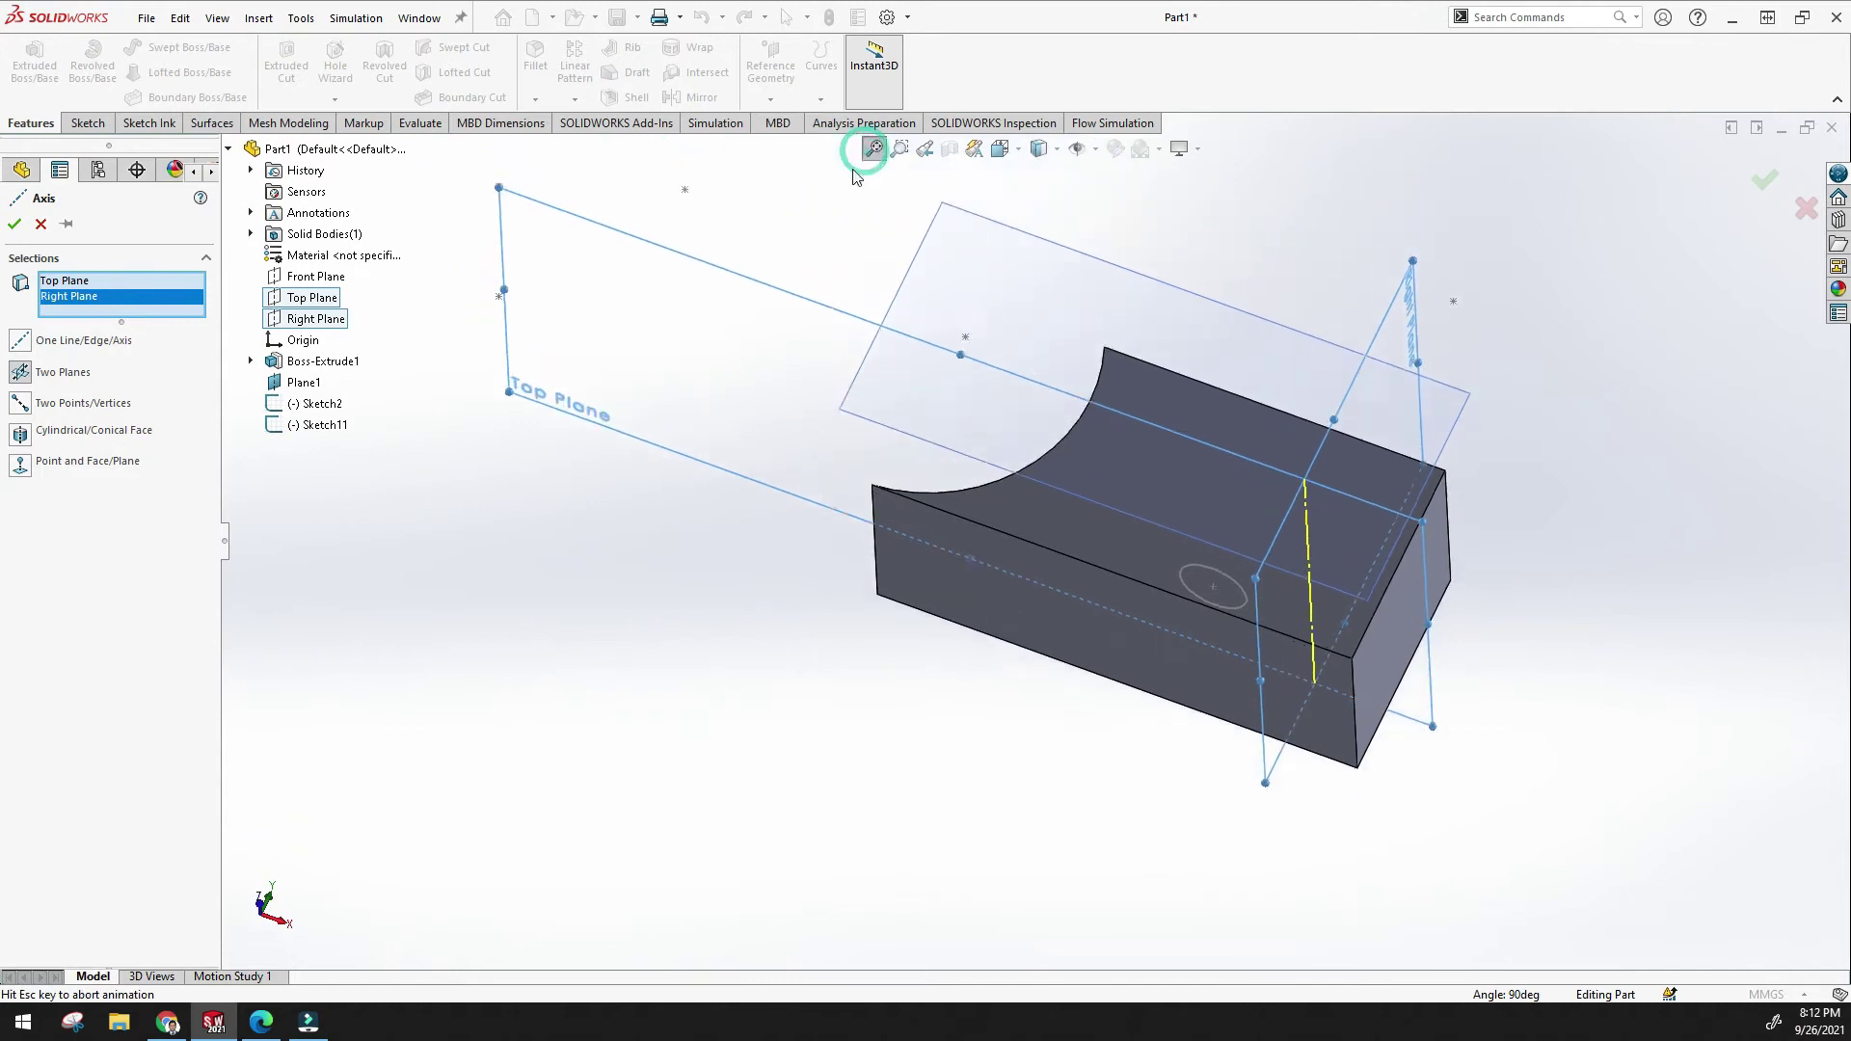
click(20, 405)
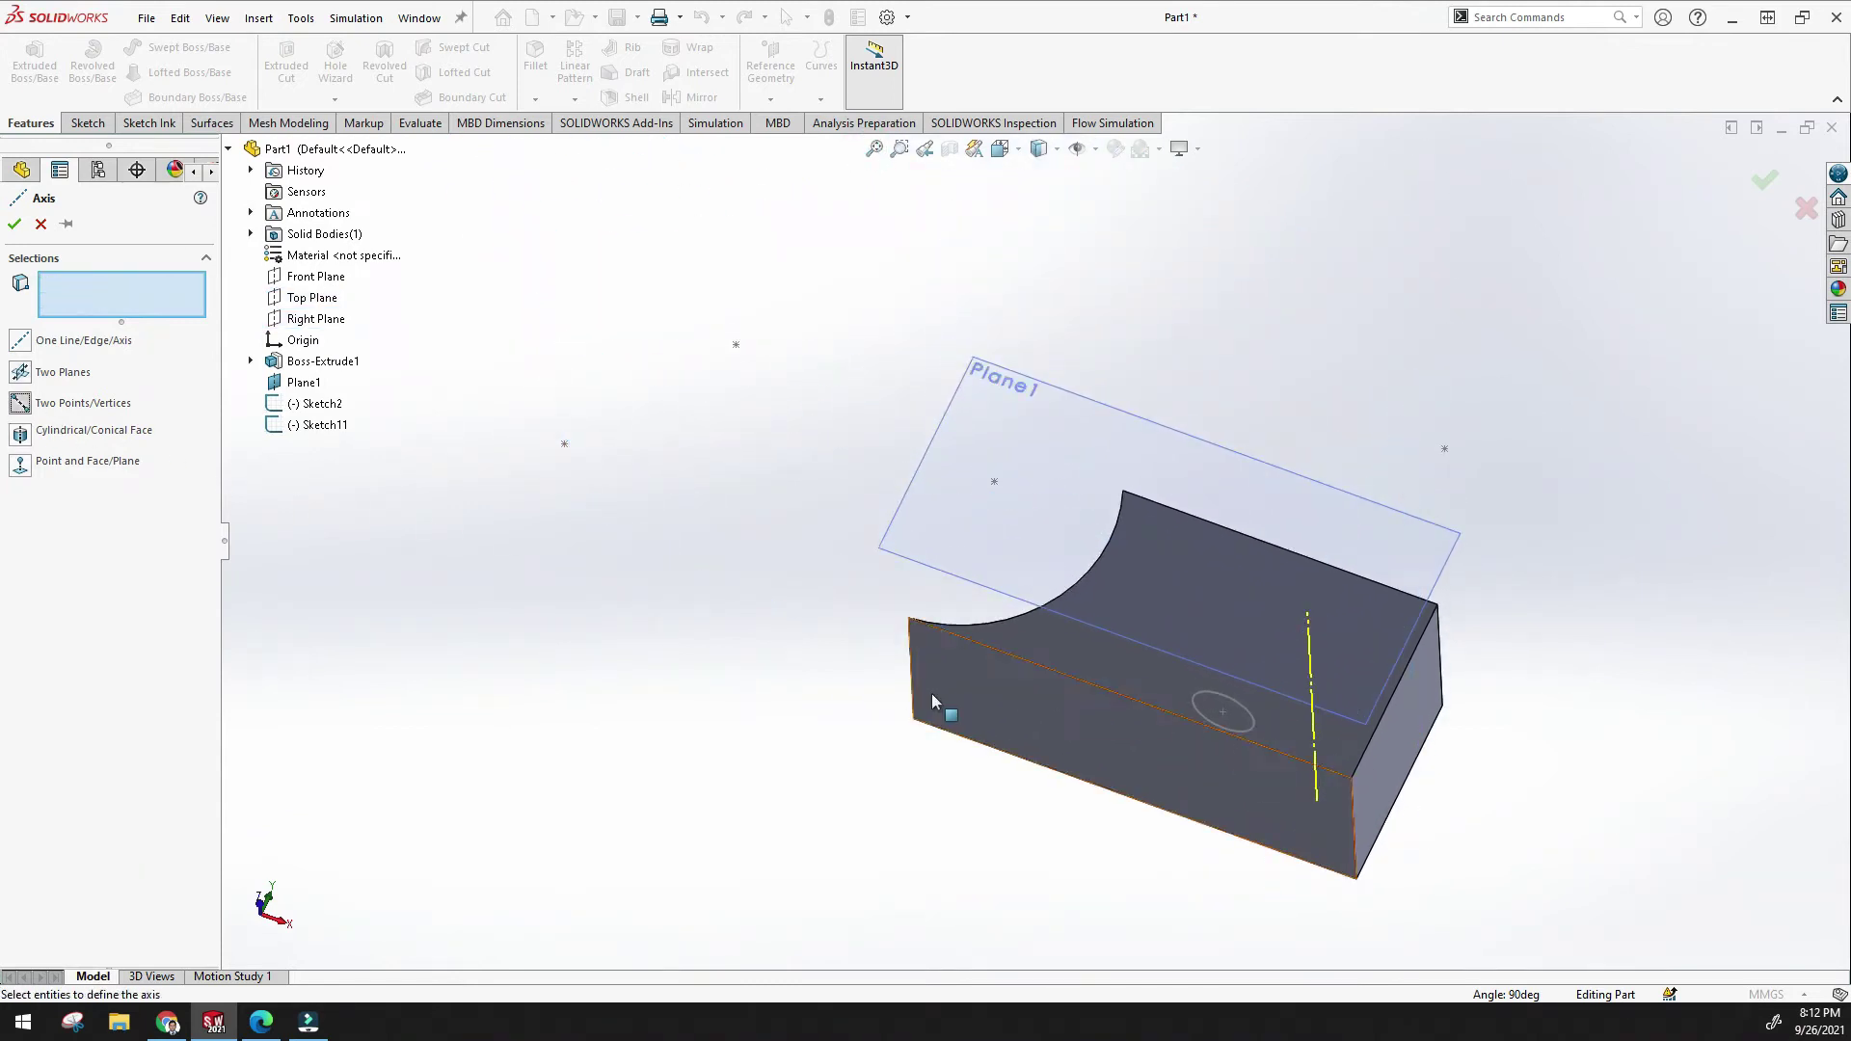
scroll(931, 696, down, 5)
scroll(947, 426, down, 3)
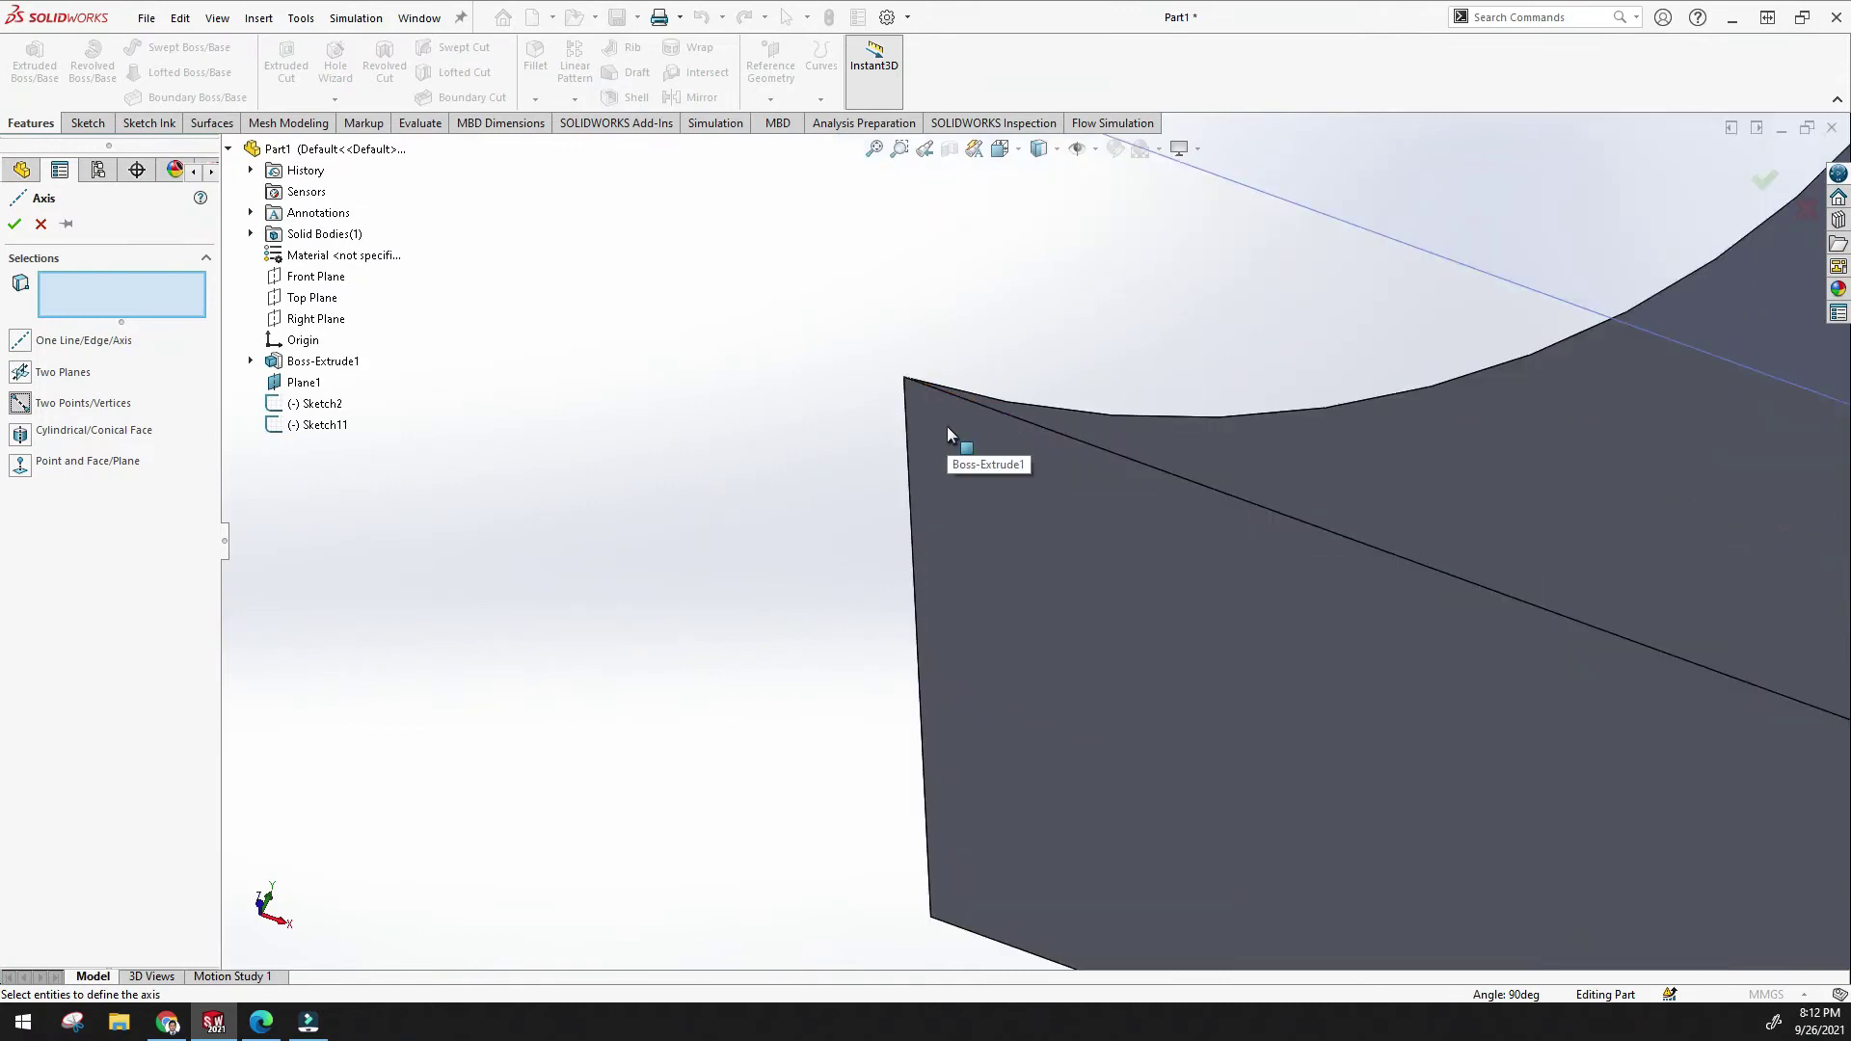
click(905, 378)
scroll(969, 442, up, 5)
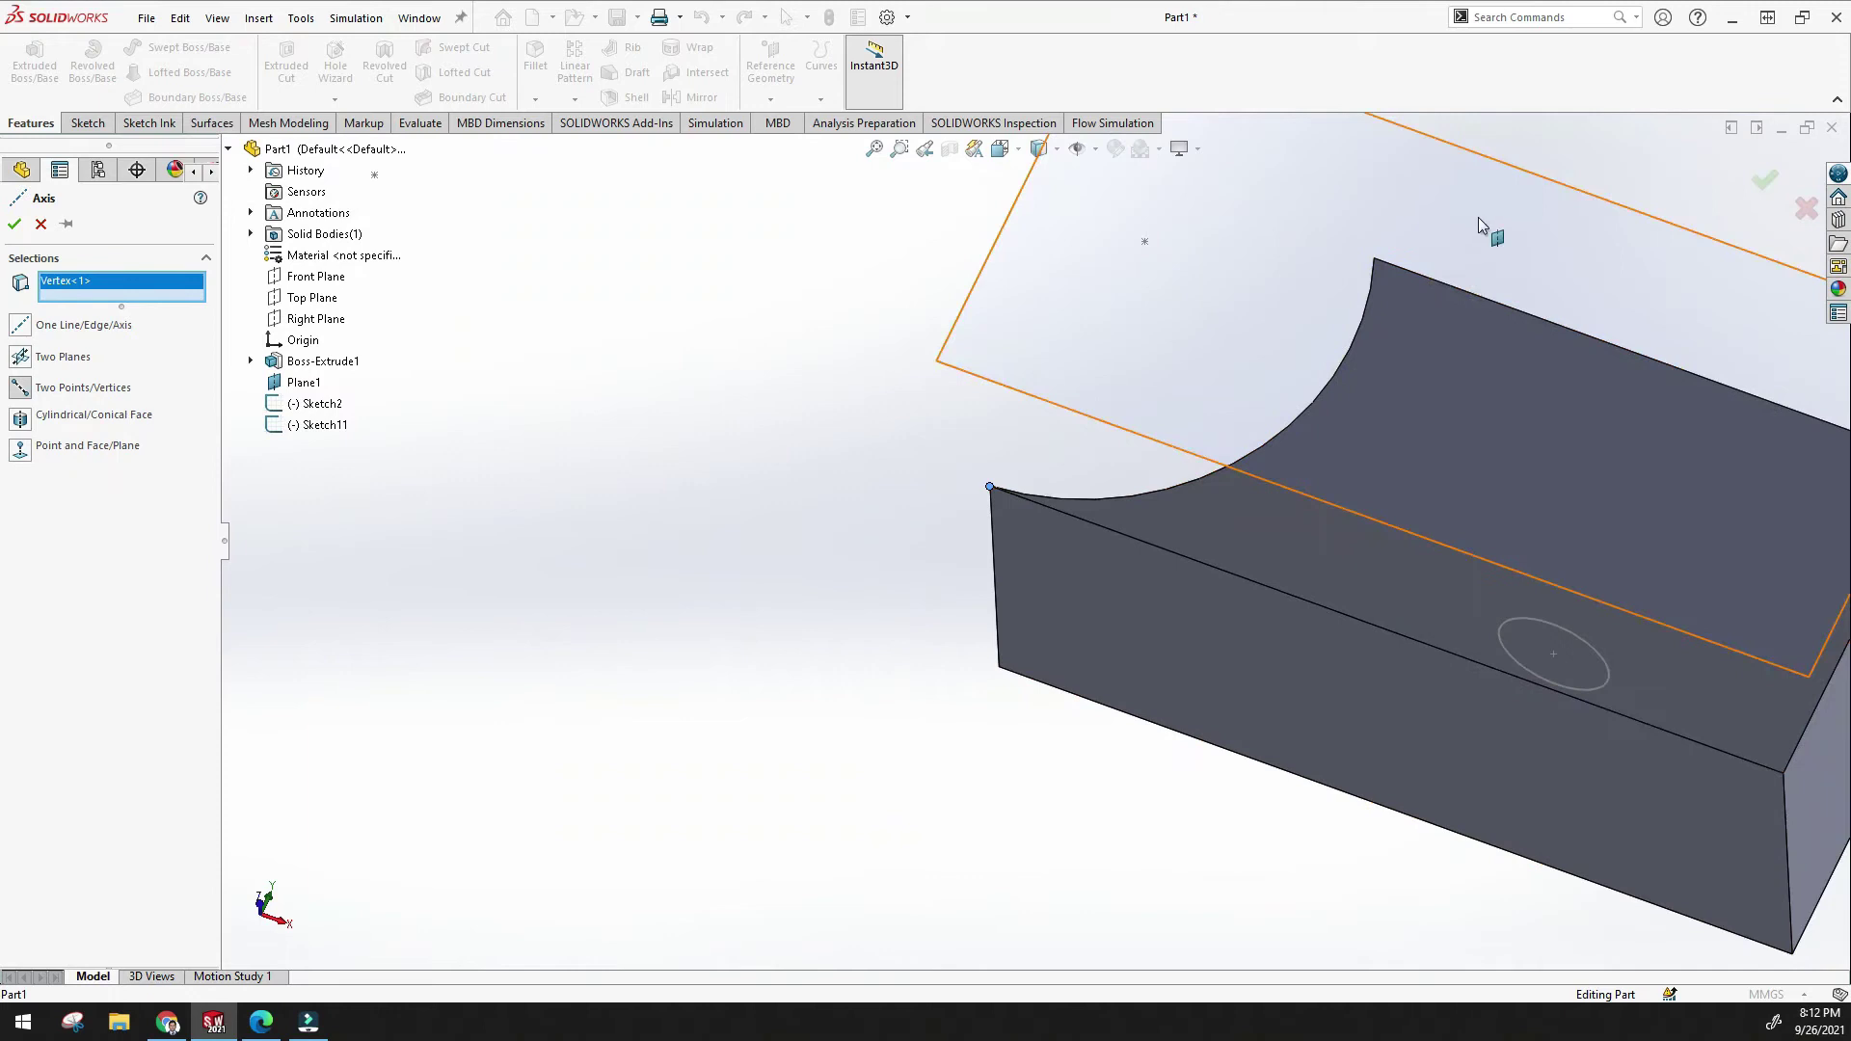
scroll(1290, 338, down, 4)
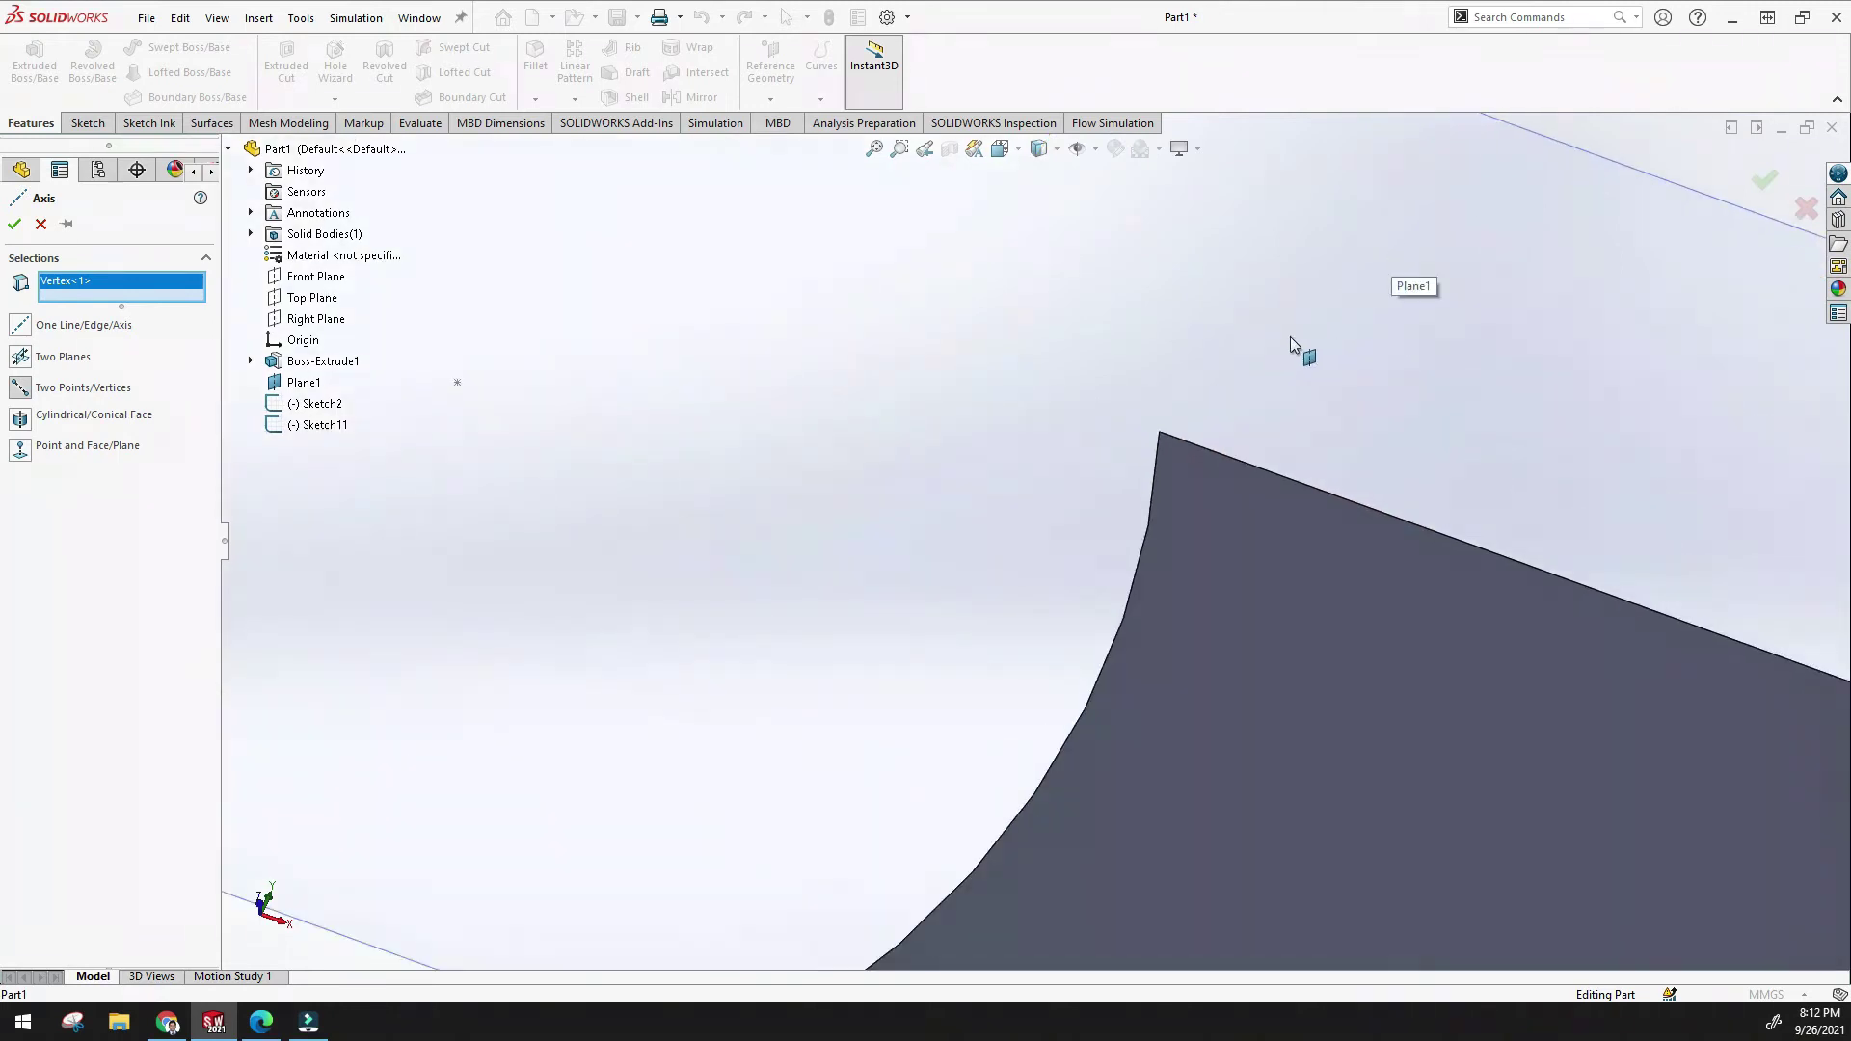
click(1160, 433)
scroll(1166, 439, up, 3)
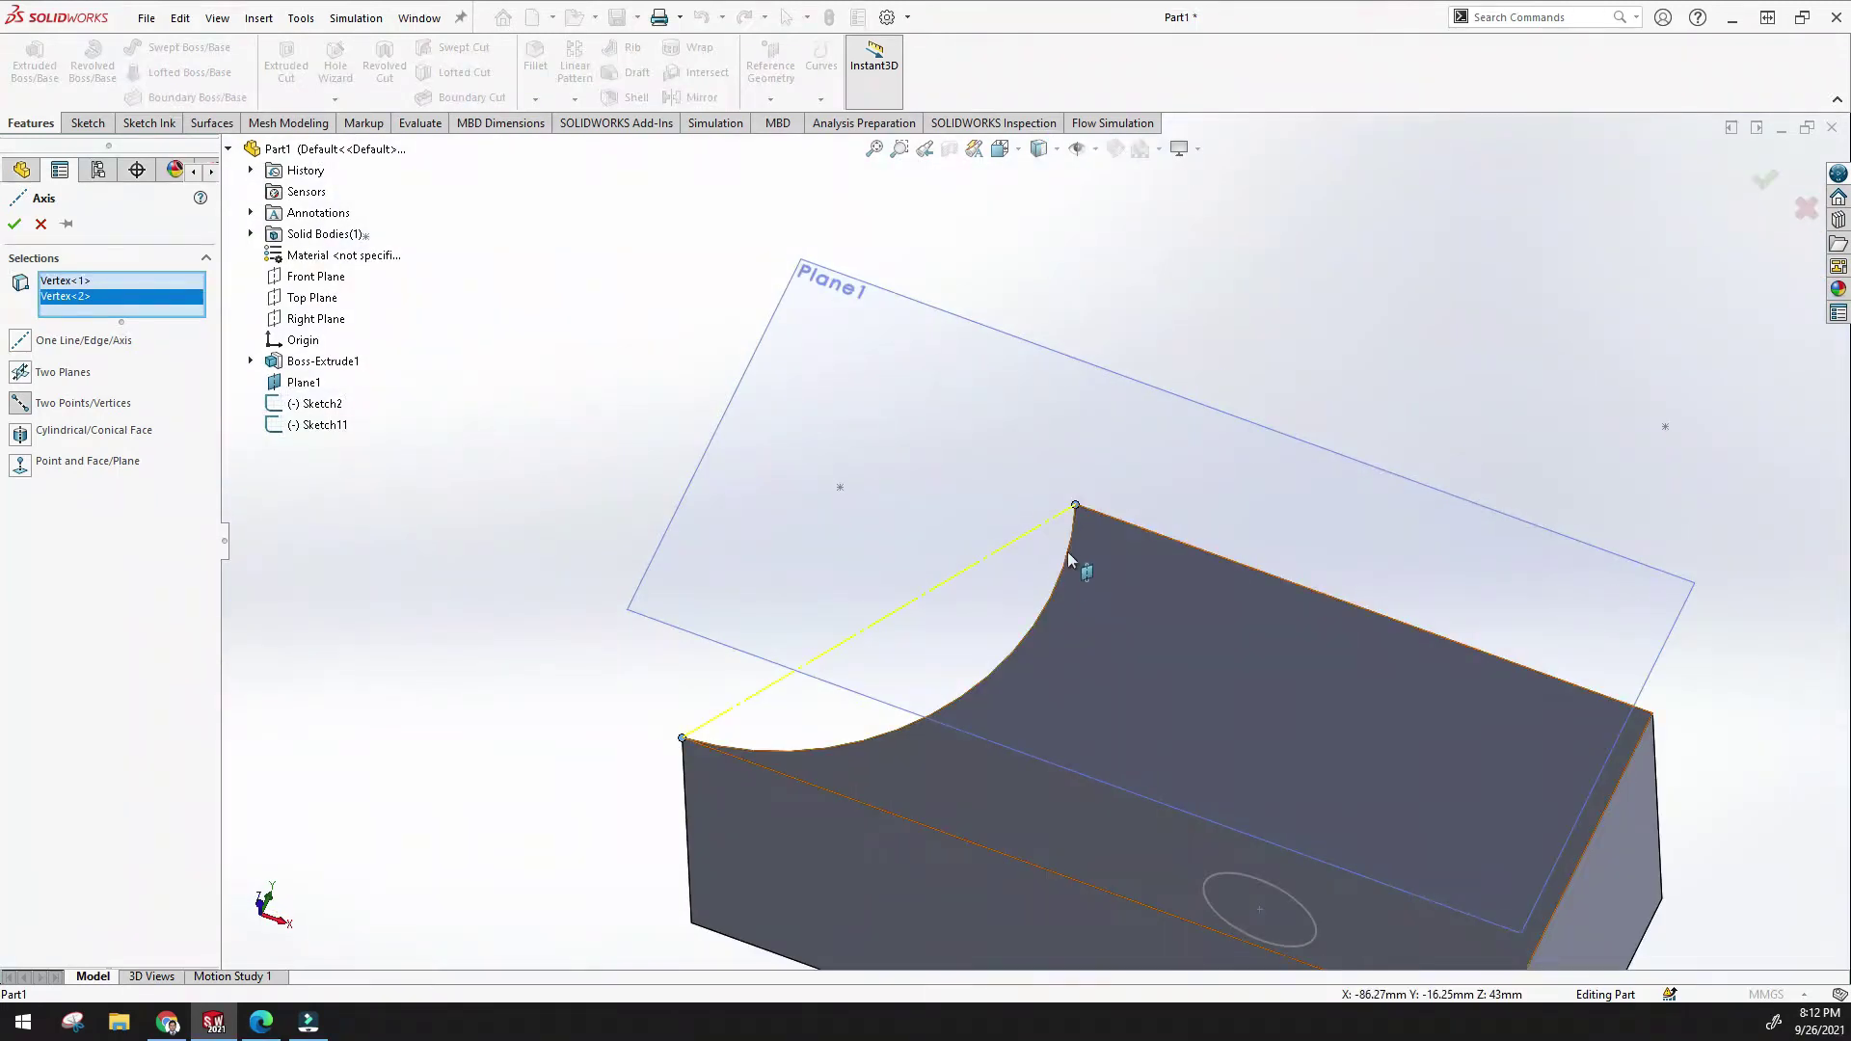
middle_drag(1055, 523, 866, 640)
scroll(866, 640, down, 4)
scroll(843, 578, up, 6)
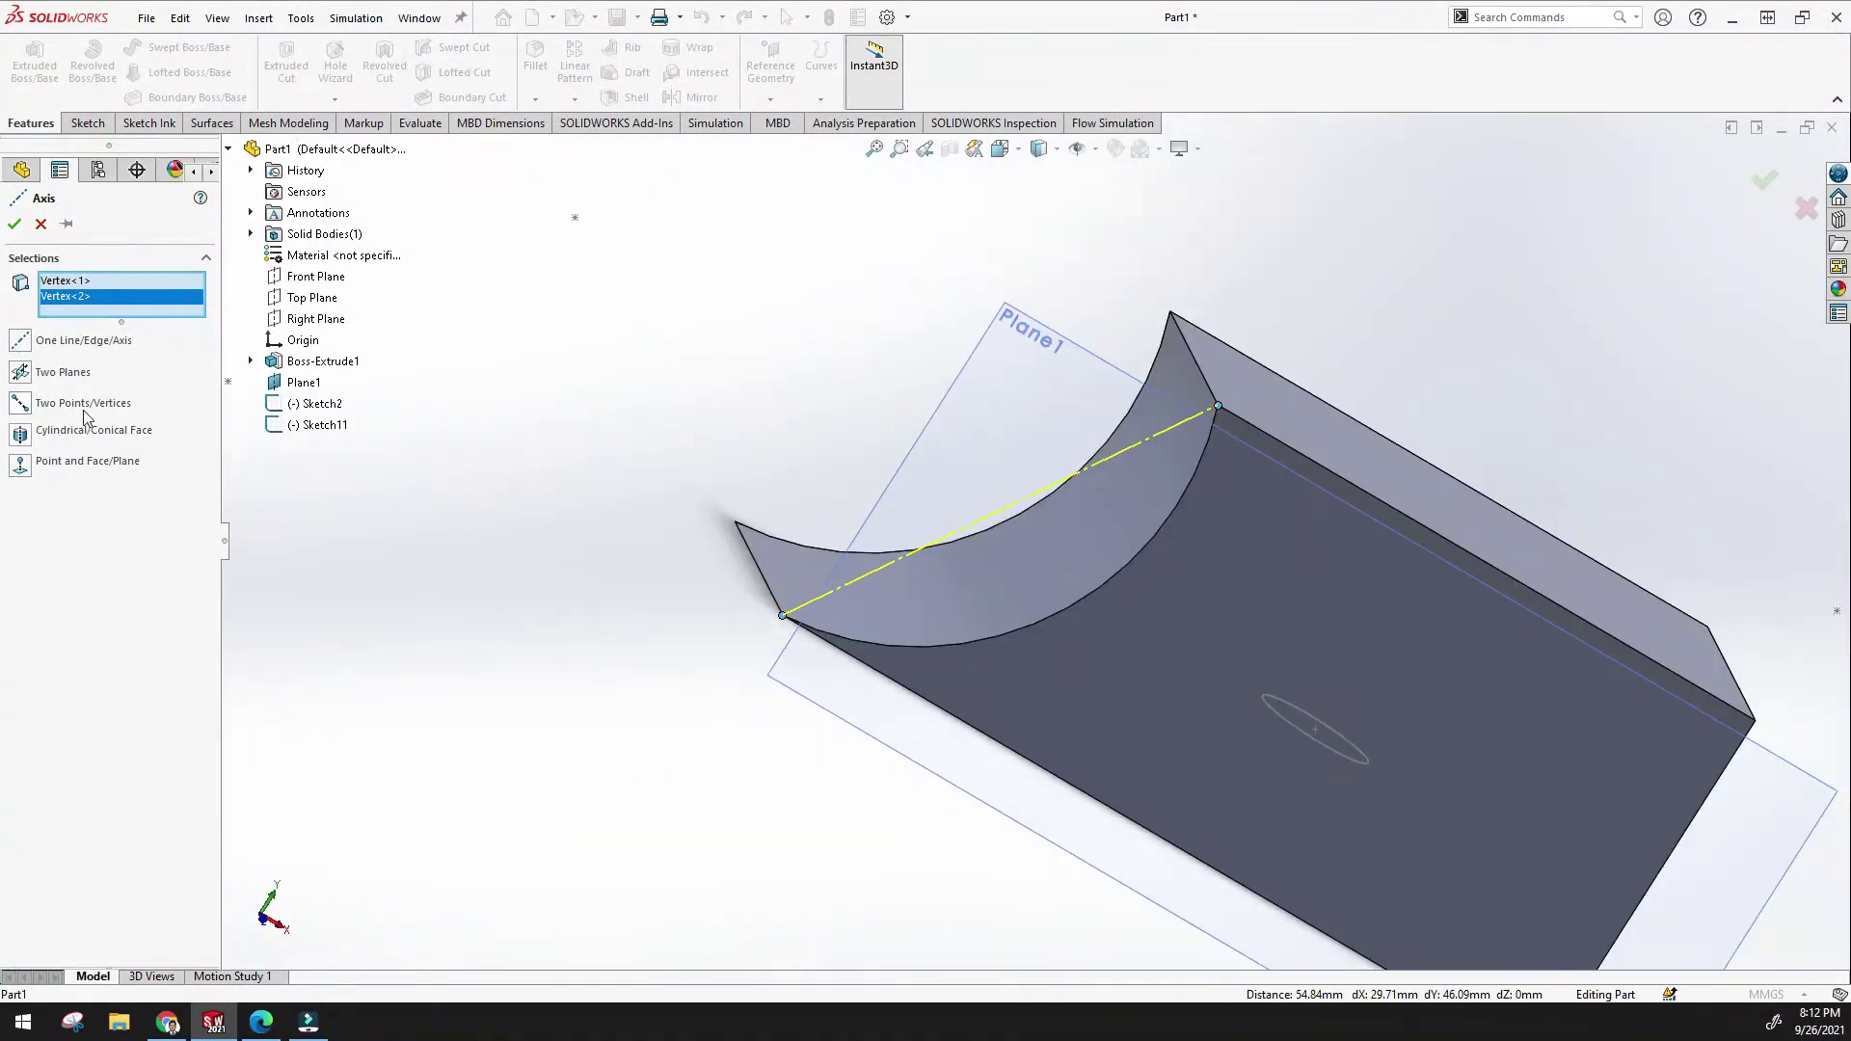
middle_drag(365, 567, 730, 516)
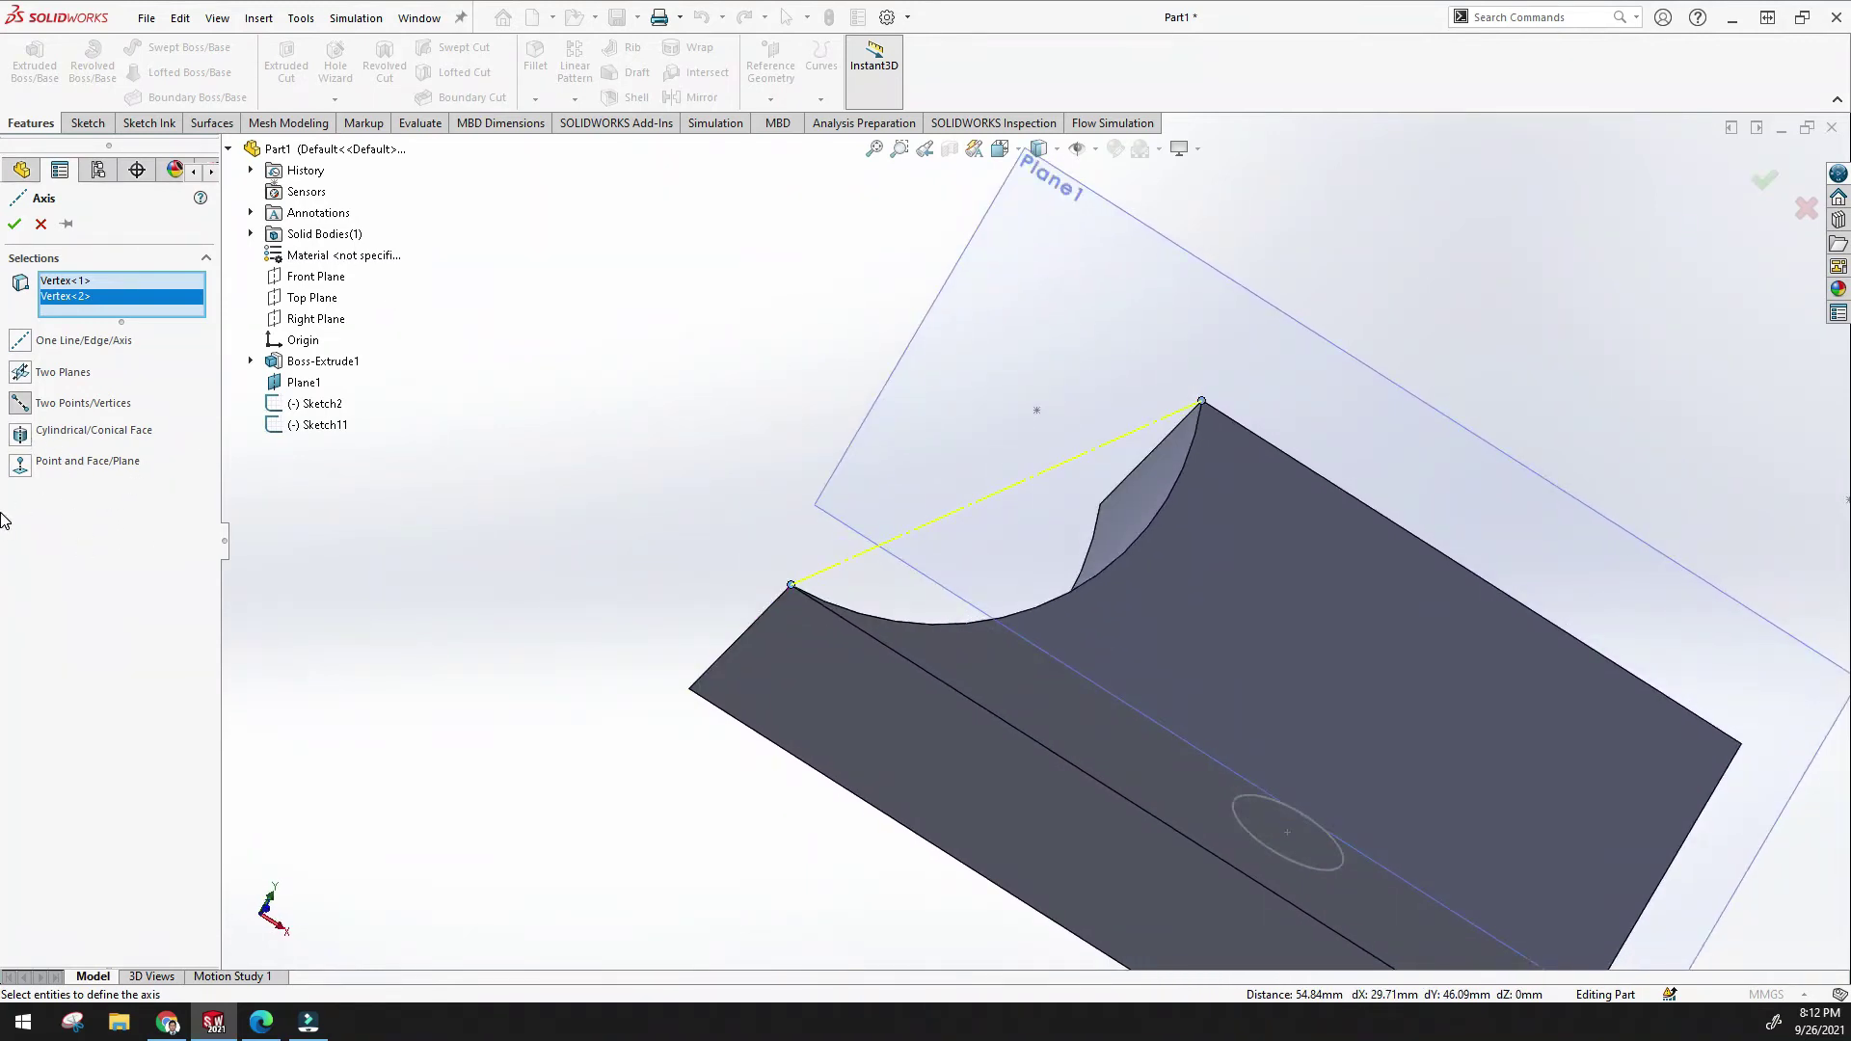
Switch to the Point and Face/Plane type and define the axis from the concave end's lower corner vertex and the long side face.
click(21, 464)
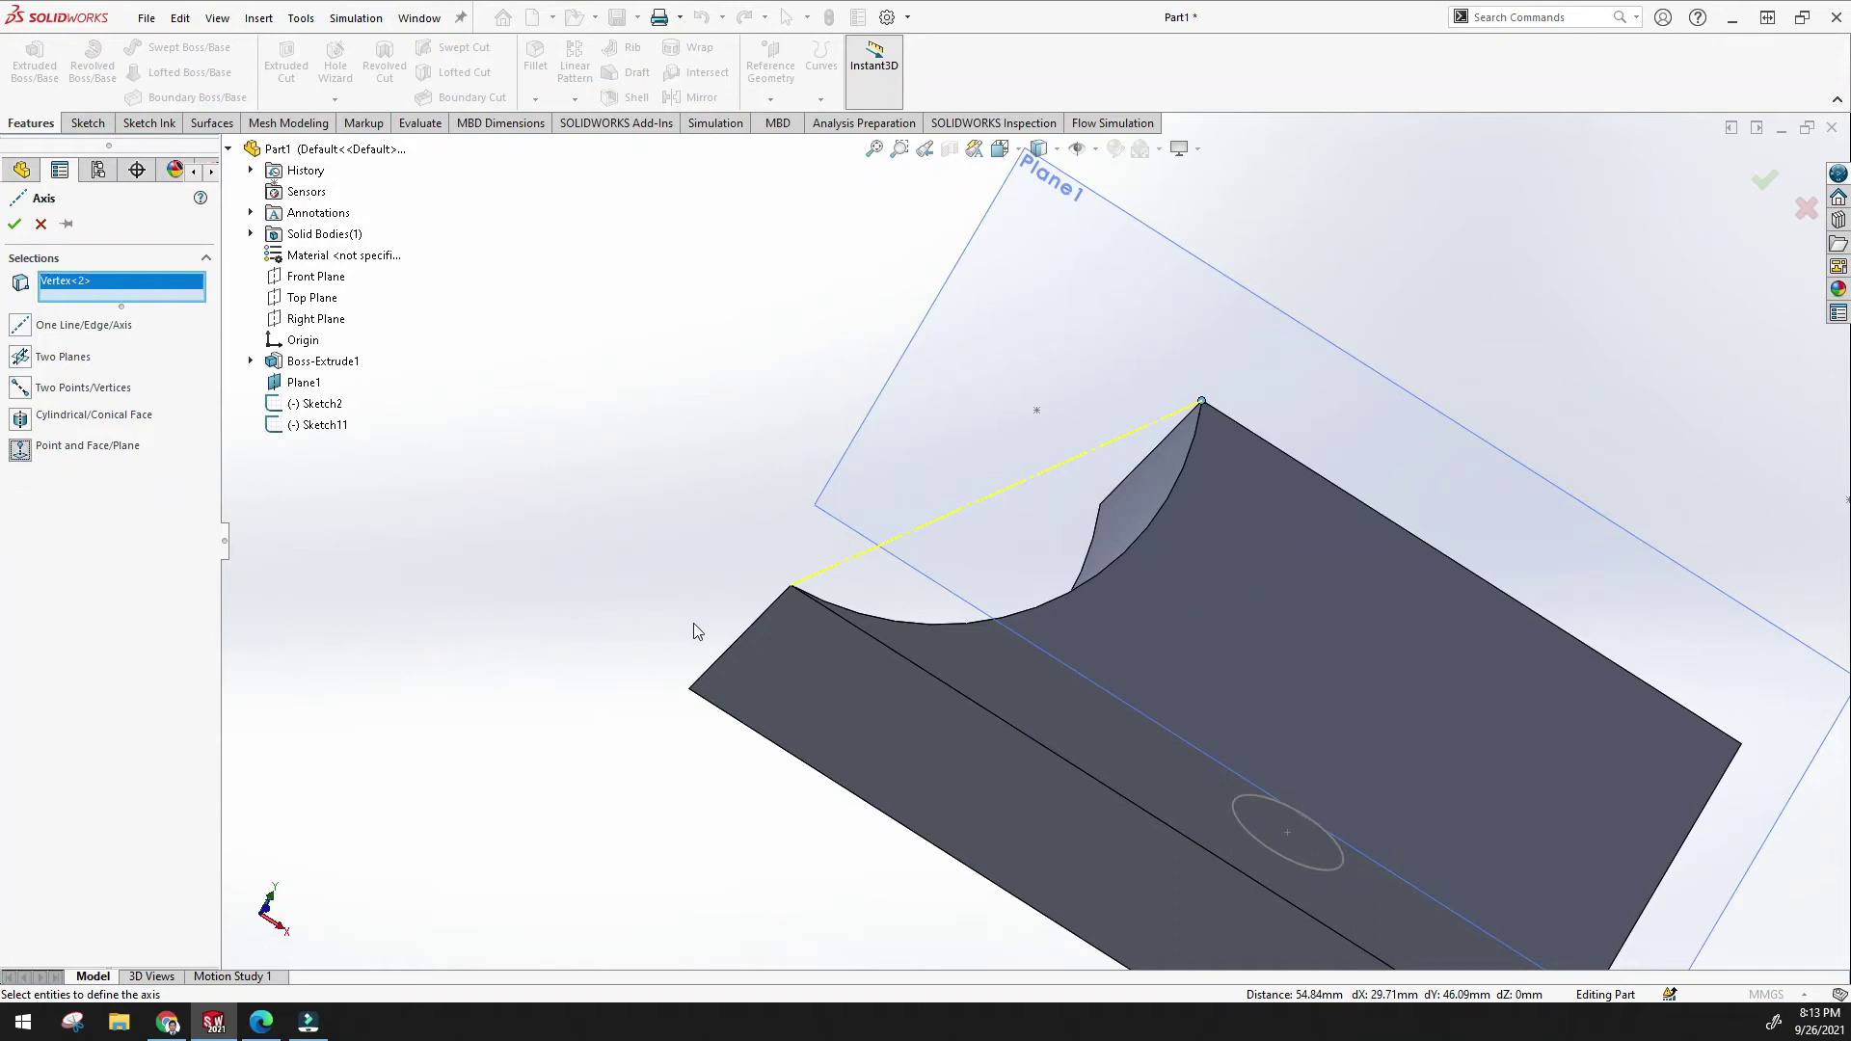
click(689, 691)
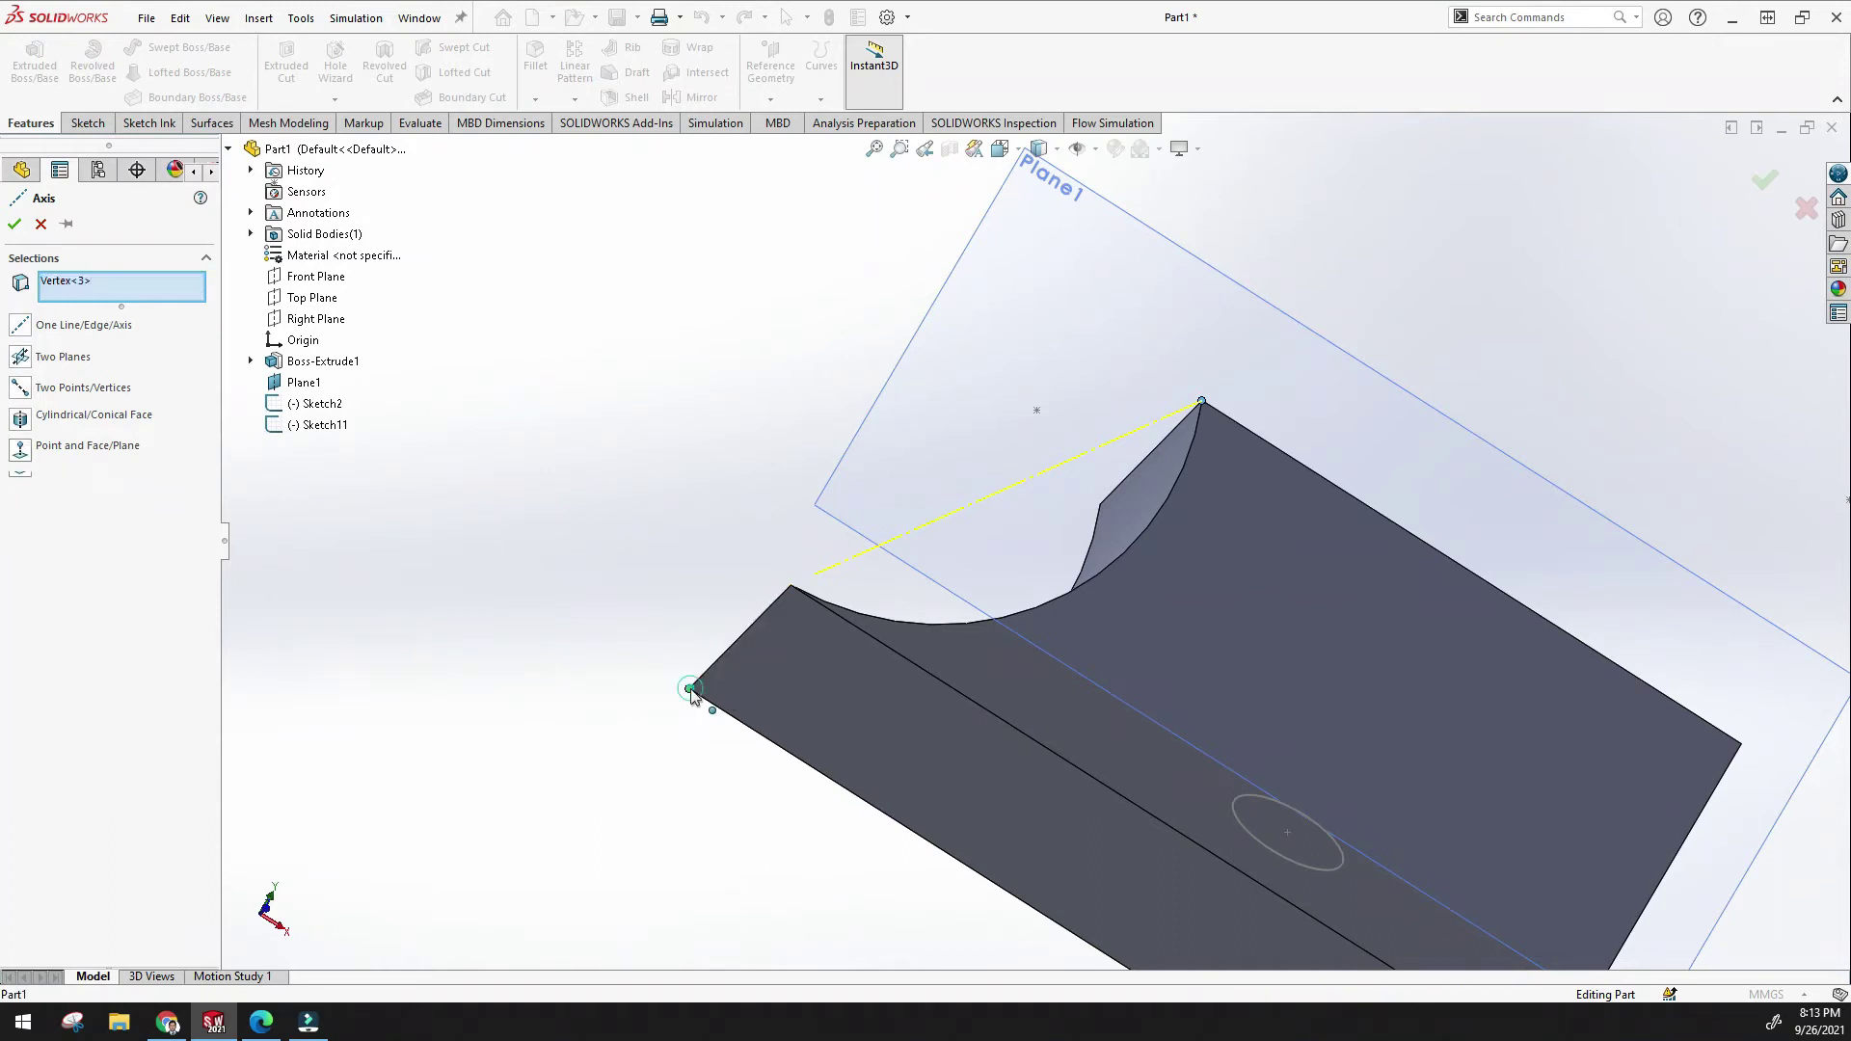
click(787, 710)
middle_drag(785, 710, 648, 632)
scroll(633, 727, down, 4)
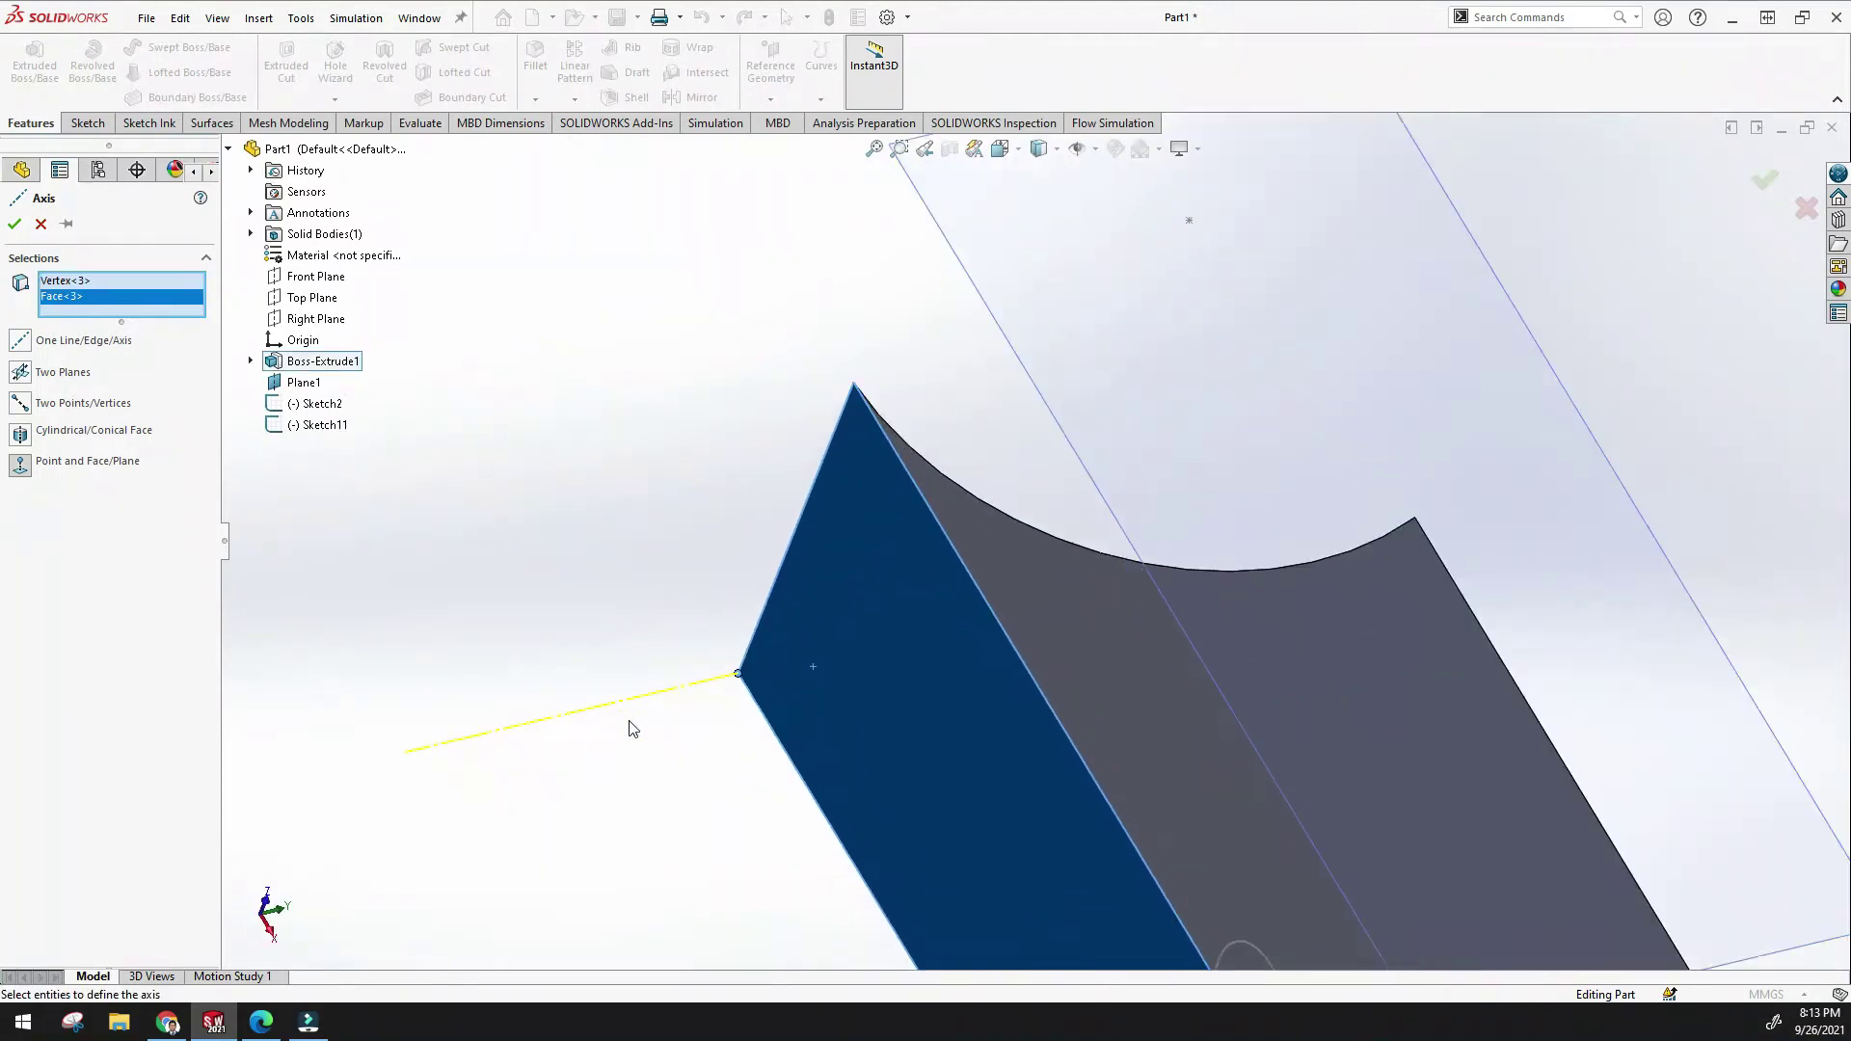
scroll(658, 632, up, 4)
scroll(656, 623, up, 2)
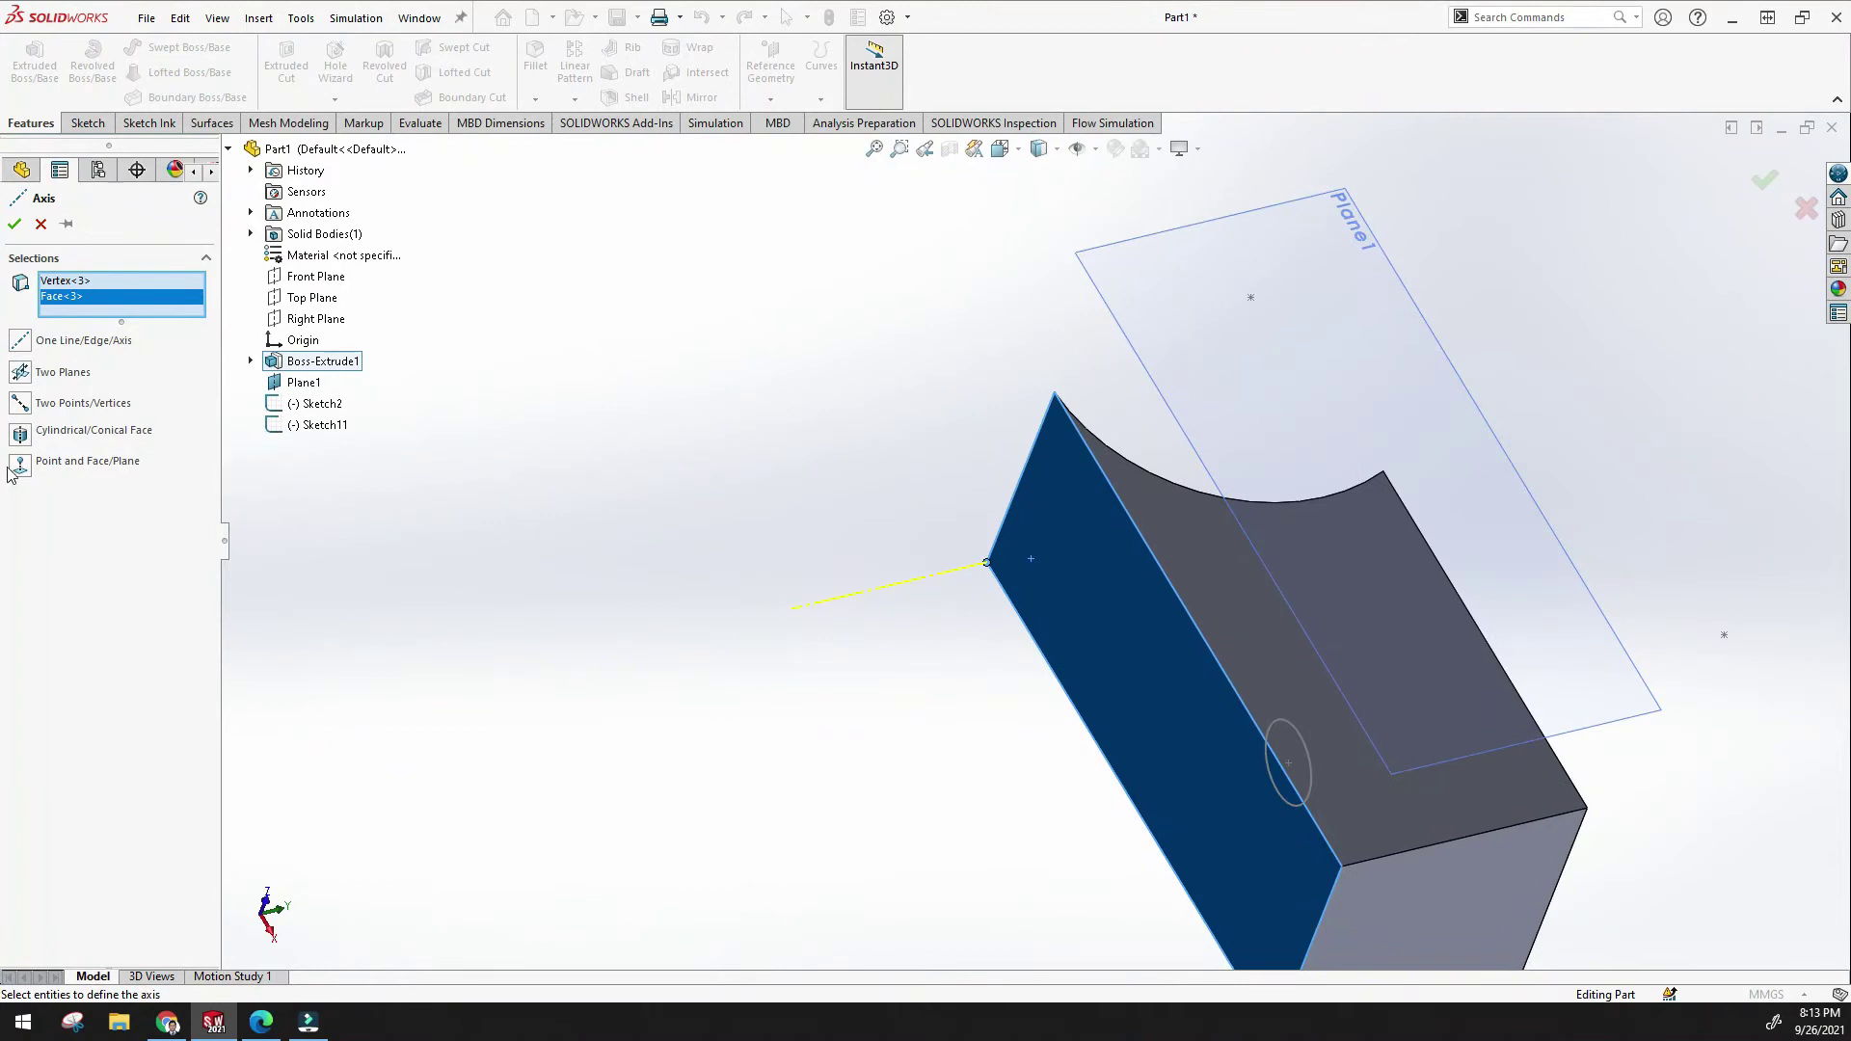
scroll(981, 489, up, 6)
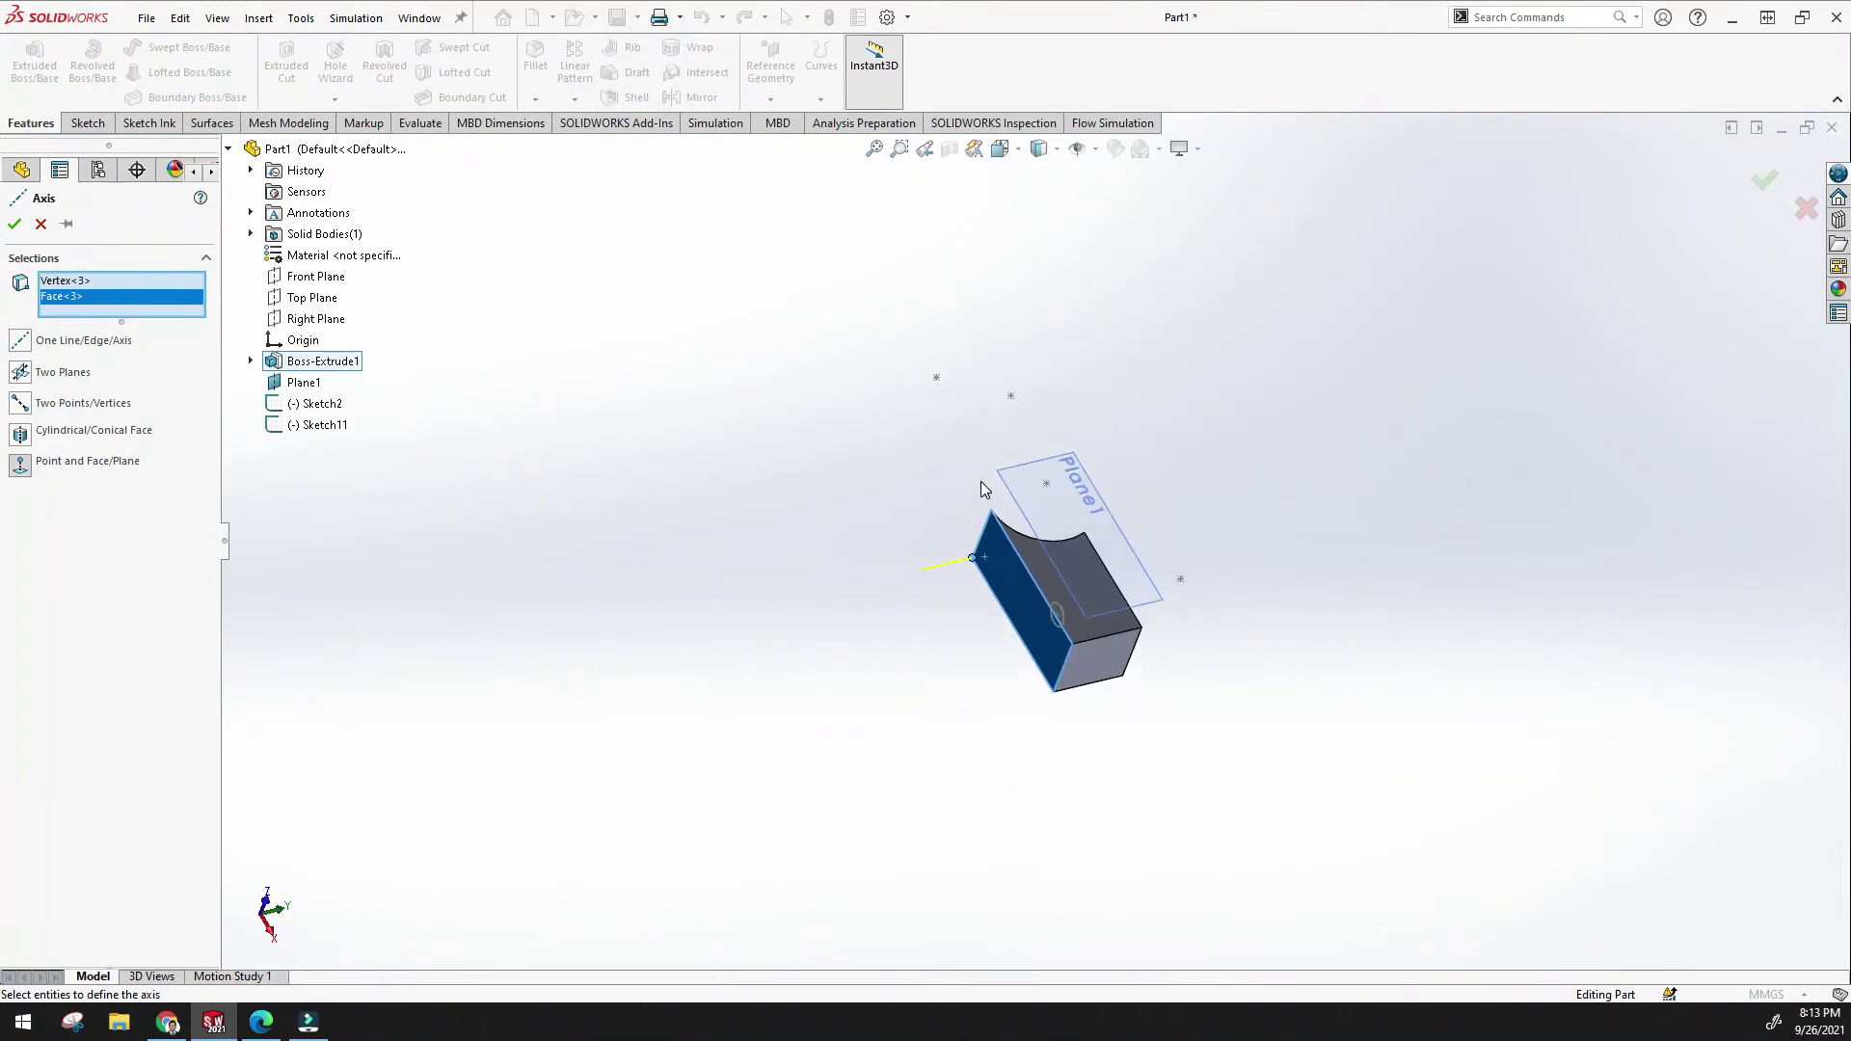
click(870, 149)
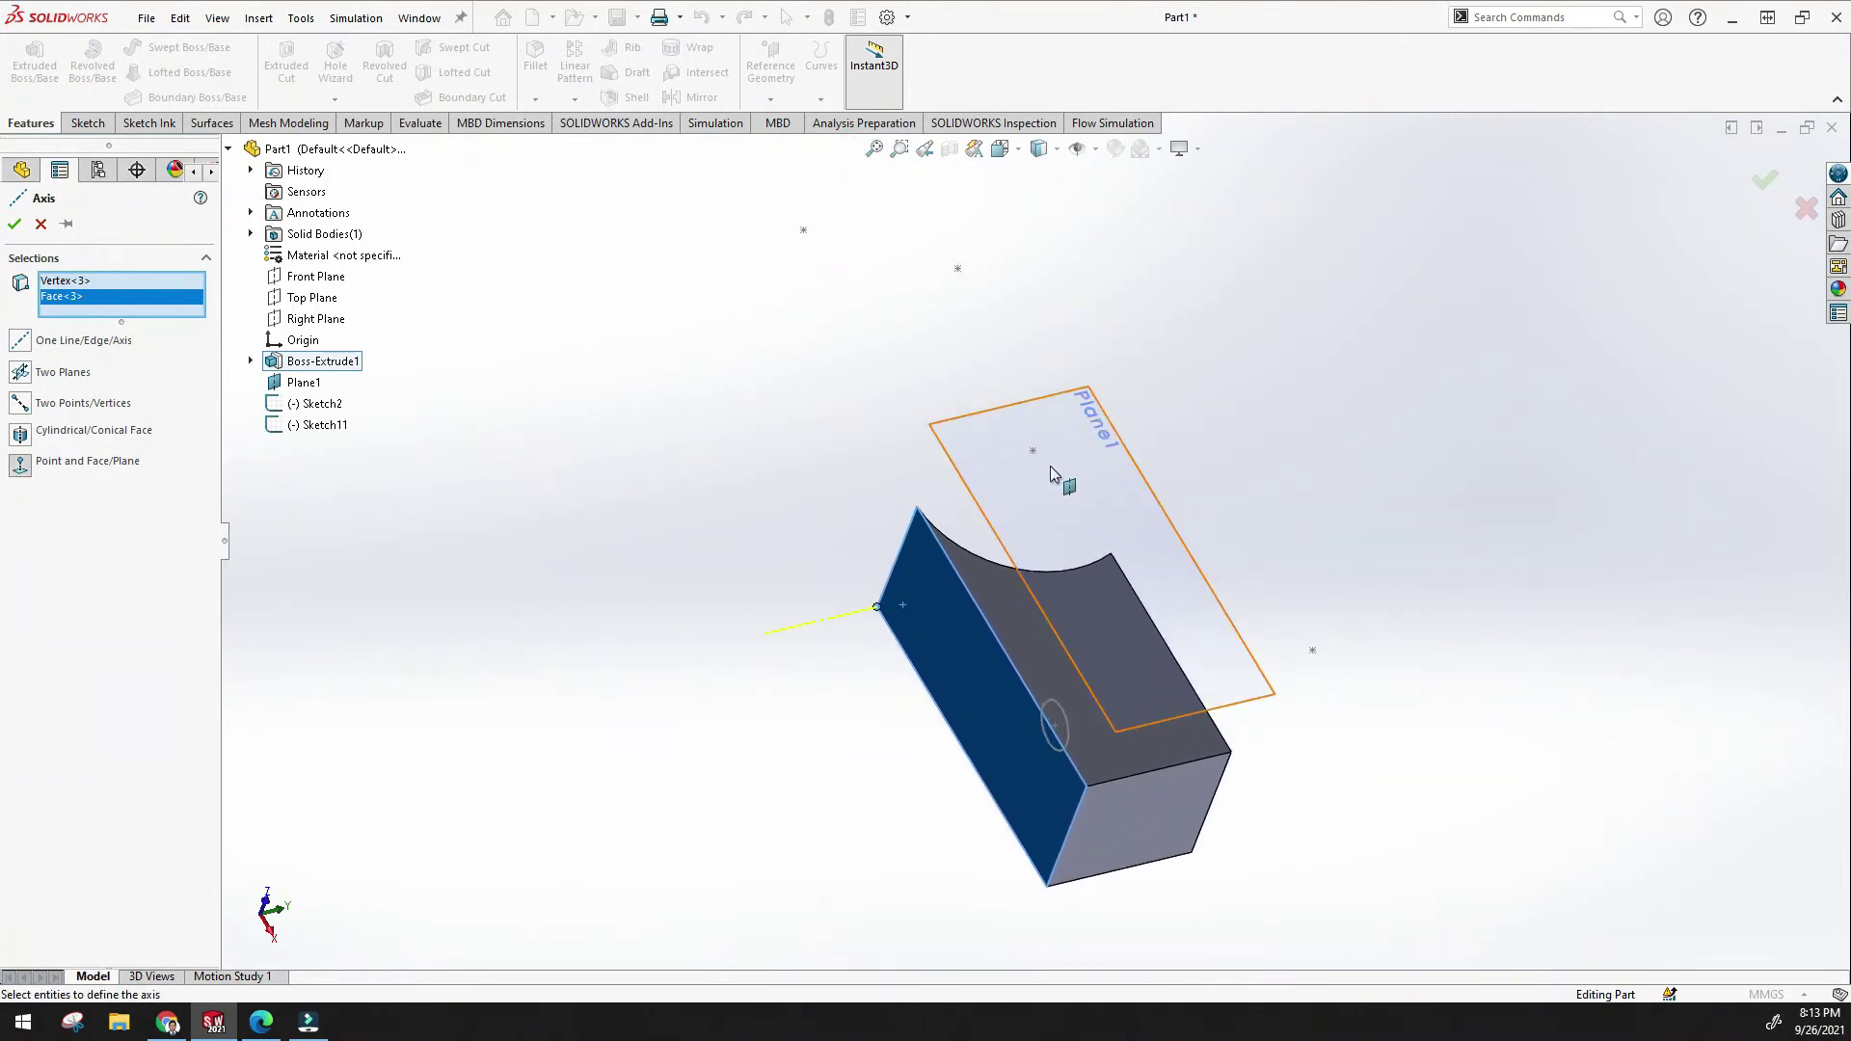
Clear the axis references, try Plane1 with the Sketch2 point lying on it, and cancel the axis.
right_click(106, 305)
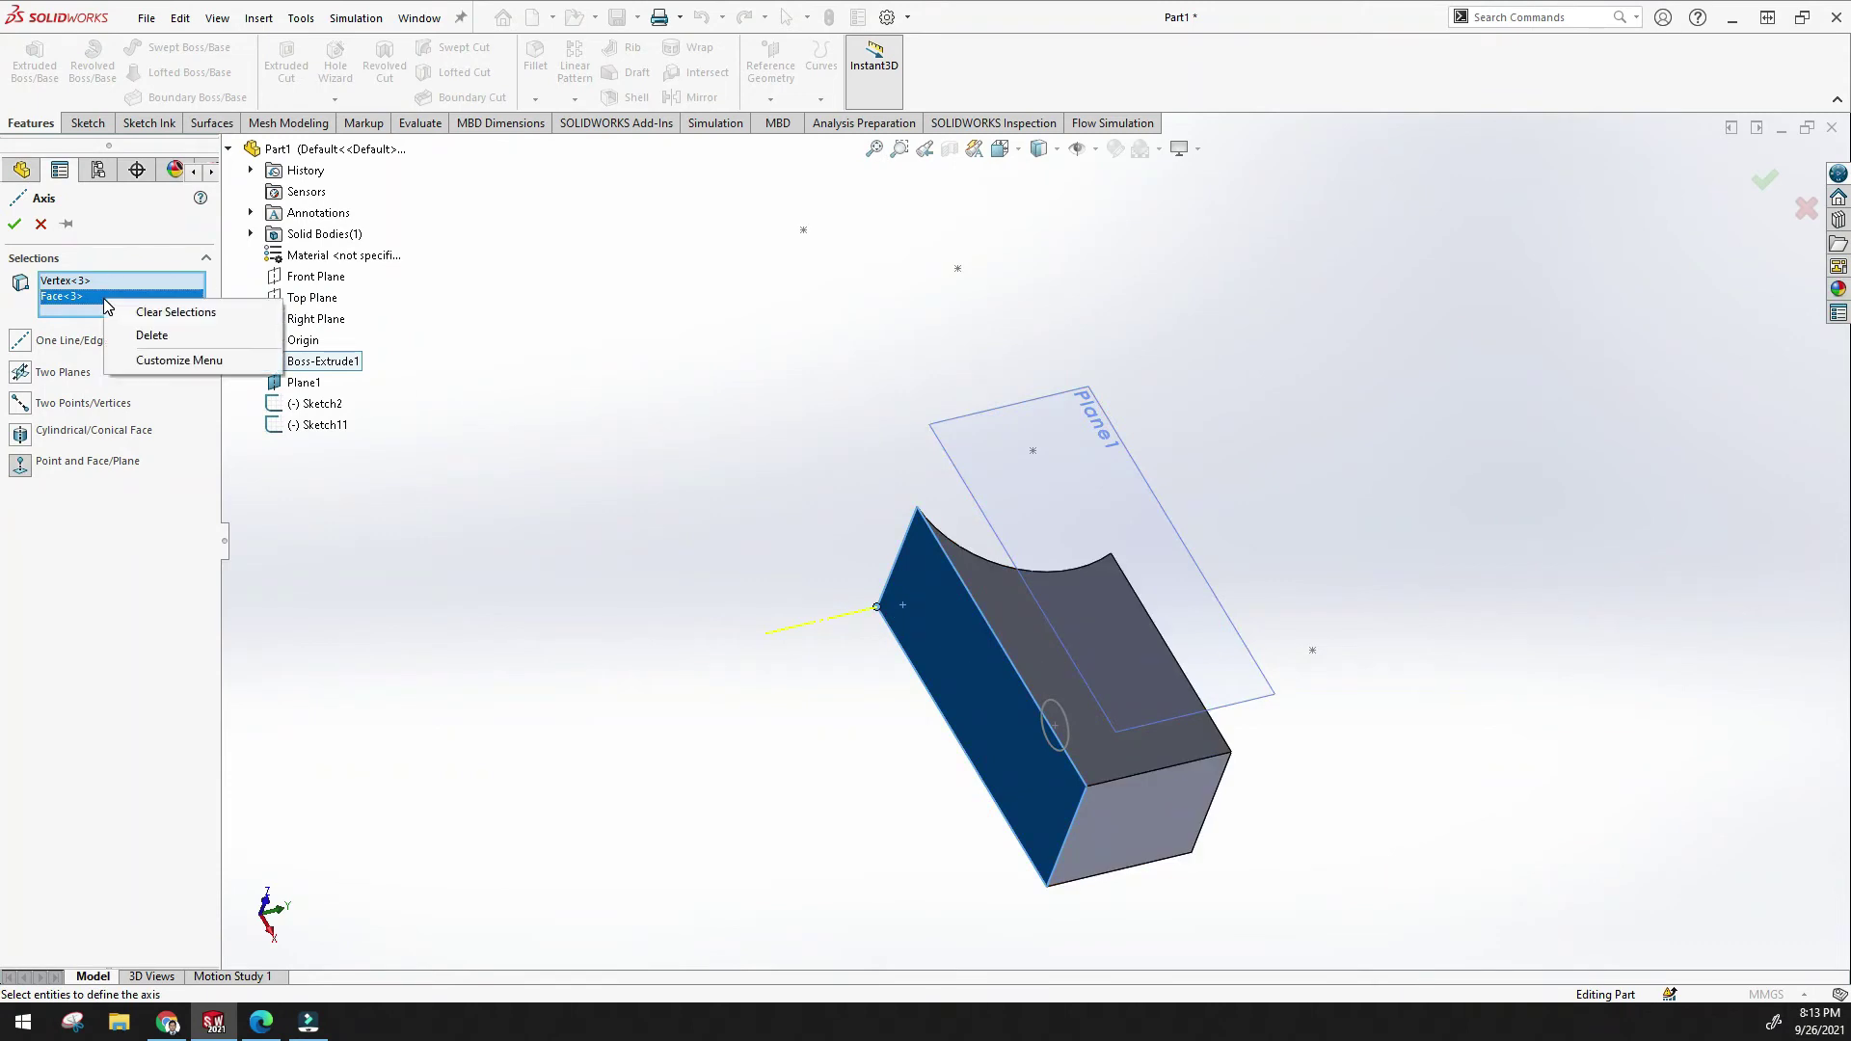
click(152, 308)
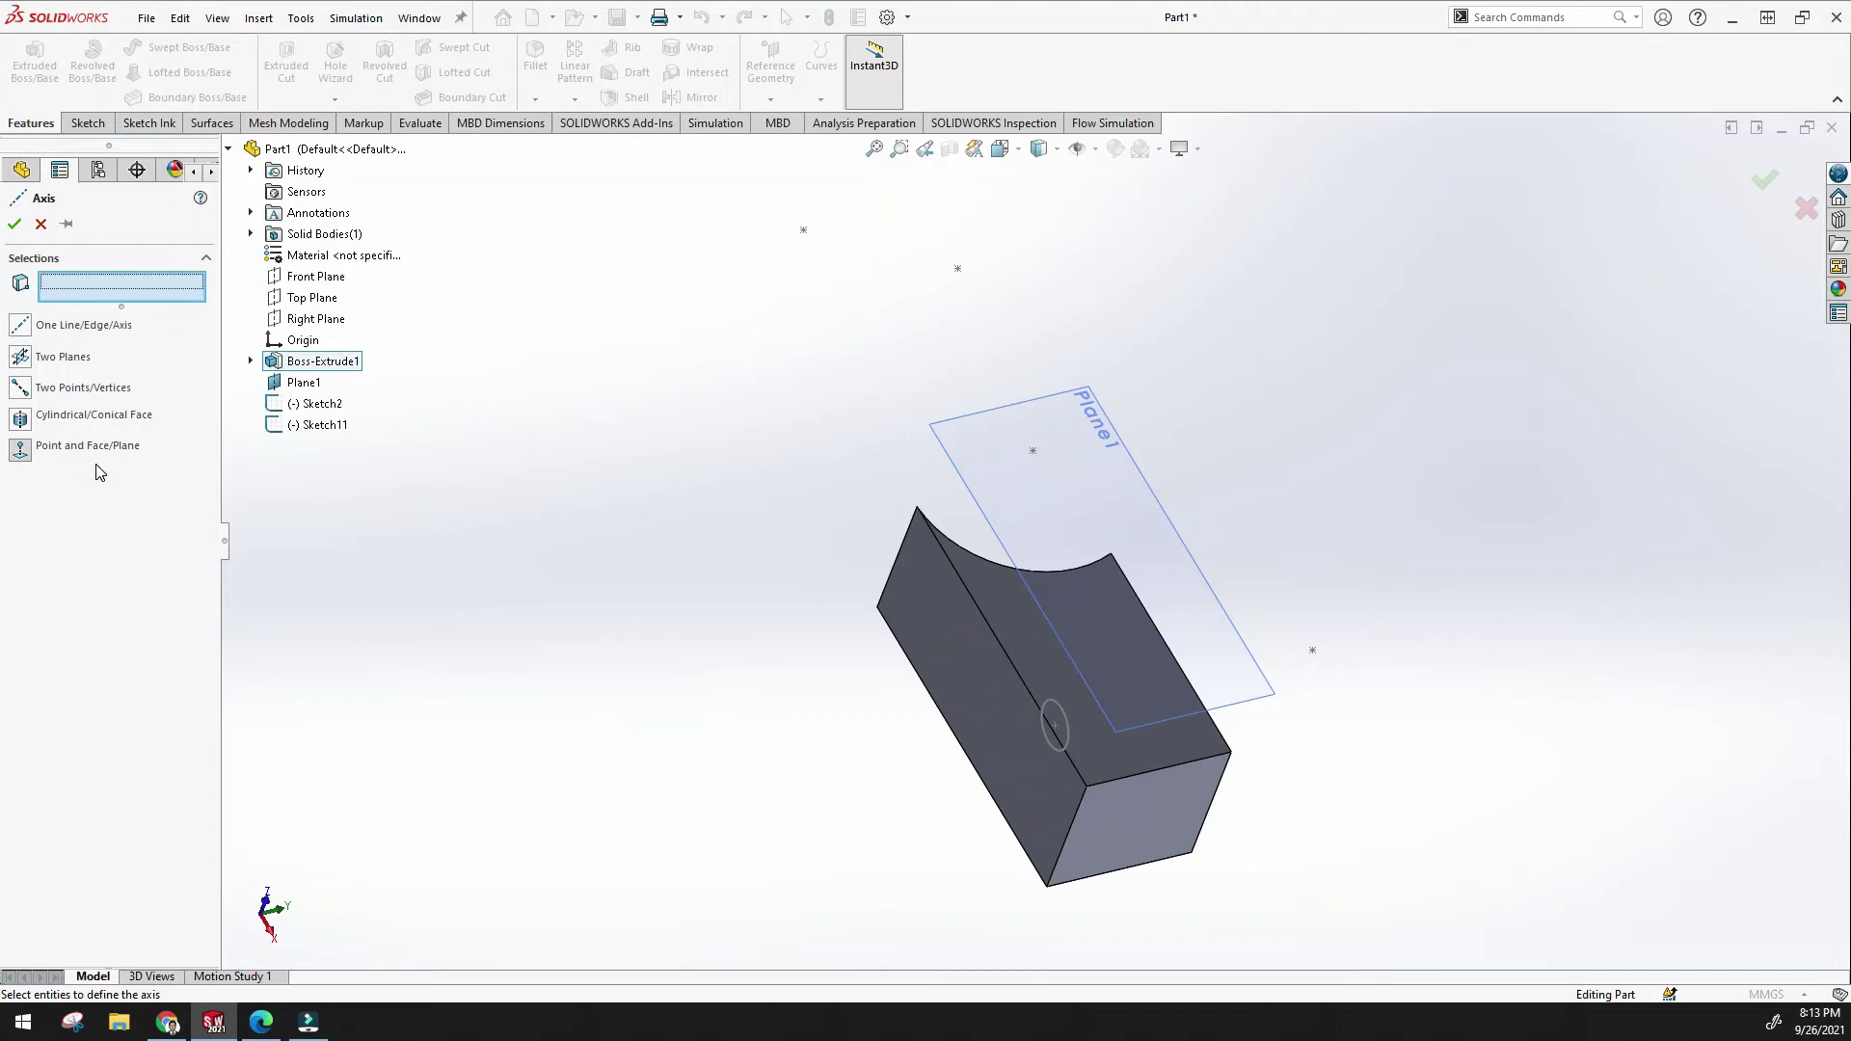
click(1108, 537)
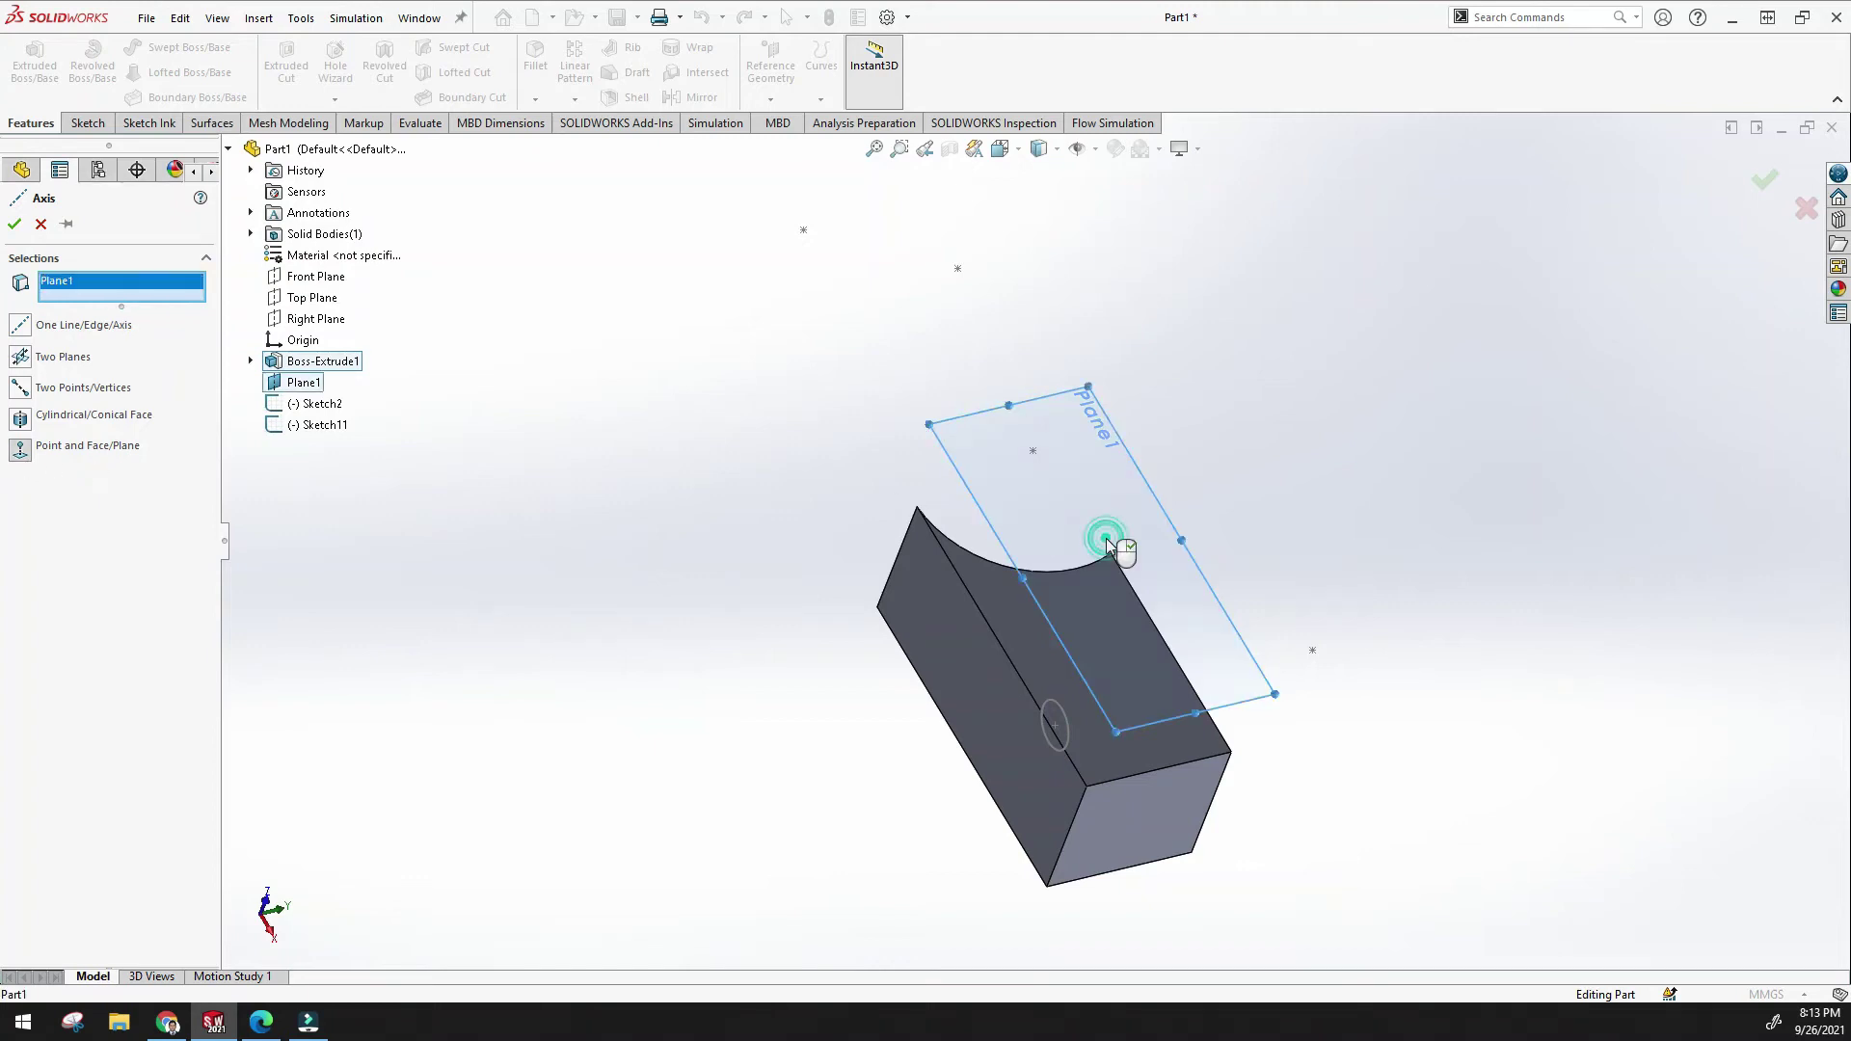
scroll(1049, 444, down, 5)
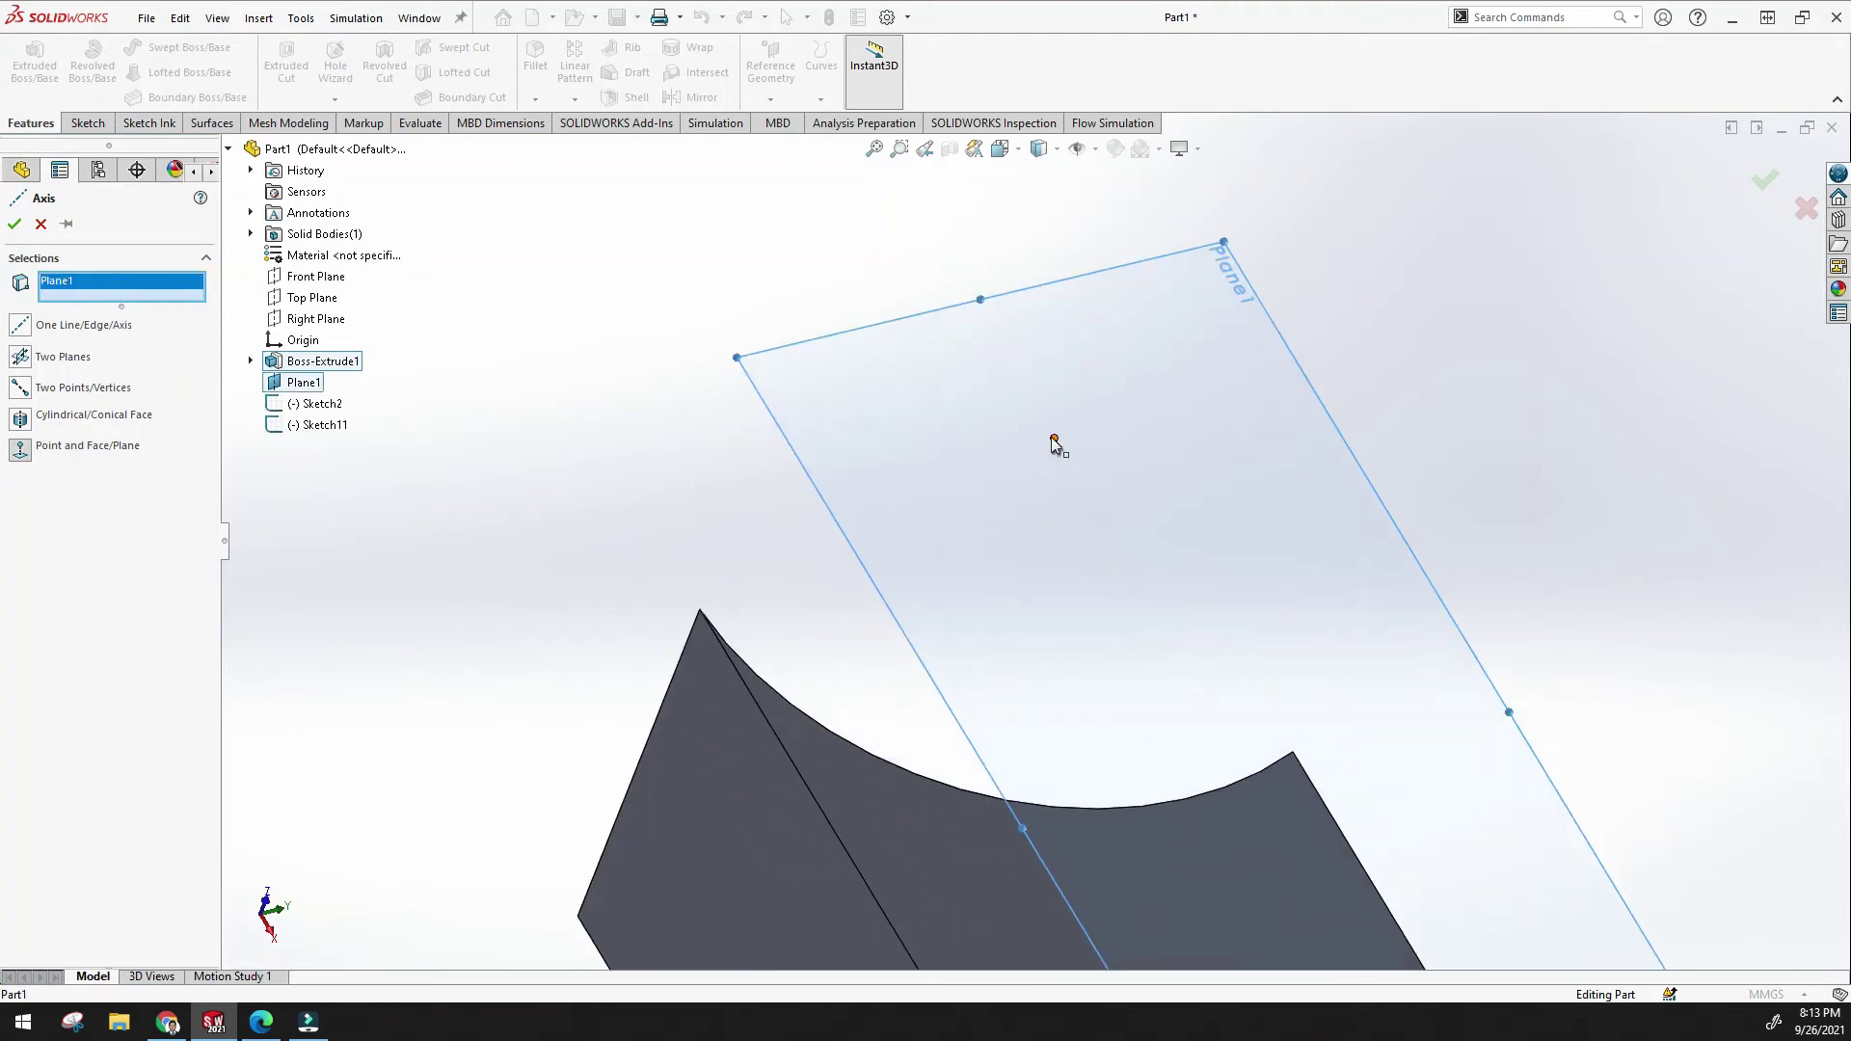
click(1053, 440)
mouse_move(1052, 440)
middle_down()
mouse_move(983, 492)
mouse_move(1029, 345)
mouse_move(1041, 442)
mouse_move(1050, 318)
mouse_move(1177, 302)
mouse_move(1053, 530)
mouse_move(1032, 440)
middle_up()
click(884, 162)
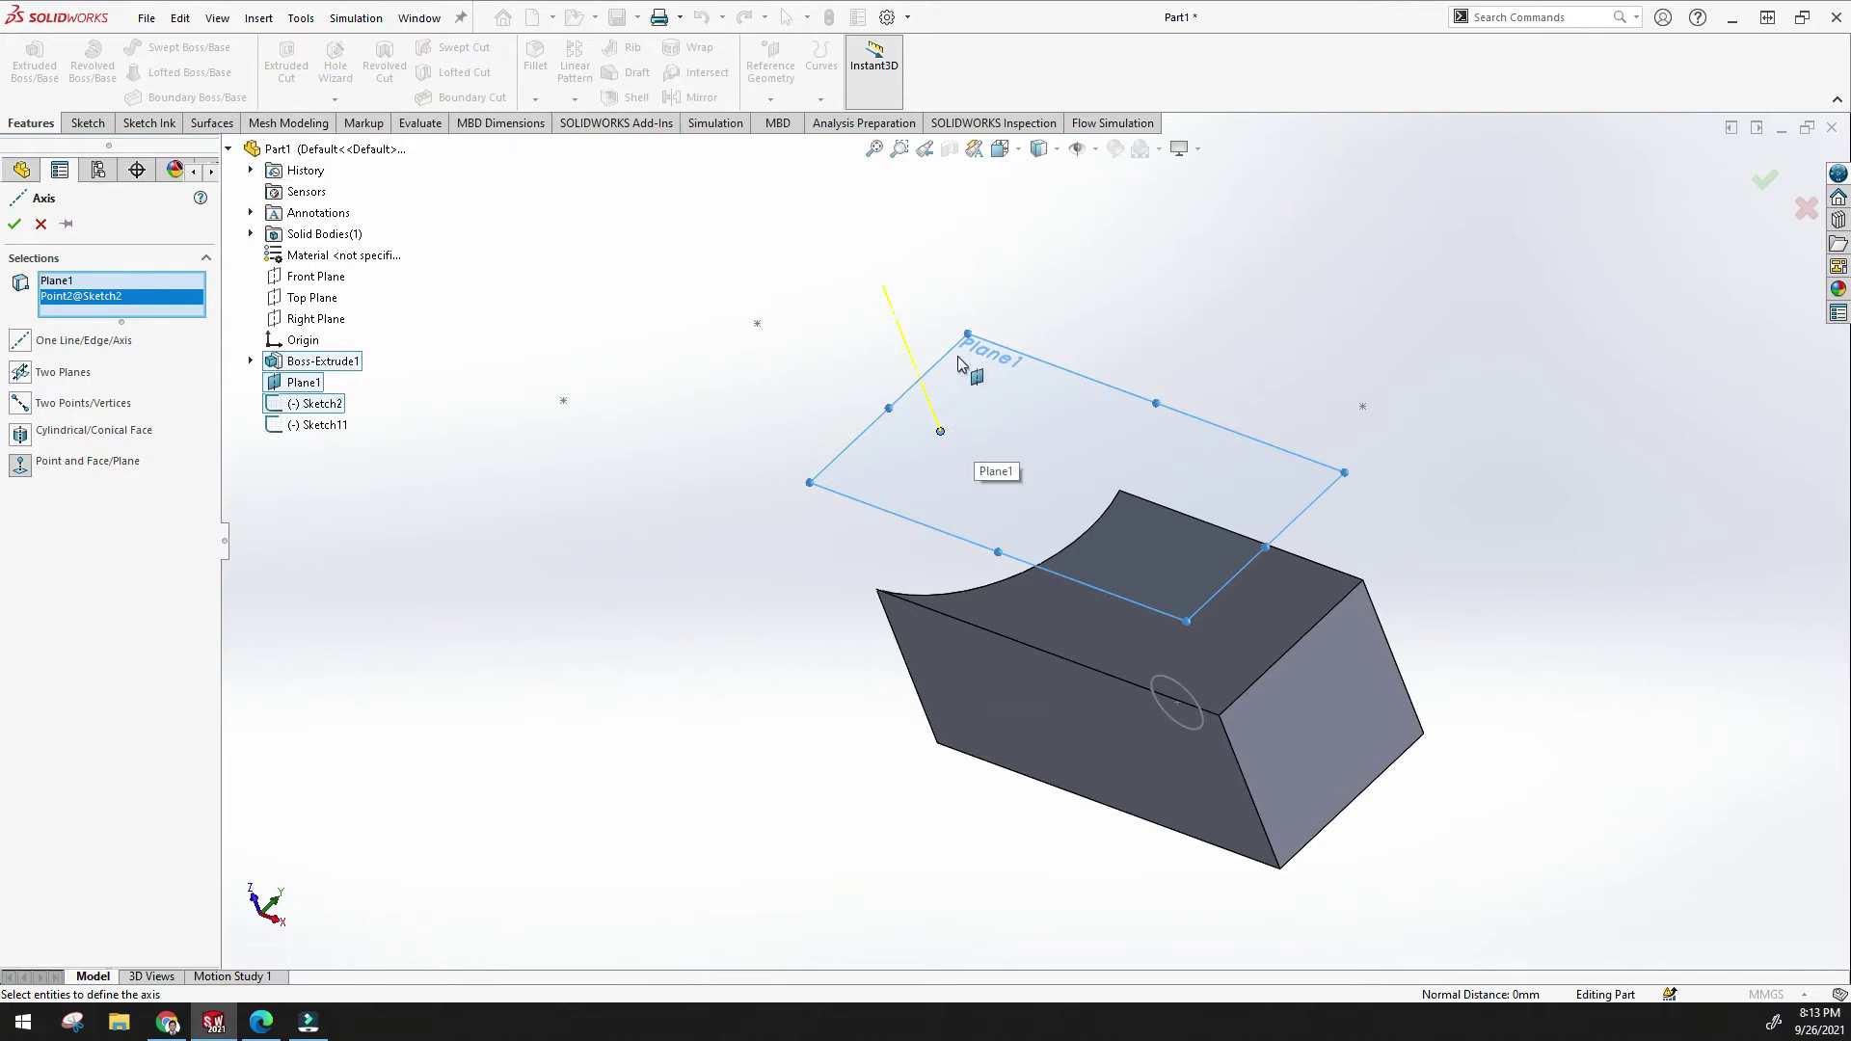
click(42, 223)
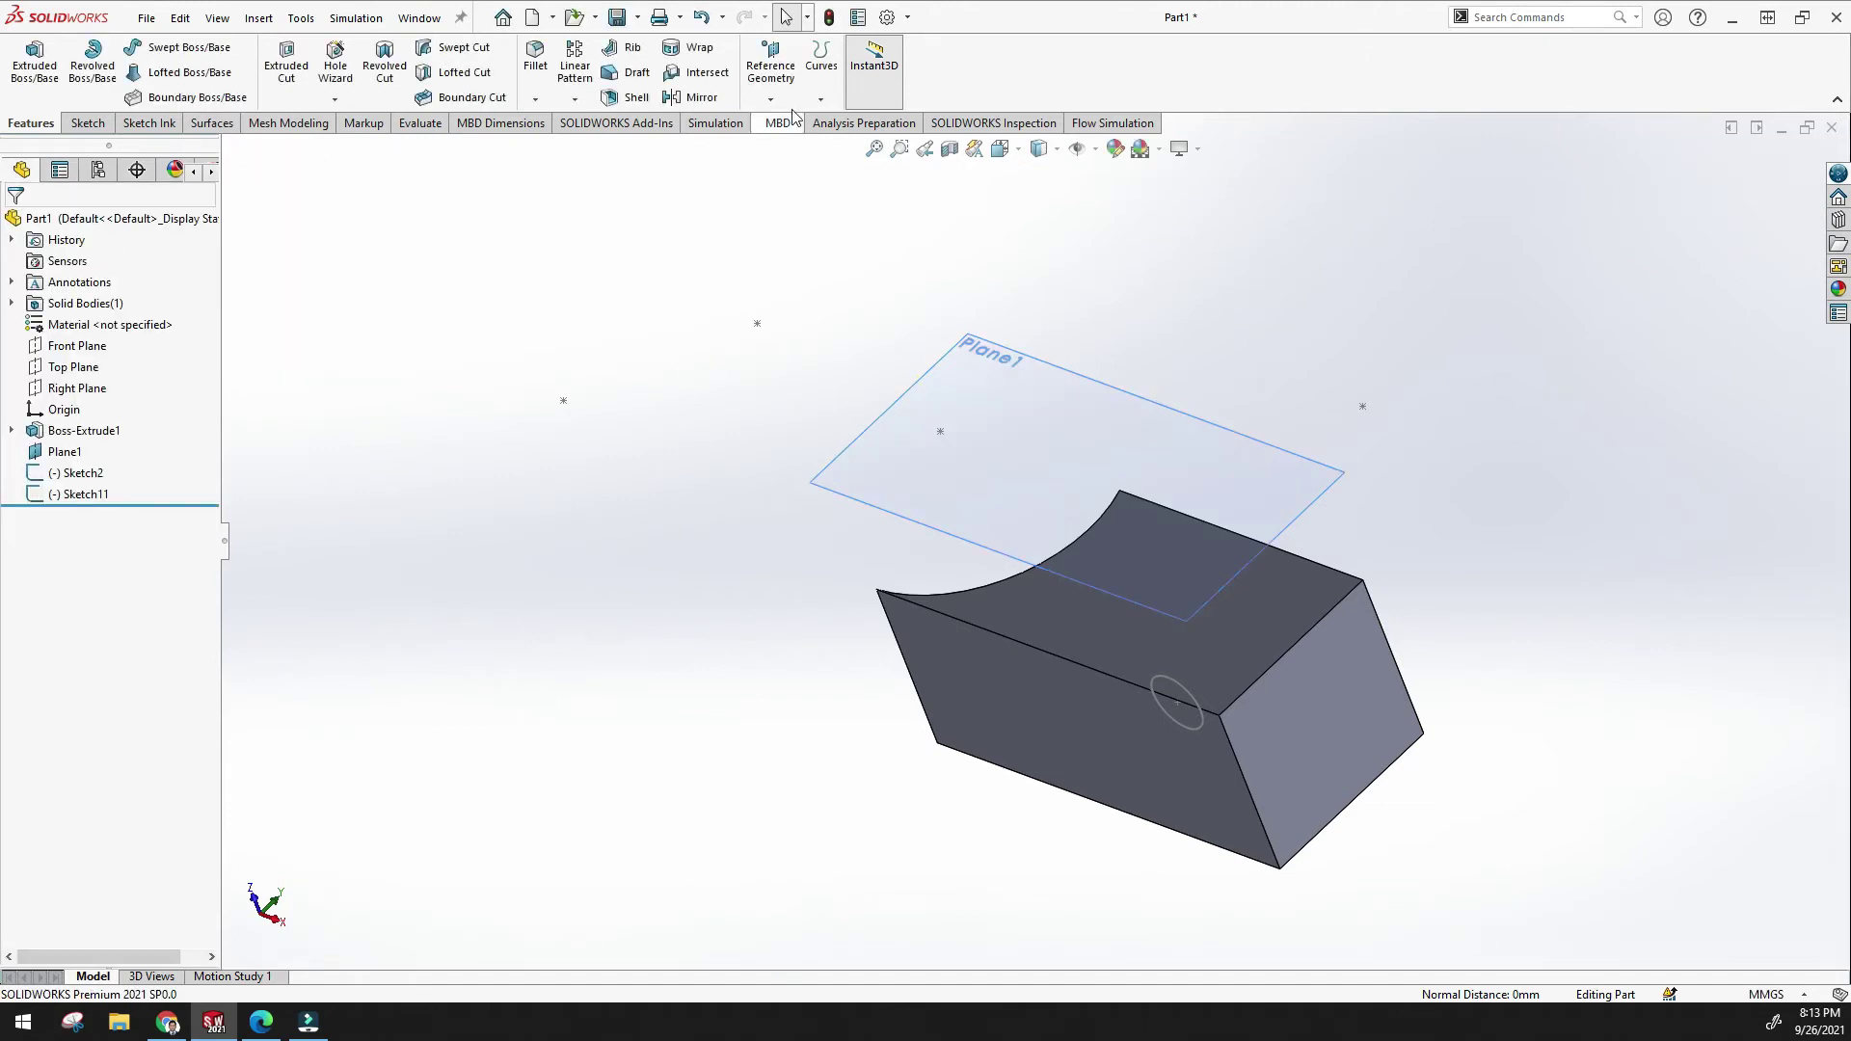
click(771, 99)
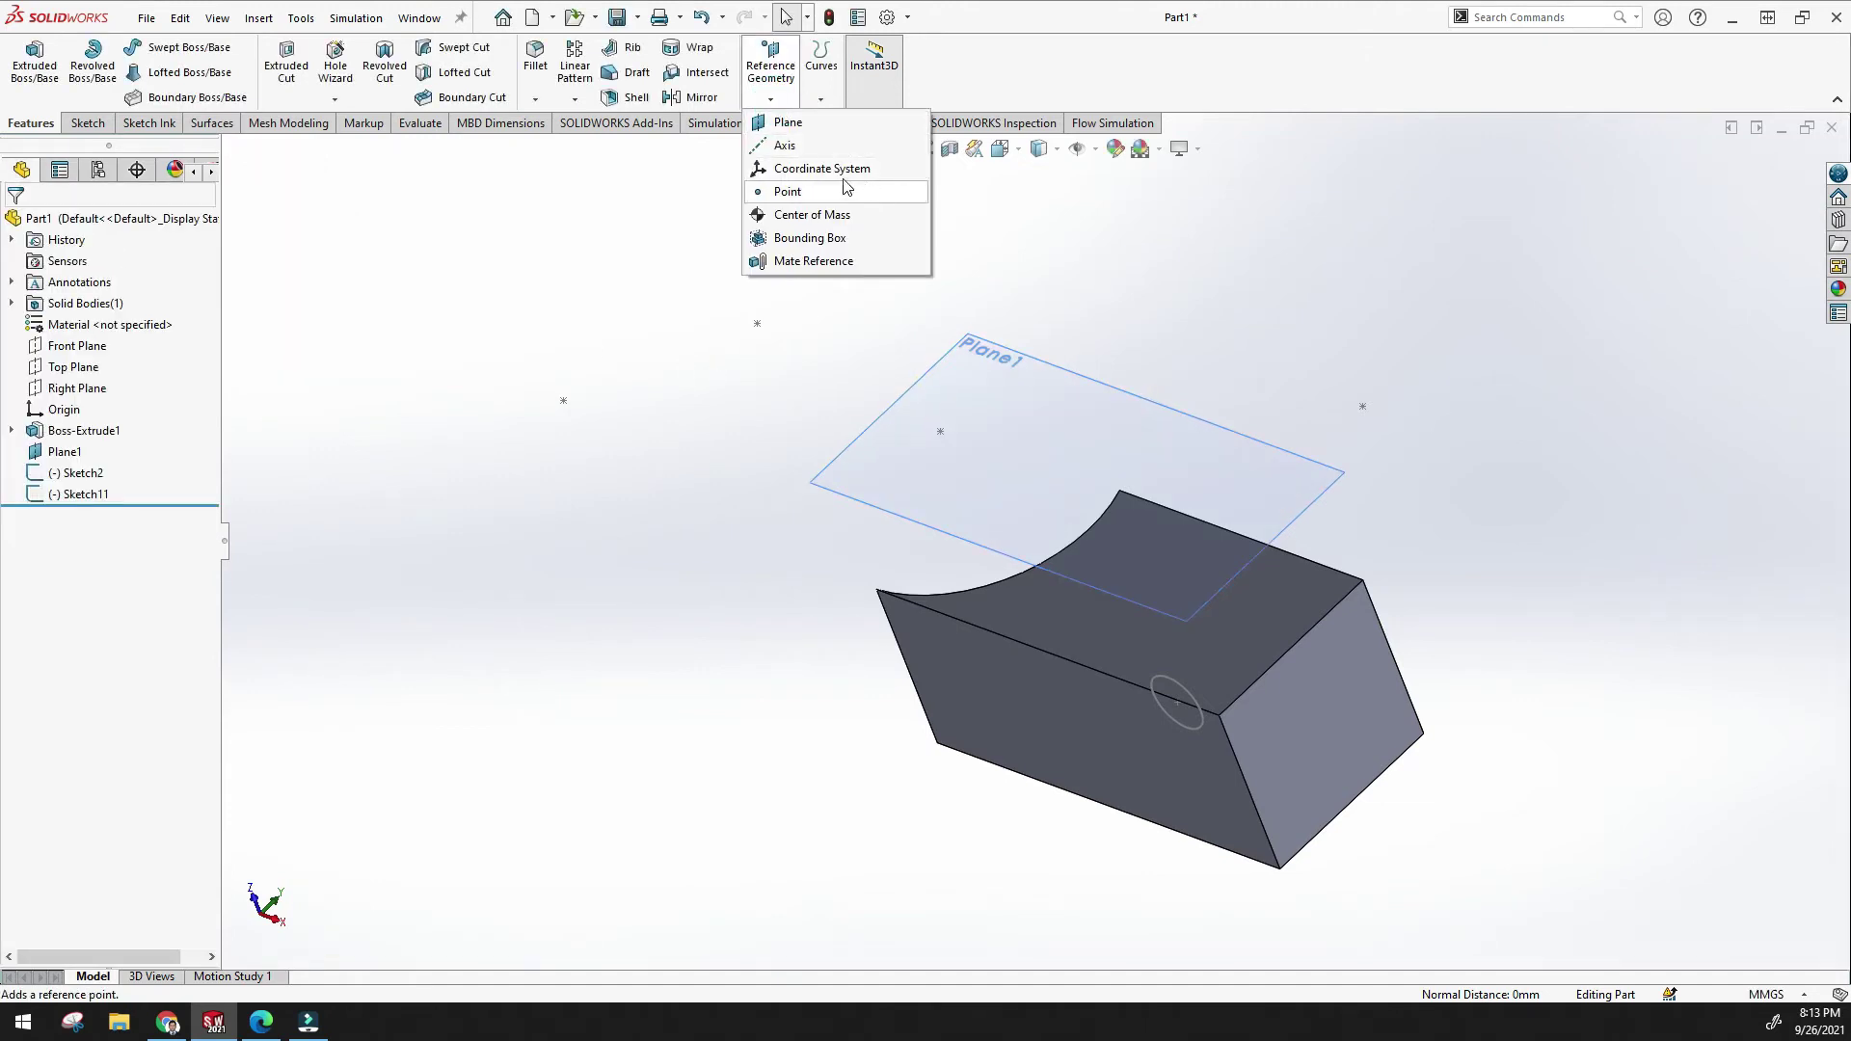
click(563, 390)
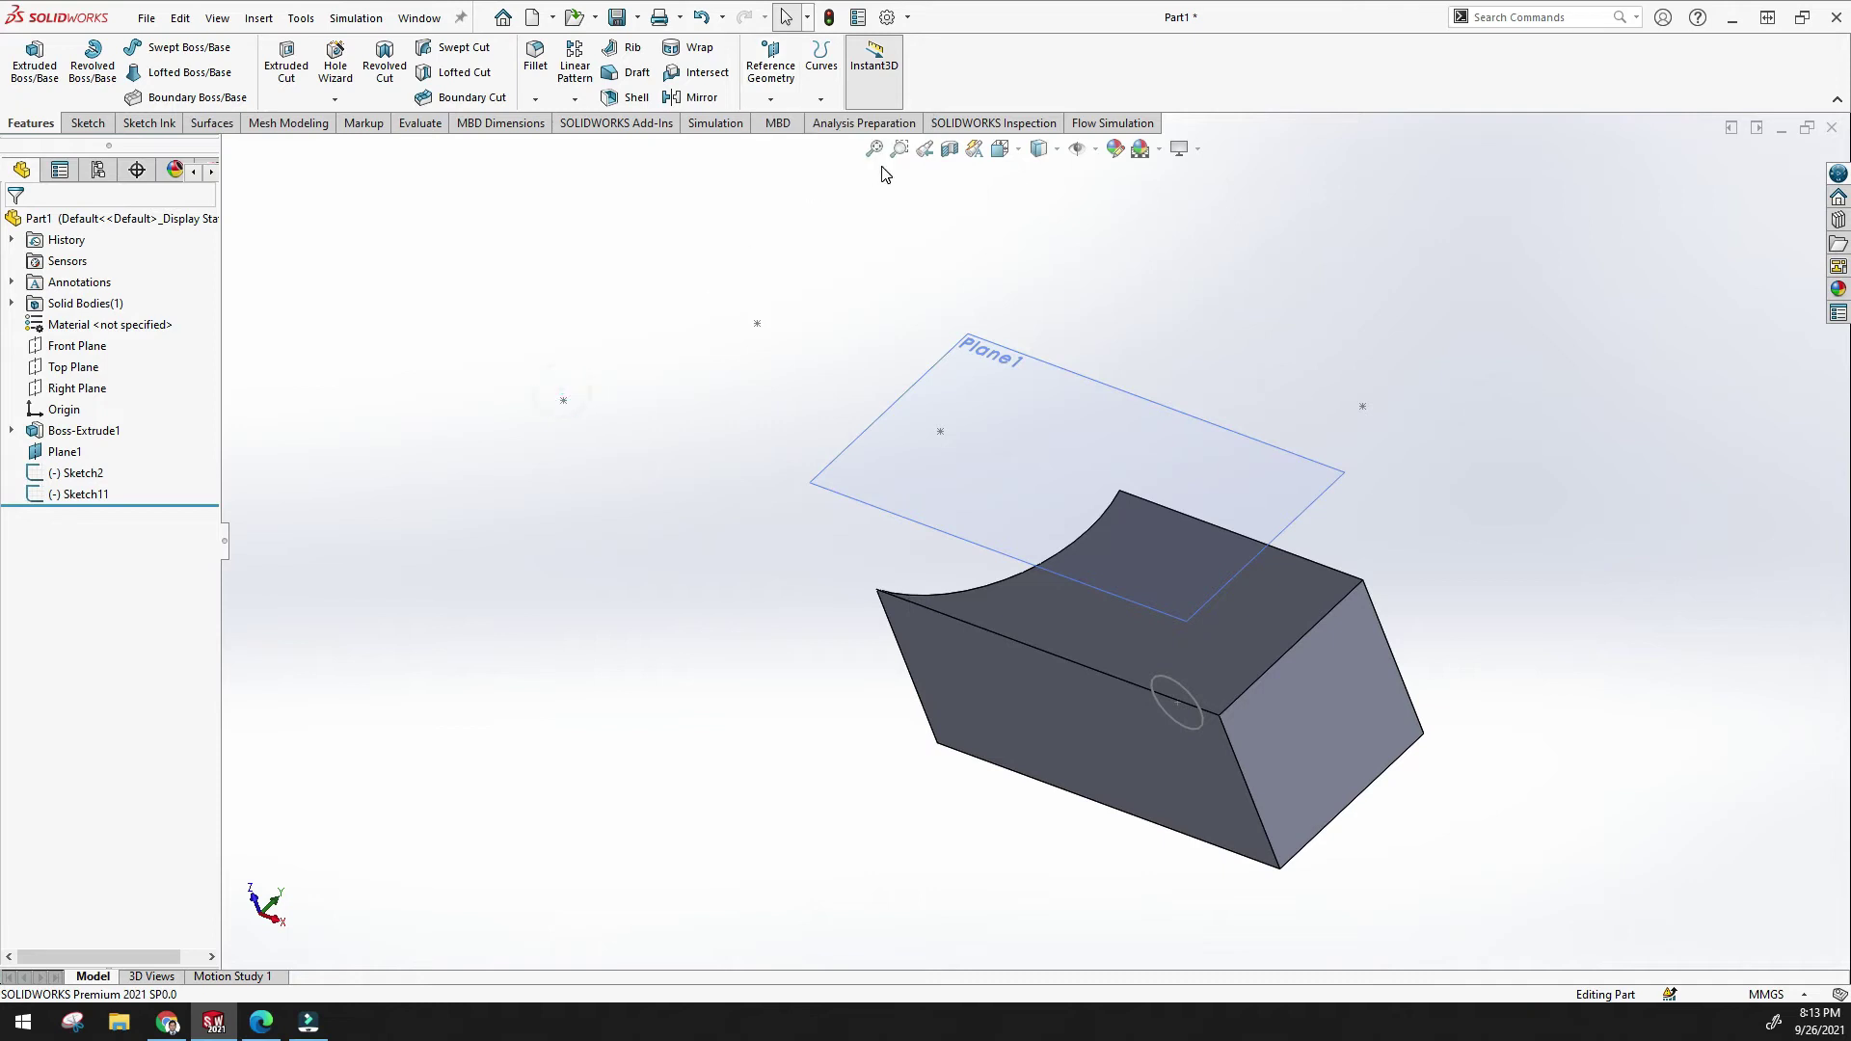
middle_drag(805, 335, 964, 347)
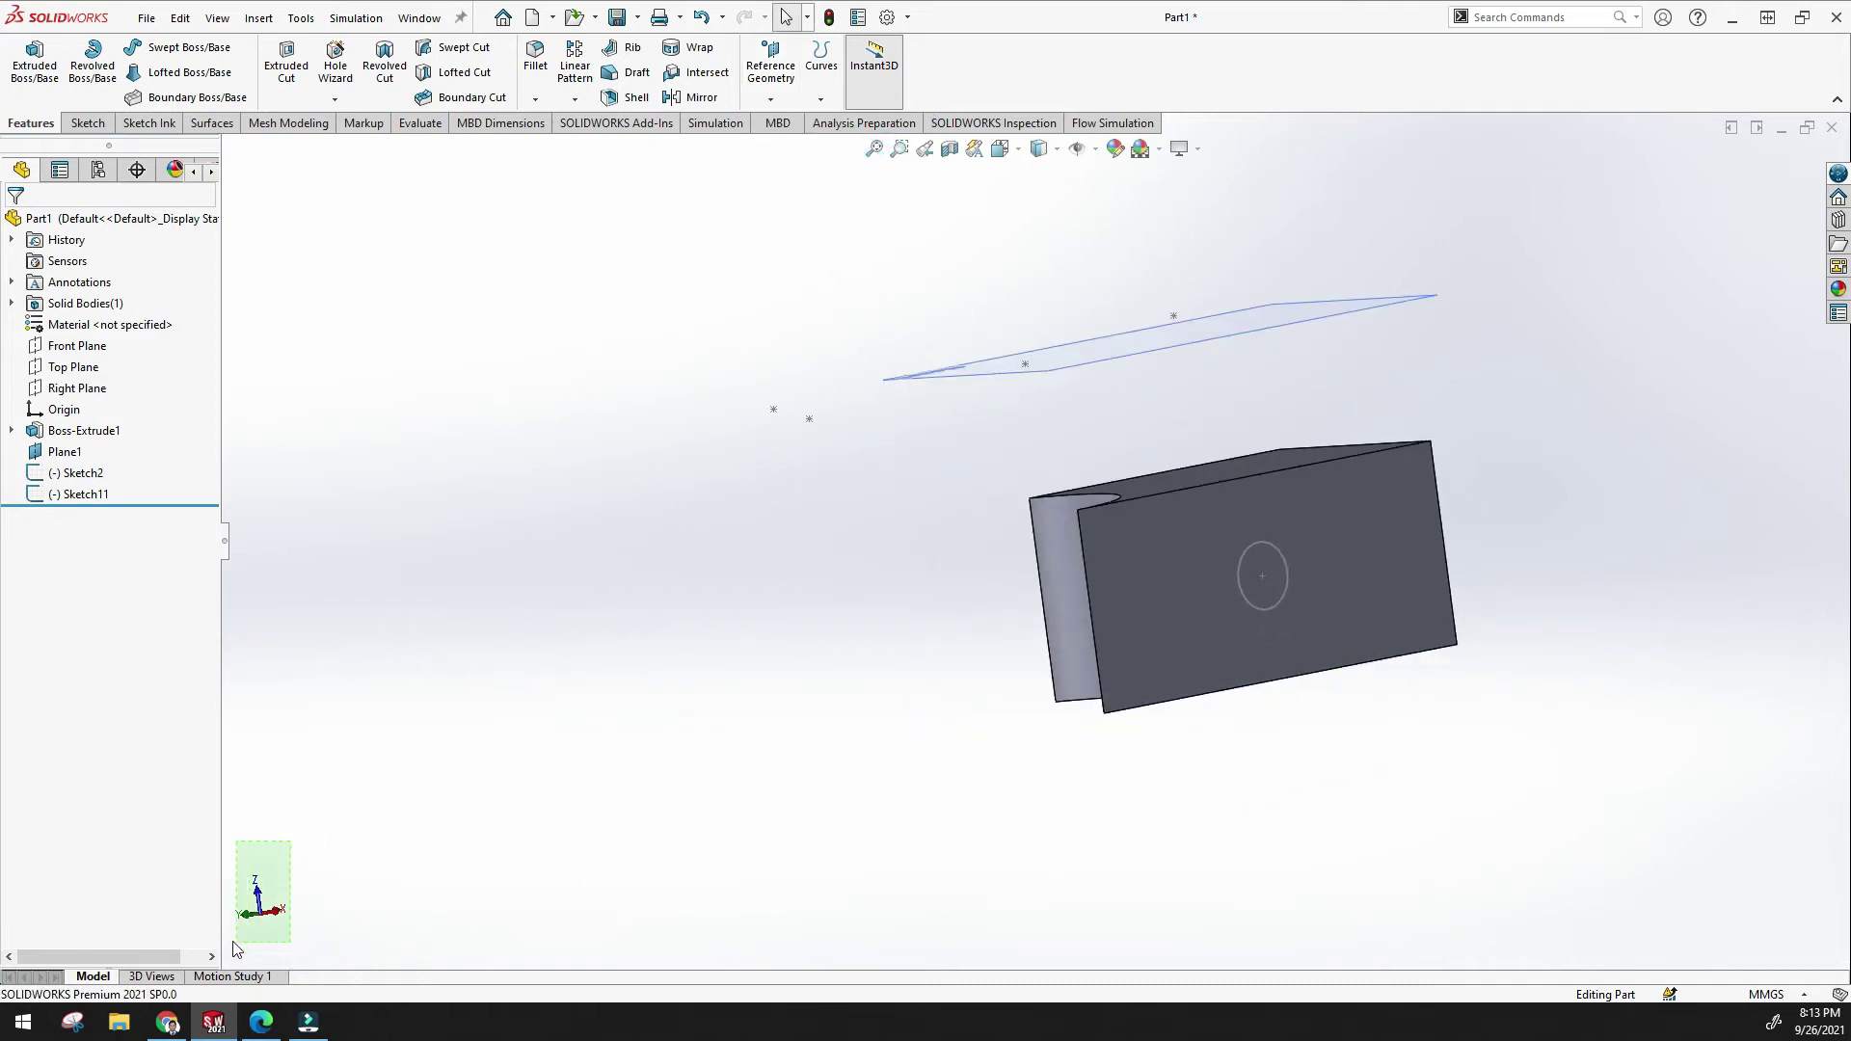
scroll(281, 905, down, 3)
scroll(367, 753, up, 5)
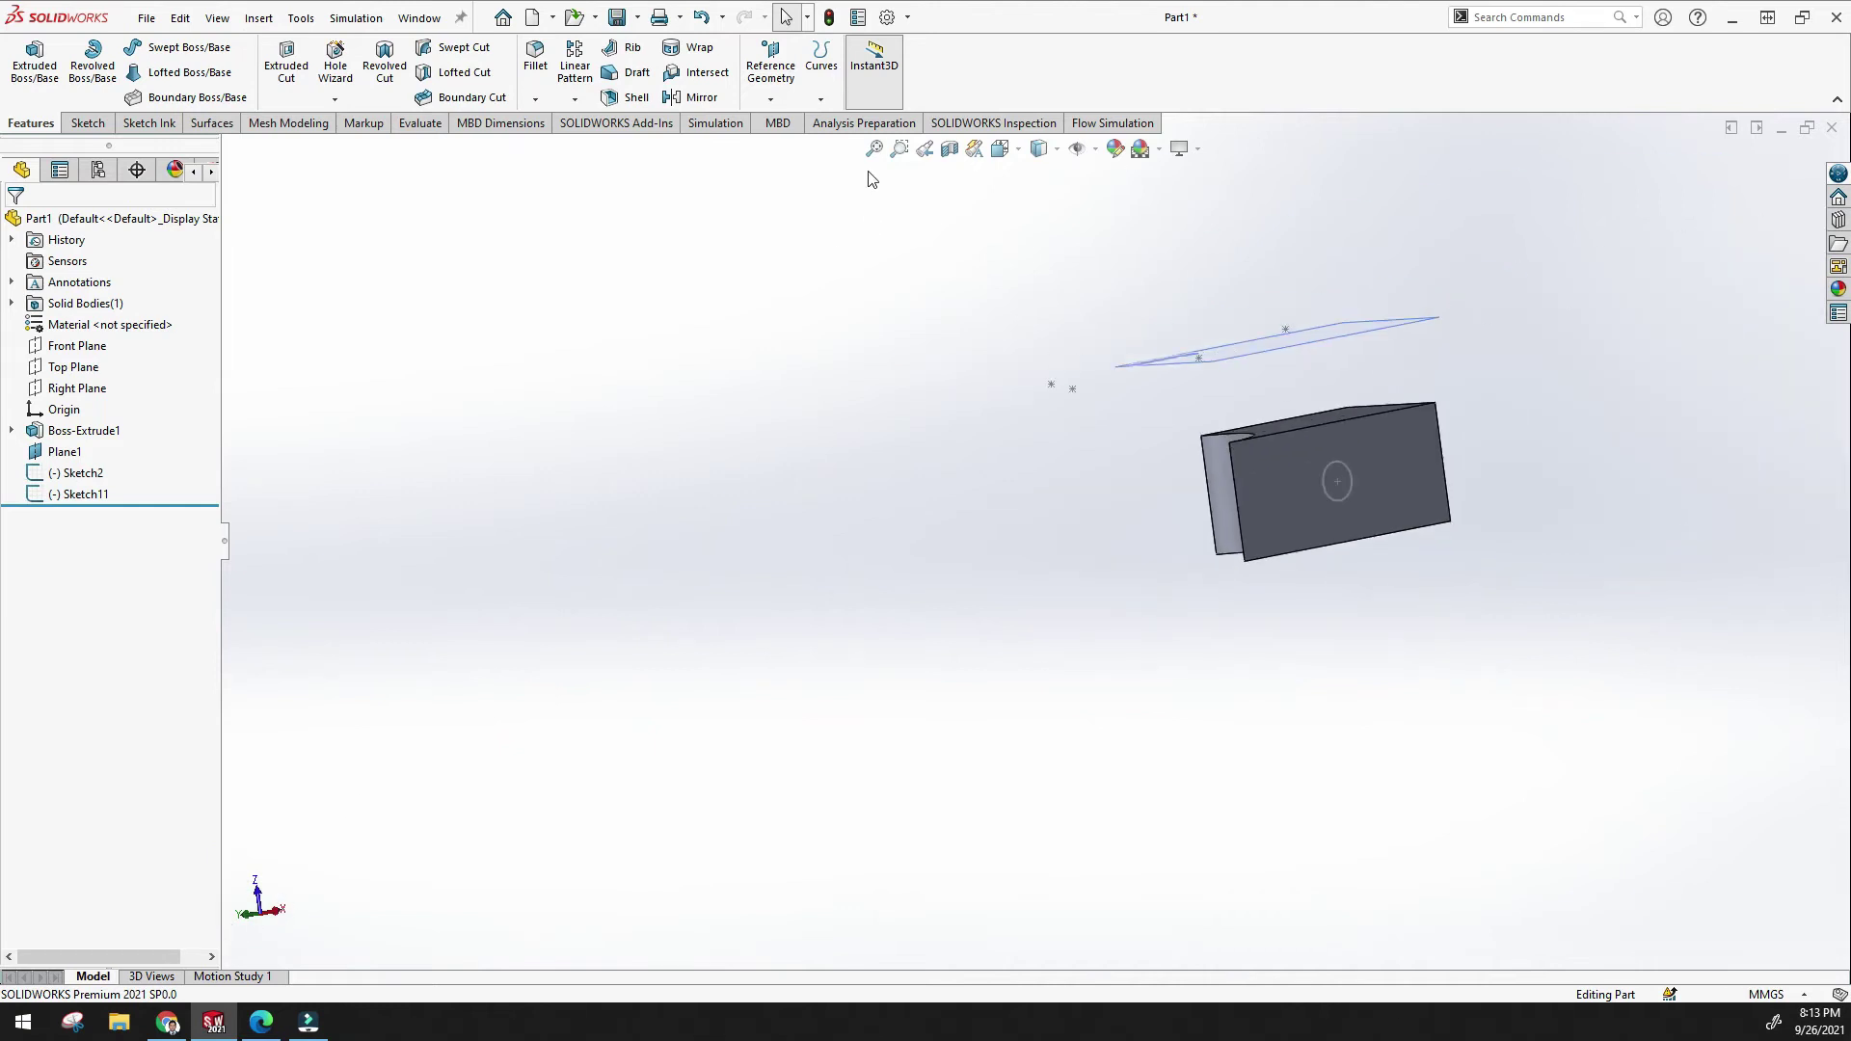
scroll(1427, 350, down, 4)
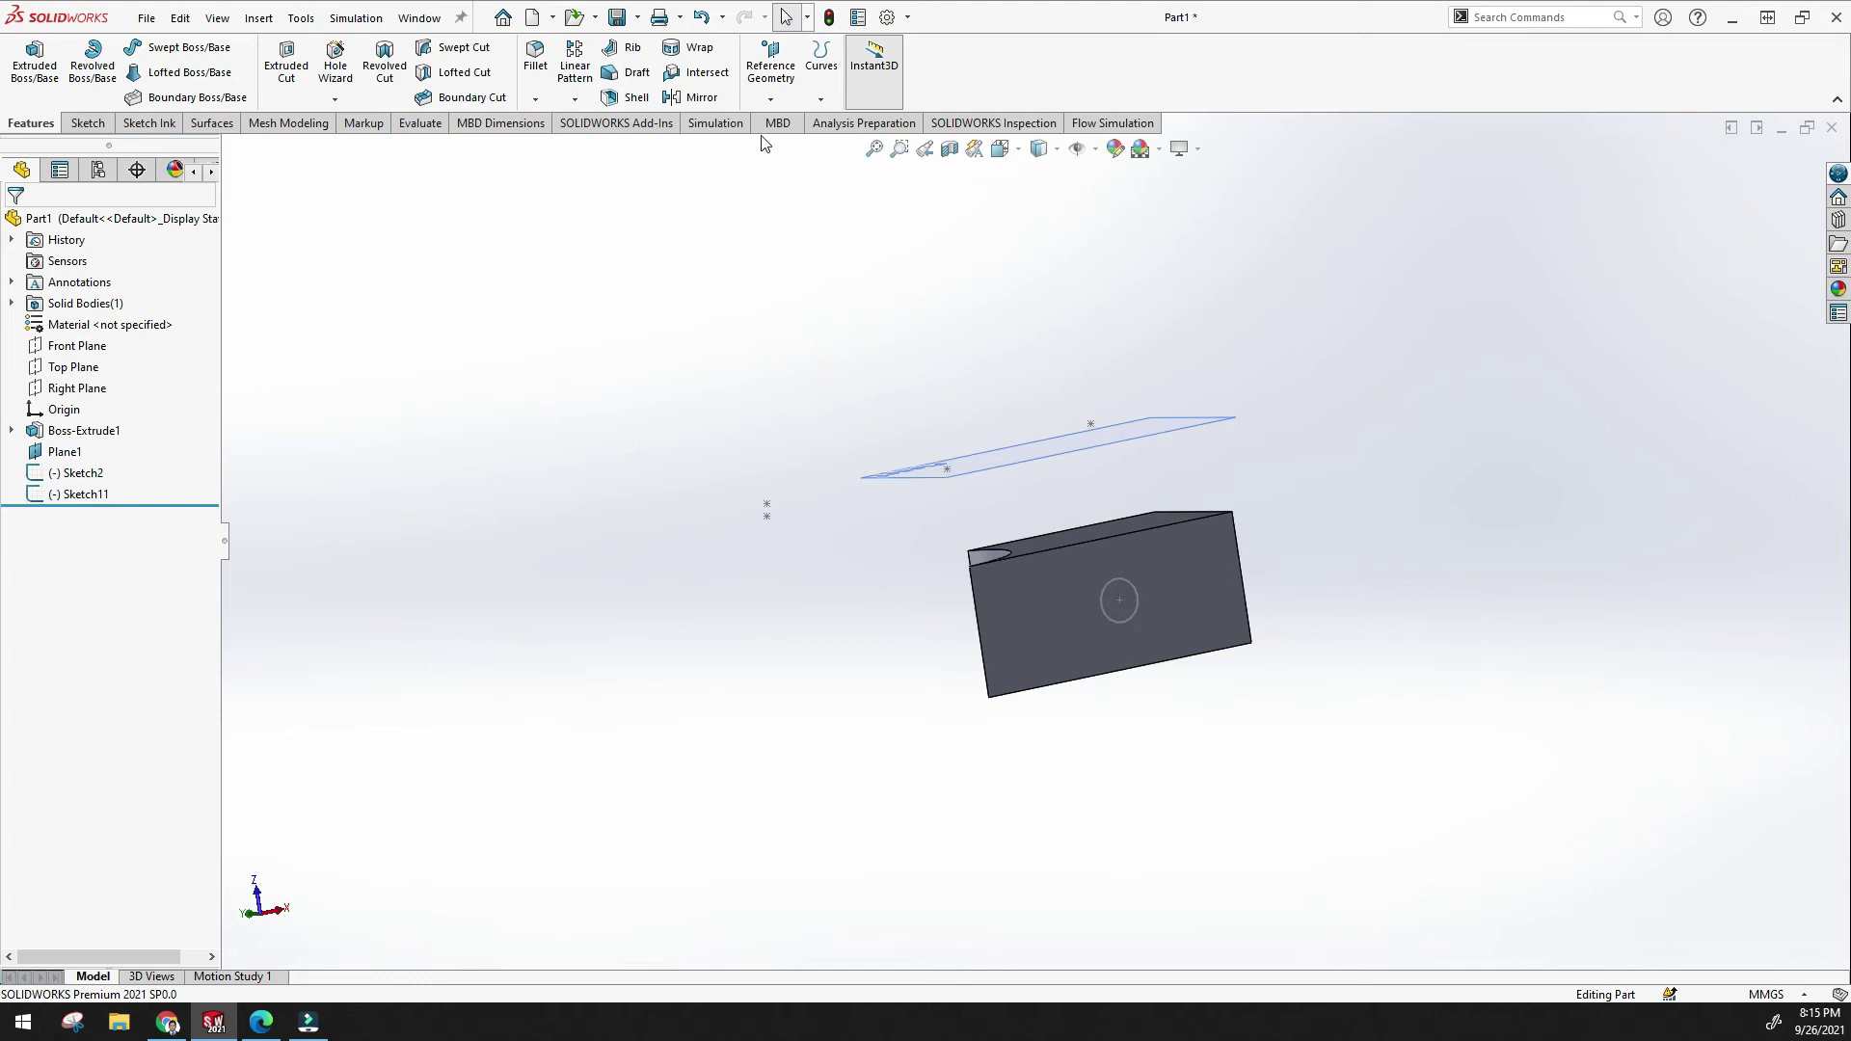
Start a Coordinate System with the long side face's lower edge as X axis and the flat end's adjoining vertical edge as Y axis.
click(771, 96)
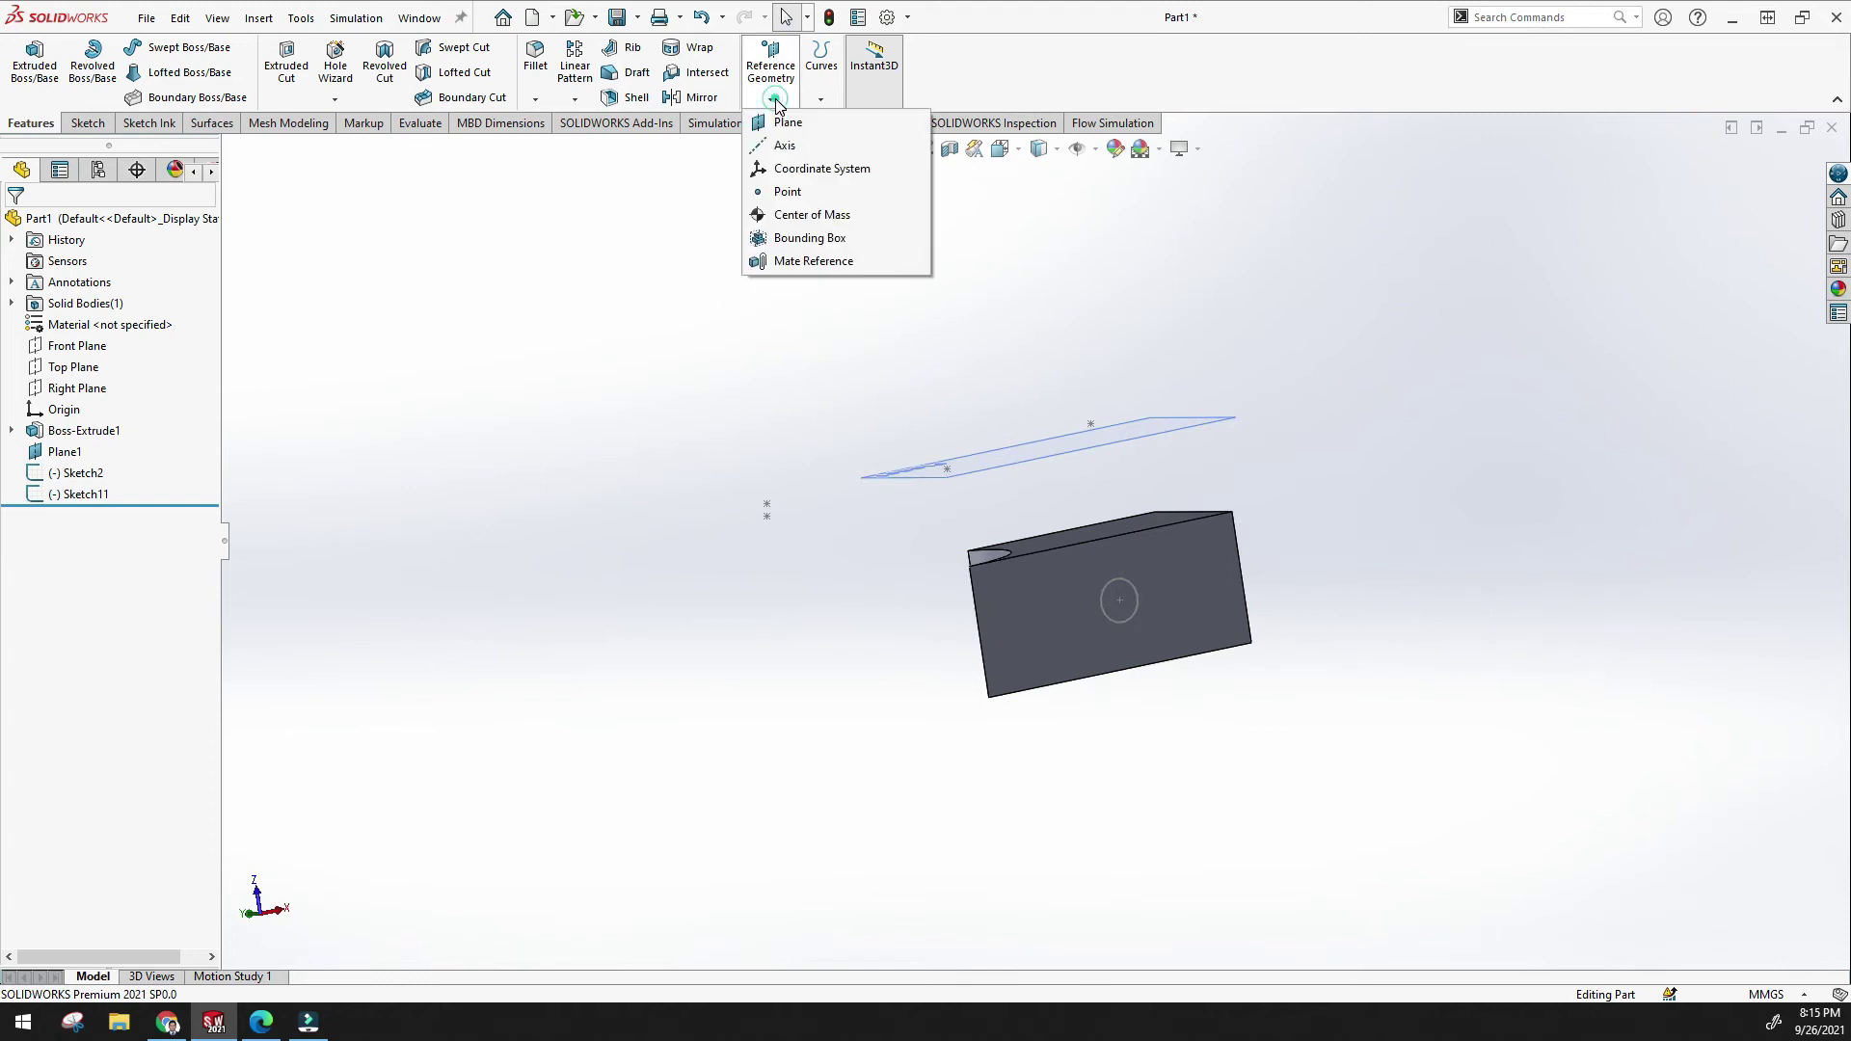
click(814, 168)
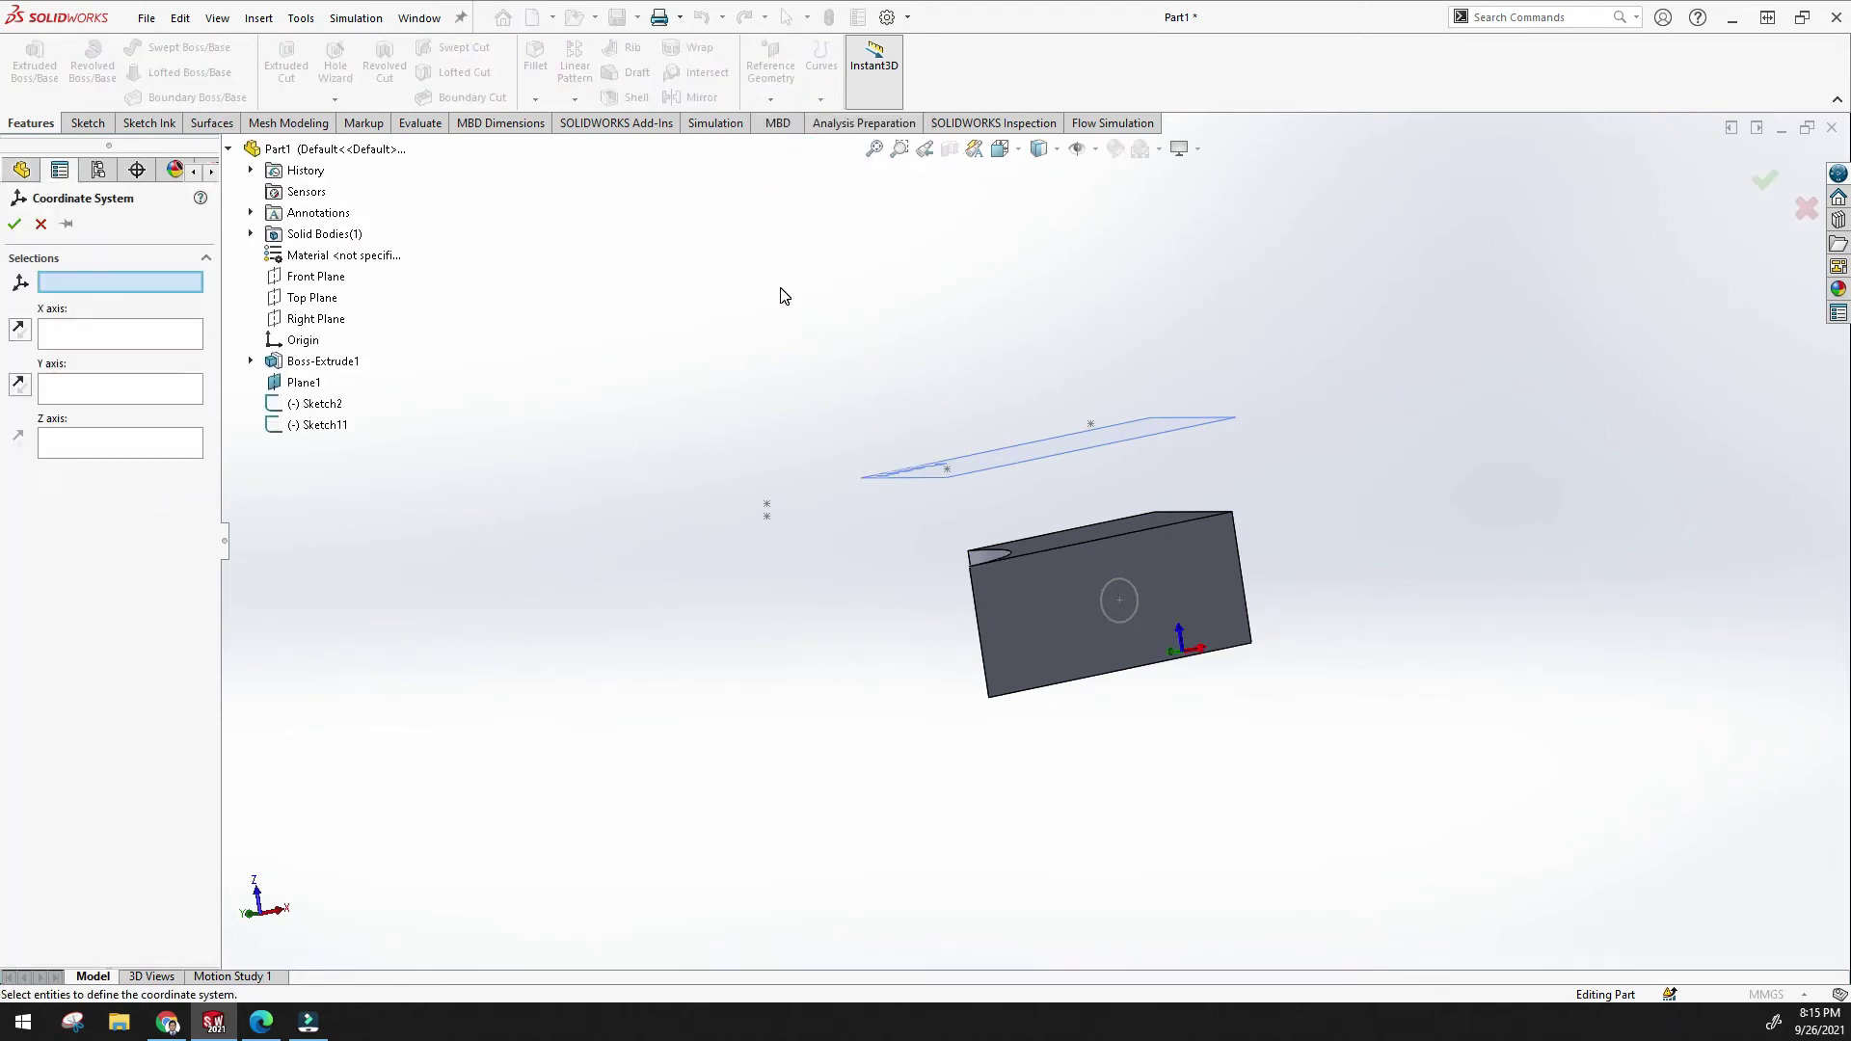
middle_drag(811, 403, 768, 479)
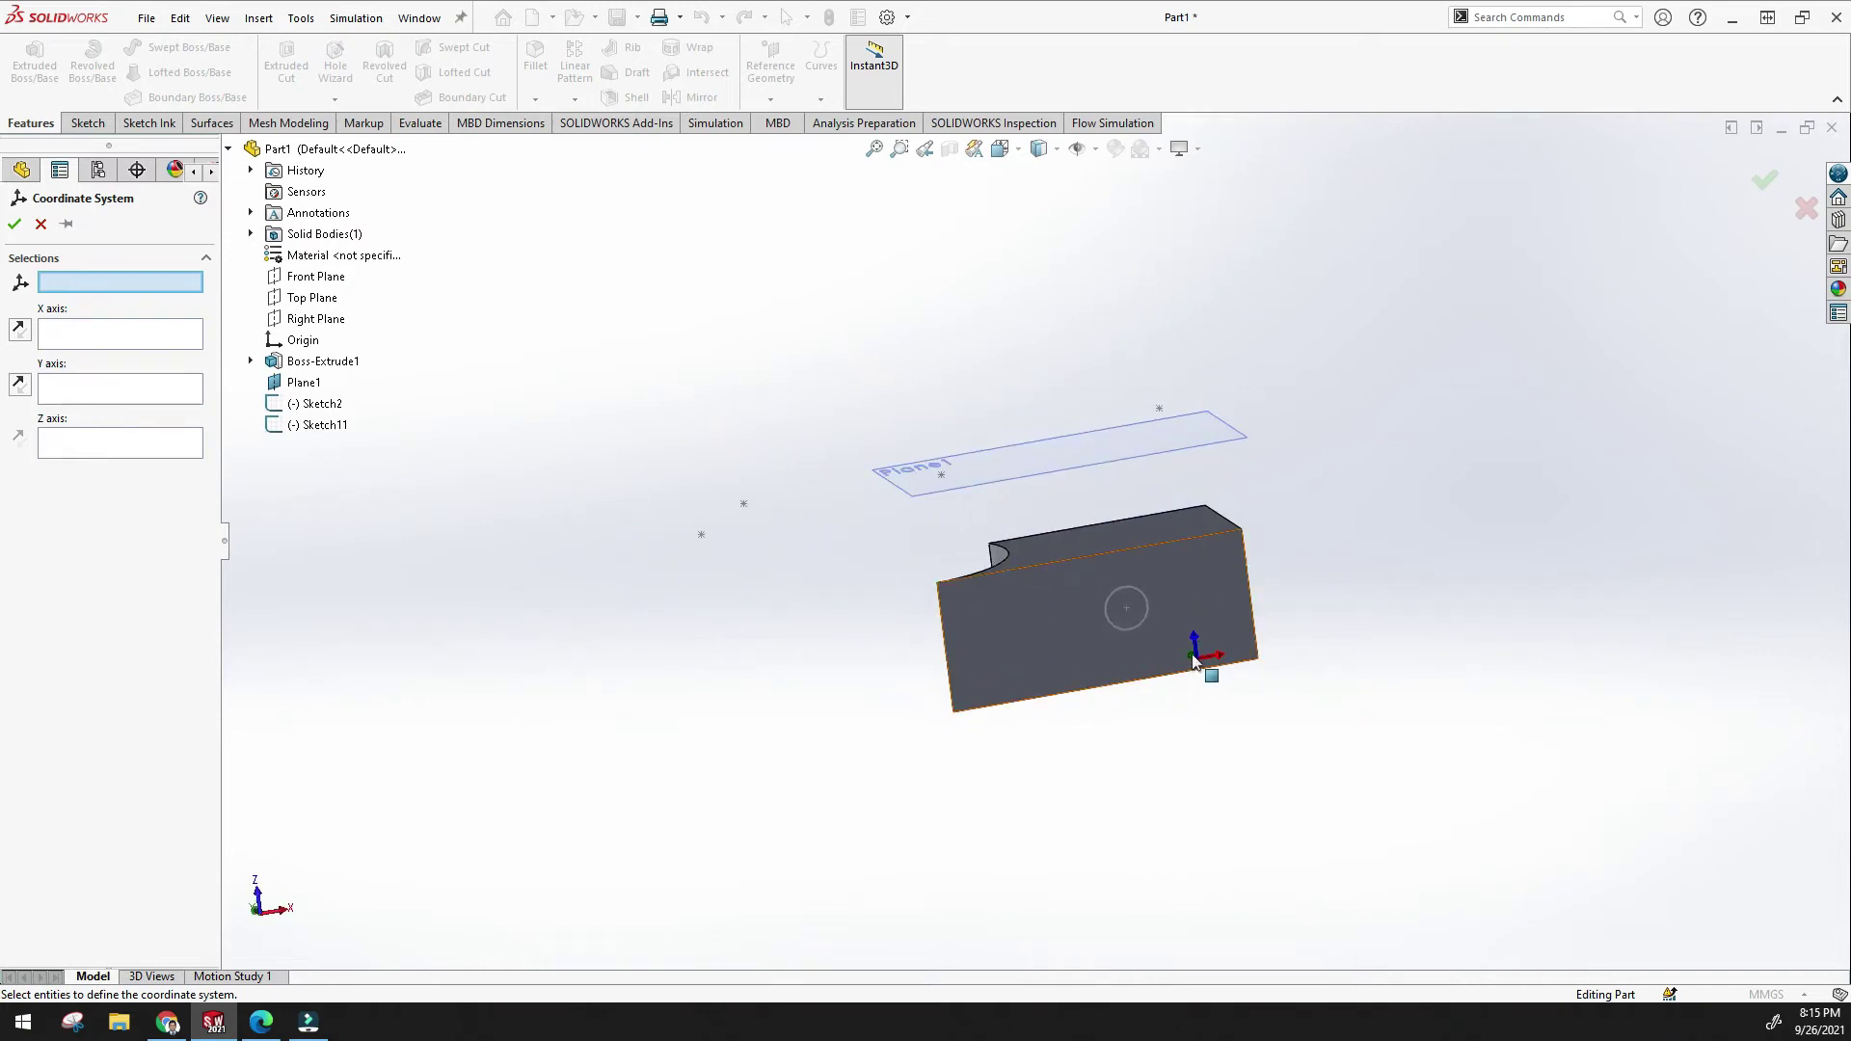
scroll(1199, 661, down, 3)
click(116, 332)
click(74, 414)
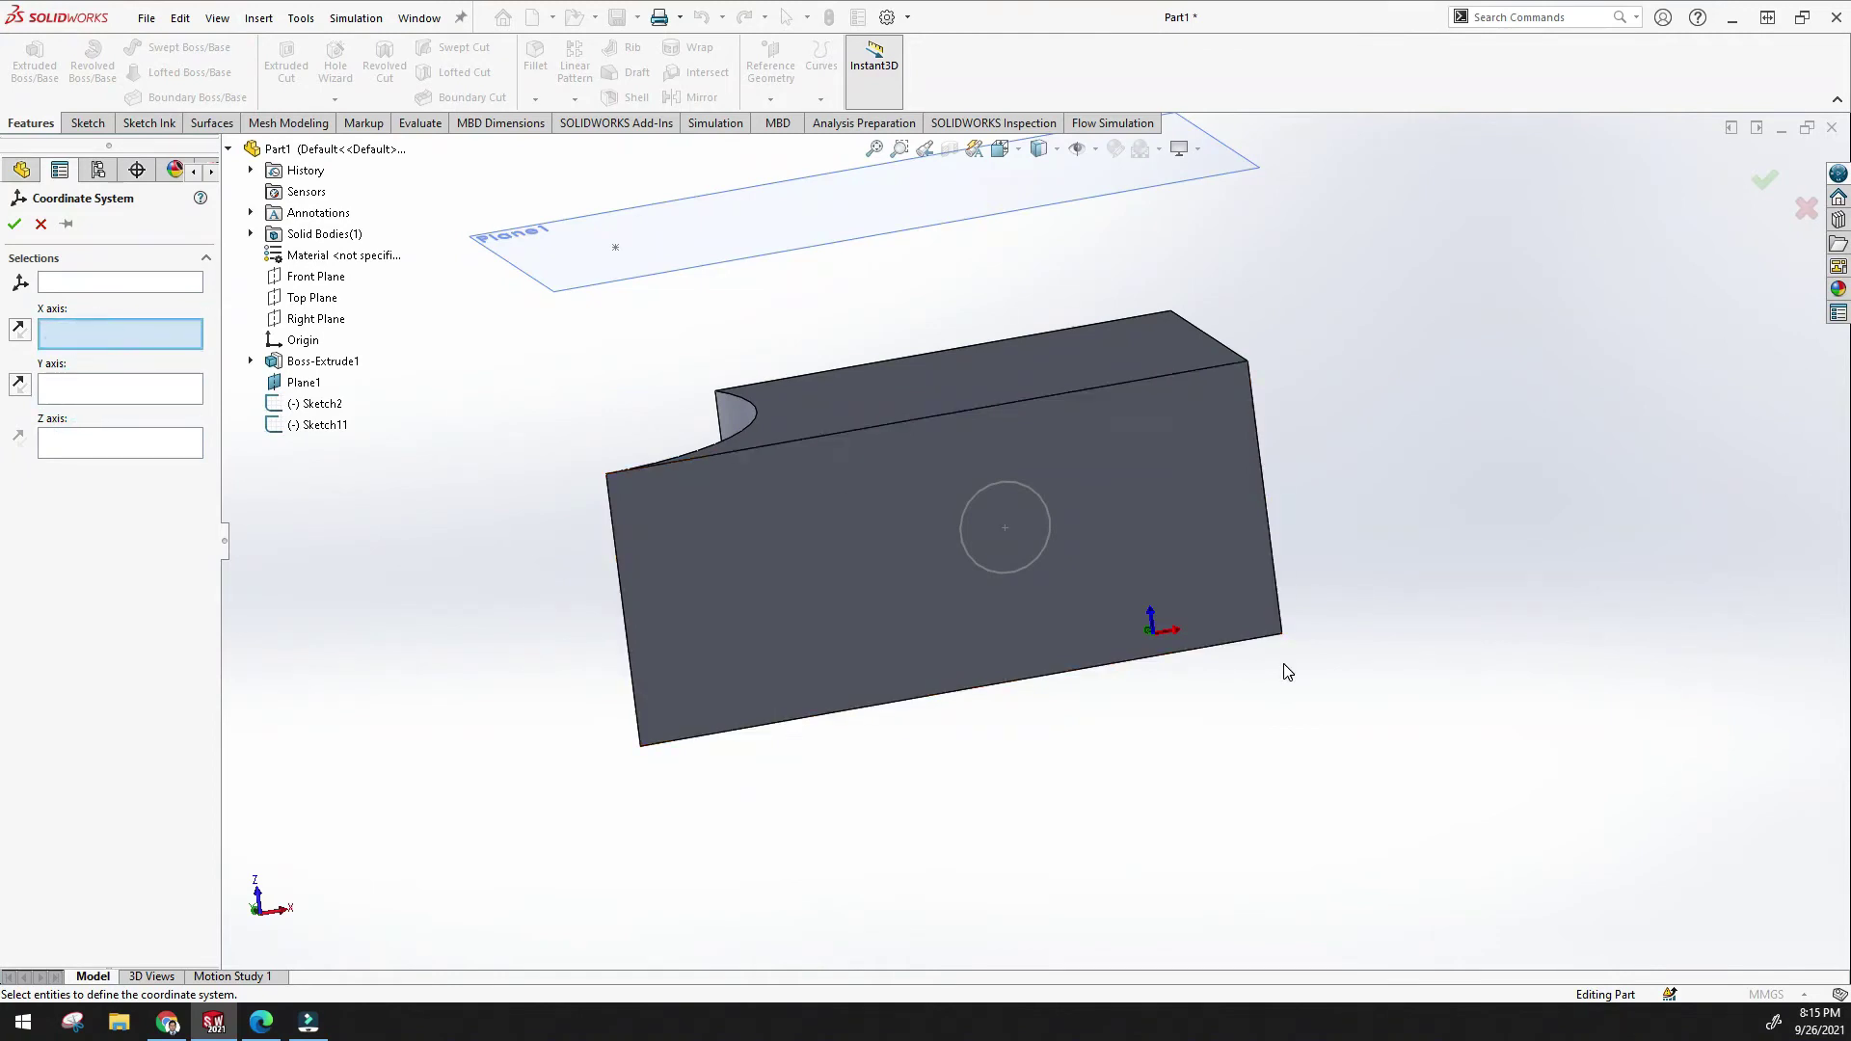
click(1210, 659)
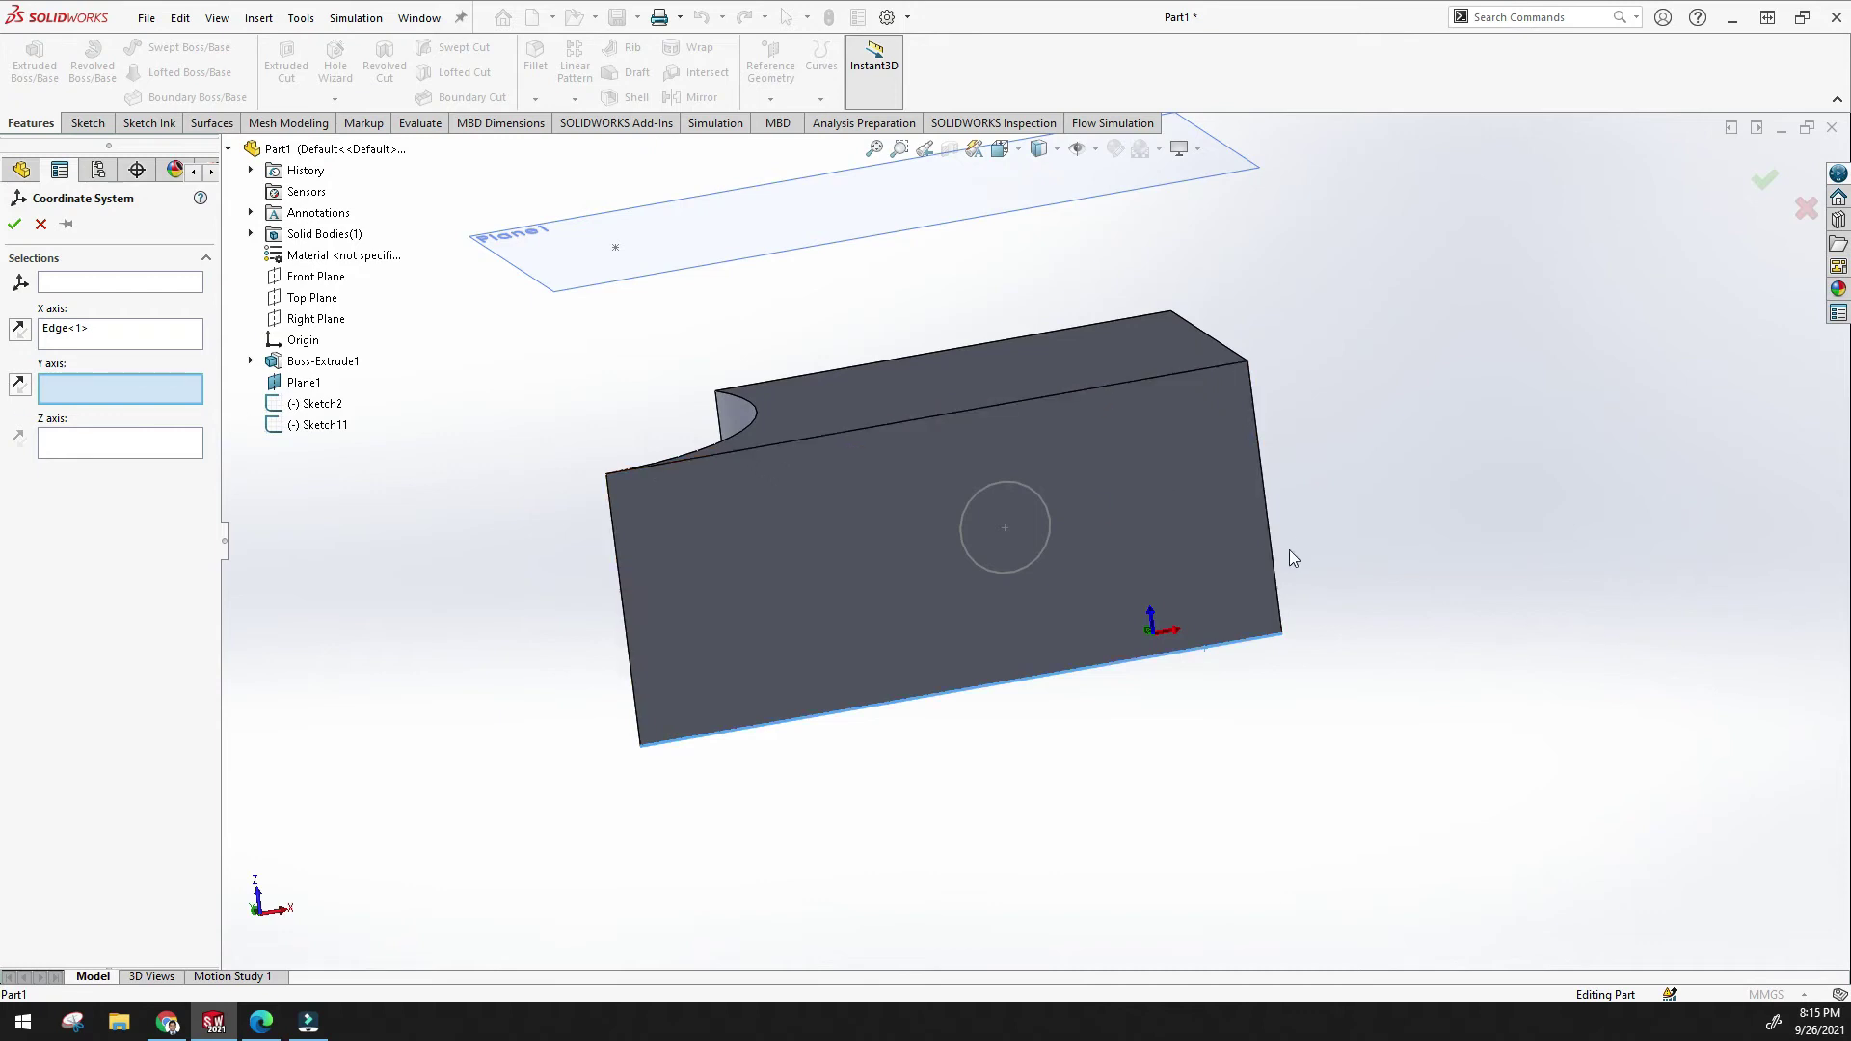
click(1276, 575)
scroll(1192, 633, down, 5)
middle_drag(1190, 634, 1196, 687)
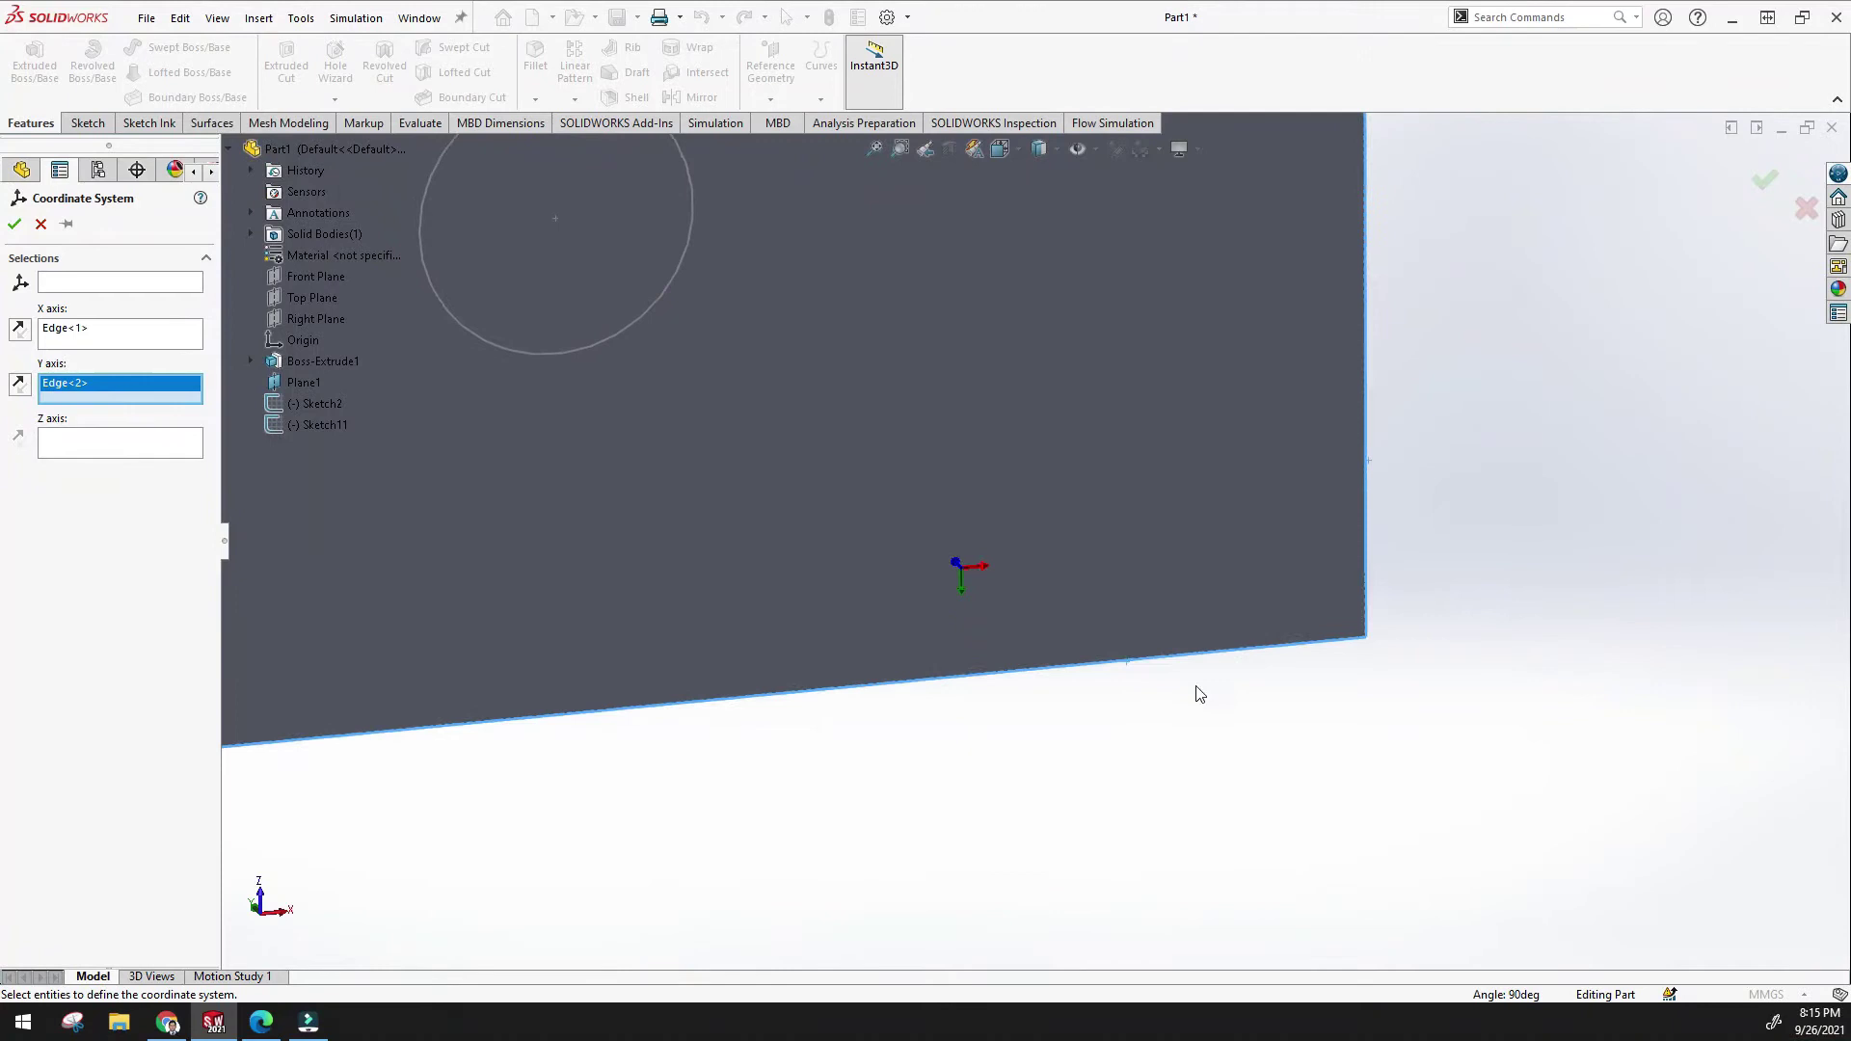
scroll(1029, 537, up, 7)
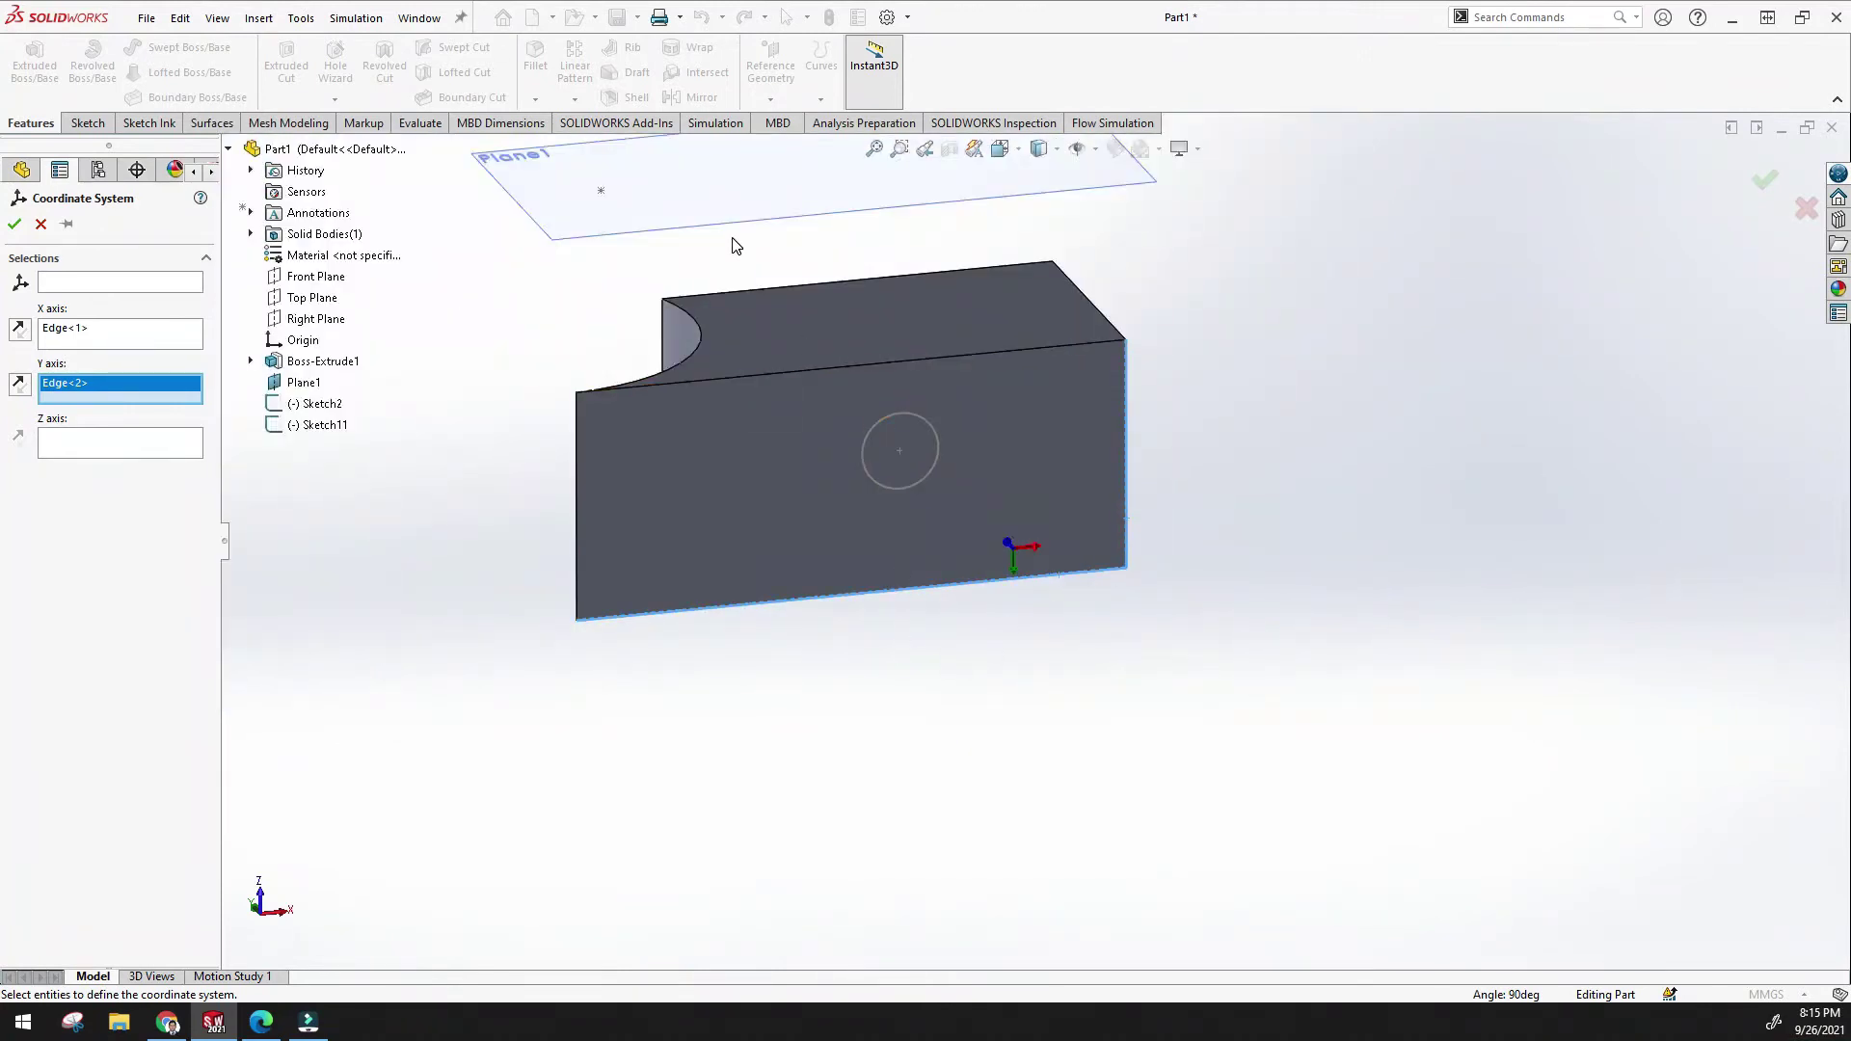
click(875, 151)
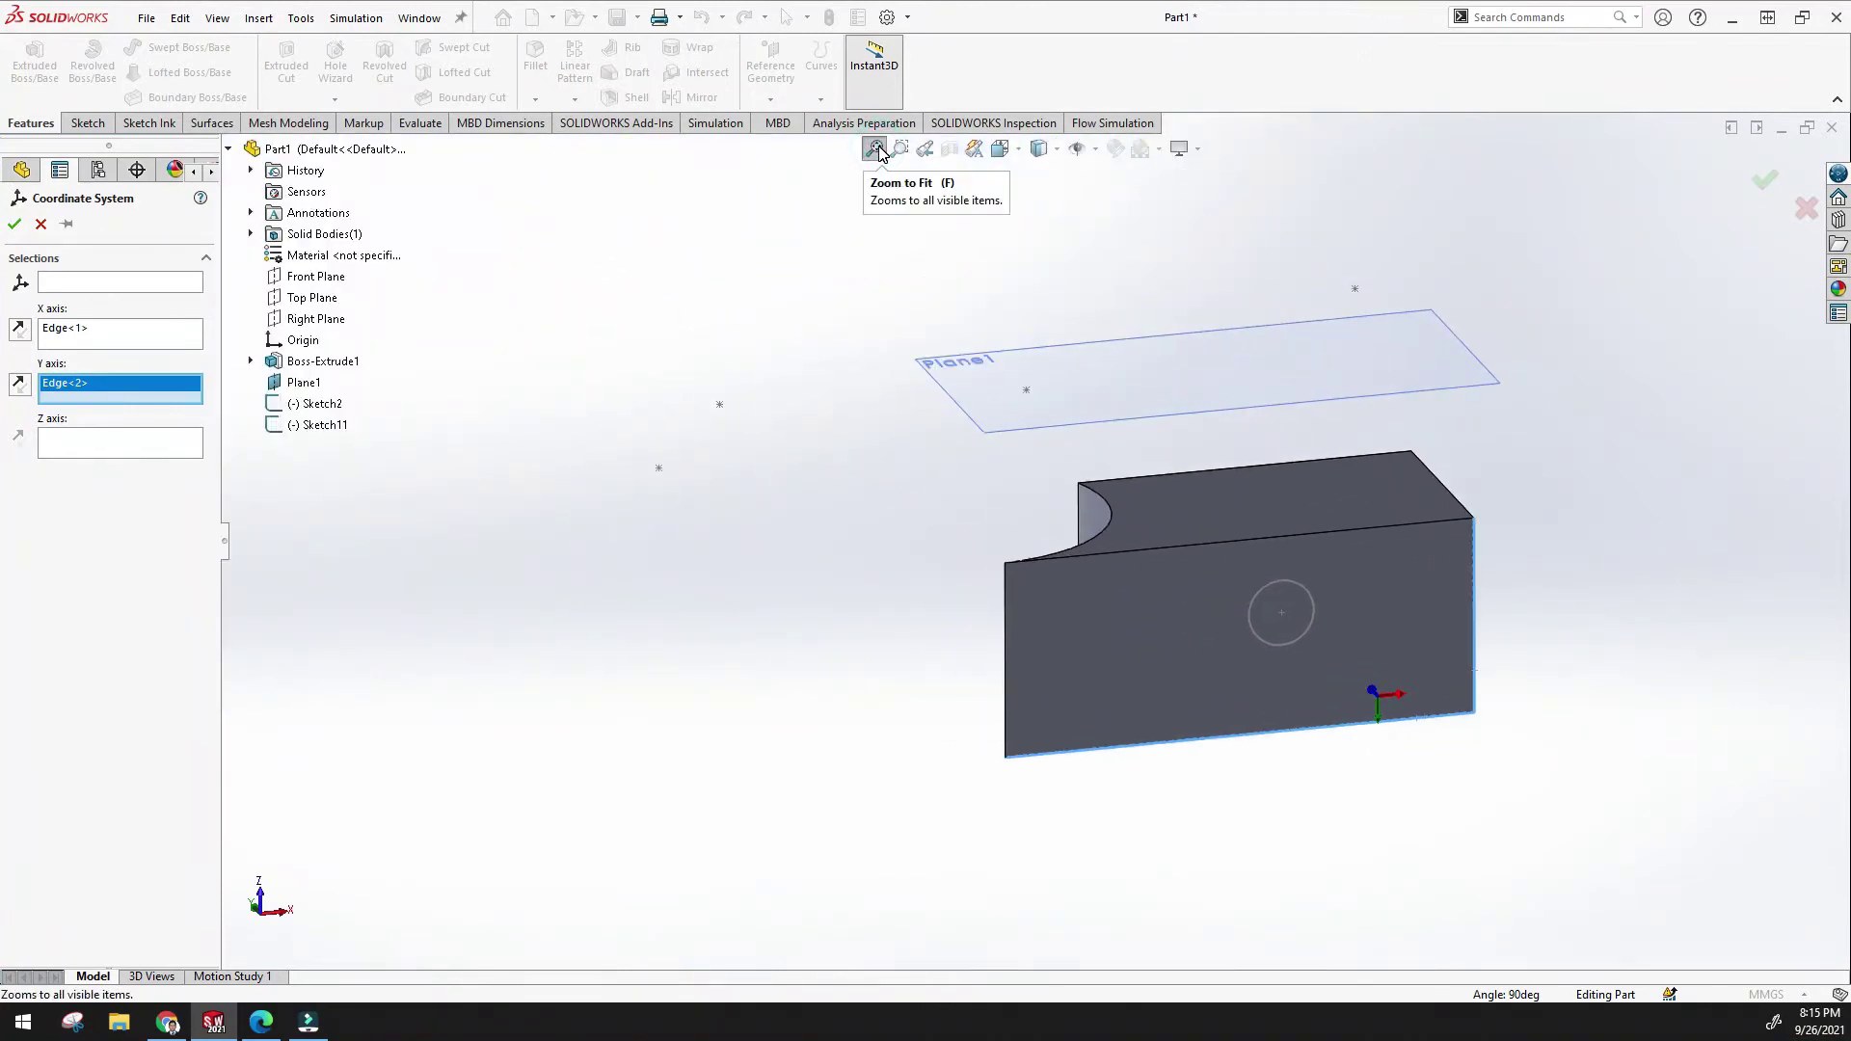
Try two top-face corners and the outlying Sketch2 point as origin, then create the coordinate system at the Sketch2 point within Plane1's outline.
click(72, 284)
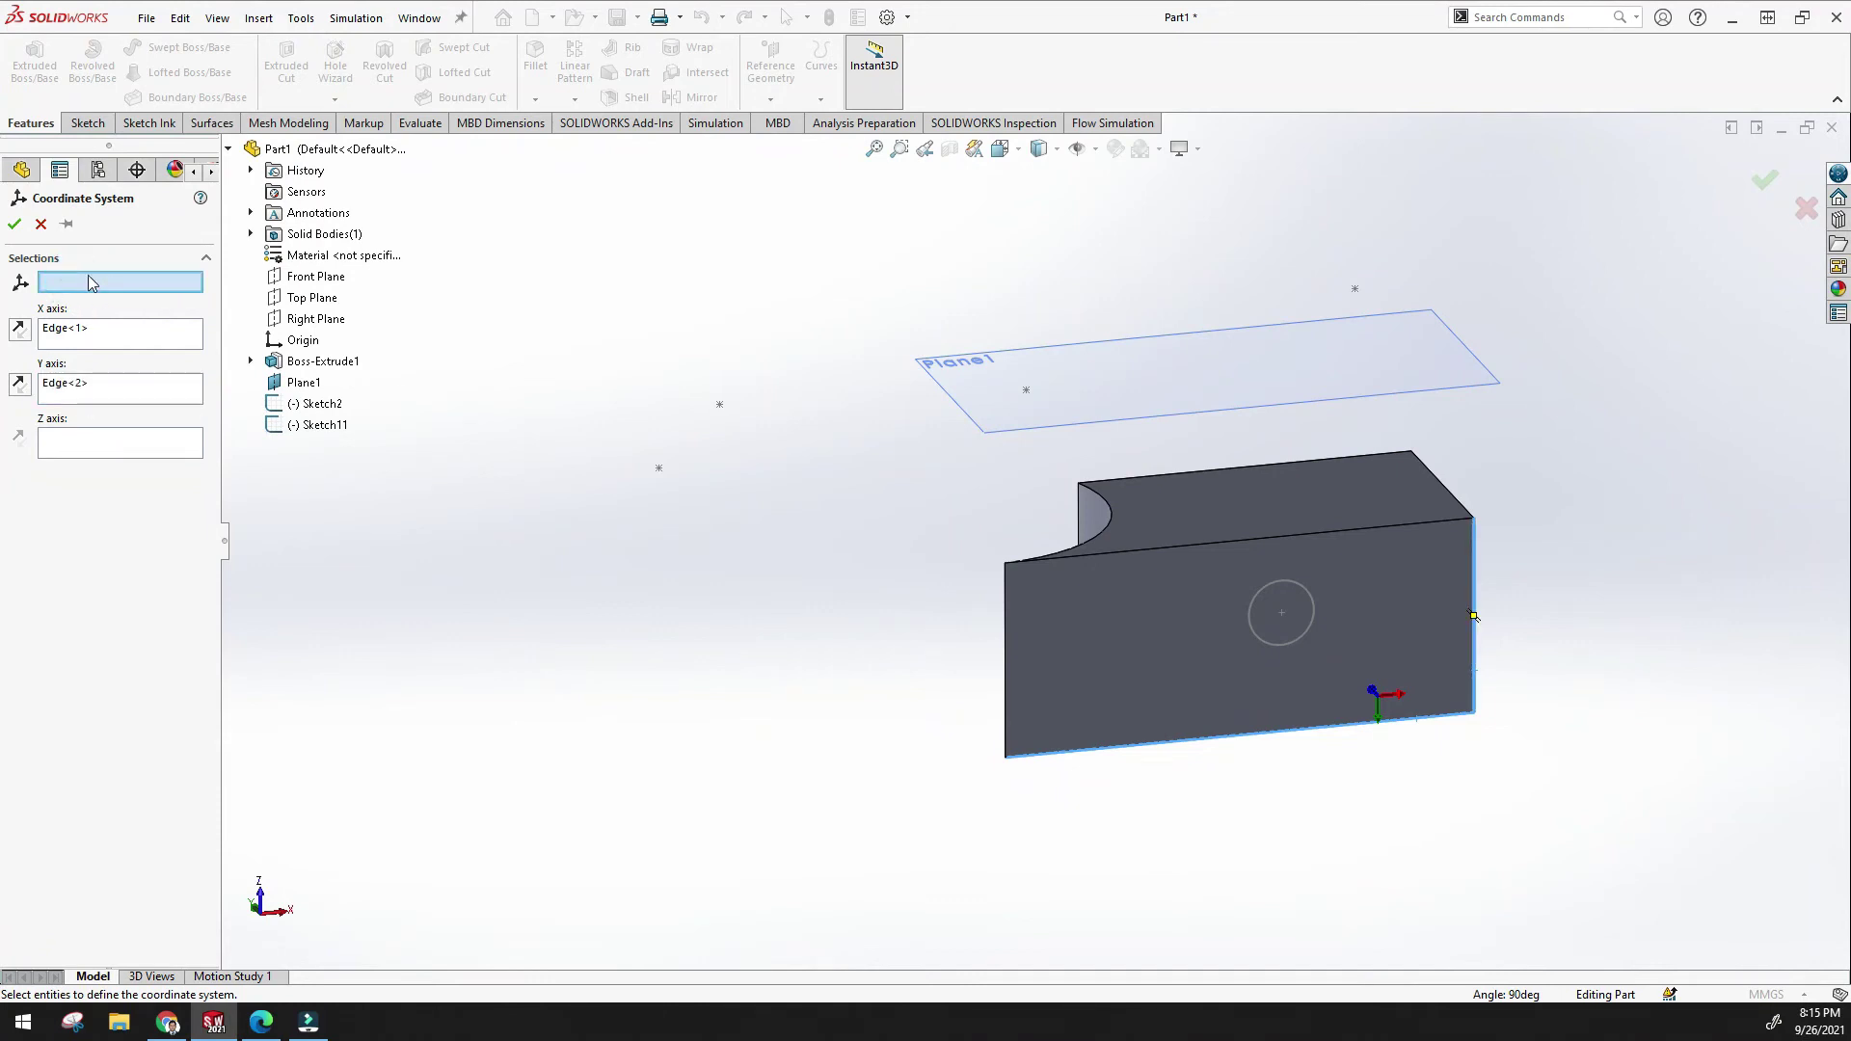
click(1005, 562)
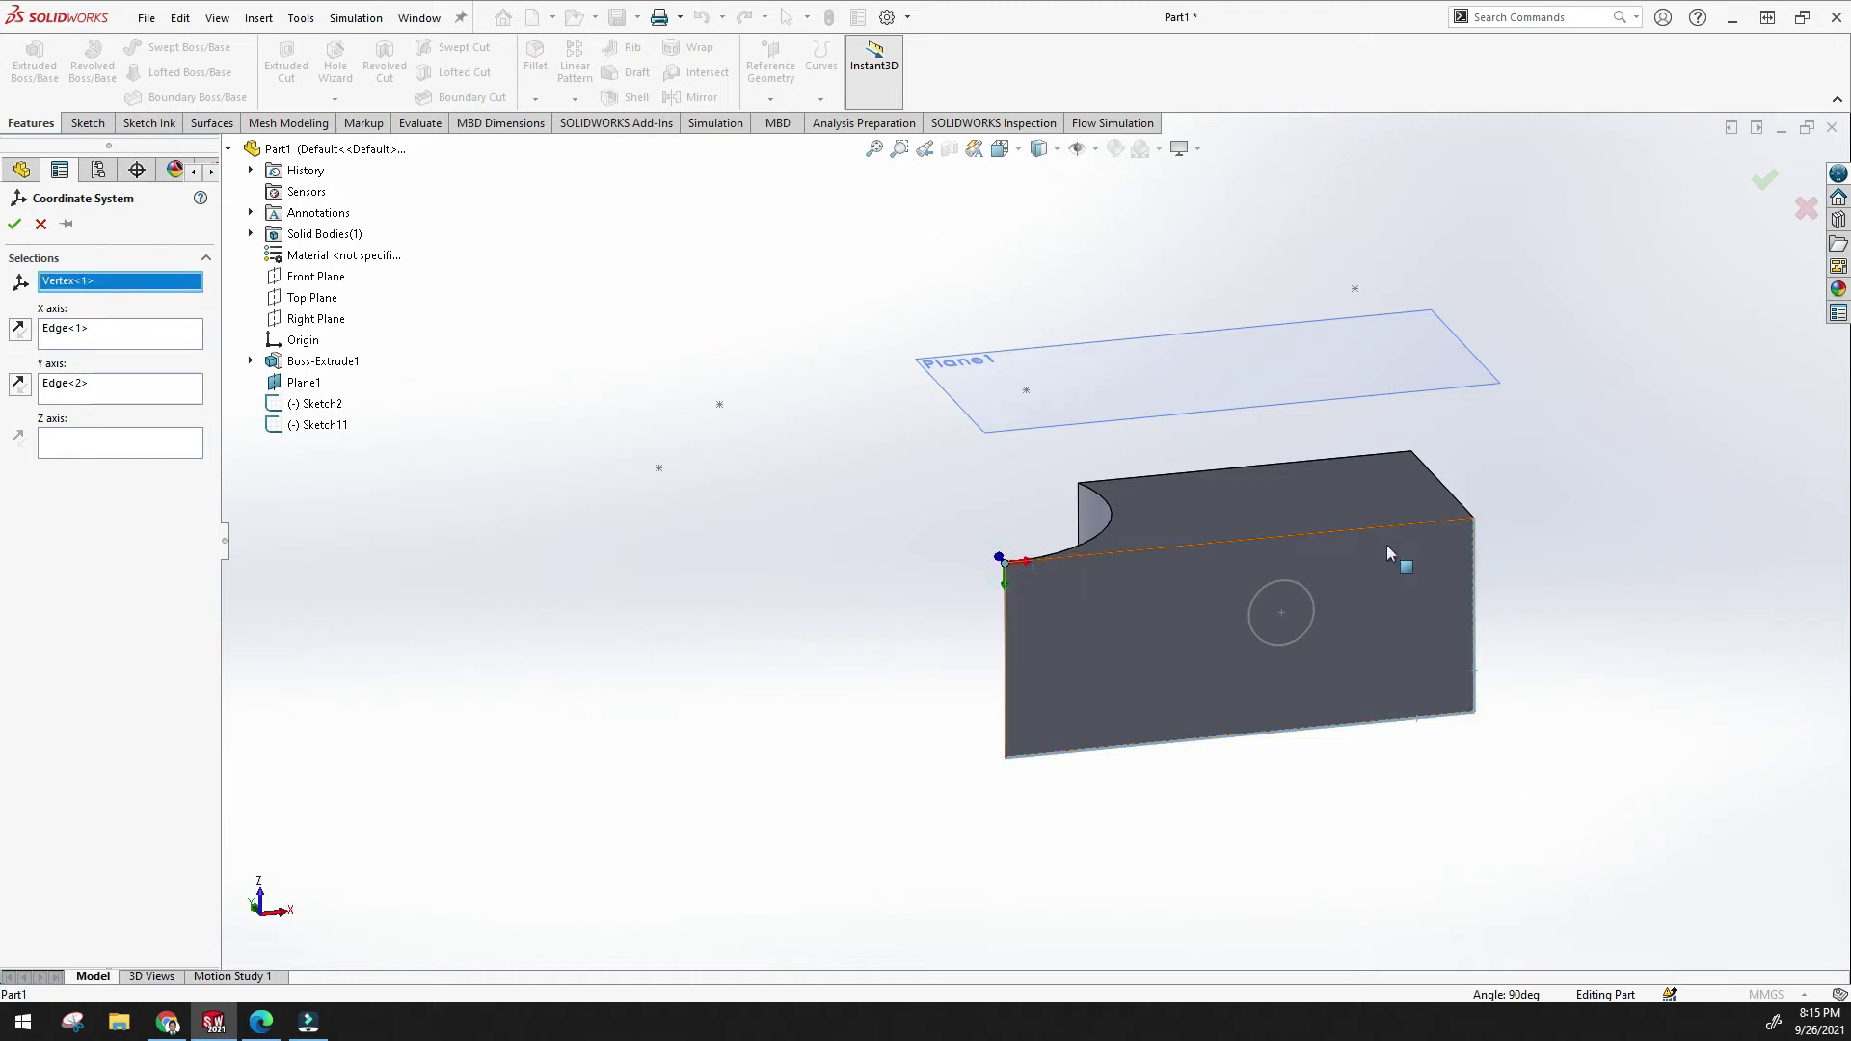
click(1470, 516)
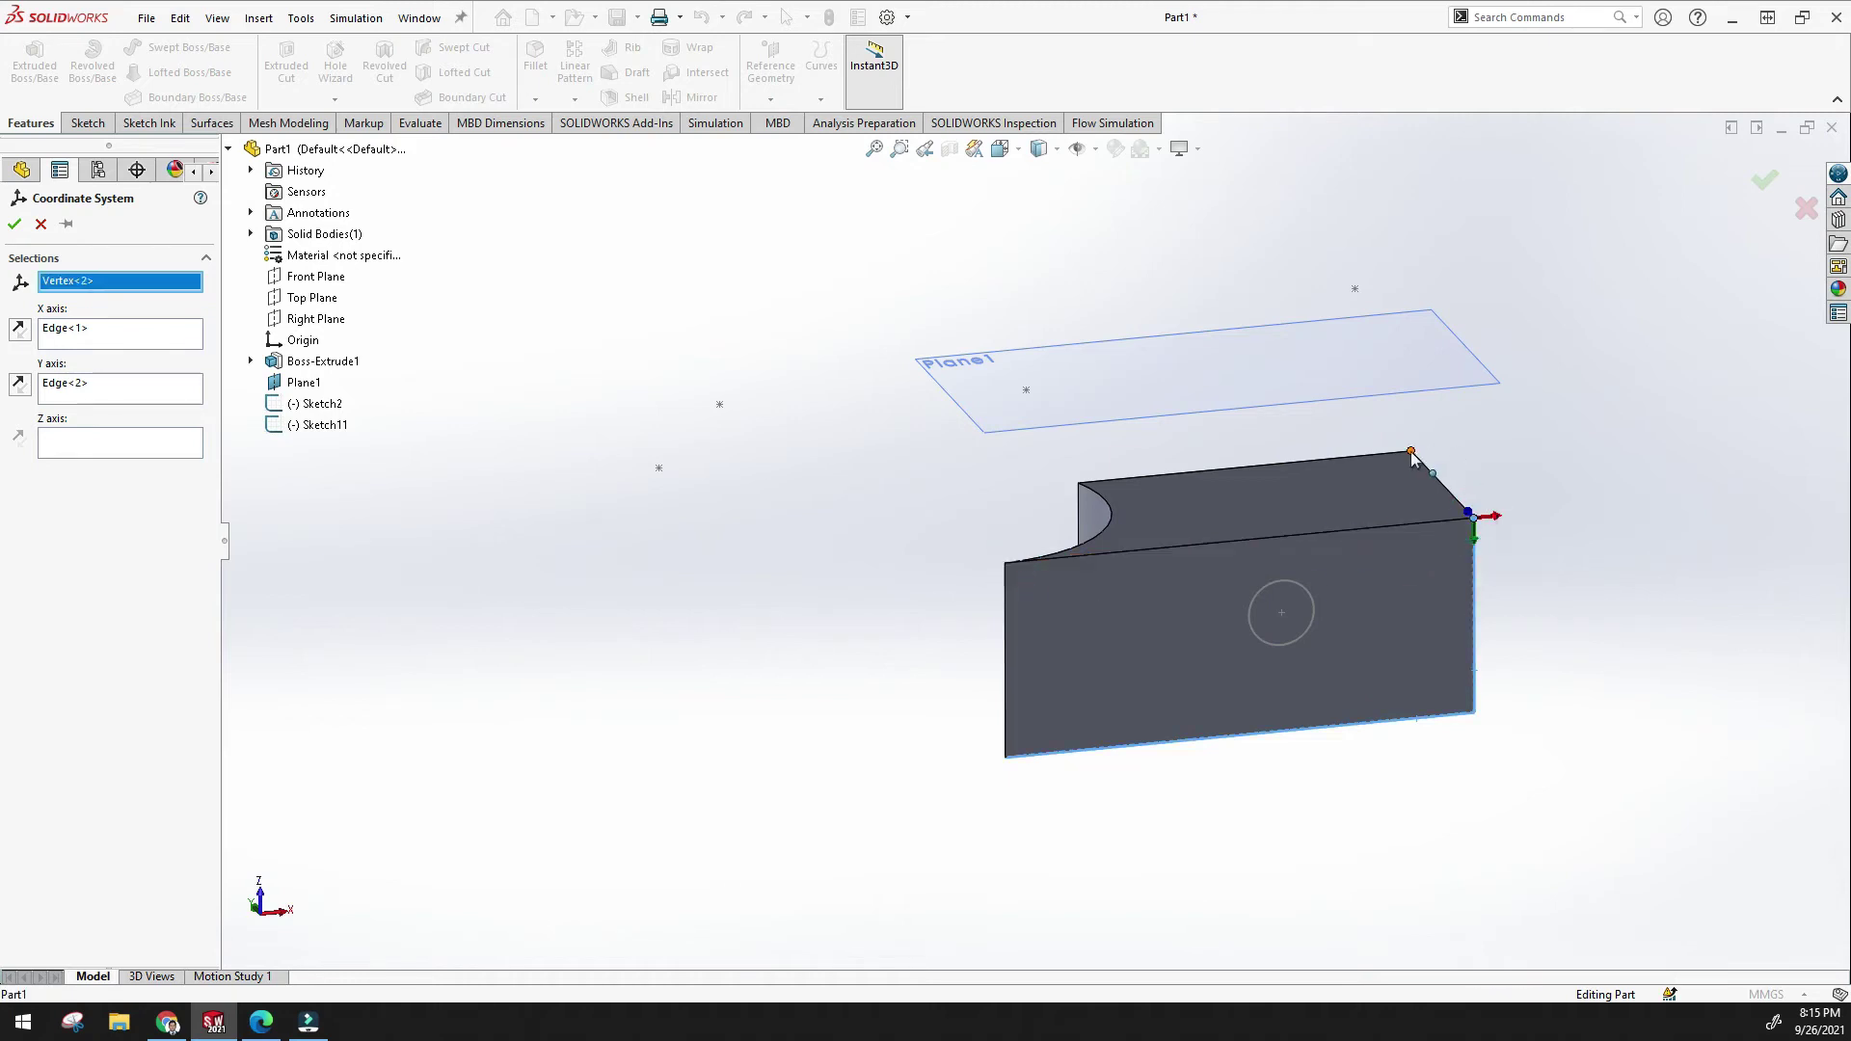
click(1354, 288)
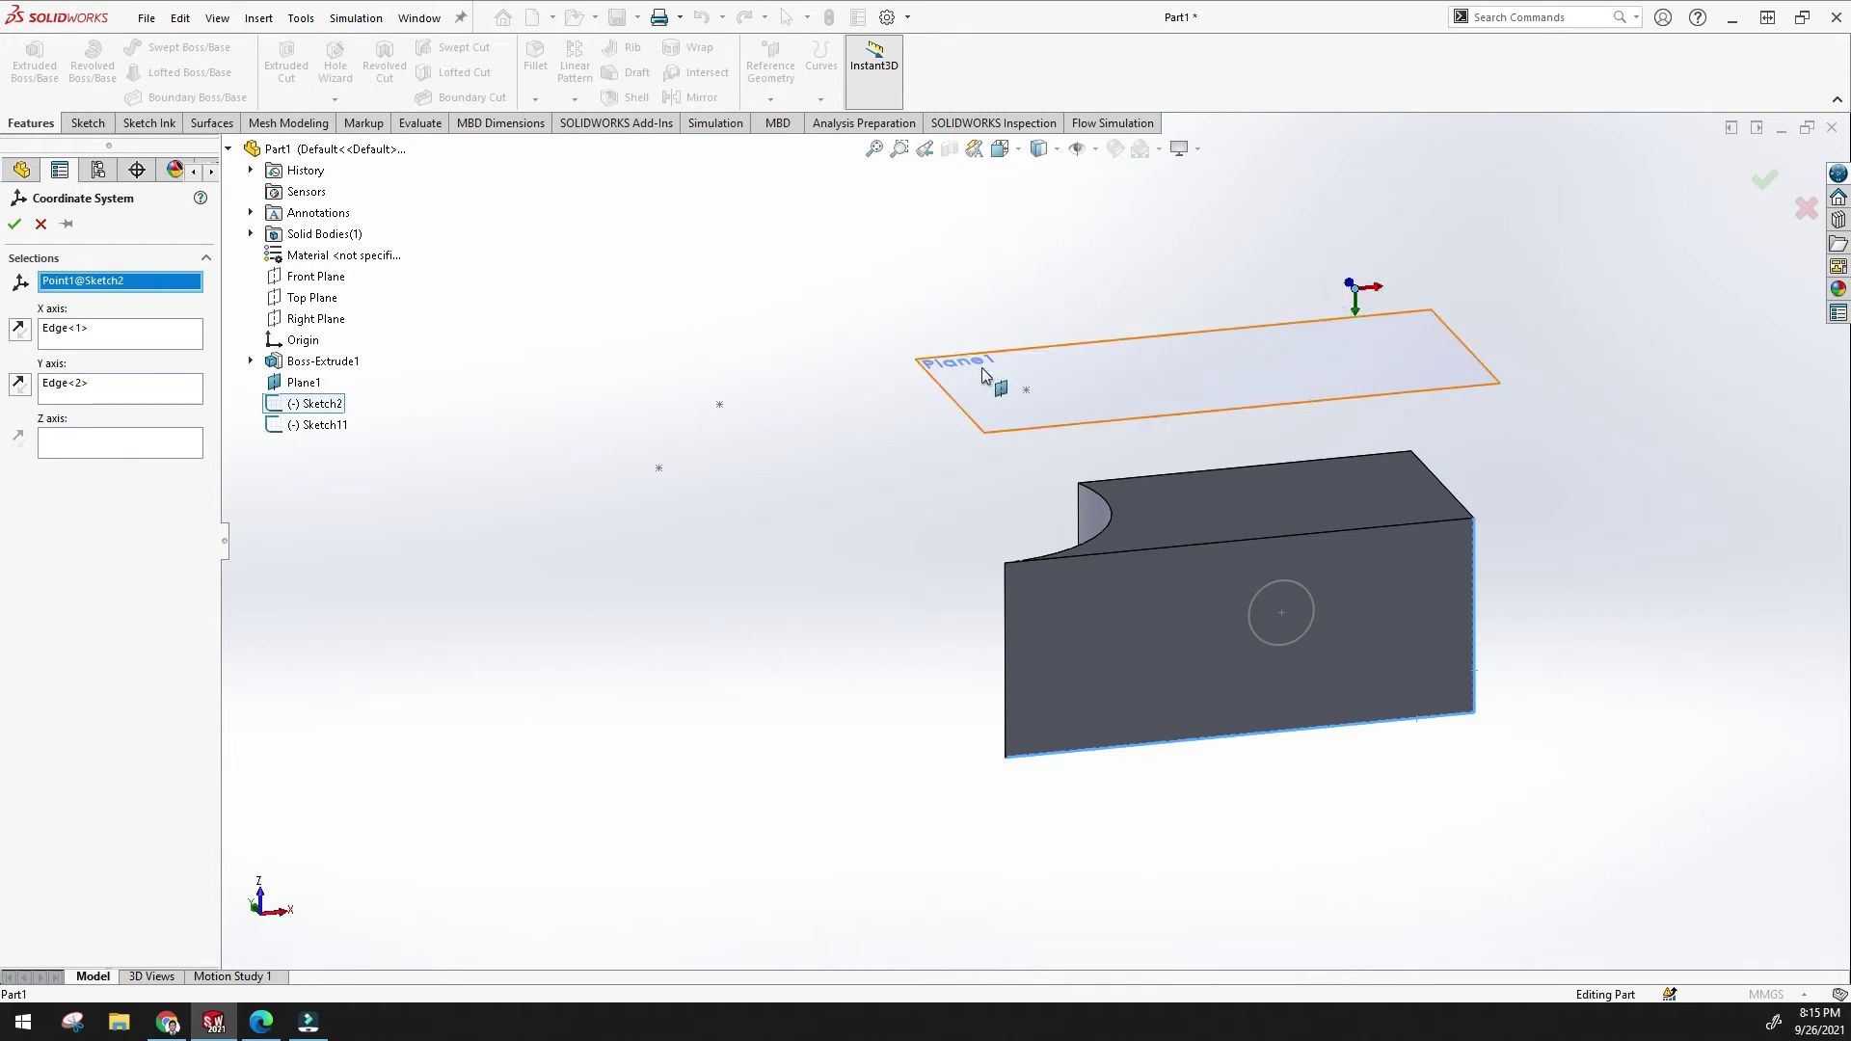
click(1026, 390)
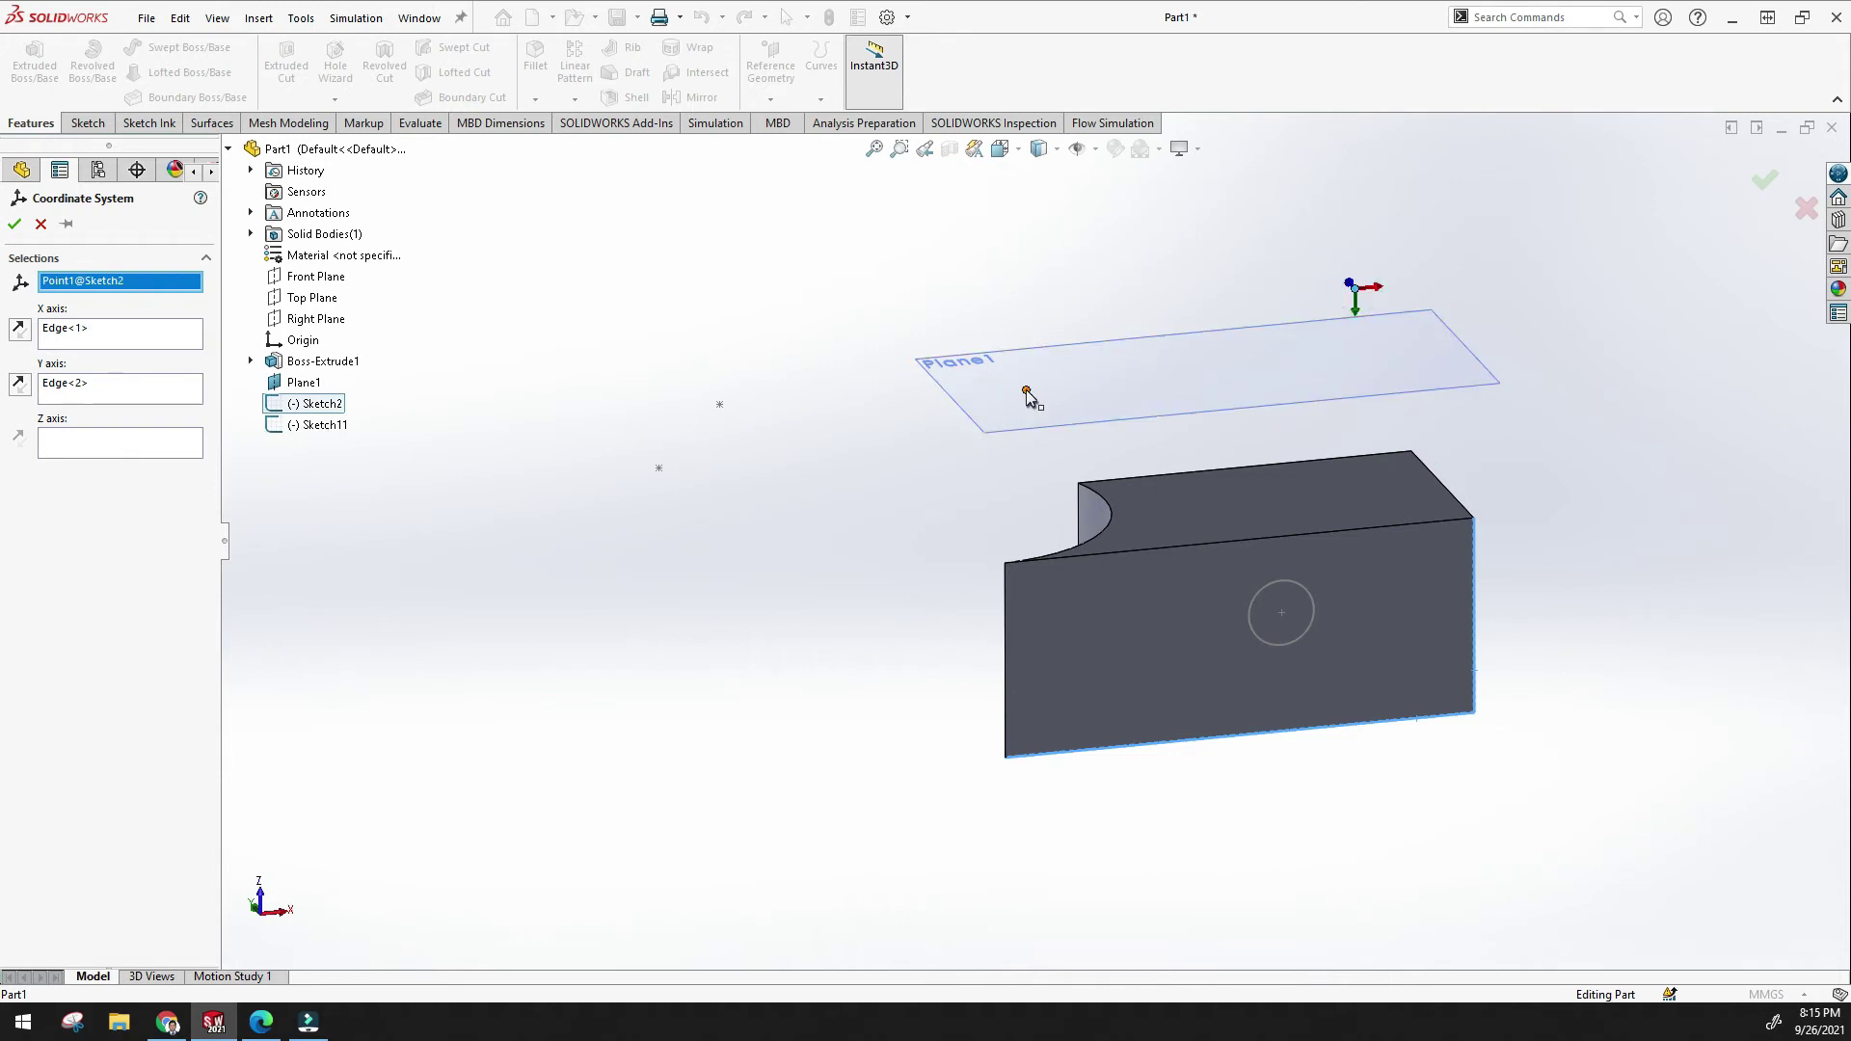
click(15, 224)
middle_drag(793, 627, 807, 467)
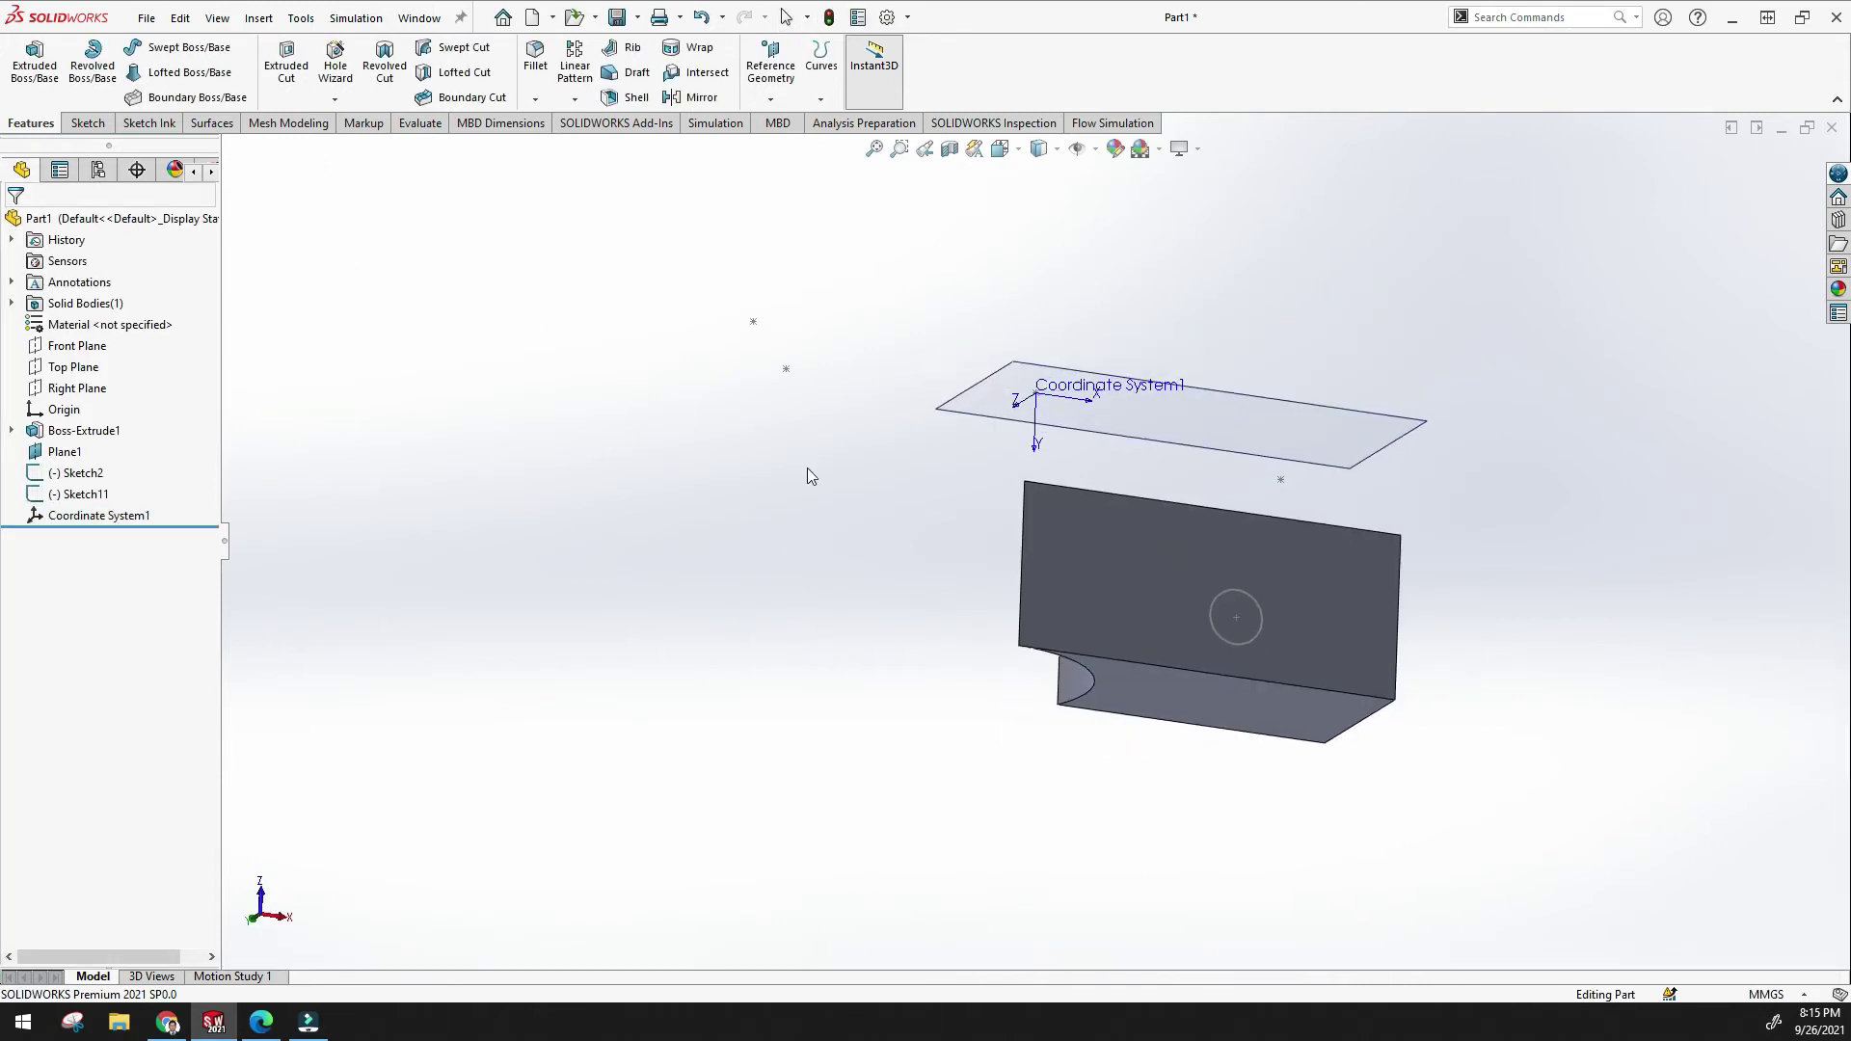
scroll(1061, 378, down, 5)
scroll(1012, 549, up, 3)
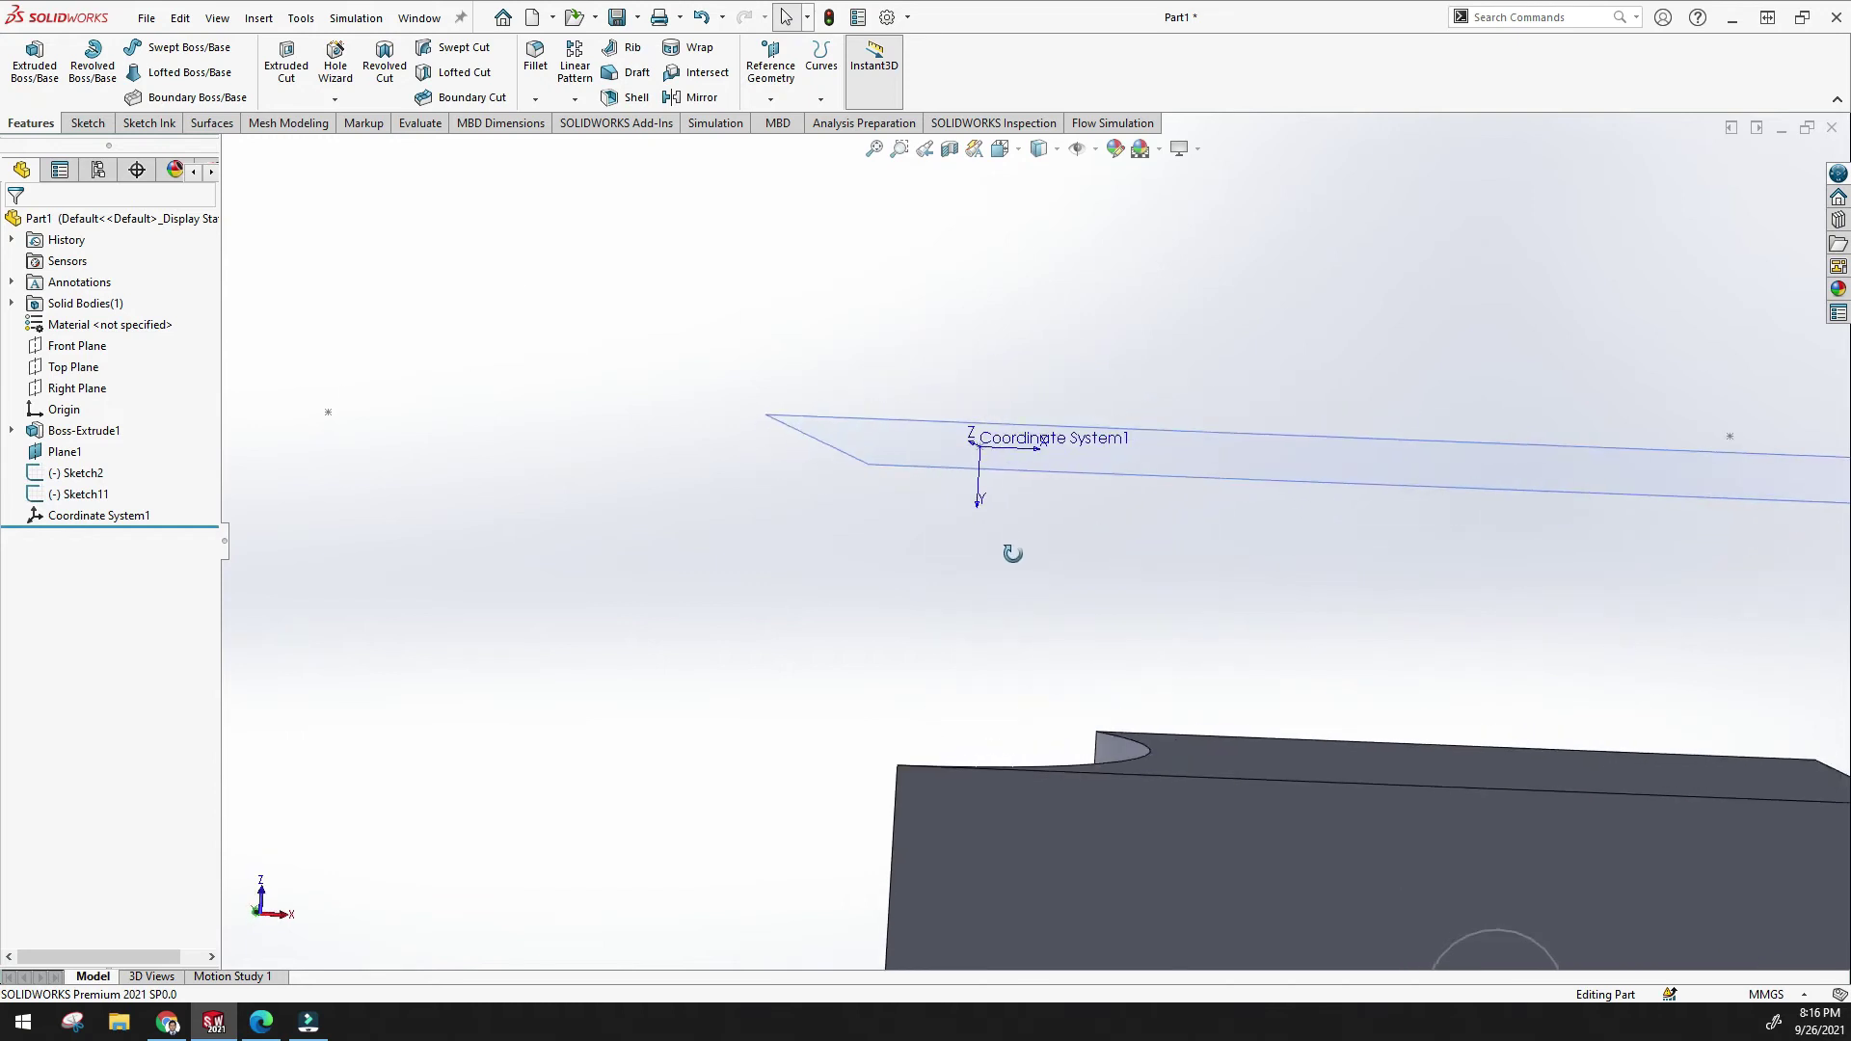
click(874, 150)
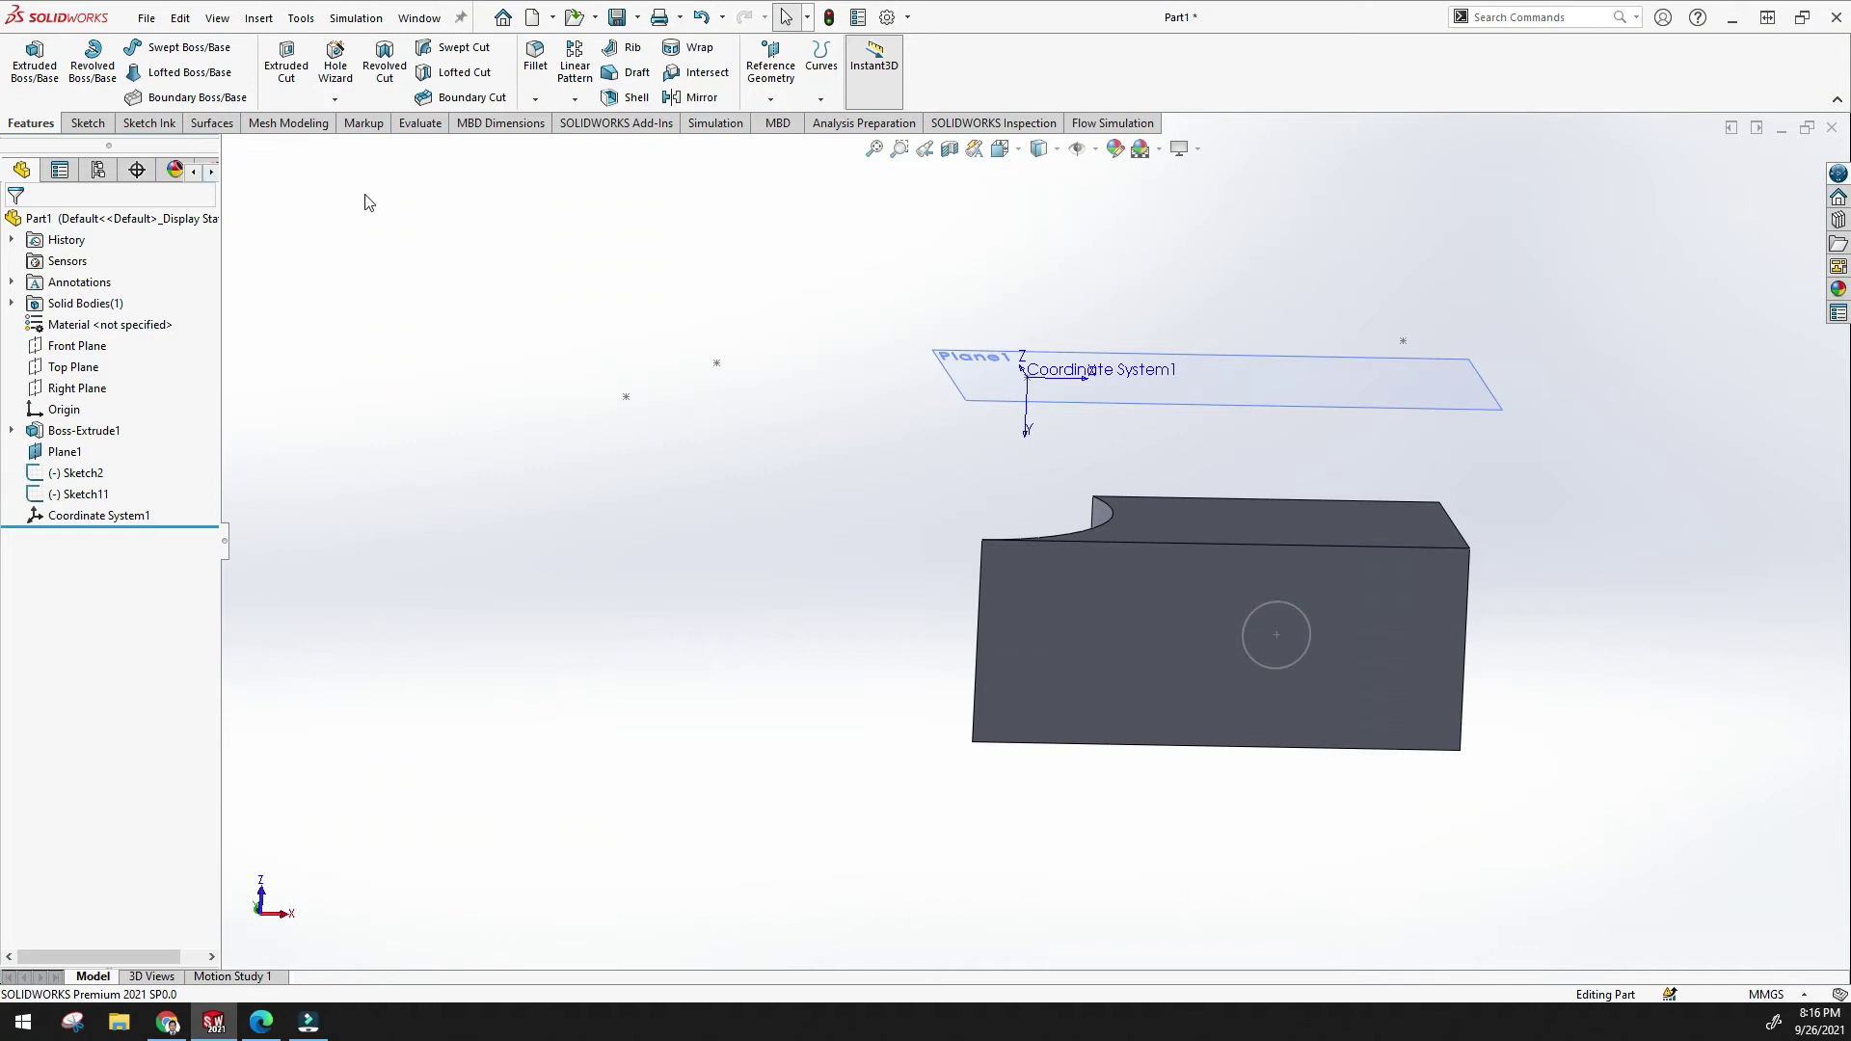
Evaluate the part's mass properties with coordinate values reported relative to Coordinate System1.
click(420, 124)
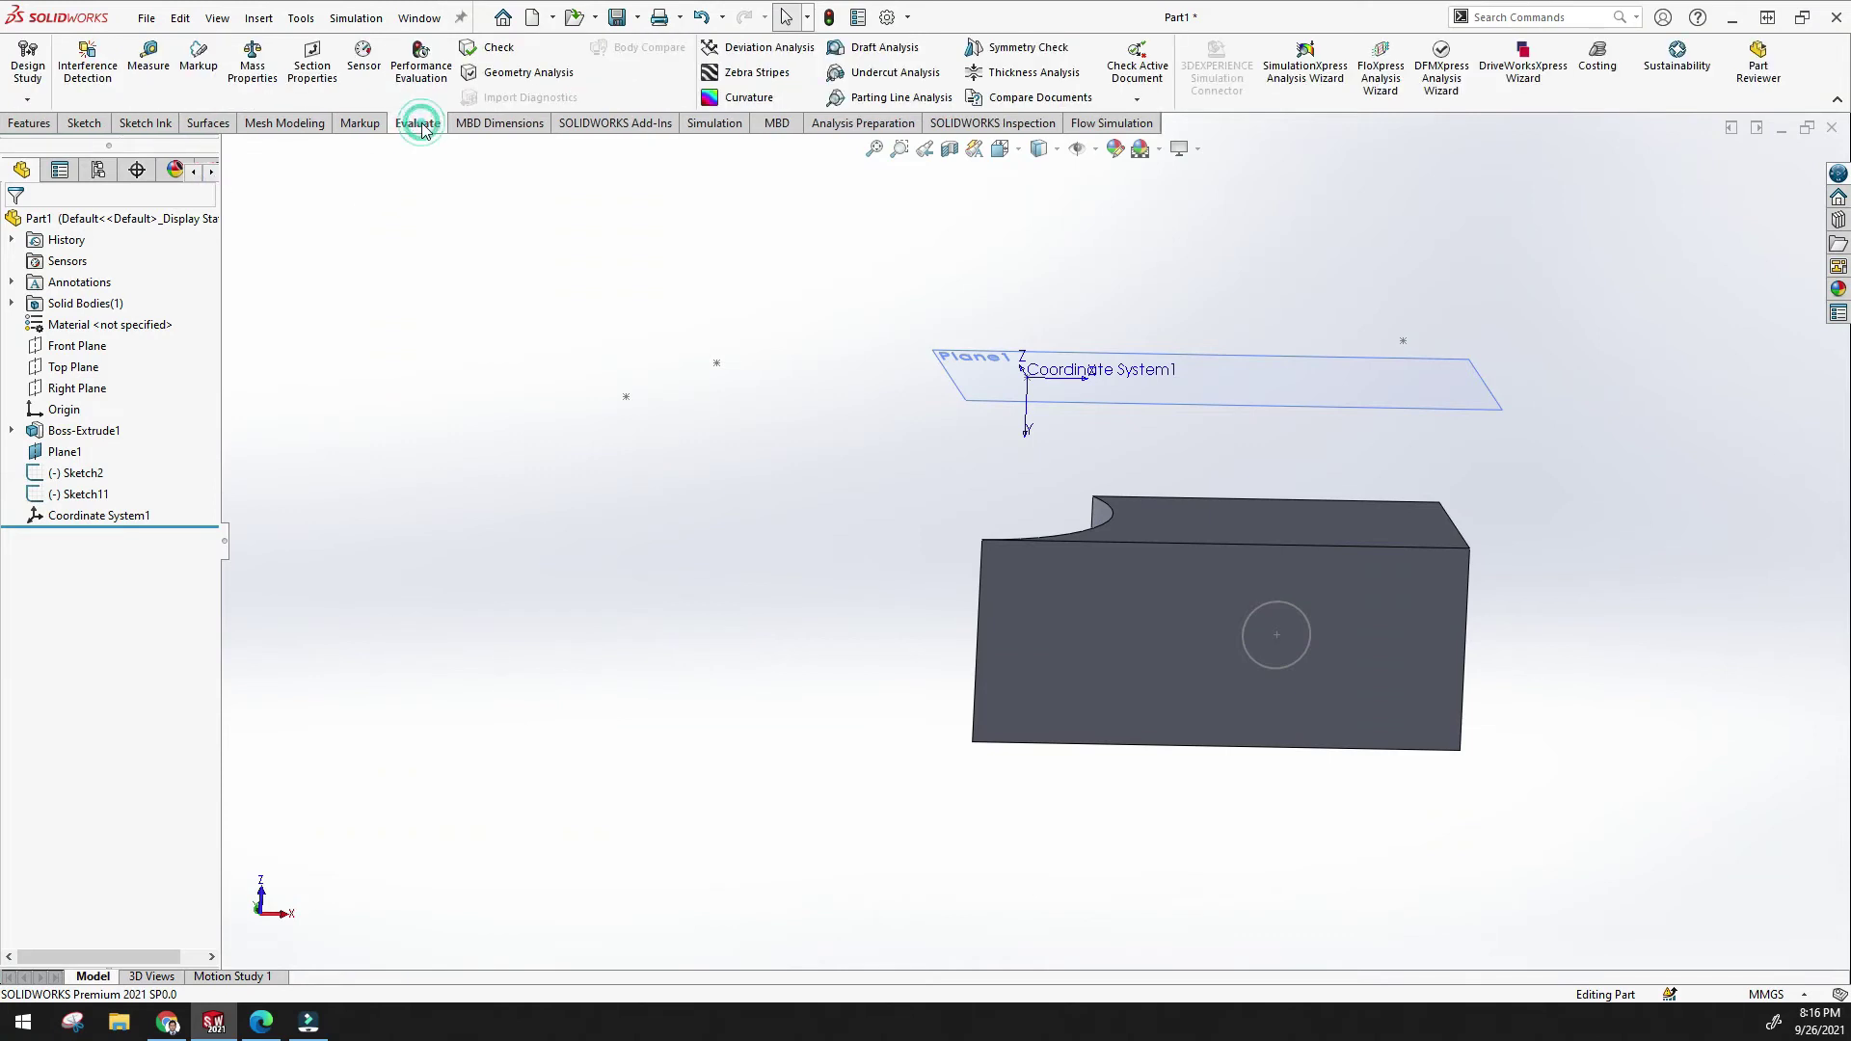
click(155, 68)
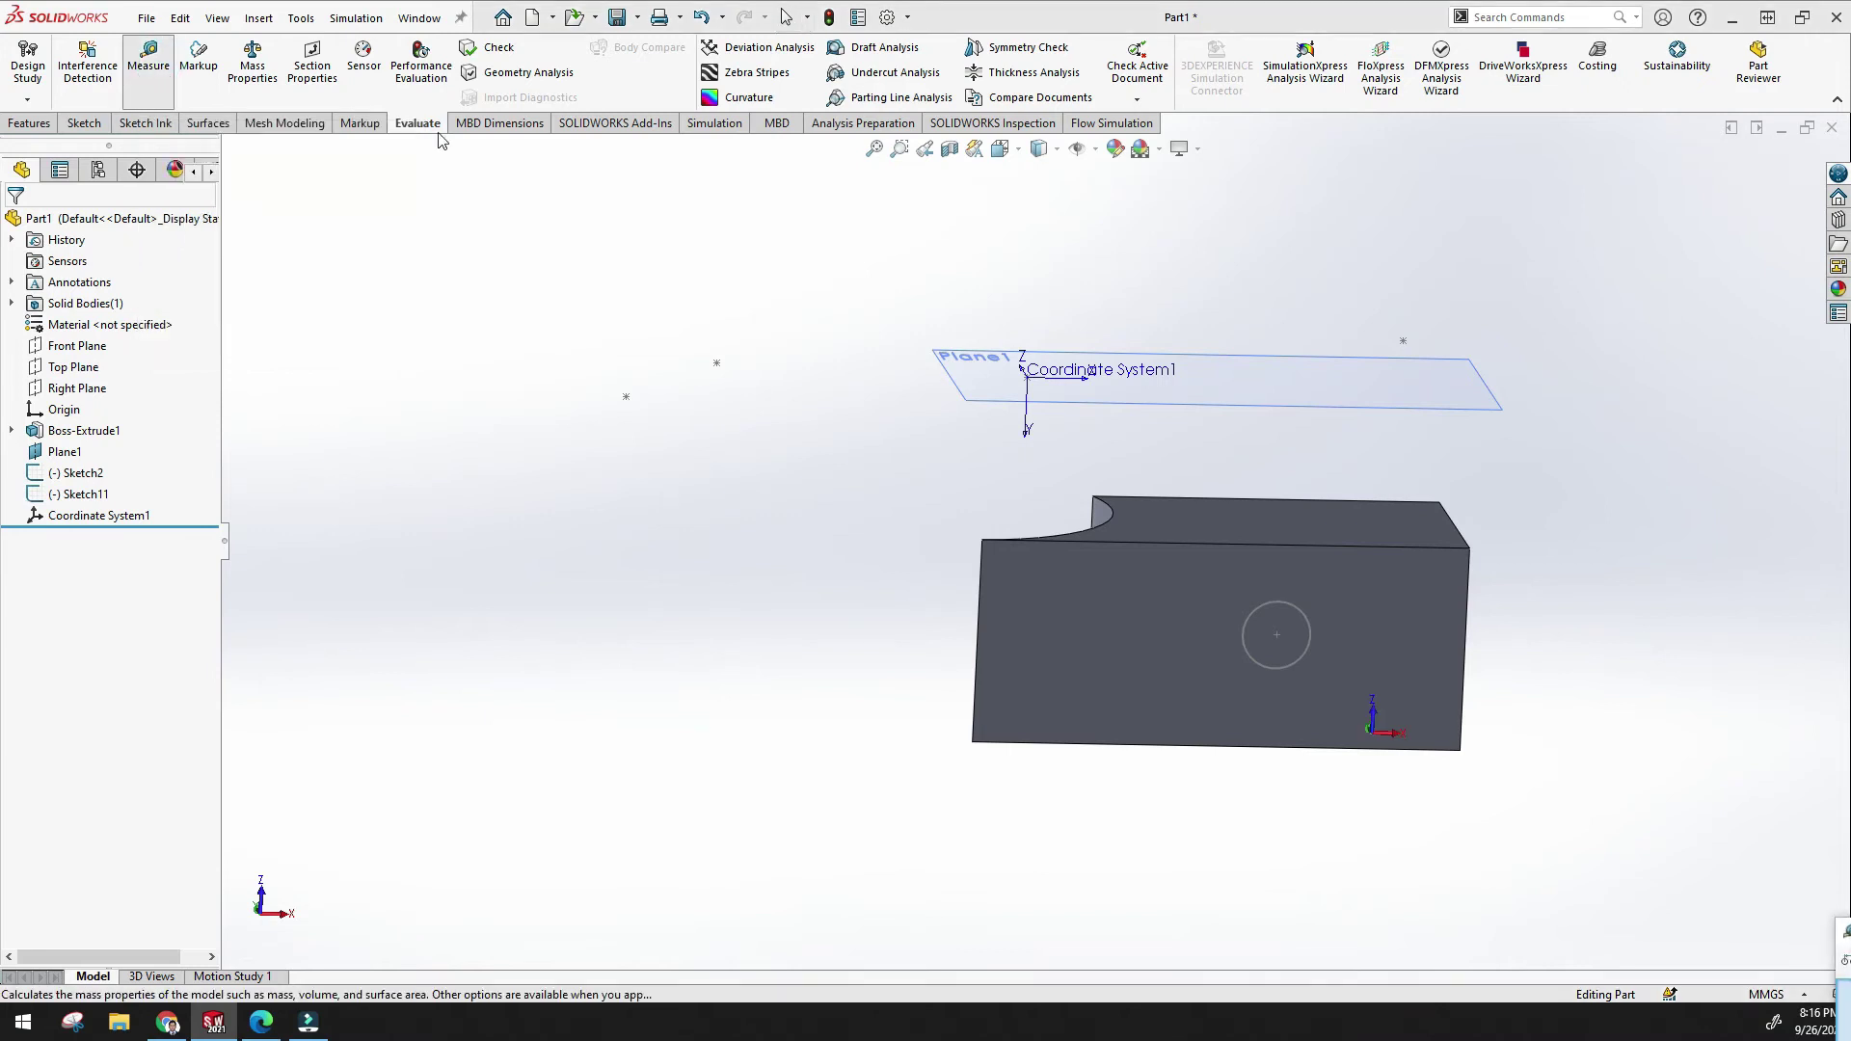
key(Escape)
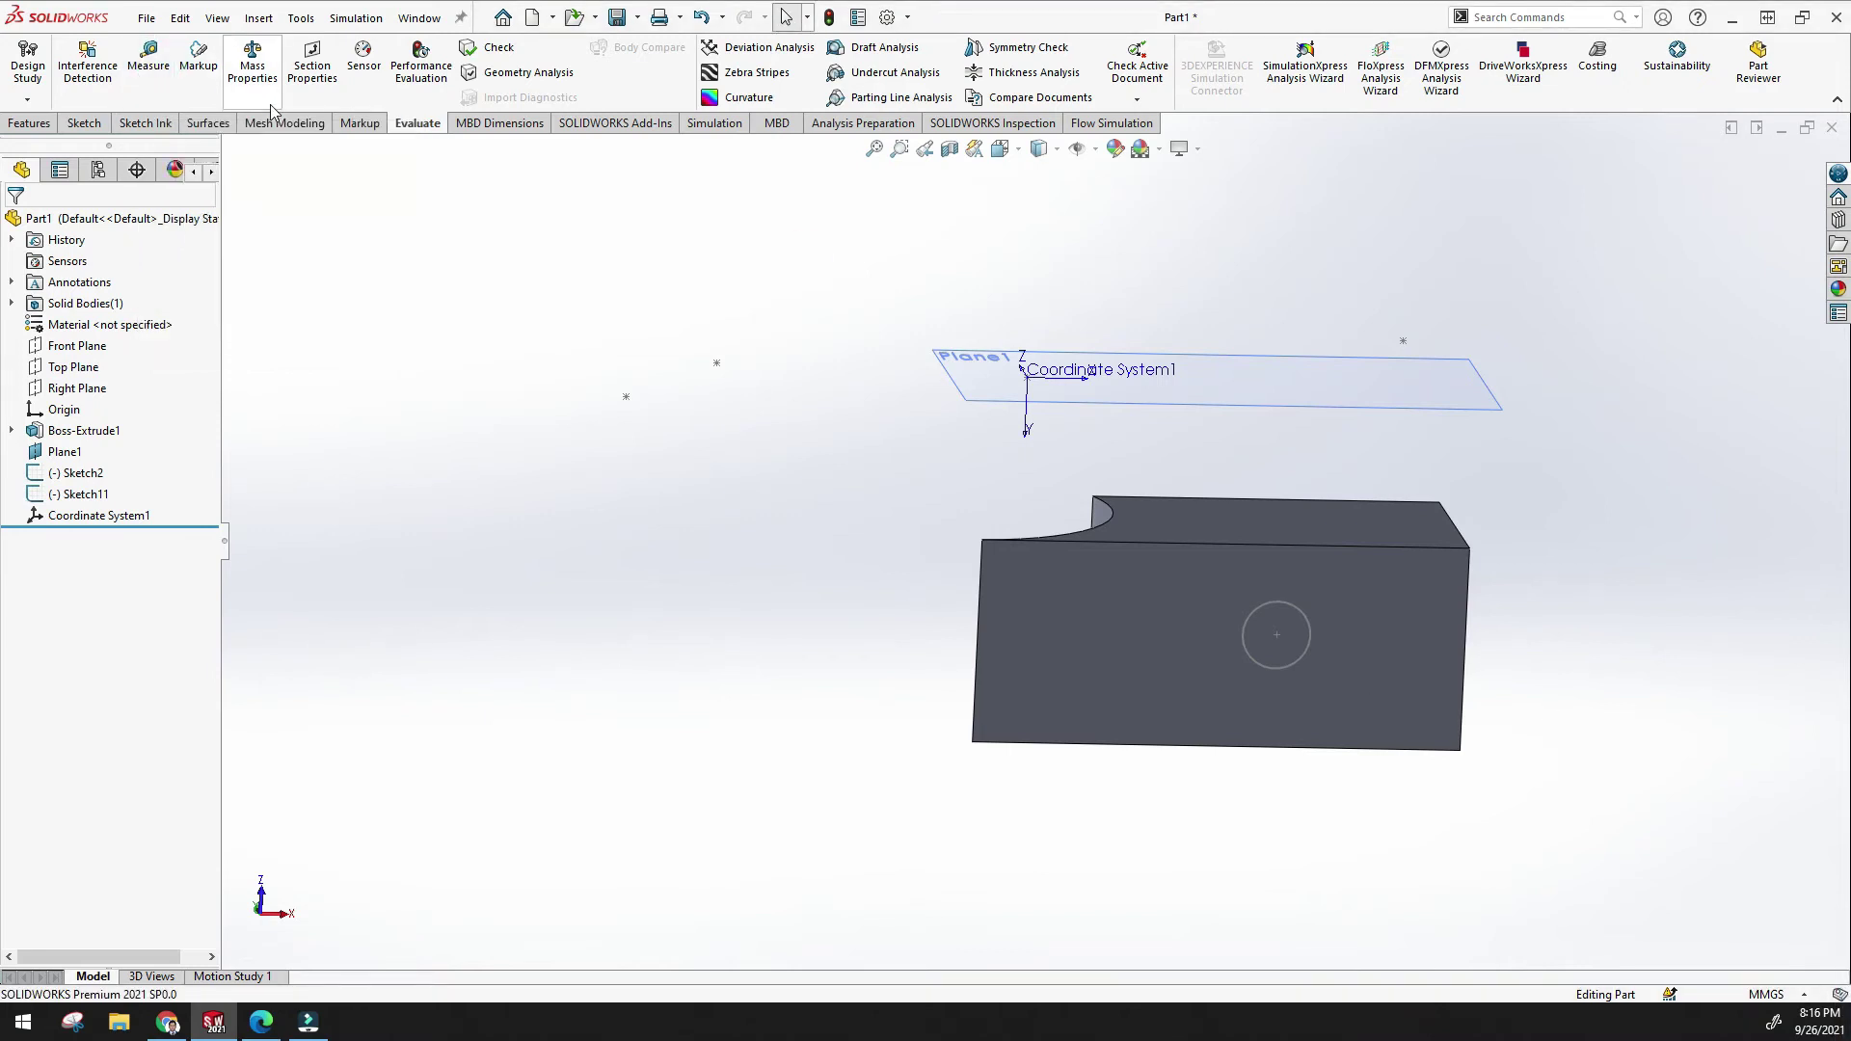
click(253, 65)
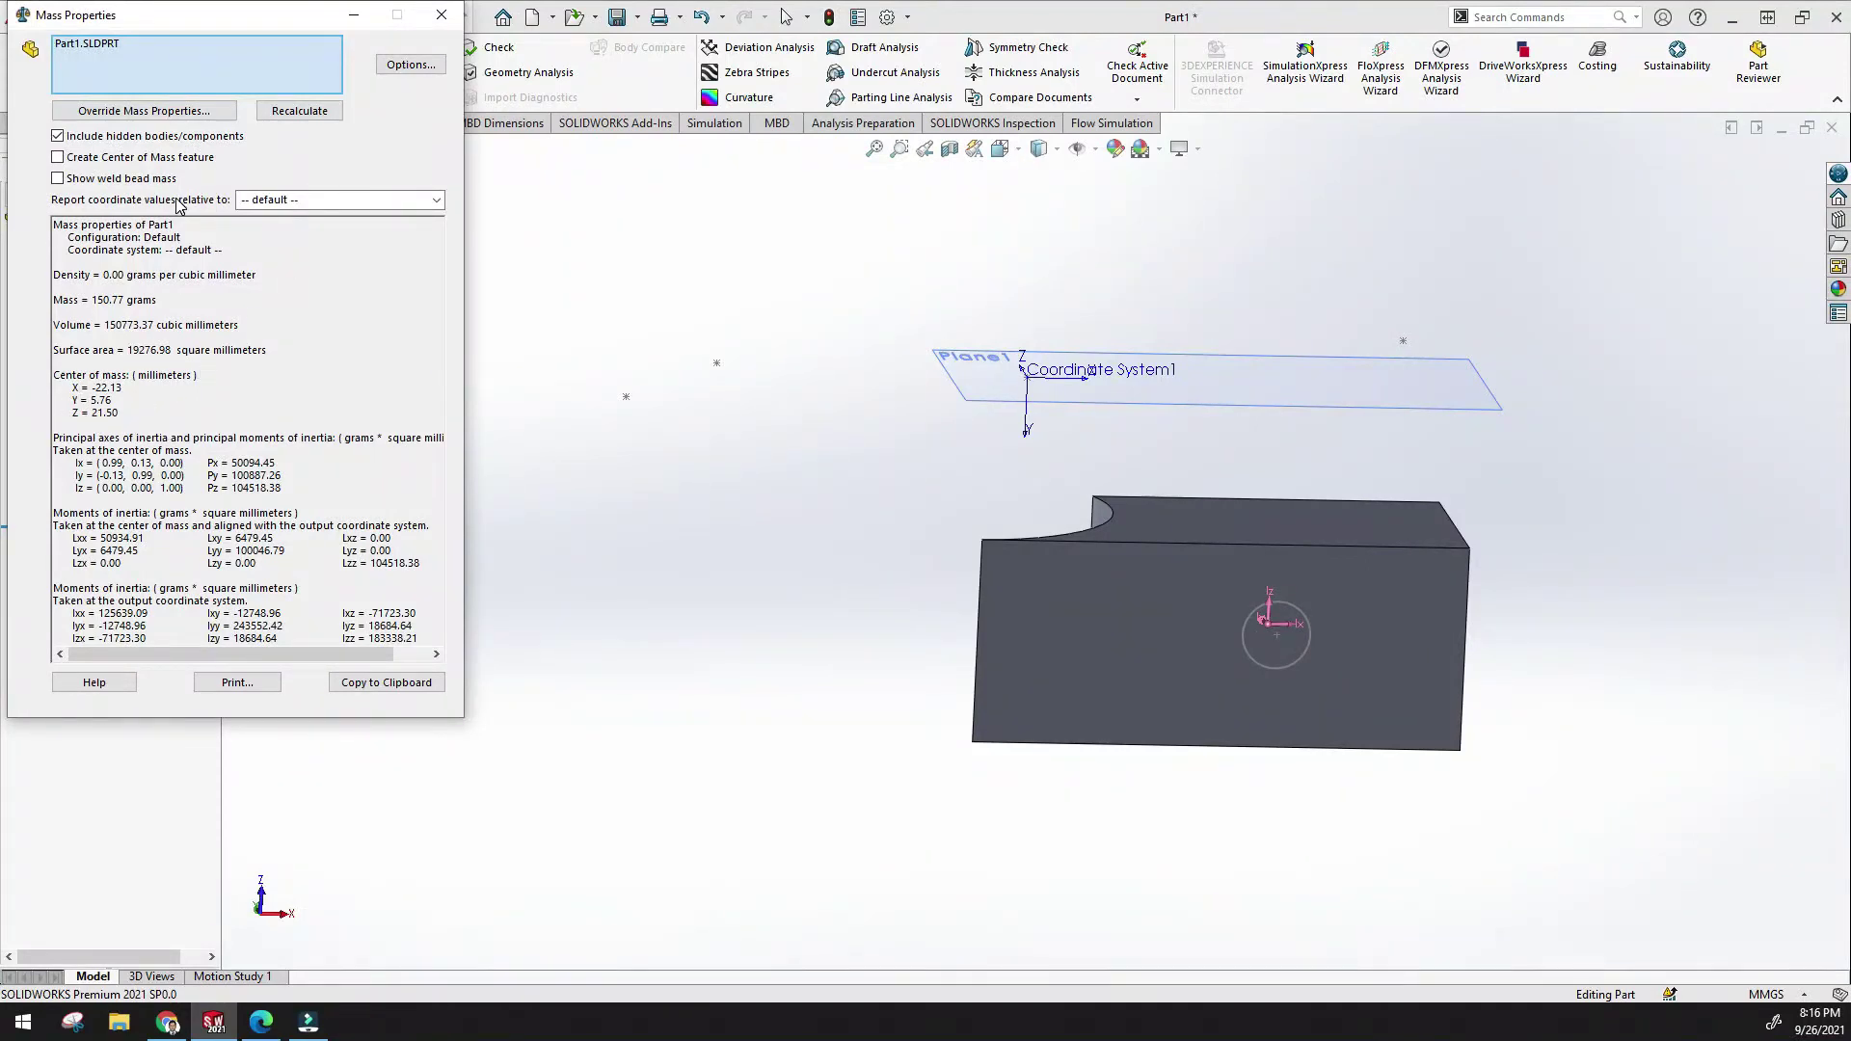
click(436, 199)
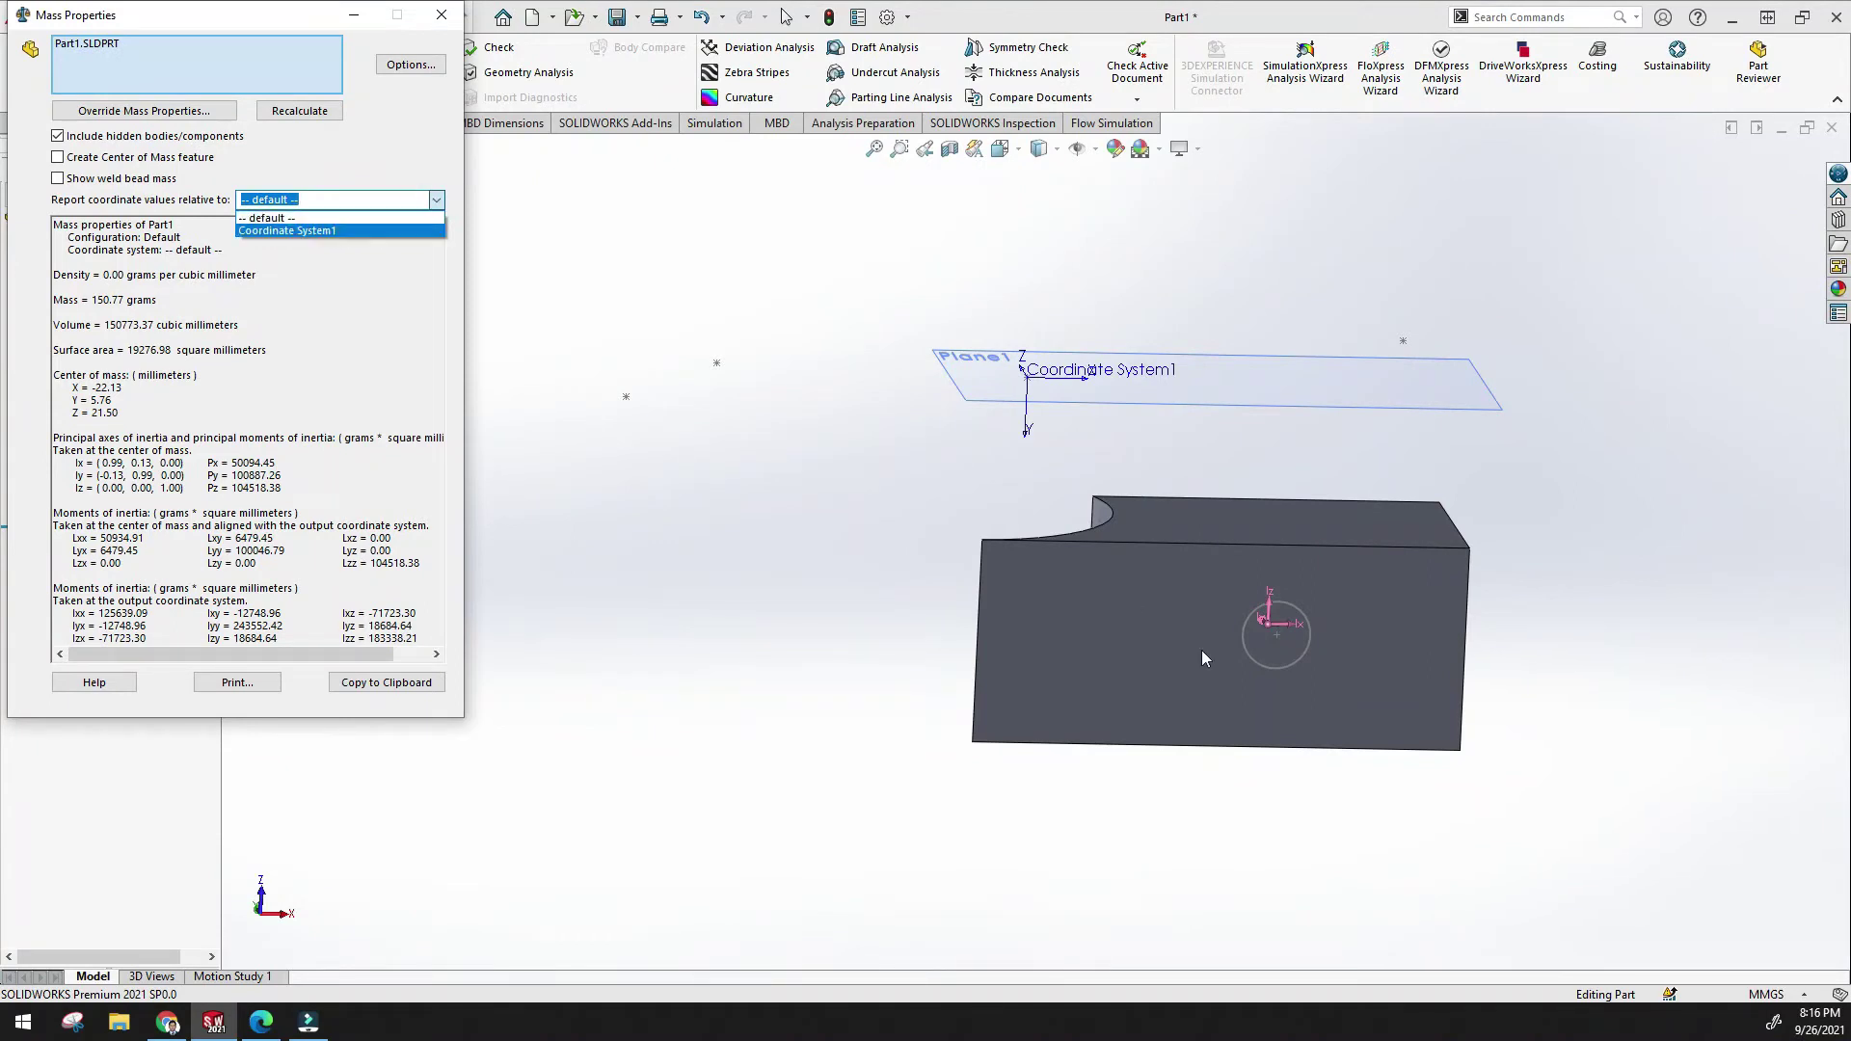
click(299, 231)
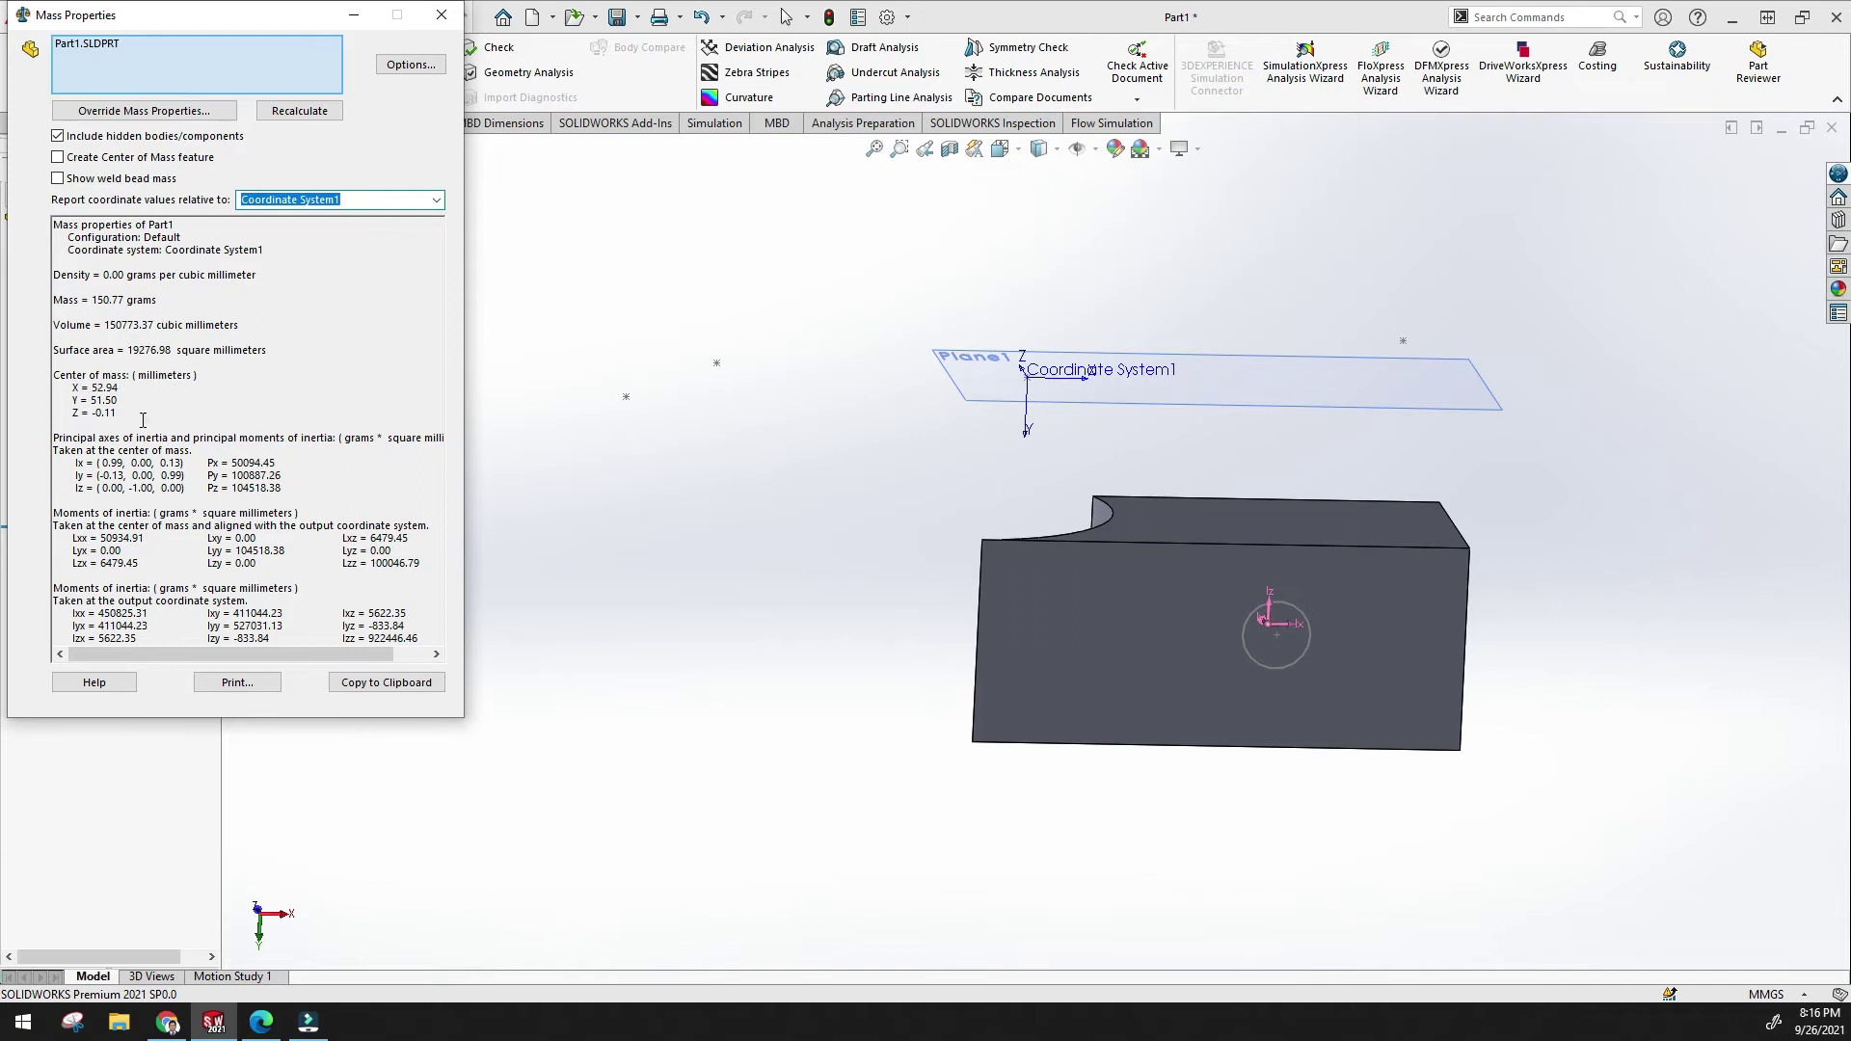
drag(94, 300, 159, 301)
Report the mass properties relative to the default coordinate system, check the center of mass, and close the report.
click(434, 199)
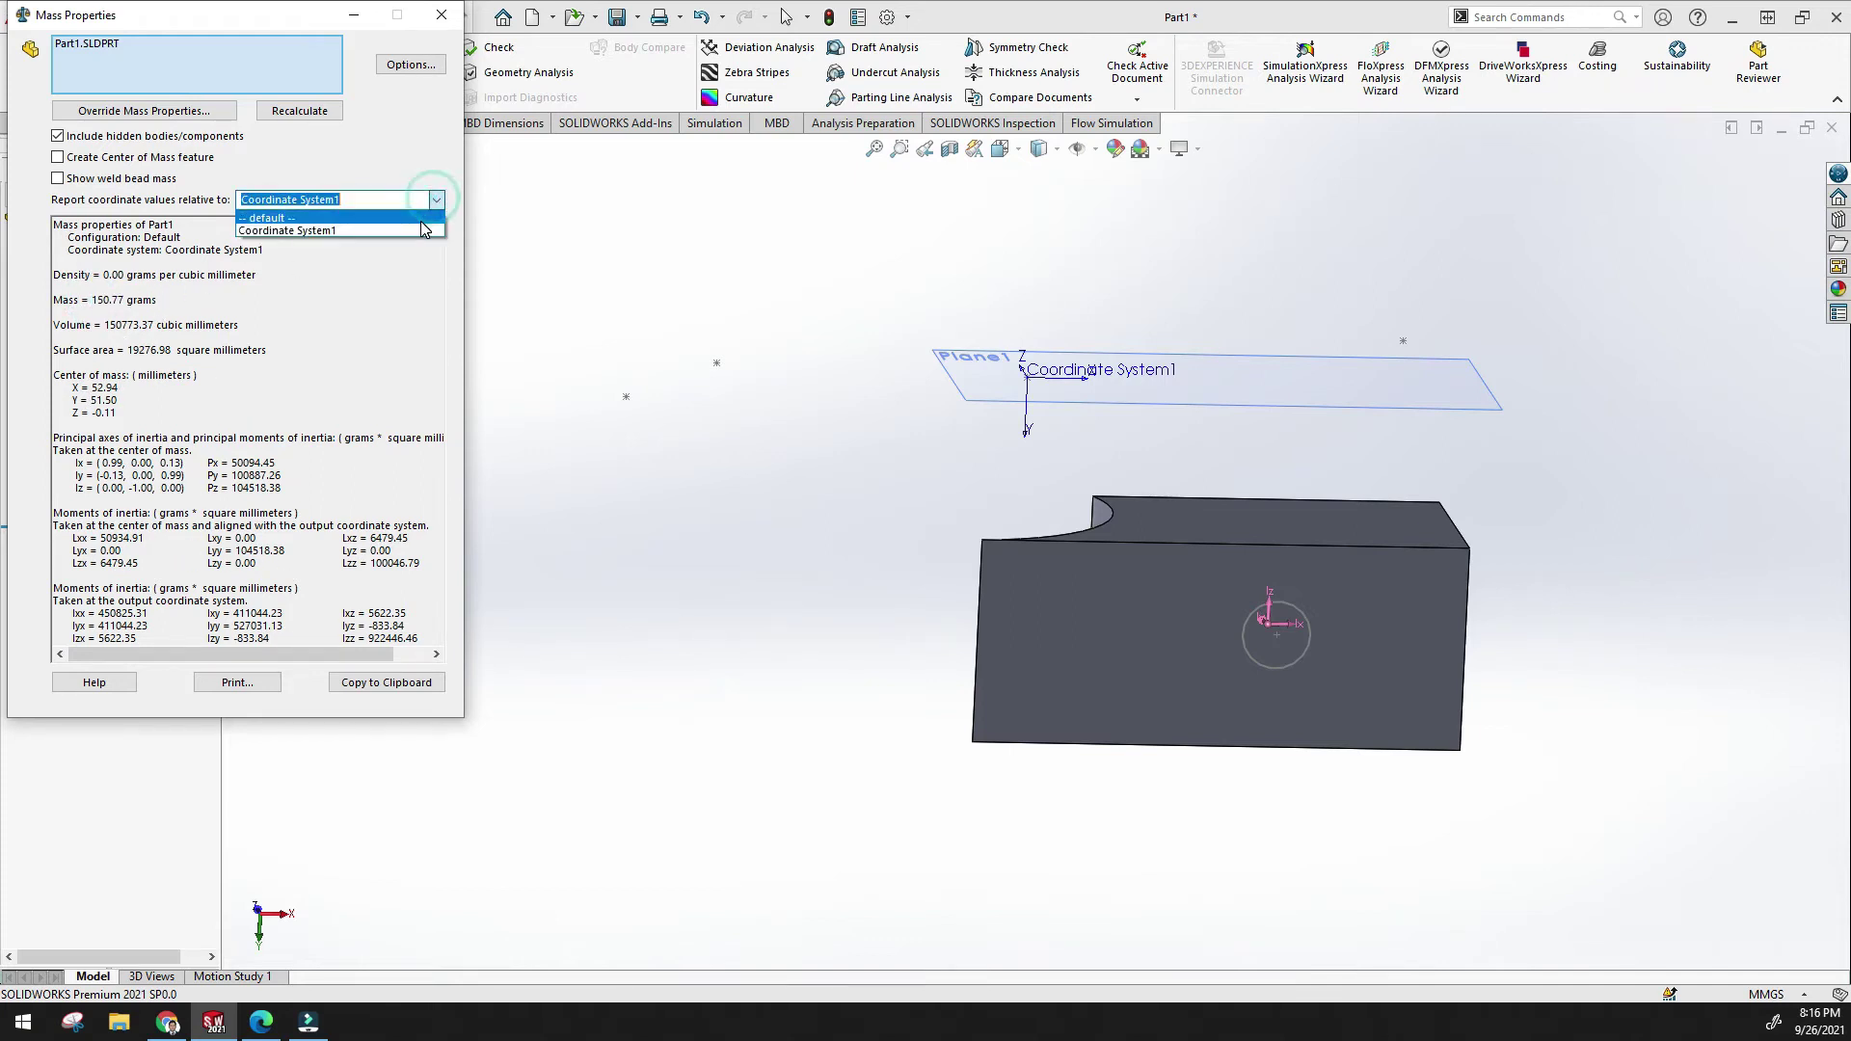
click(422, 218)
drag(54, 395, 92, 412)
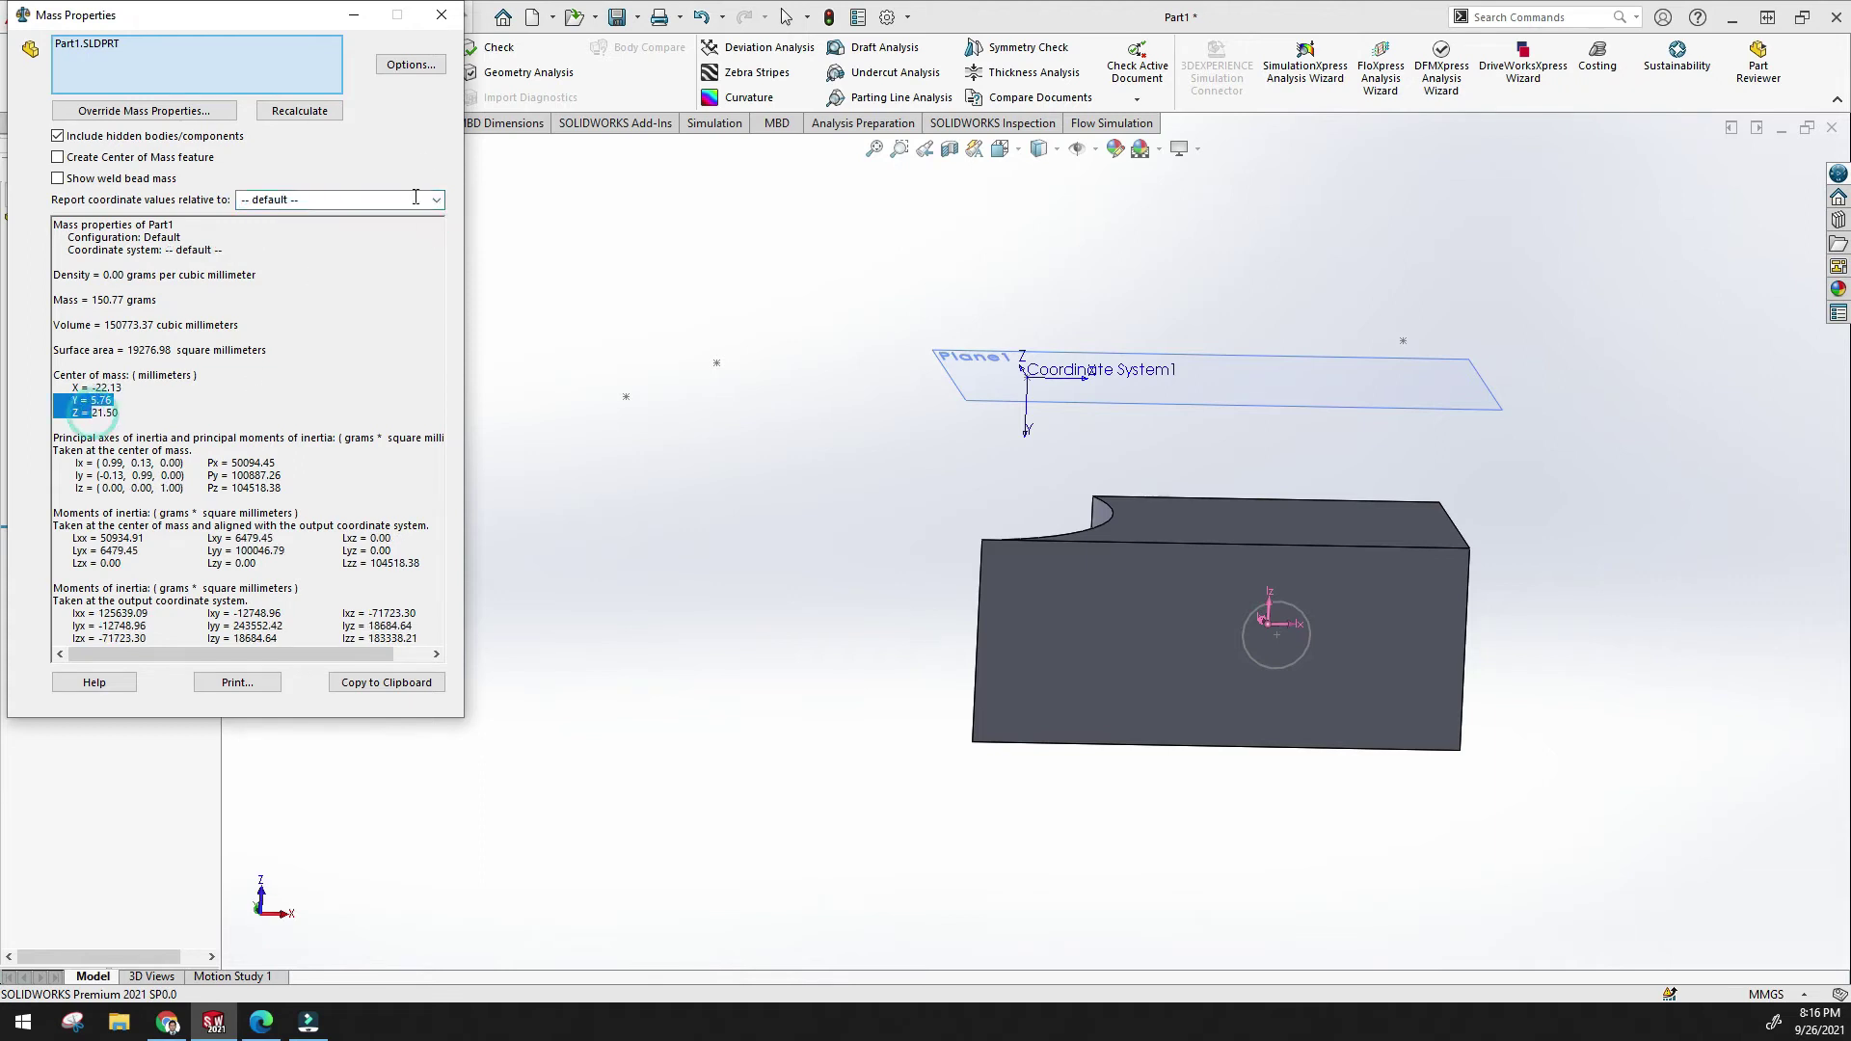
click(443, 15)
click(874, 149)
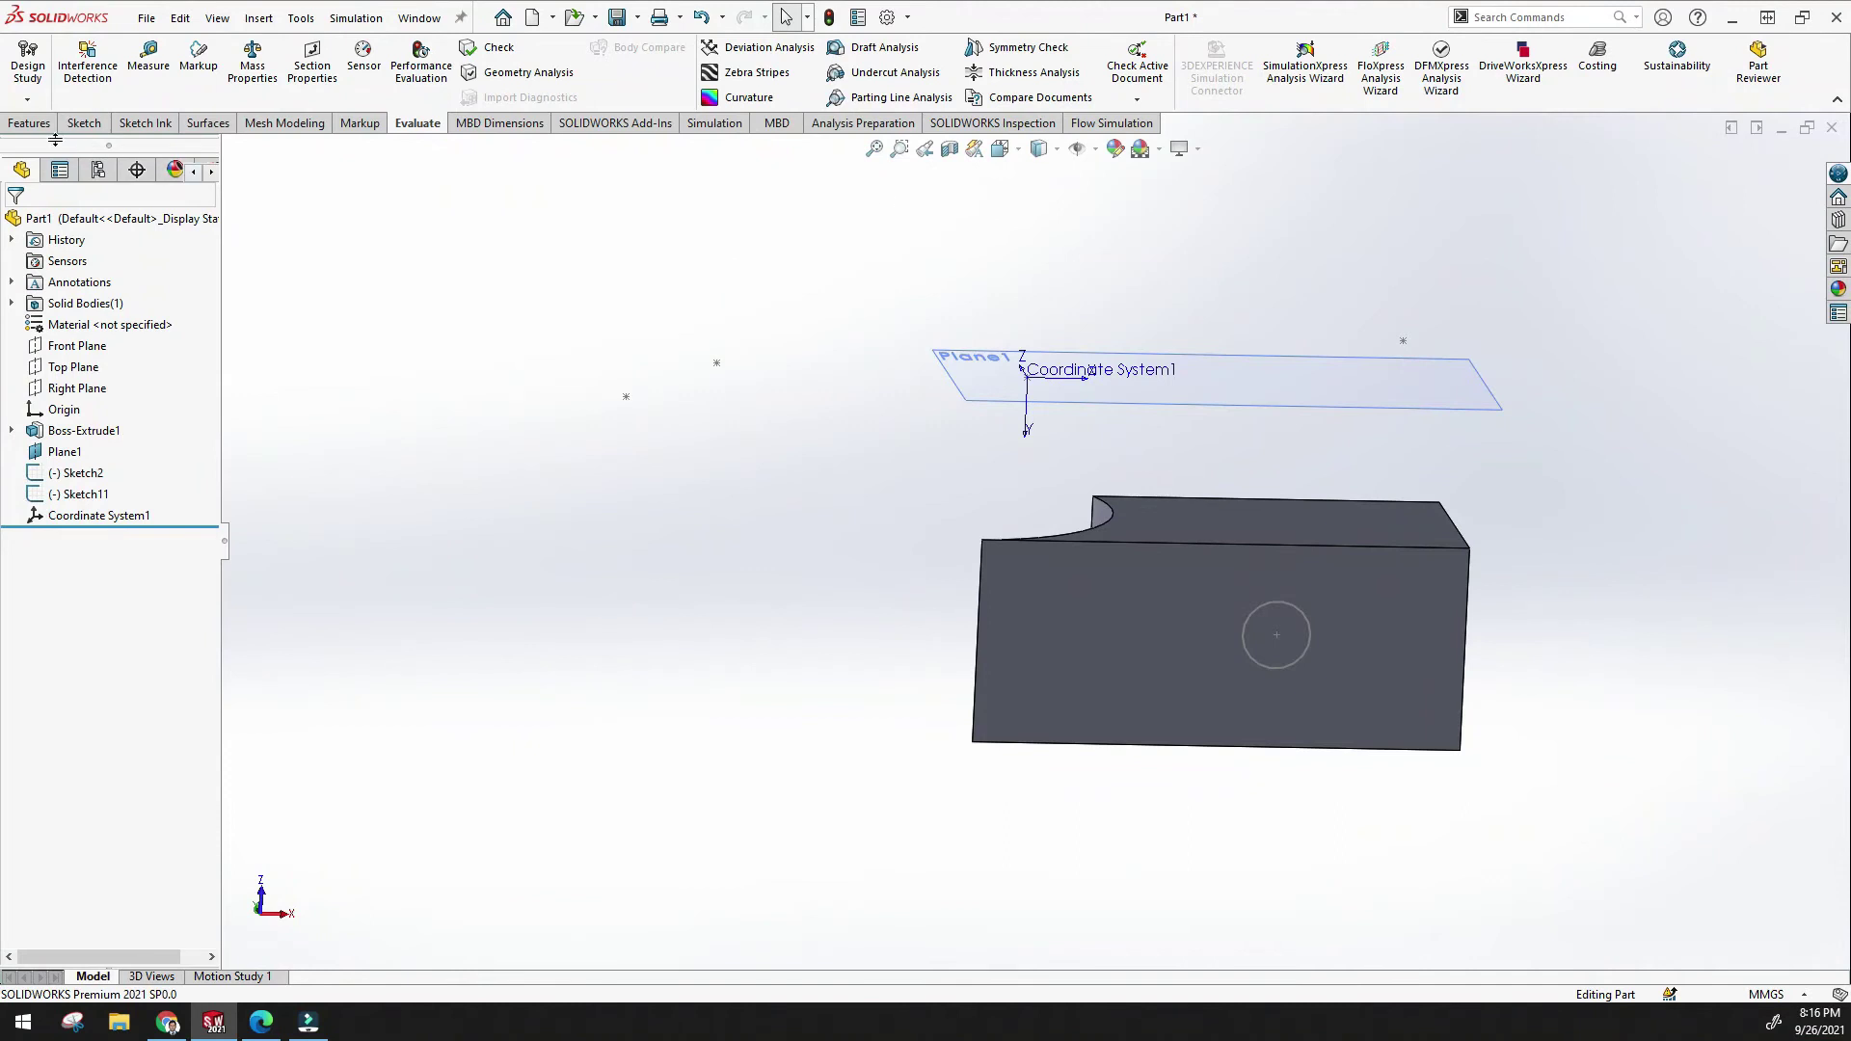
Start a reference Point of the Center of Face type on the block's long side face.
click(31, 124)
click(767, 101)
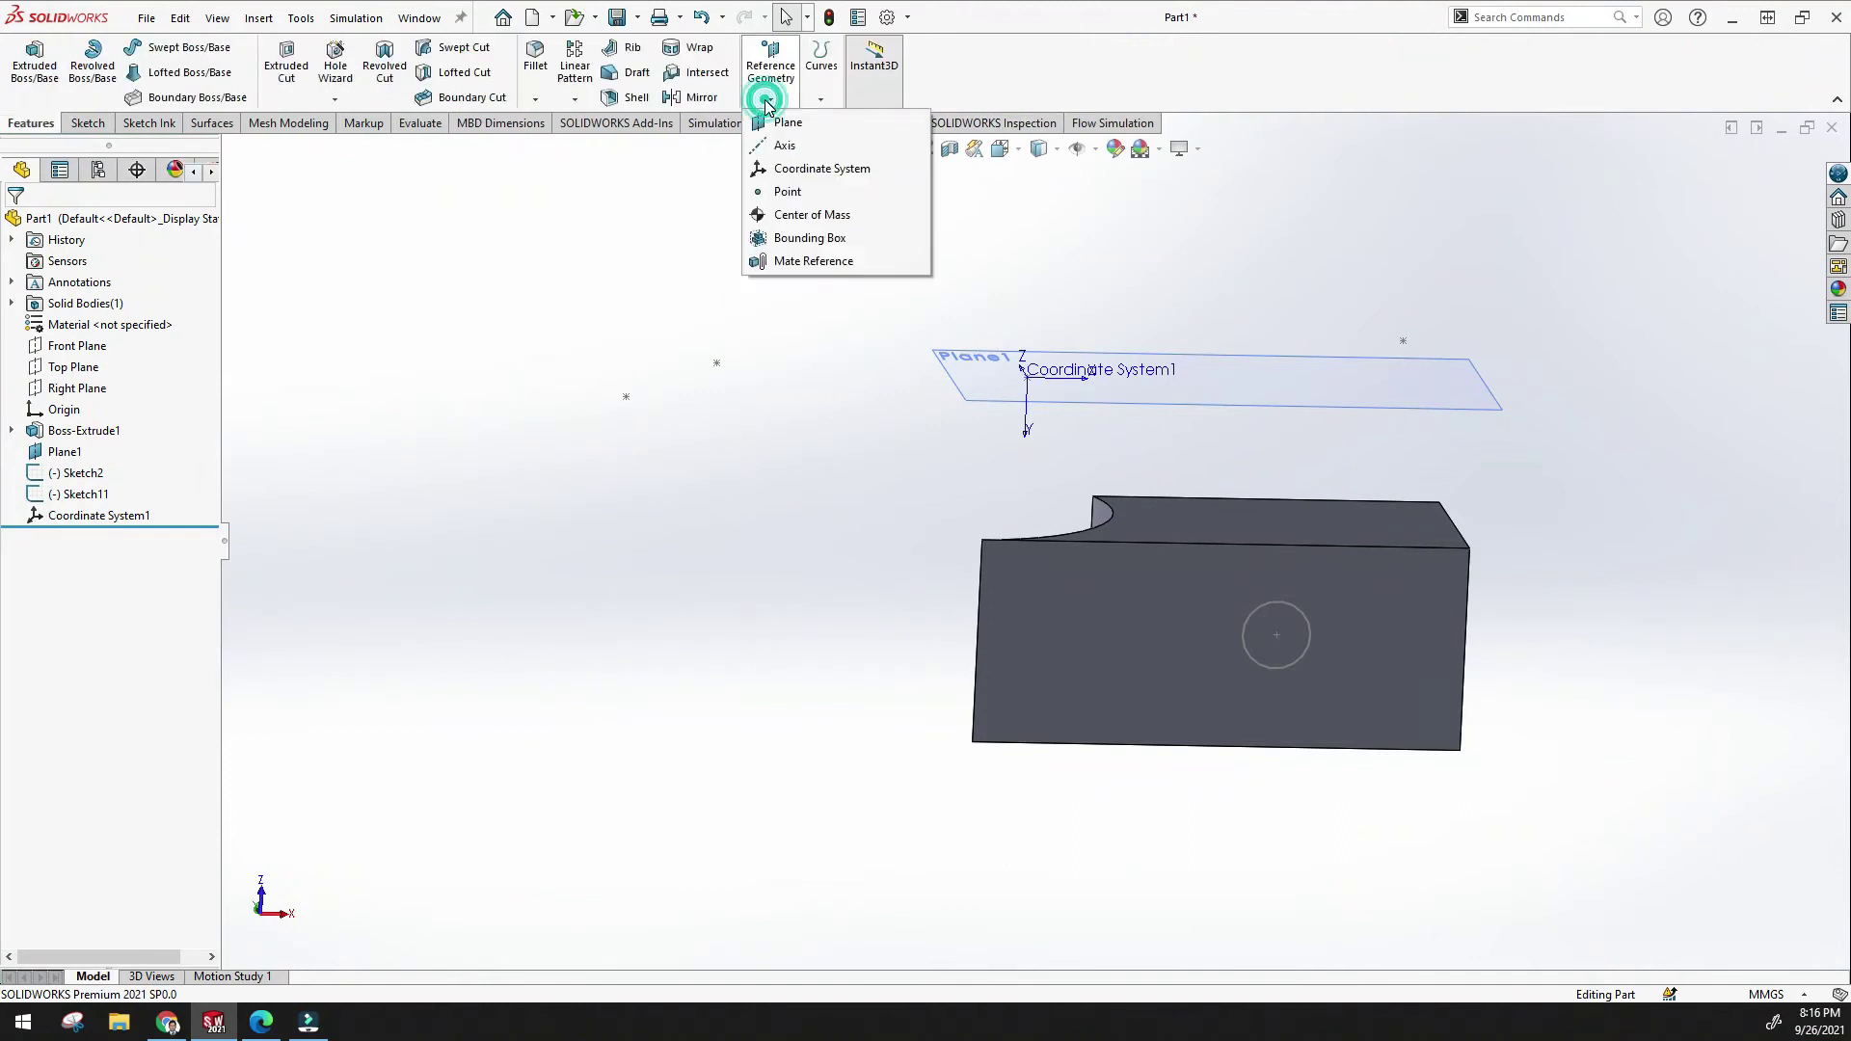
click(808, 197)
middle_drag(881, 453, 1011, 623)
click(1070, 644)
mouse_move(1140, 640)
middle_down()
mouse_move(1174, 570)
mouse_move(1161, 627)
middle_up()
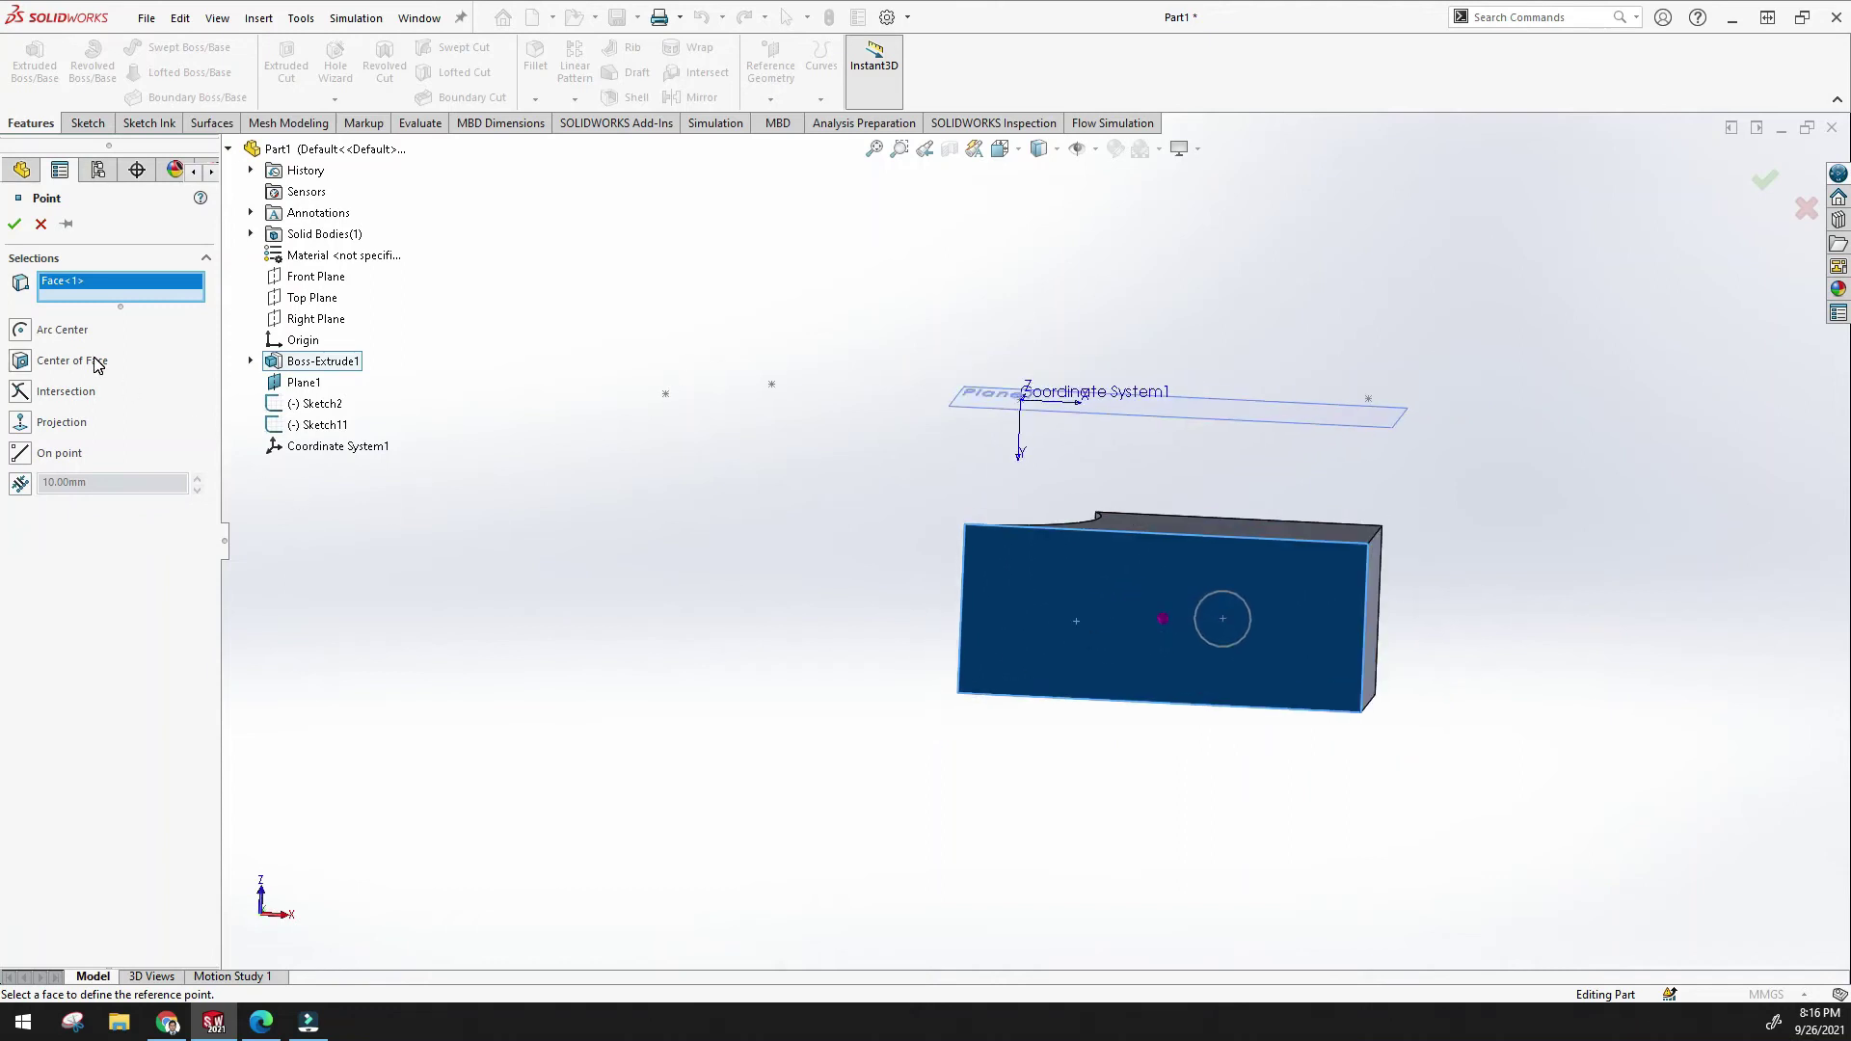
Switch to the Arc Center type and define the point from the curved top edge of the concave end.
click(19, 331)
middle_drag(458, 494, 877, 582)
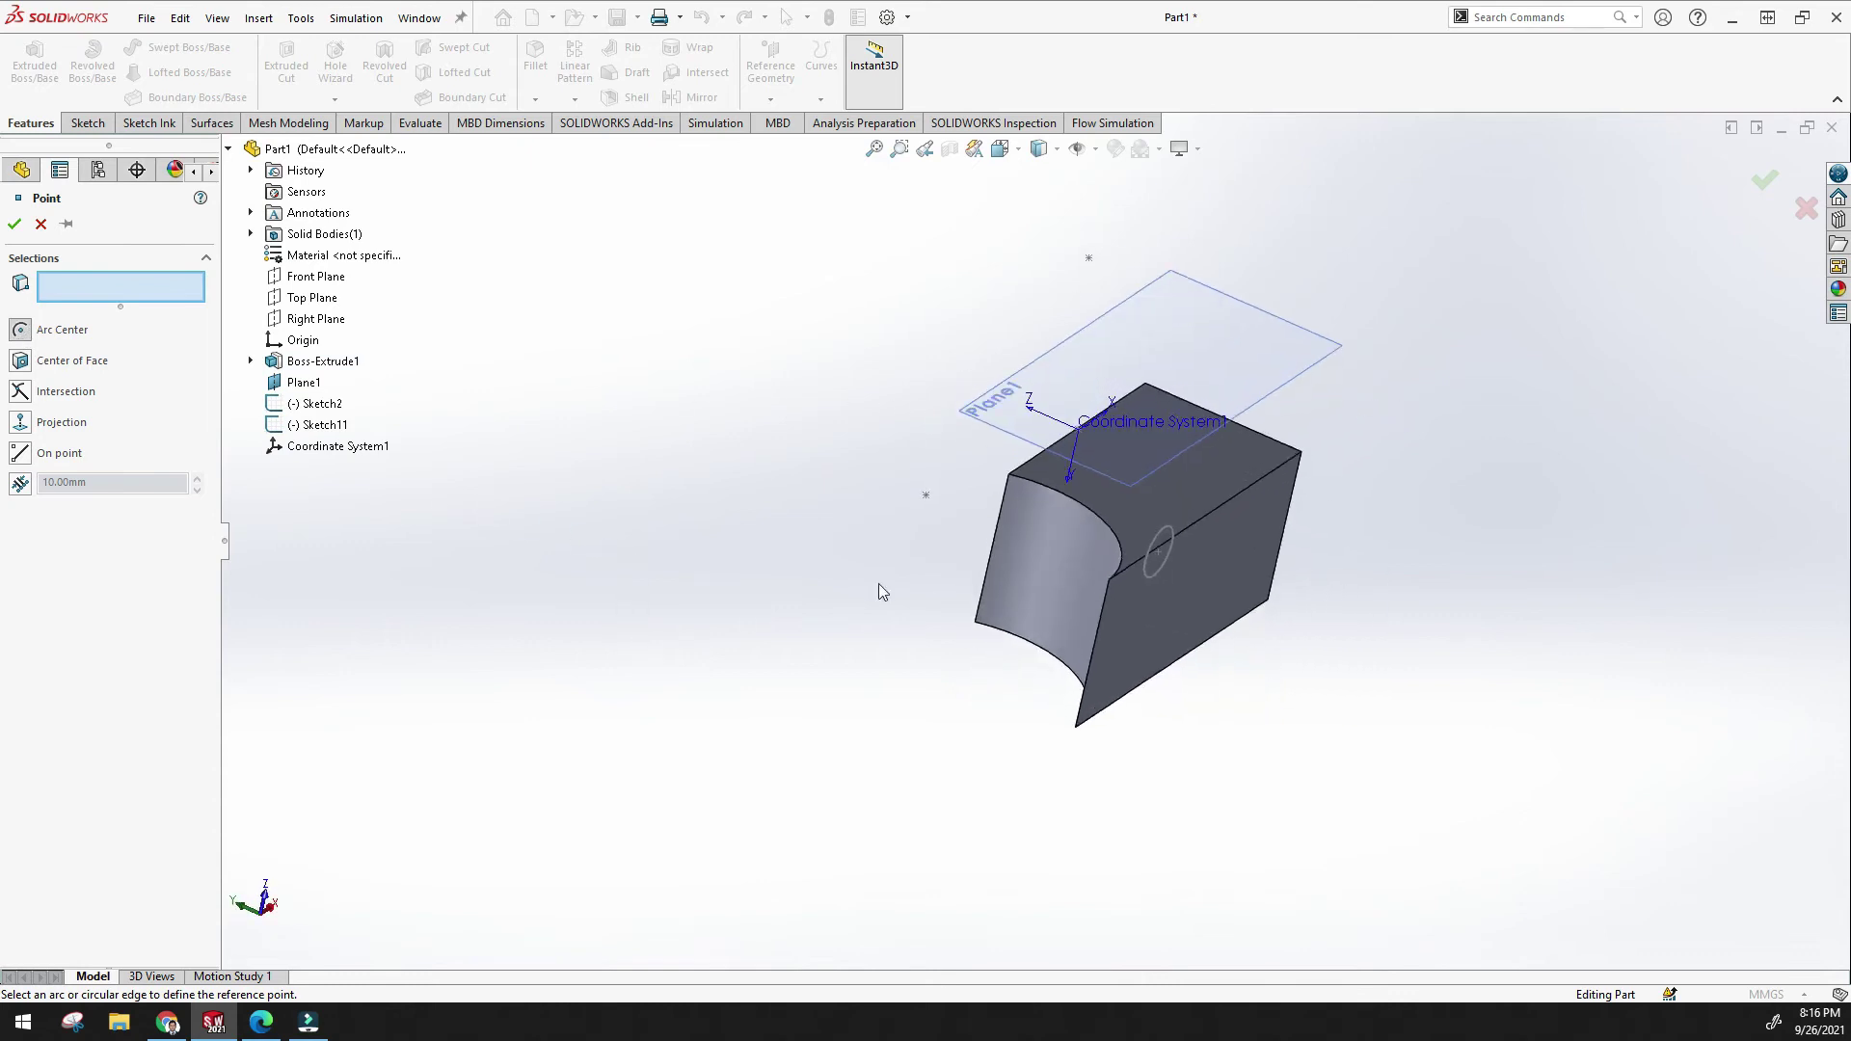
click(1117, 556)
middle_drag(1033, 554, 977, 544)
scroll(983, 538, down, 8)
scroll(810, 591, down, 5)
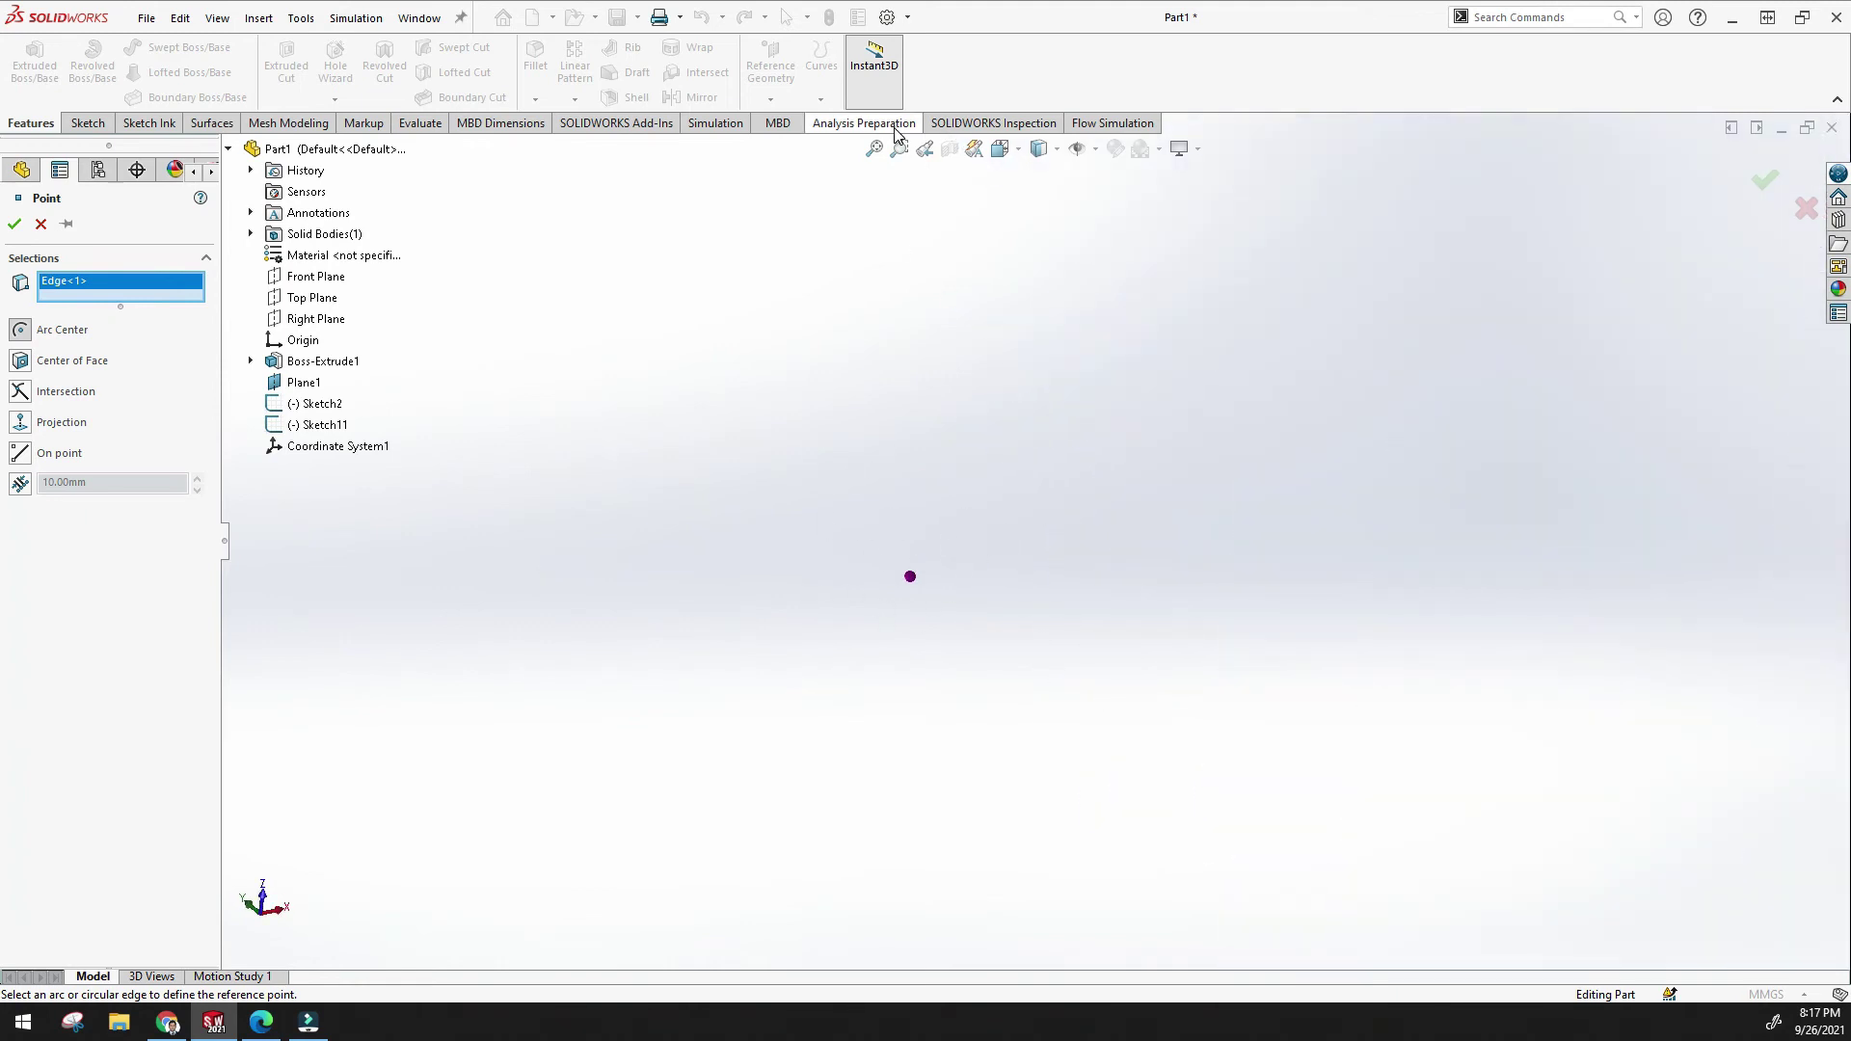
click(874, 149)
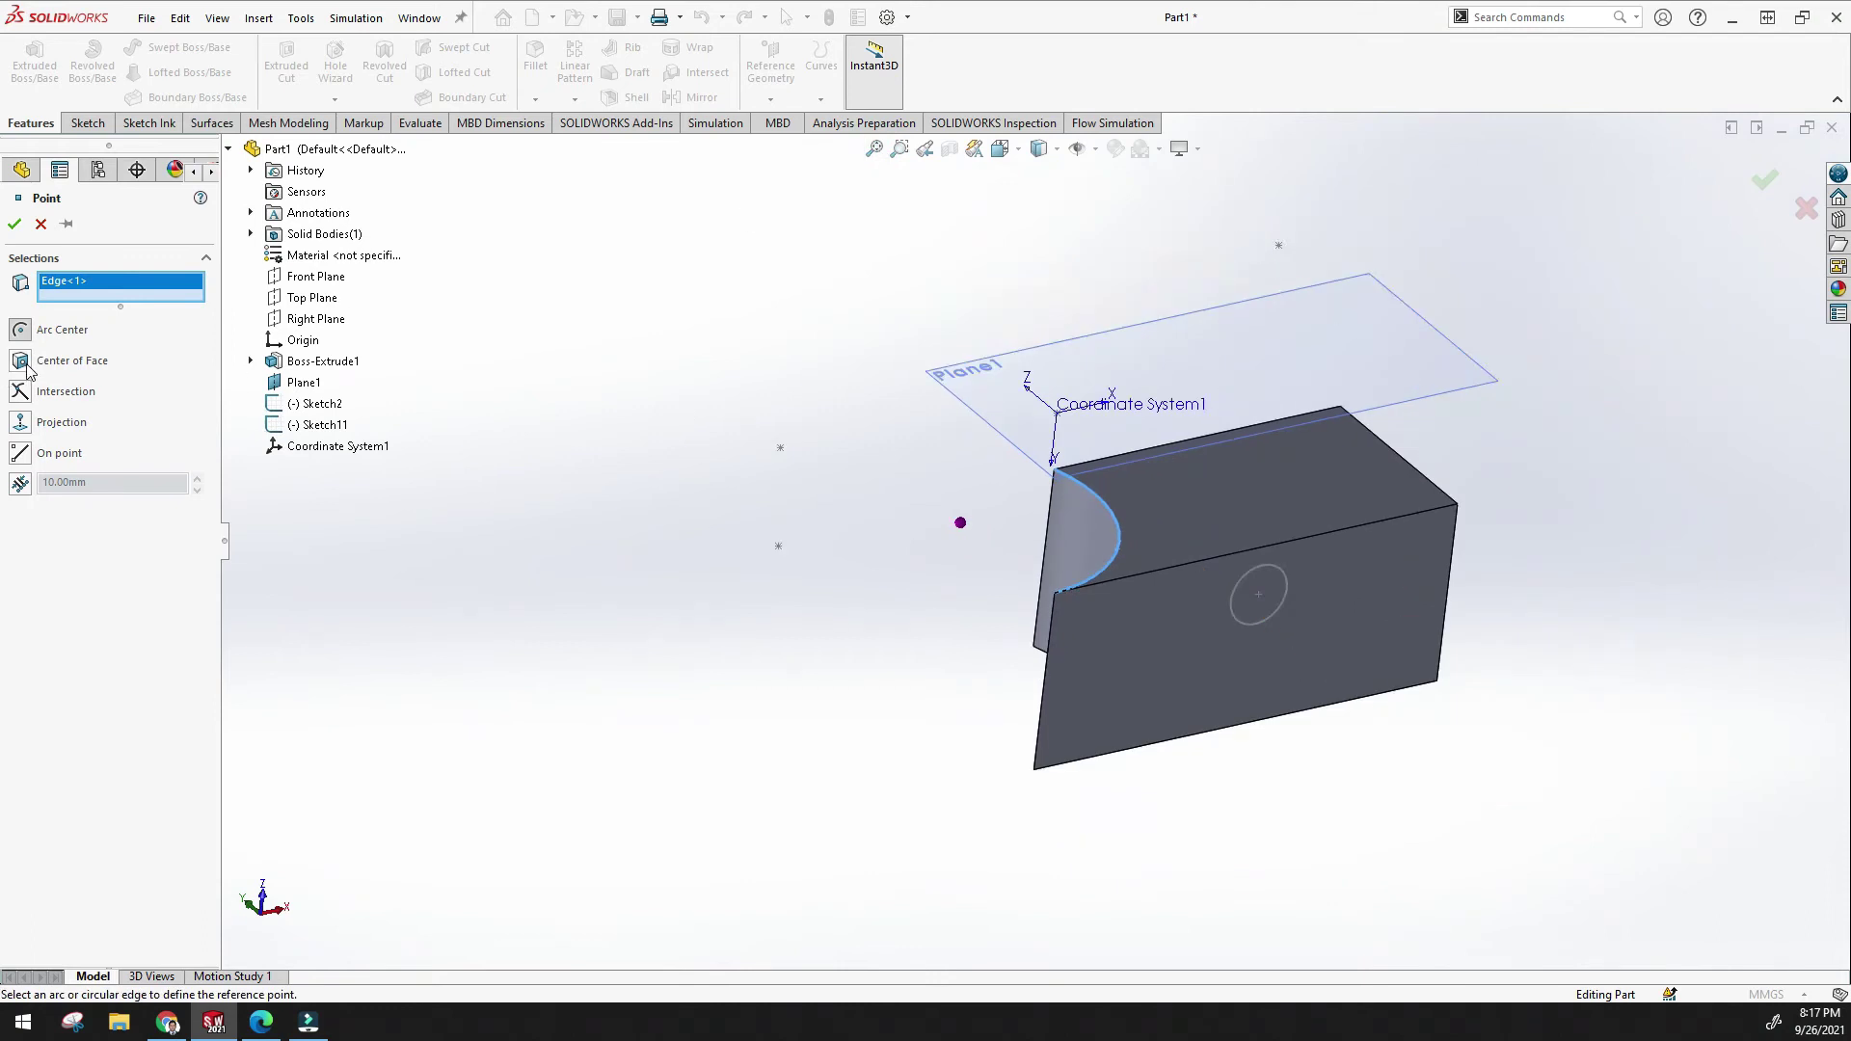
Switch to the Center of Face type and define the point on the top face, then on each of the long side faces.
click(23, 363)
click(1171, 526)
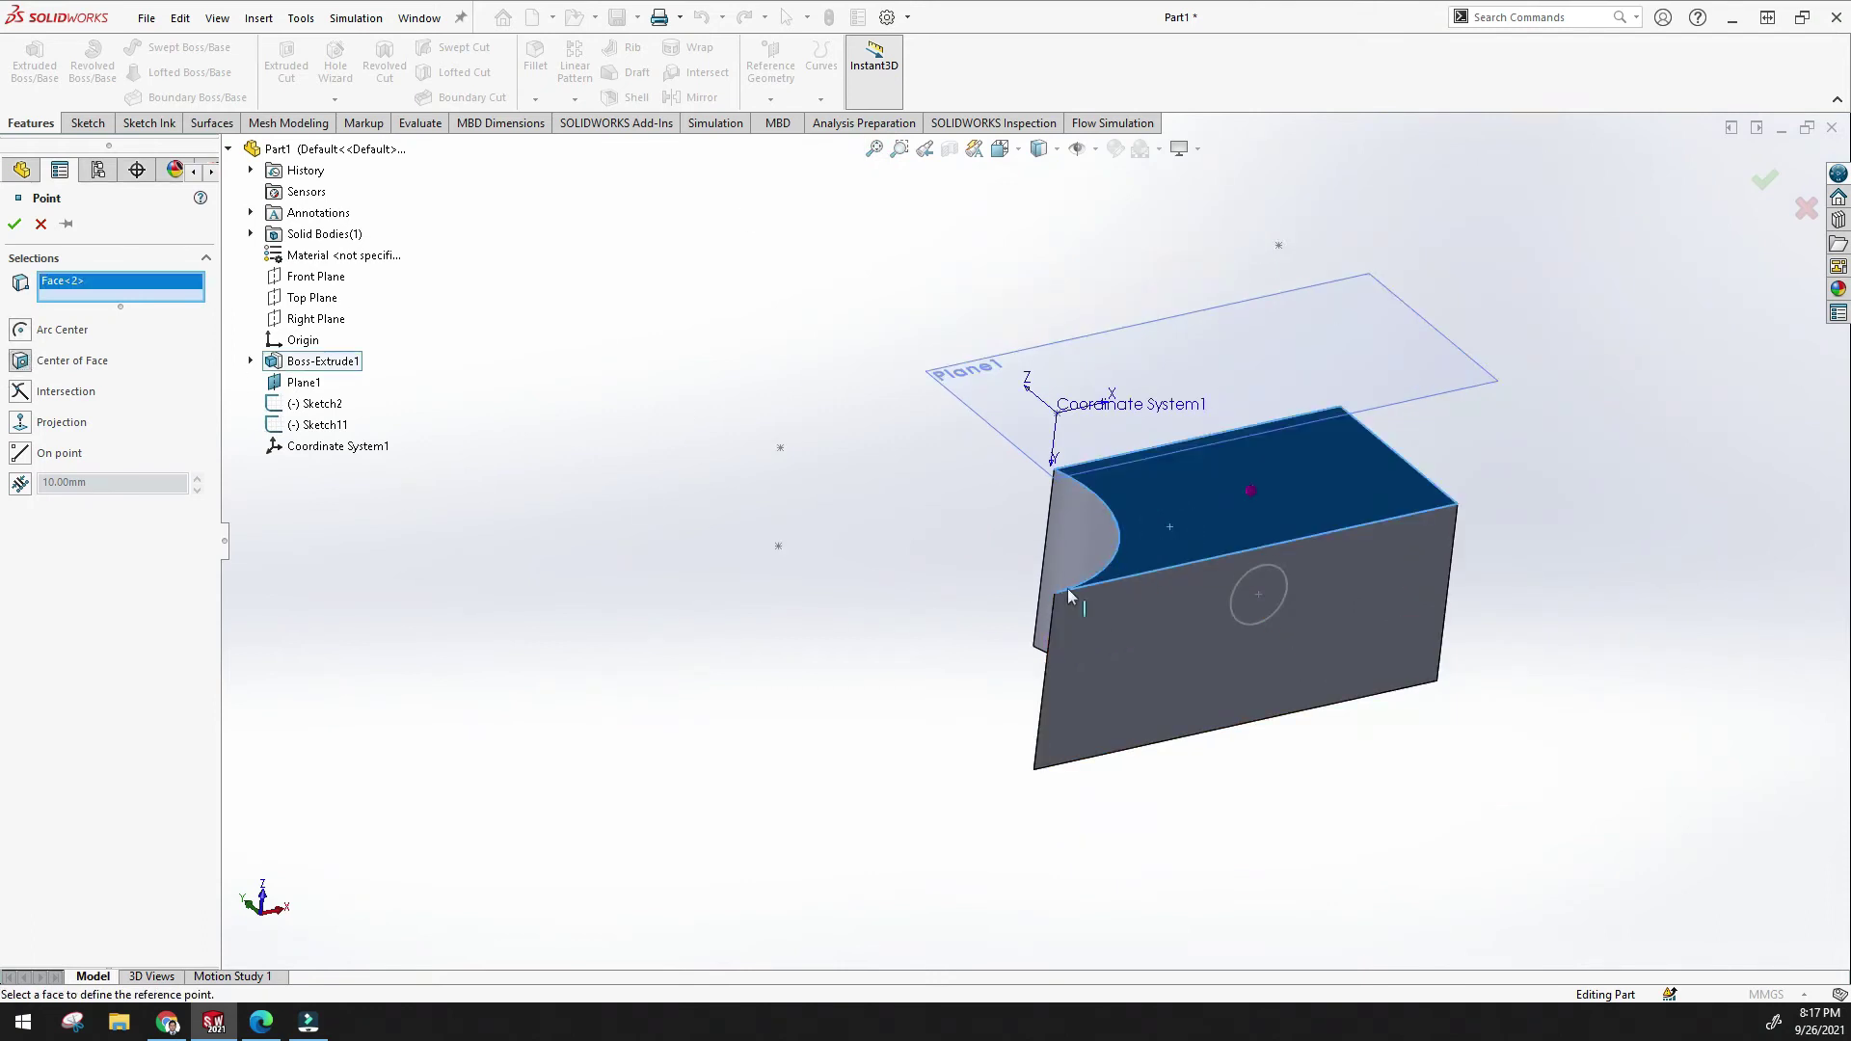
click(1171, 619)
middle_drag(1170, 620, 829, 868)
click(1171, 585)
click(744, 714)
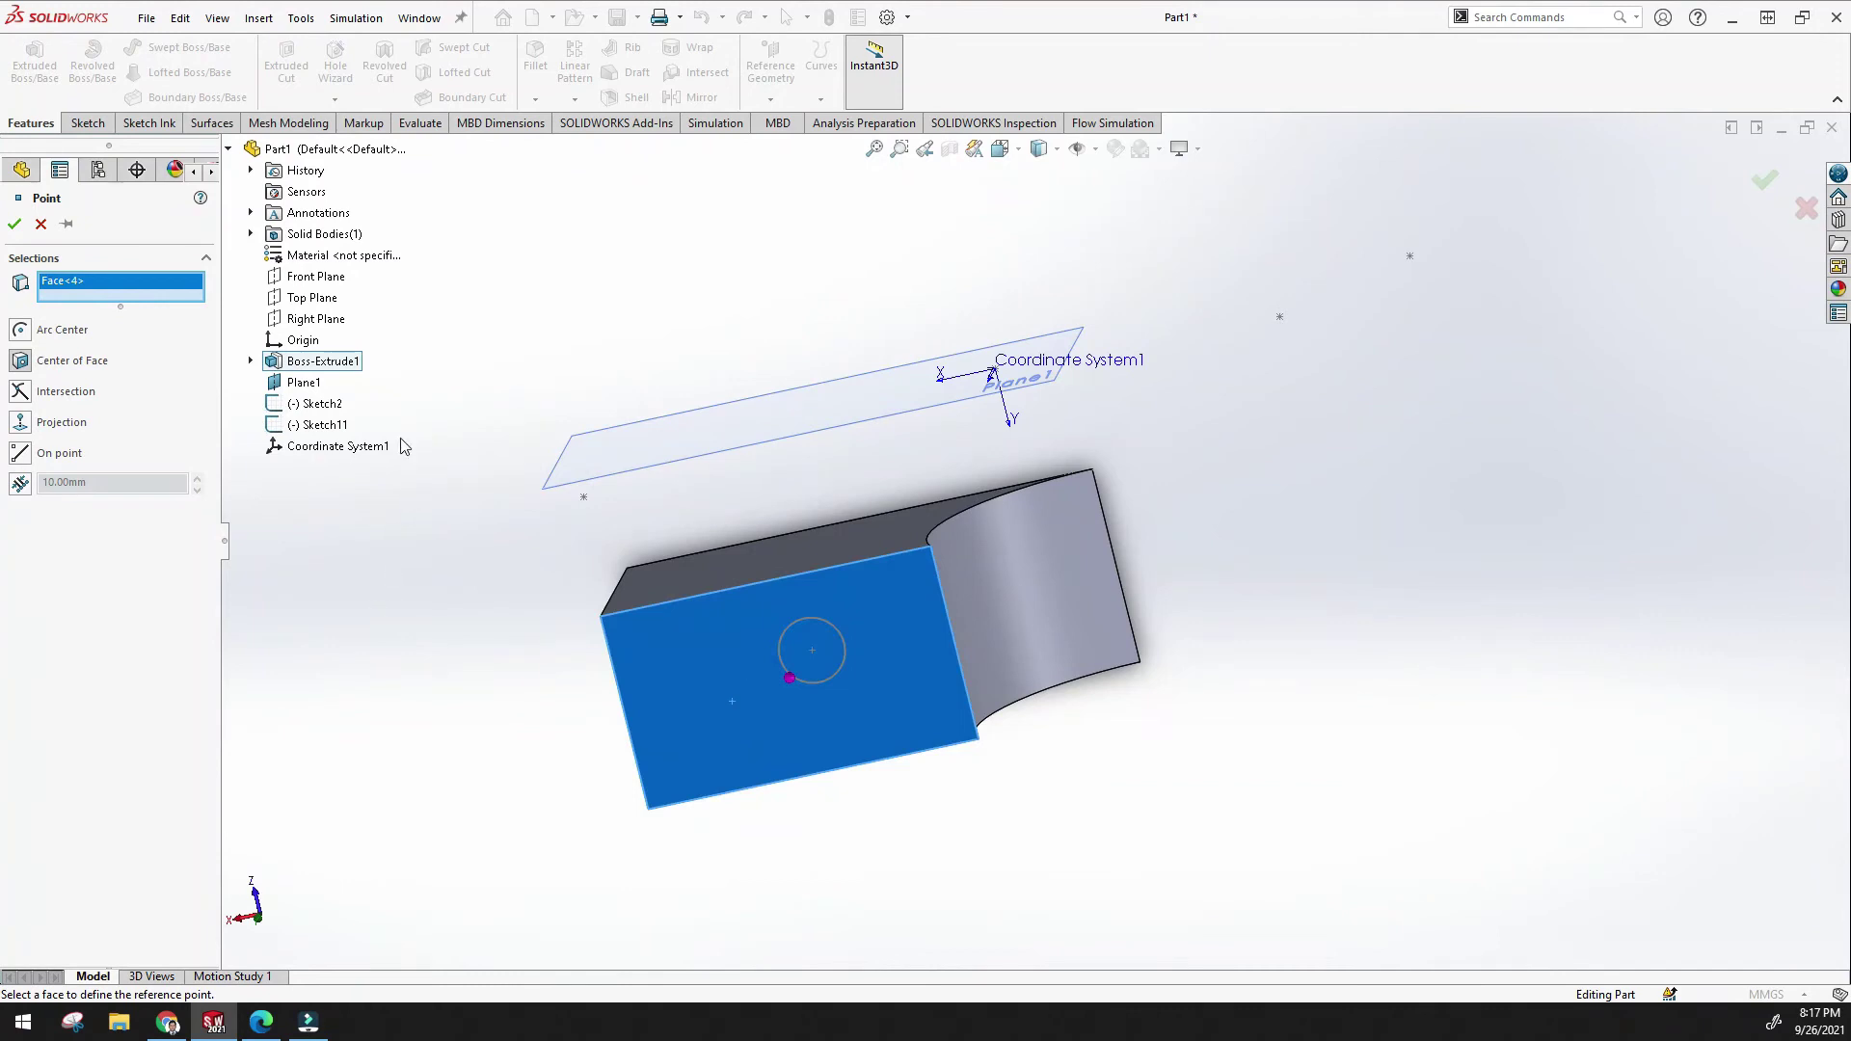
Switch to the Intersection type and define the point from the shorter long side face's top edge and its vertical edge at the flat end.
click(20, 391)
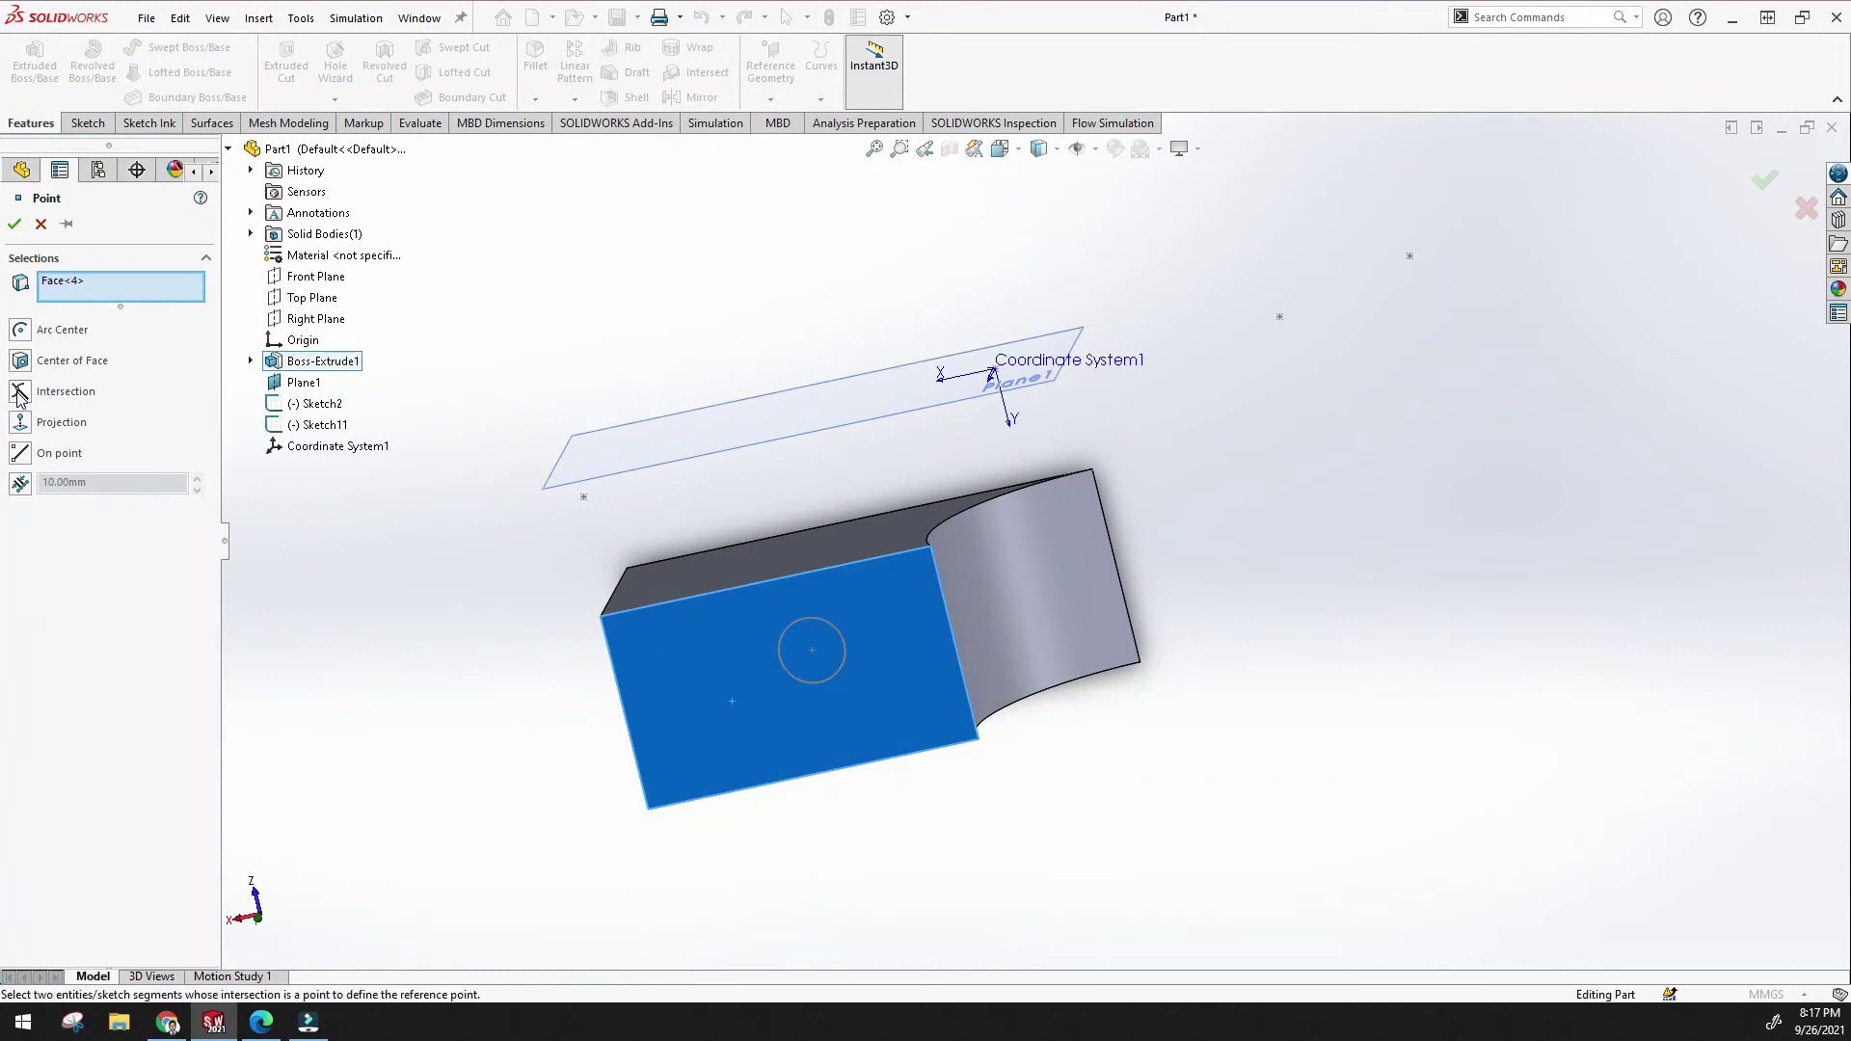
middle_drag(629, 631, 704, 644)
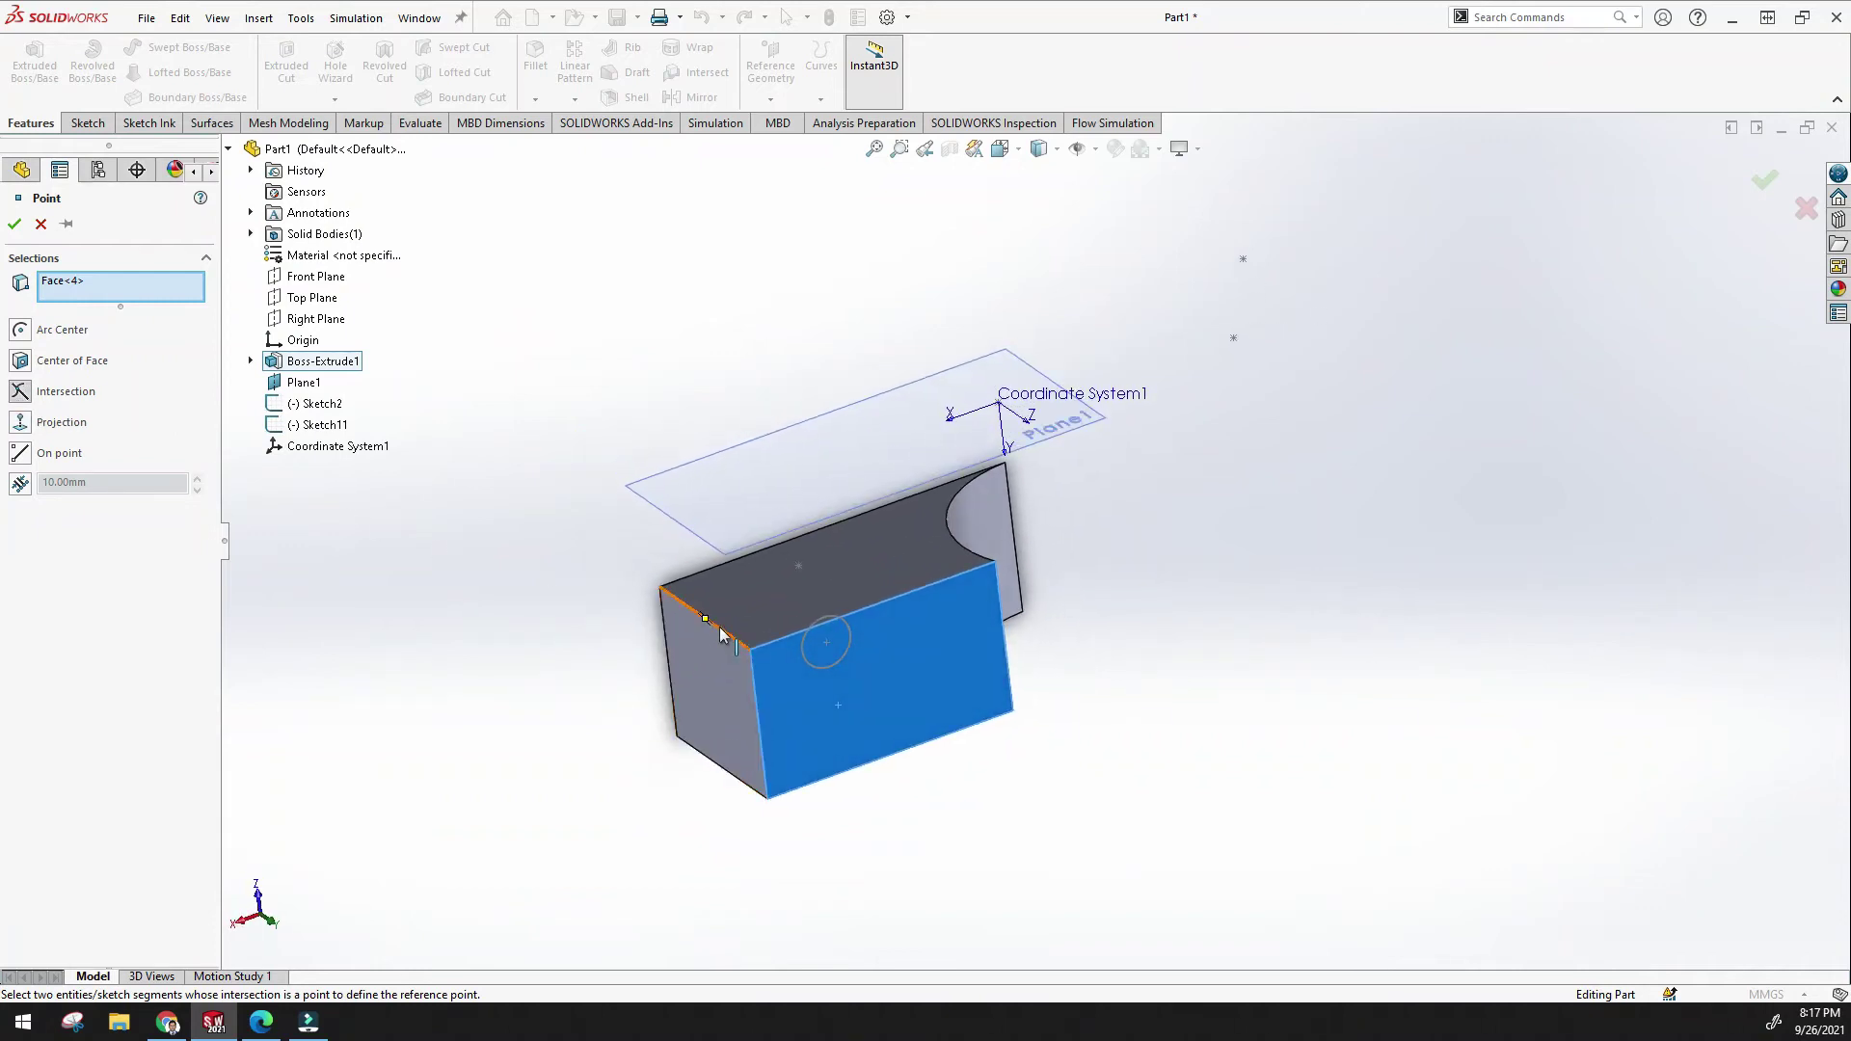
click(714, 623)
click(800, 630)
click(758, 692)
scroll(738, 644, down, 7)
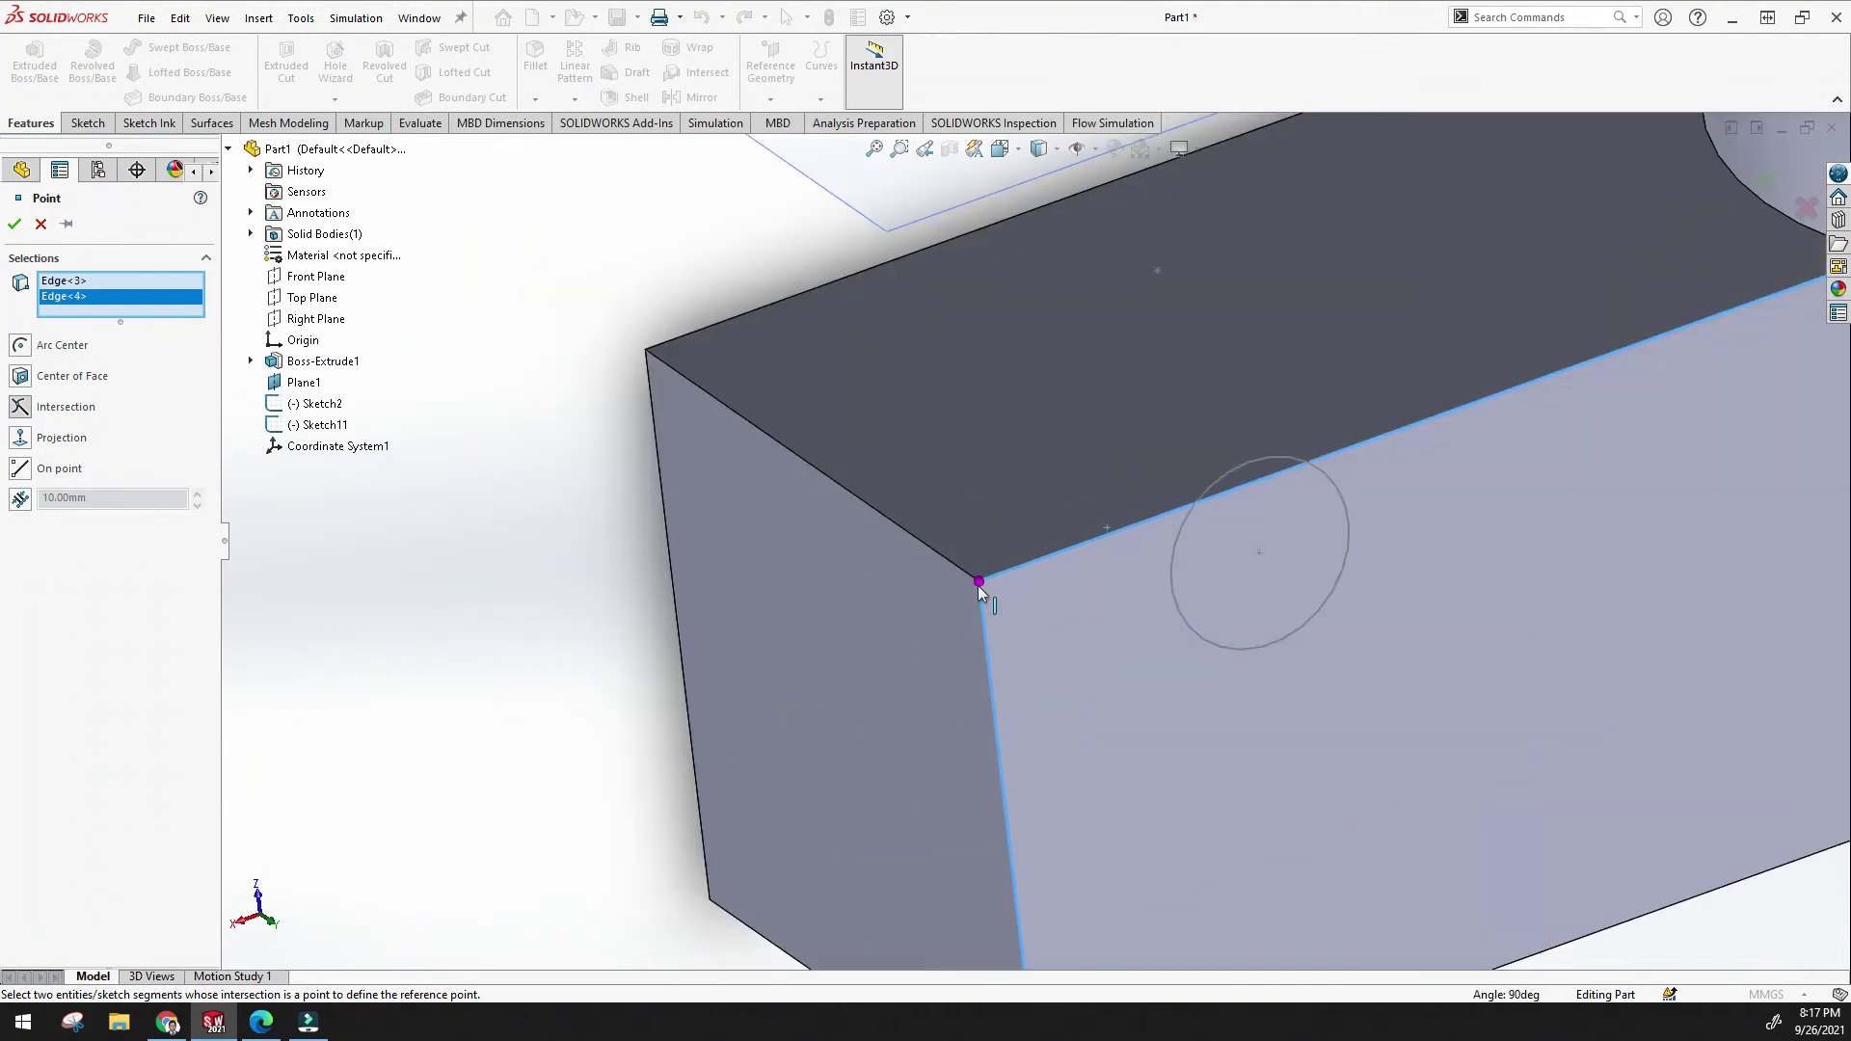
Switch to the Projection type and try Plane1 and the two loose points of Sketch2 as references.
scroll(546, 577, up, 5)
click(19, 439)
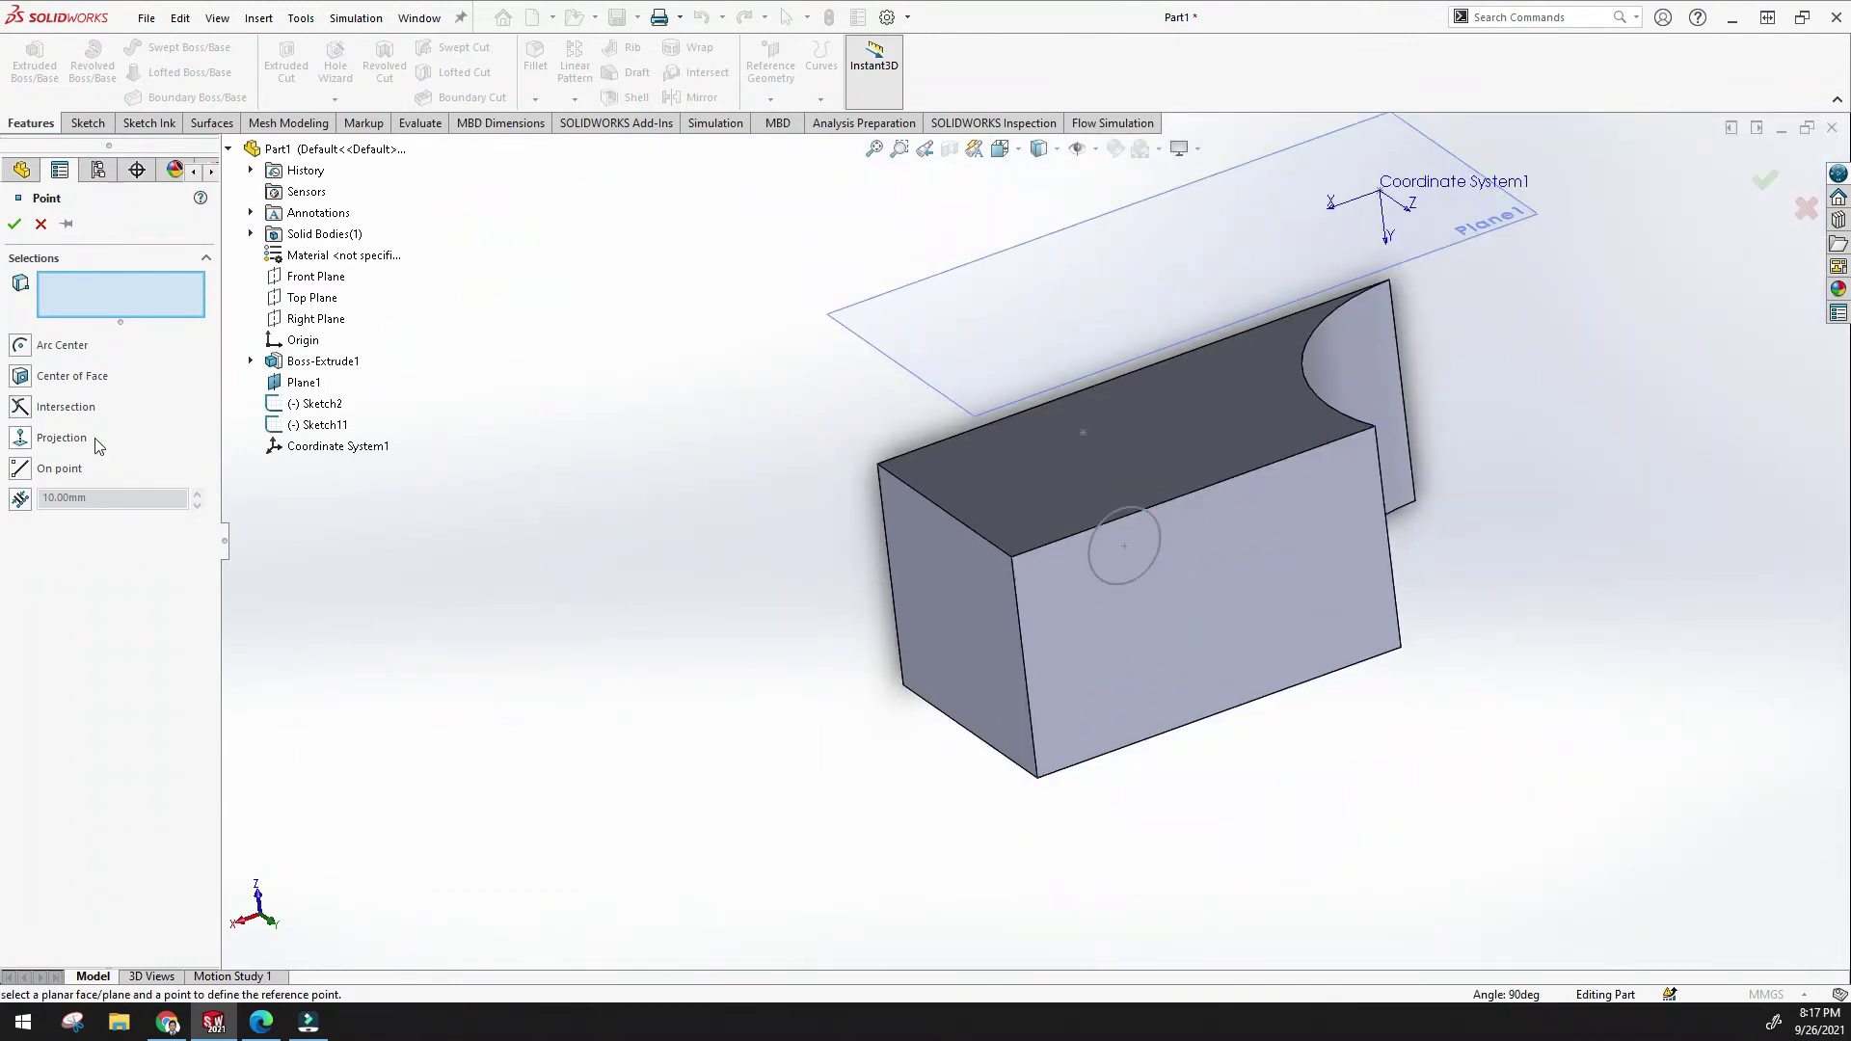
click(1003, 390)
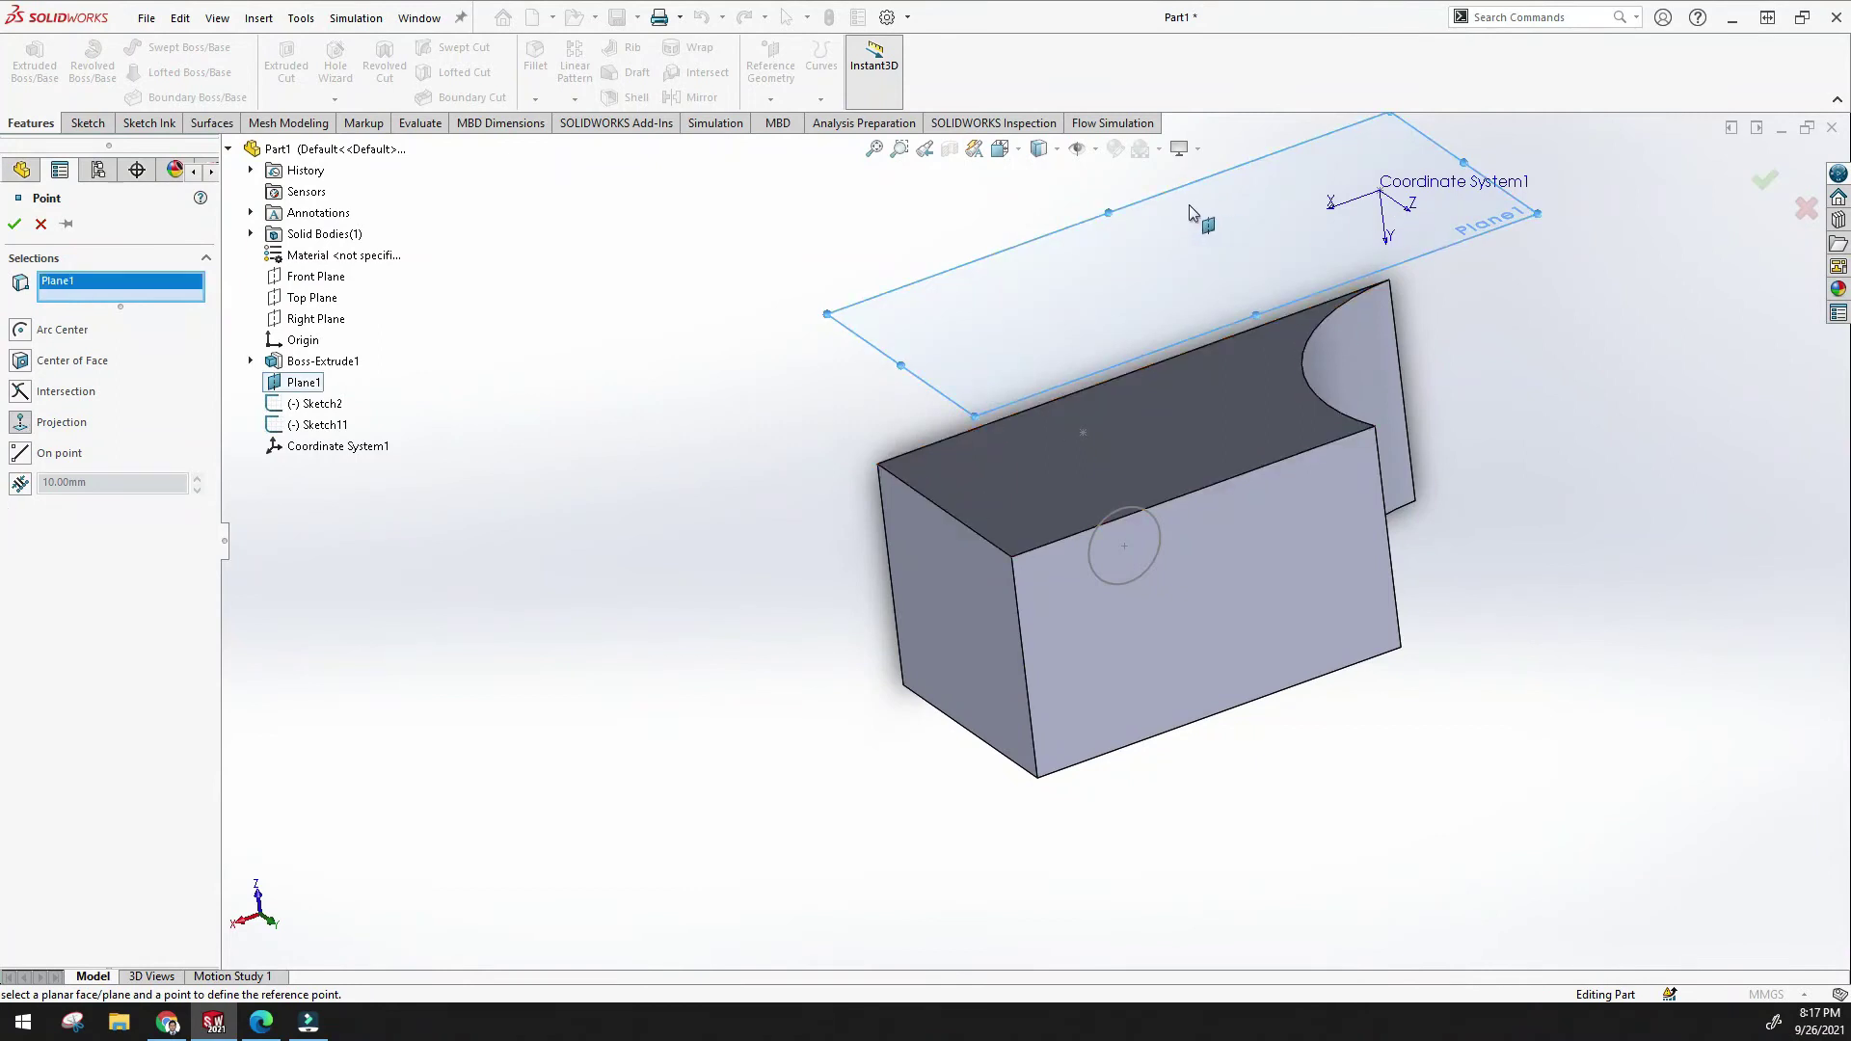
scroll(1265, 295, up, 4)
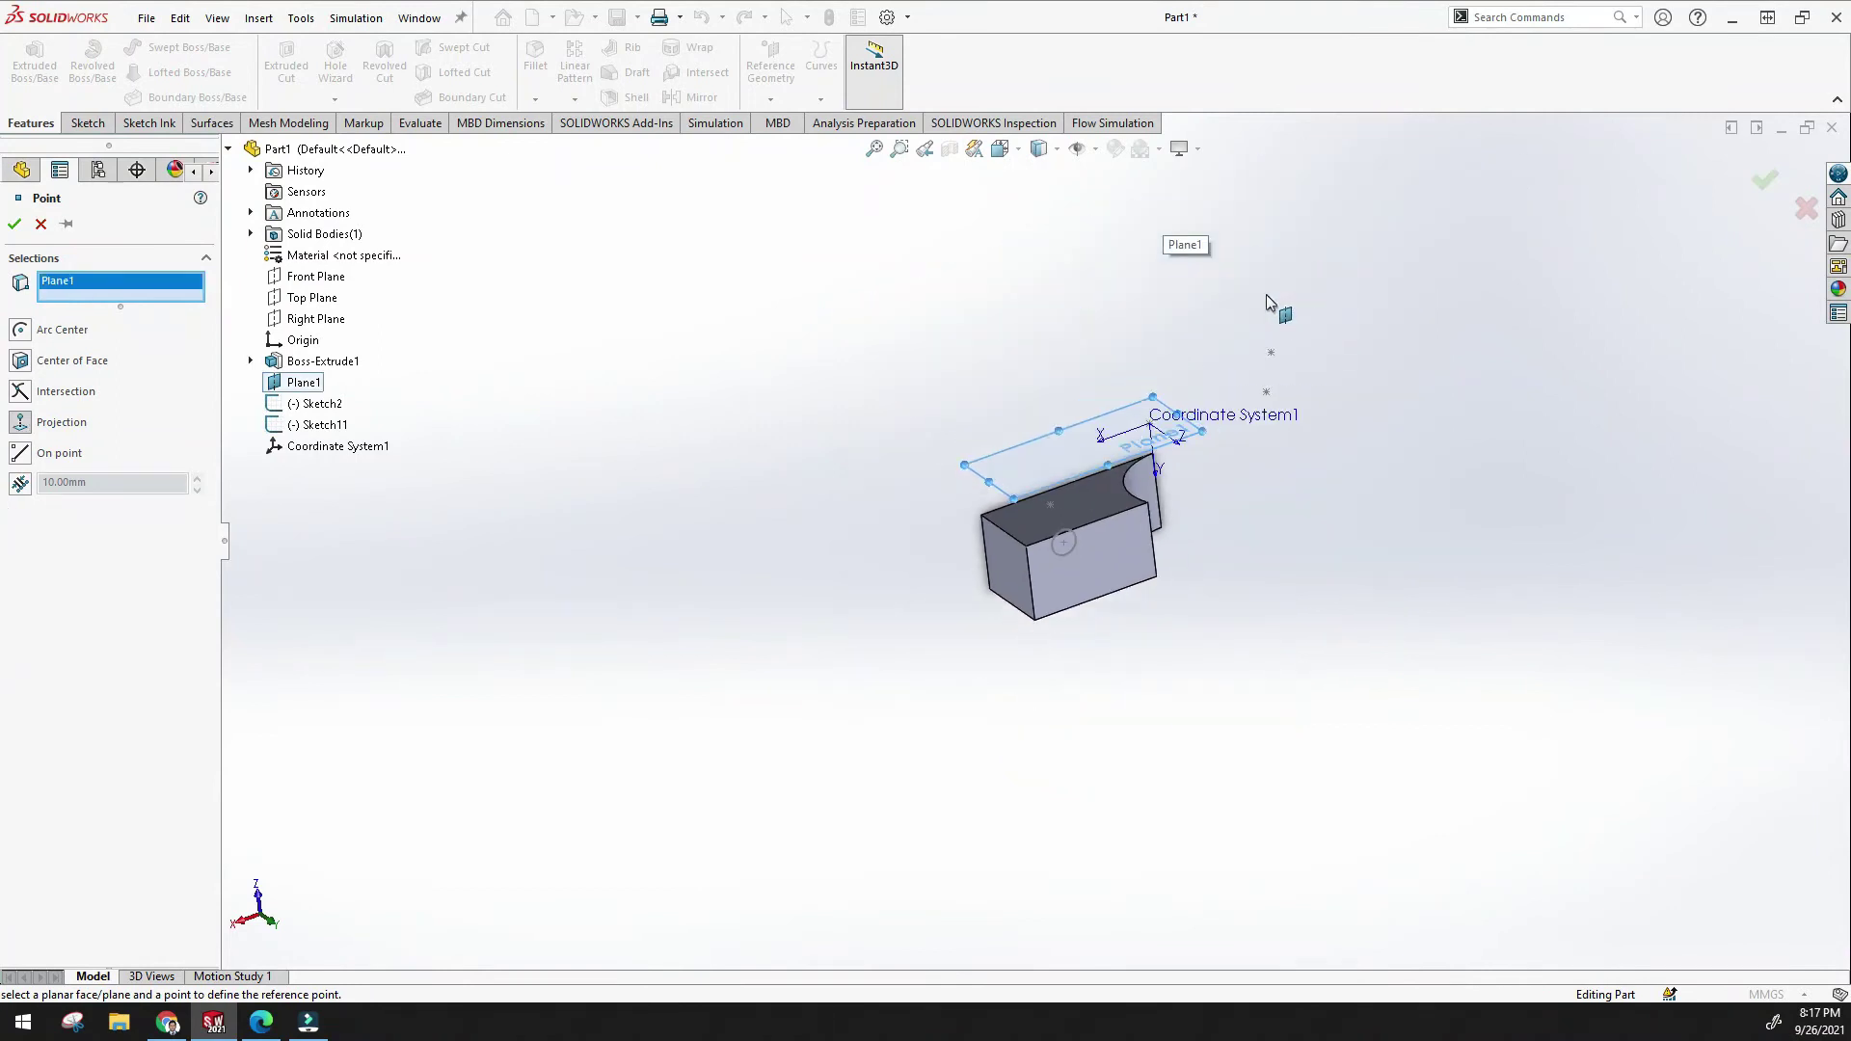
click(1271, 353)
click(1266, 393)
middle_drag(1242, 386, 1197, 422)
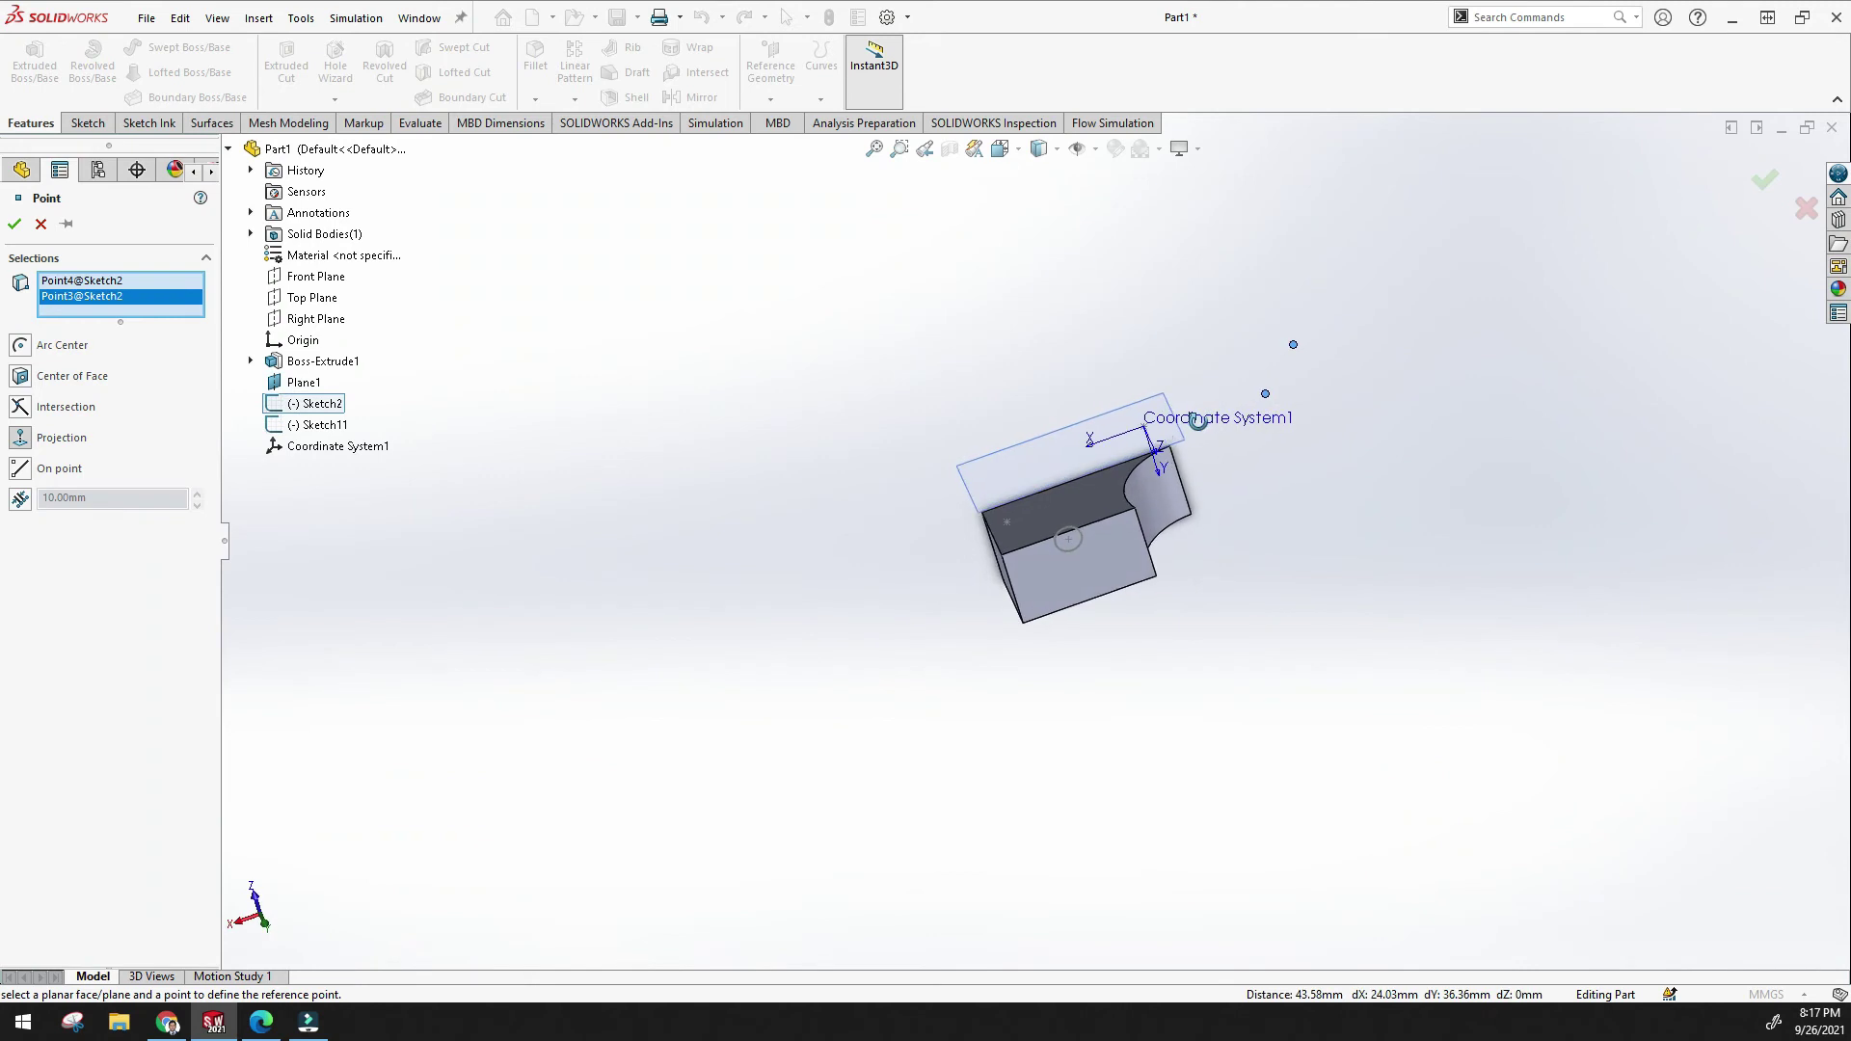
click(1294, 346)
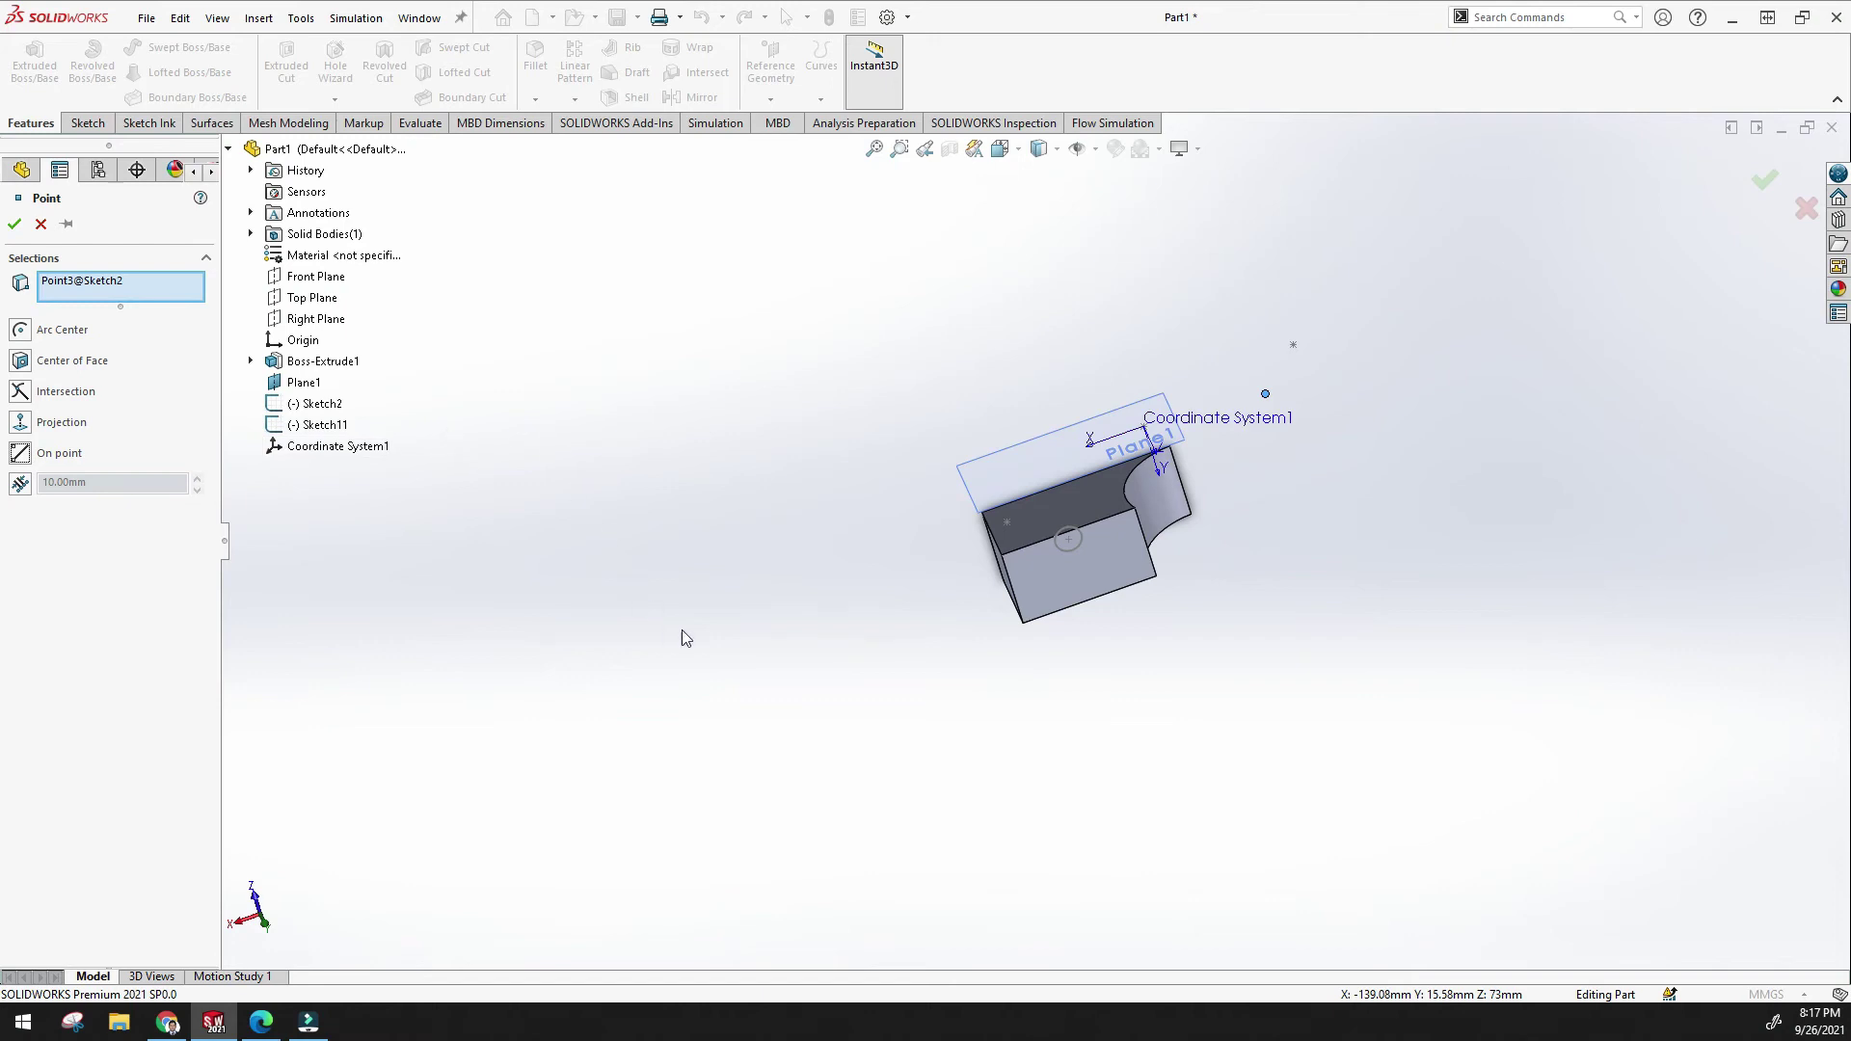
Define the projected point from the outer loose Sketch2 point and the block's top face.
scroll(731, 596, up, 1)
middle_drag(730, 596, 771, 578)
scroll(1279, 357, down, 7)
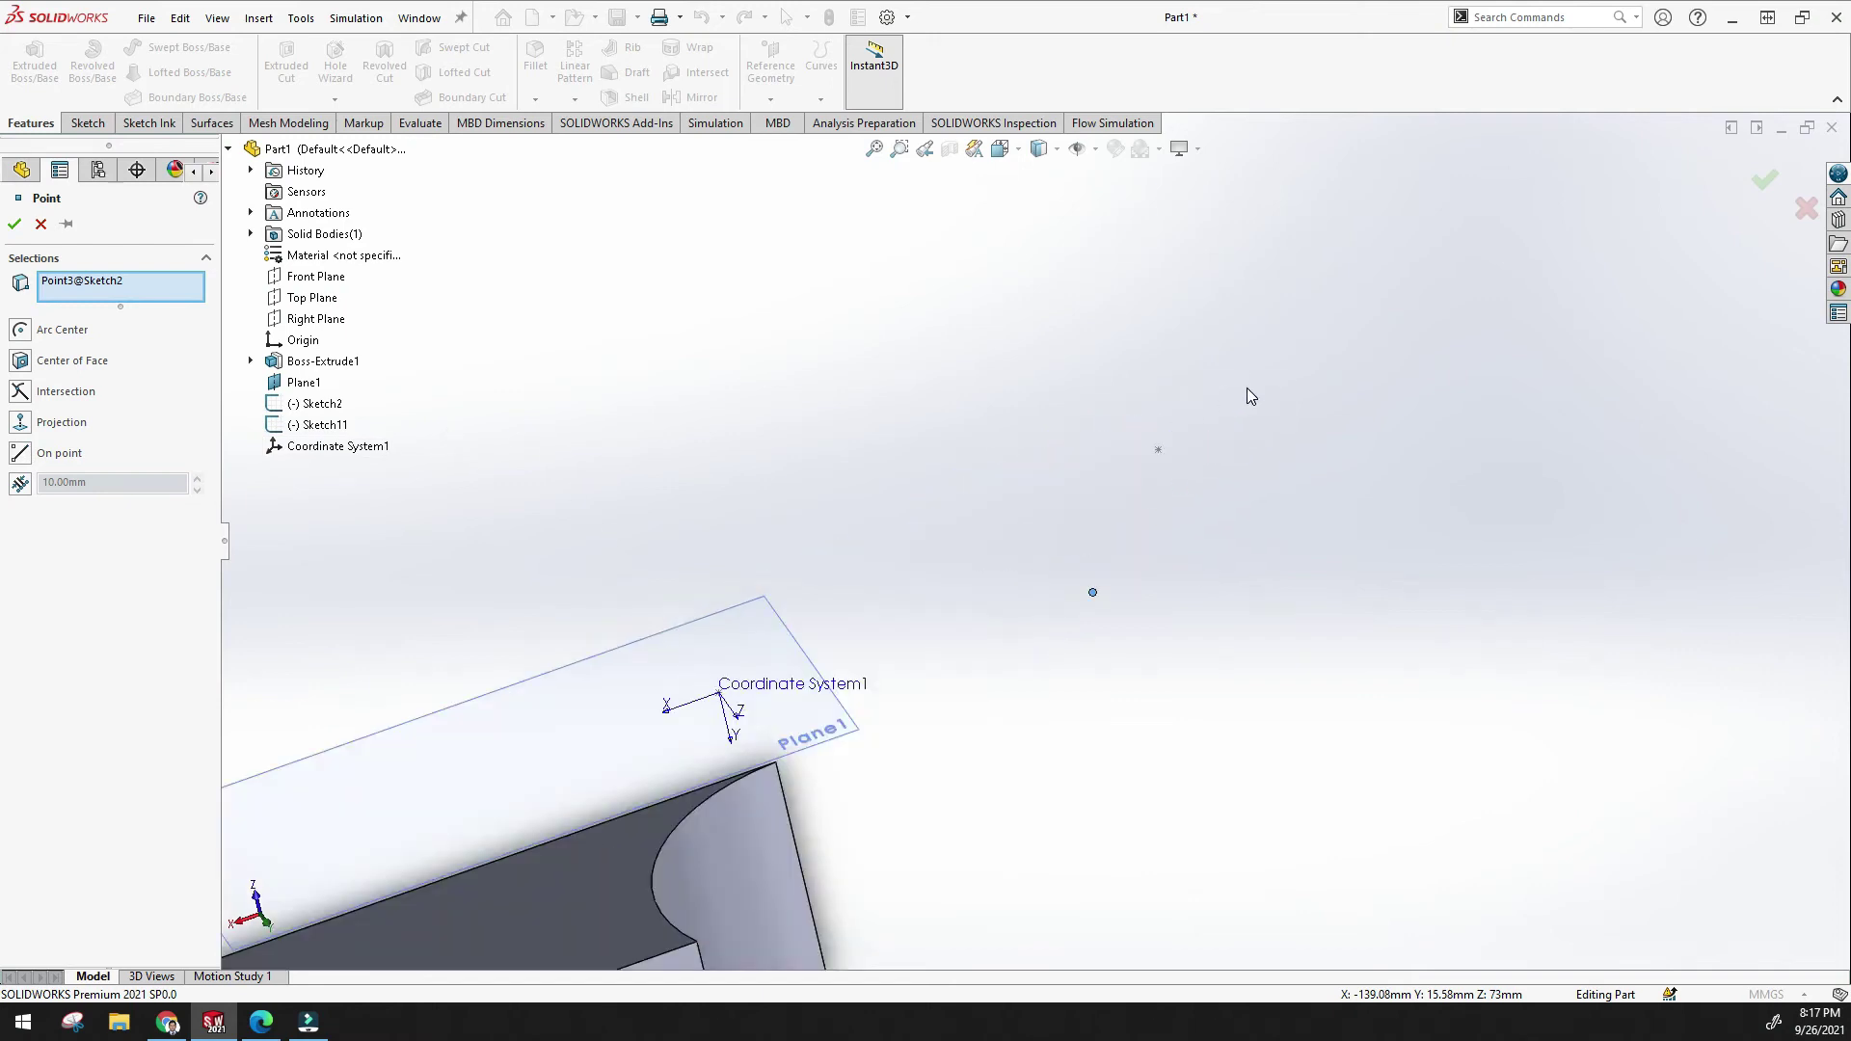
click(1158, 451)
middle_drag(1130, 507, 1062, 626)
click(680, 812)
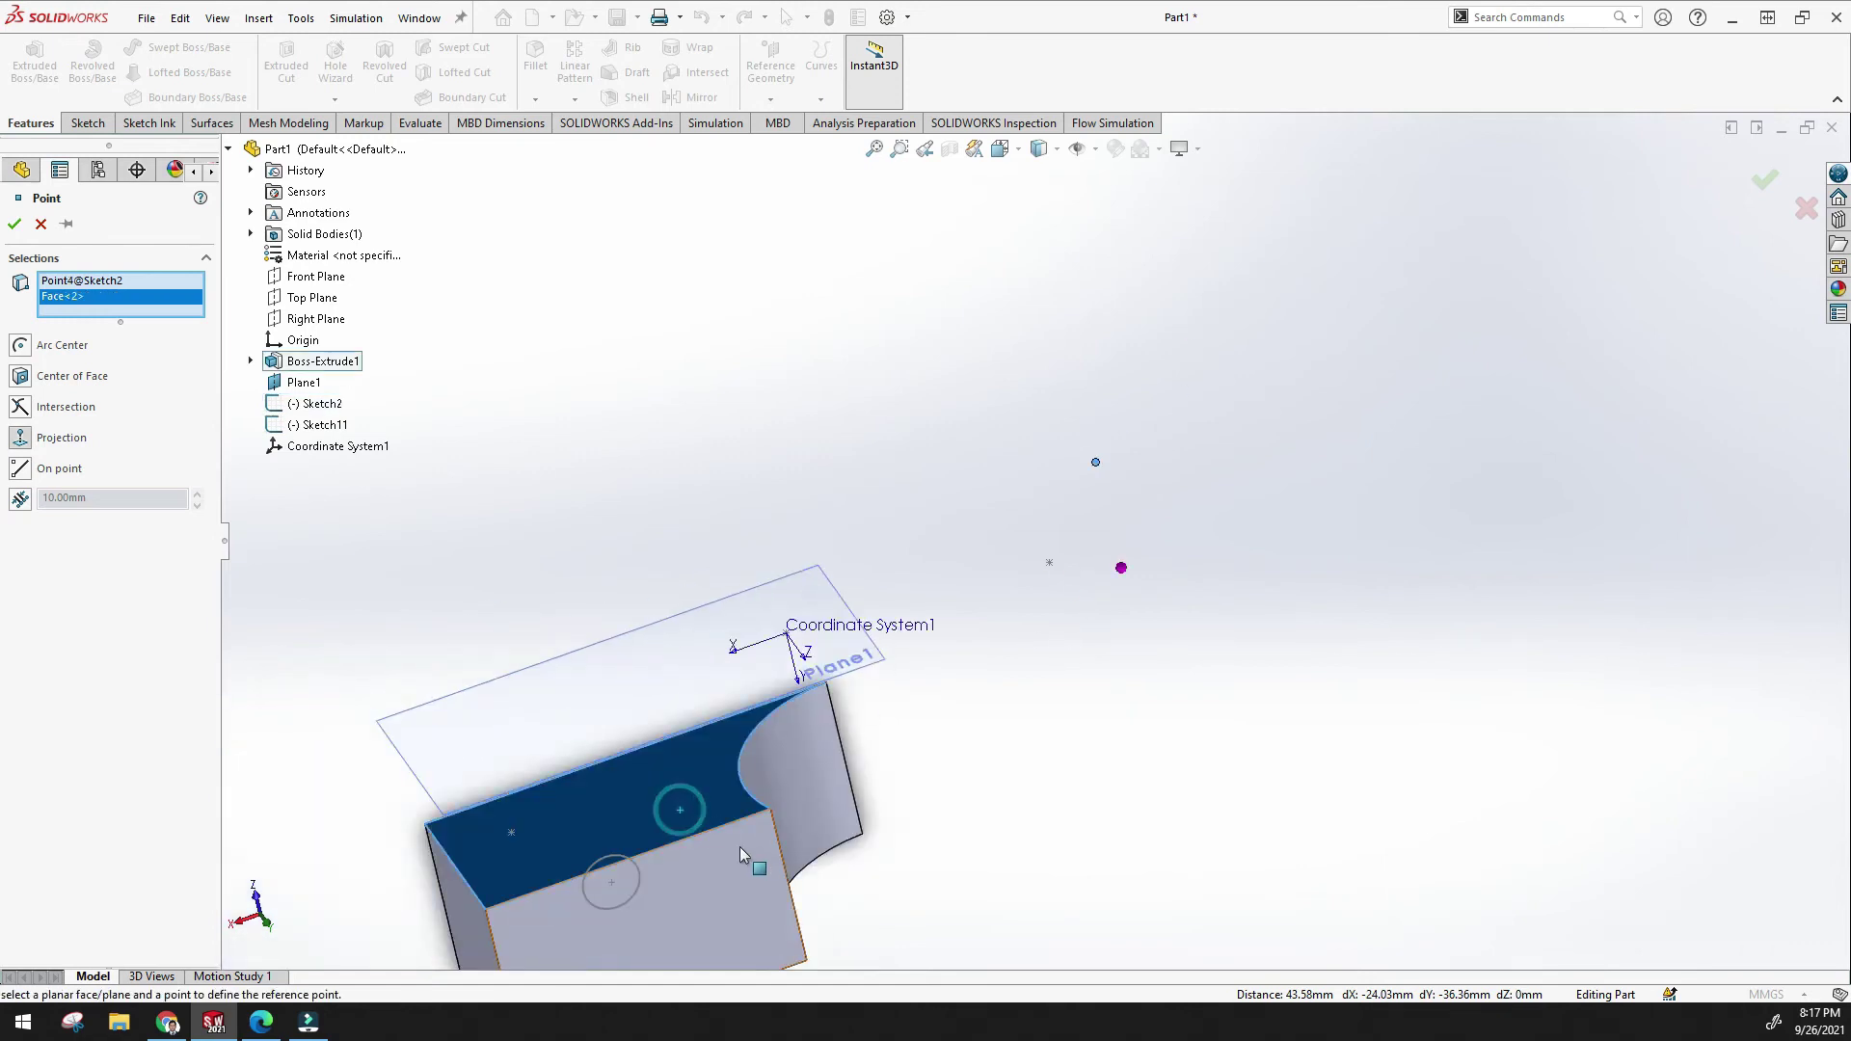
scroll(1109, 617, down, 3)
scroll(1101, 617, up, 5)
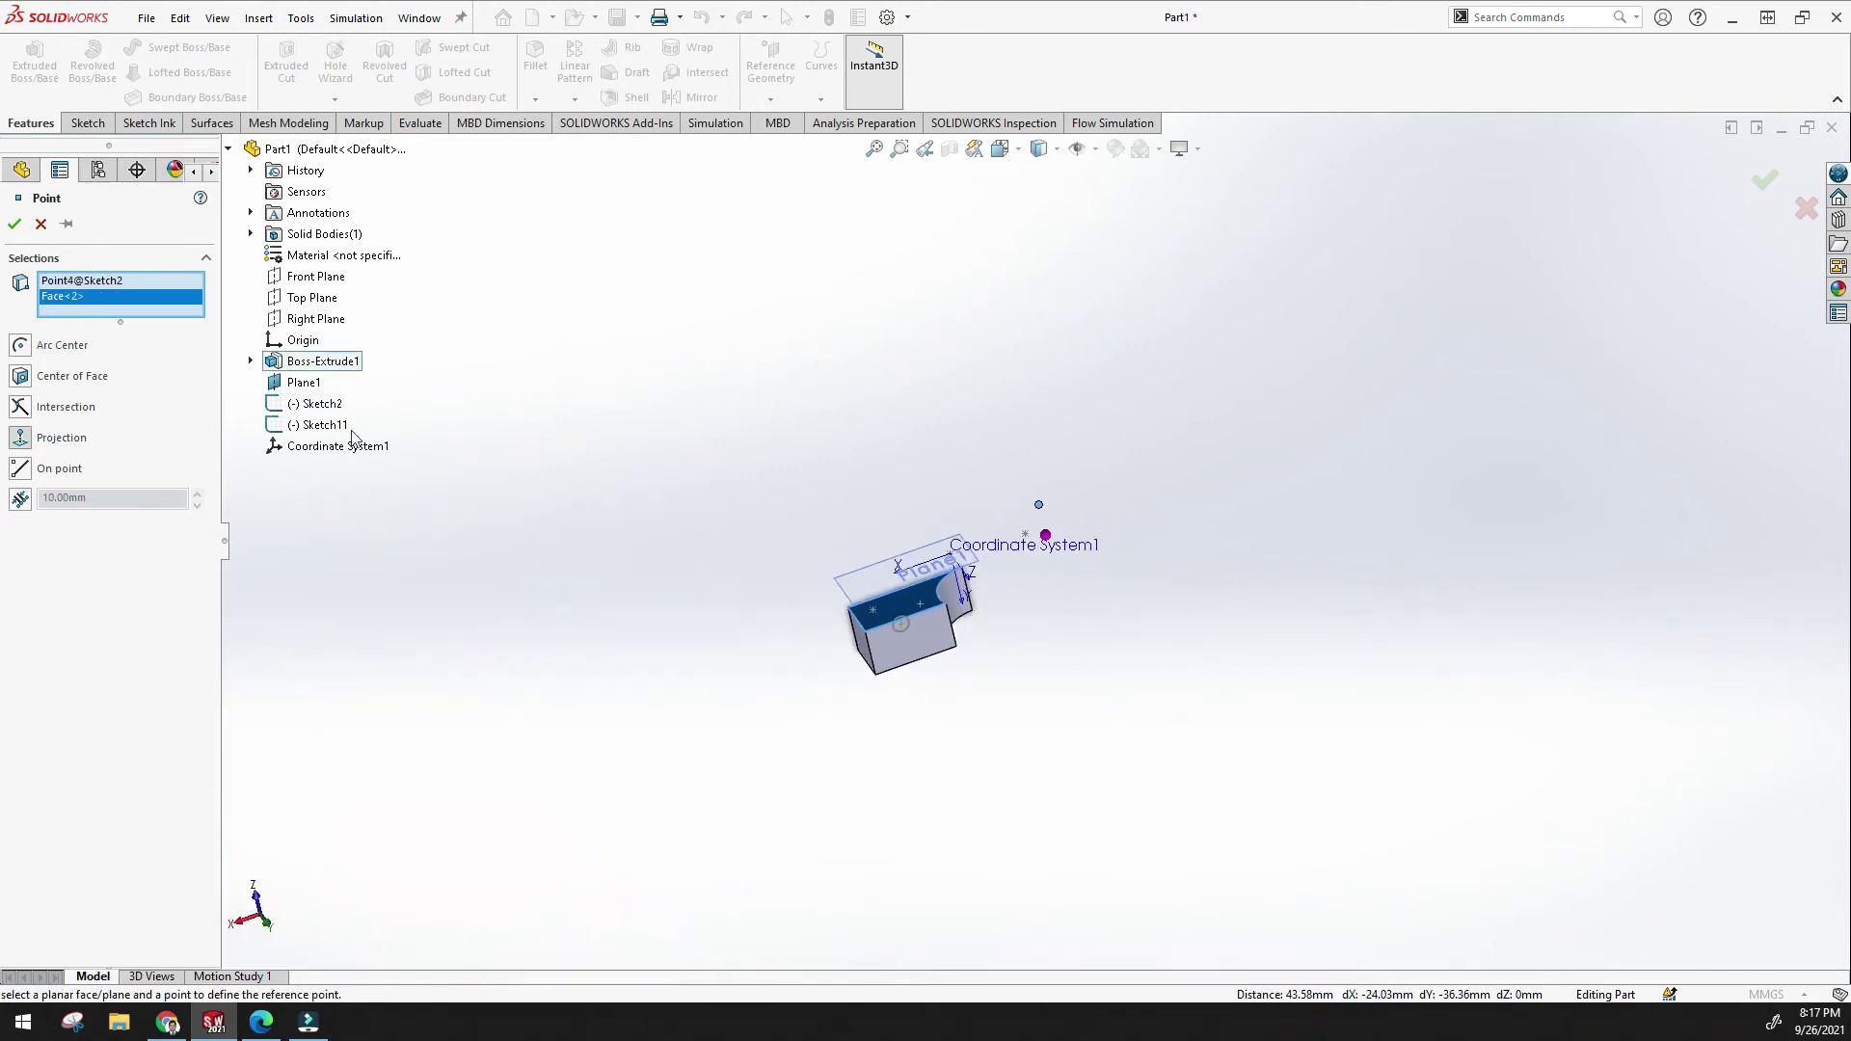
Switch to the along-curve type and place 3 points at a 10 mm distance on the block's longer top edge.
click(17, 500)
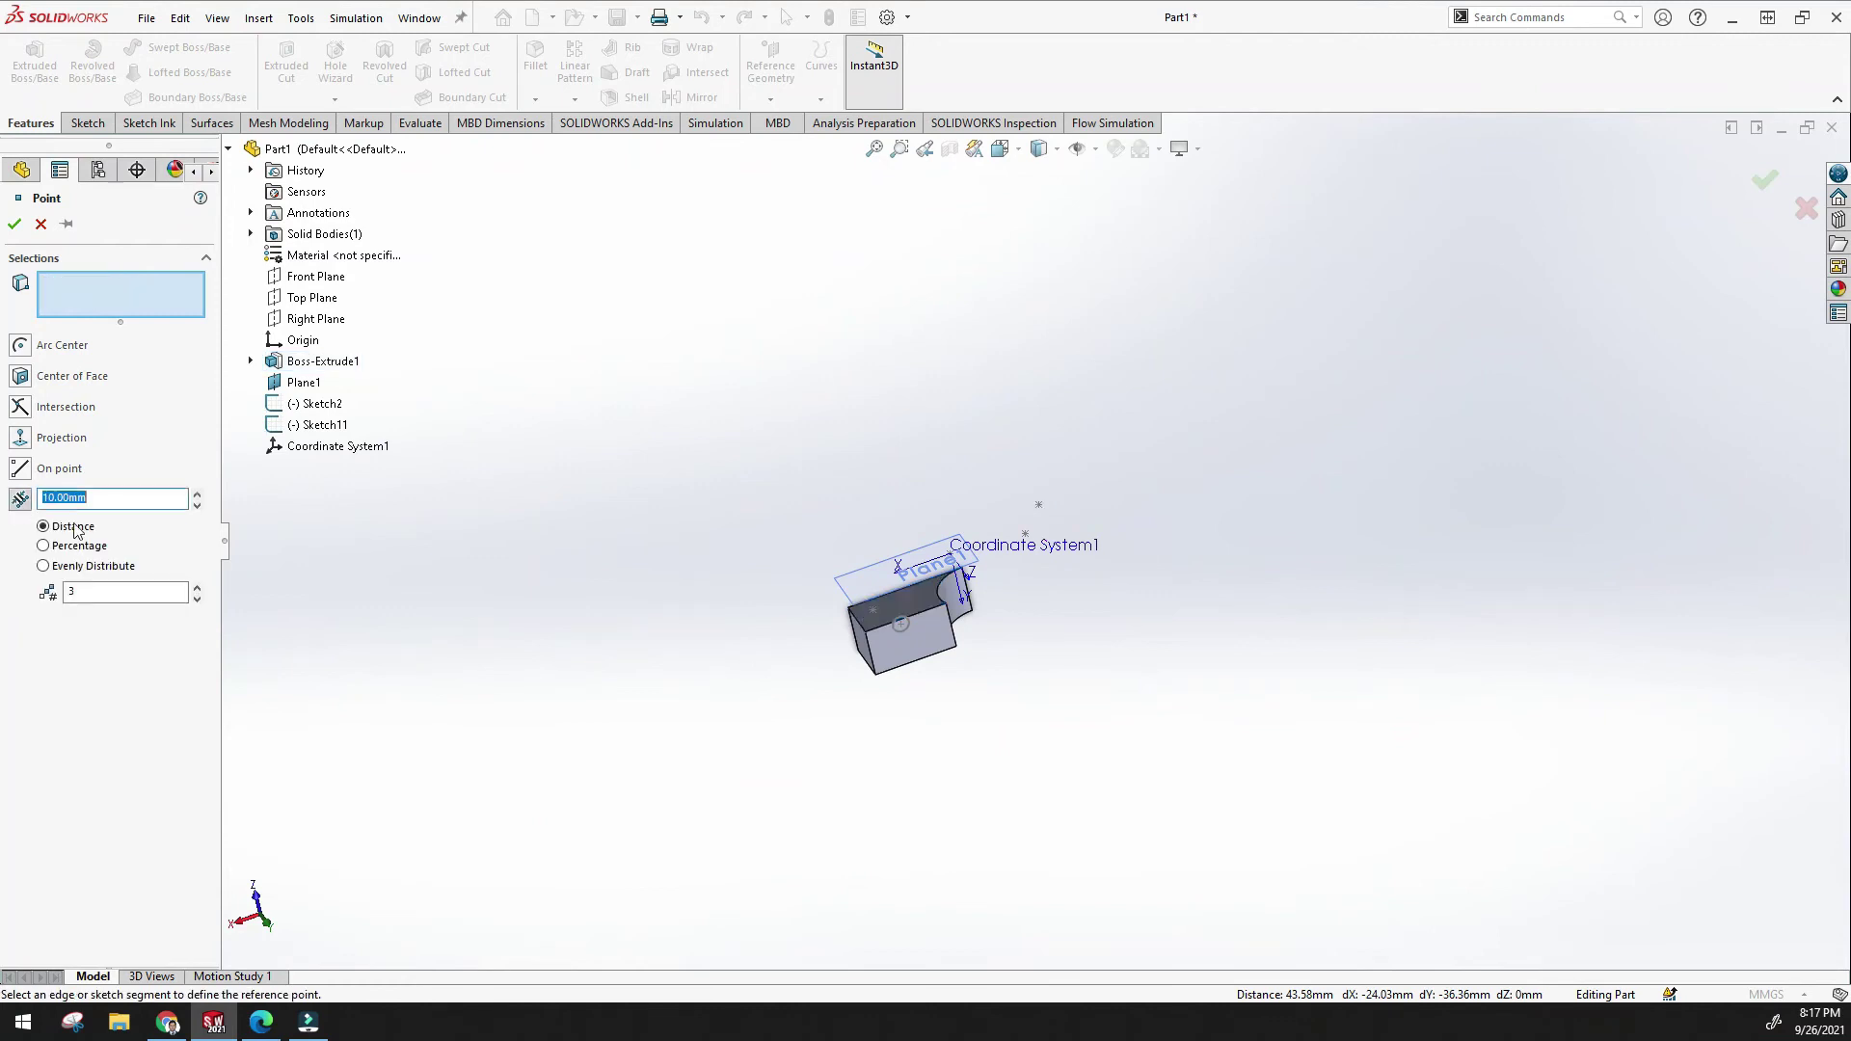
click(873, 148)
middle_drag(605, 619, 853, 603)
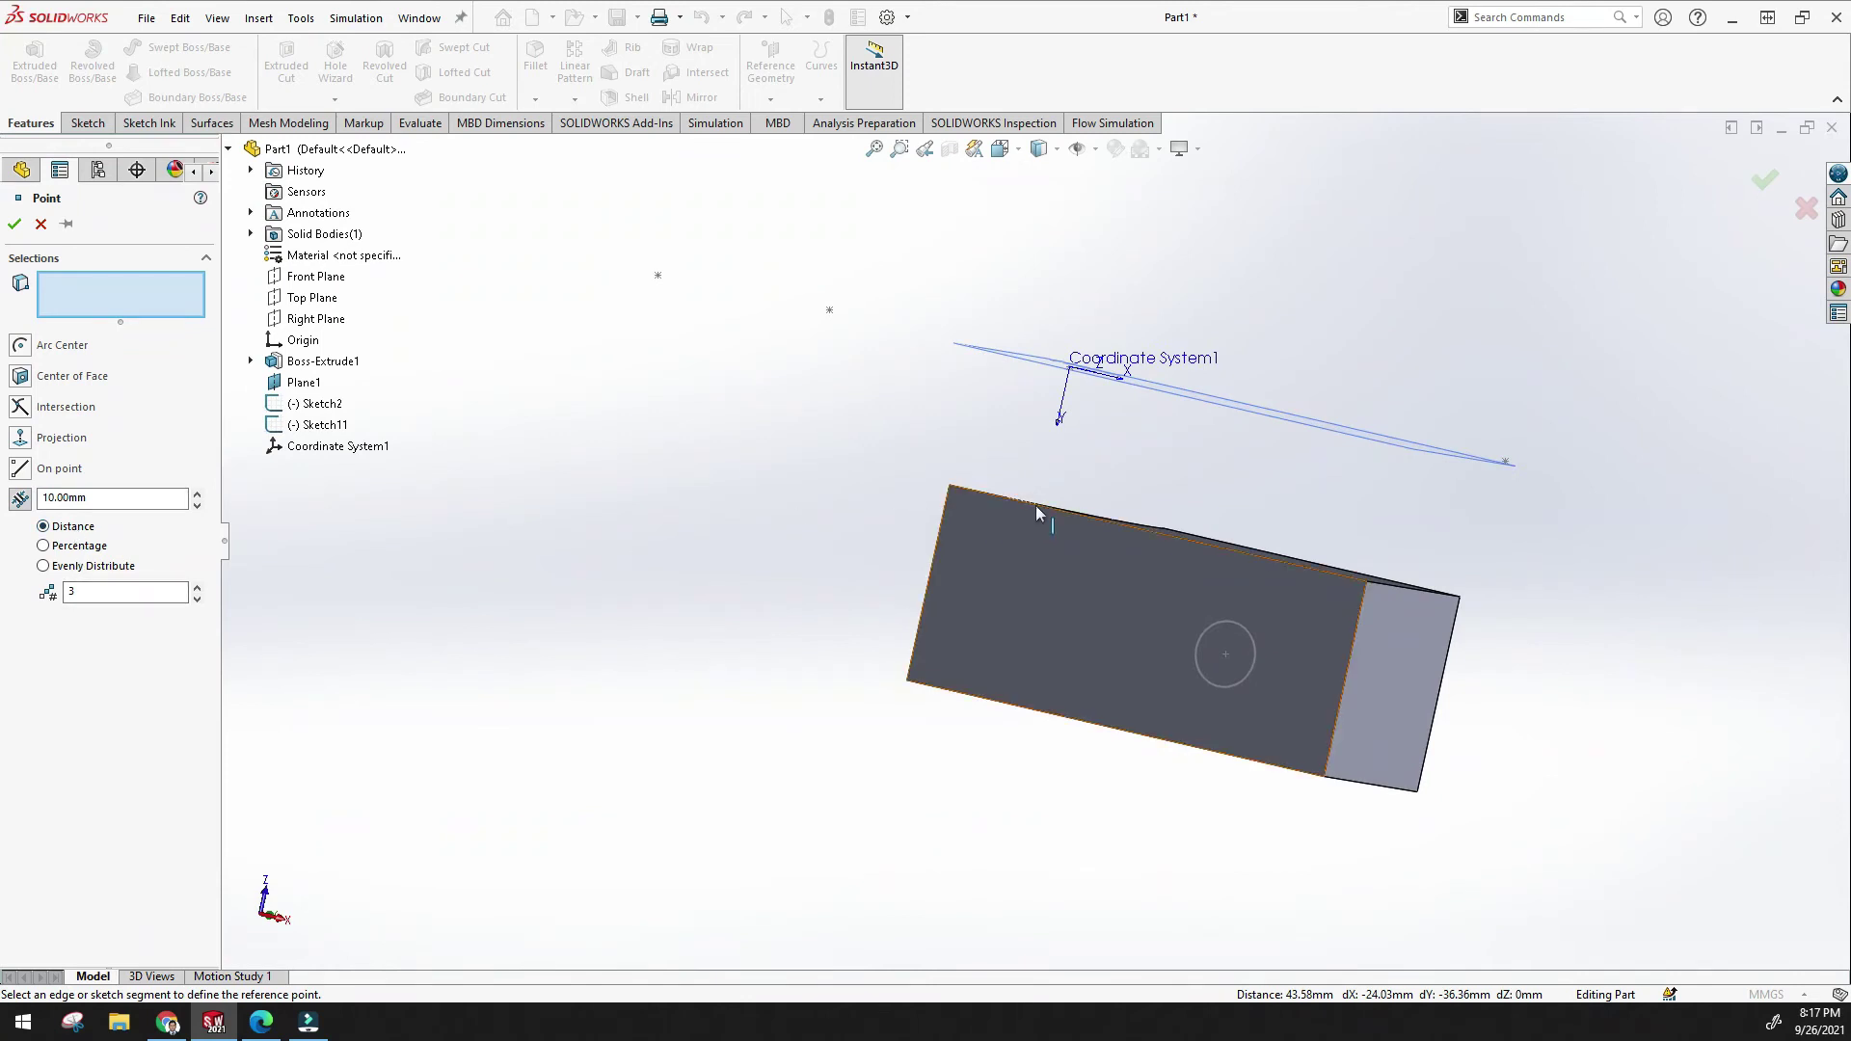
scroll(1067, 511, down, 3)
click(1162, 545)
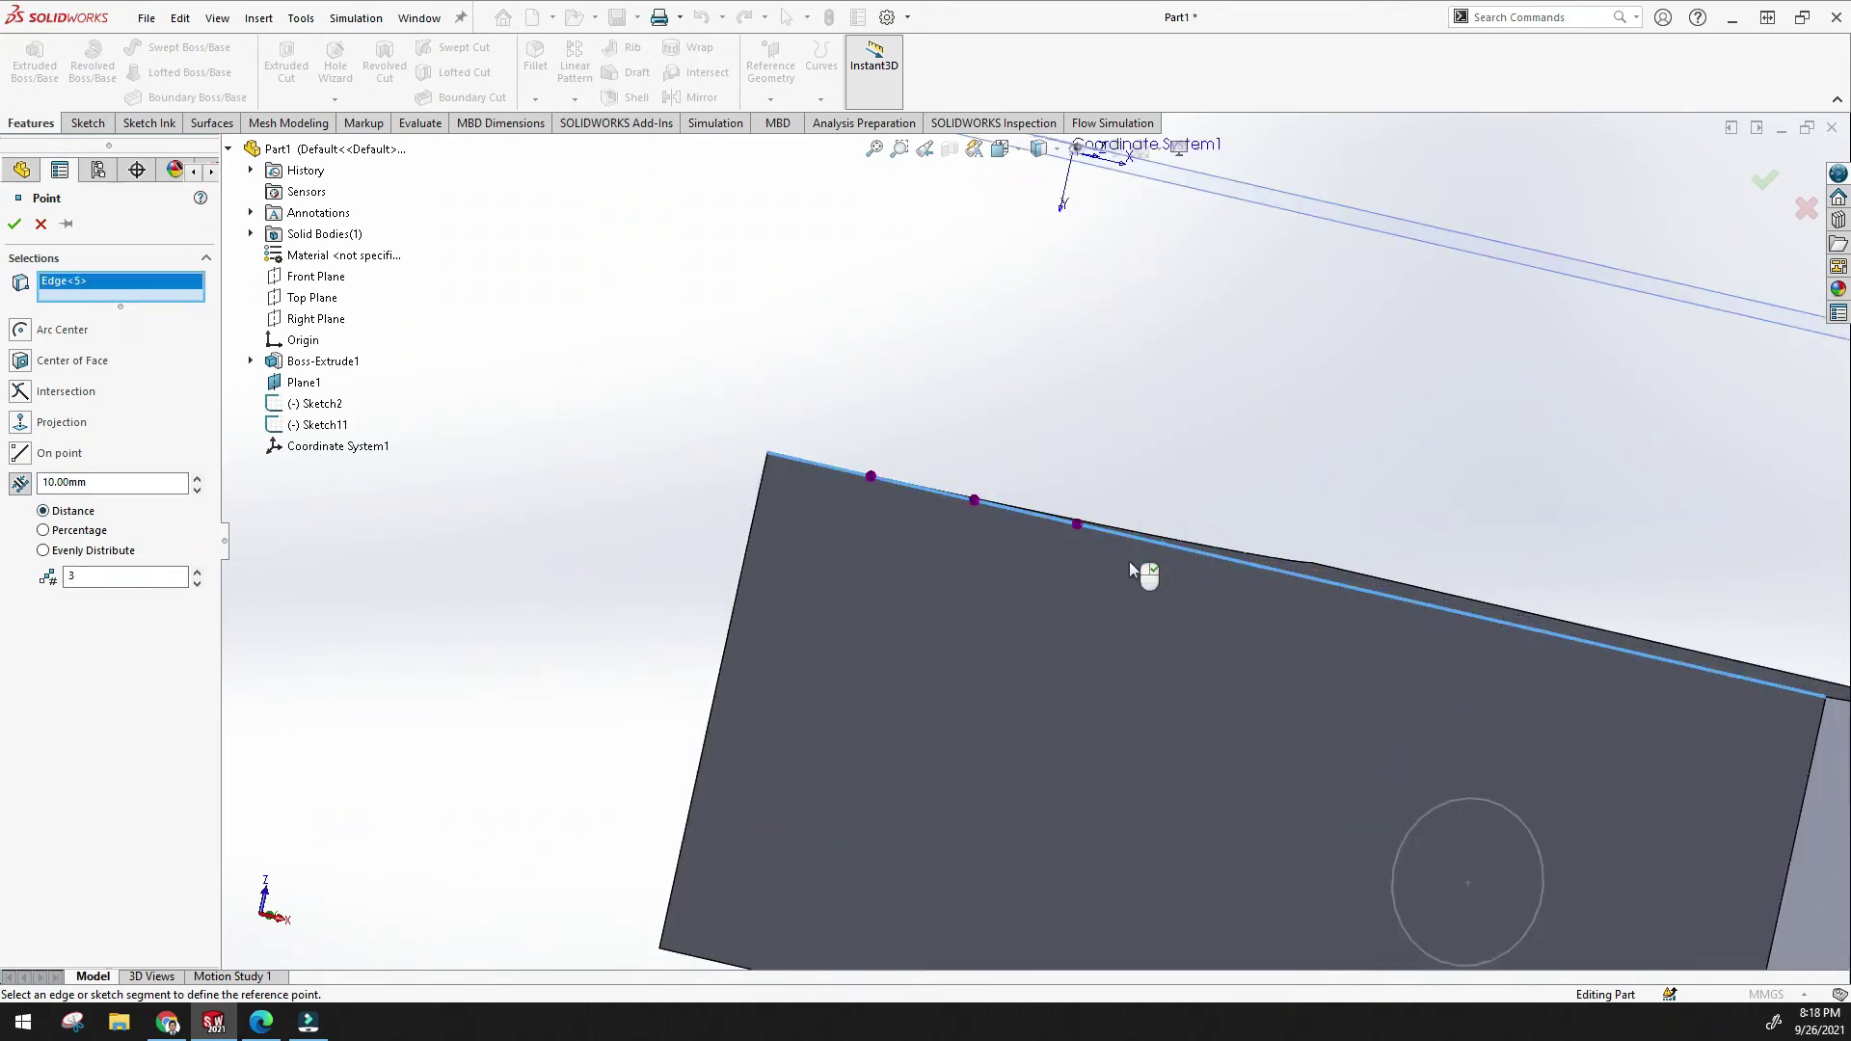
scroll(1133, 563, up, 4)
middle_drag(1041, 547, 636, 661)
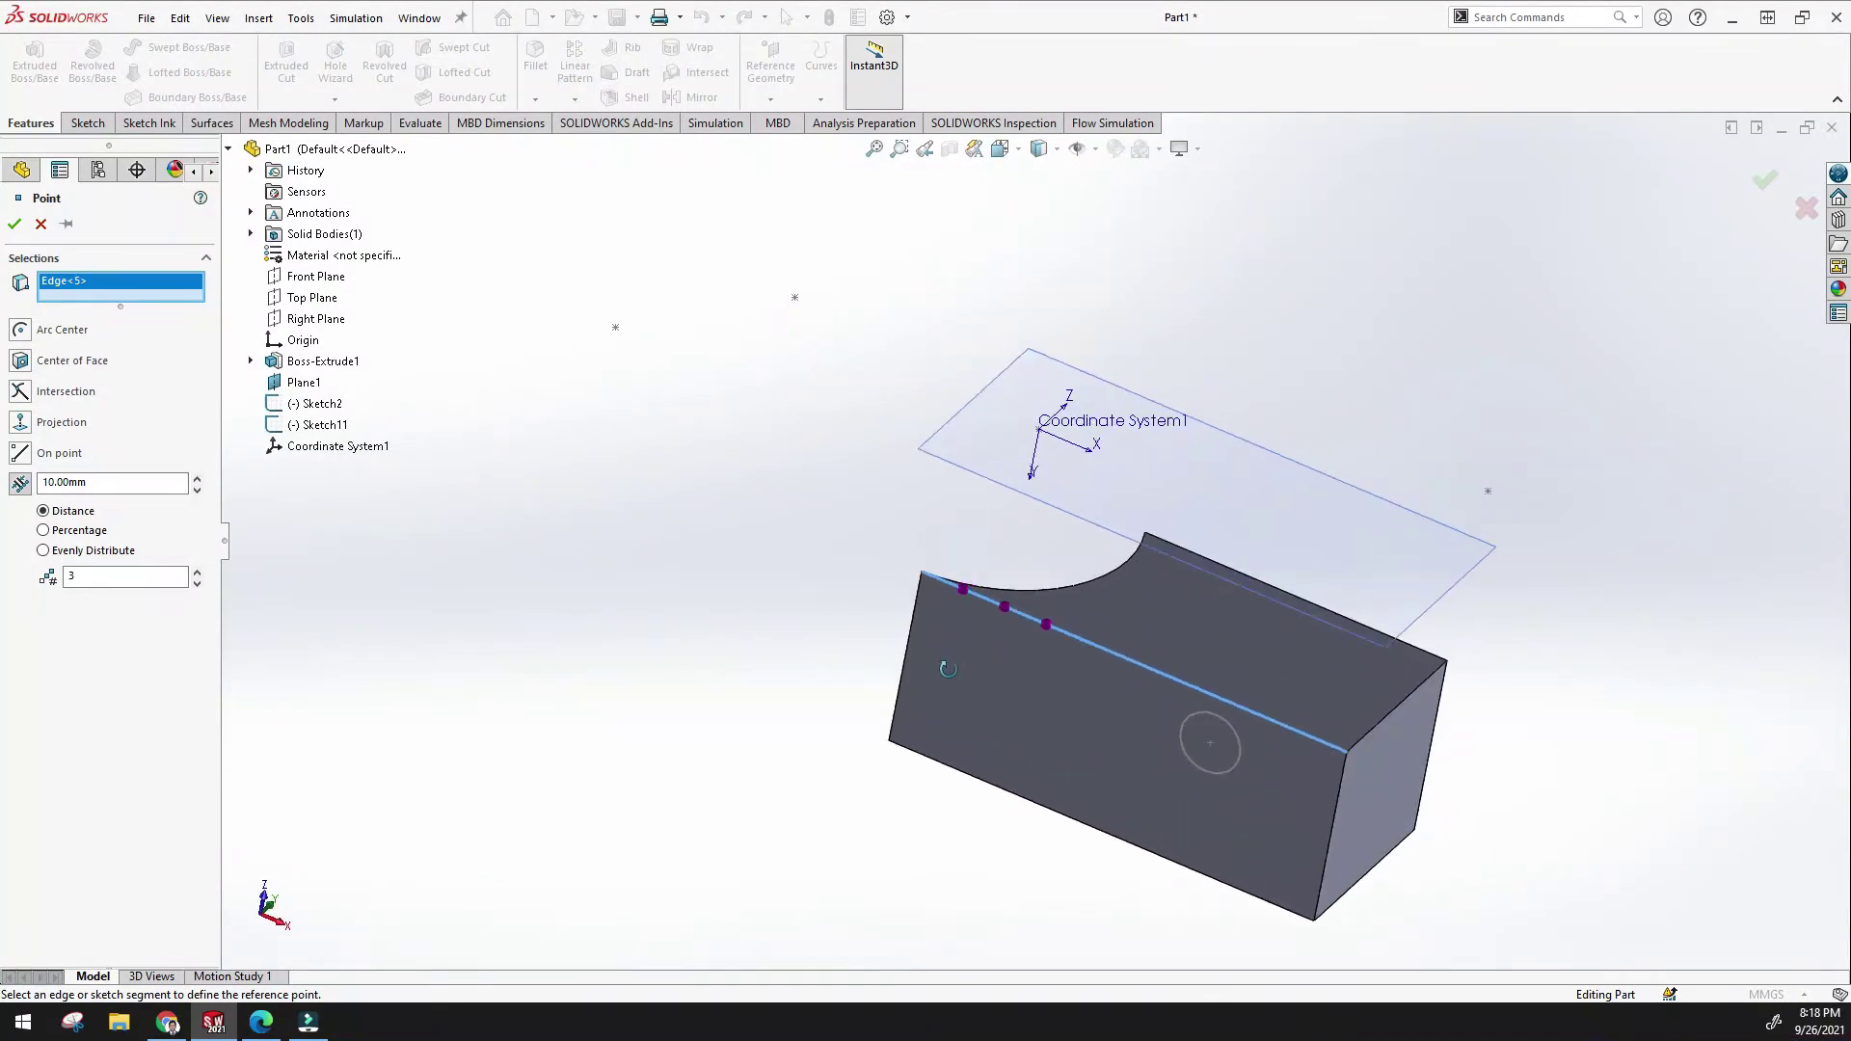
Set the number of points to 7, try Percentage and Evenly Distribute spacing, and cancel the Point feature.
click(197, 583)
click(197, 581)
scroll(1051, 631, down, 5)
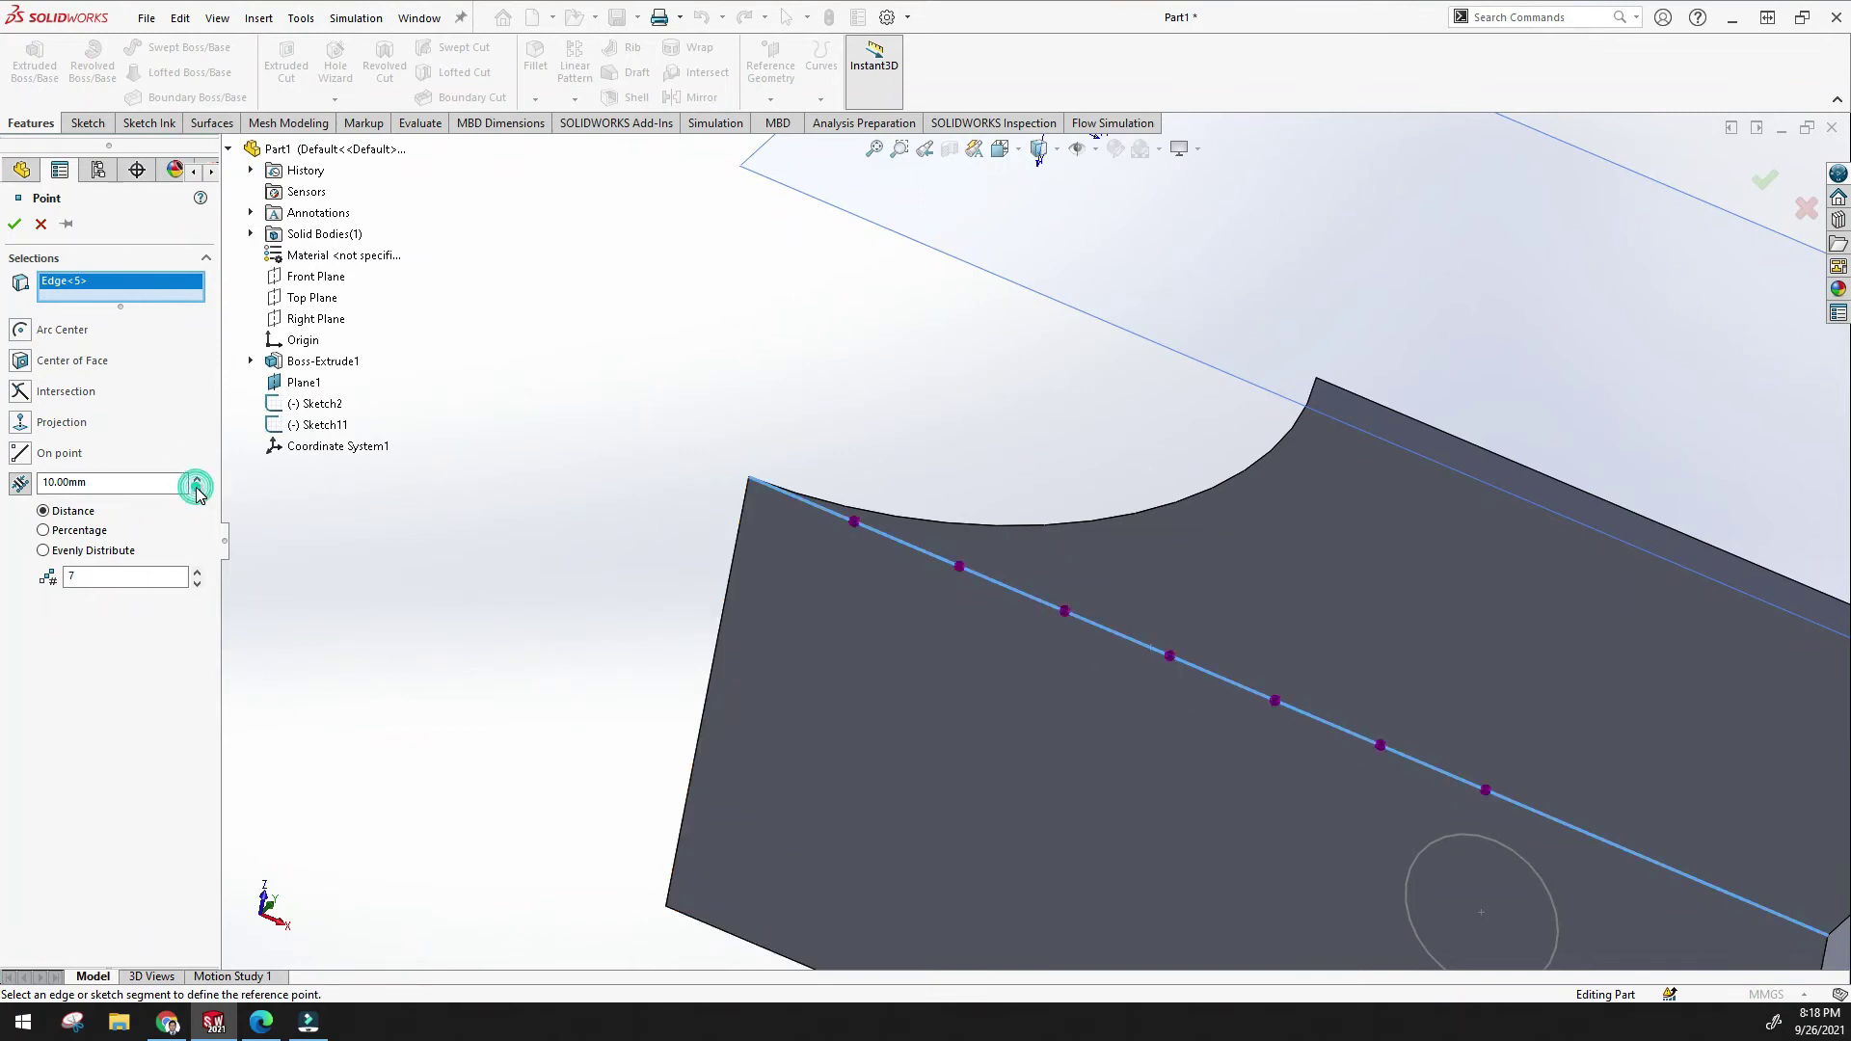
click(42, 531)
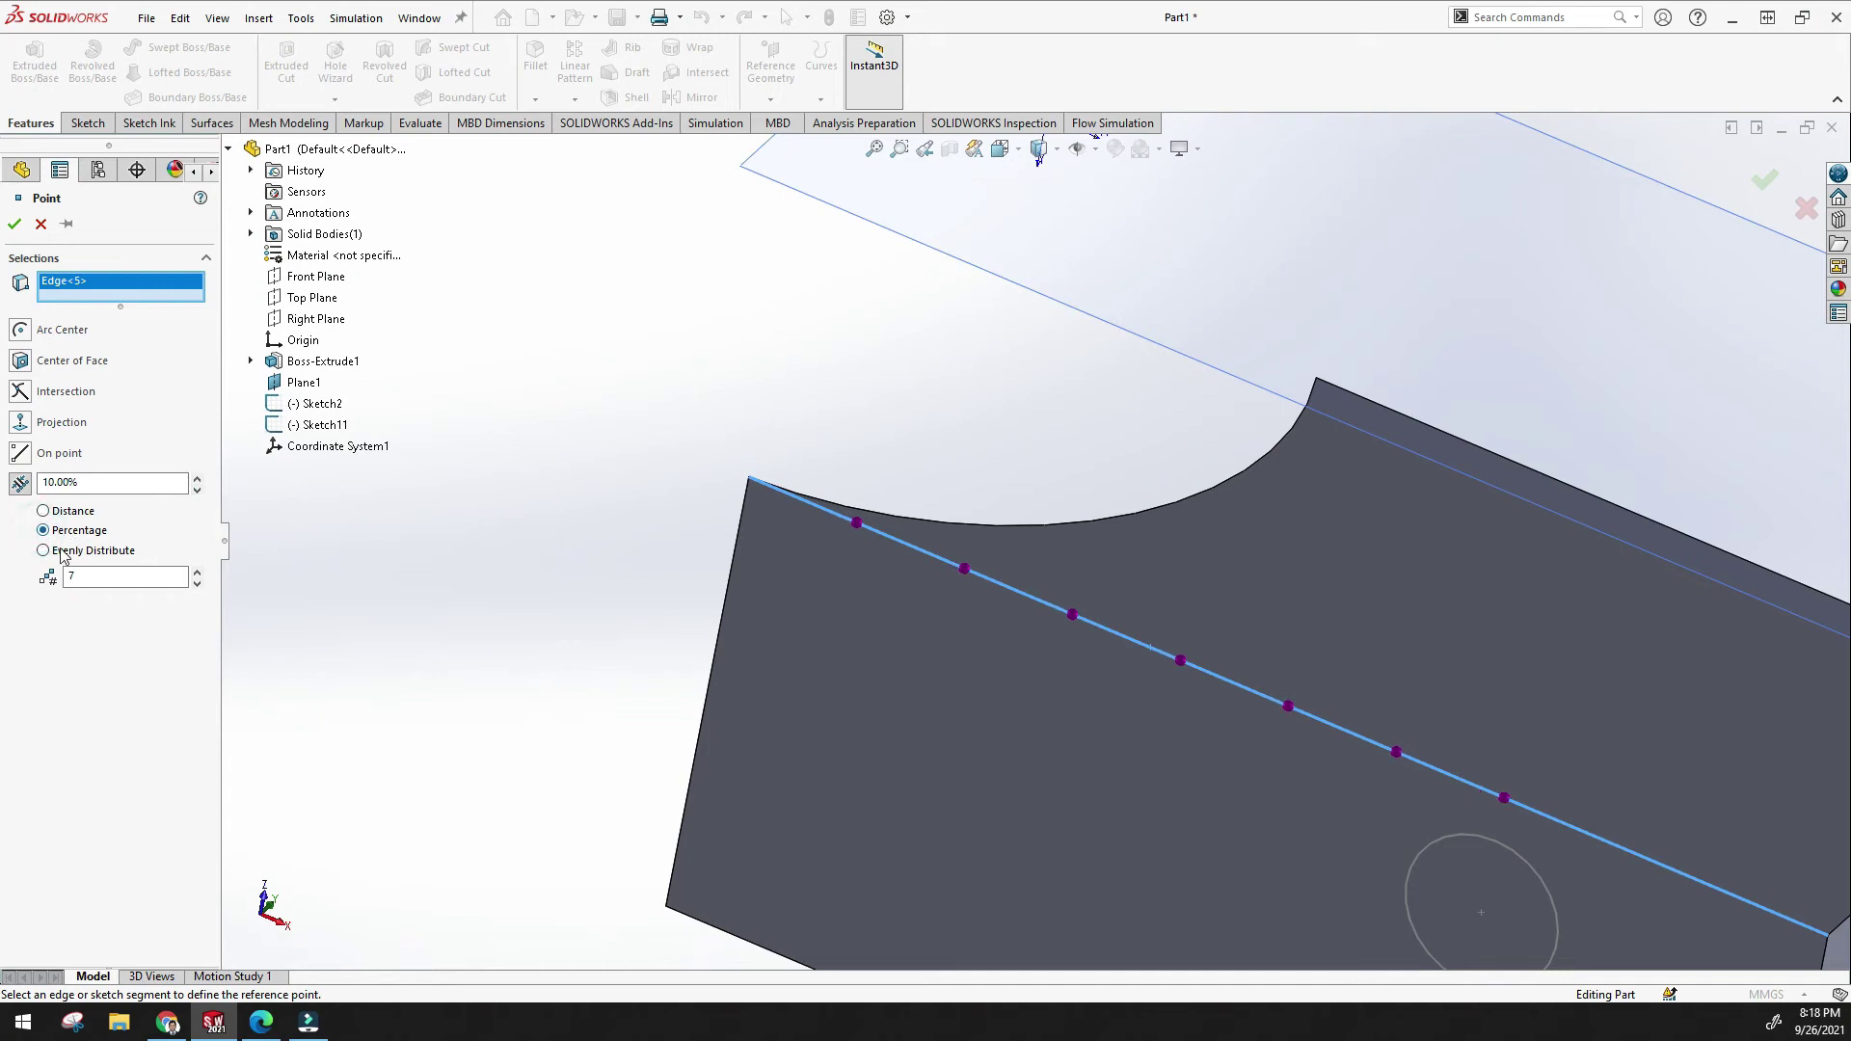
click(61, 550)
key(f)
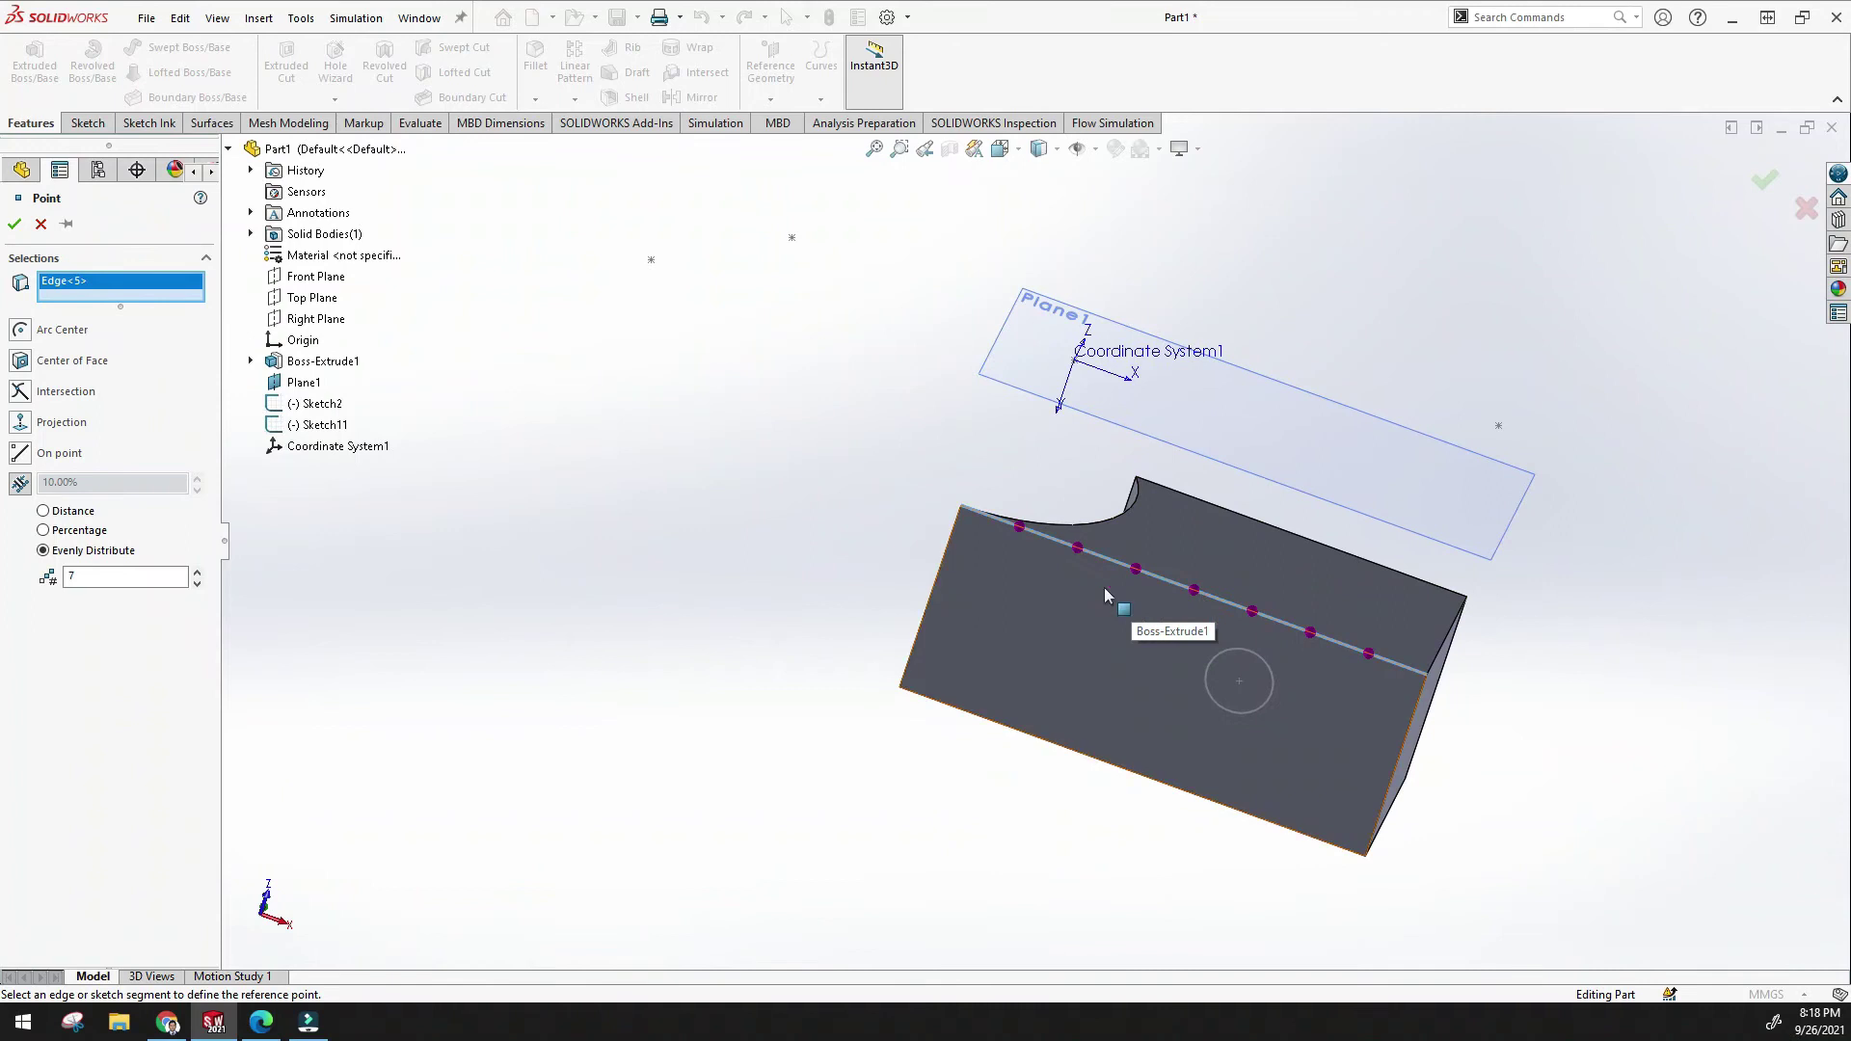
click(41, 225)
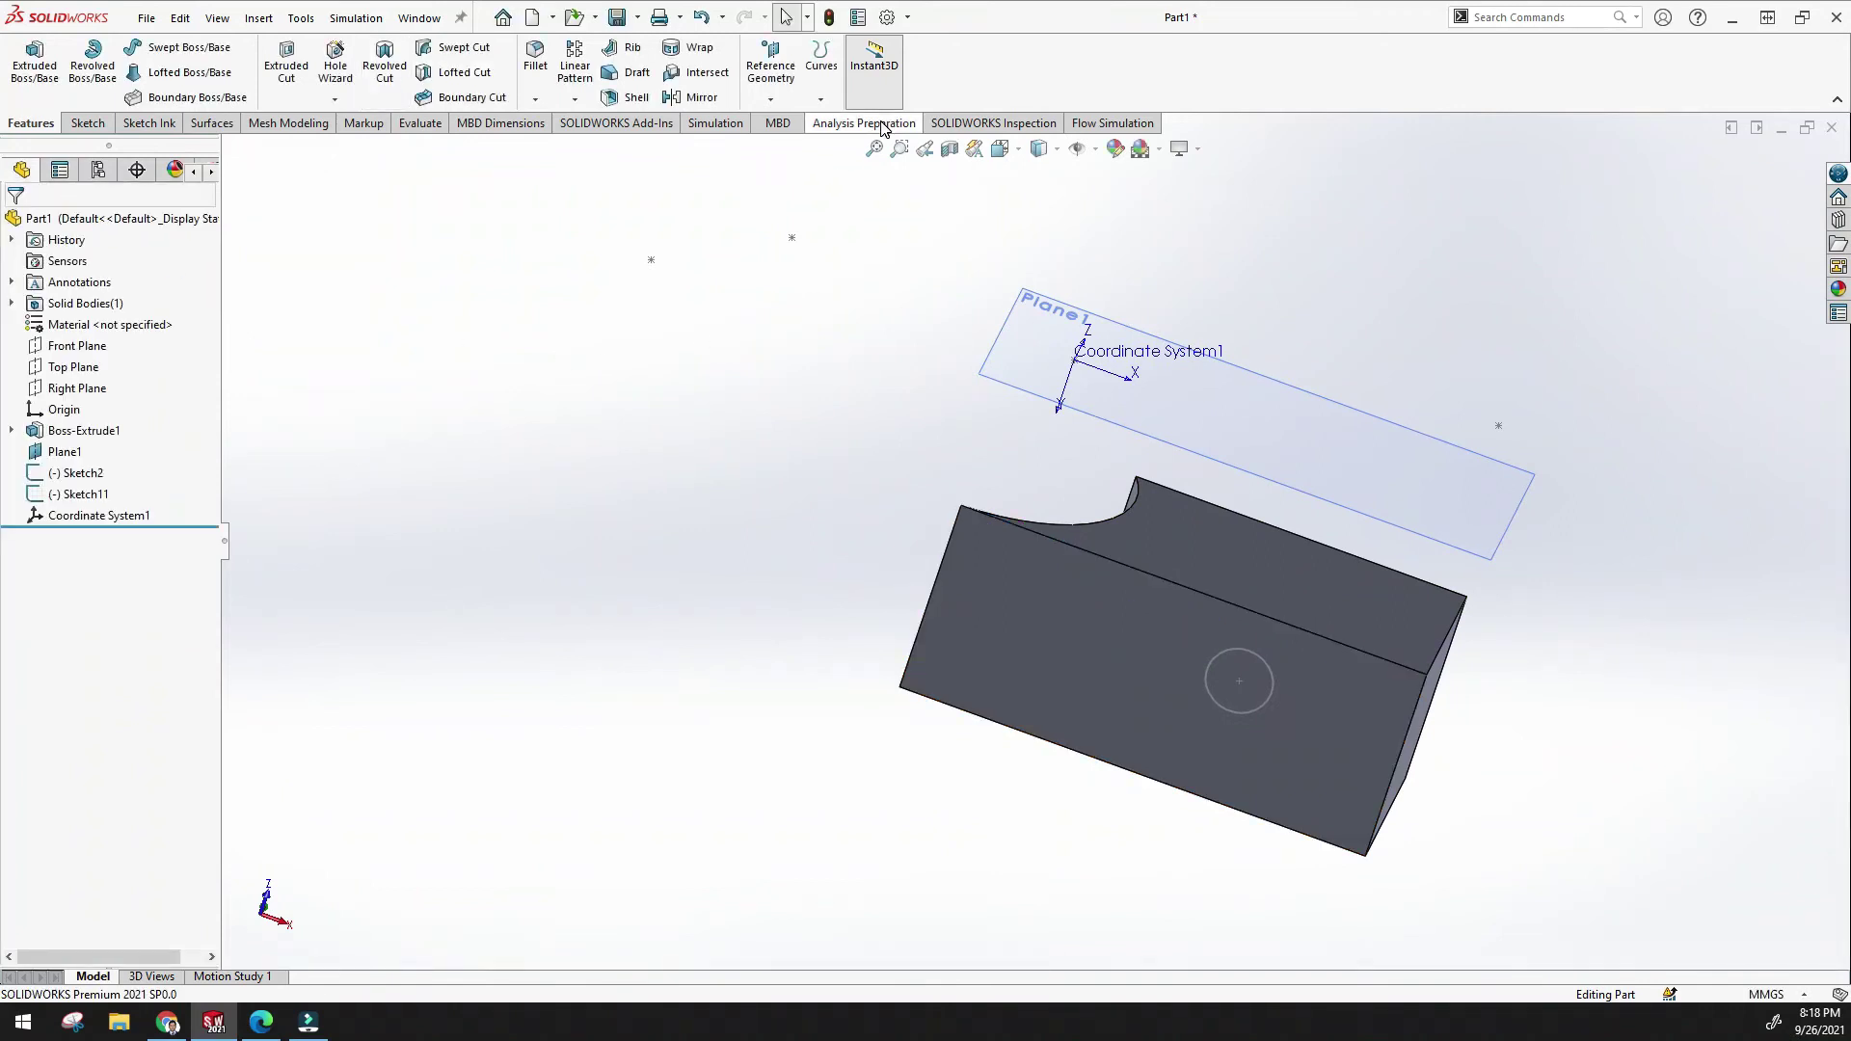
Add a Center of Mass reference to the part and select it in the feature tree.
click(771, 100)
click(812, 214)
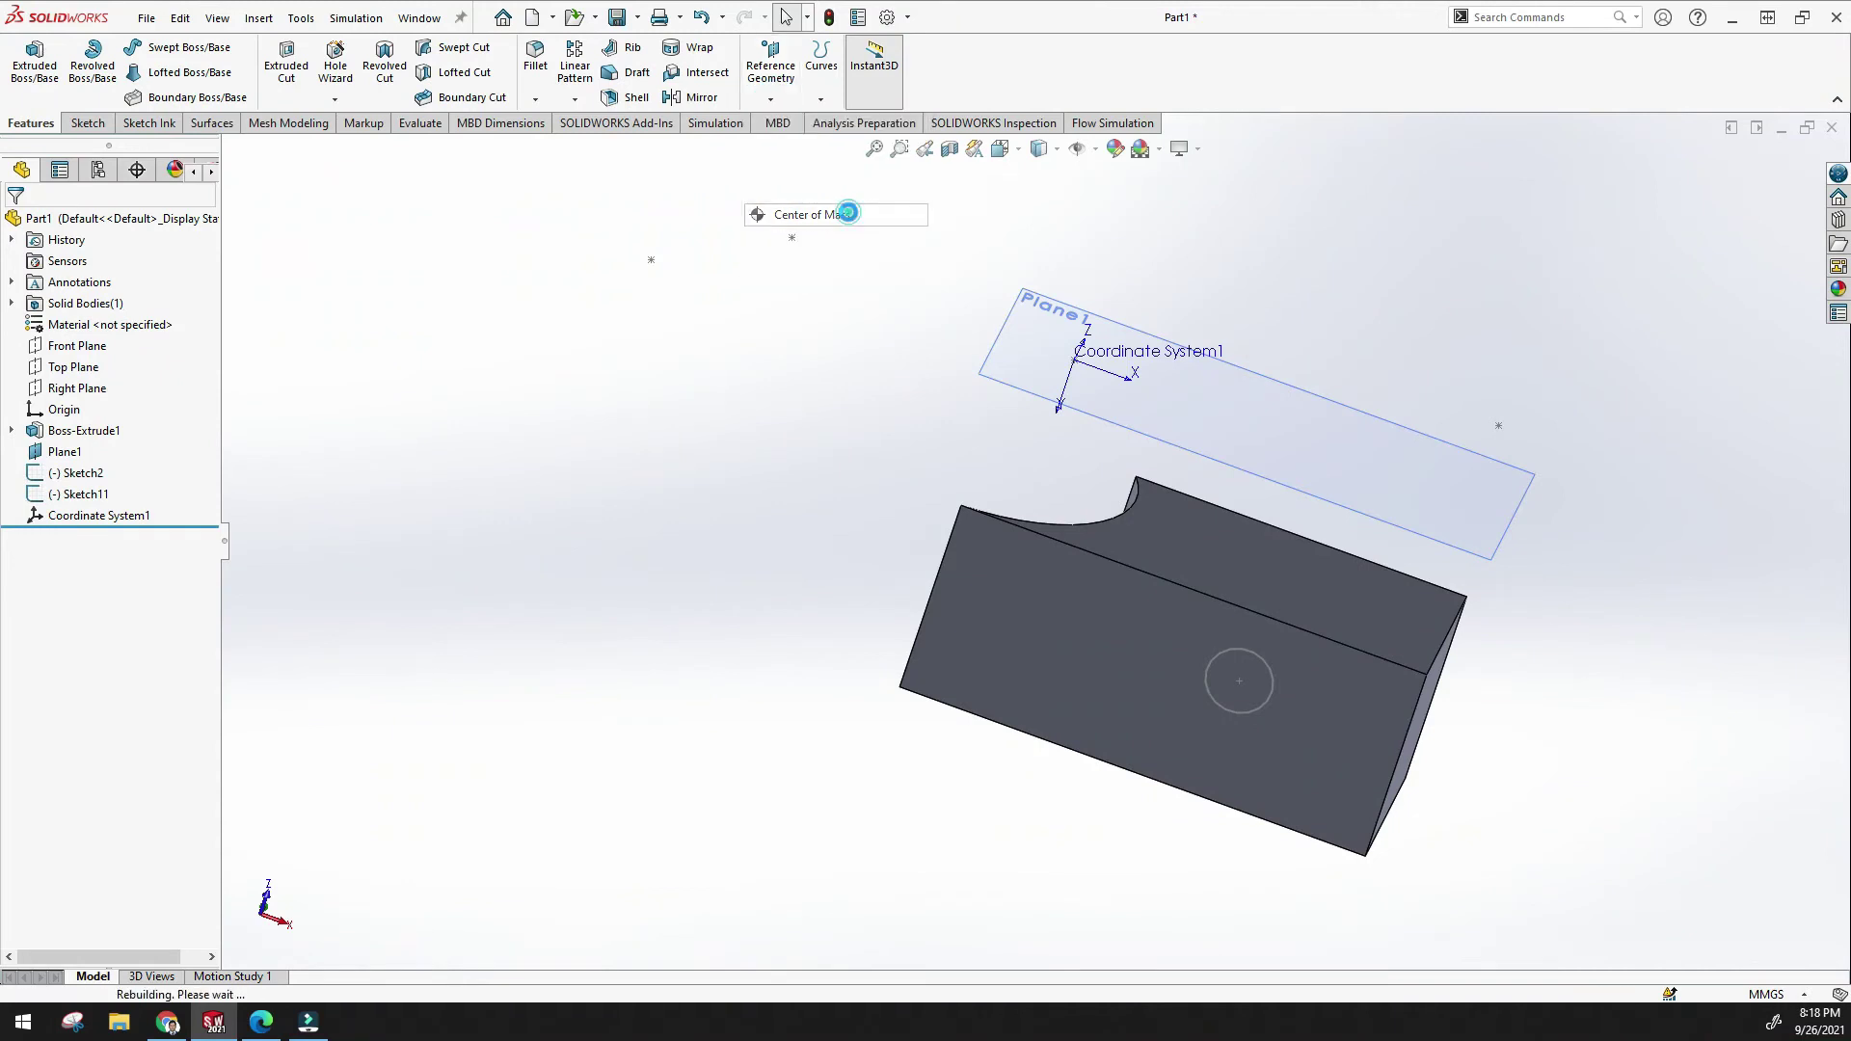
middle_drag(1057, 620, 1251, 620)
scroll(1347, 587, down, 5)
scroll(1183, 510, up, 1)
scroll(1184, 510, down, 6)
scroll(1027, 509, up, 5)
middle_drag(997, 511, 915, 617)
click(93, 430)
click(533, 434)
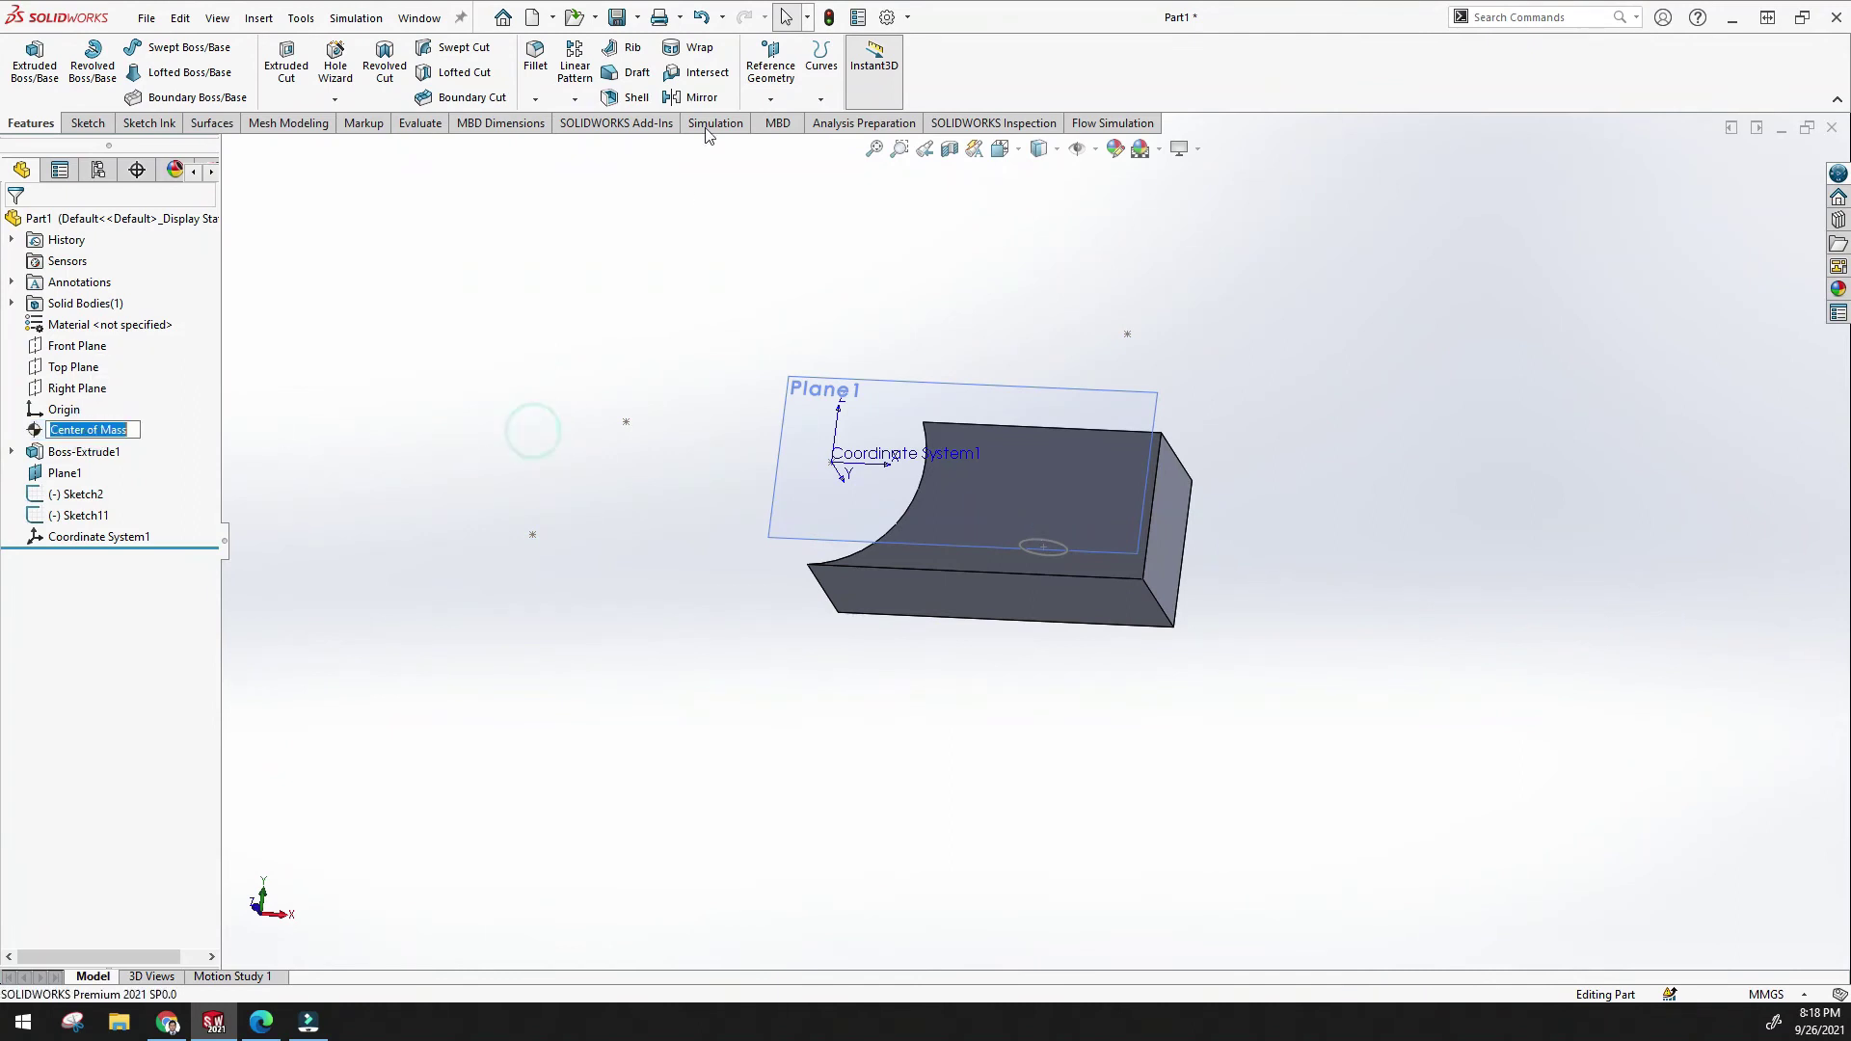
Create a Bounding Box around the block with the Best Fit option and the preview shown.
click(771, 102)
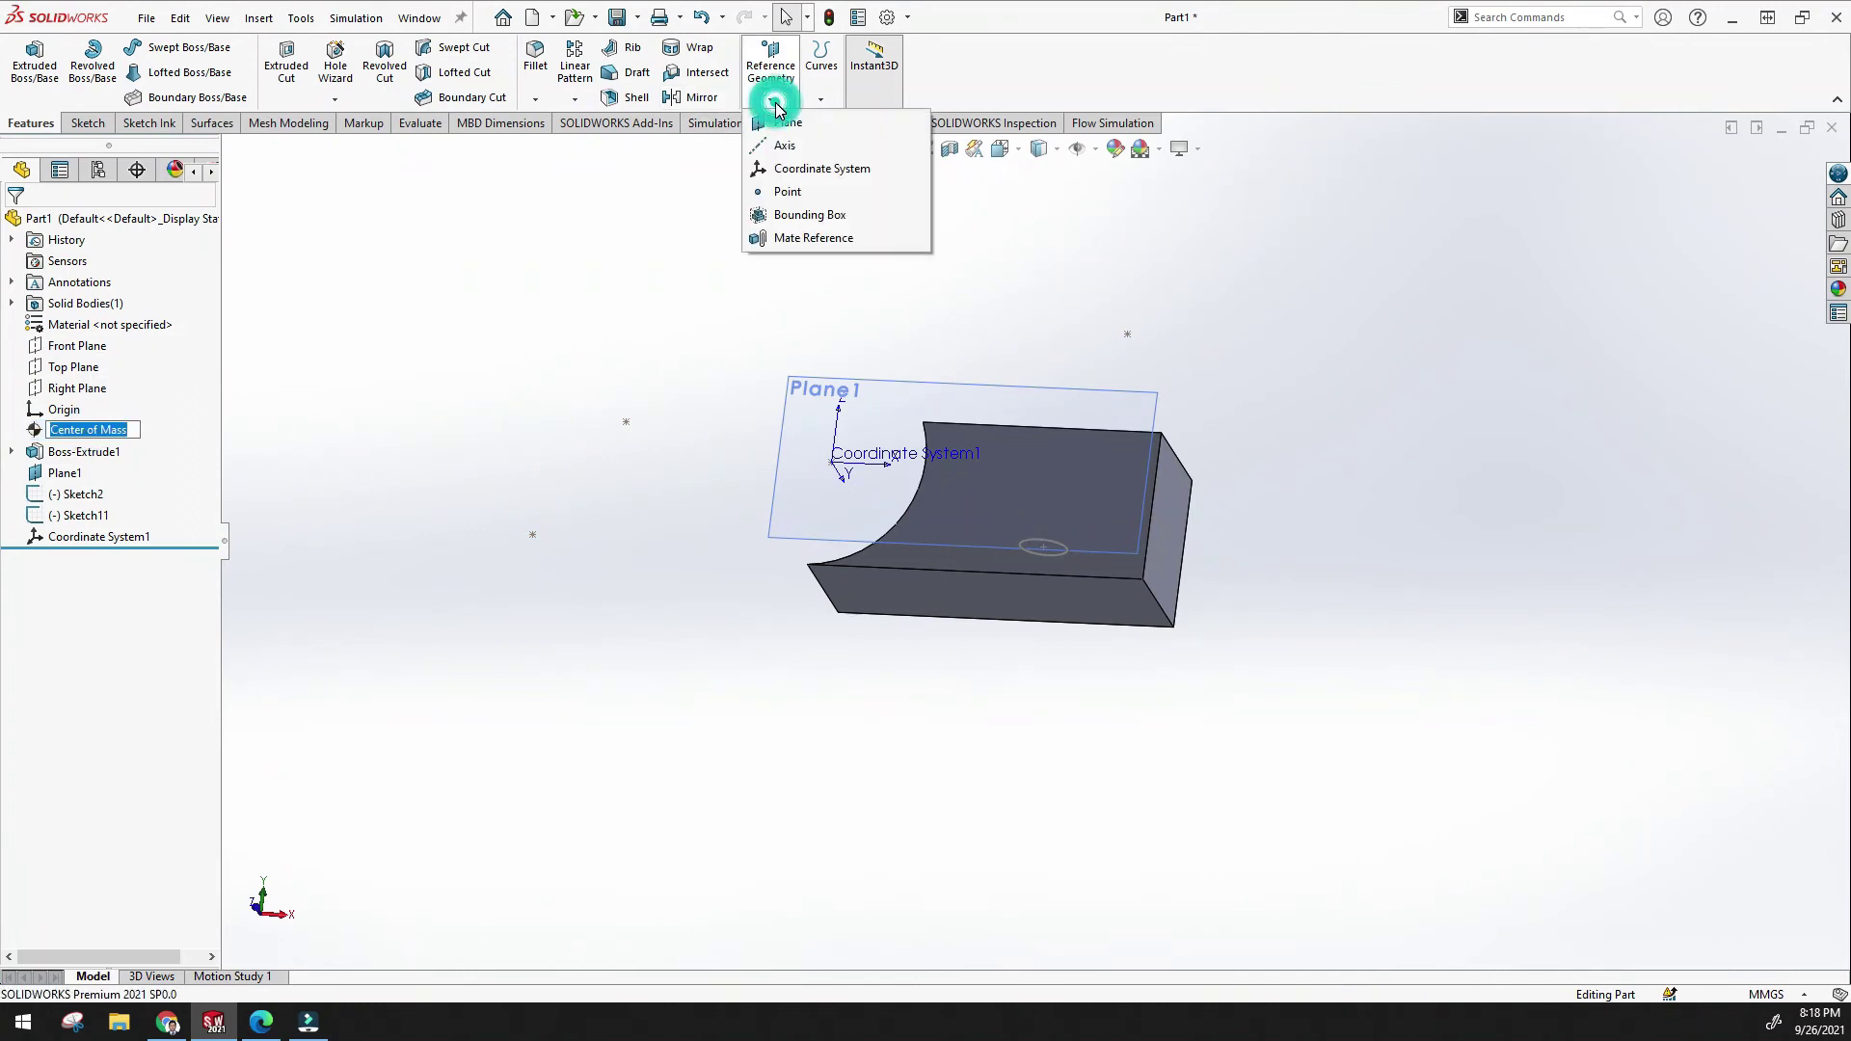
click(847, 221)
middle_drag(716, 329, 1089, 567)
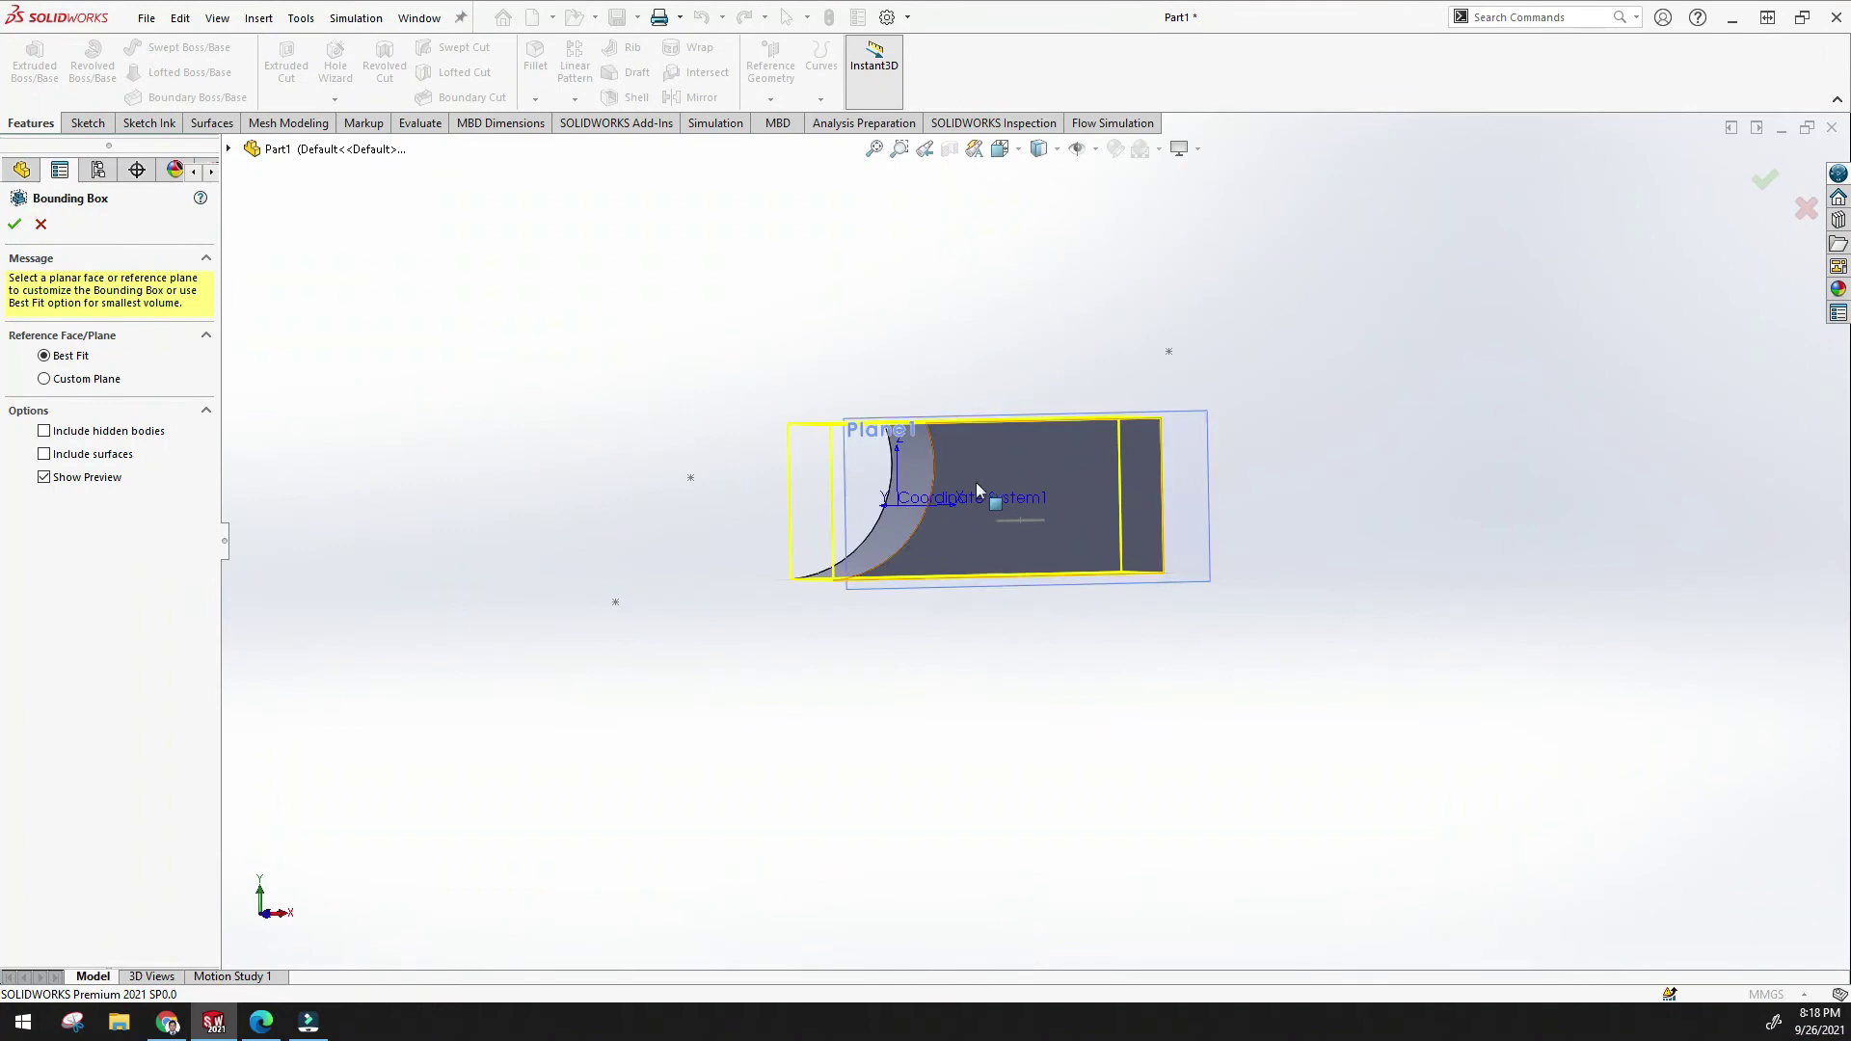
scroll(940, 509, up, 1)
middle_drag(940, 511, 900, 521)
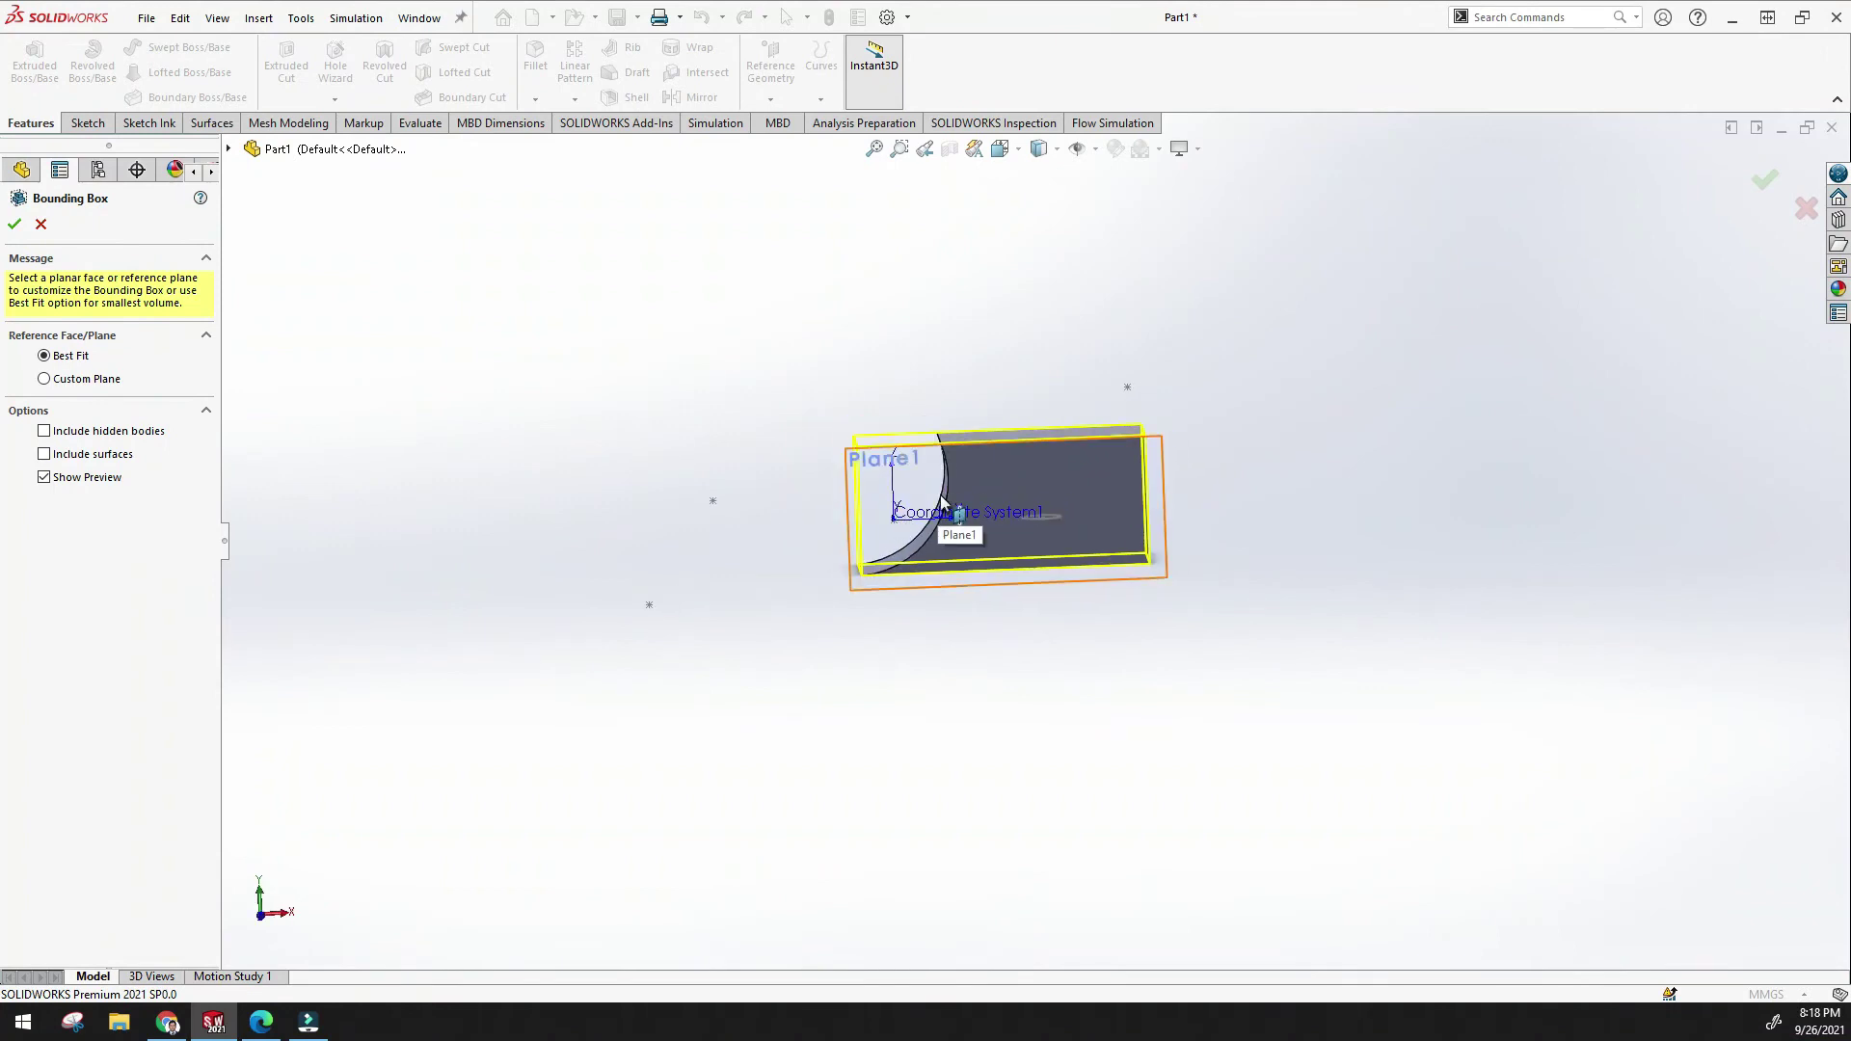
scroll(943, 515, down, 4)
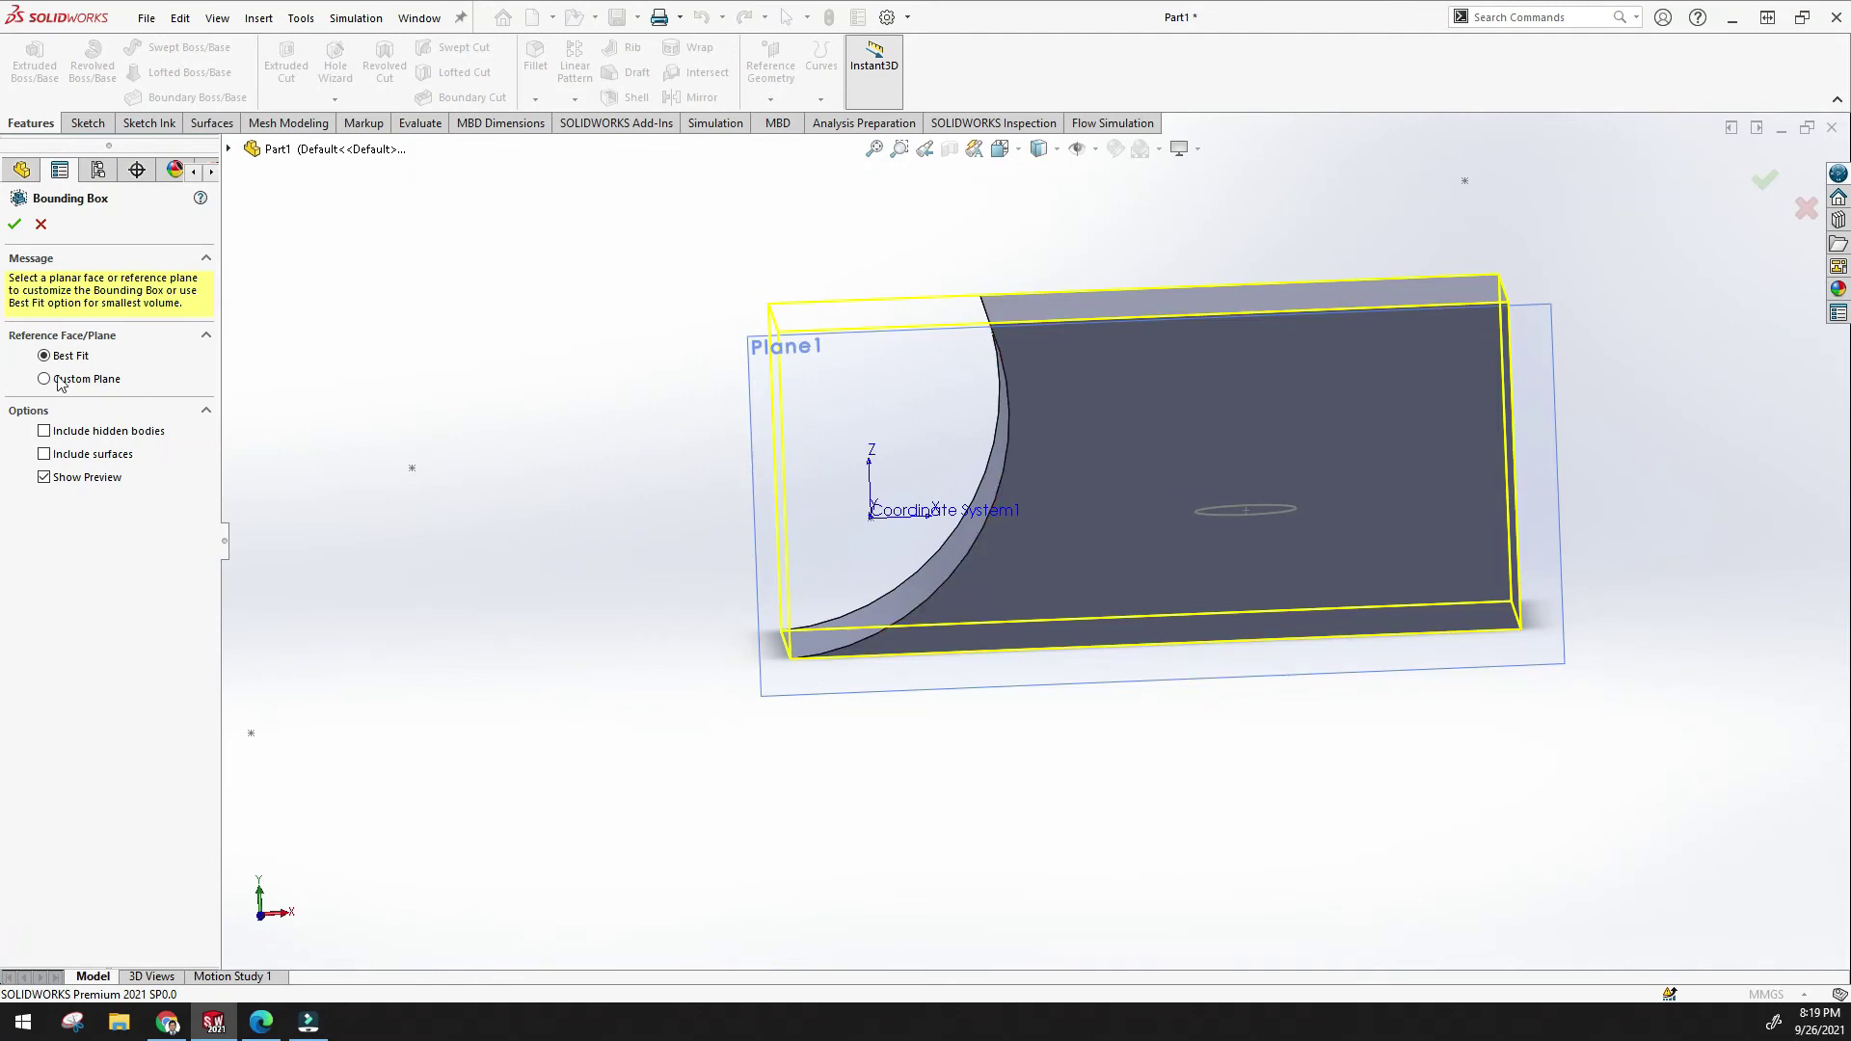
click(1097, 504)
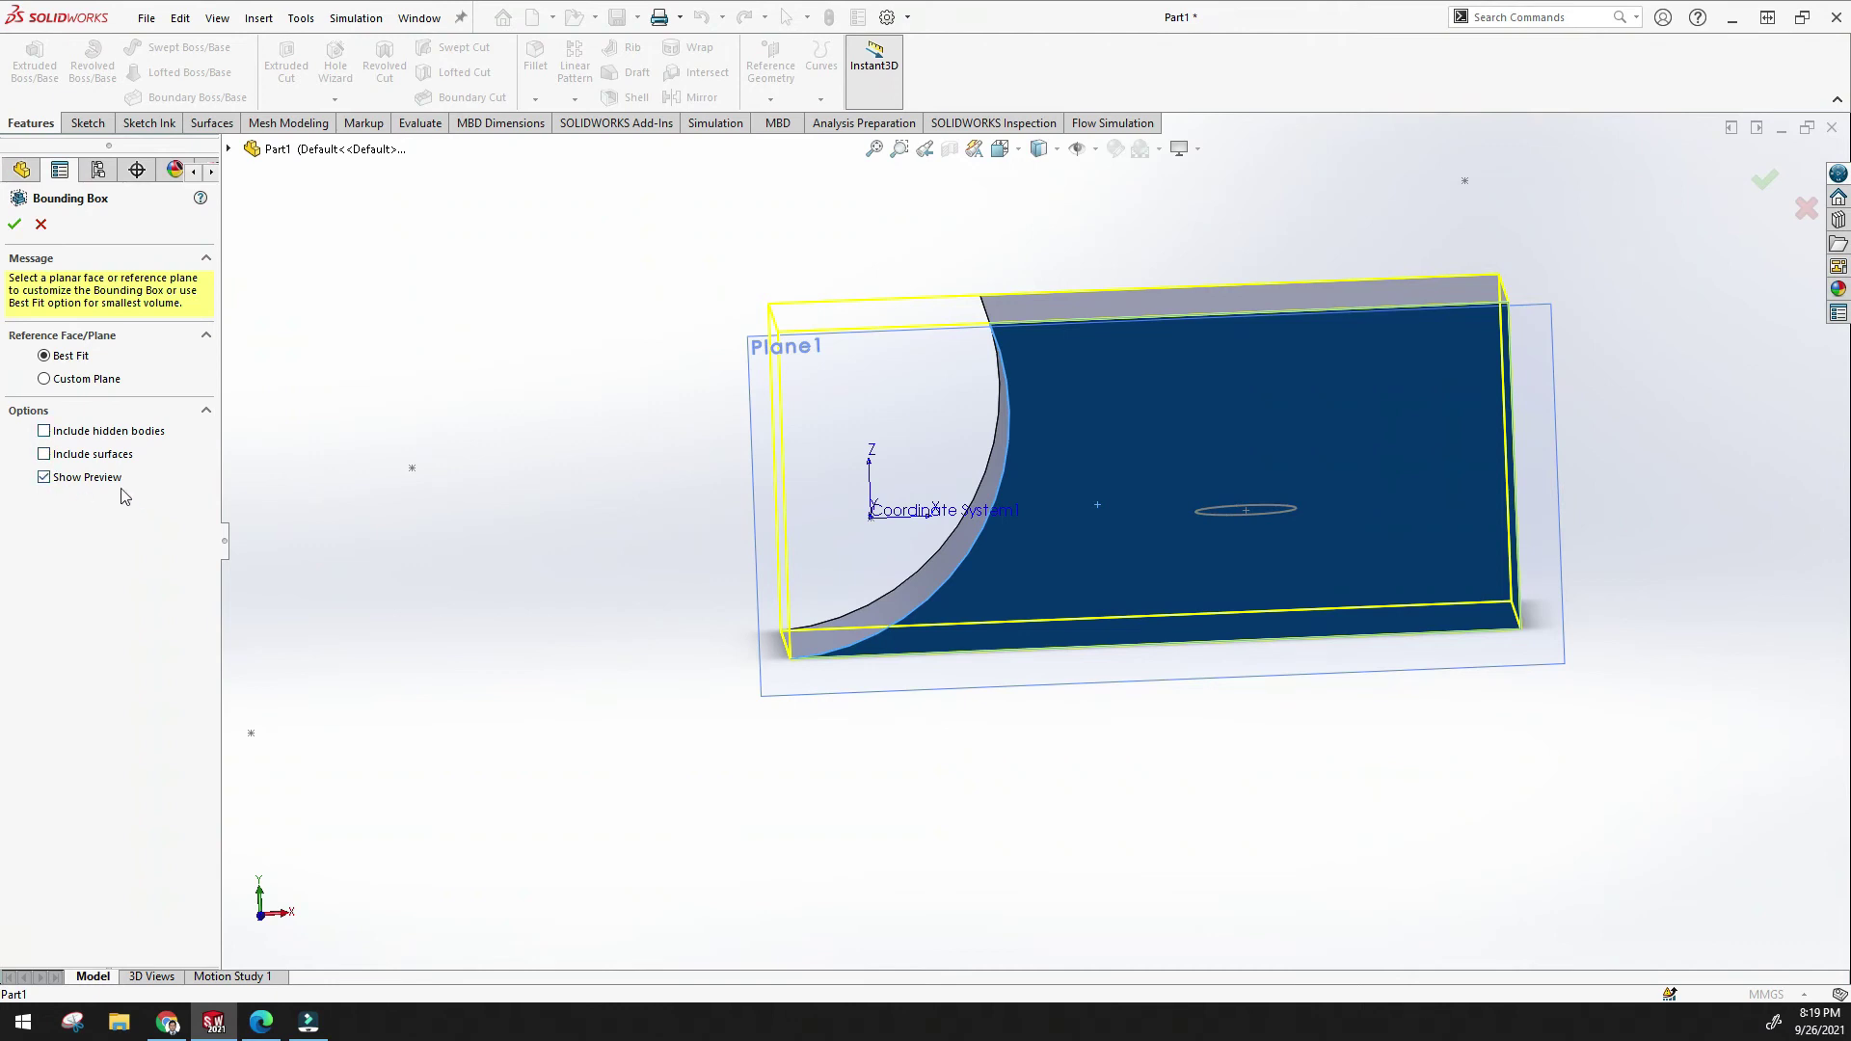
click(14, 224)
Examine how the bounding box encloses the block, especially around the concave end.
middle_drag(534, 441, 579, 521)
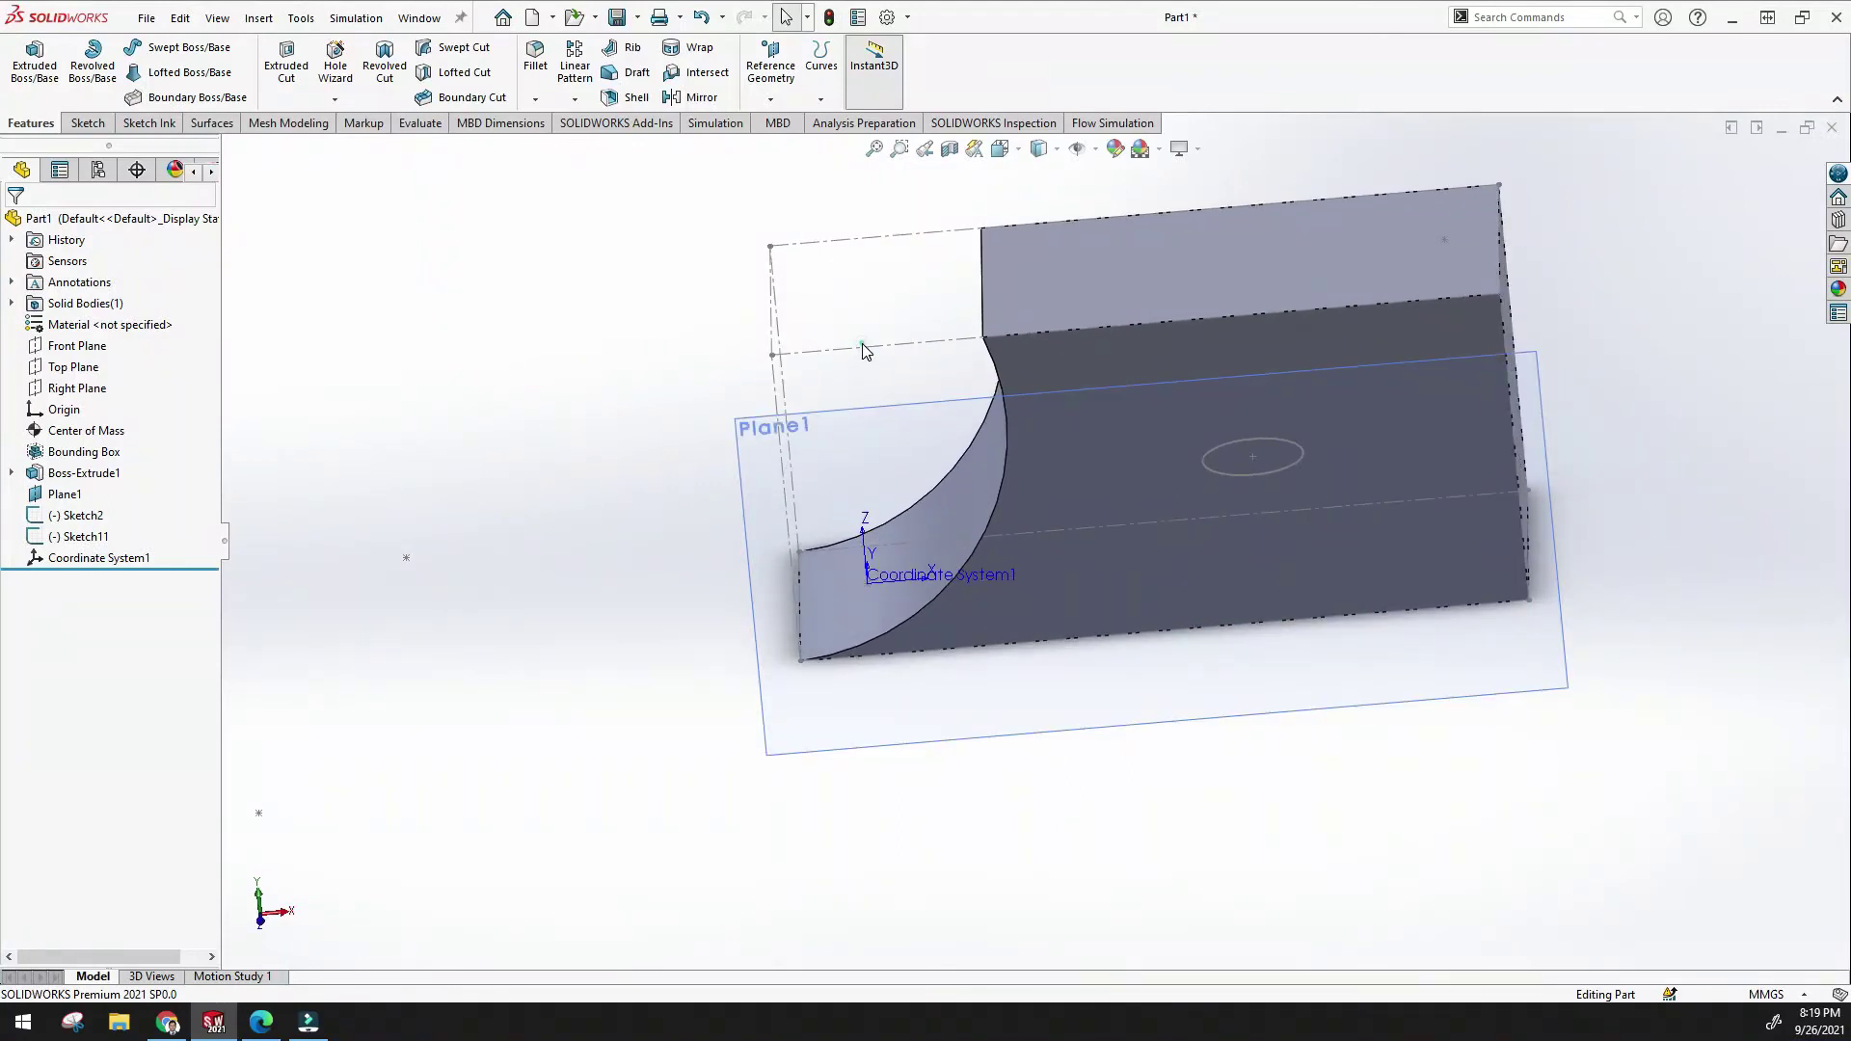
middle_drag(772, 343, 1252, 608)
scroll(1245, 593, down, 3)
scroll(1246, 593, up, 3)
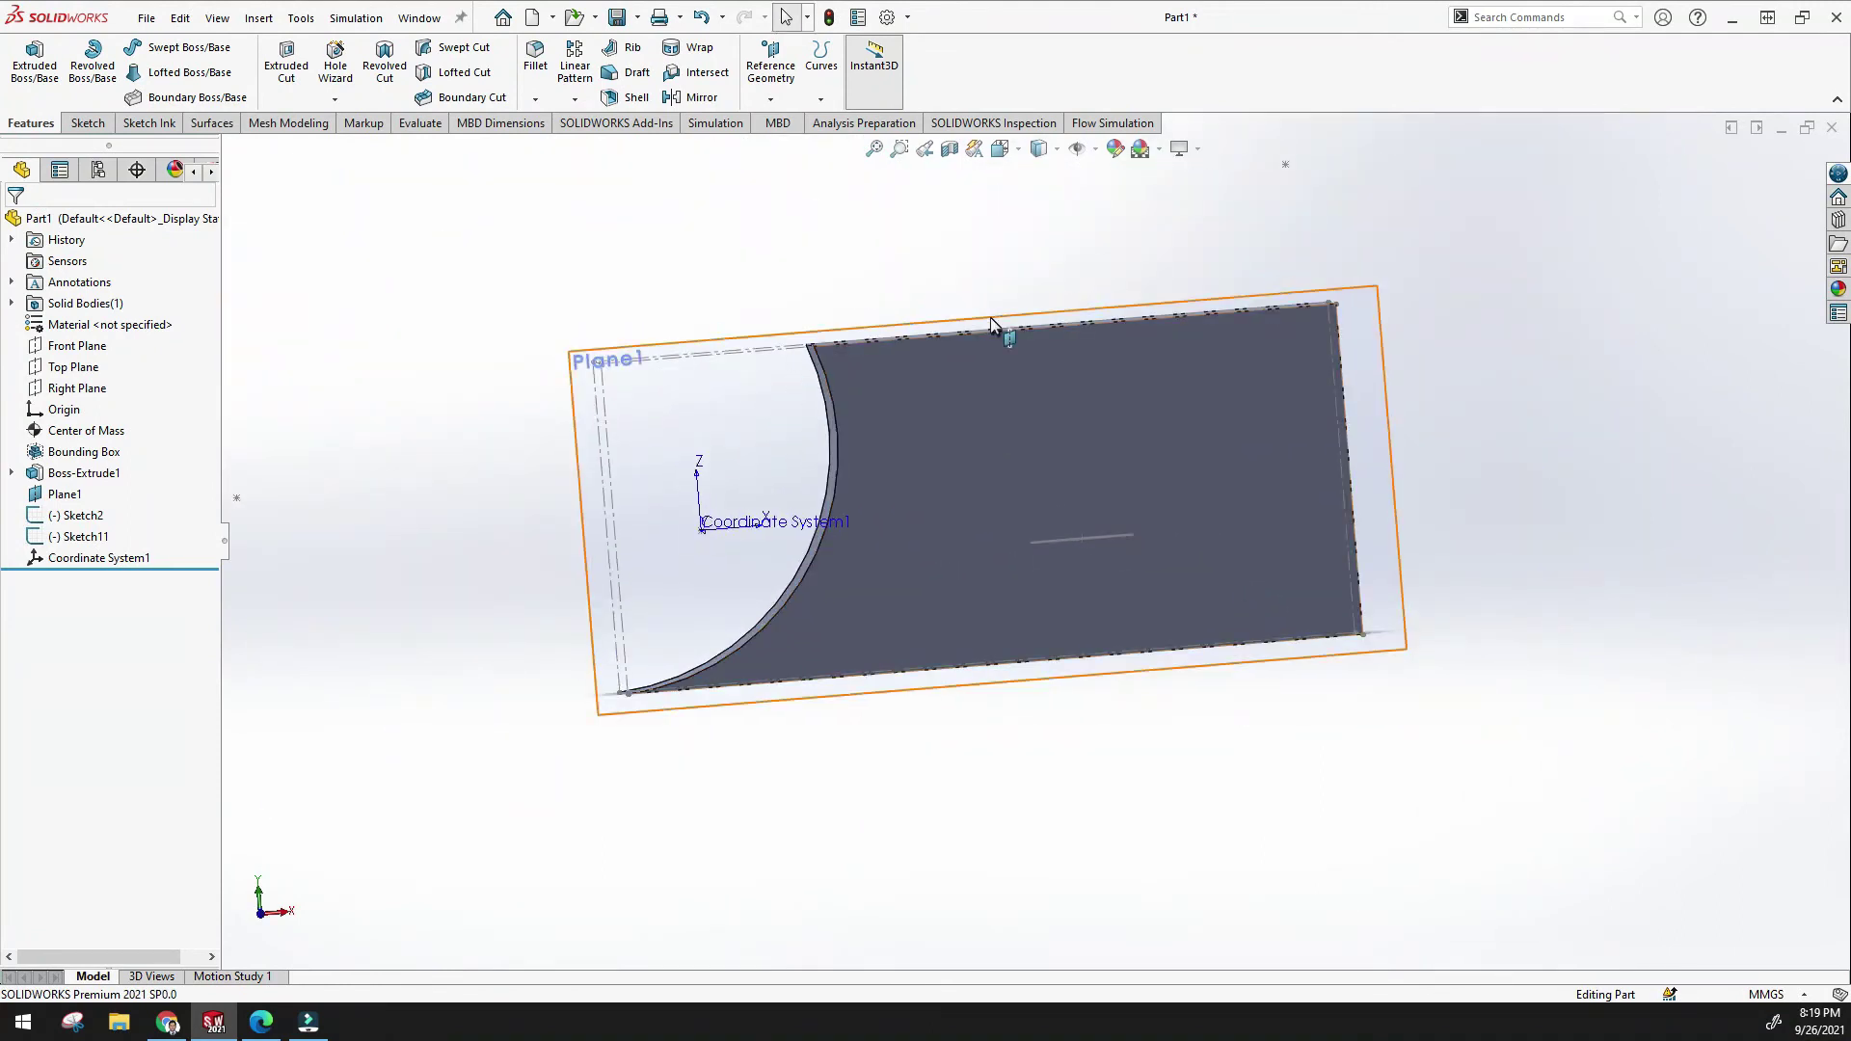
scroll(641, 419, down, 1)
middle_drag(812, 435, 815, 469)
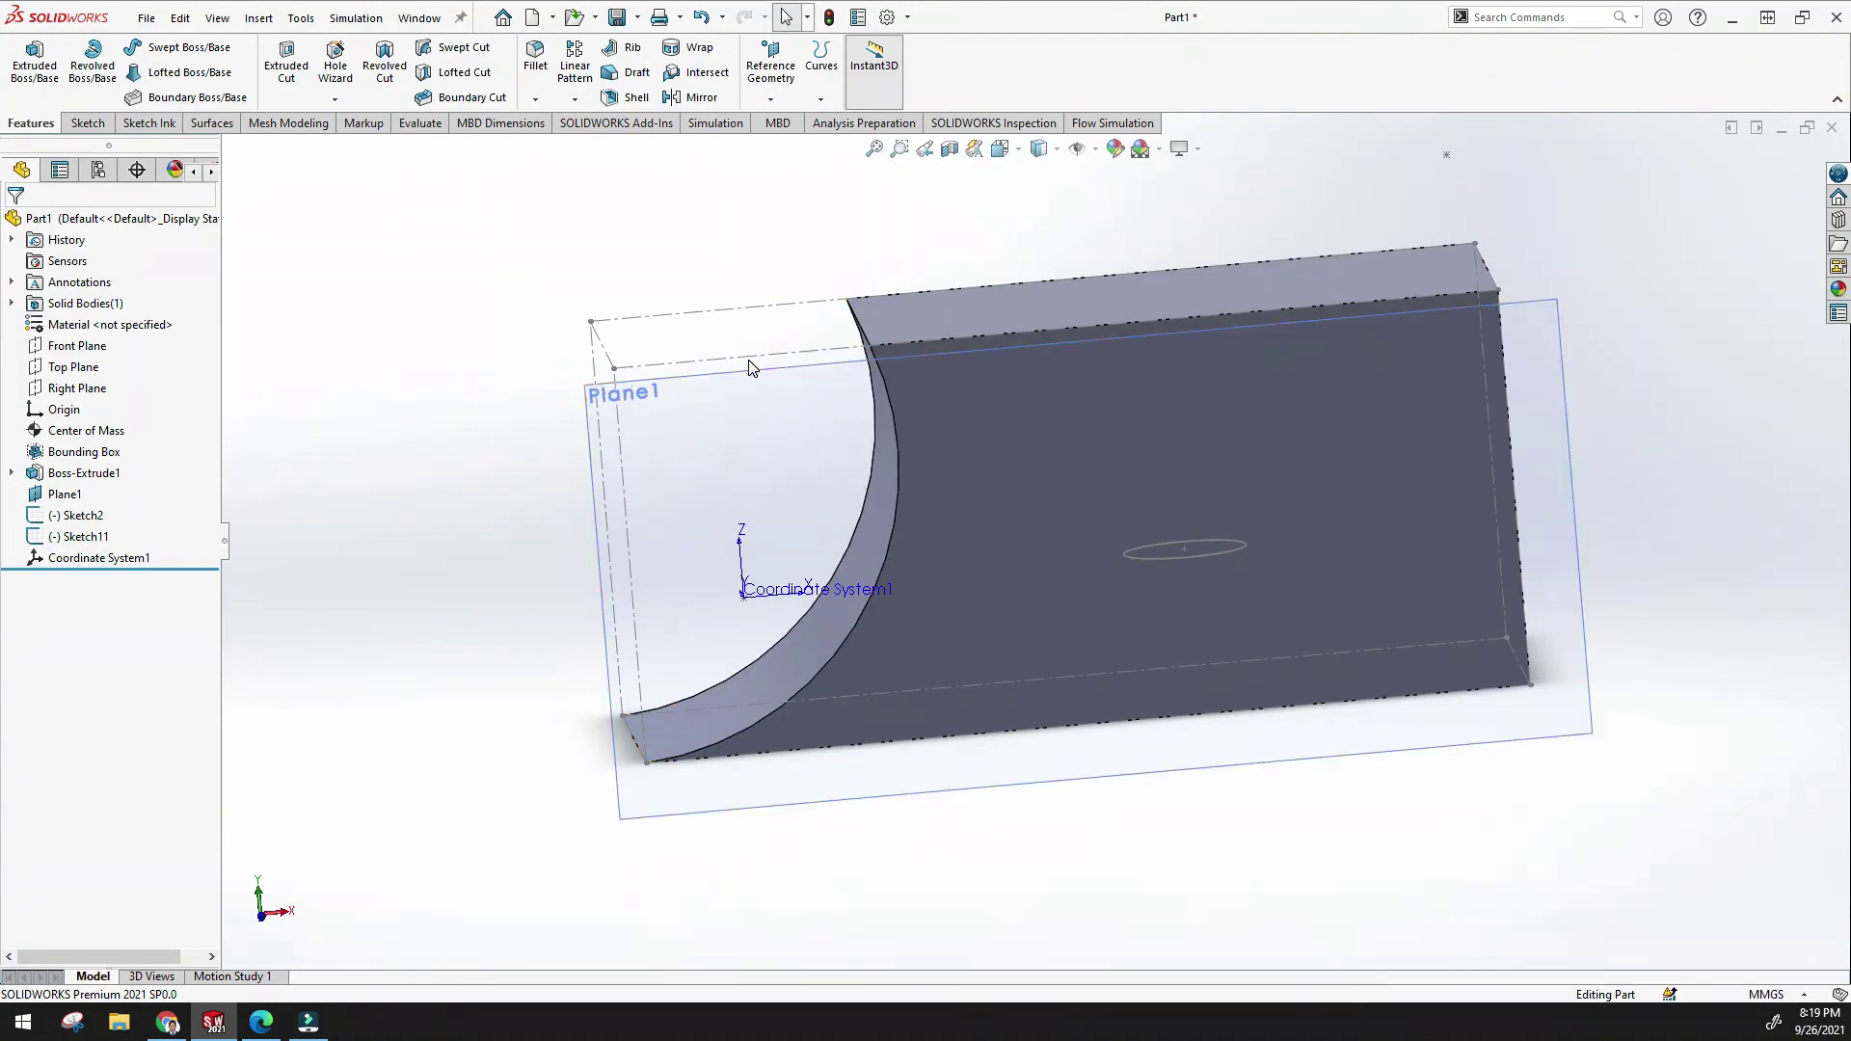
middle_drag(1222, 484, 802, 557)
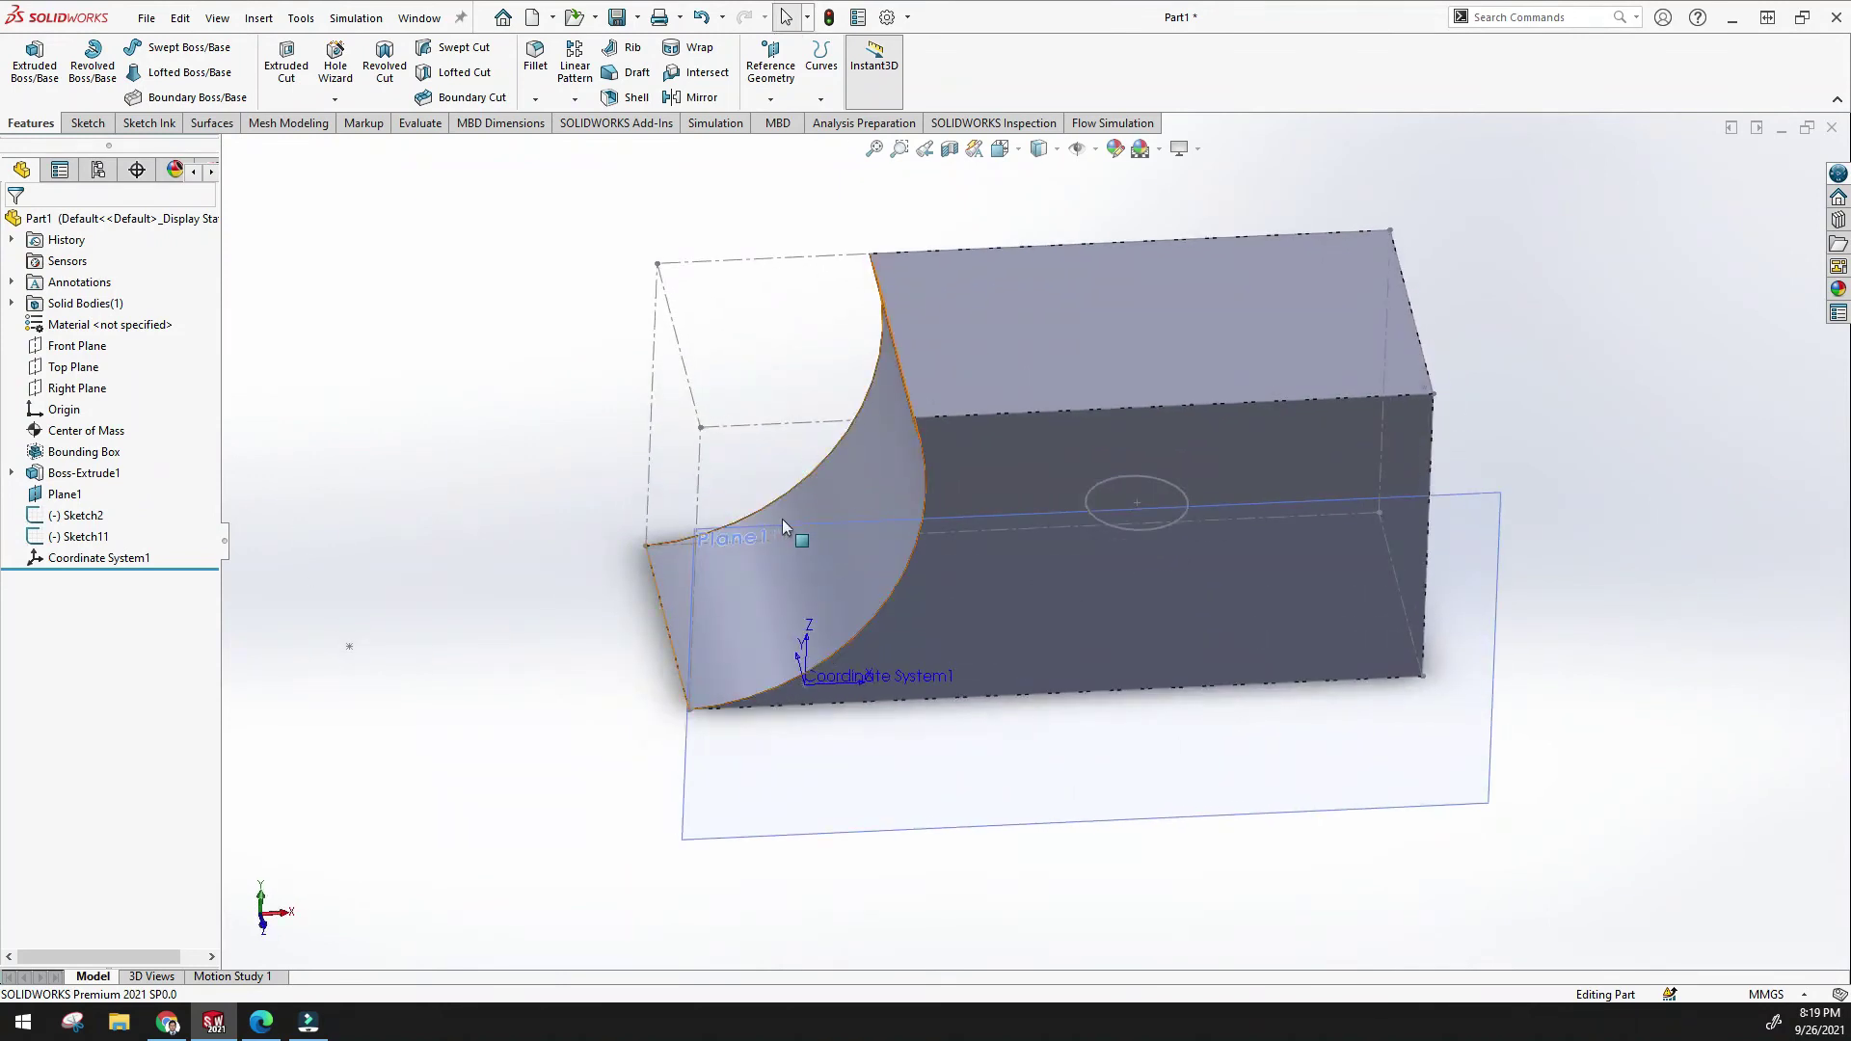
middle_drag(797, 649, 772, 393)
middle_drag(873, 154, 783, 482)
scroll(980, 490, down, 3)
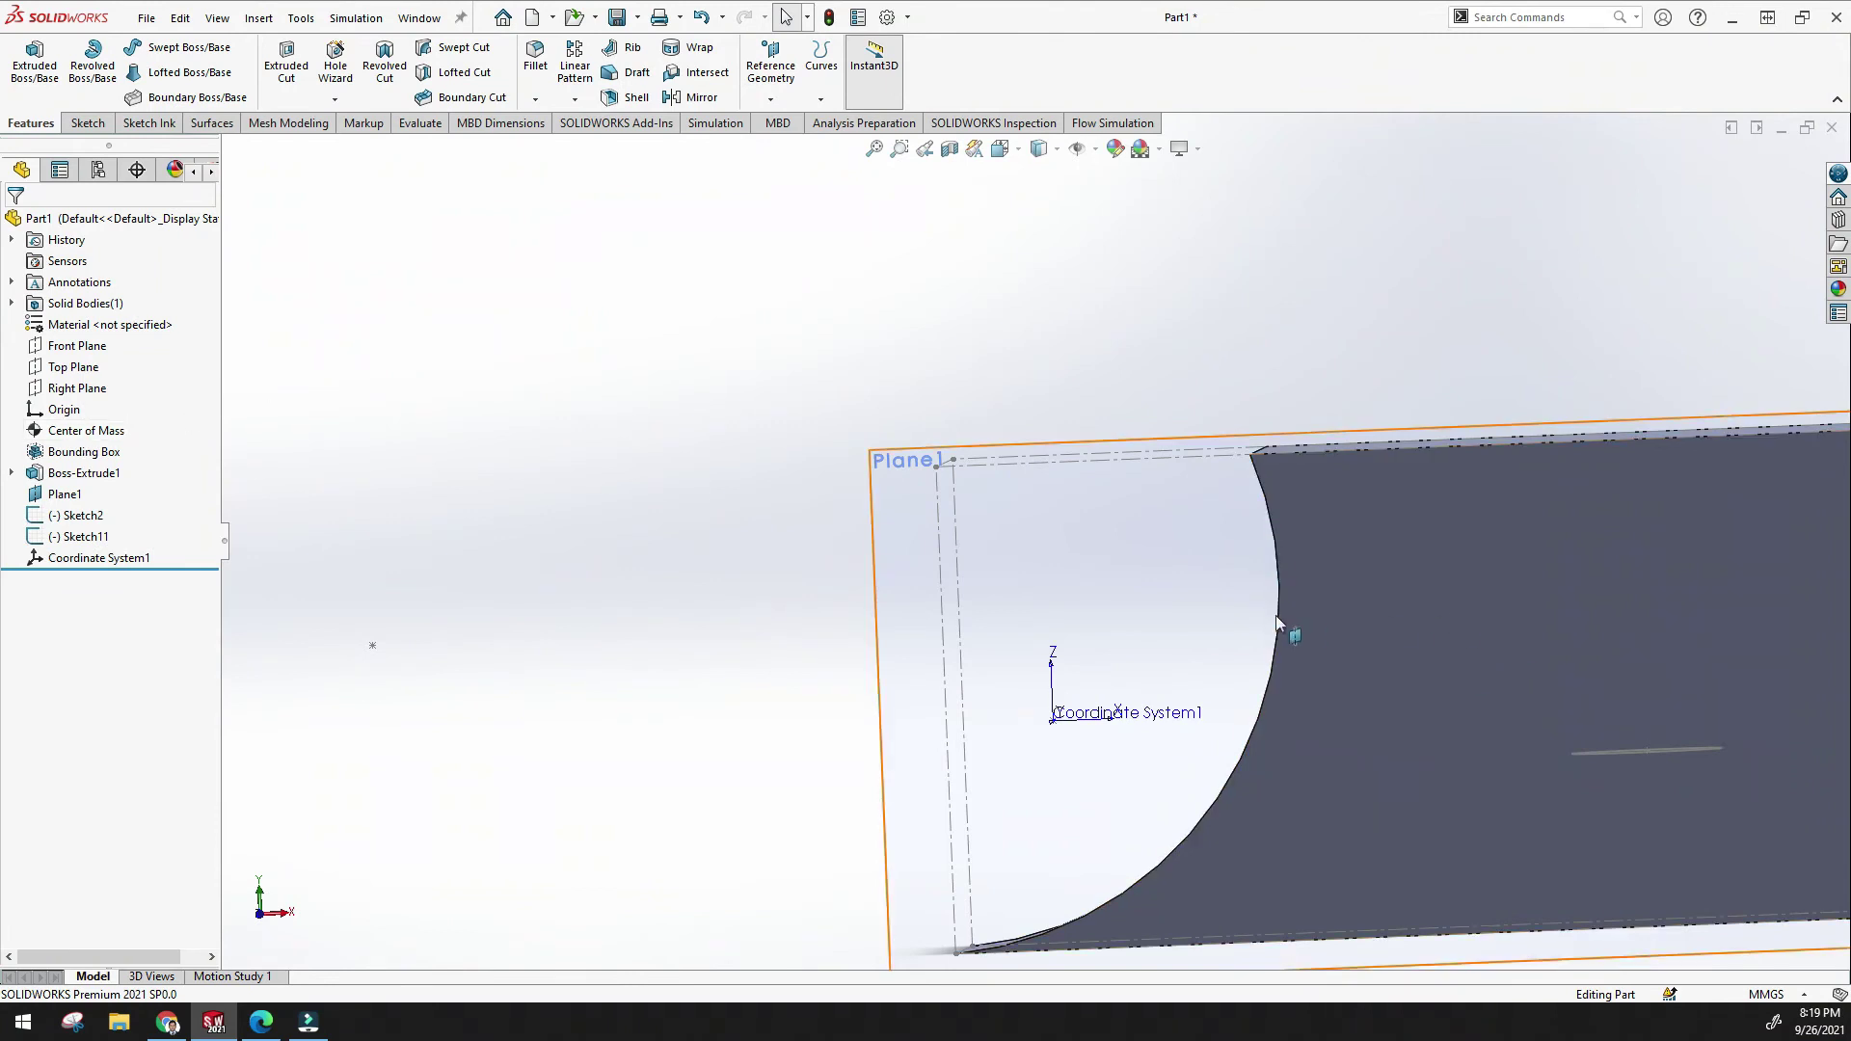
click(873, 147)
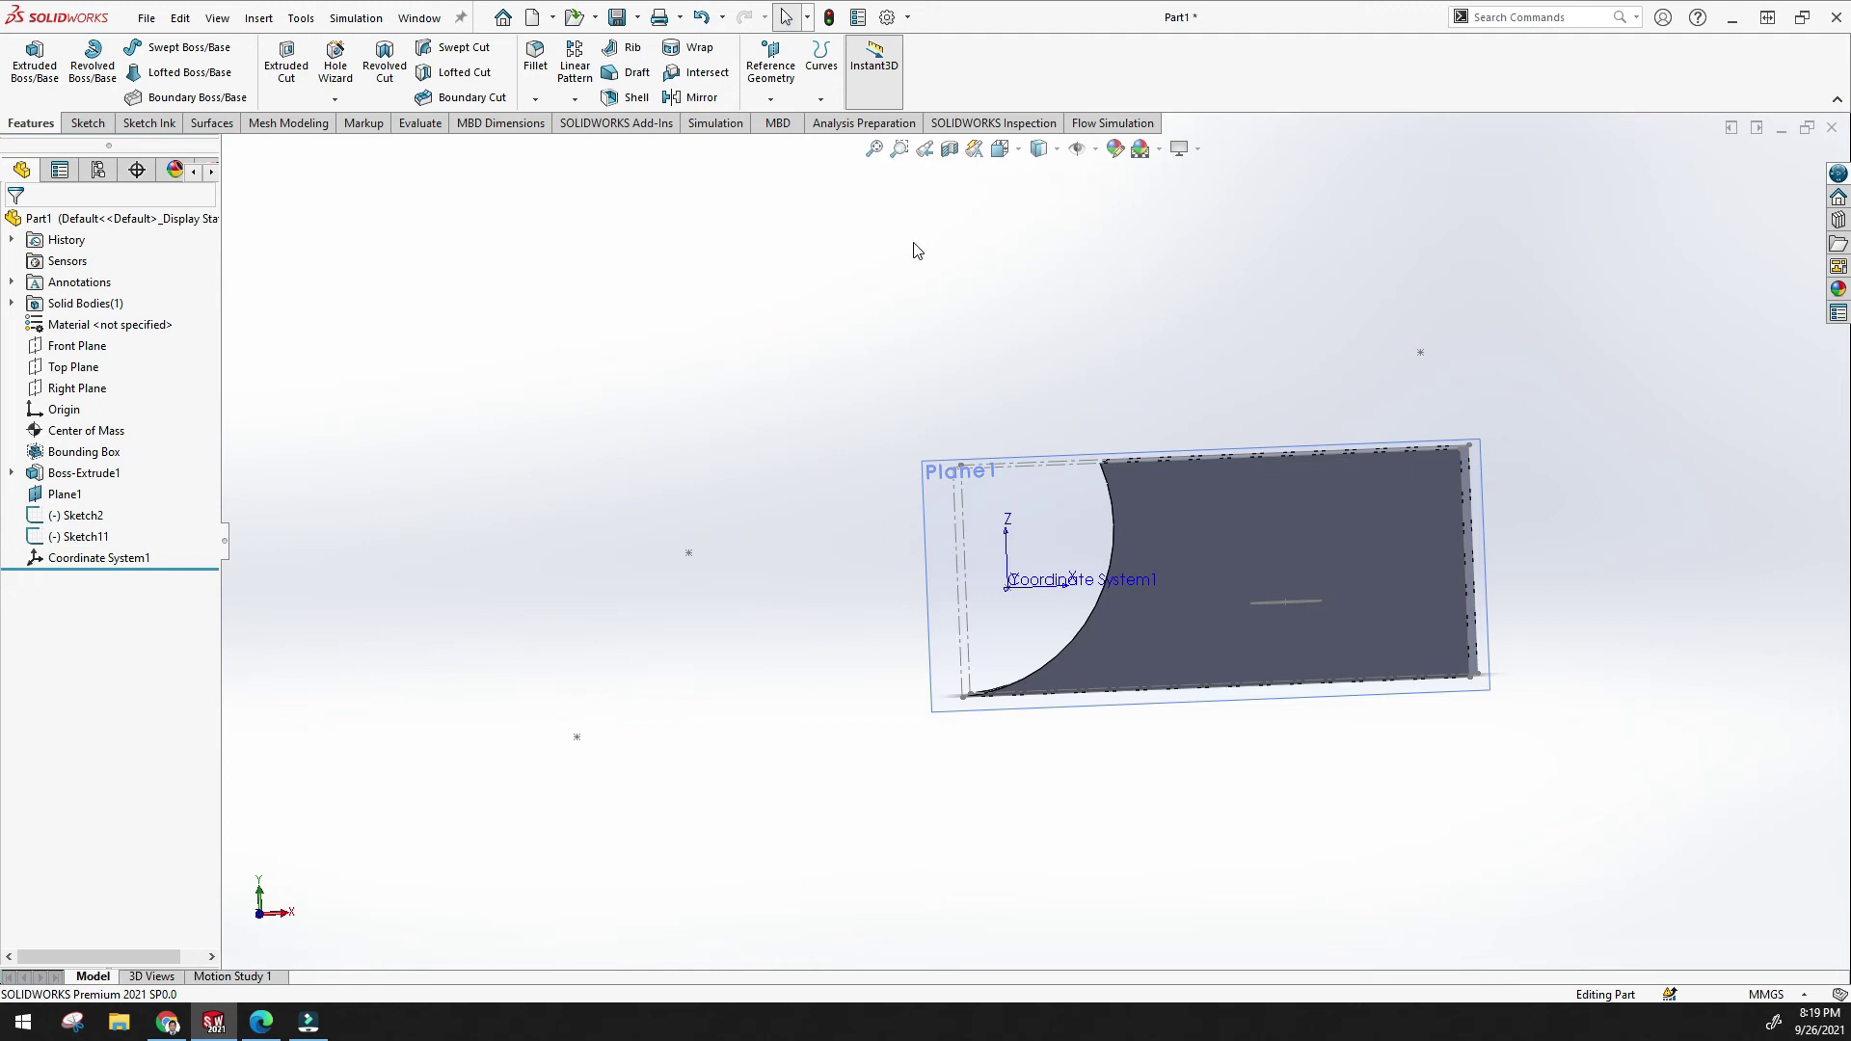
Start a Mate Reference and assign the block's face parallel to Plane1 as the primary reference entity.
click(768, 101)
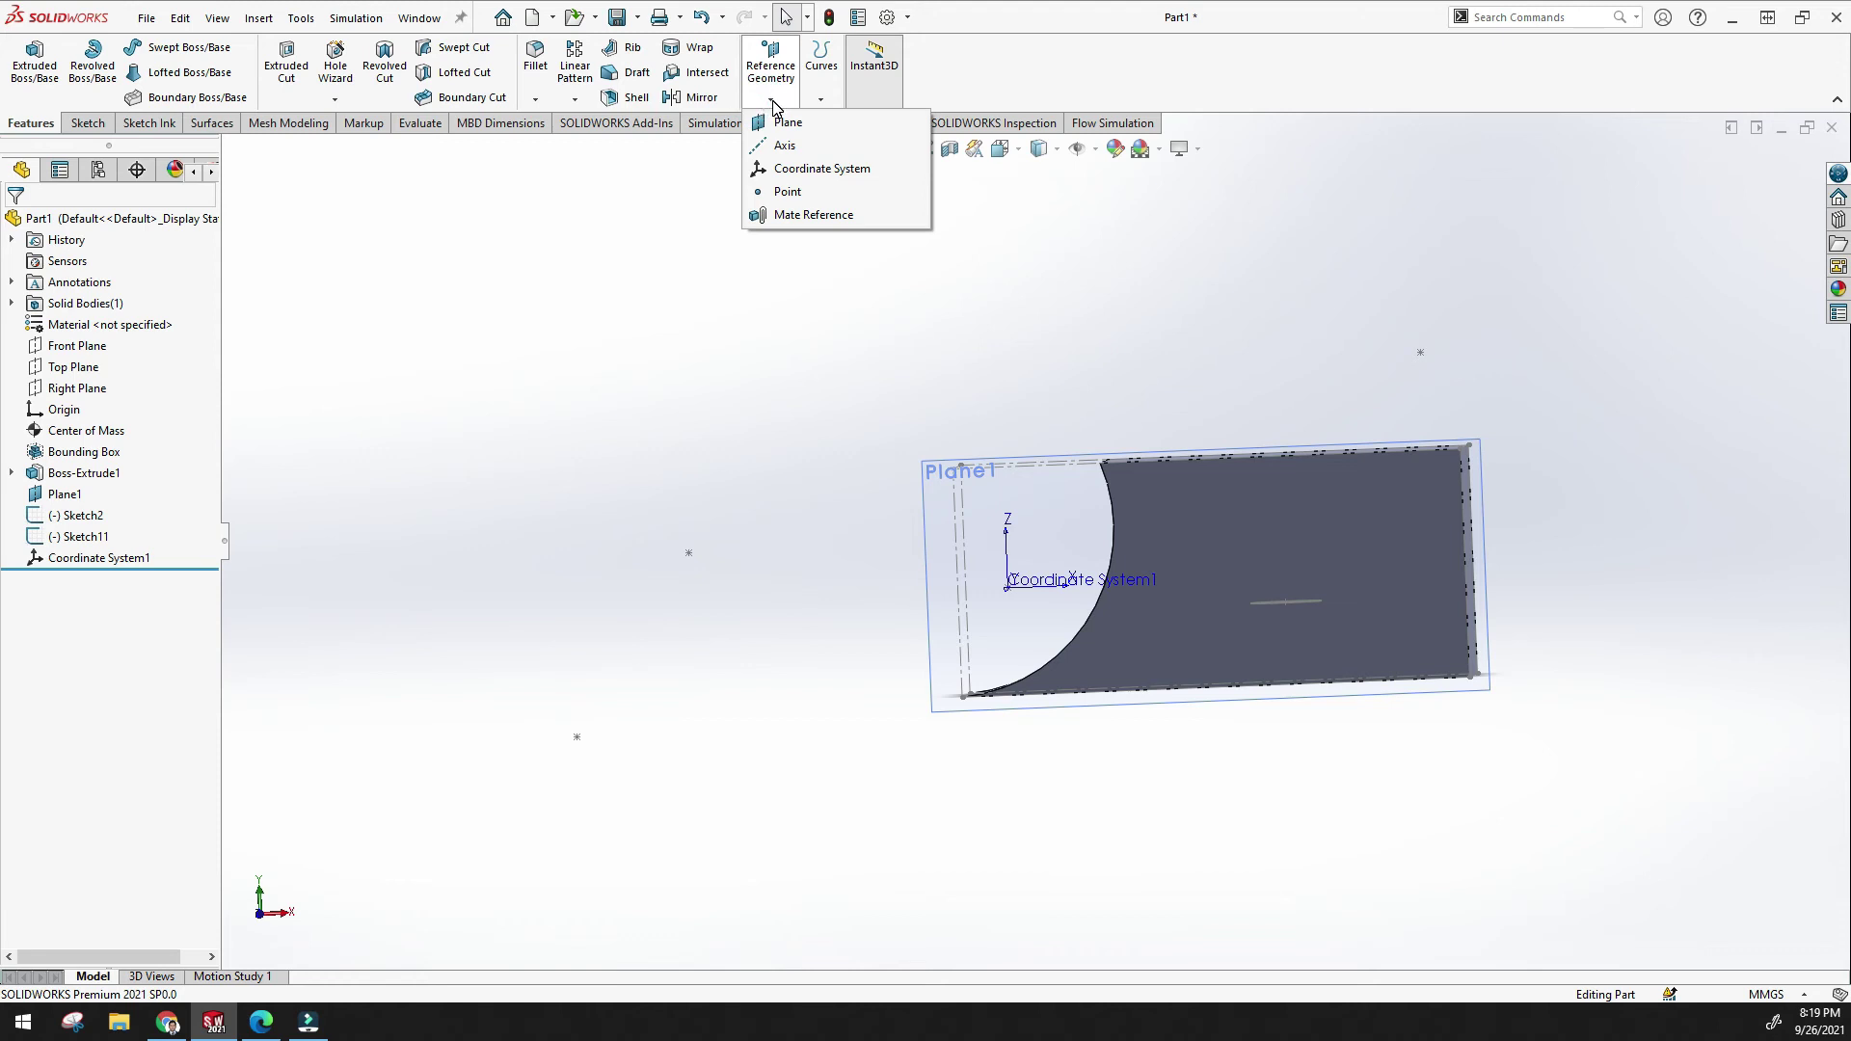
click(825, 219)
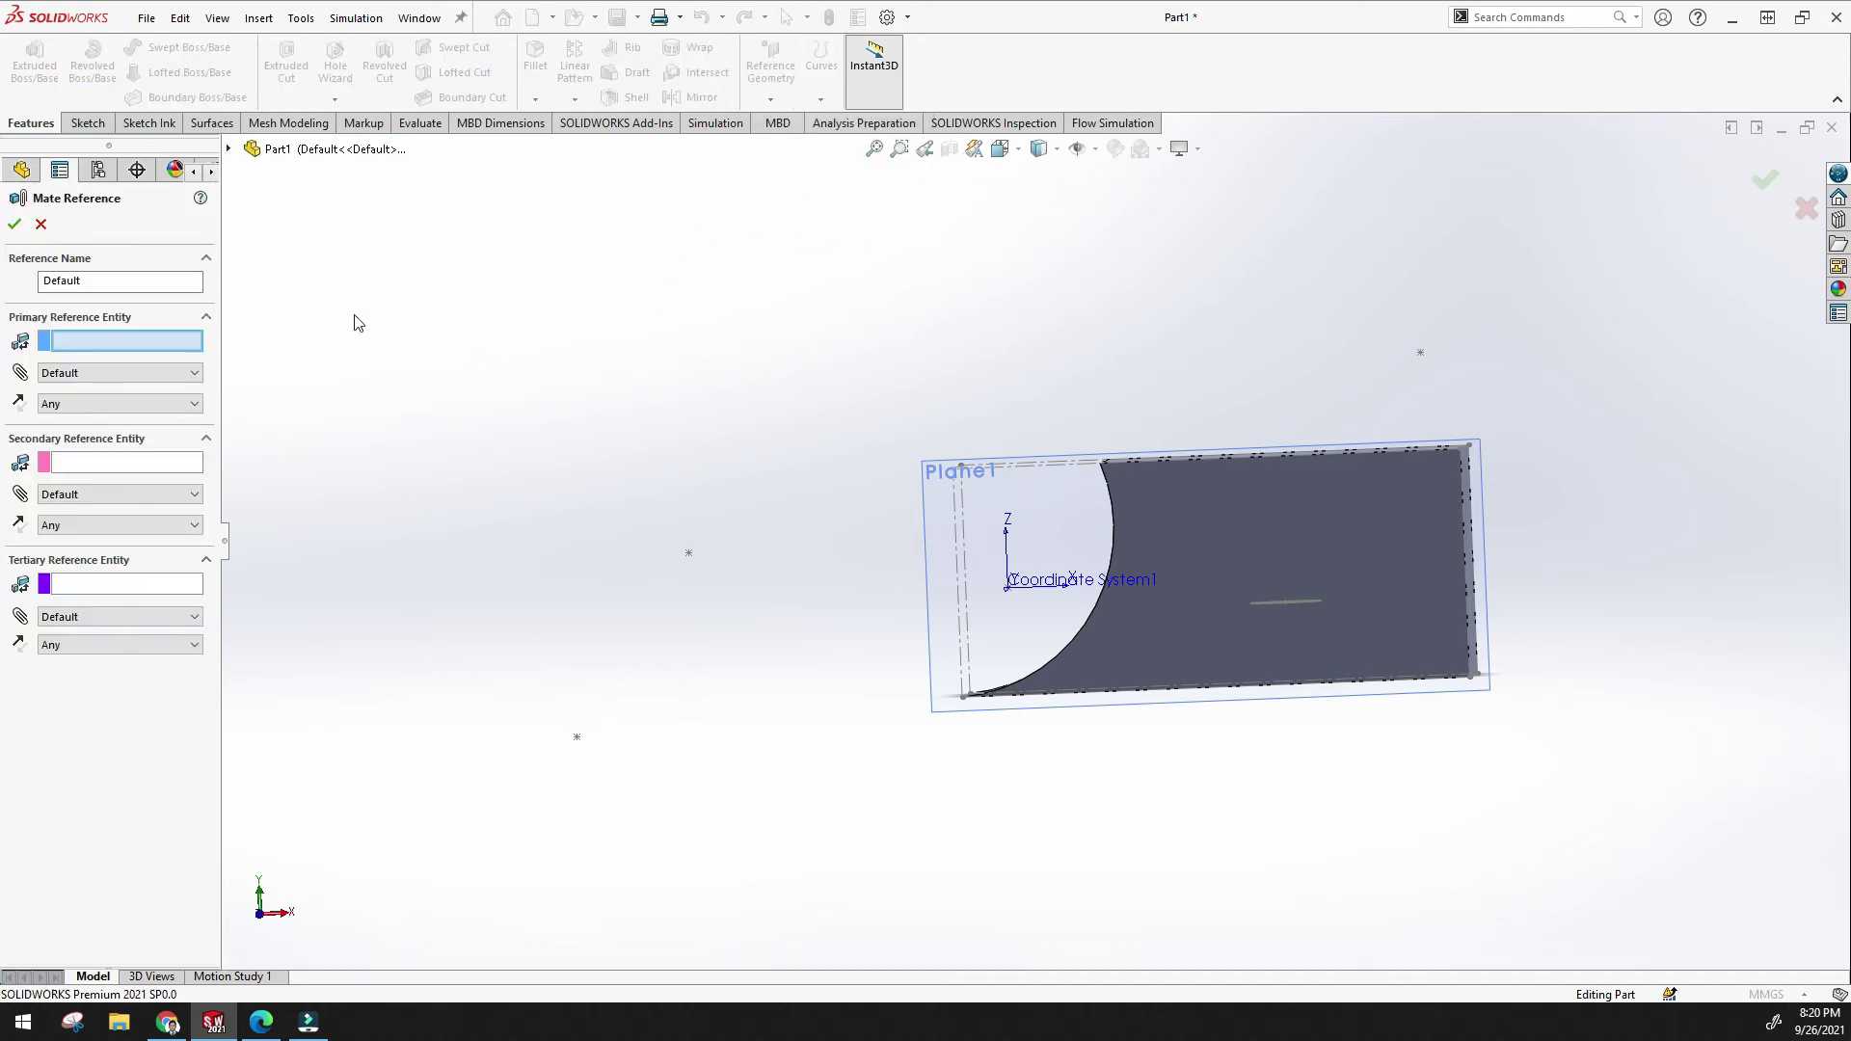
middle_drag(800, 436, 801, 452)
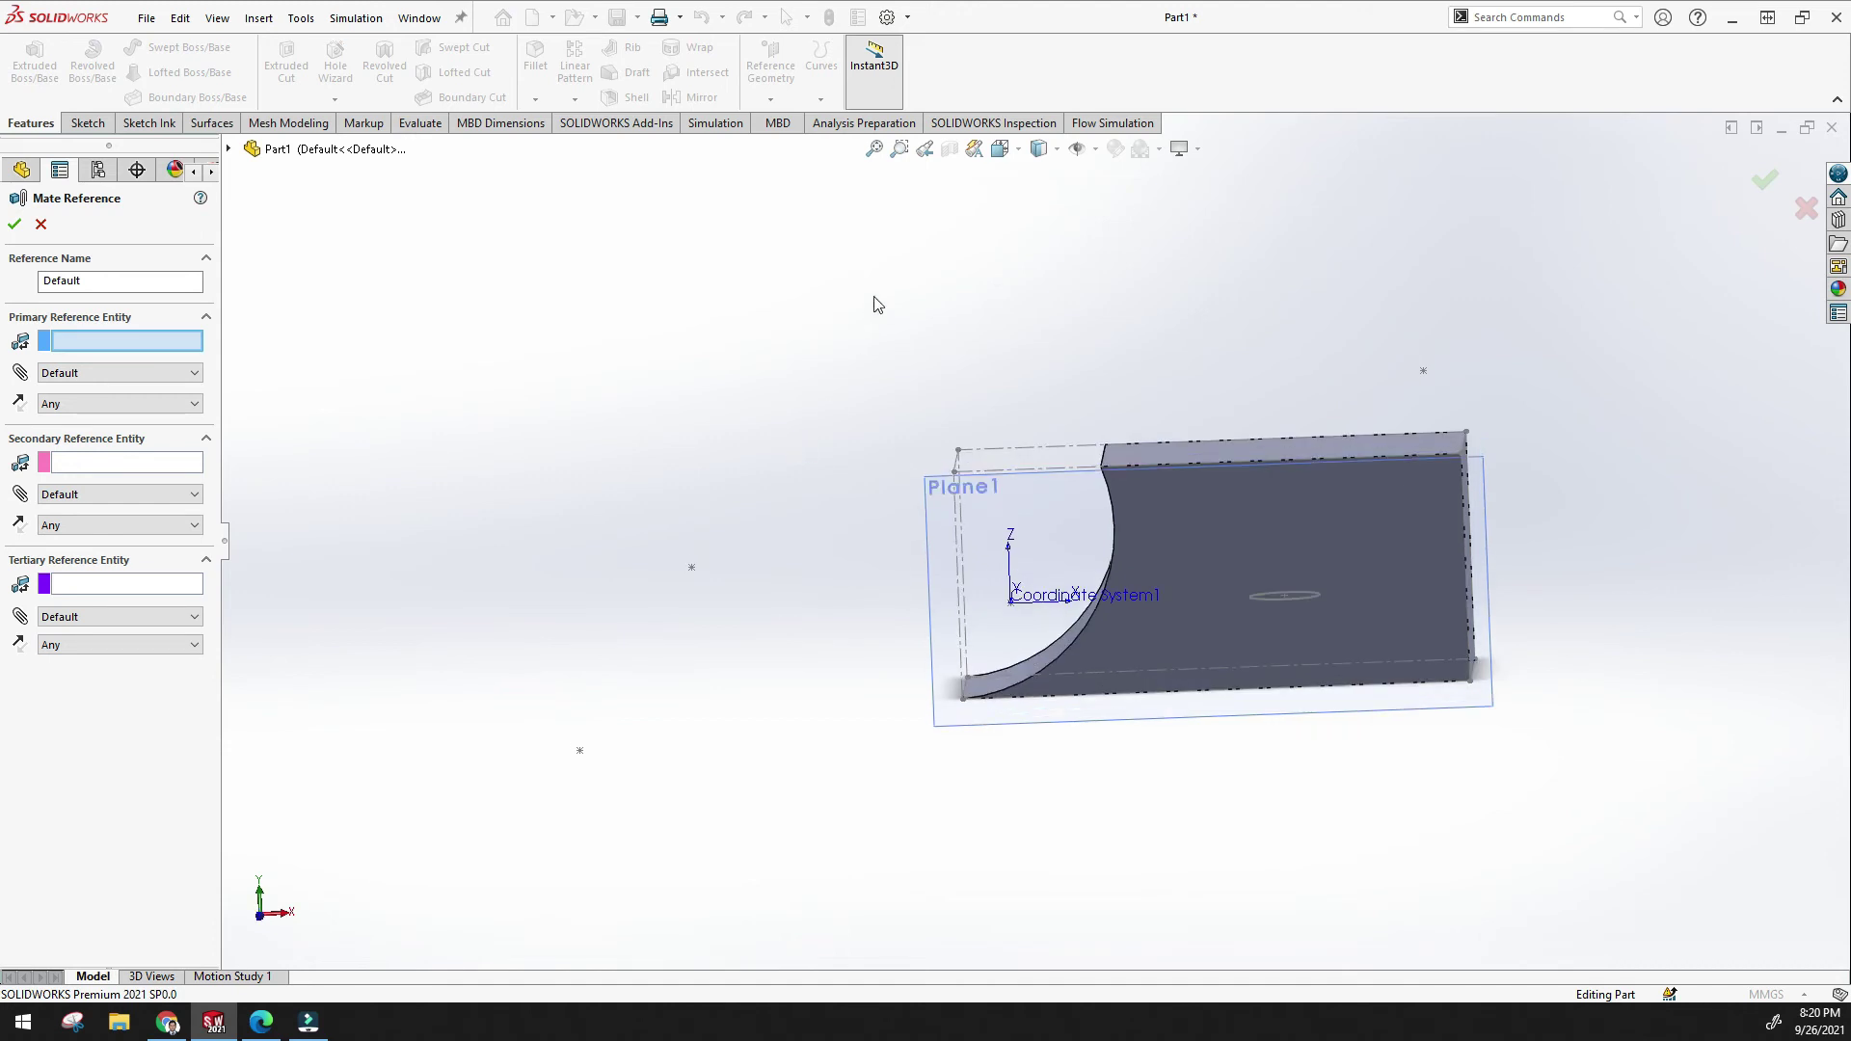
click(876, 142)
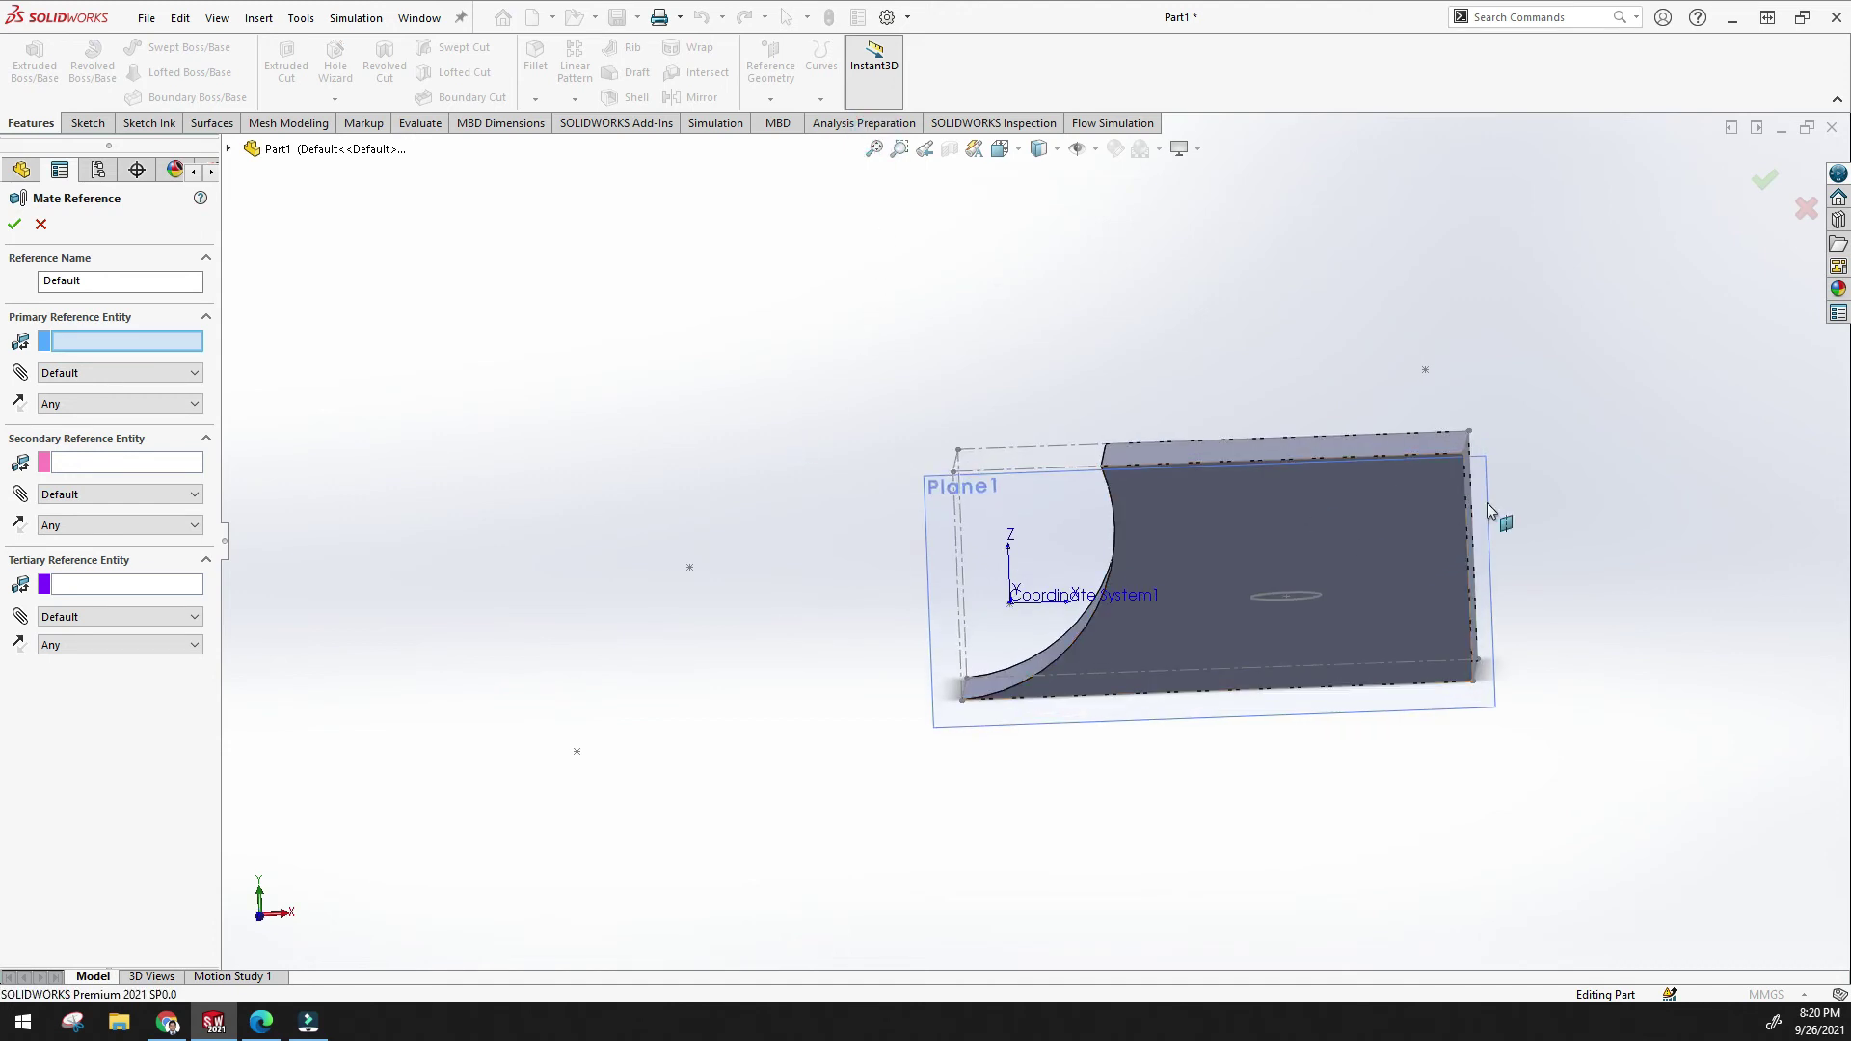
middle_drag(1514, 507, 1388, 557)
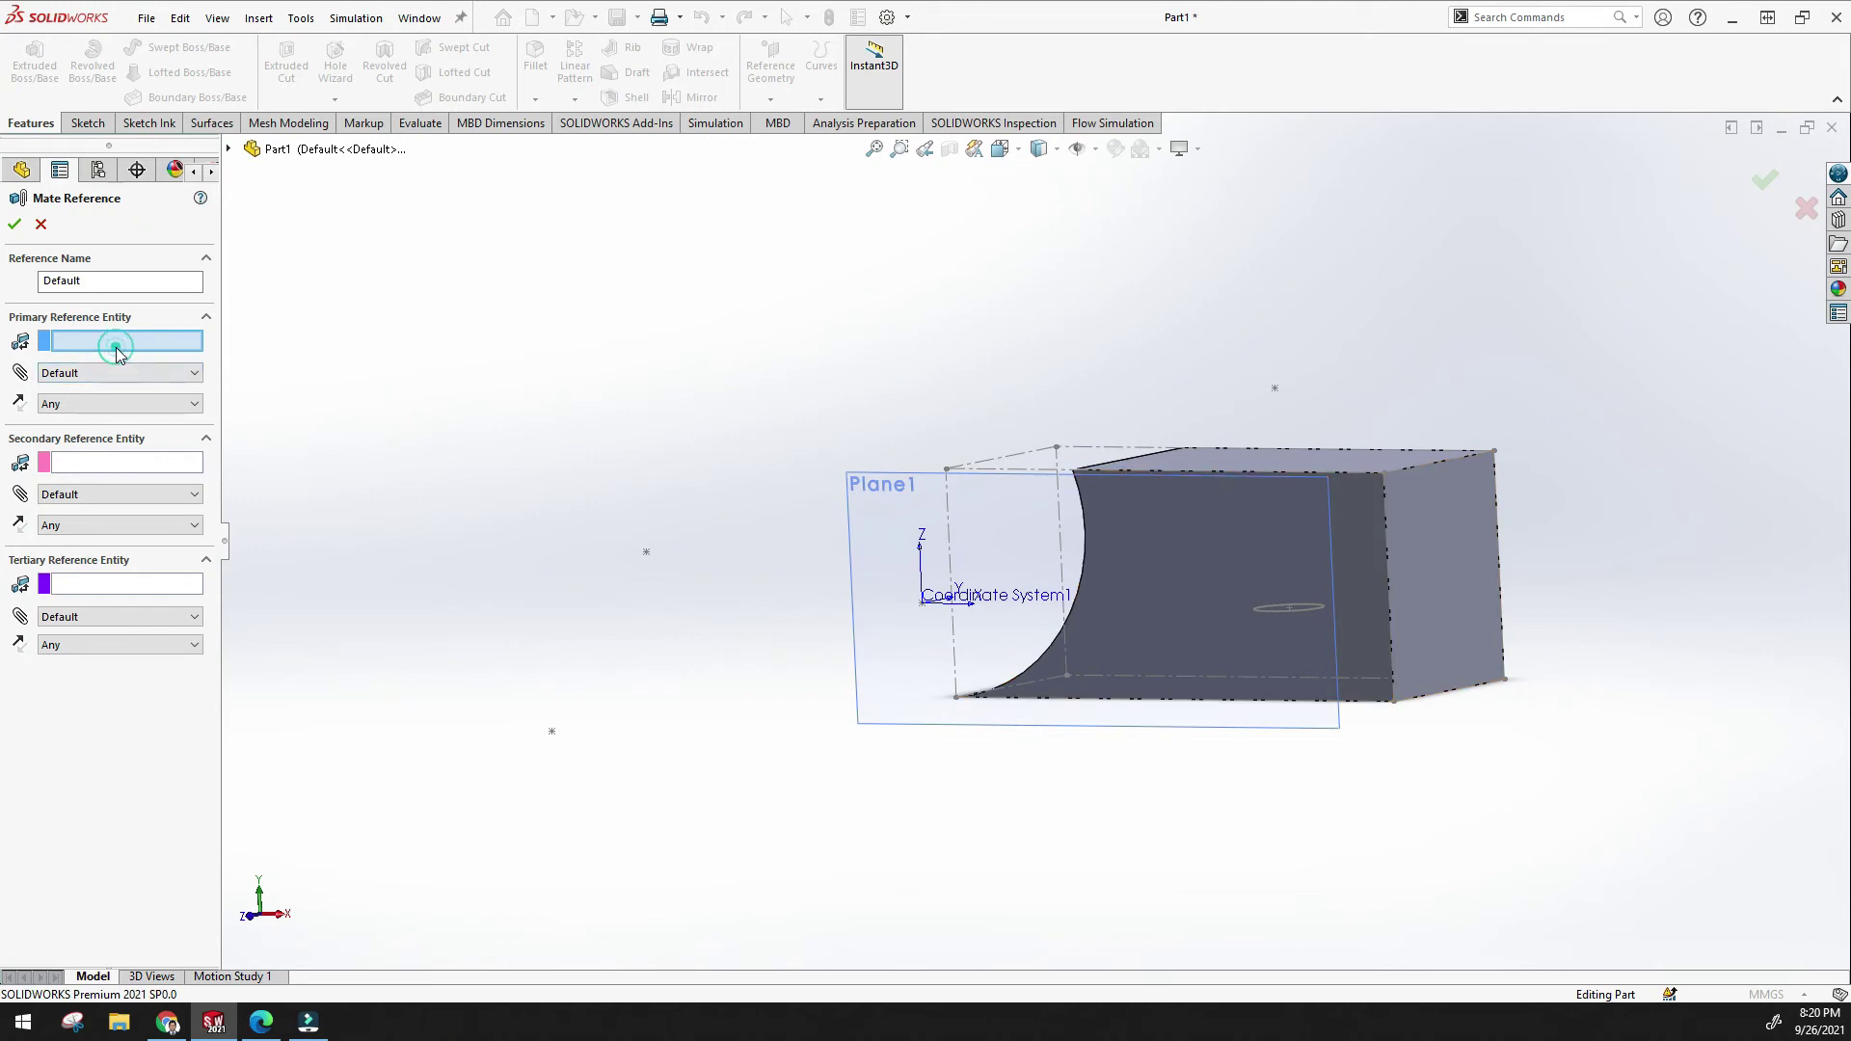
click(1256, 597)
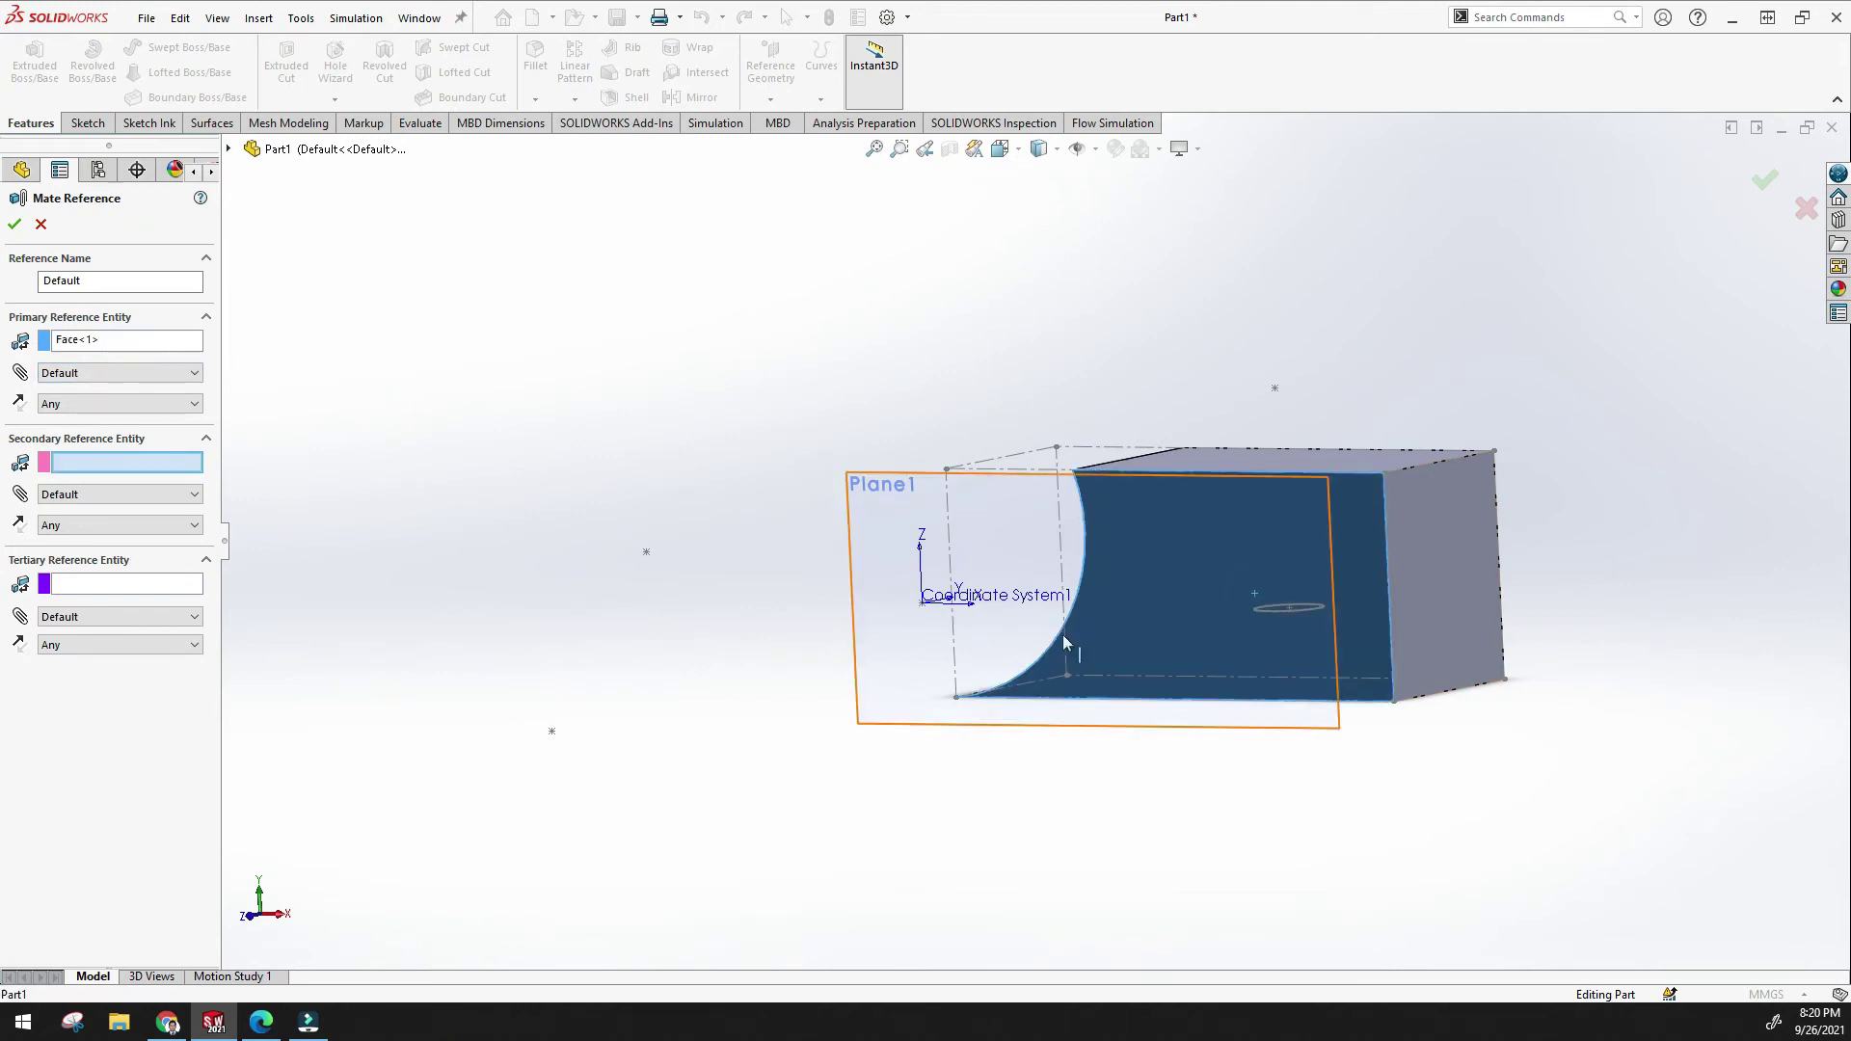
Set the primary mate reference type to Tangent with Aligned alignment and complete the mate reference.
click(47, 375)
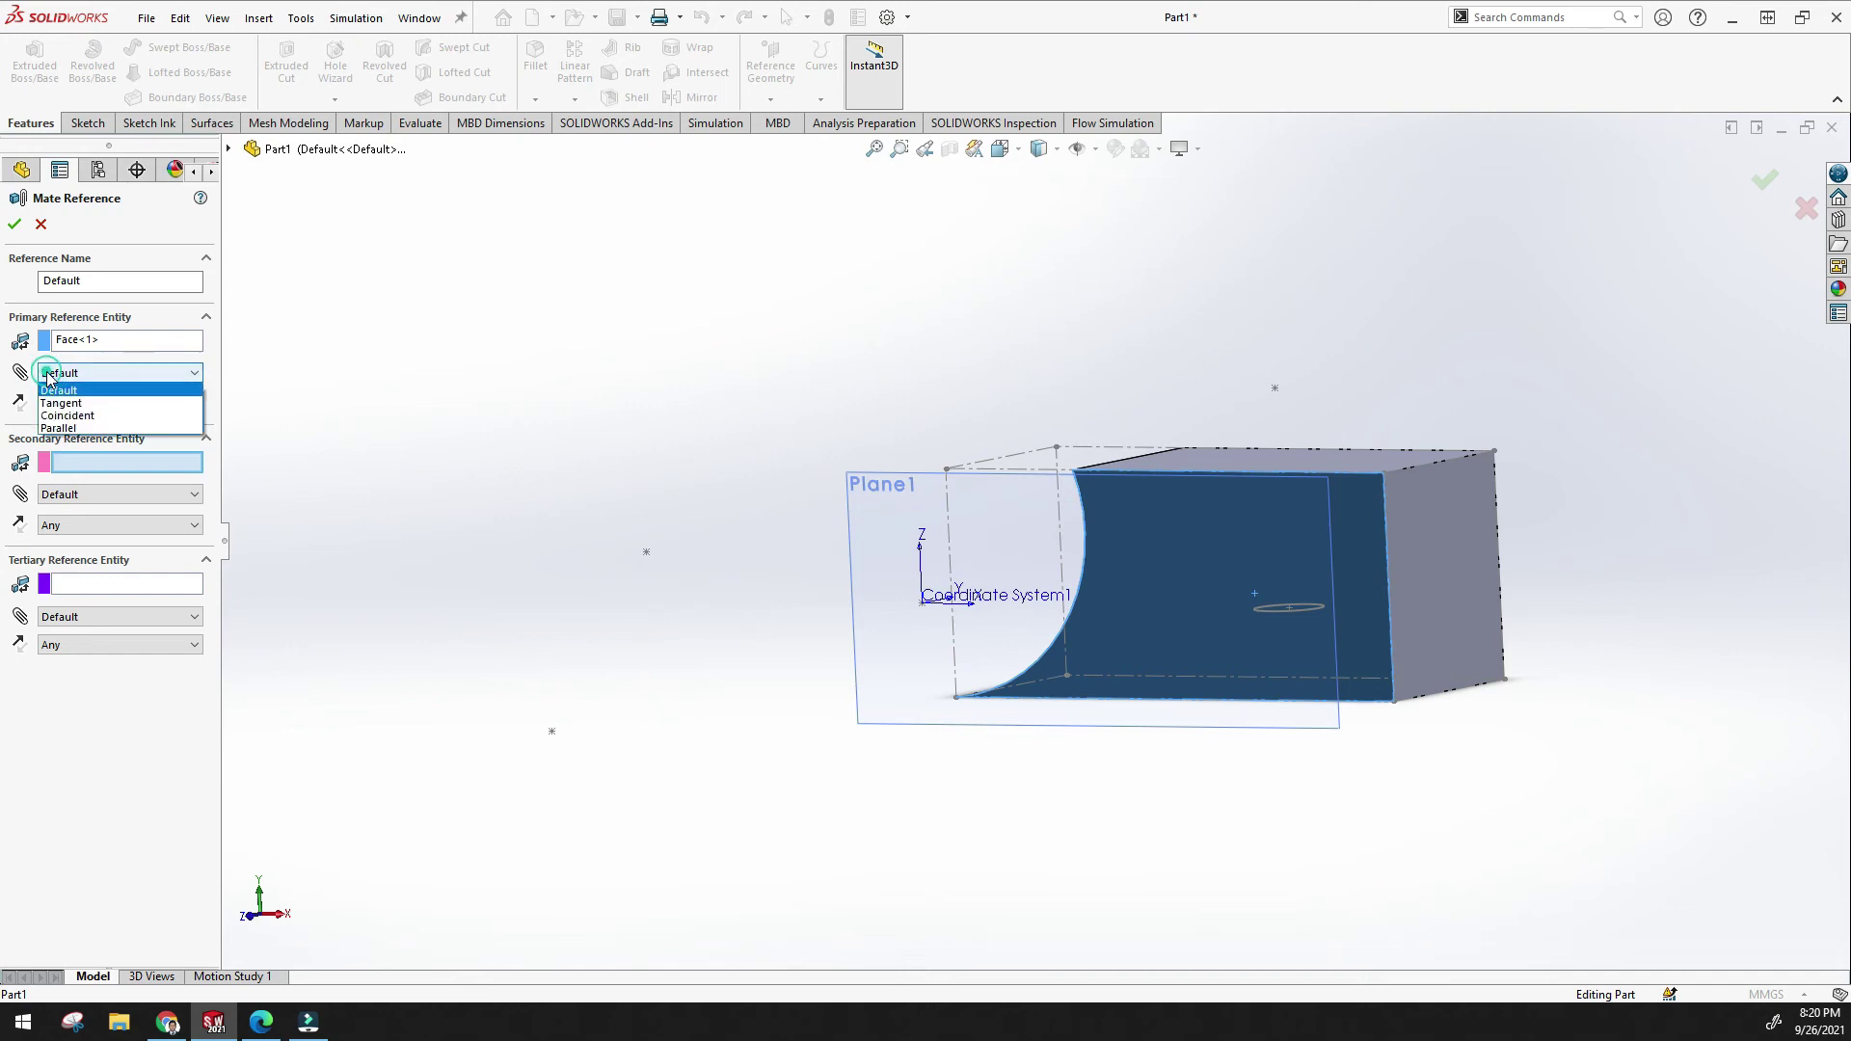
click(86, 403)
click(149, 405)
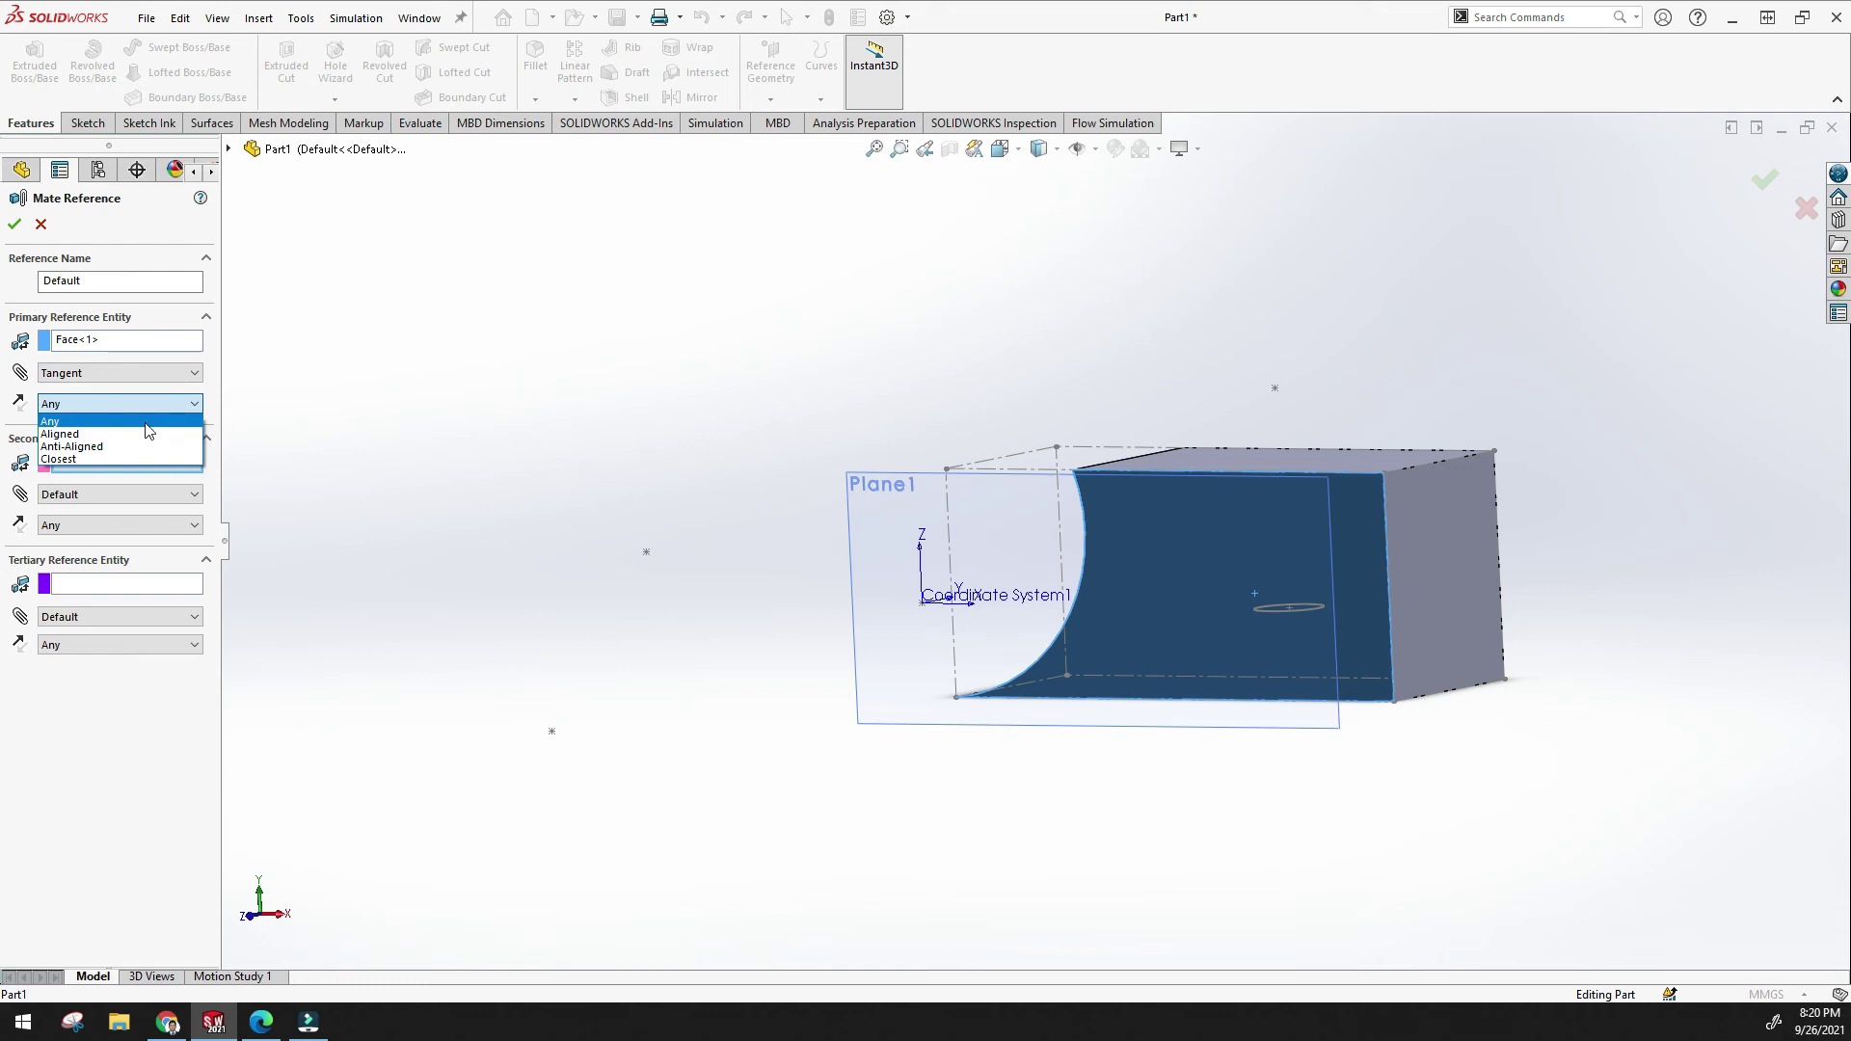
click(144, 434)
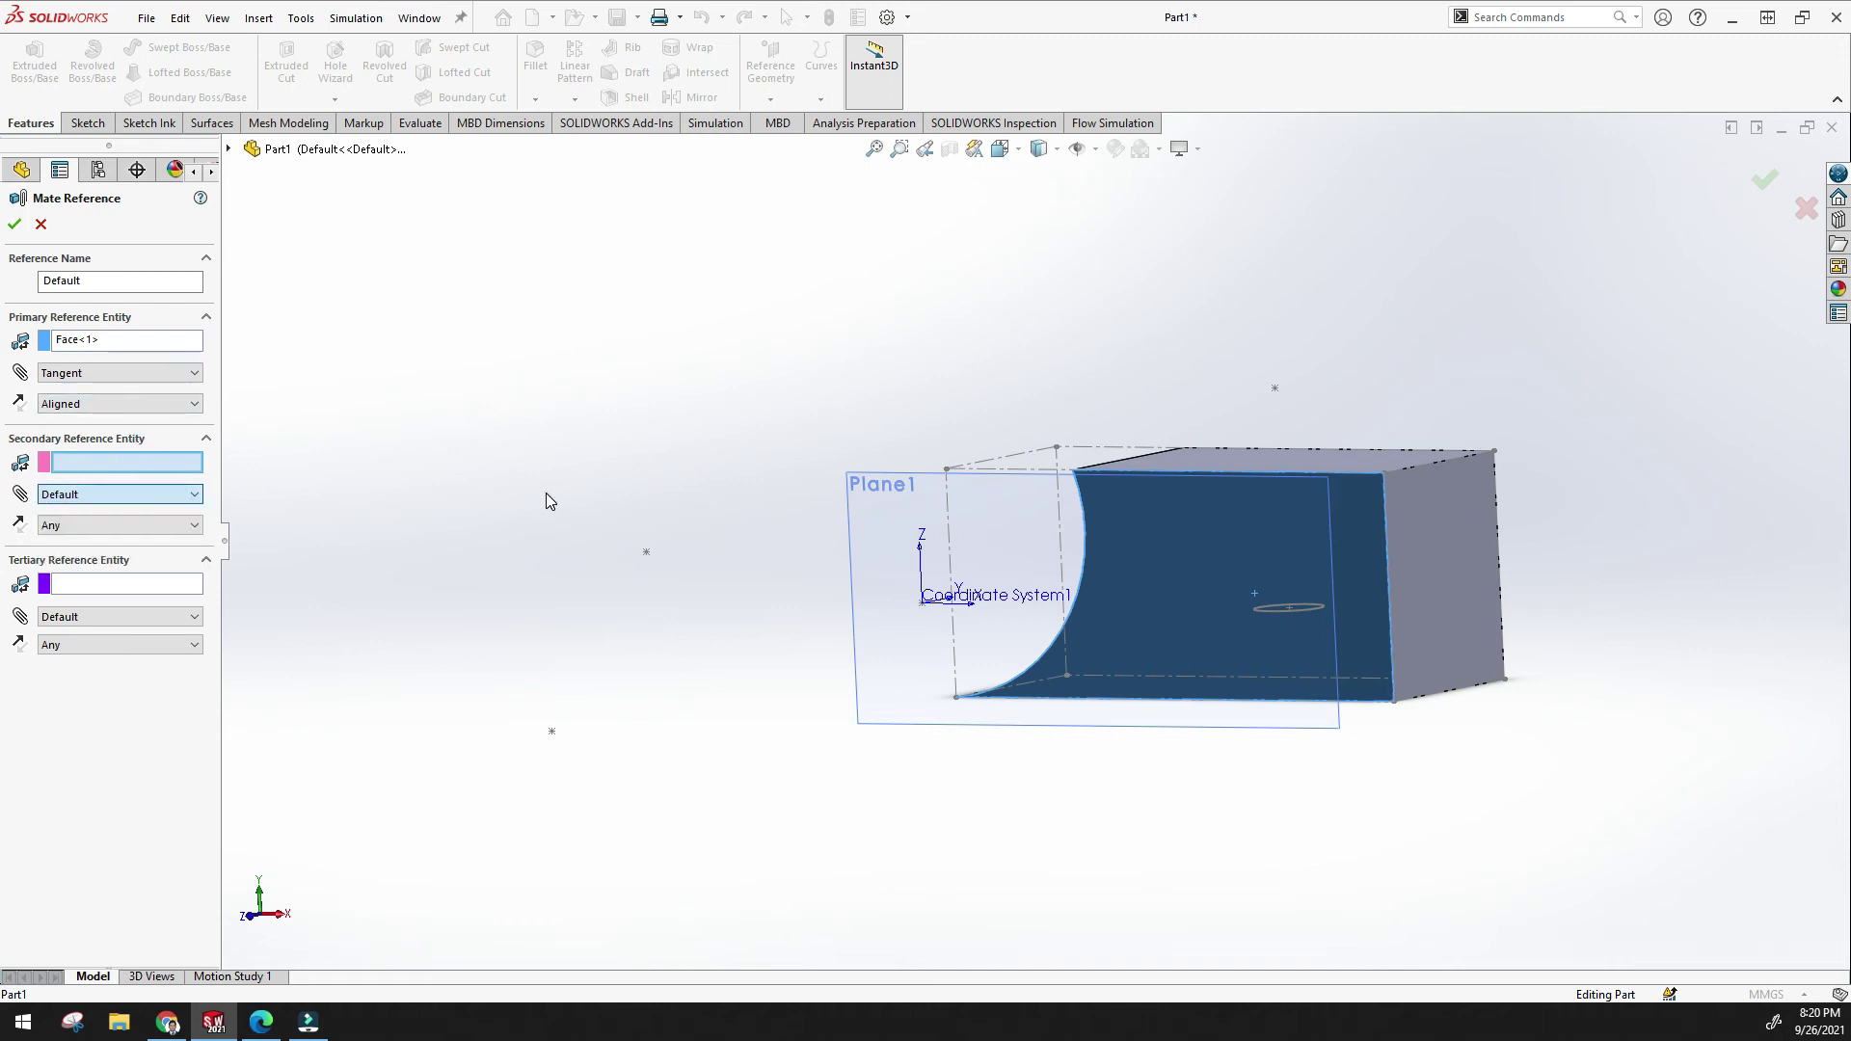
click(14, 225)
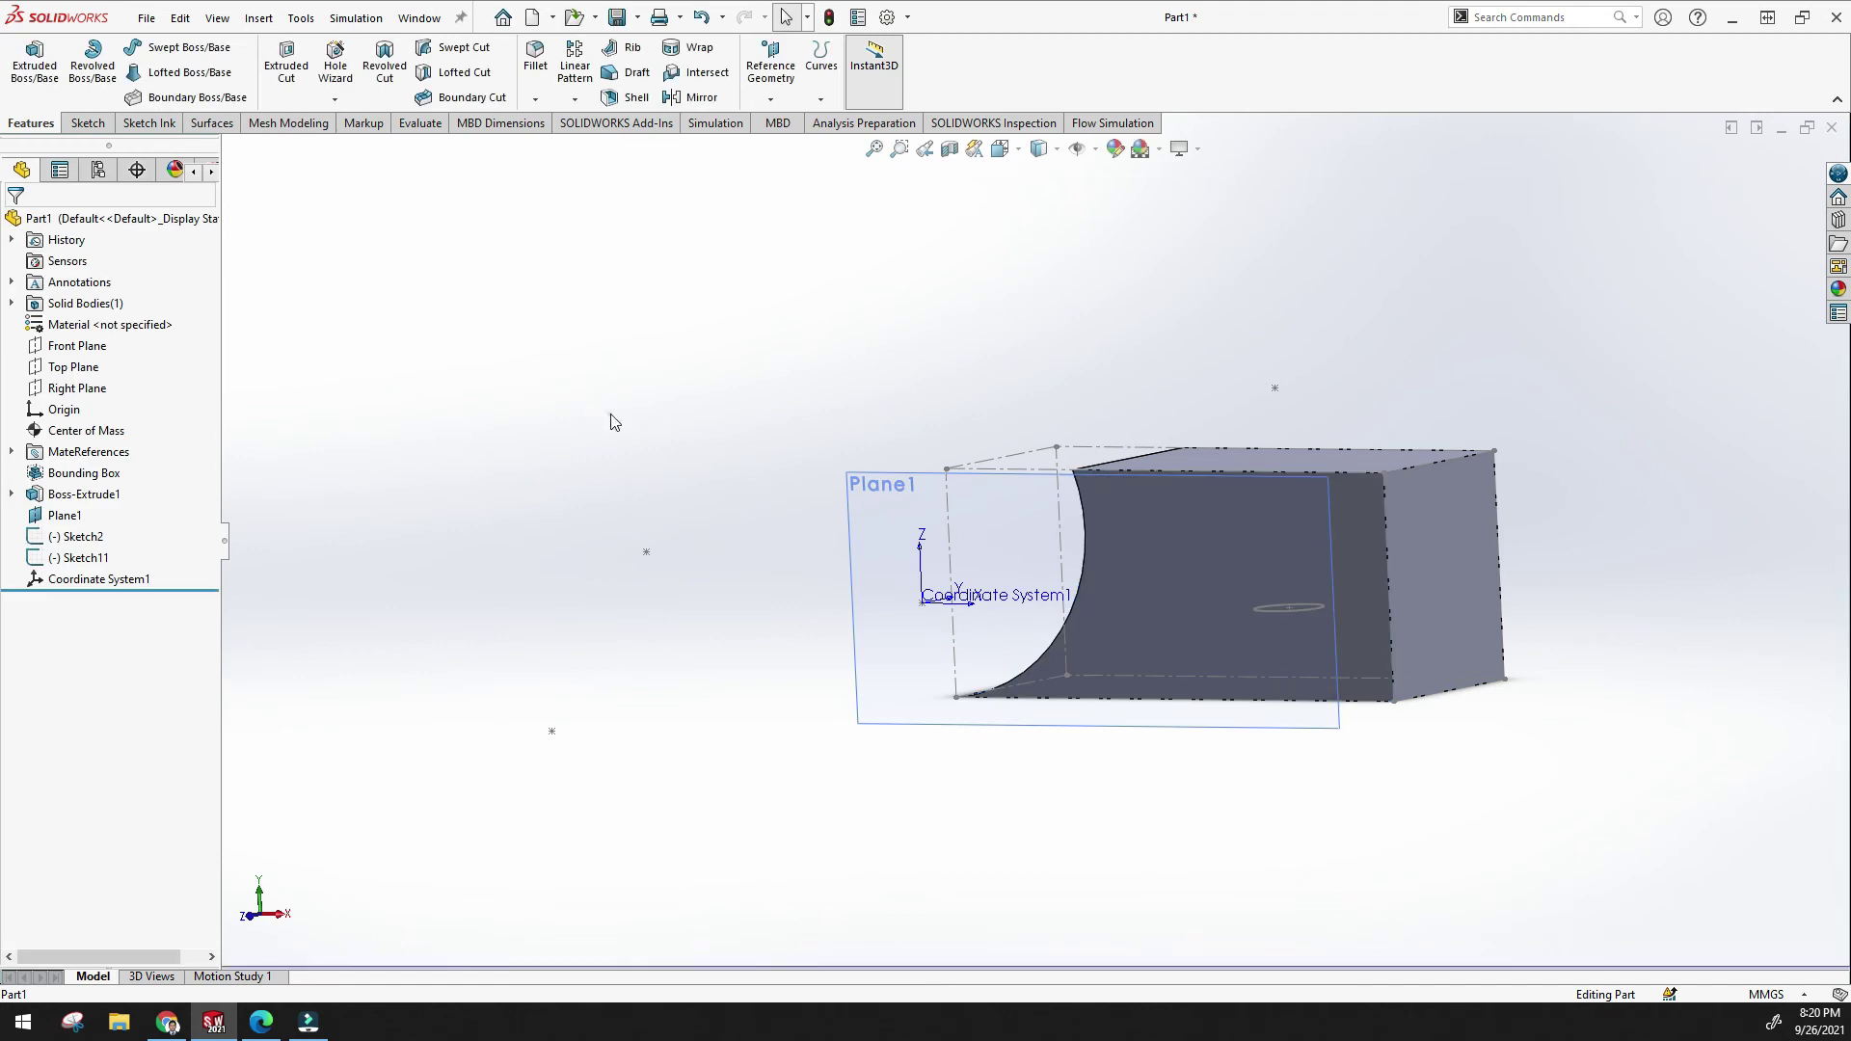
Insert a Live Section Plane using the block's flat end face as the initial sectioning plane.
click(771, 100)
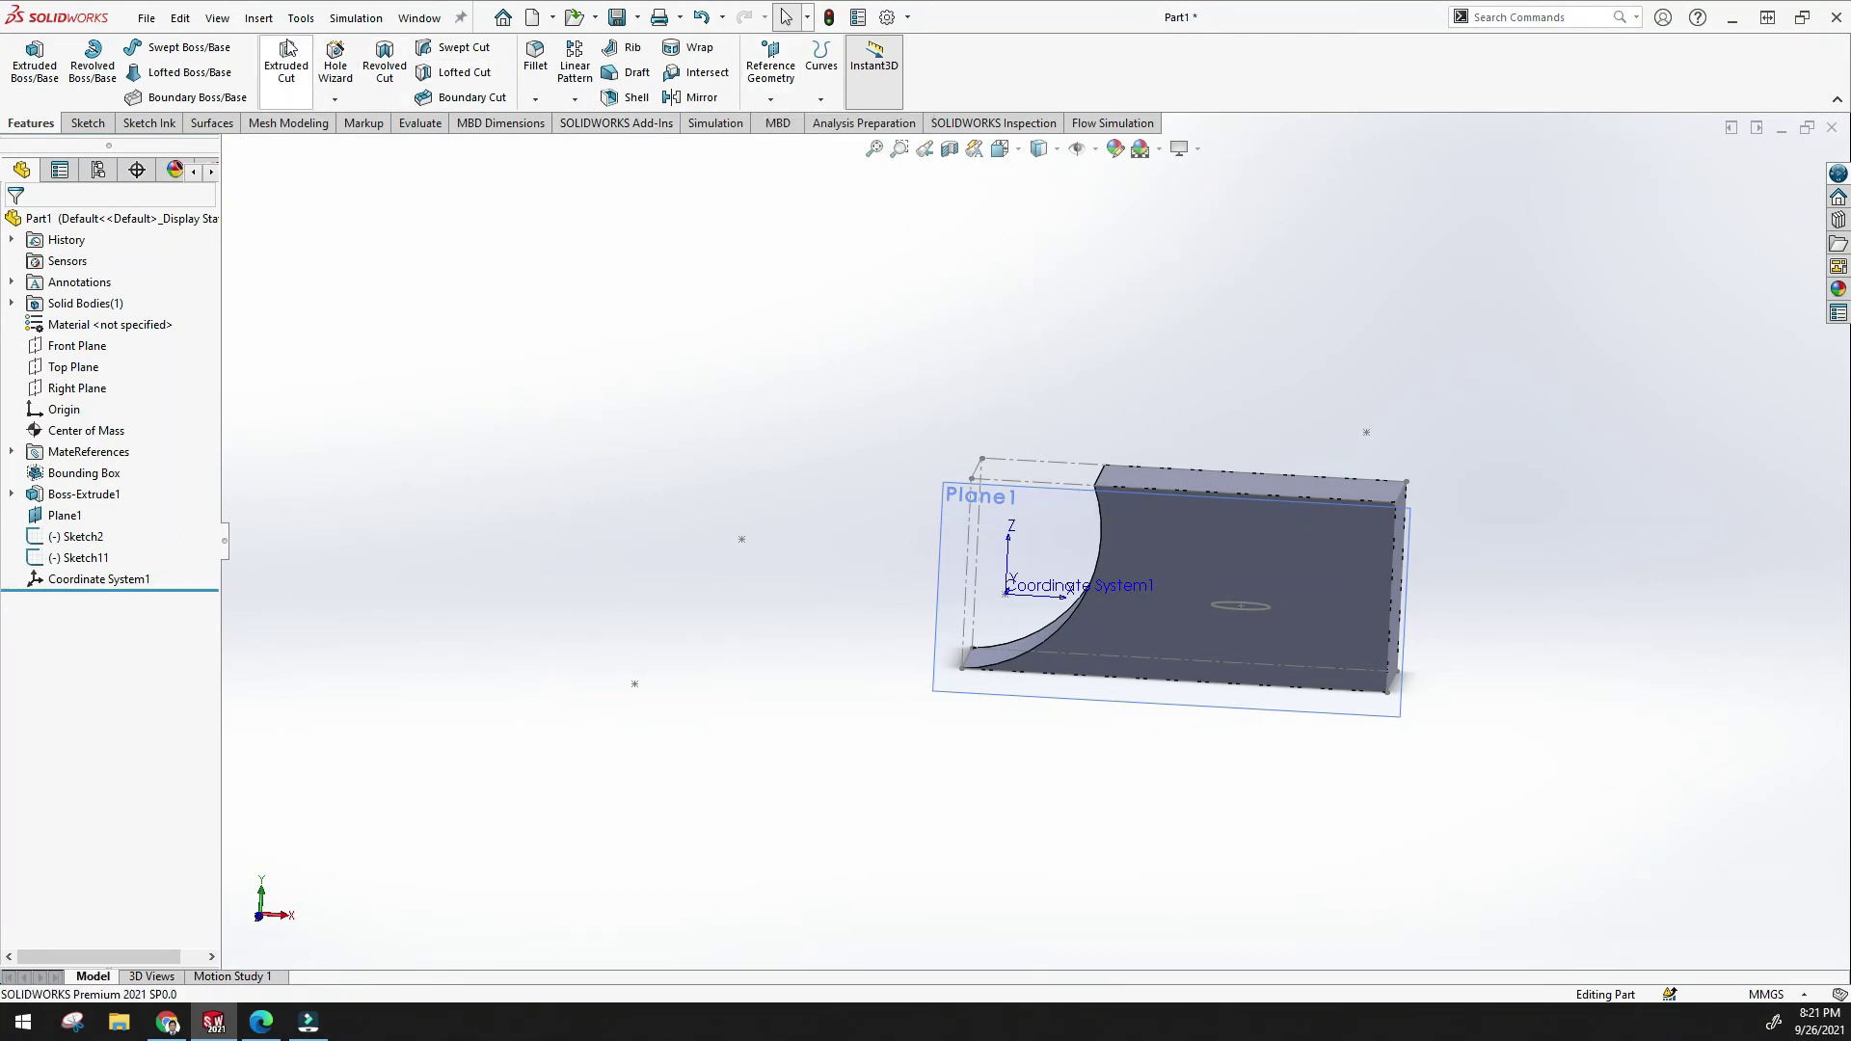
click(260, 19)
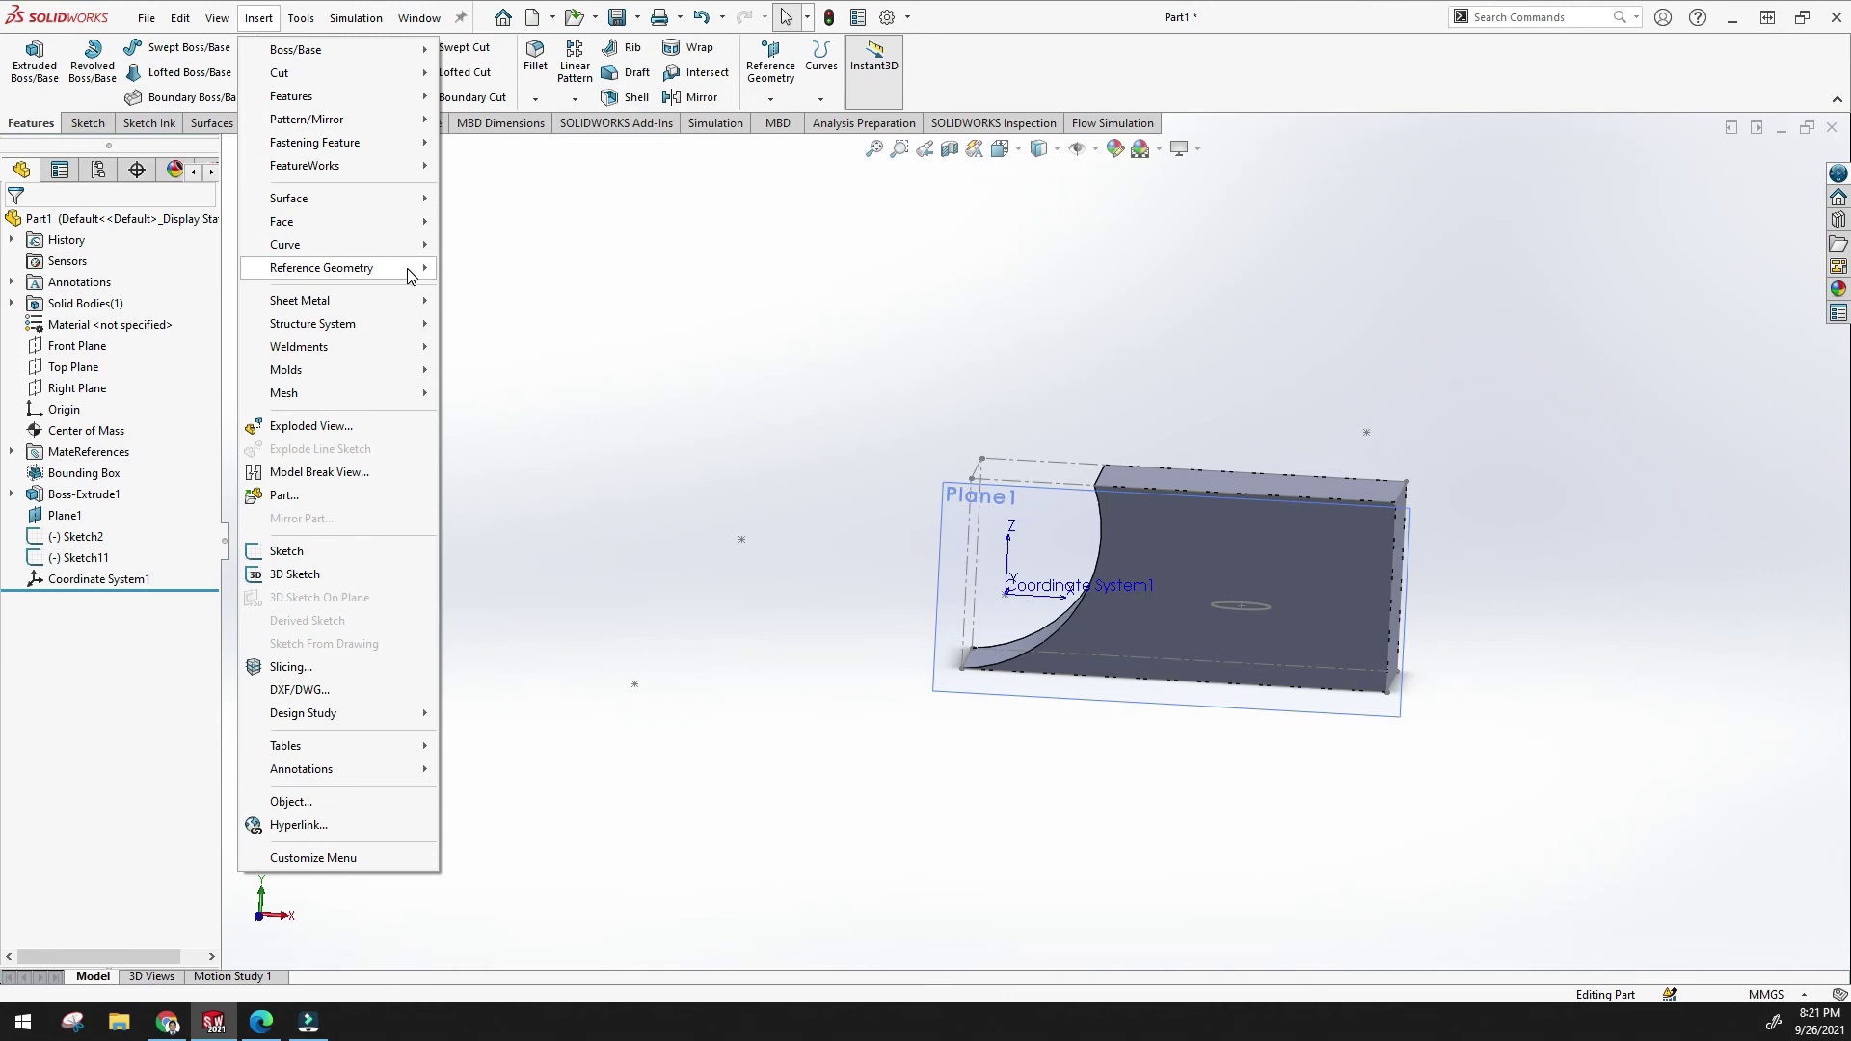
mouse_move(410, 276)
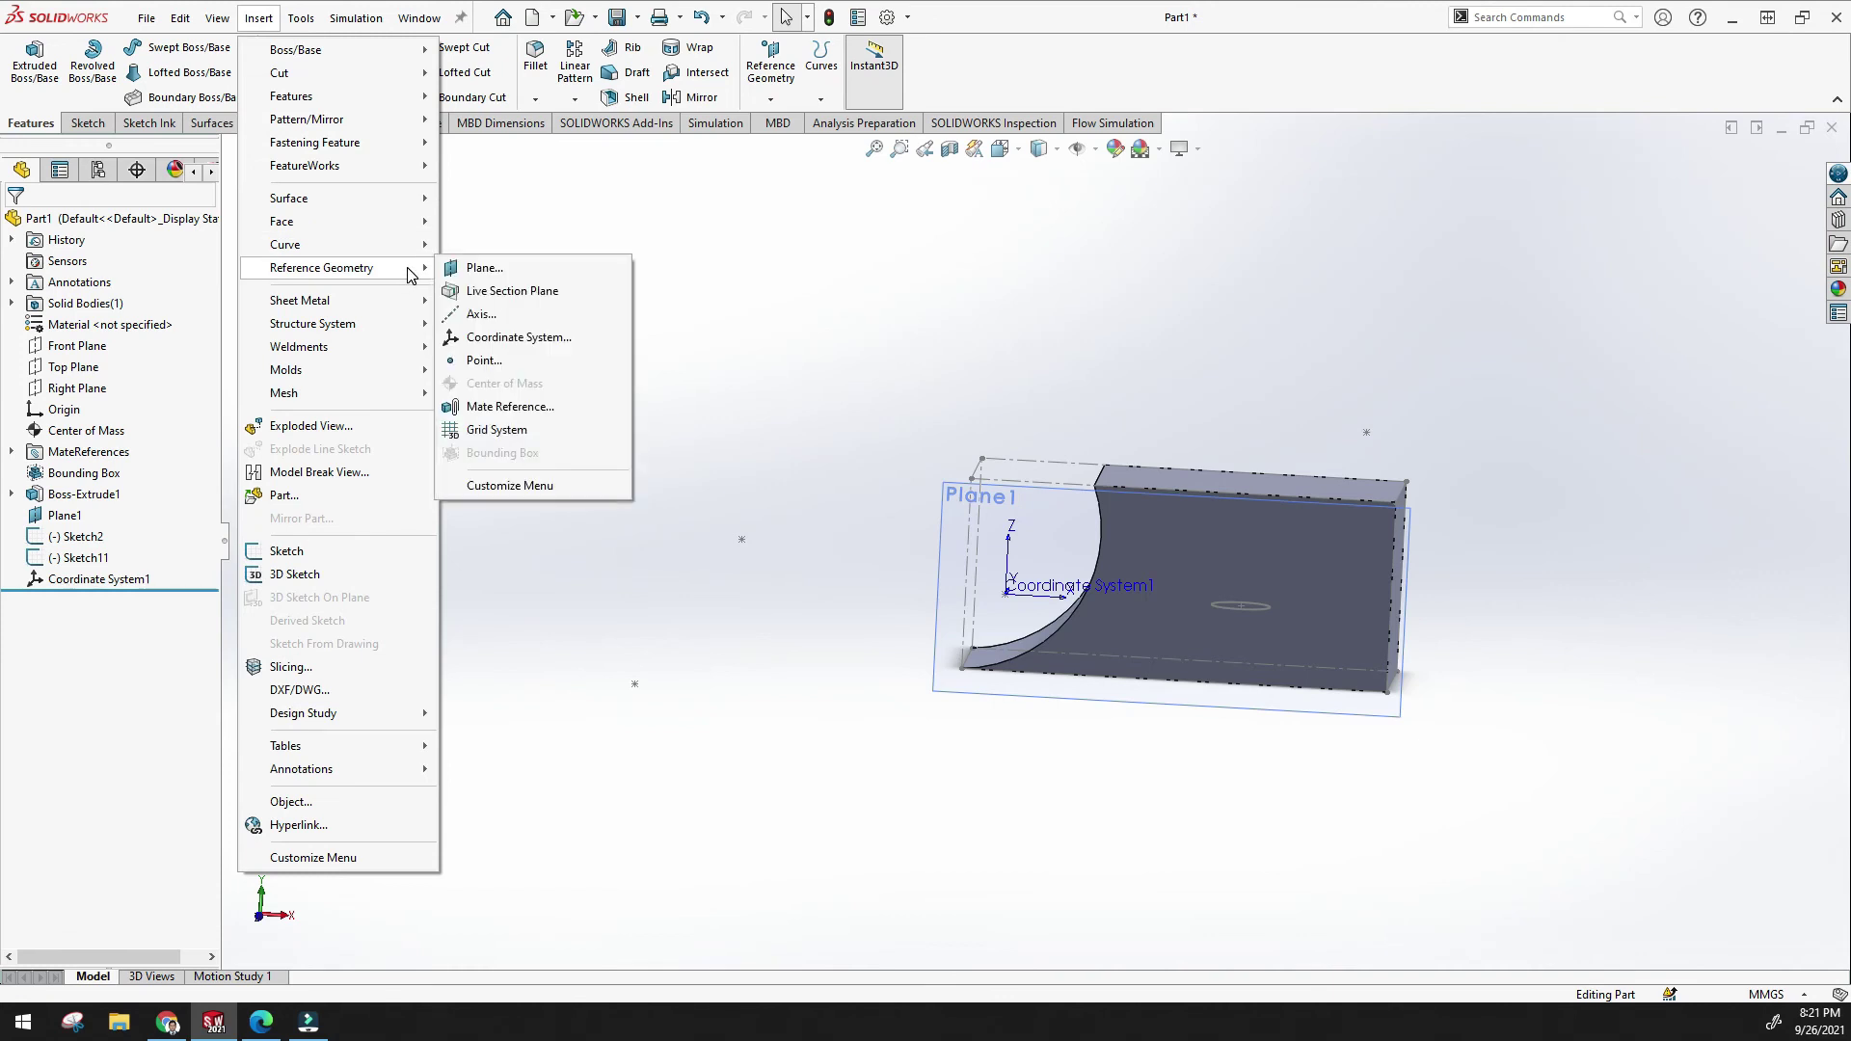
click(484, 293)
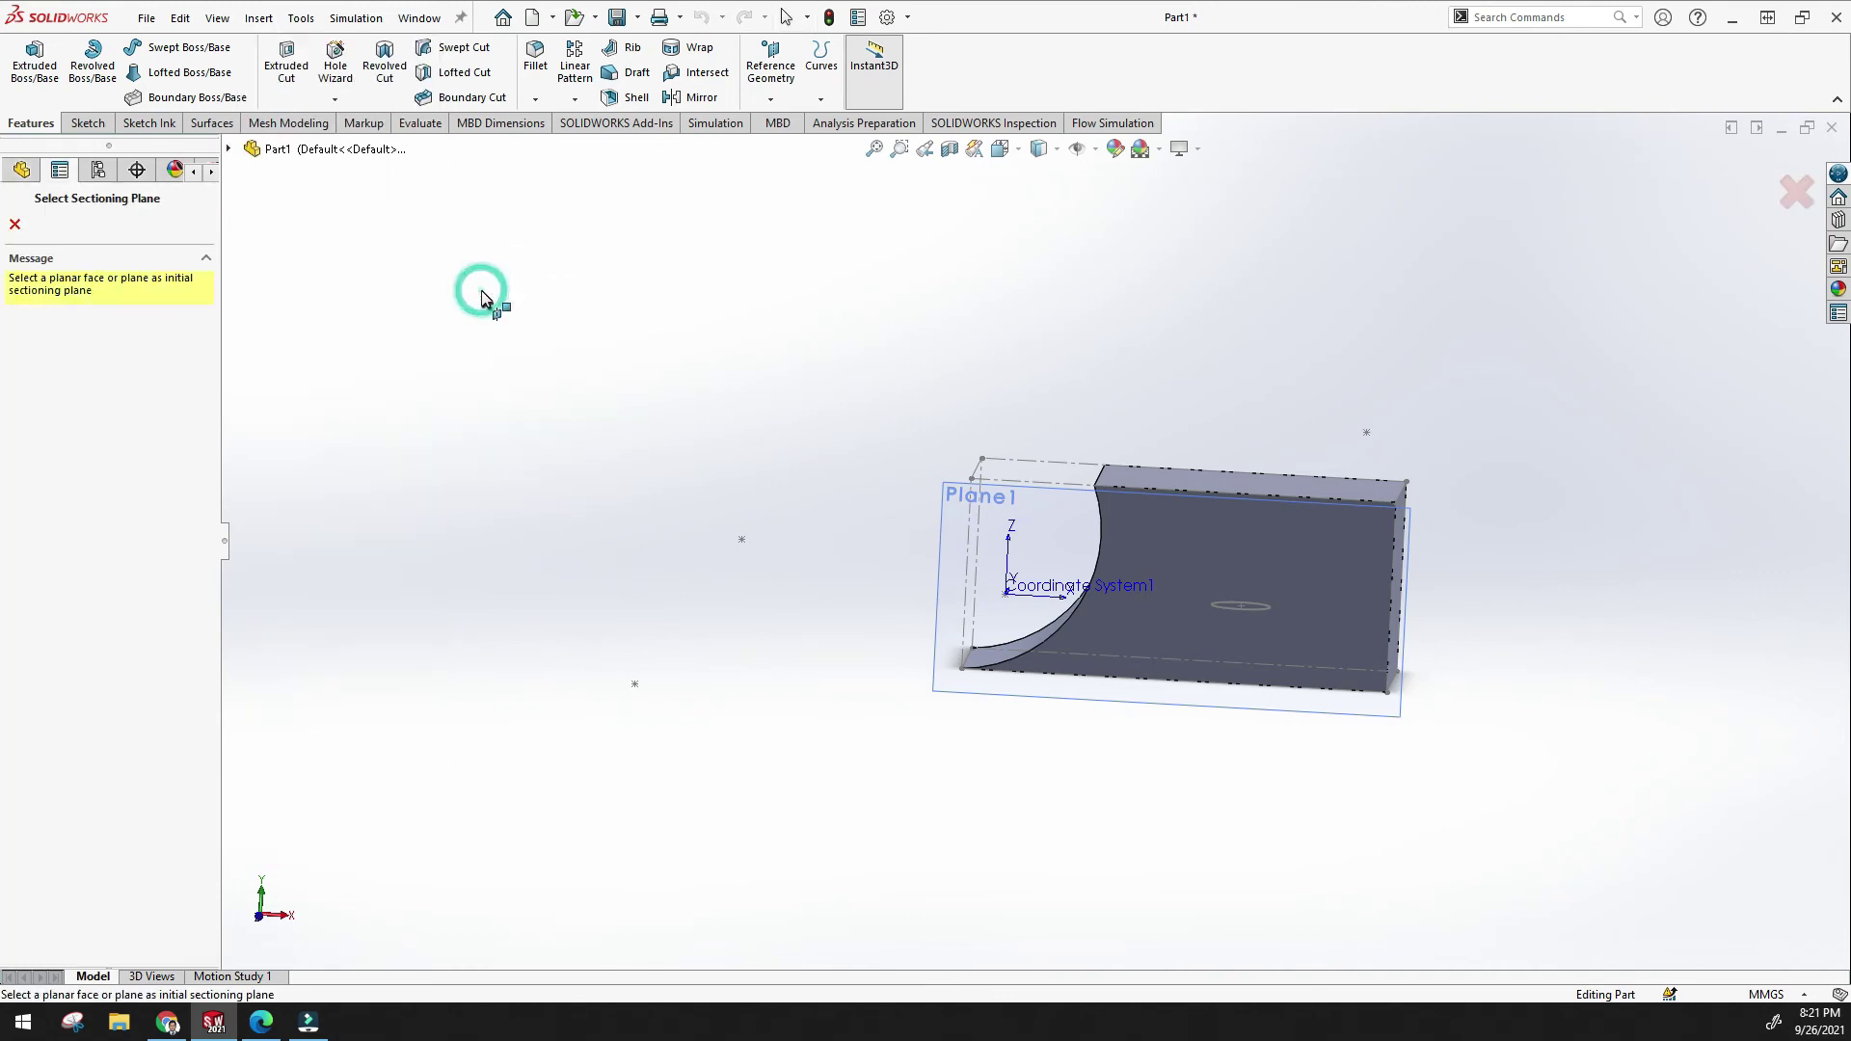
middle_drag(1196, 602, 1056, 628)
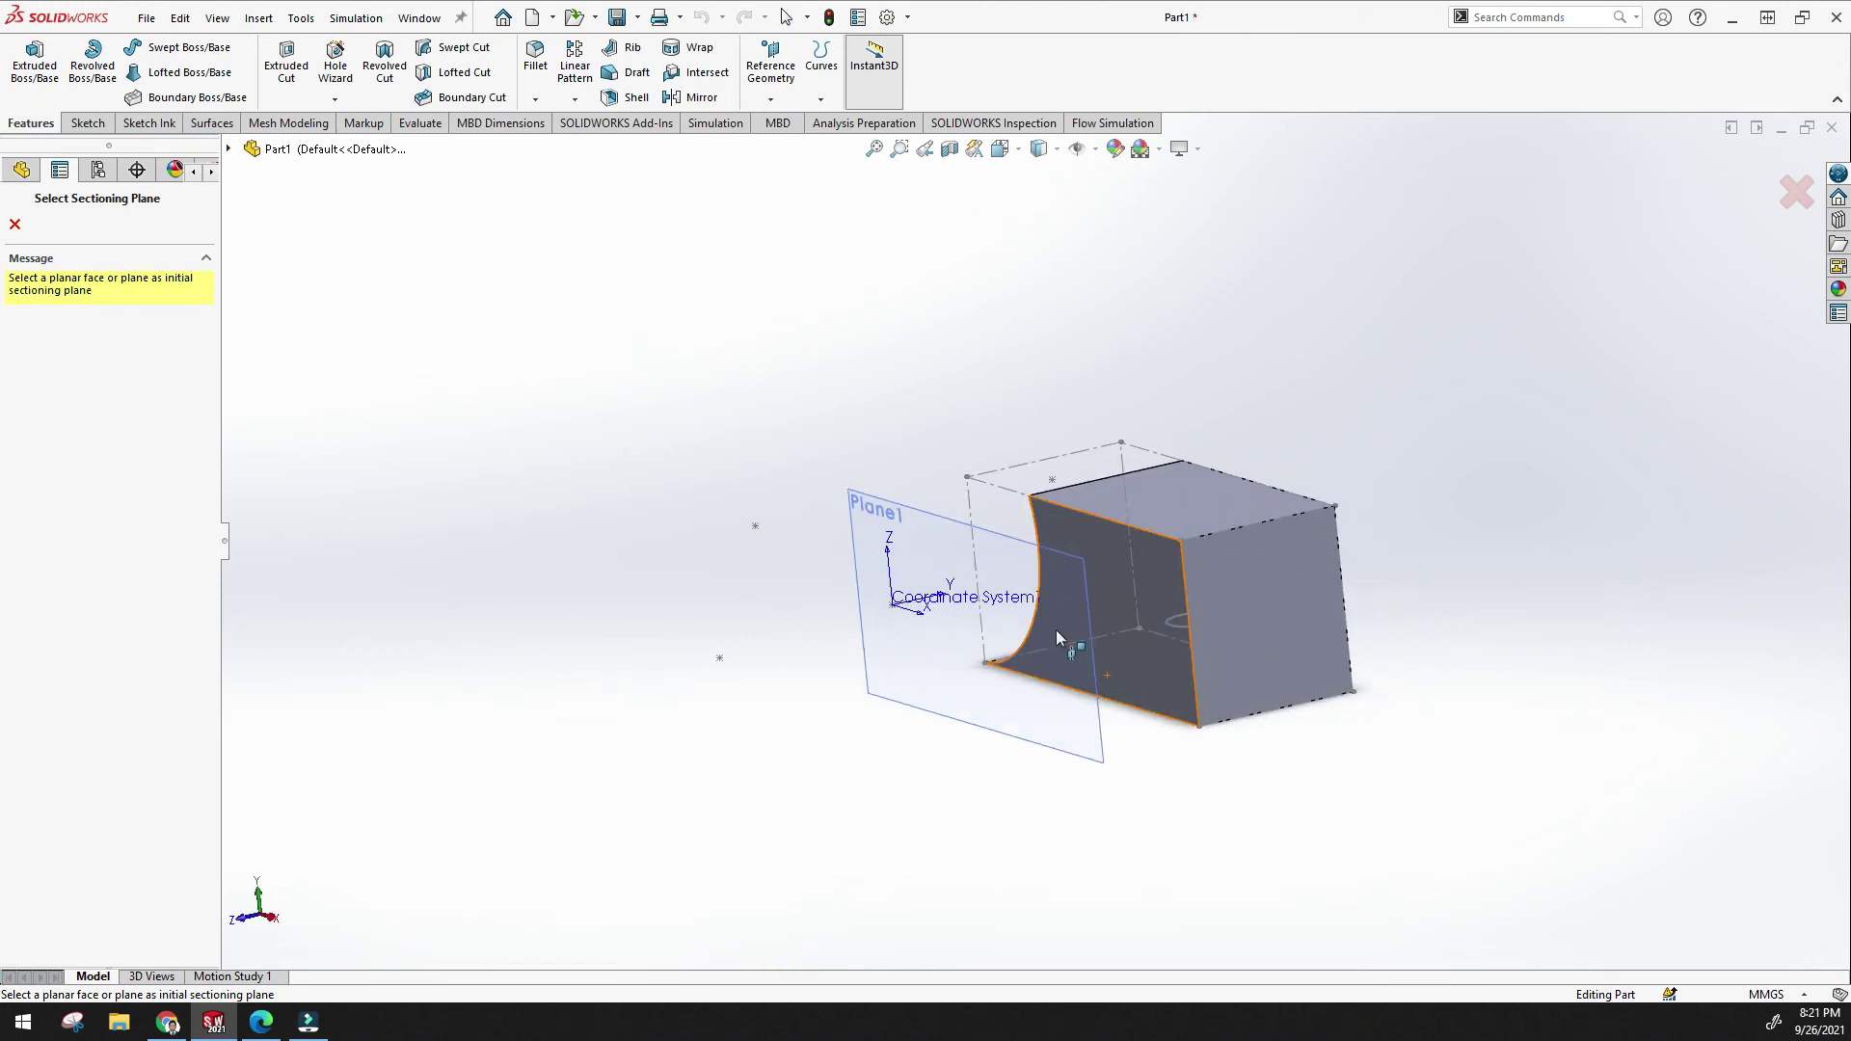
click(1252, 567)
middle_drag(1251, 567, 1146, 508)
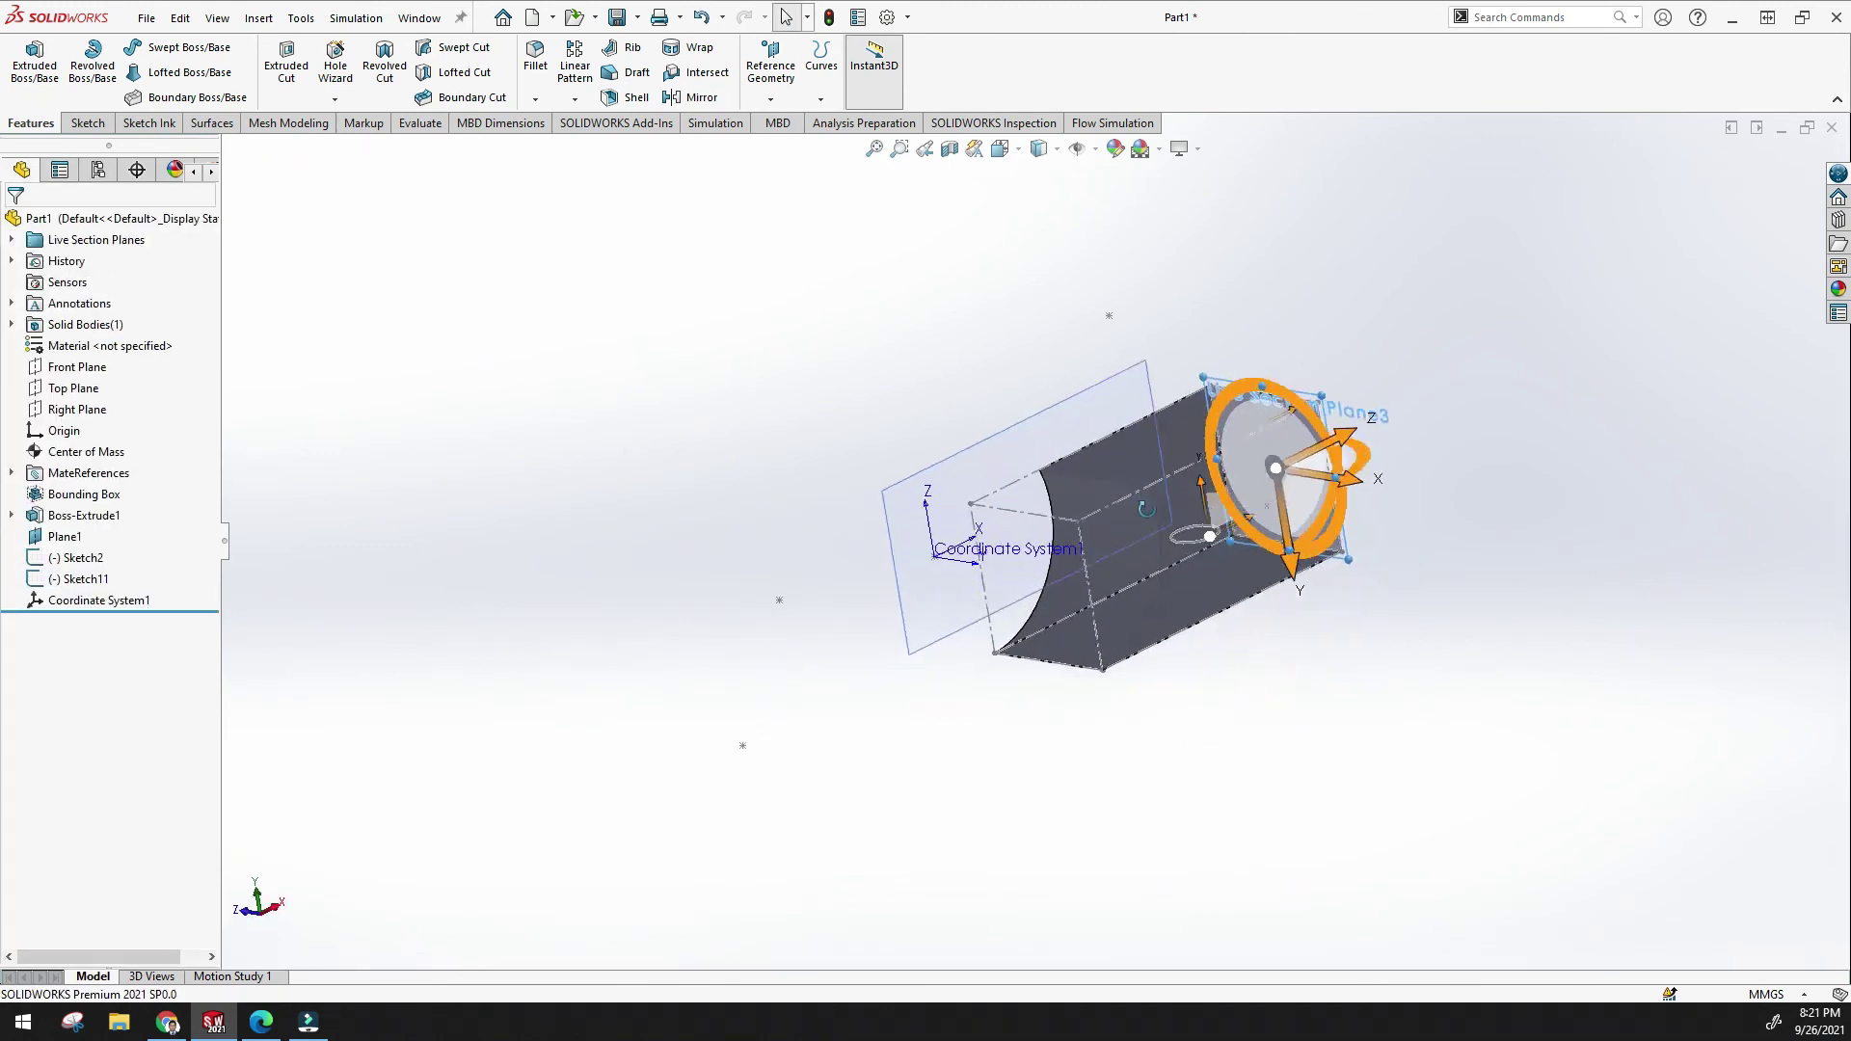
Move the live section plane outward, away from the block's flat end face.
click(873, 148)
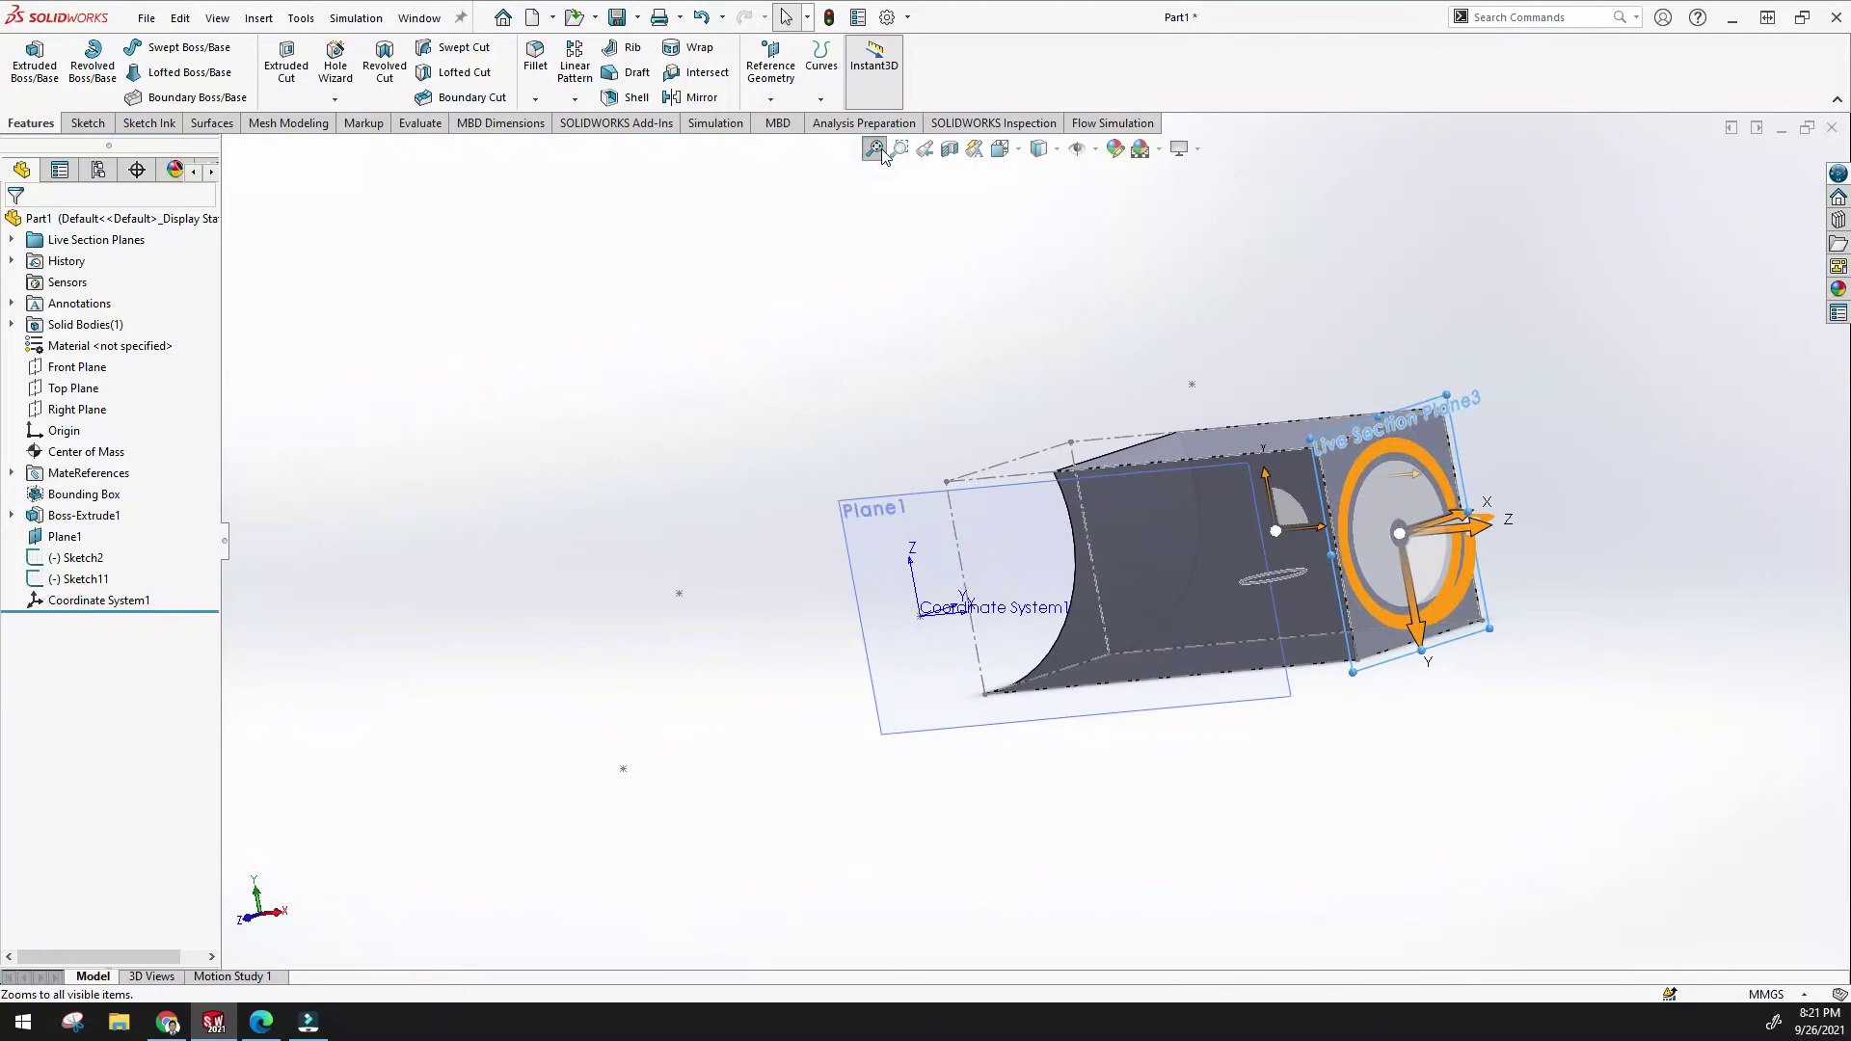
scroll(1475, 434, down, 3)
middle_drag(1389, 537, 1176, 506)
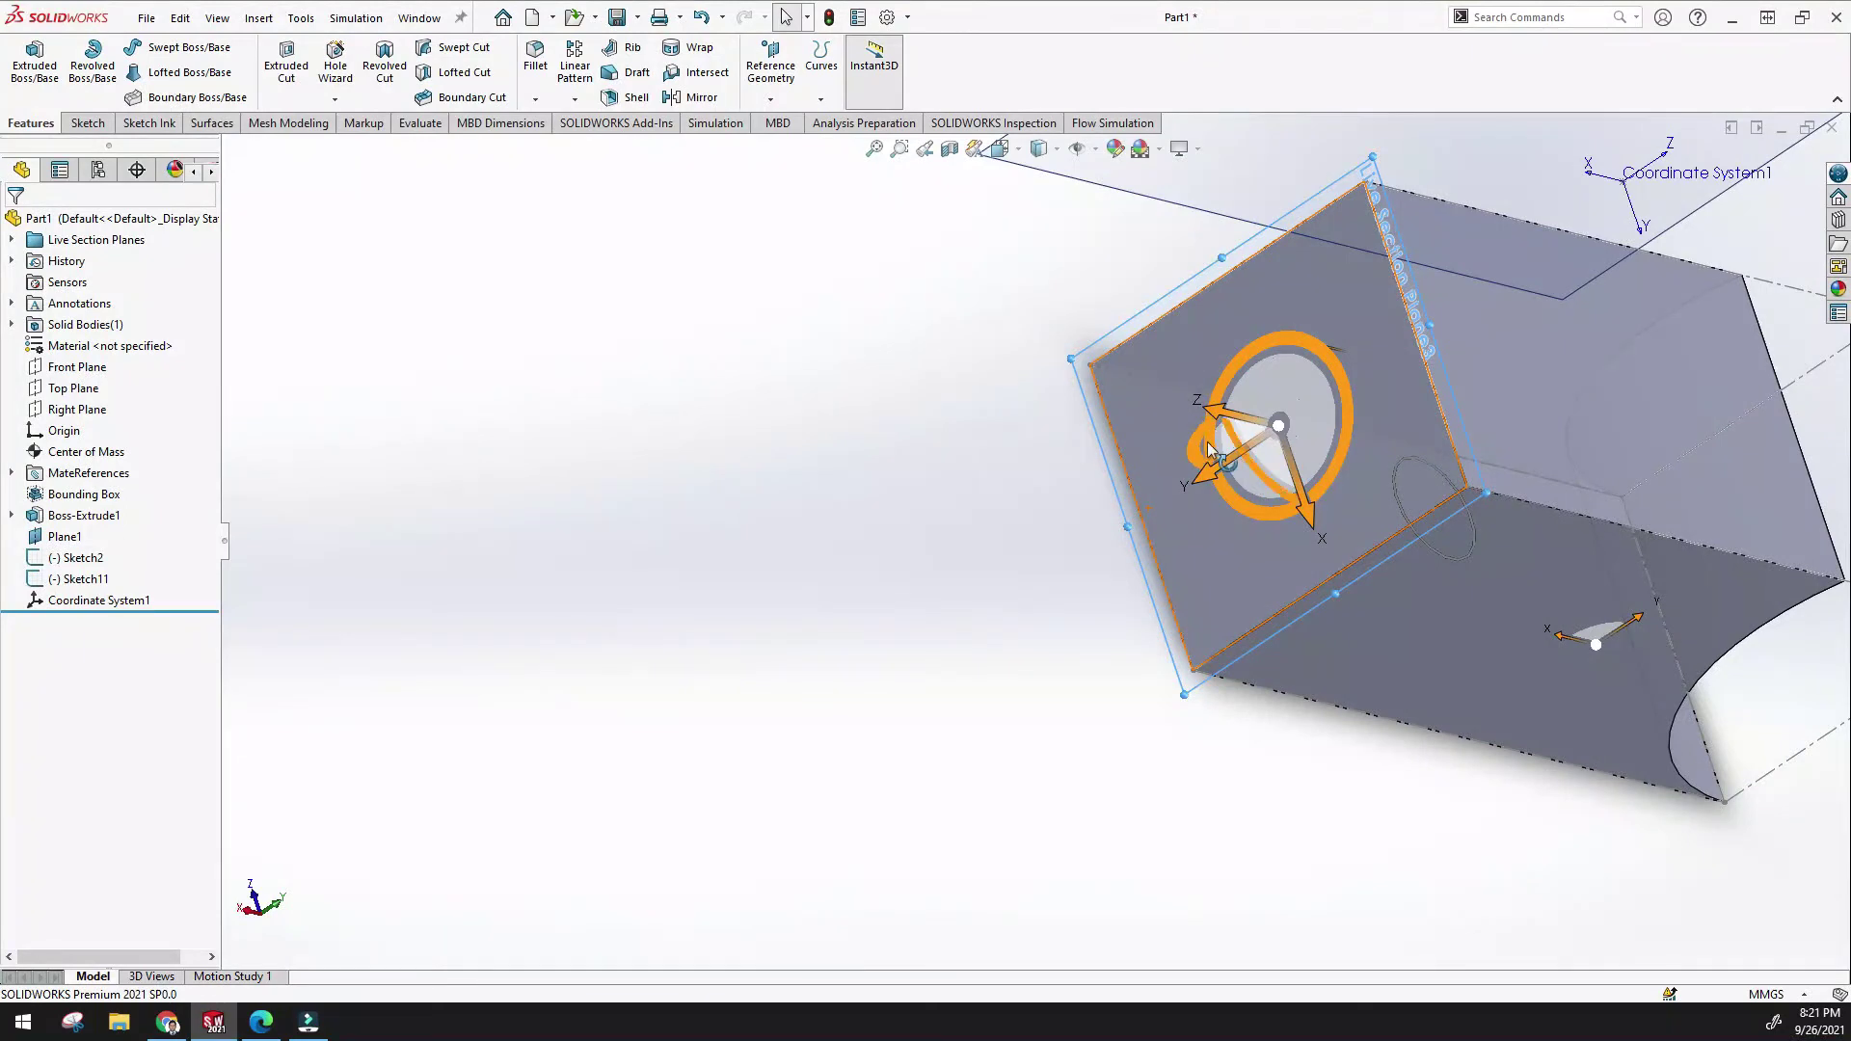
mouse_move(1210, 448)
middle_down()
mouse_move(871, 376)
mouse_move(760, 379)
mouse_move(909, 434)
middle_up()
mouse_move(956, 449)
mouse_down()
mouse_move(973, 400)
mouse_move(873, 403)
mouse_up()
scroll(397, 475, down, 1)
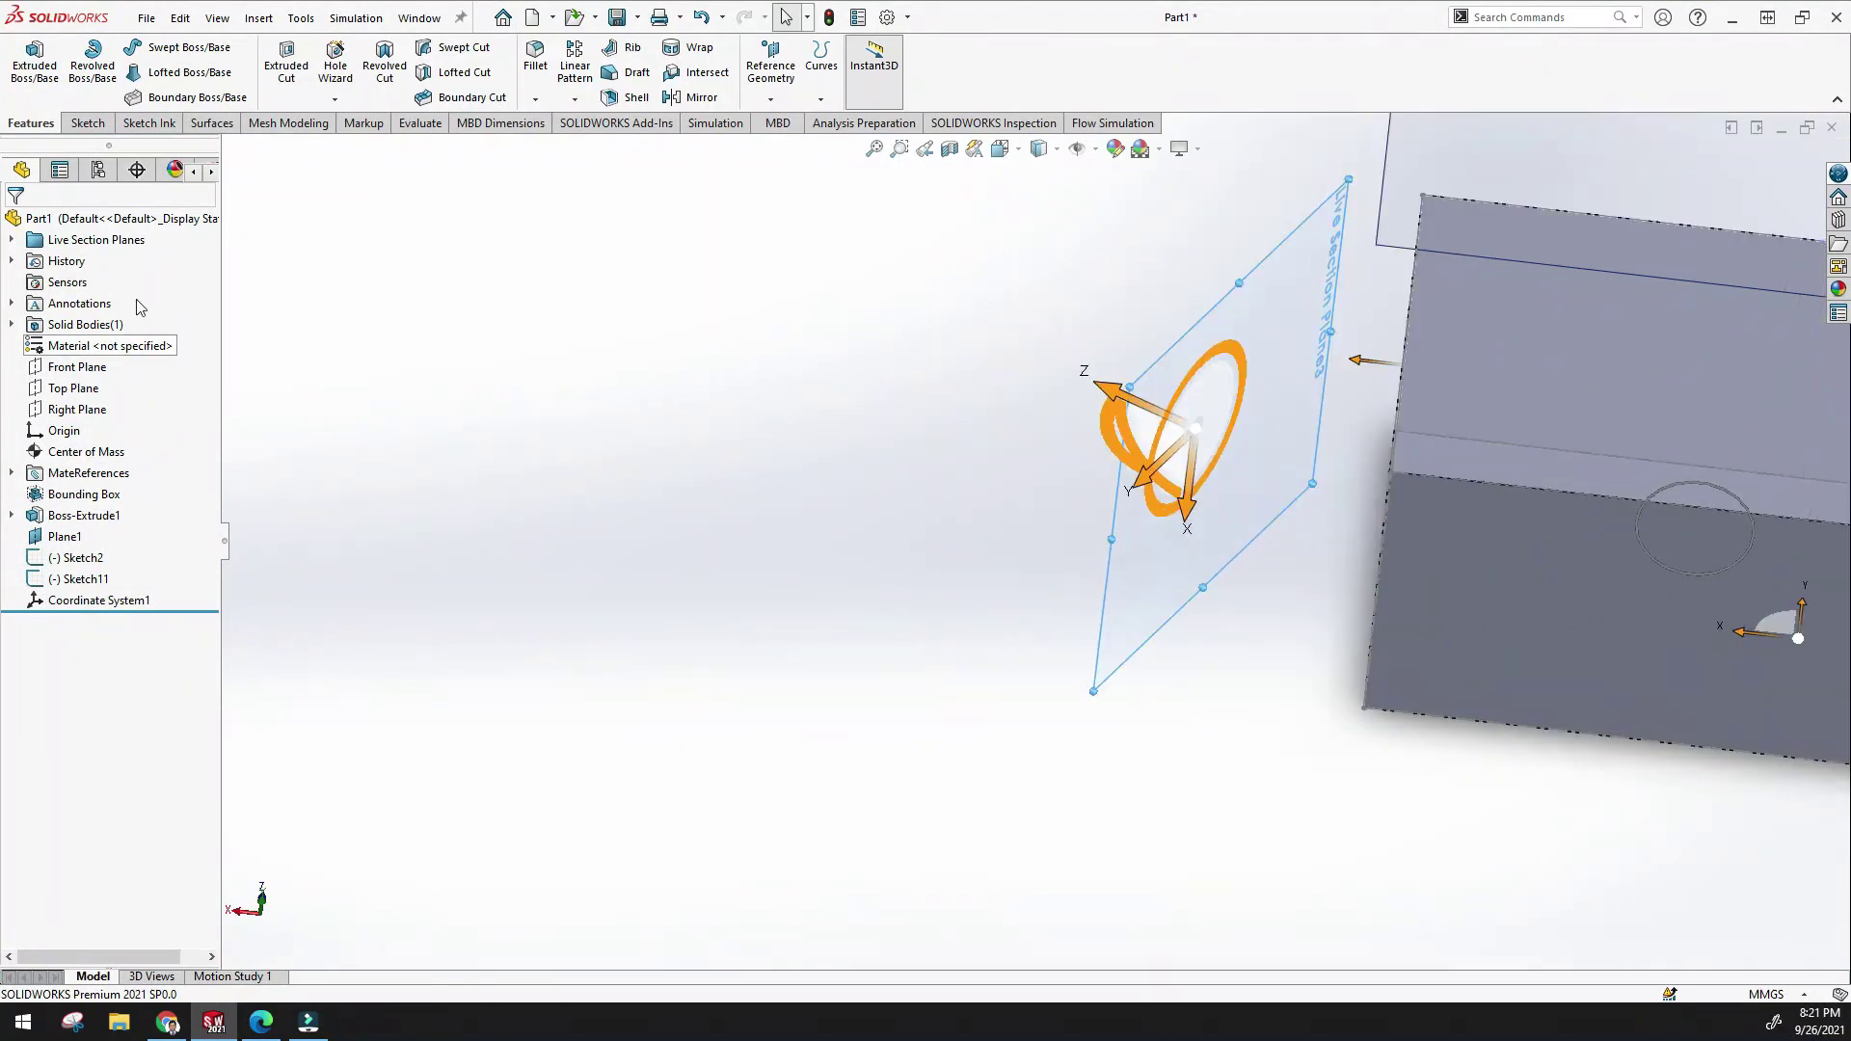
Rotate the live section plane until it cuts obliquely through the block's end, and deselect it.
scroll(1186, 458, down, 3)
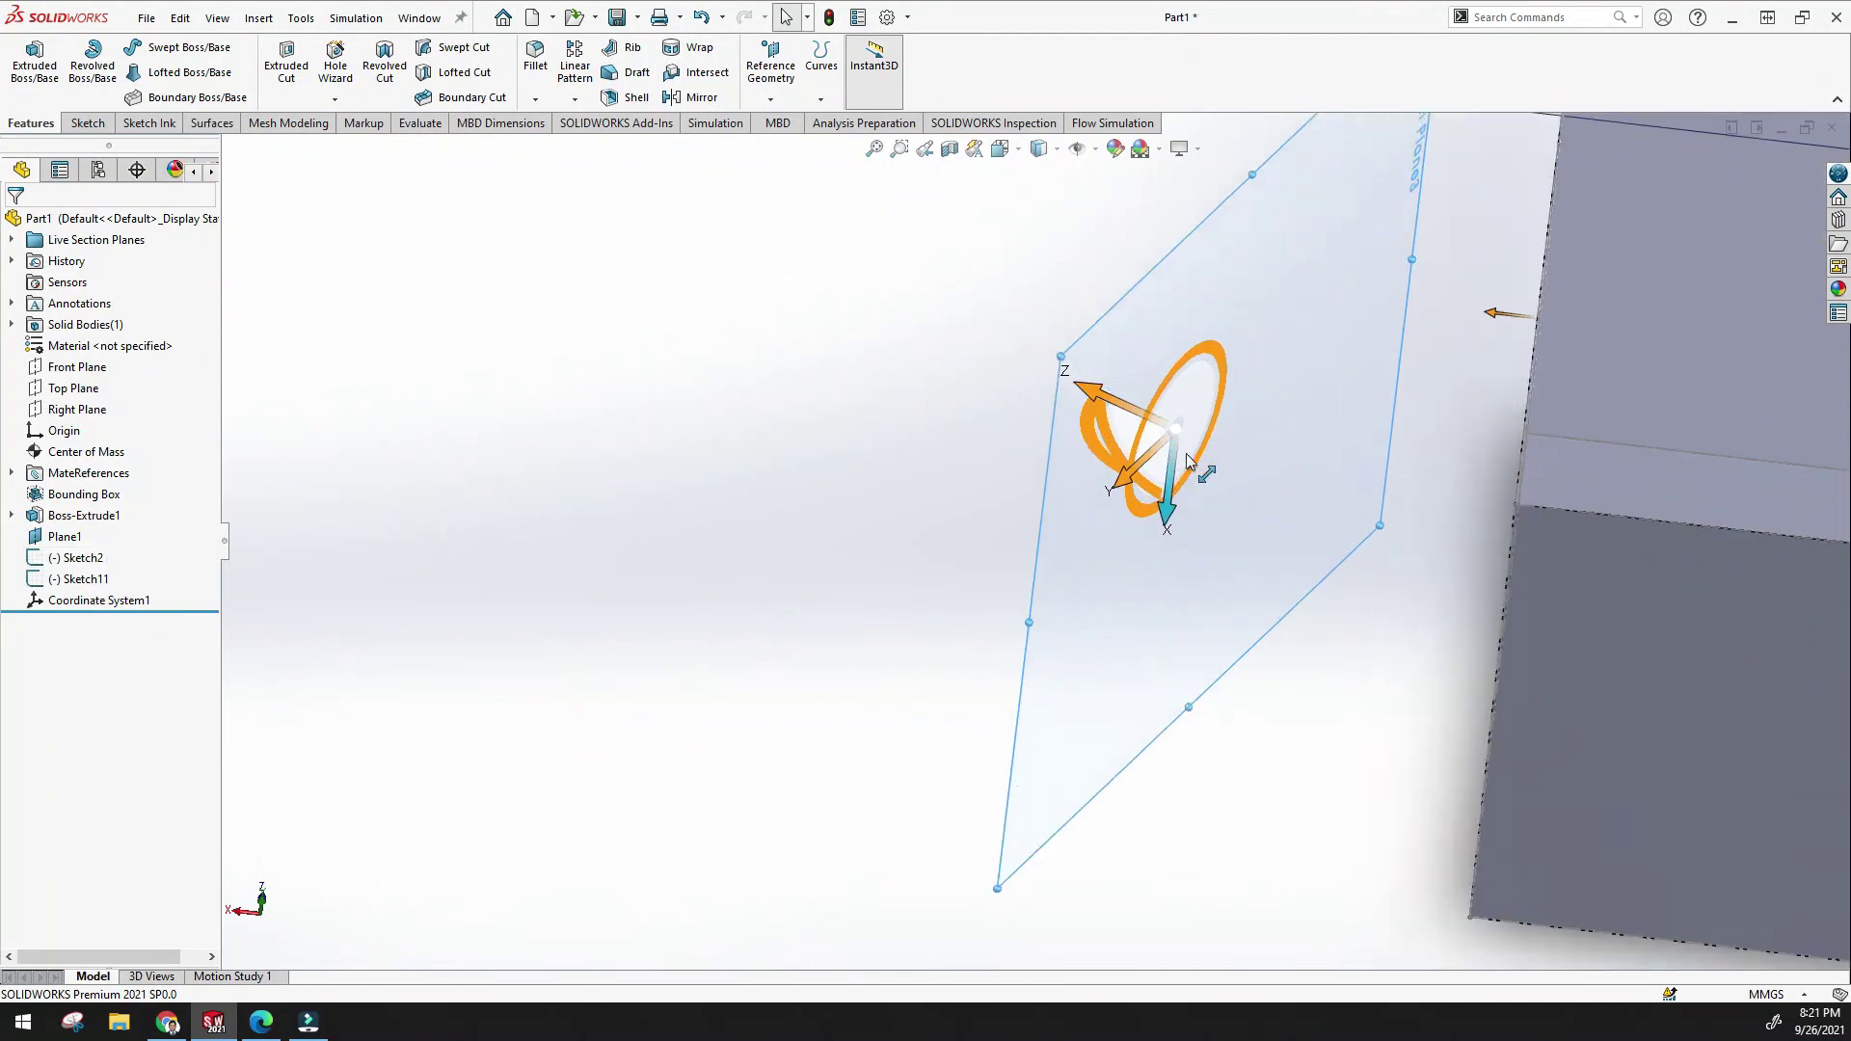
scroll(1186, 453, down, 1)
drag(1097, 422, 1063, 390)
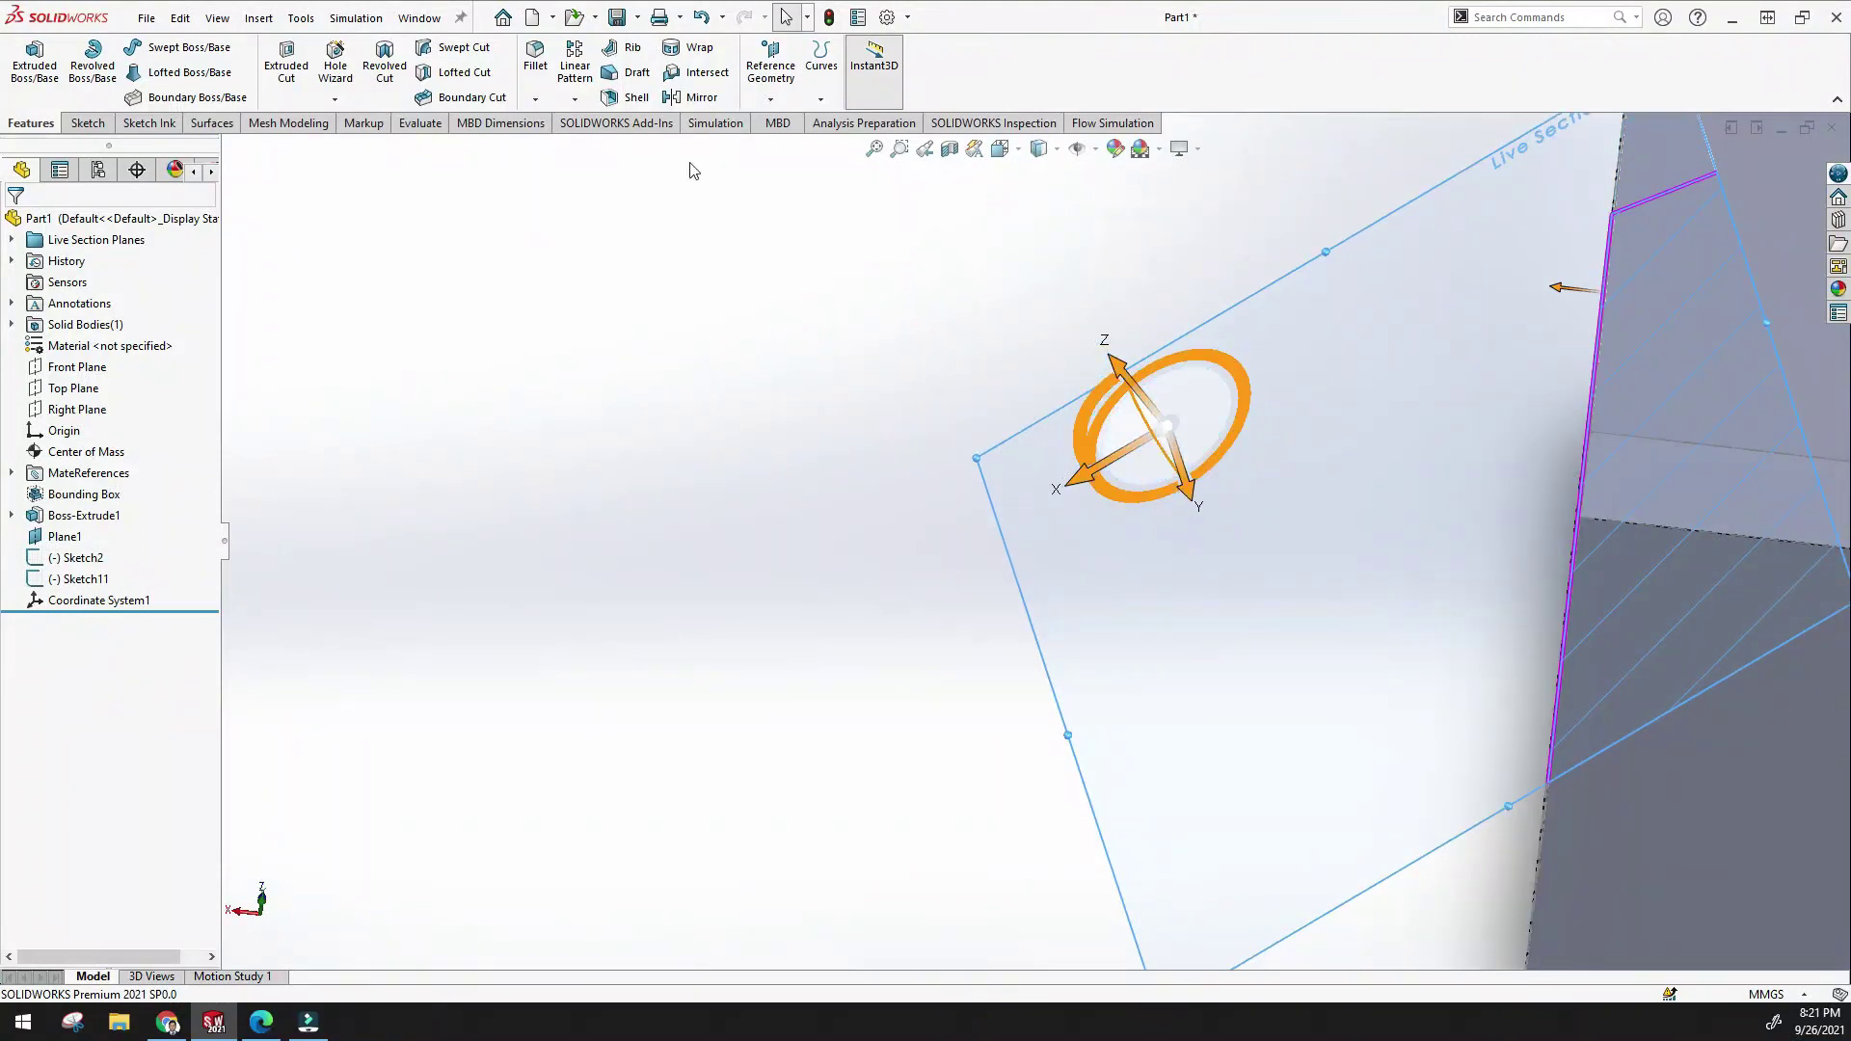
click(537, 411)
scroll(1147, 442, up, 5)
middle_drag(1180, 436, 1181, 217)
click(874, 148)
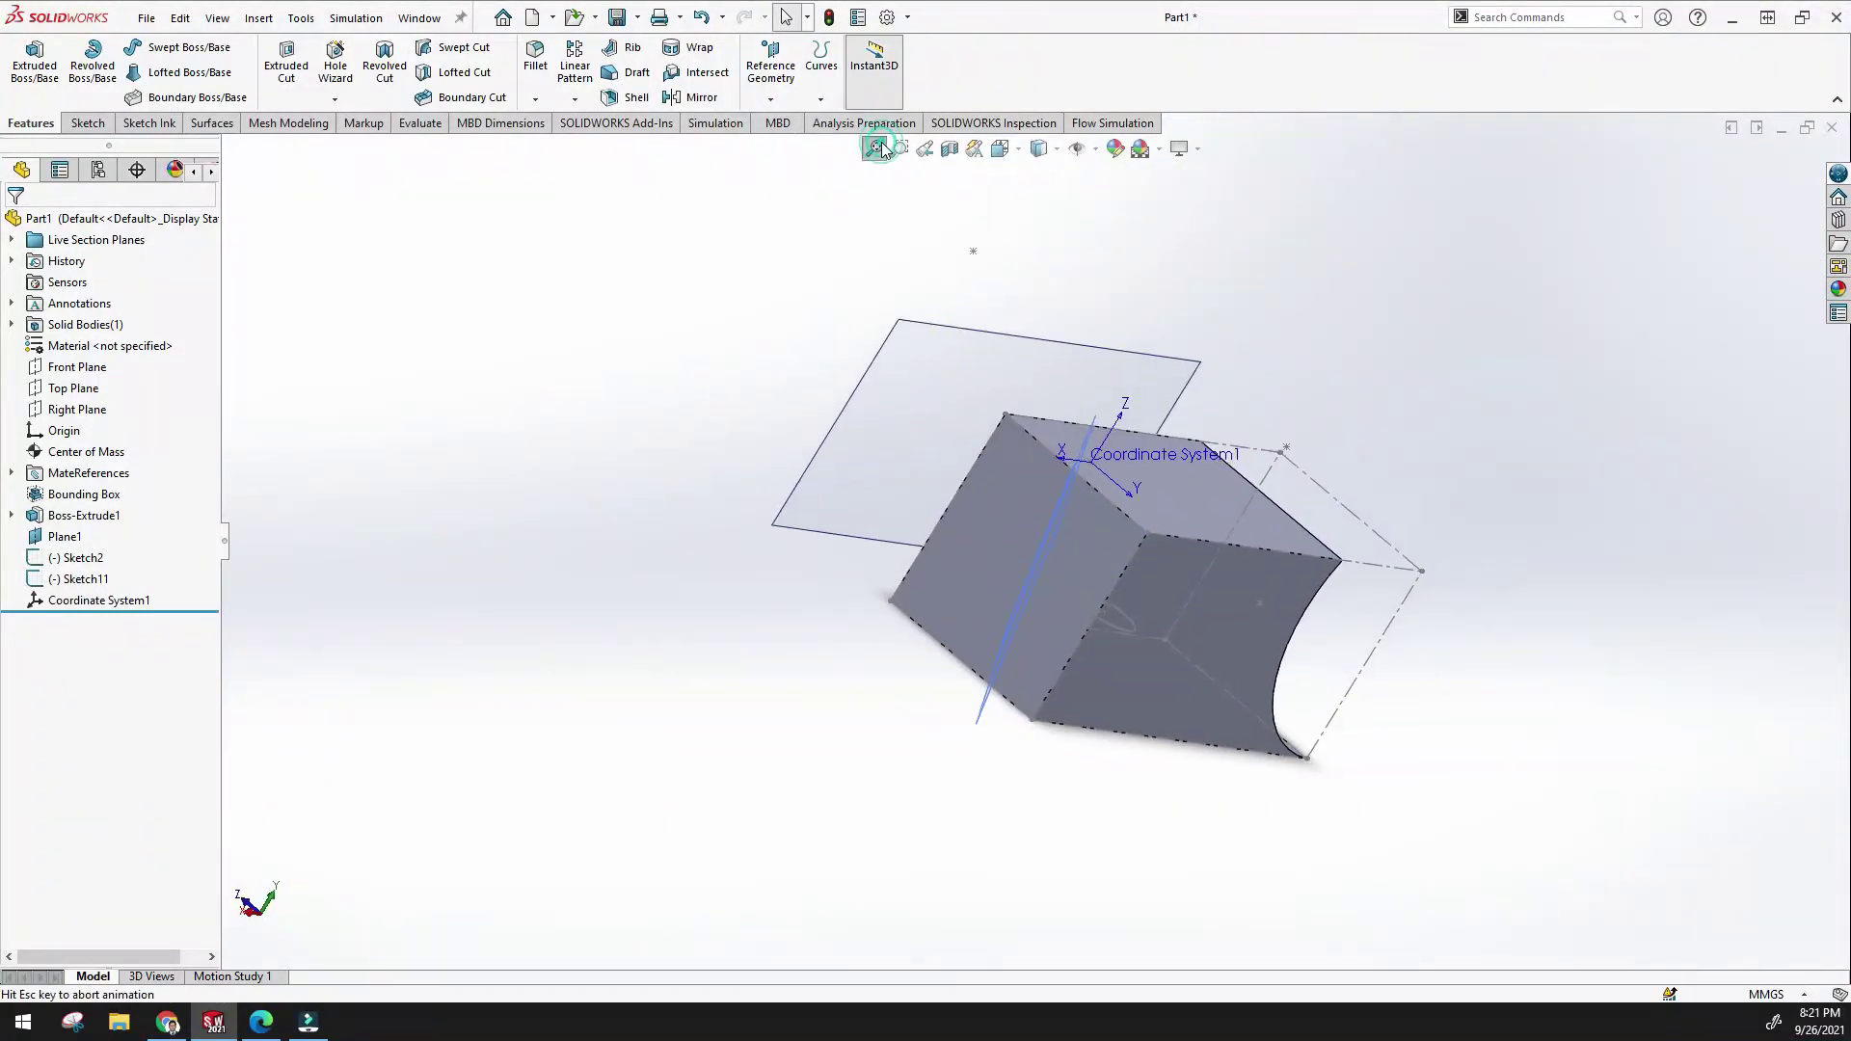
middle_drag(768, 587, 899, 568)
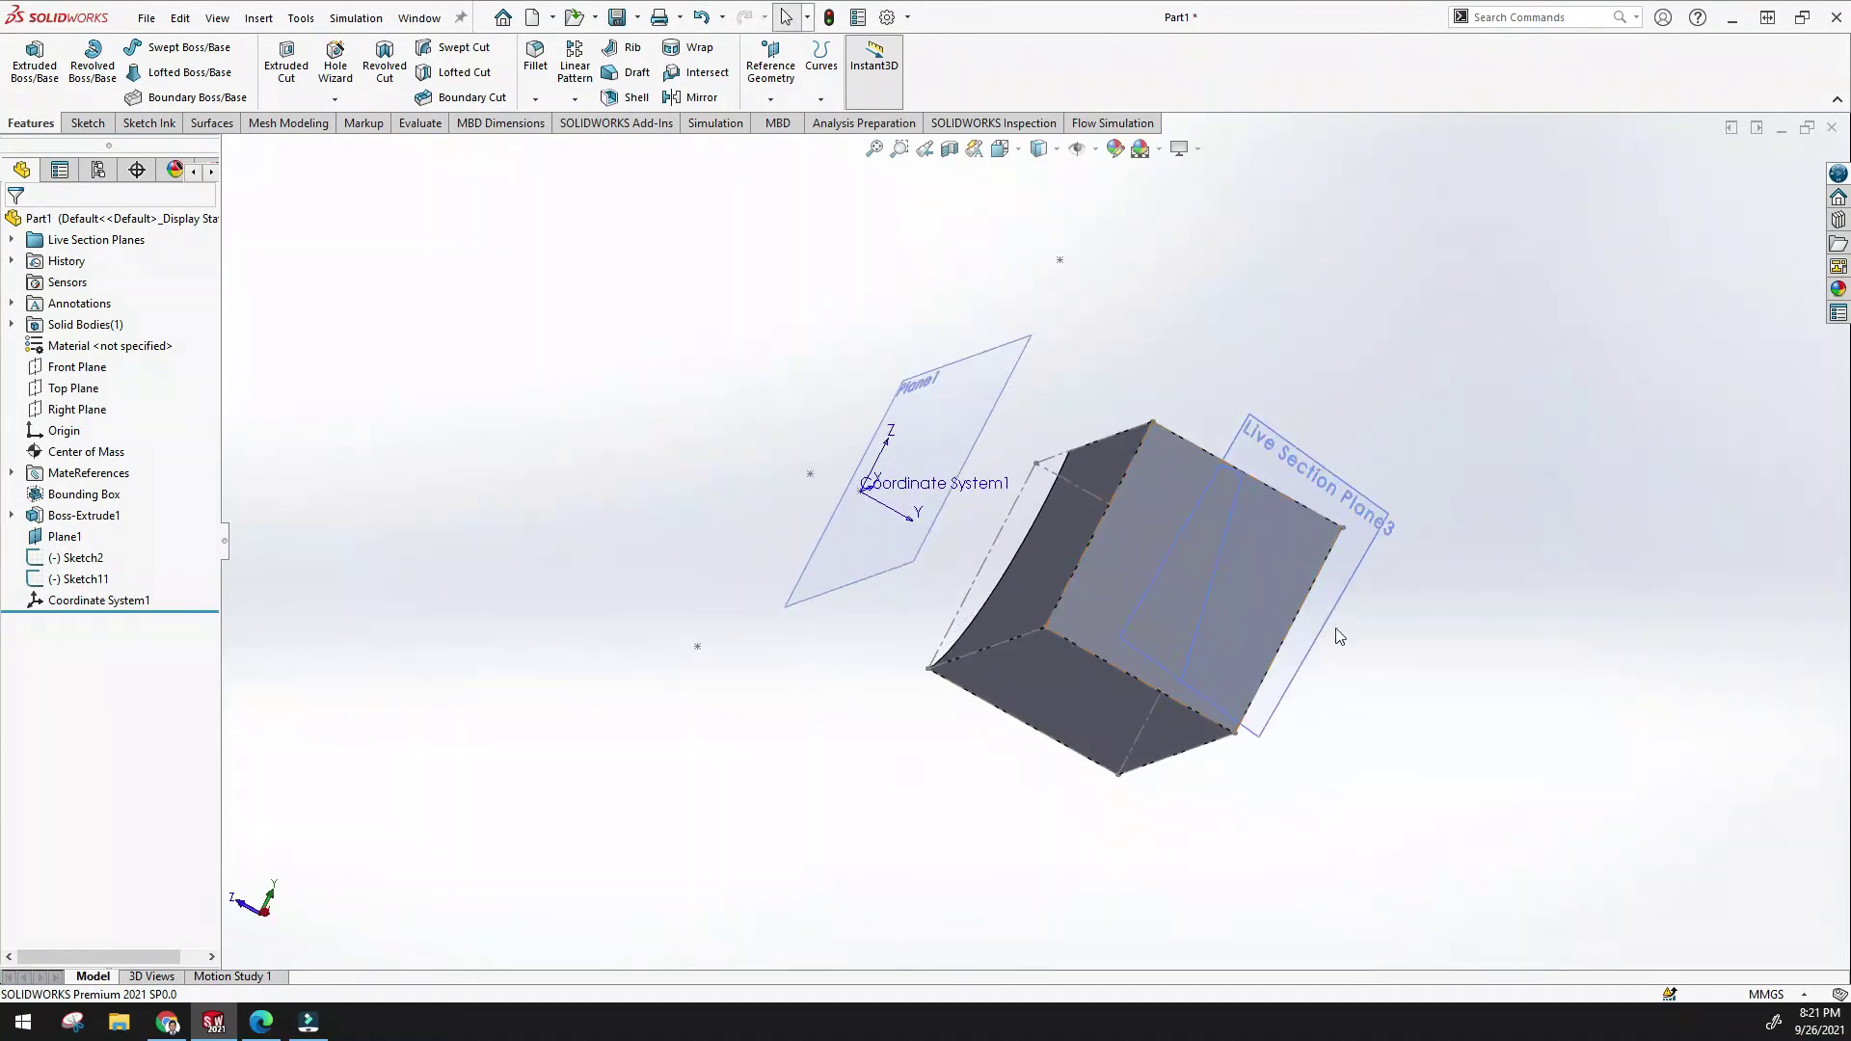
Shorten the block slightly by moving its flat end face inward with Instant3D.
click(1292, 586)
double_click(1291, 585)
middle_drag(1419, 628, 1066, 856)
click(1061, 846)
click(674, 590)
click(677, 619)
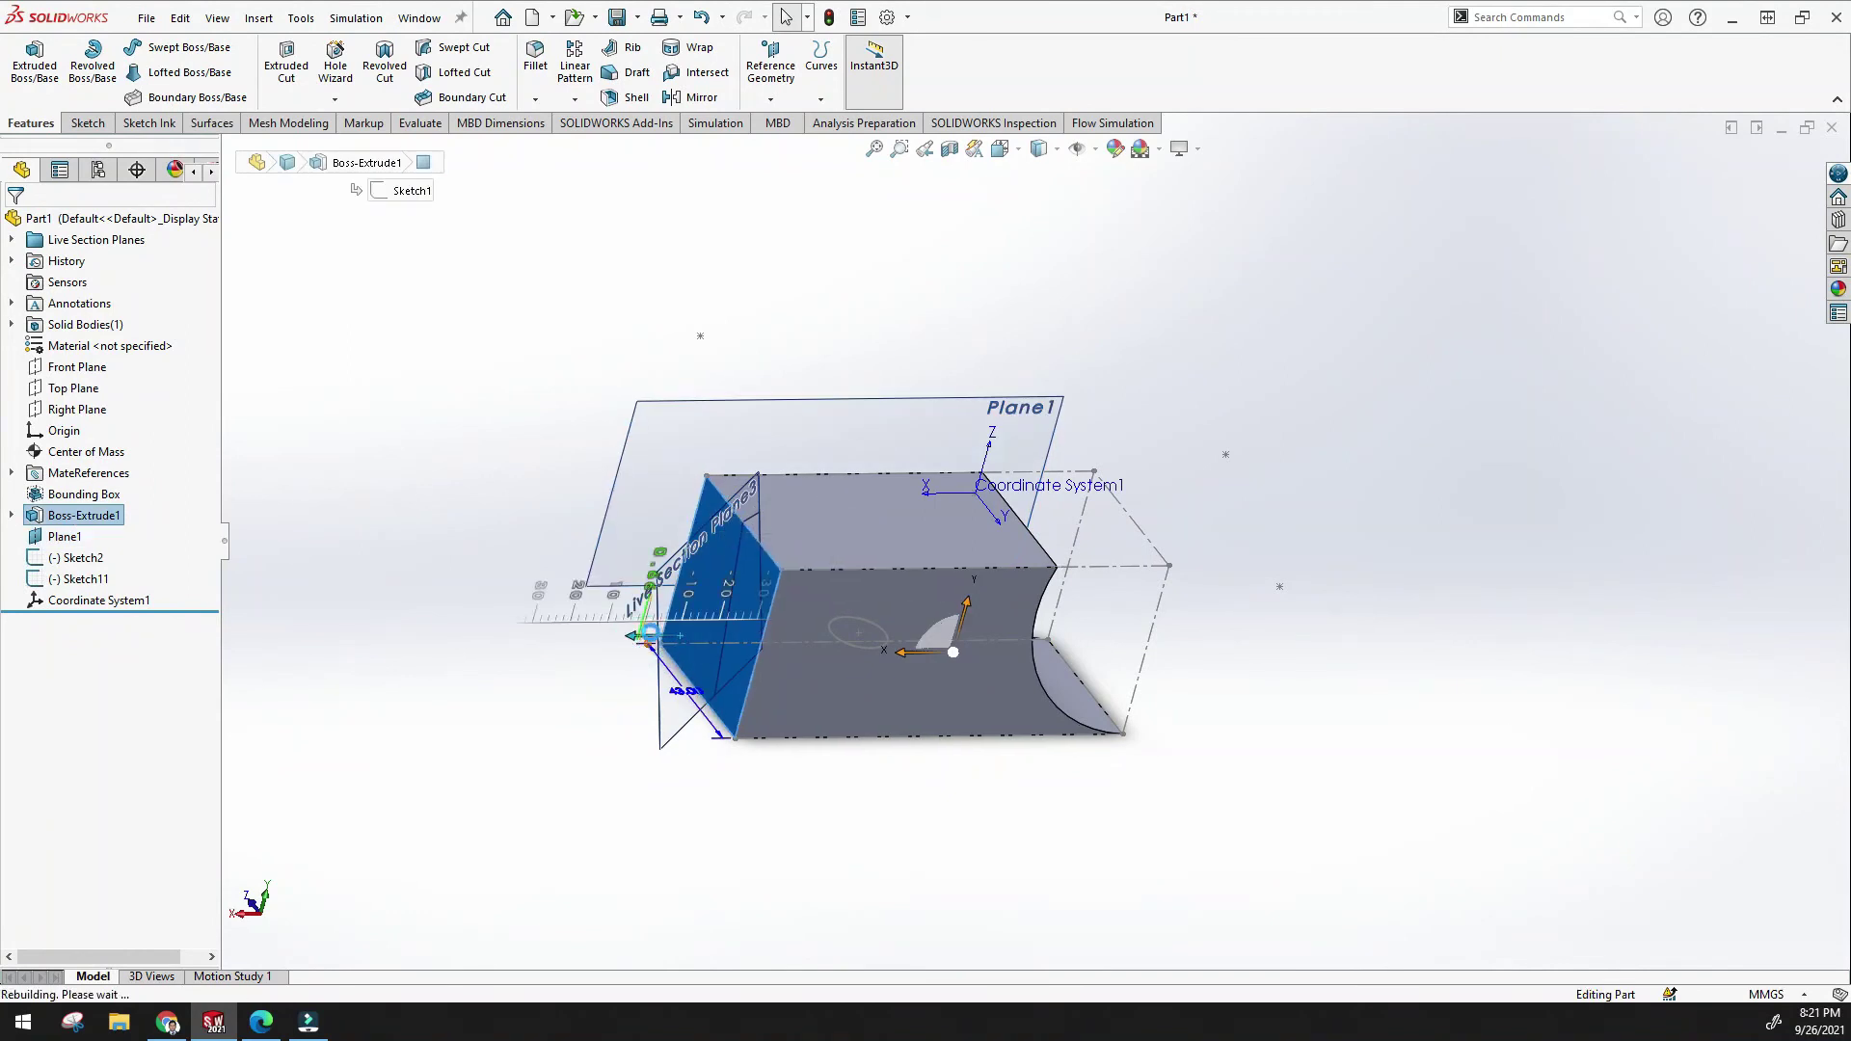
click(531, 578)
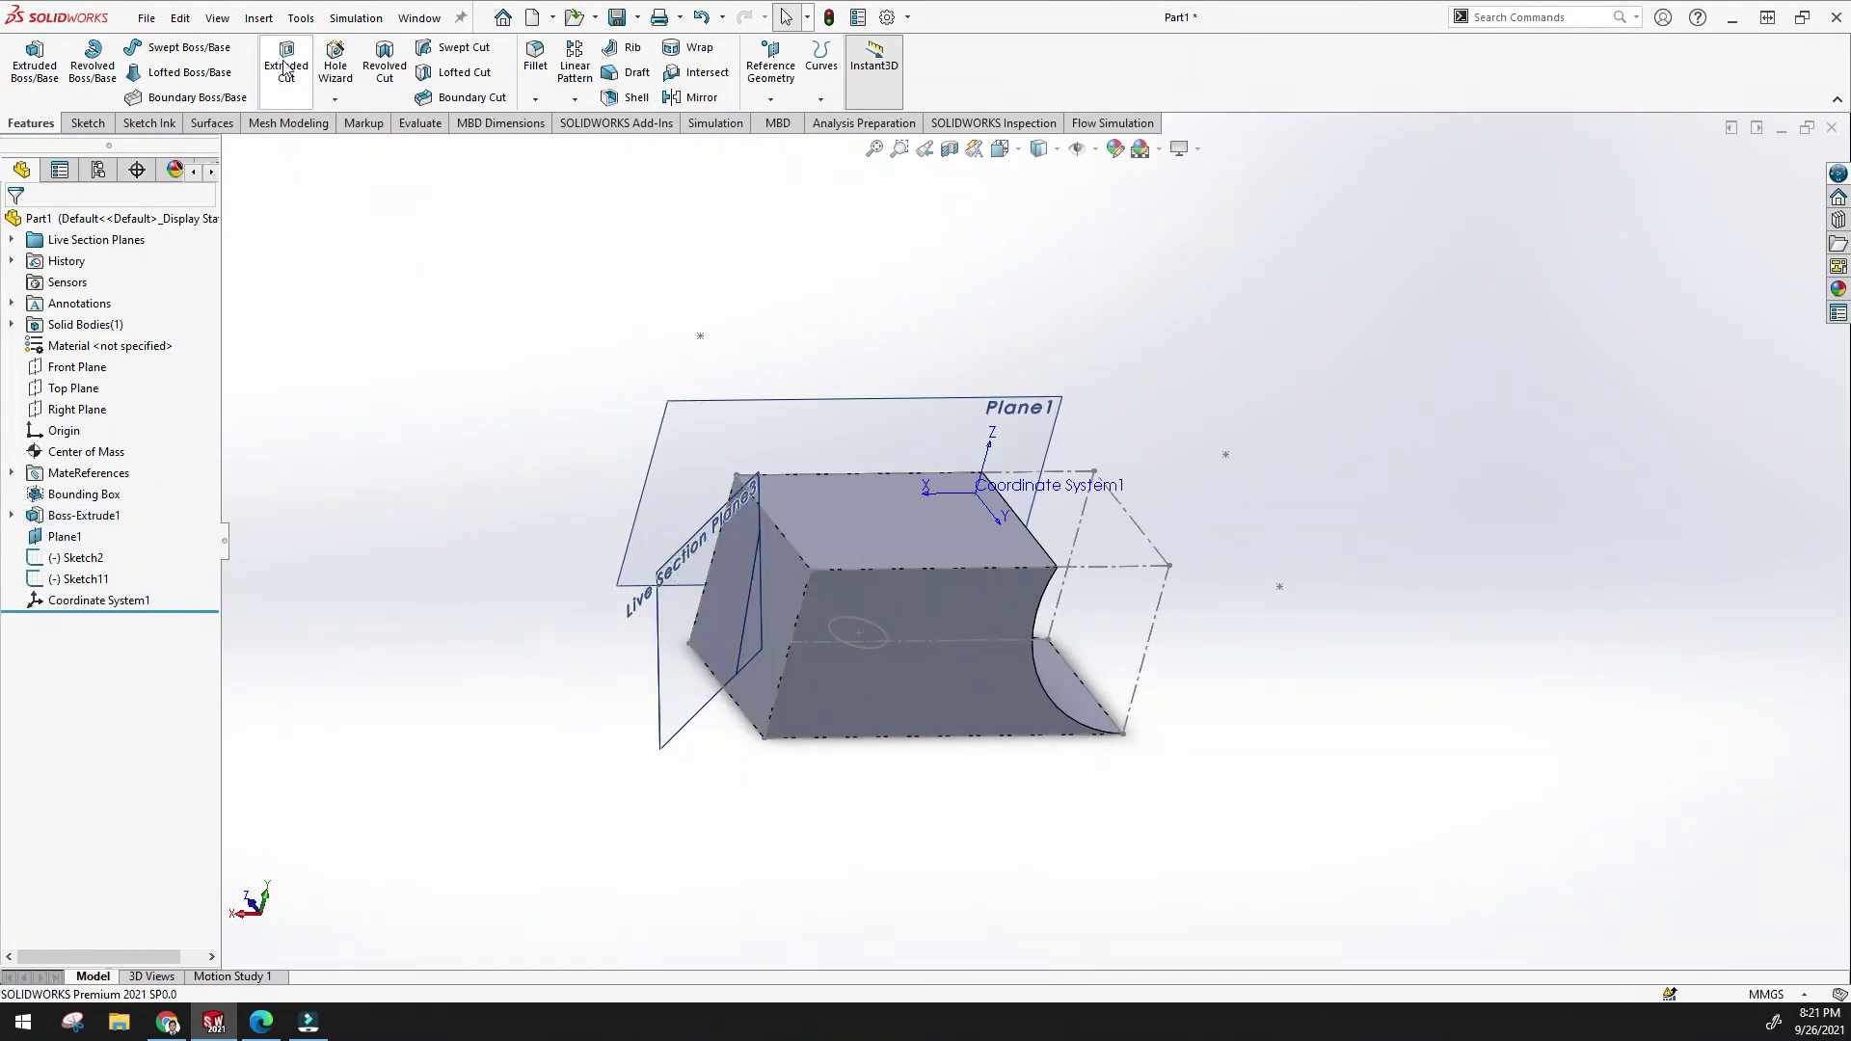
Start a Grid System sketch and orient the view normal to Plane1.
click(266, 23)
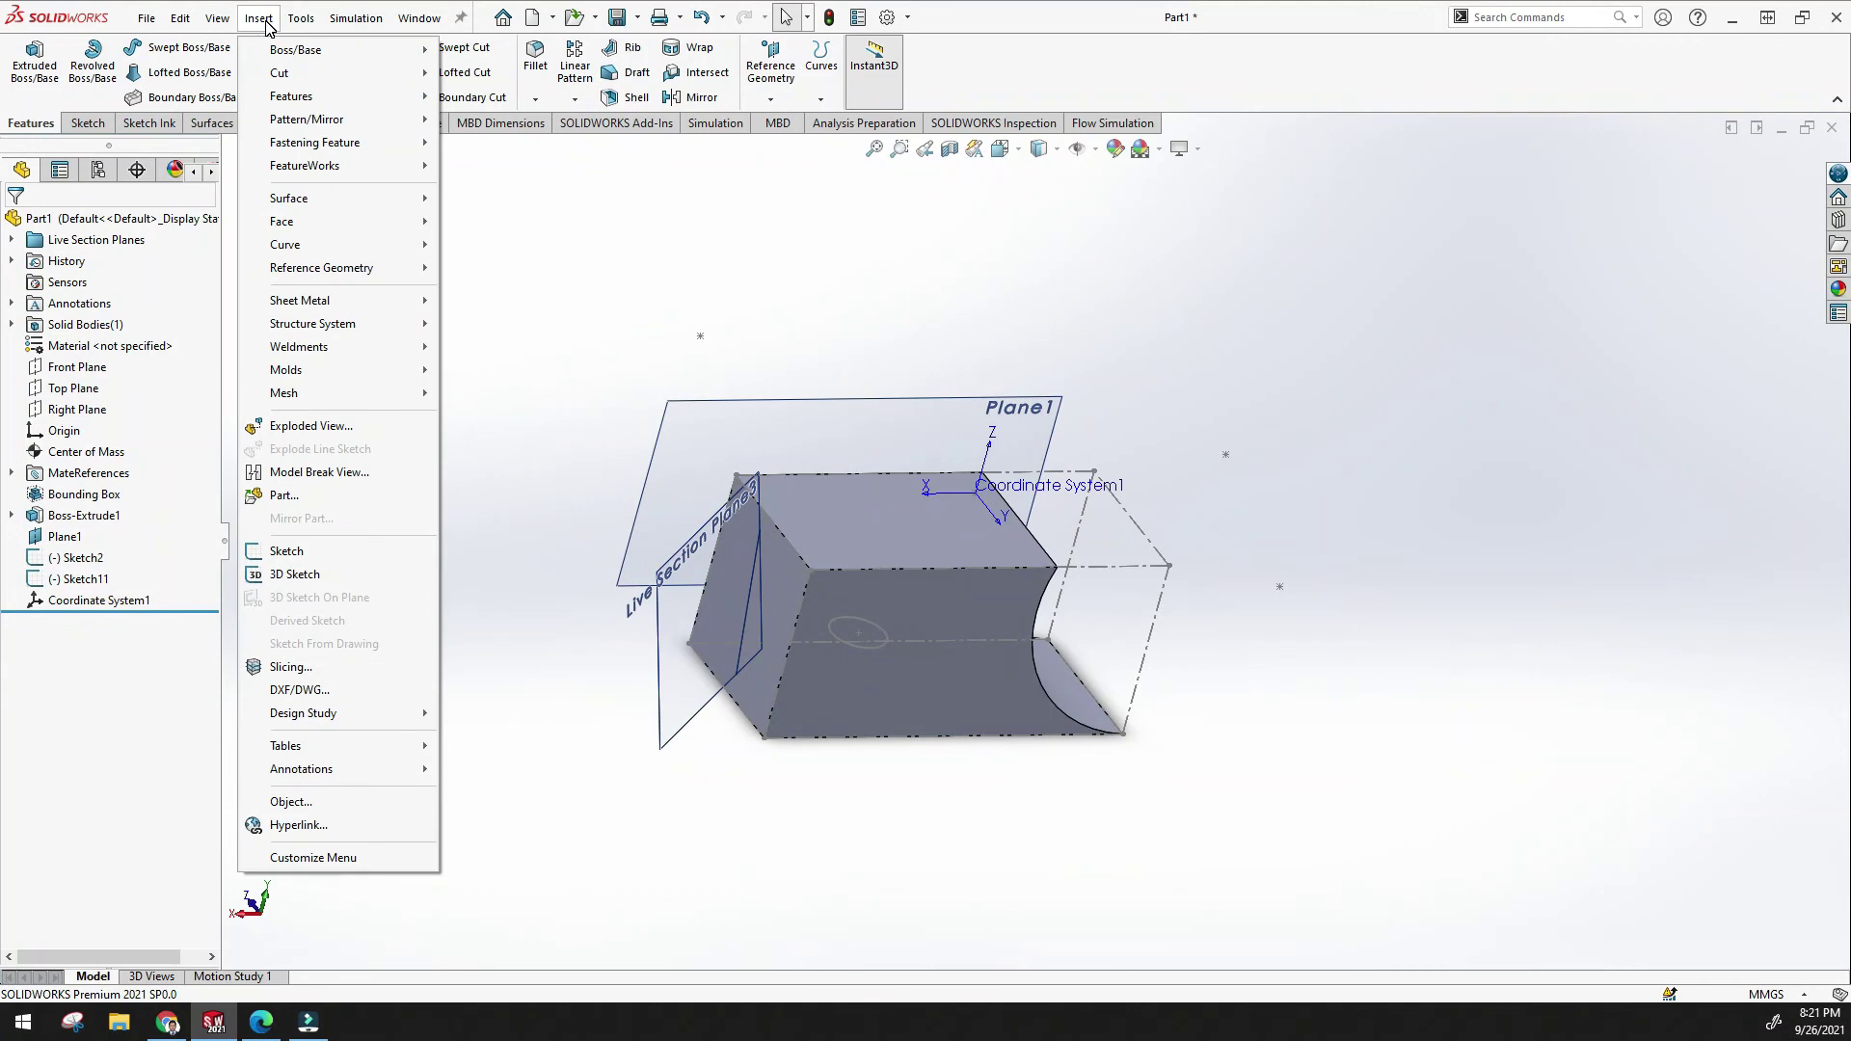
mouse_move(383, 276)
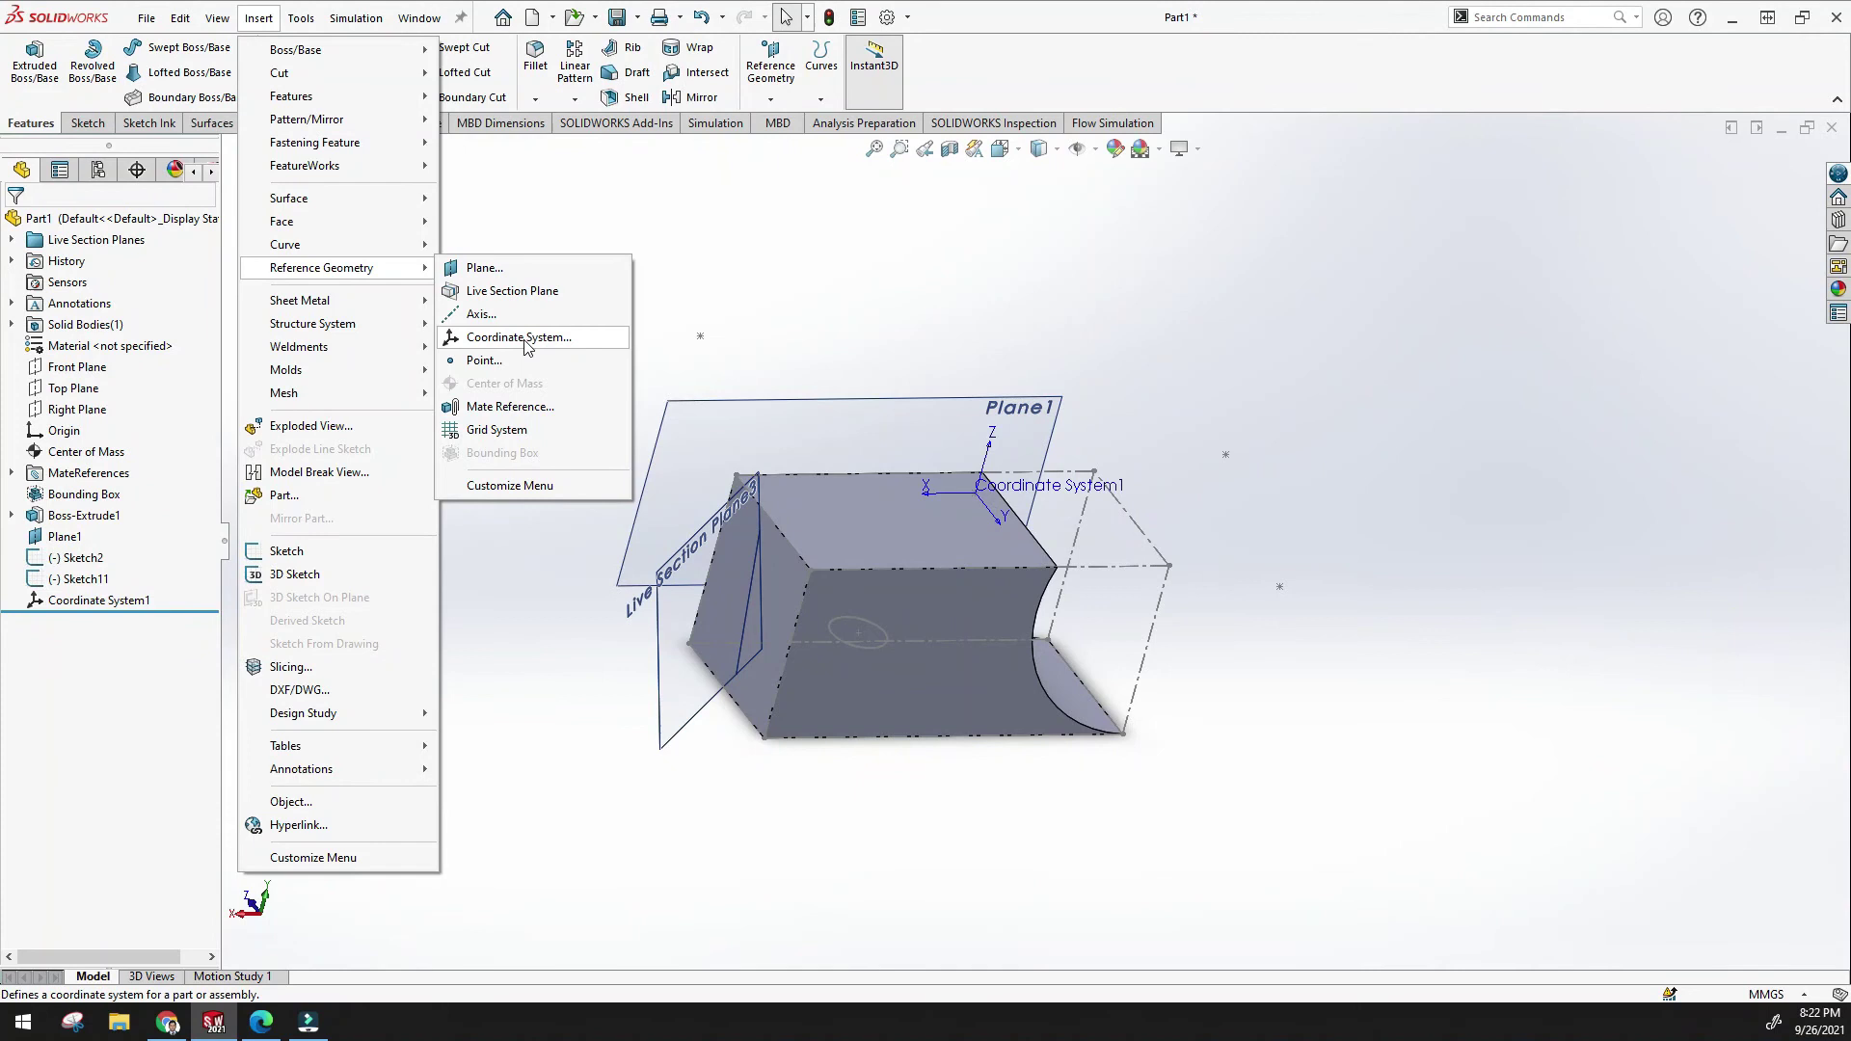
click(501, 430)
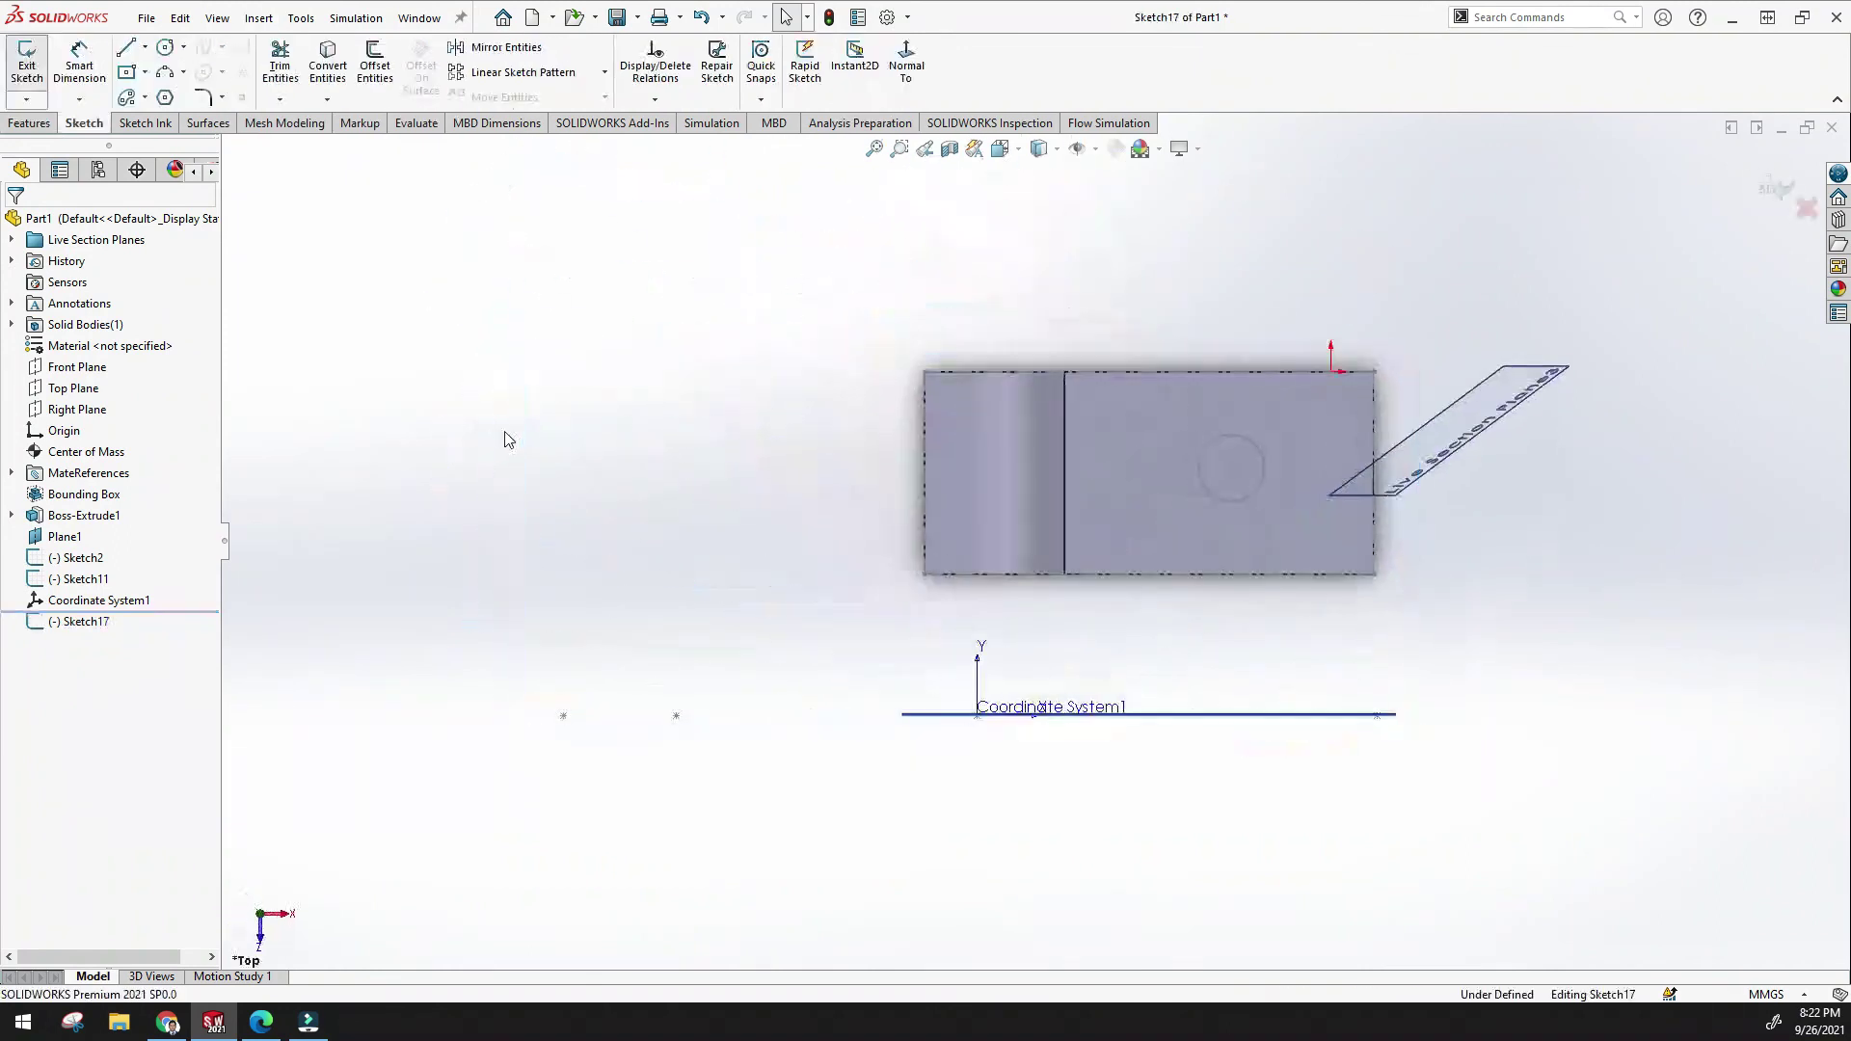
middle_drag(750, 396, 735, 582)
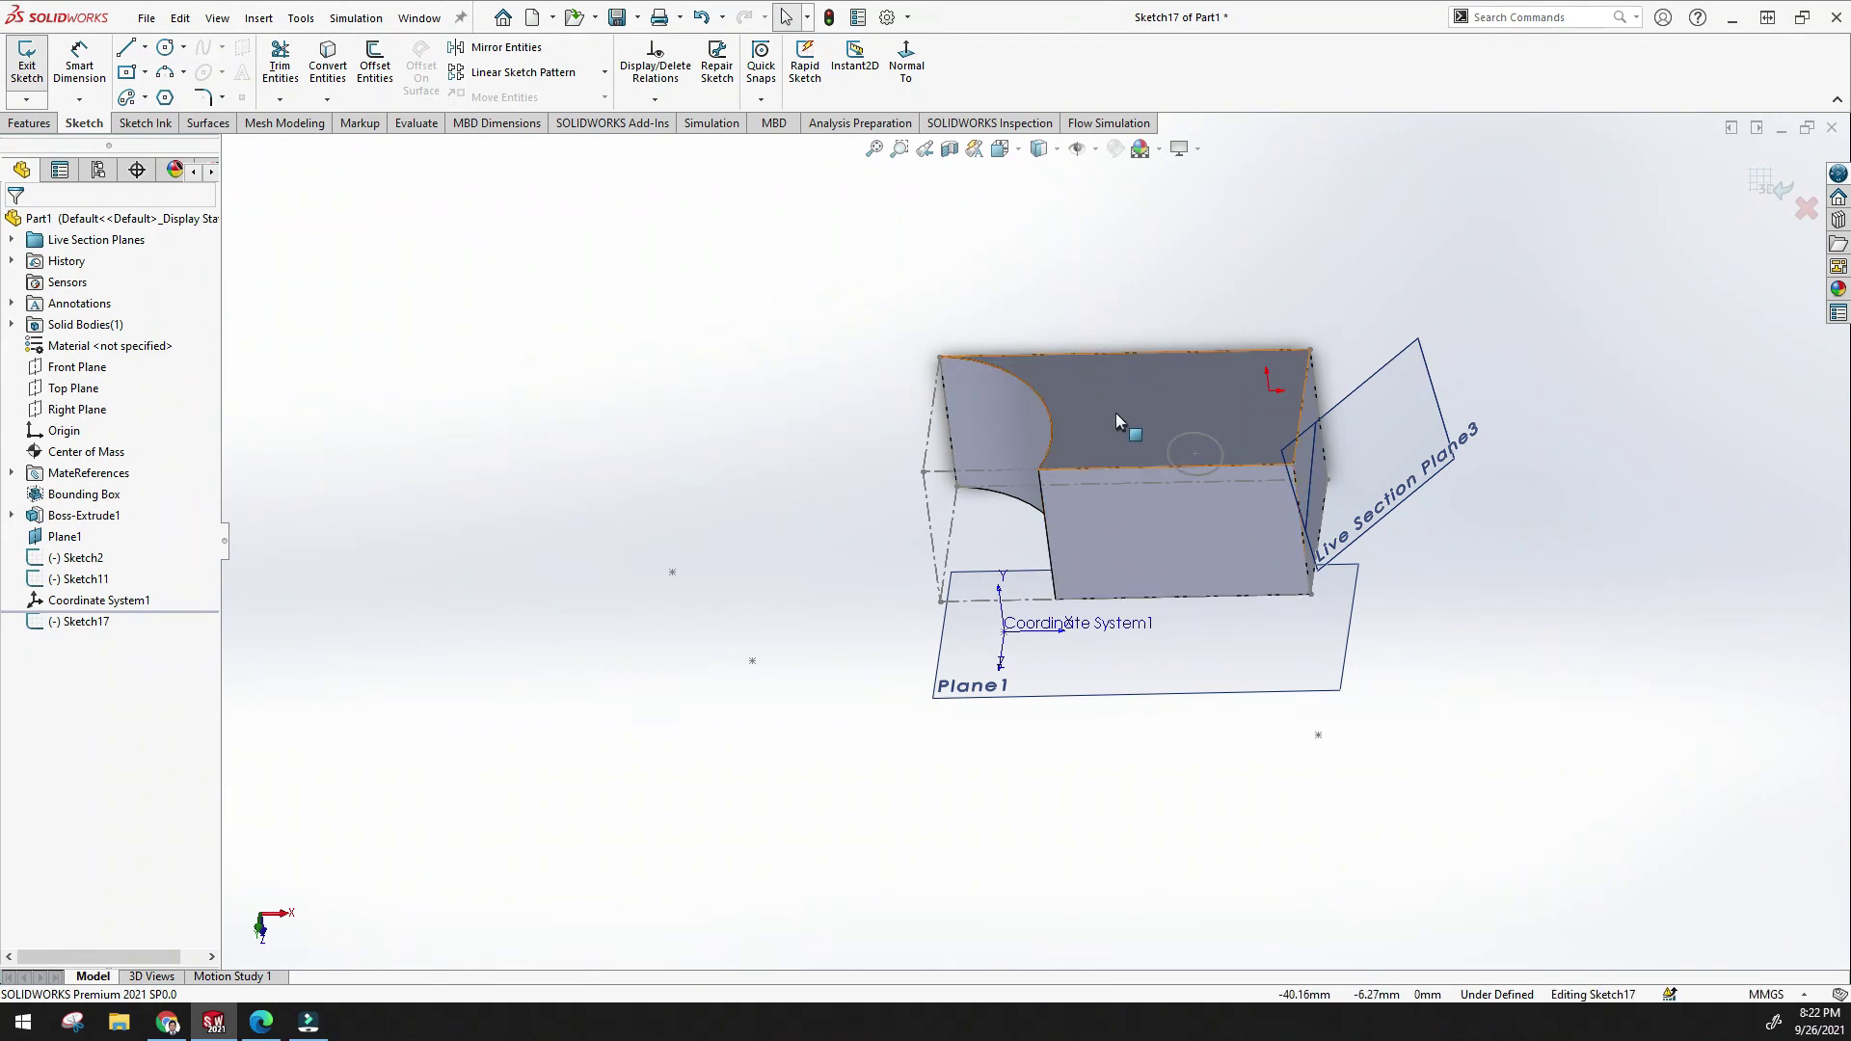
middle_drag(917, 691, 1150, 655)
click(1178, 641)
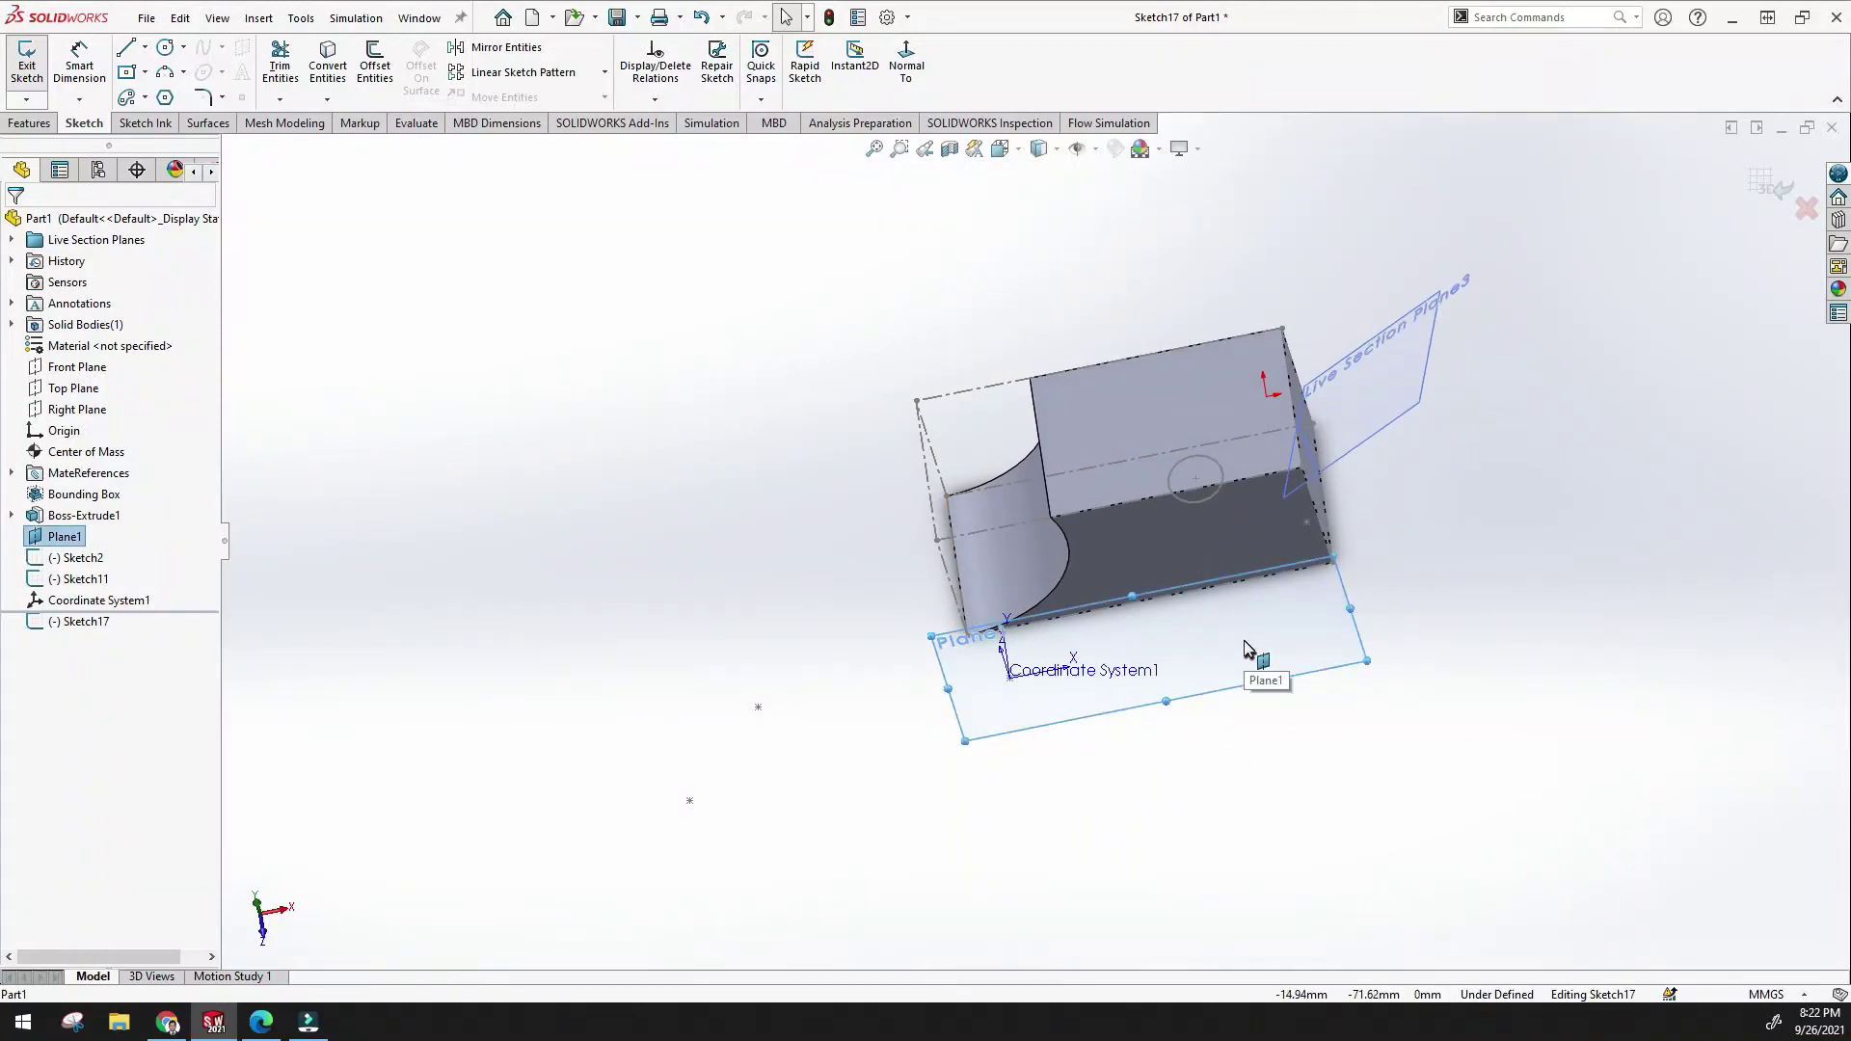
click(905, 64)
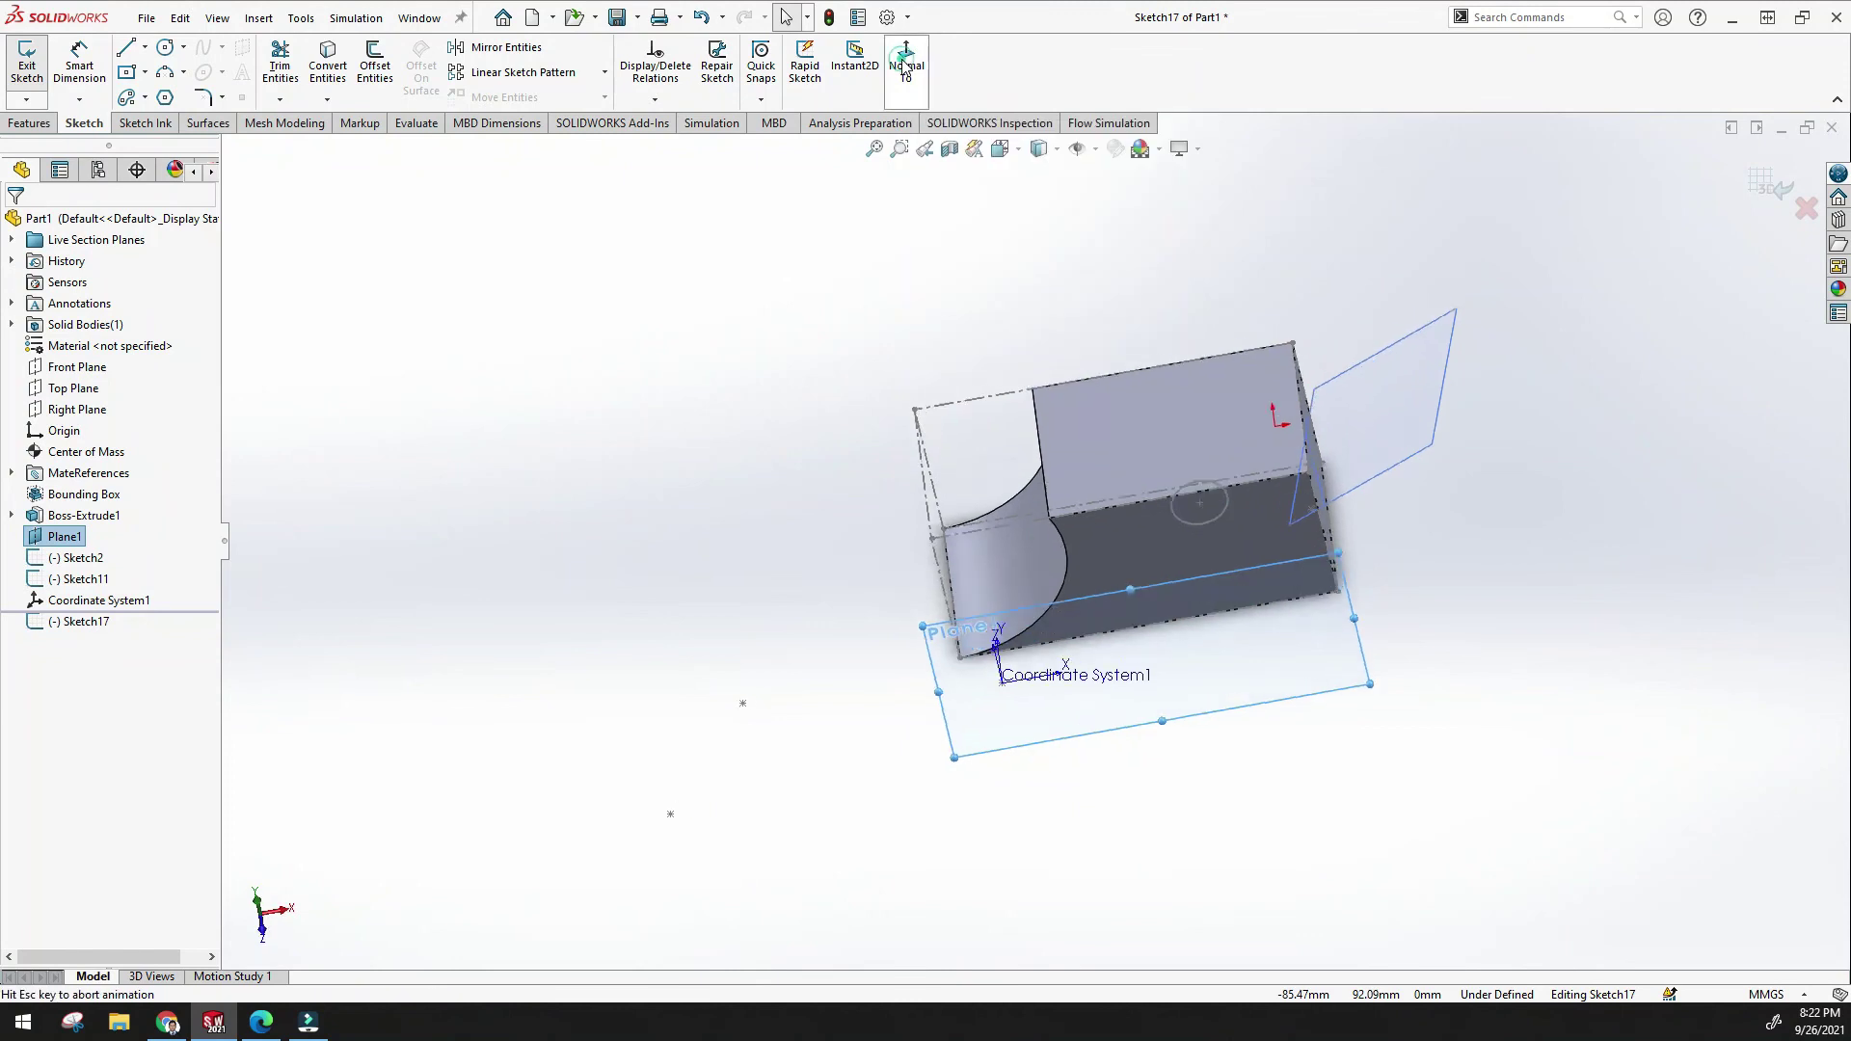
Sketch a five-sided polygon with an inscribed circle as the grid profile and finish the sketch.
click(168, 99)
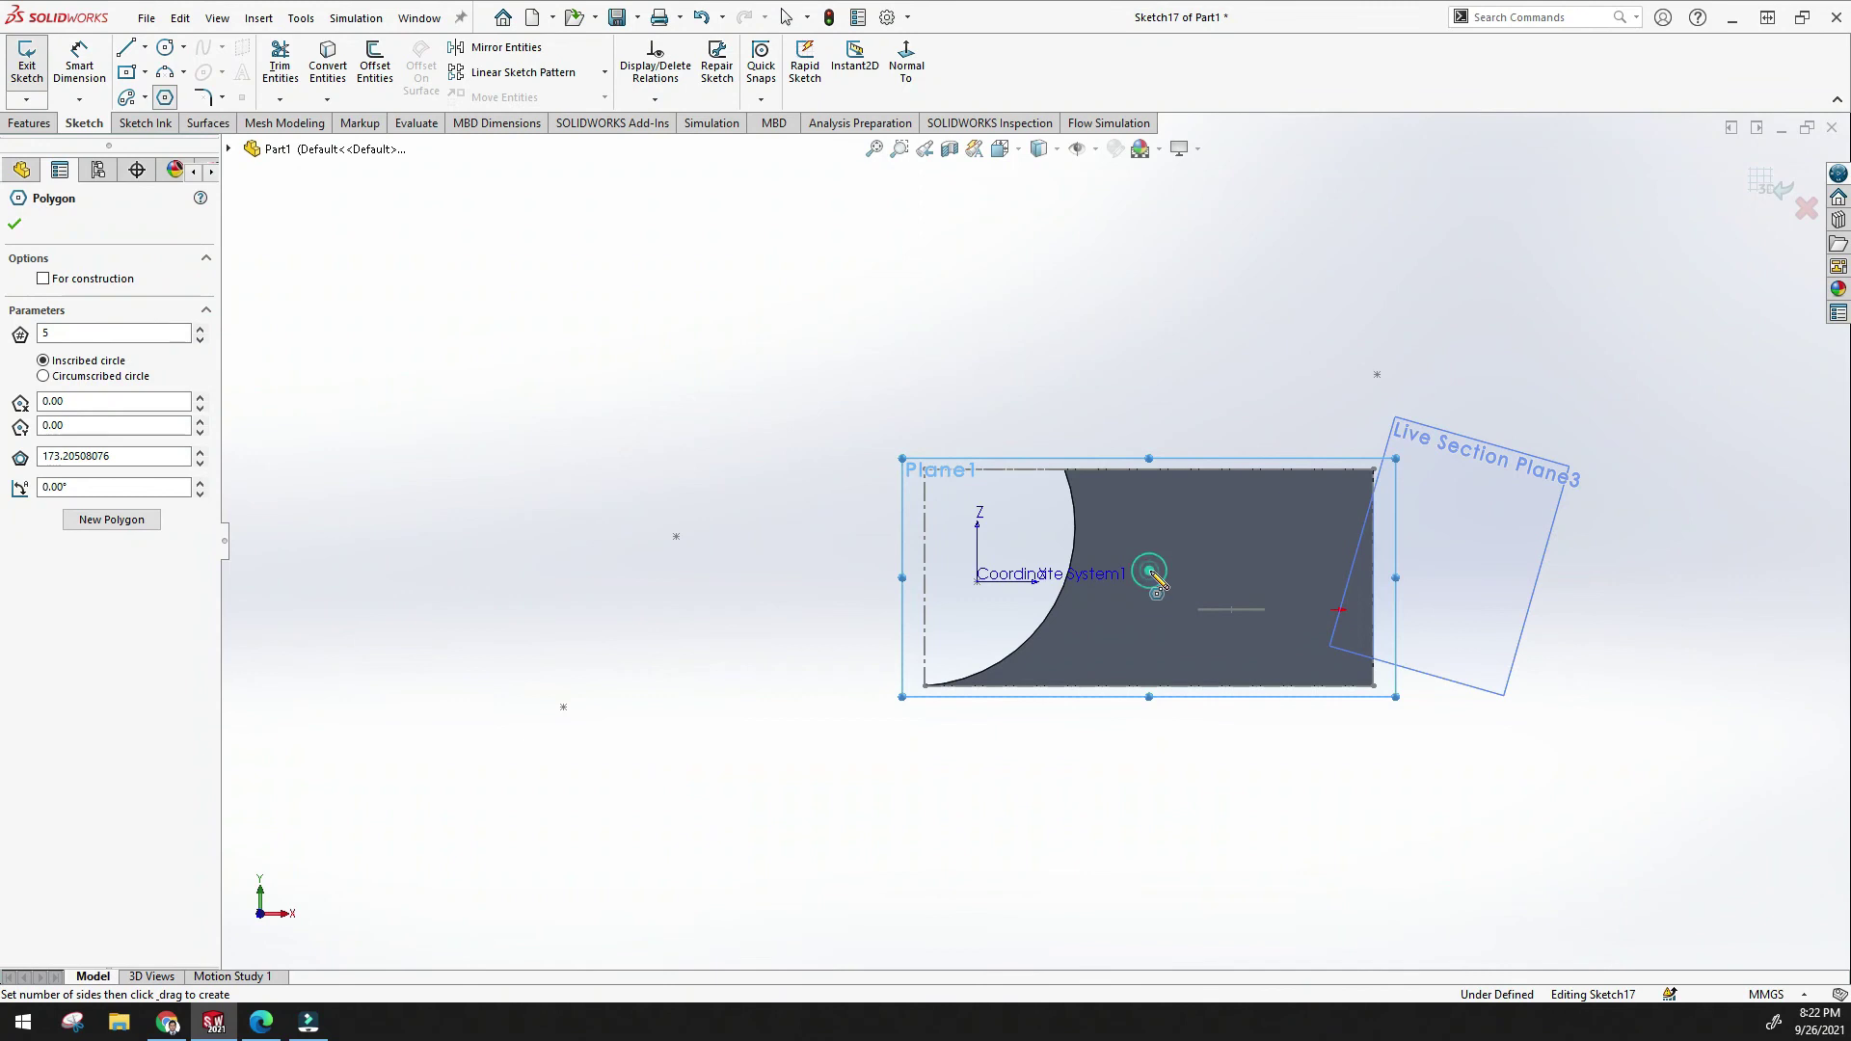
click(14, 224)
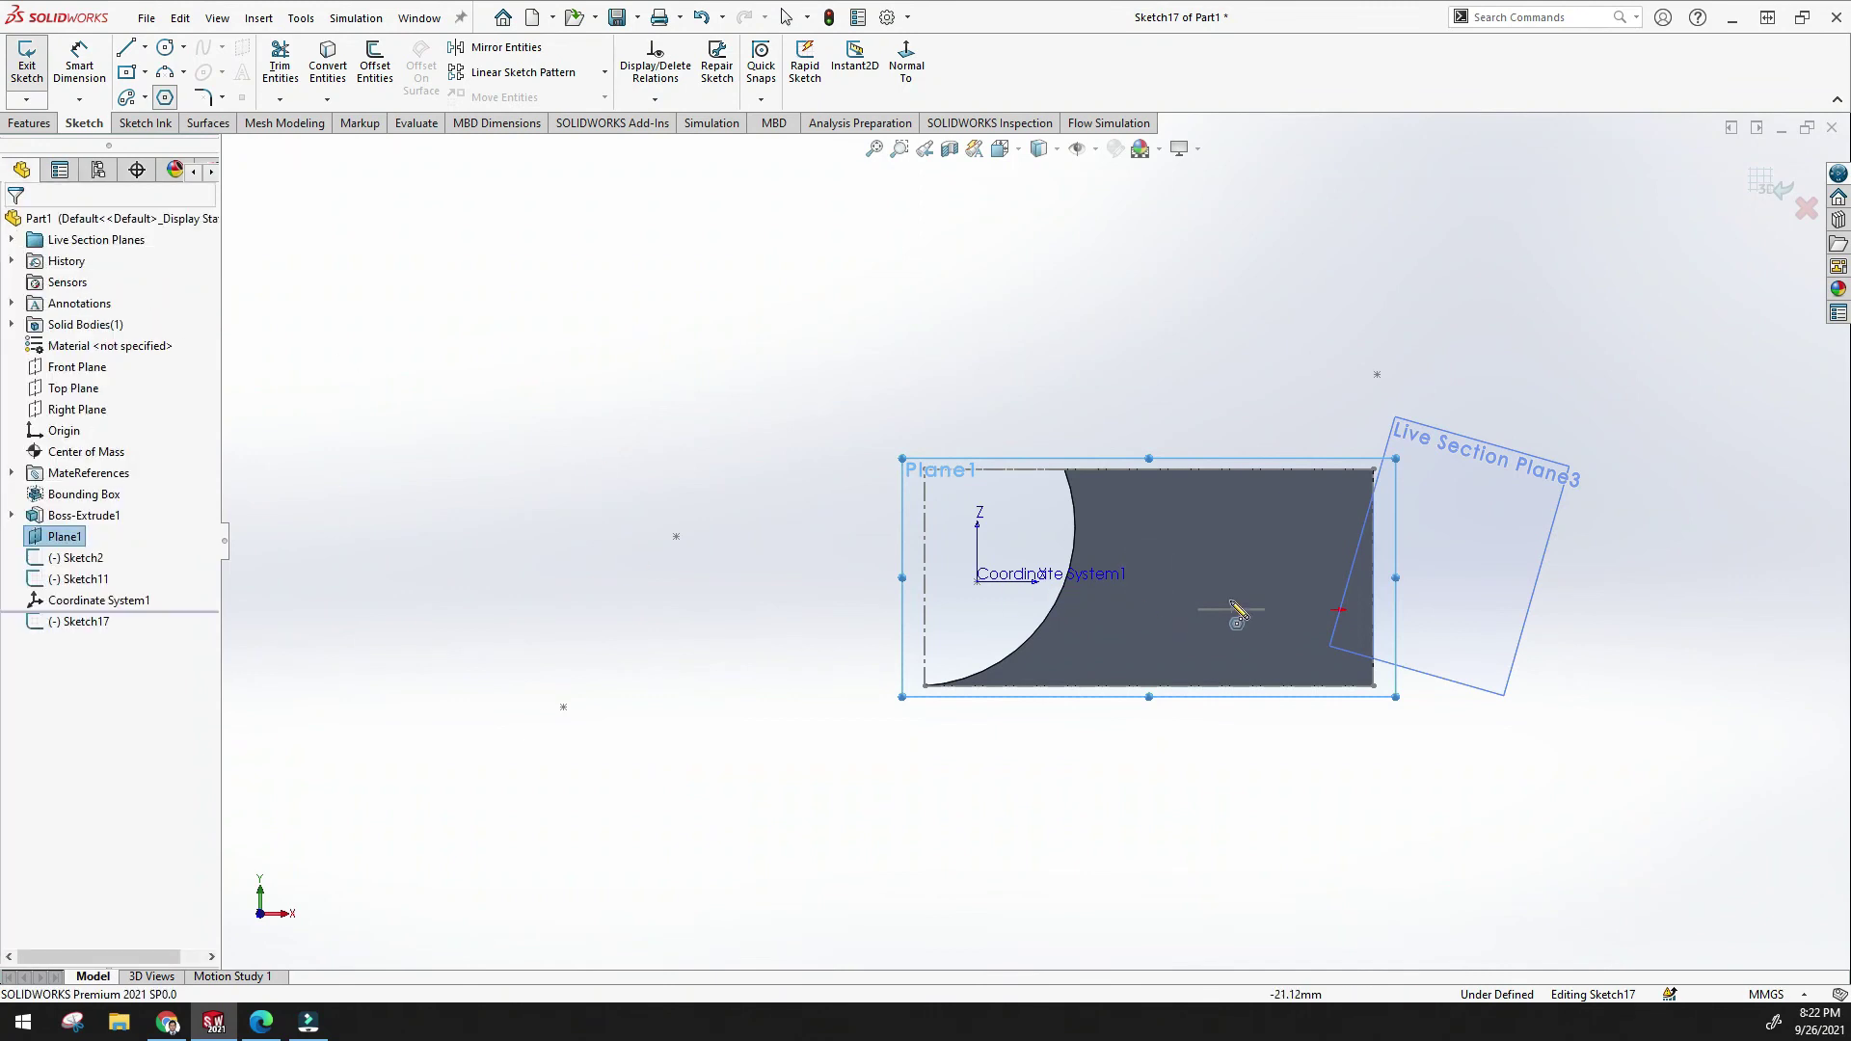
scroll(1061, 569, up, 4)
scroll(1060, 569, down, 5)
middle_drag(1133, 555, 1147, 607)
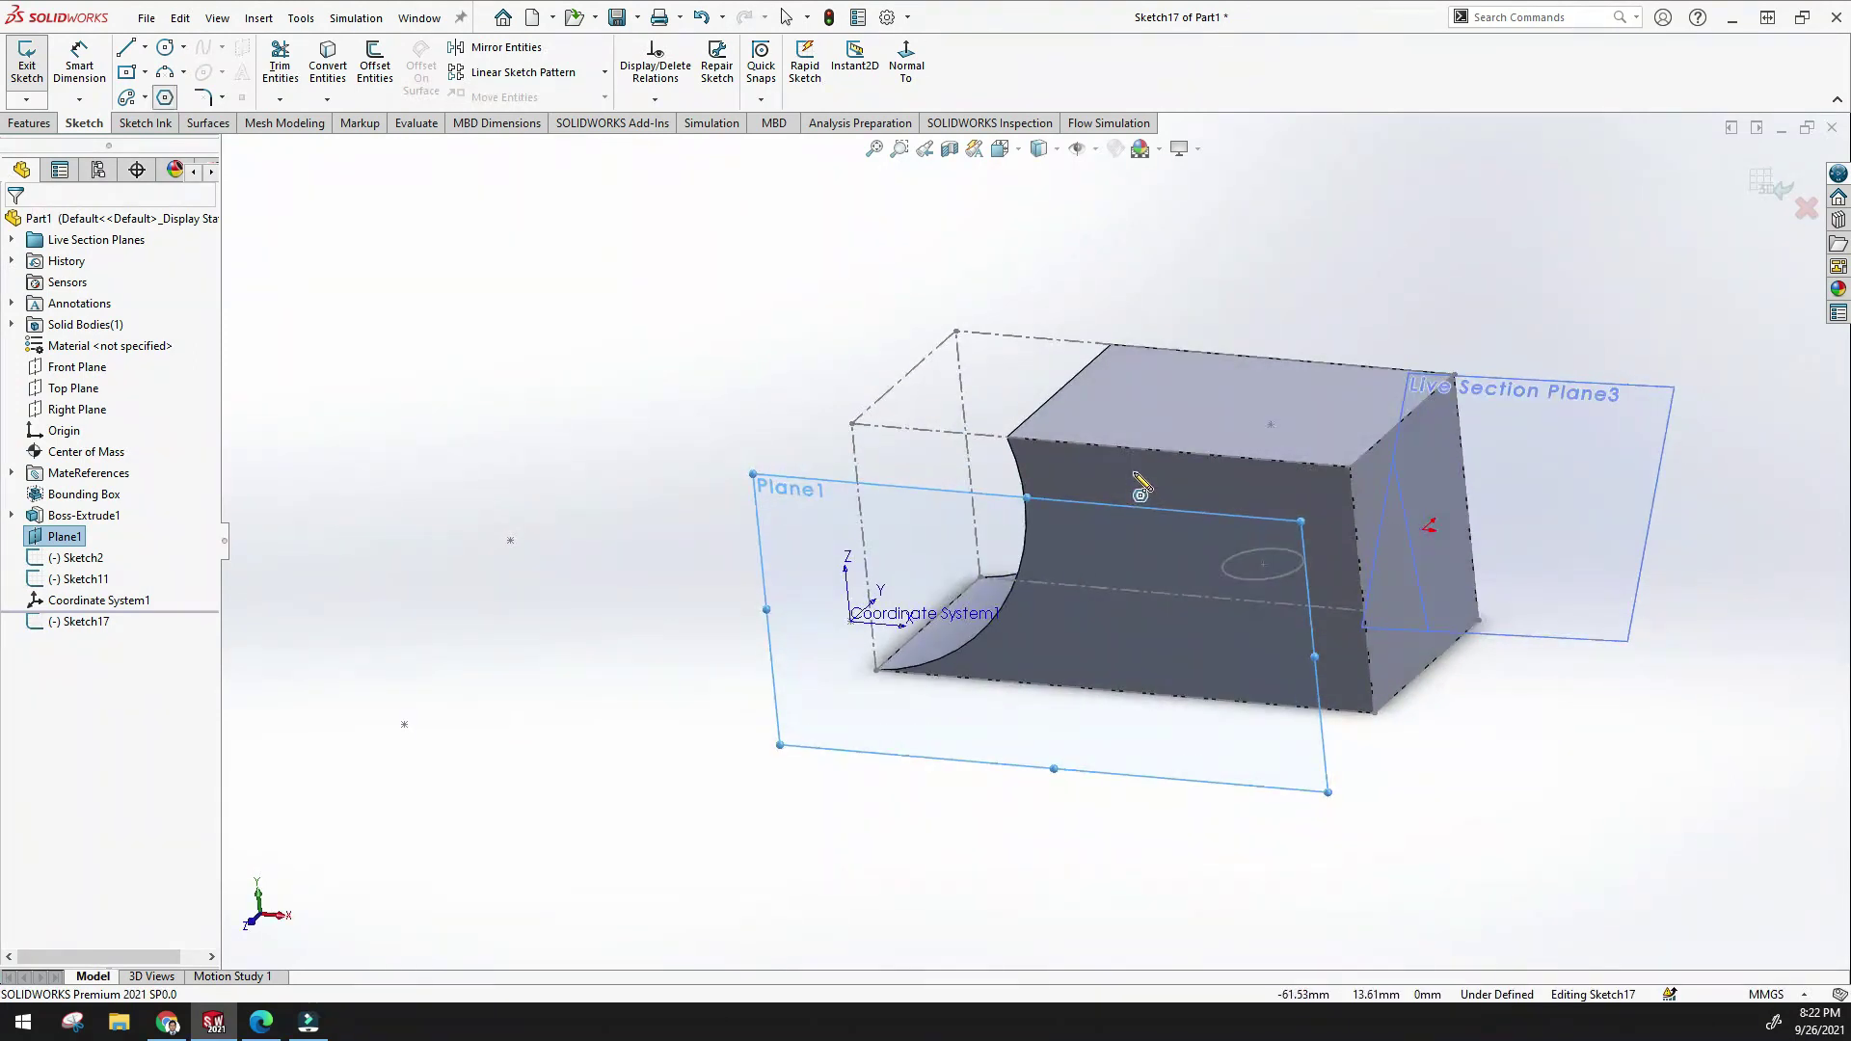
click(1134, 473)
click(1126, 527)
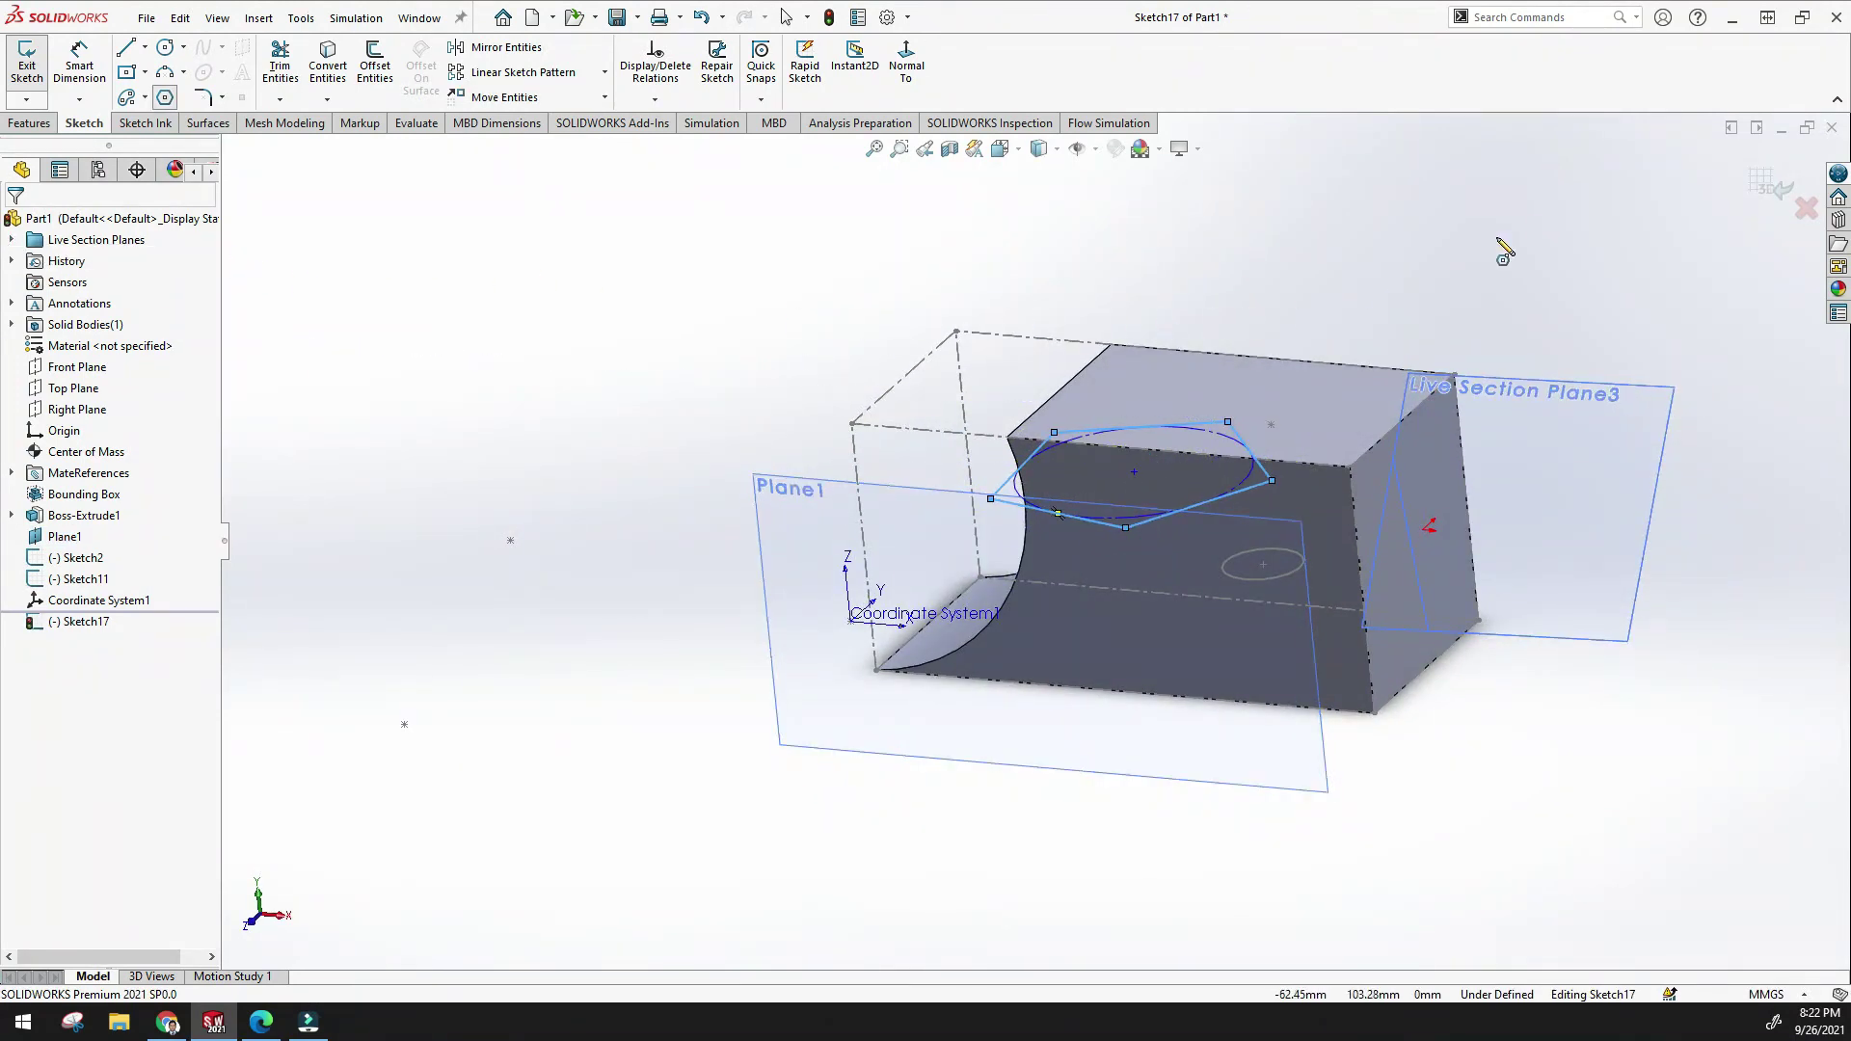
click(1774, 192)
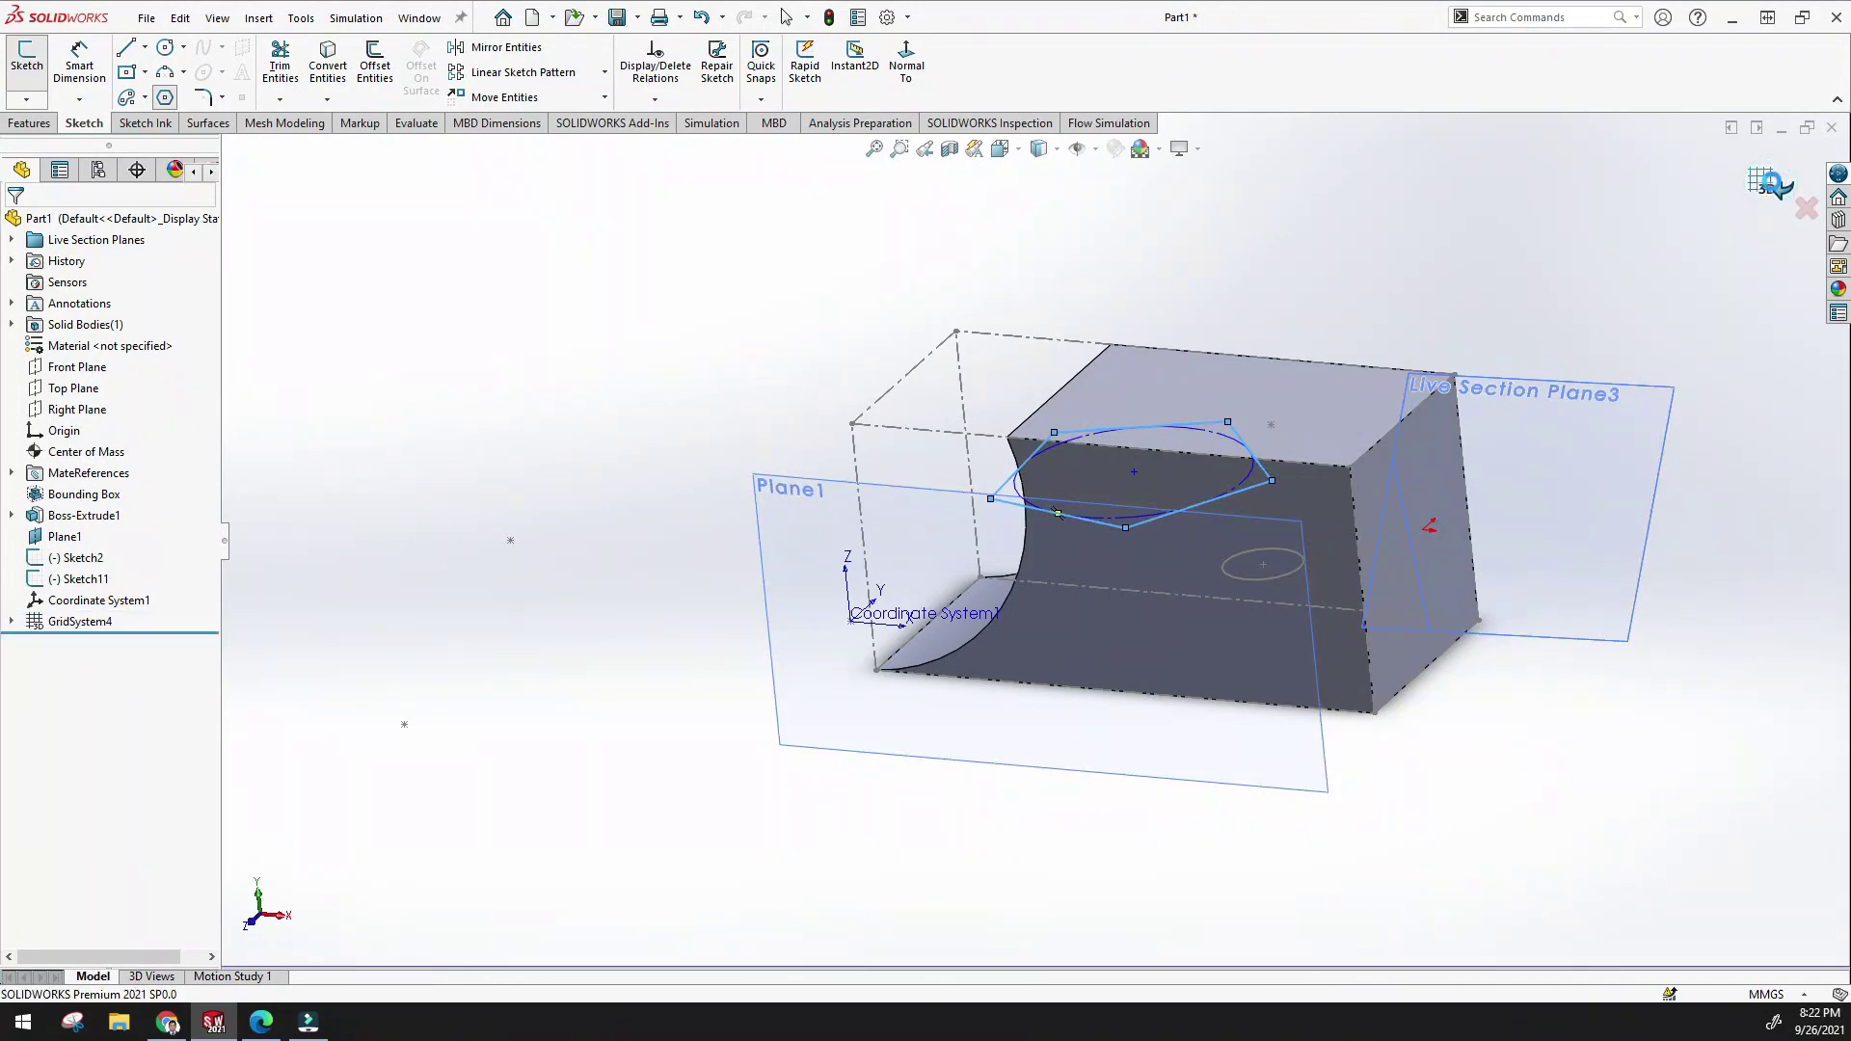
Set the grid system to 4 levels with a height of 100 mm between levels.
scroll(1012, 526, up, 4)
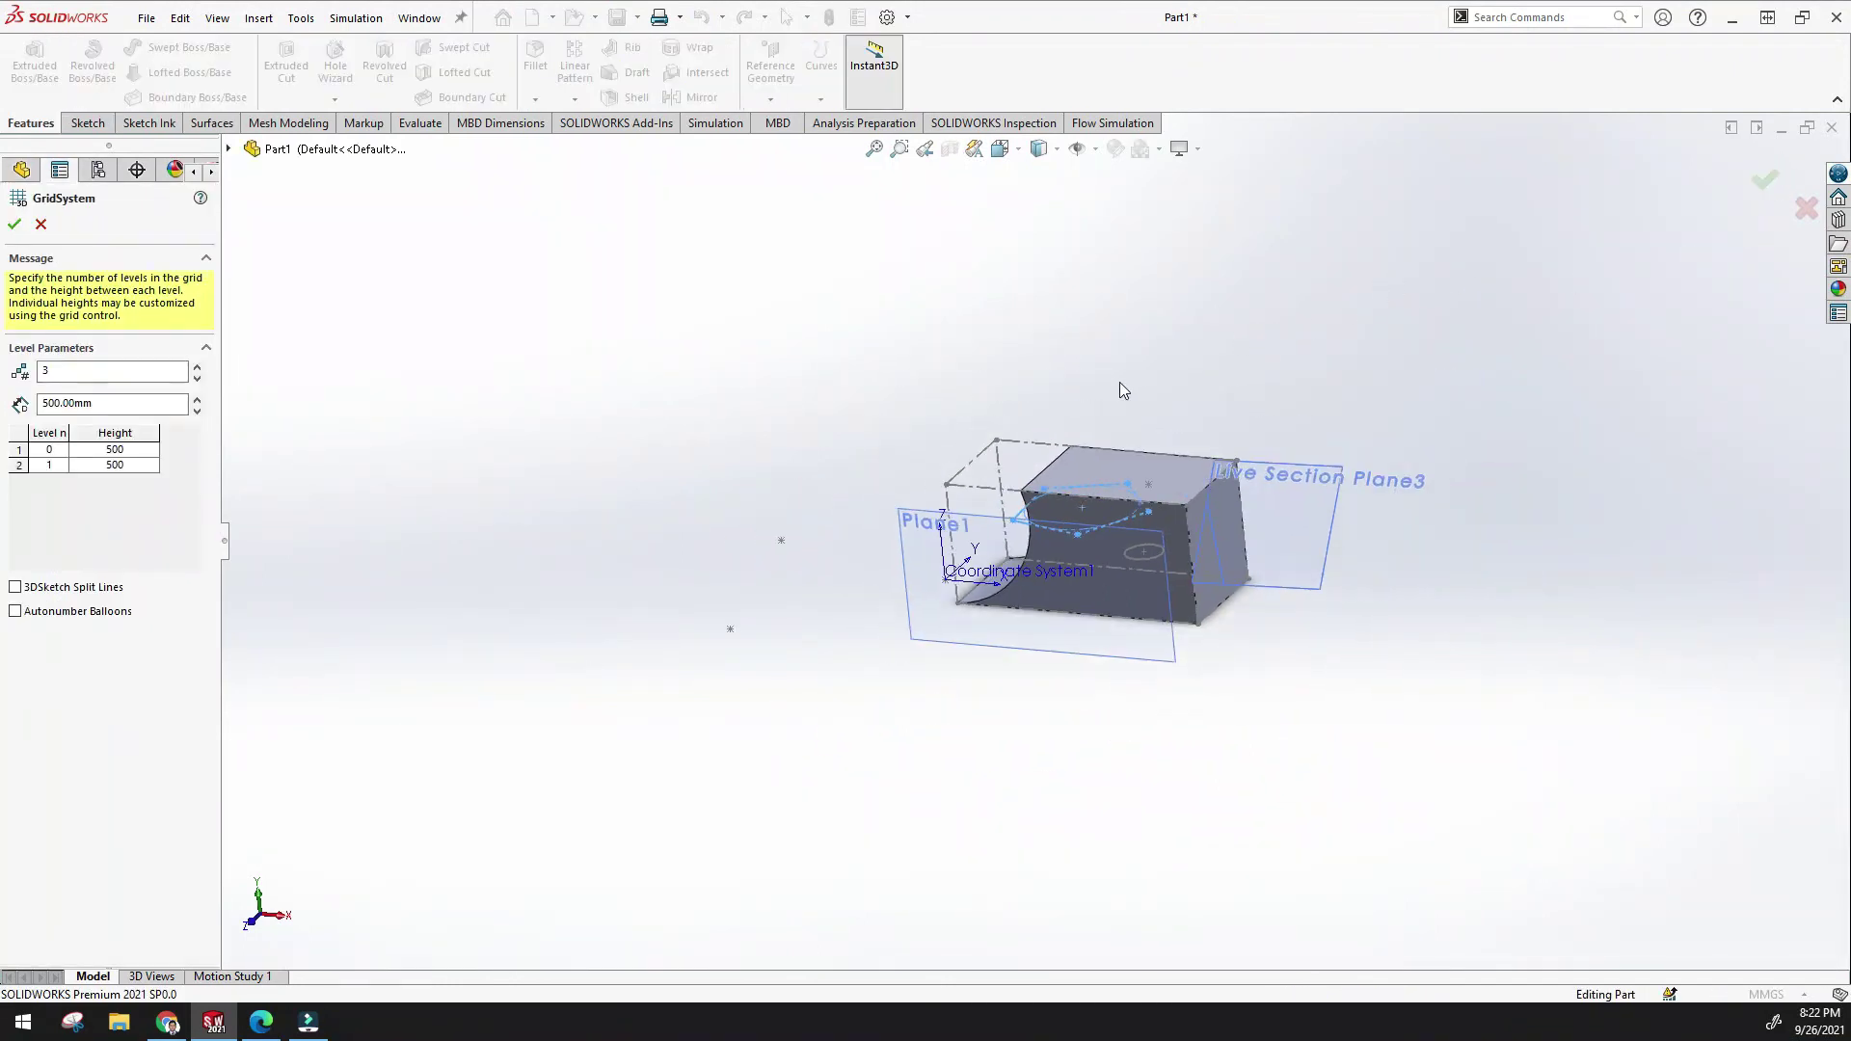
middle_drag(1104, 568, 970, 830)
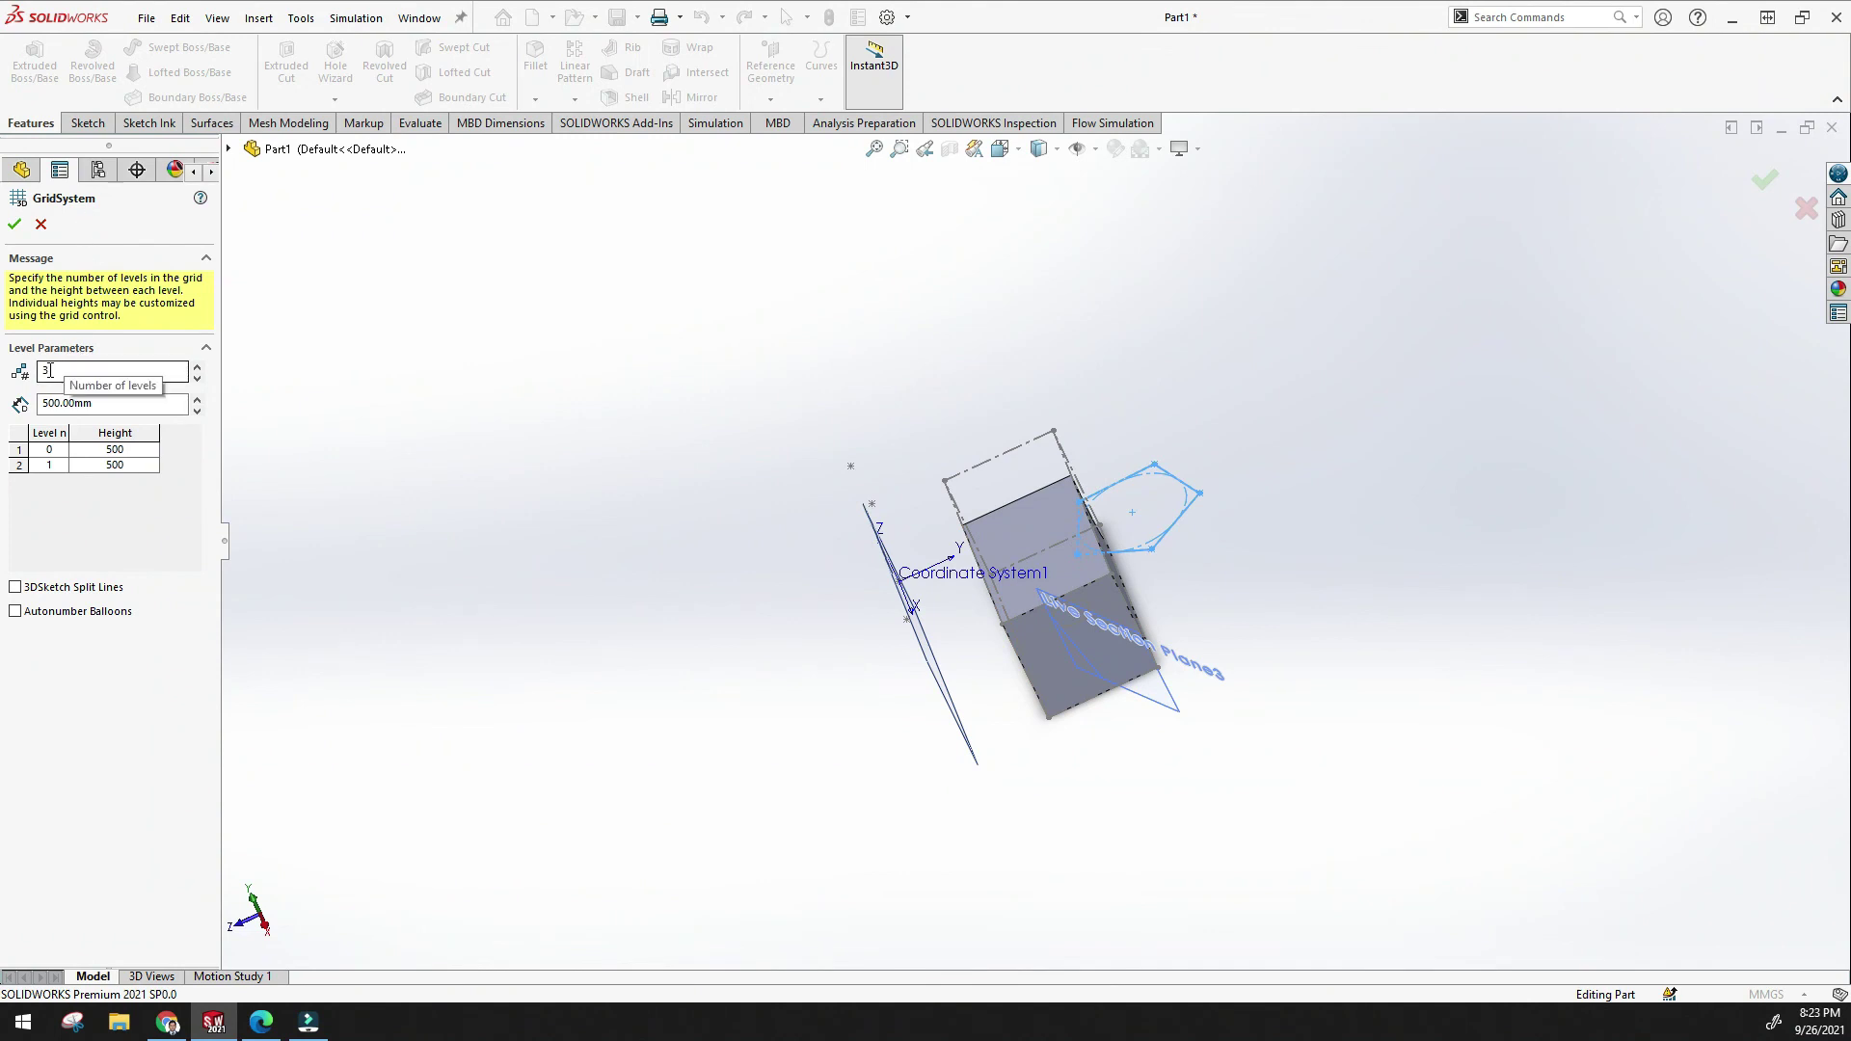
click(196, 366)
click(196, 377)
click(197, 366)
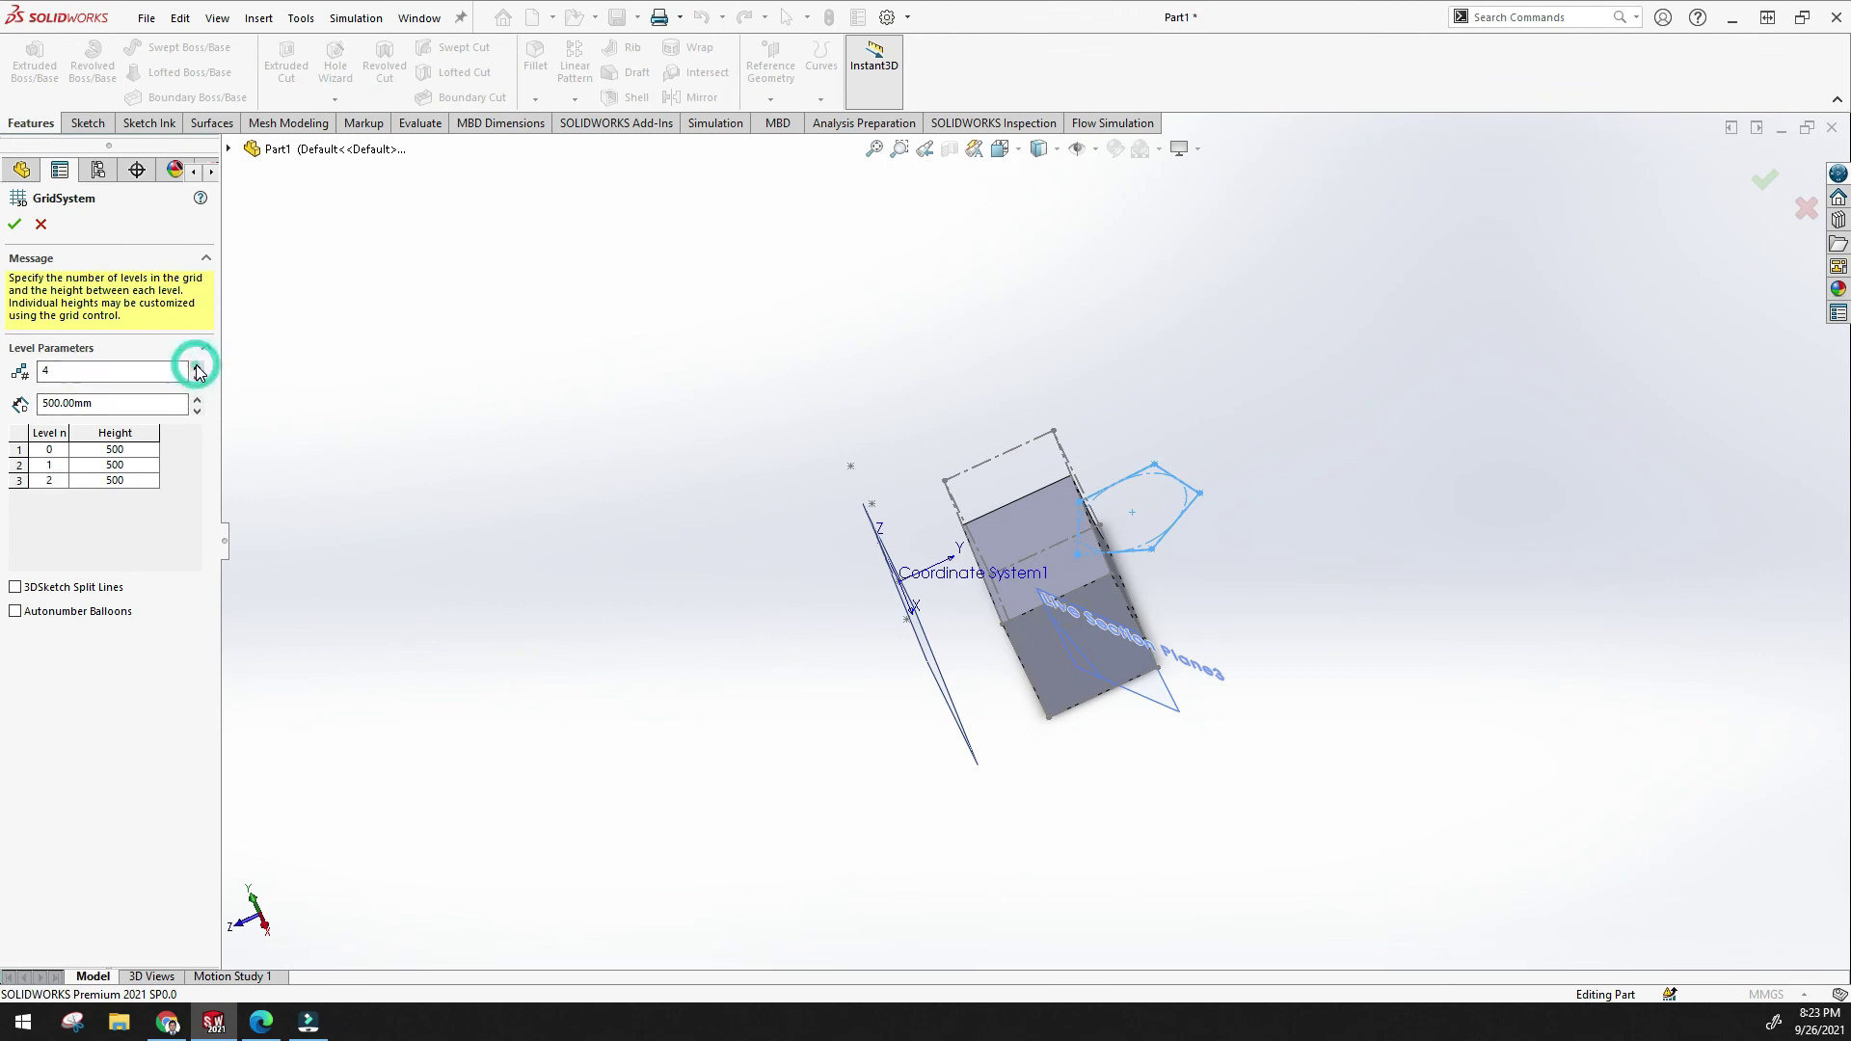
scroll(696, 390, down, 3)
double_click(116, 401)
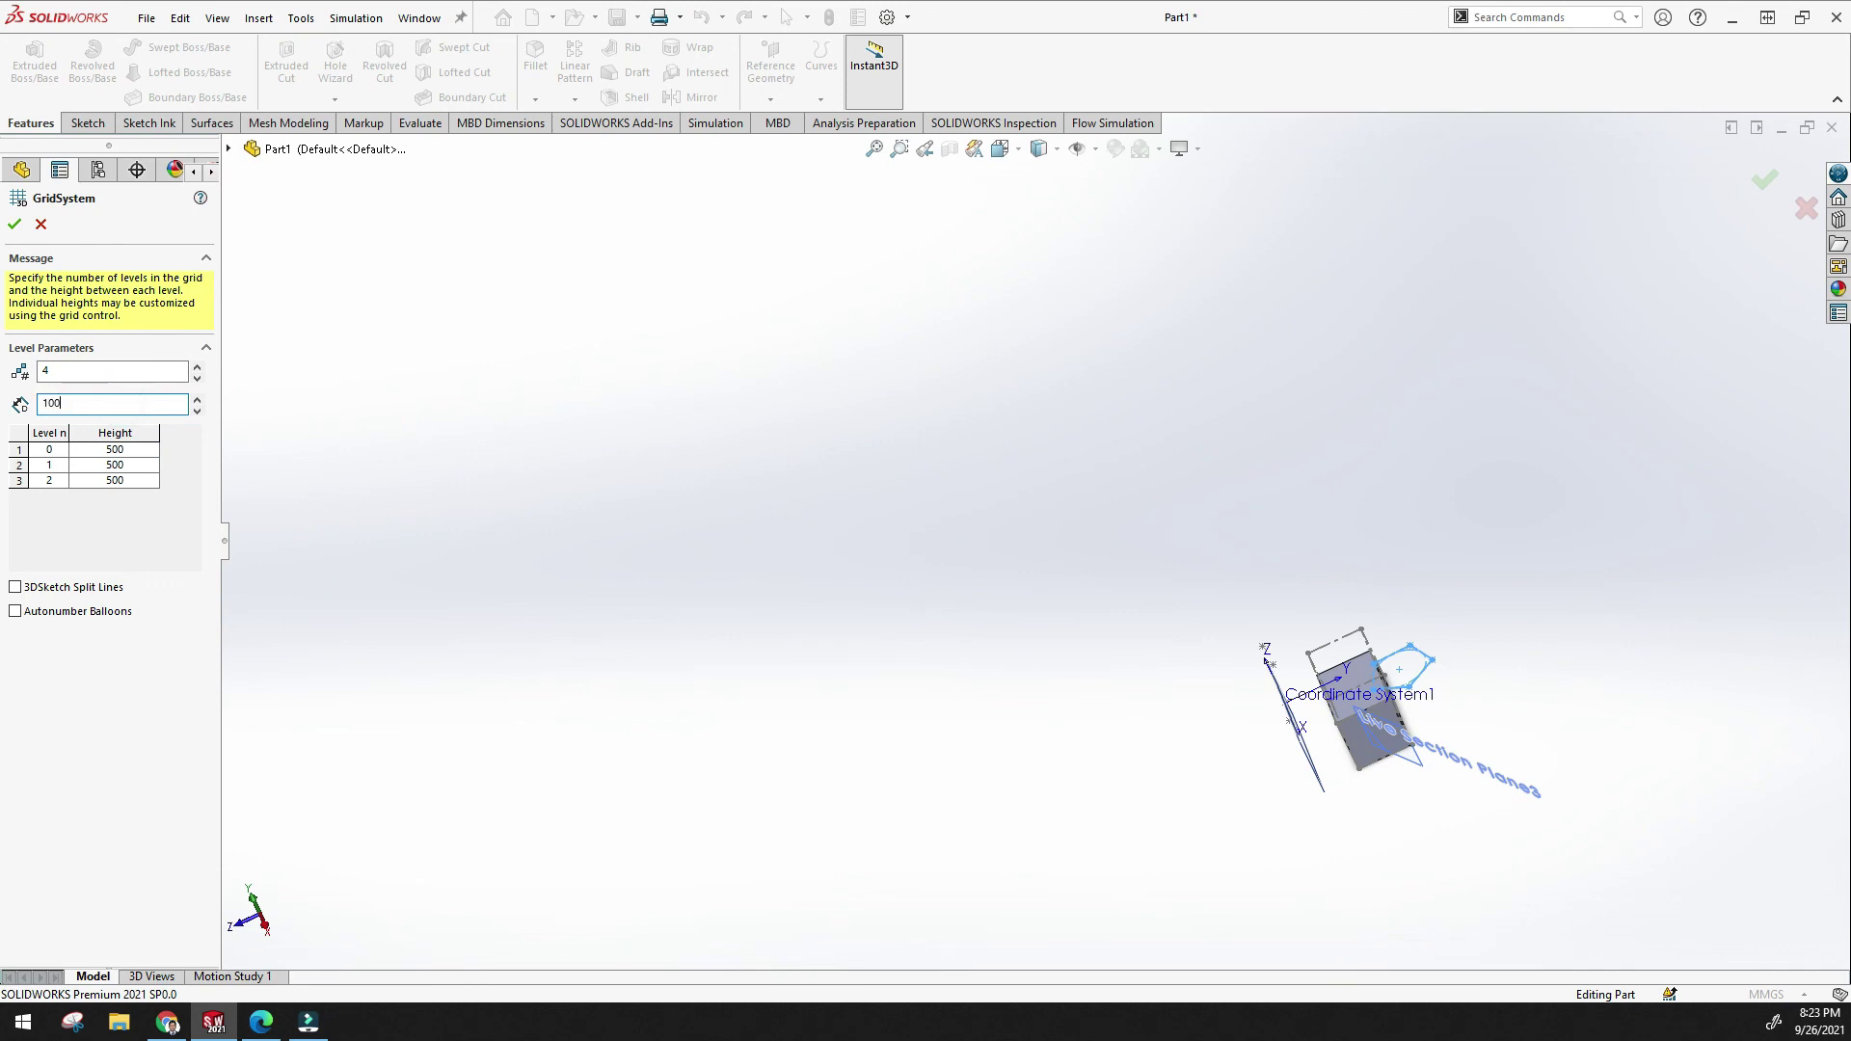
click(418, 488)
scroll(1282, 505, up, 6)
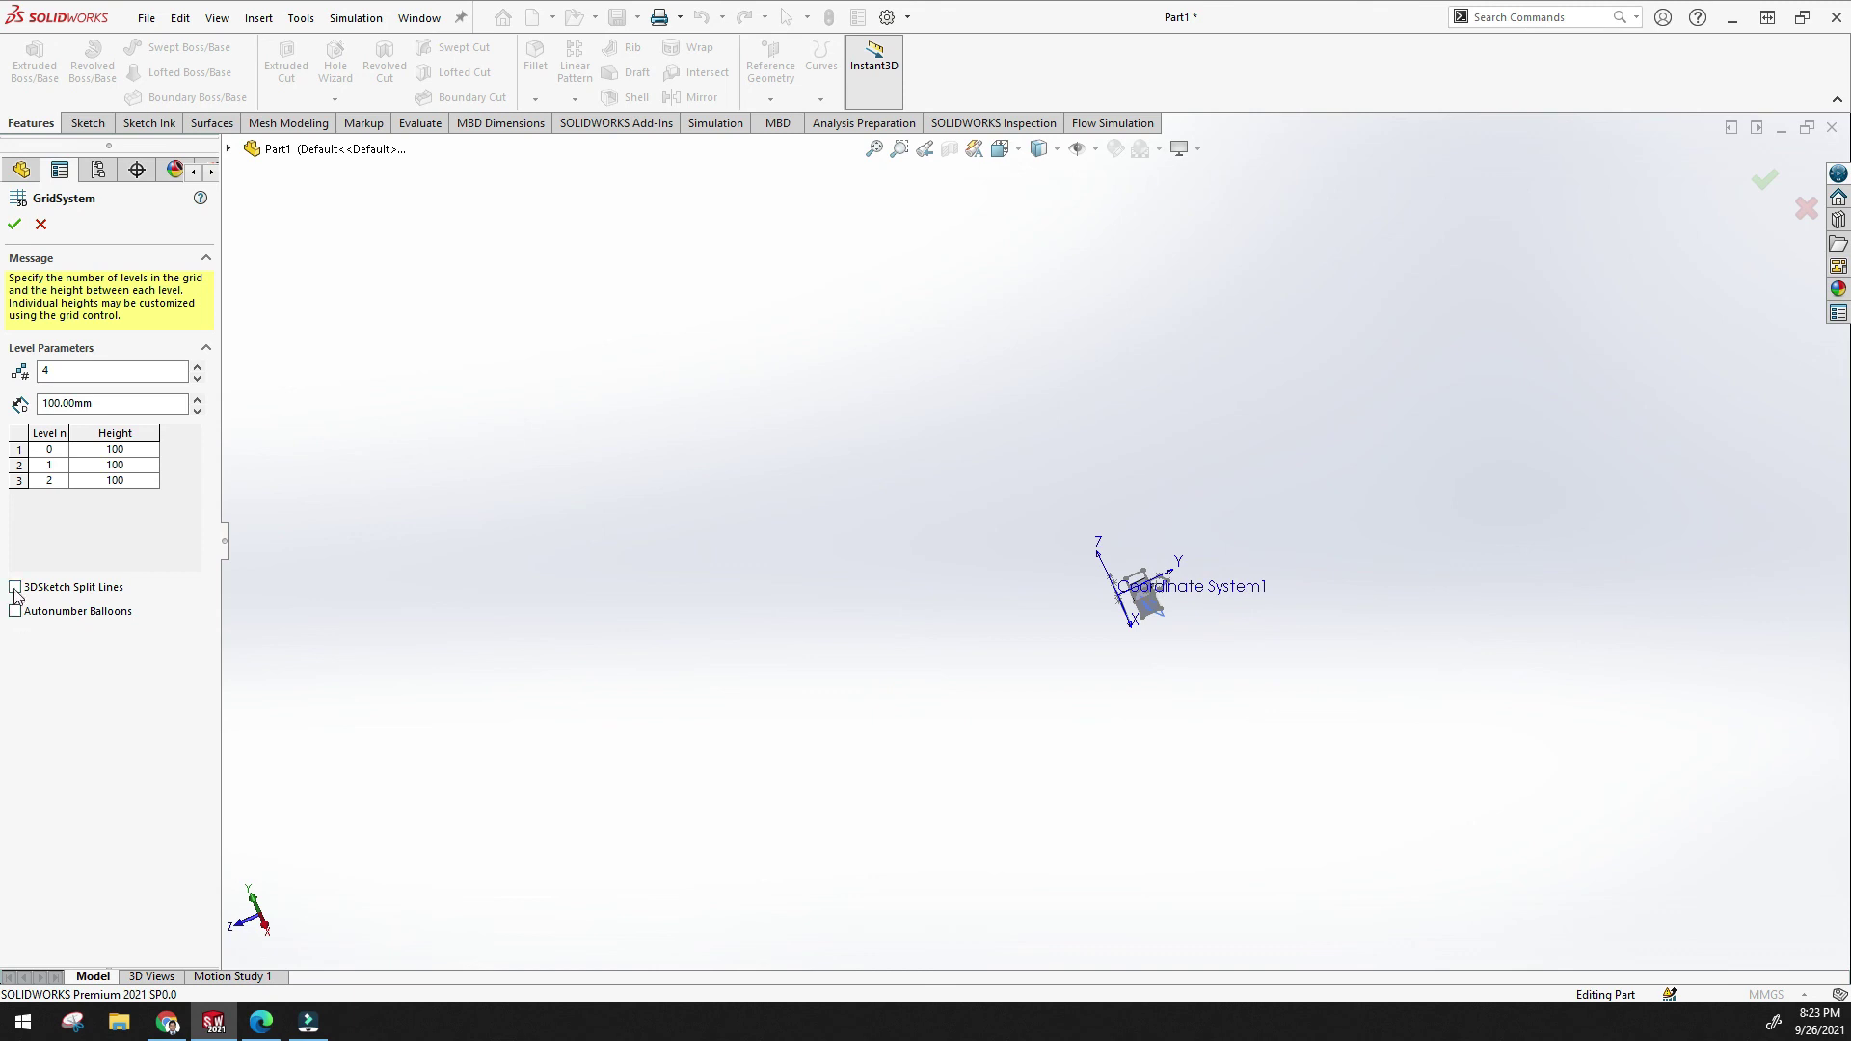
Create the grid system with 3DSketch Split Lines and Autonumber Balloons left off.
click(874, 148)
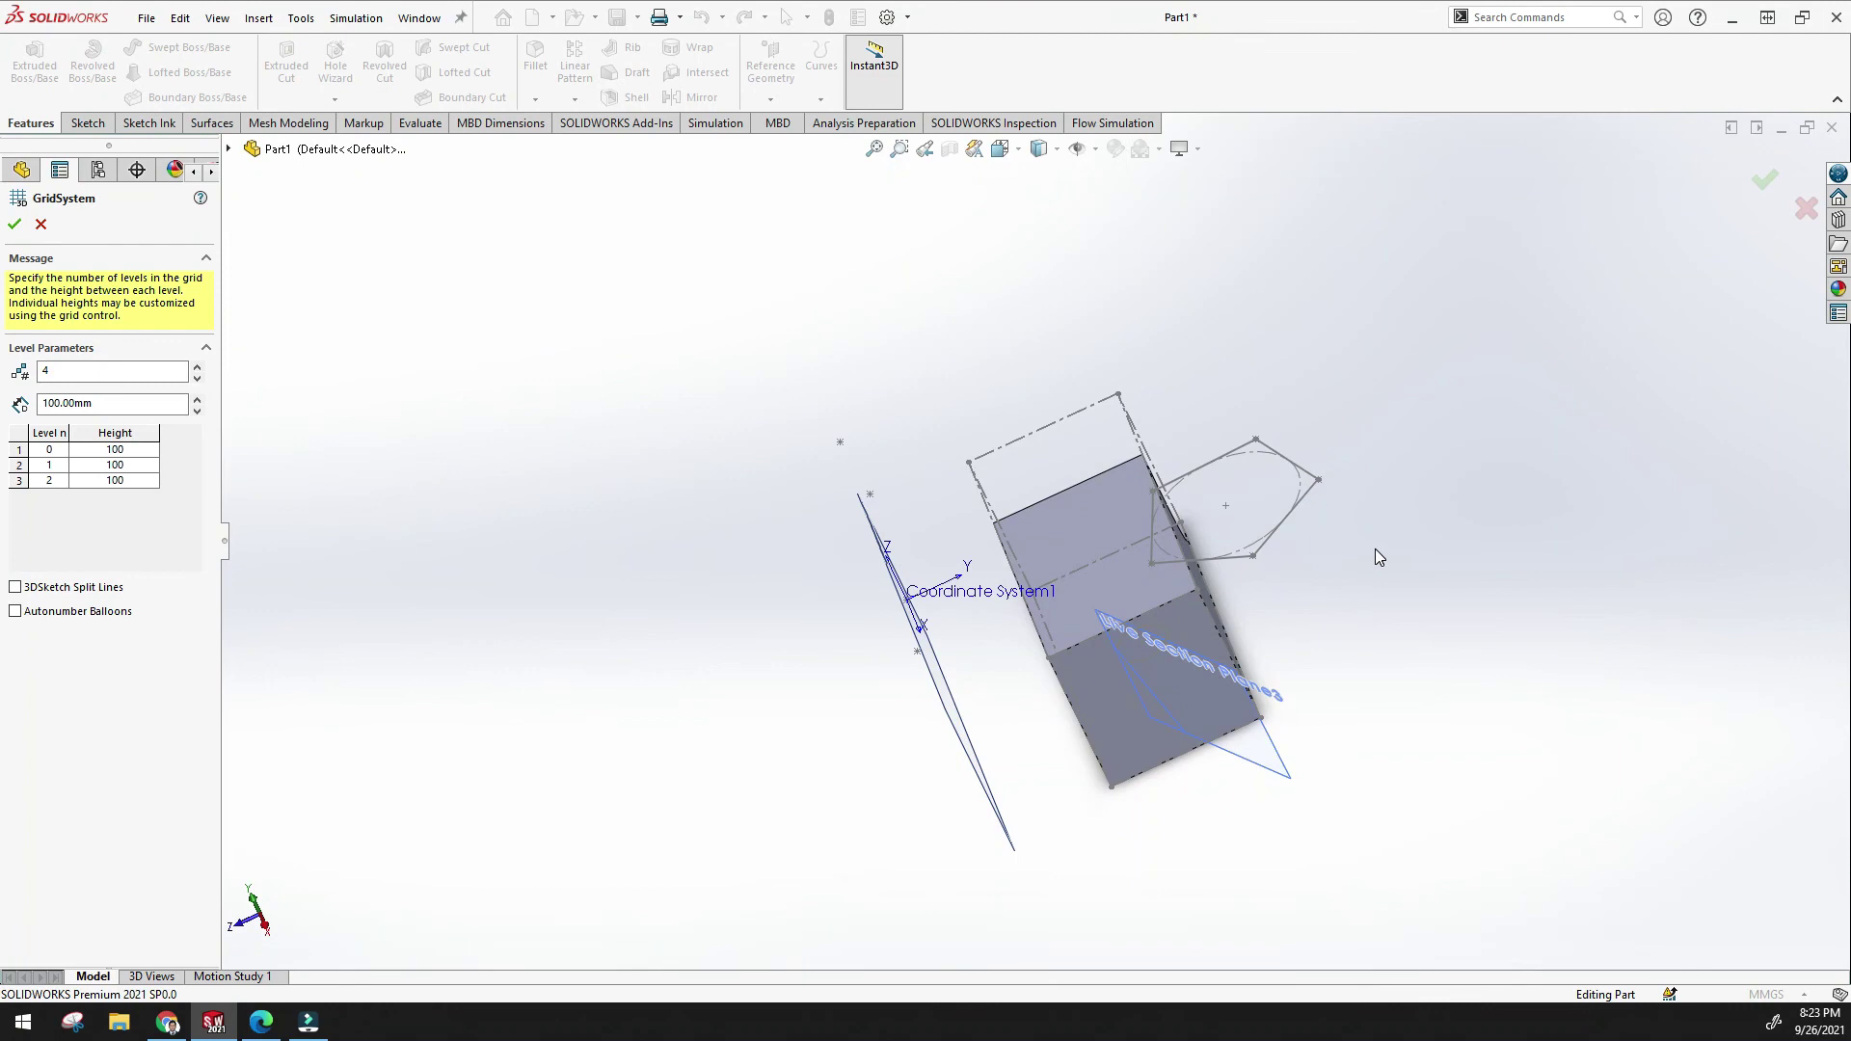
middle_drag(1378, 547, 1334, 571)
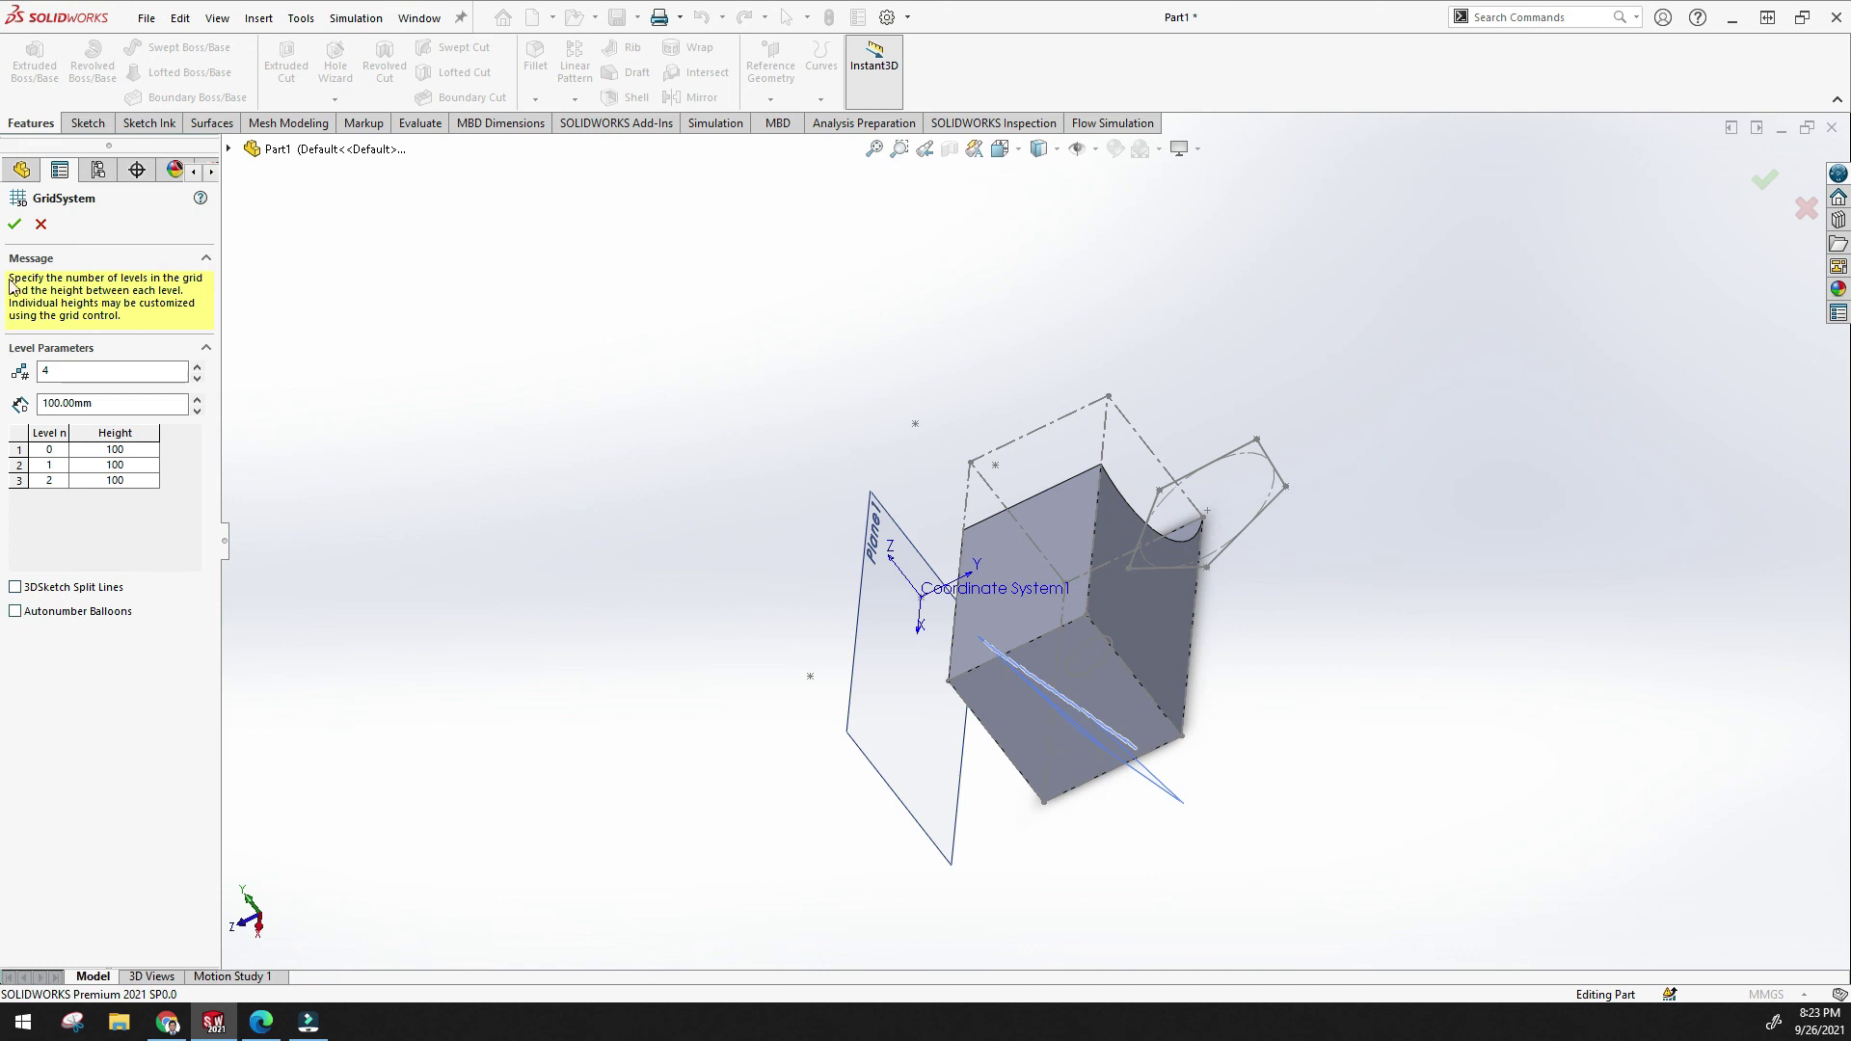
click(14, 224)
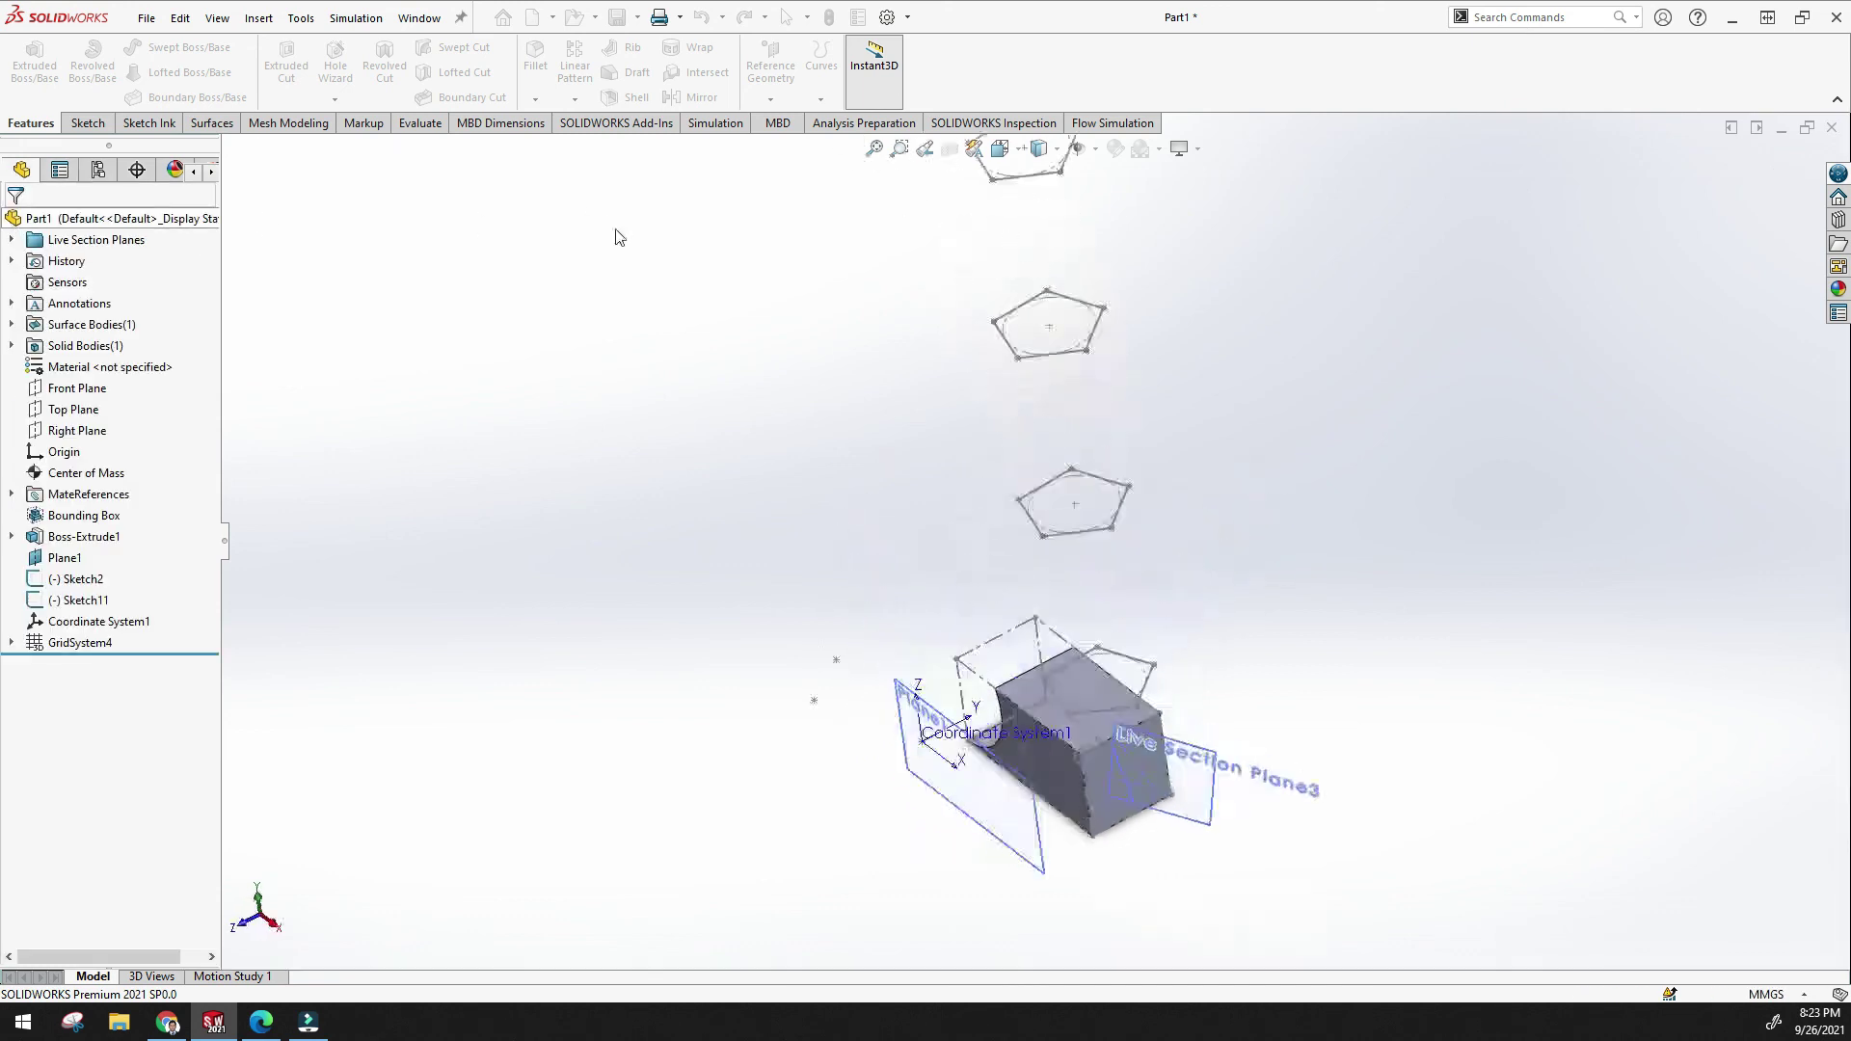
middle_drag(738, 453, 673, 360)
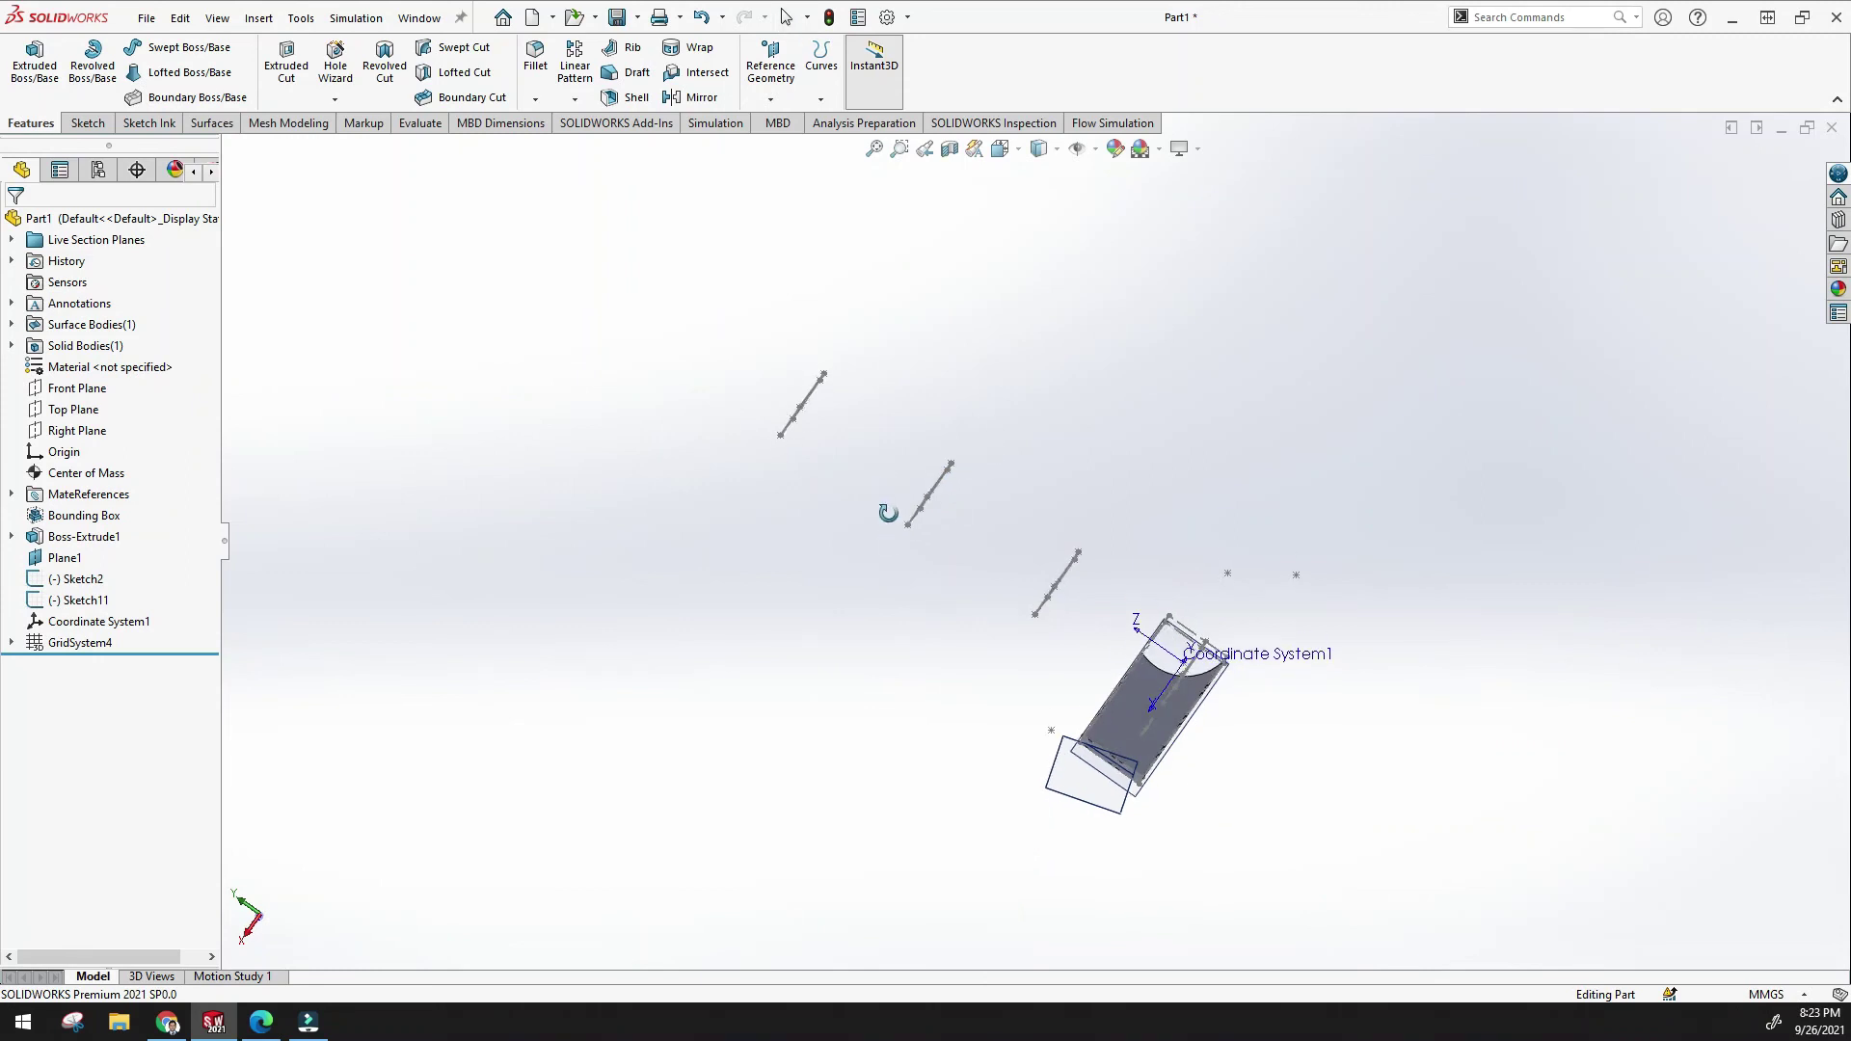
Examine the contents of GridSystem4, checking each derived level sketch and the 3D sketch in the model.
click(77, 644)
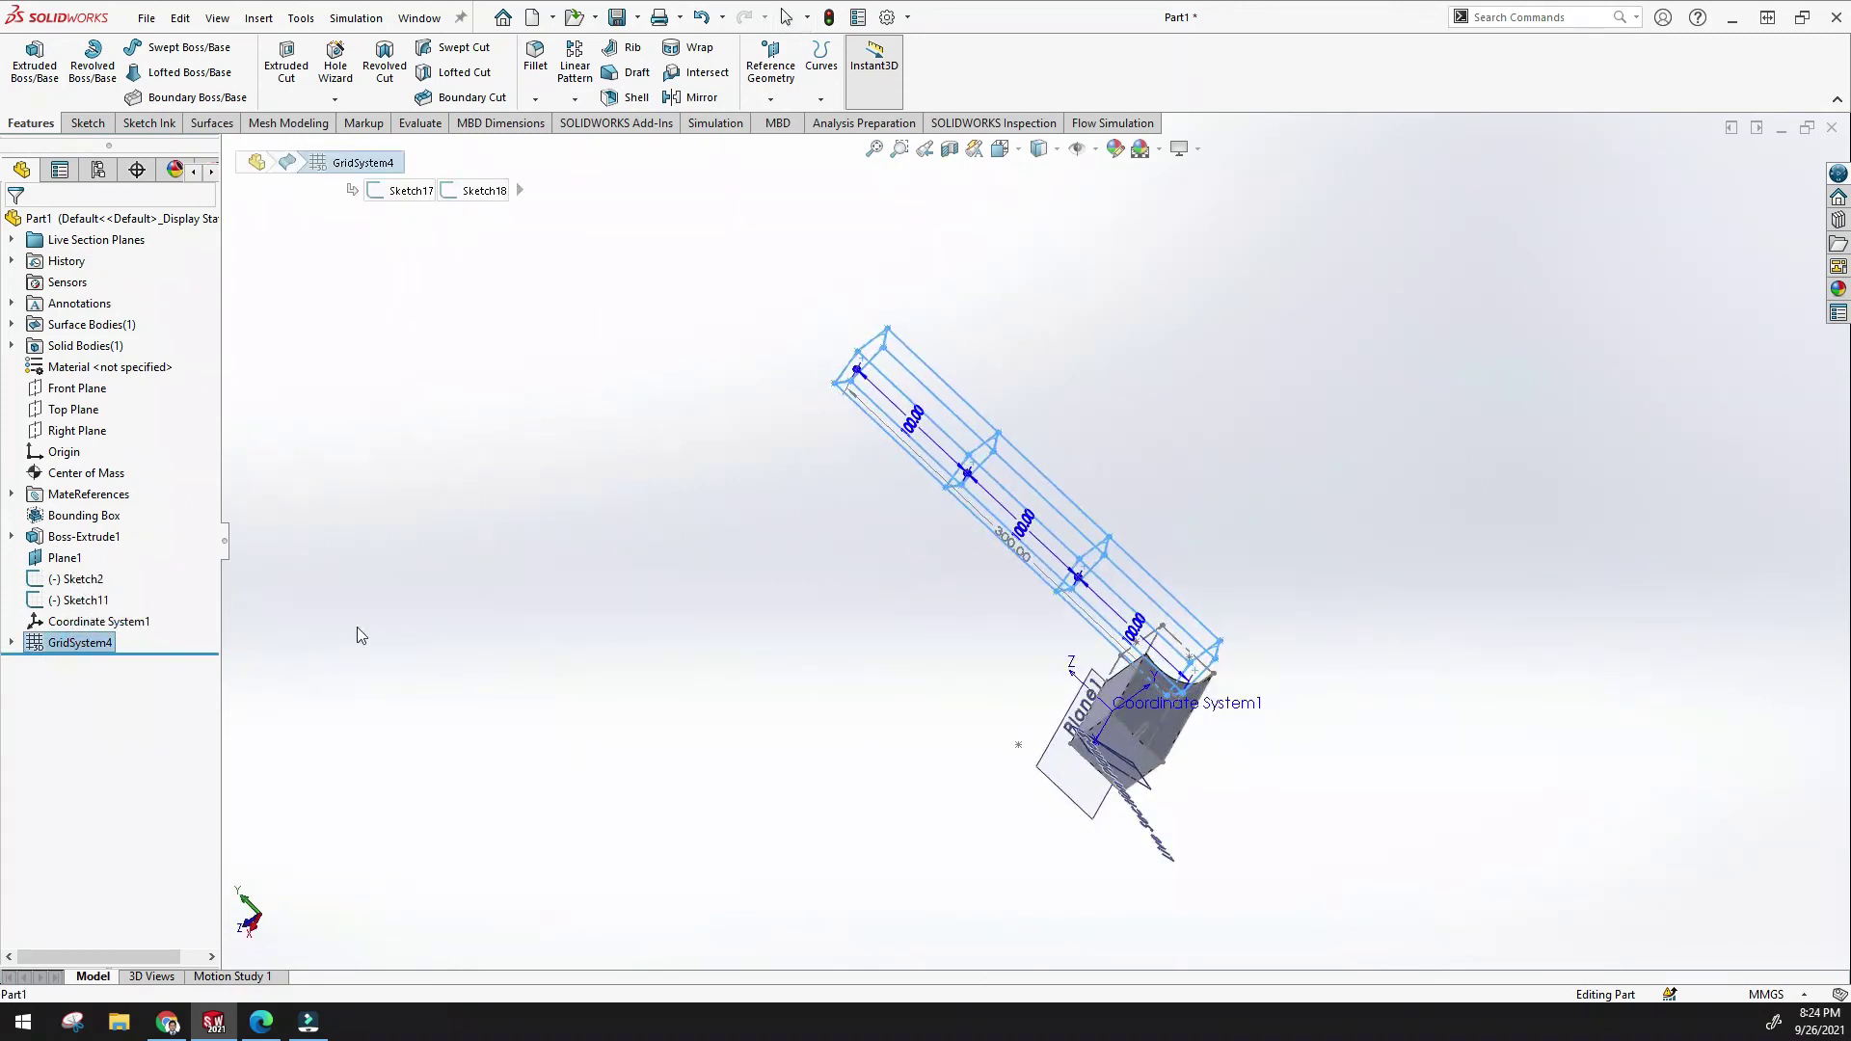
click(12, 642)
click(120, 686)
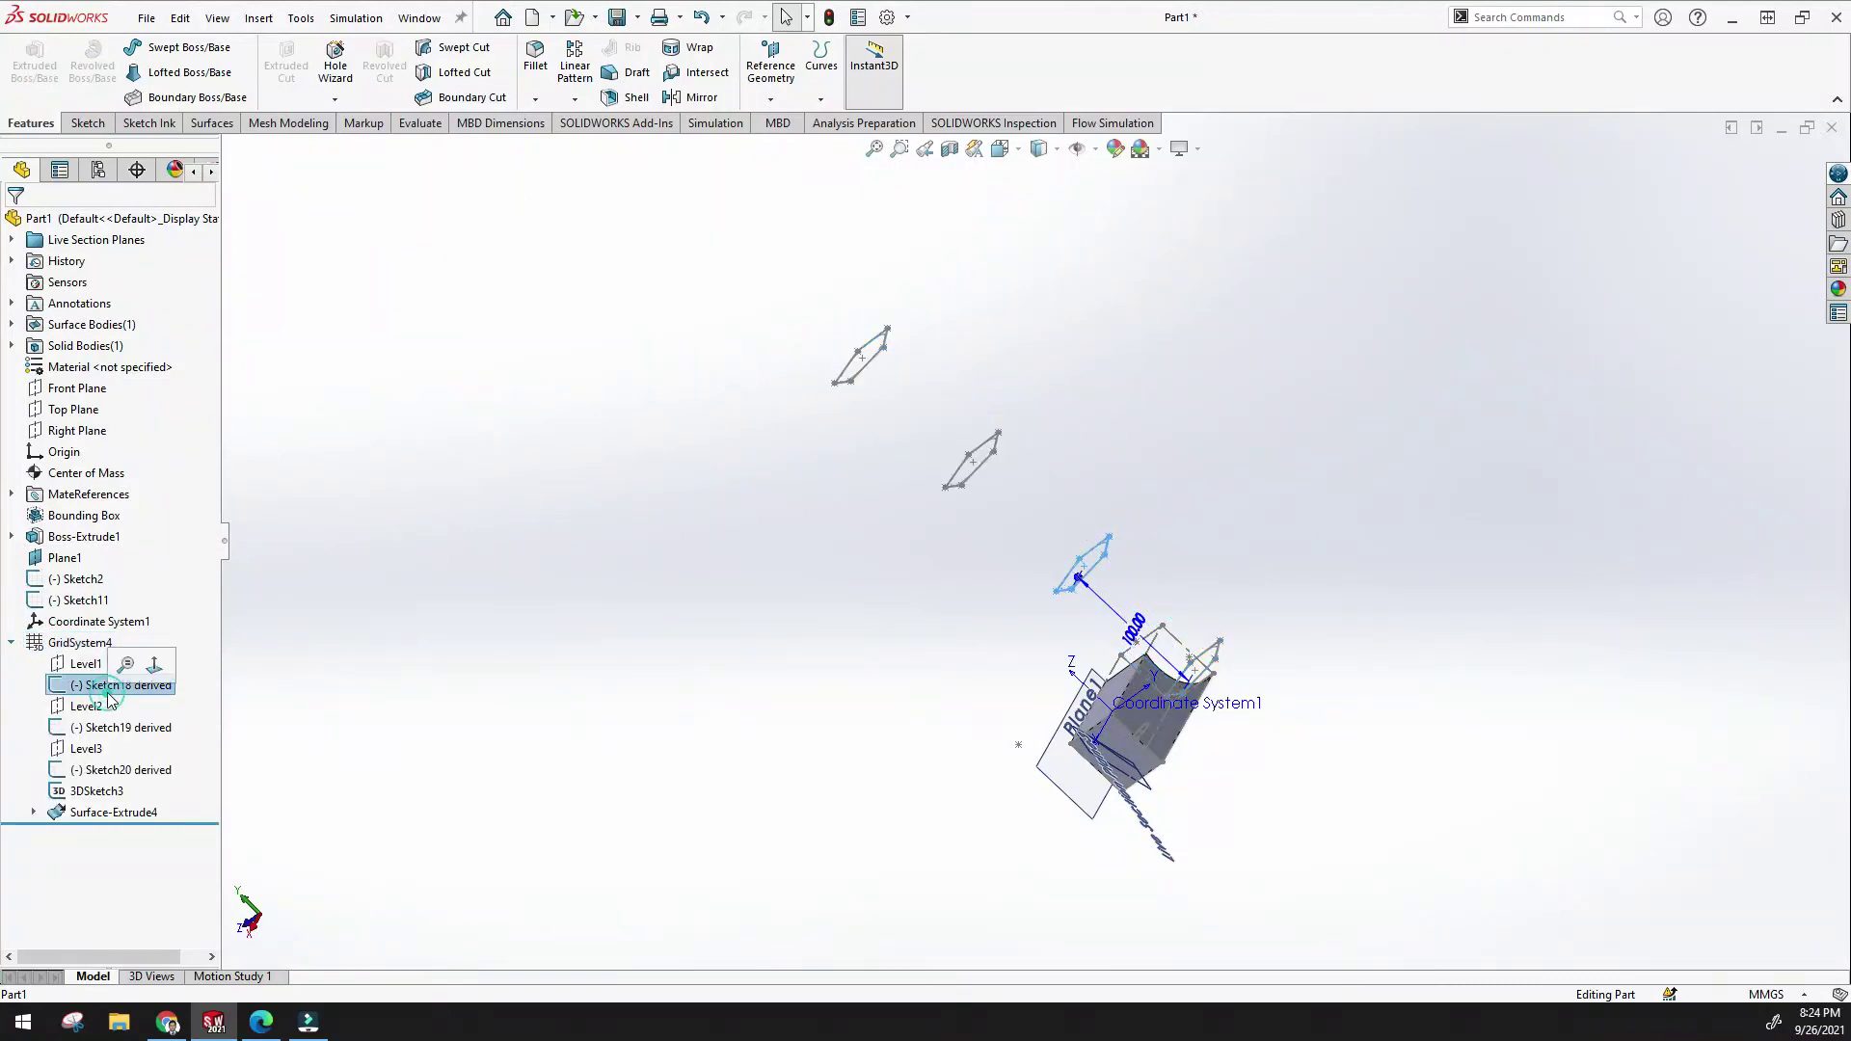
click(121, 727)
click(146, 772)
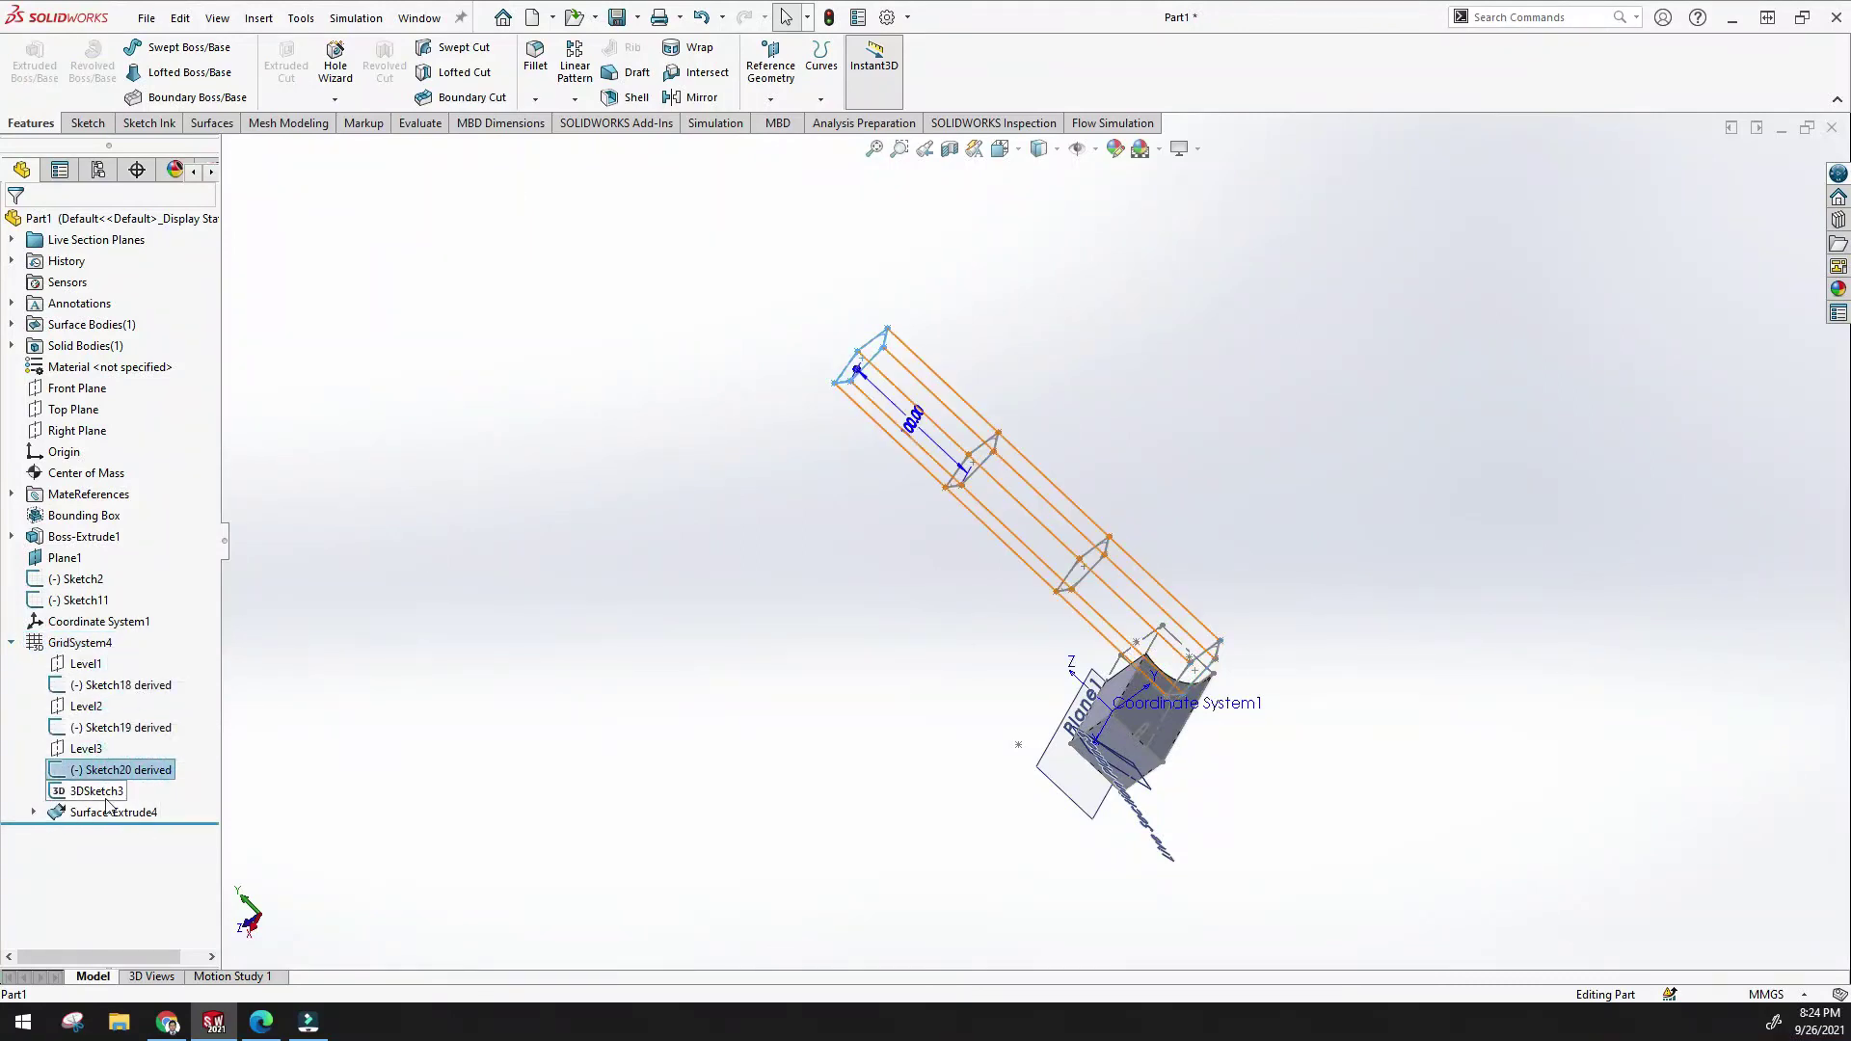
click(96, 792)
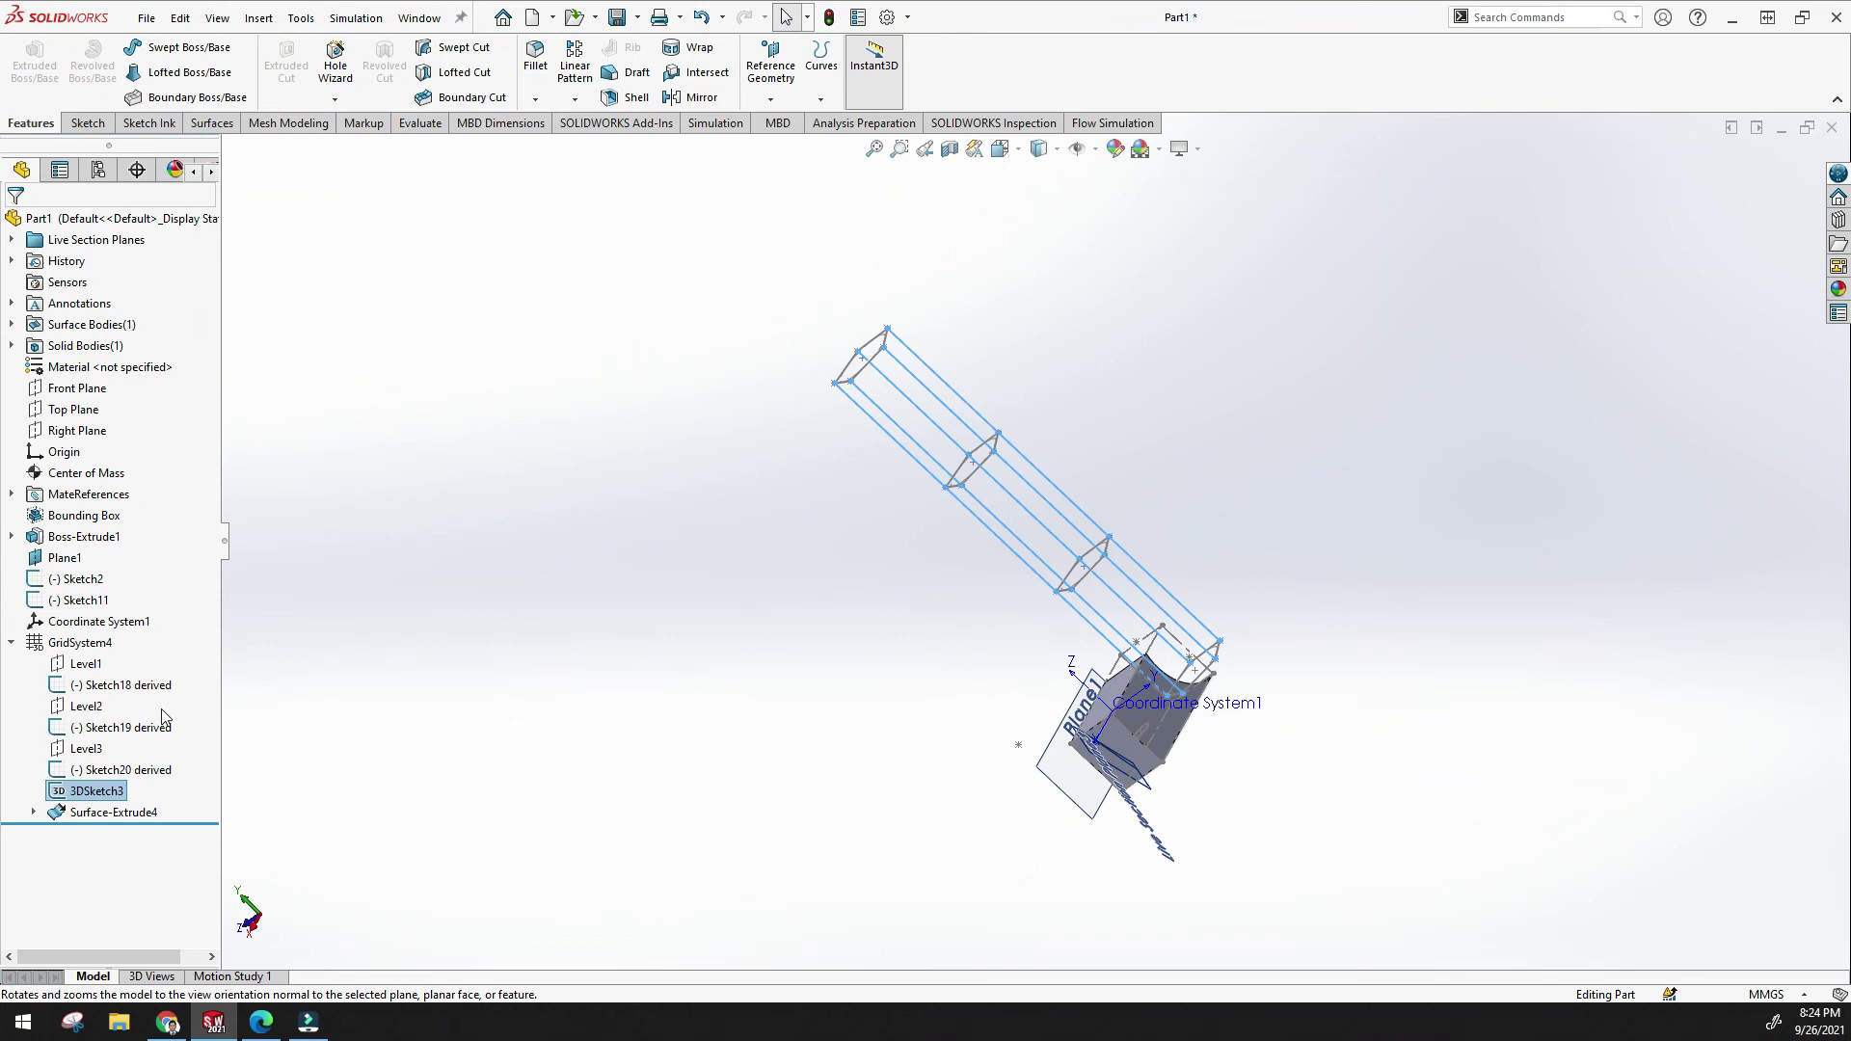
click(721, 610)
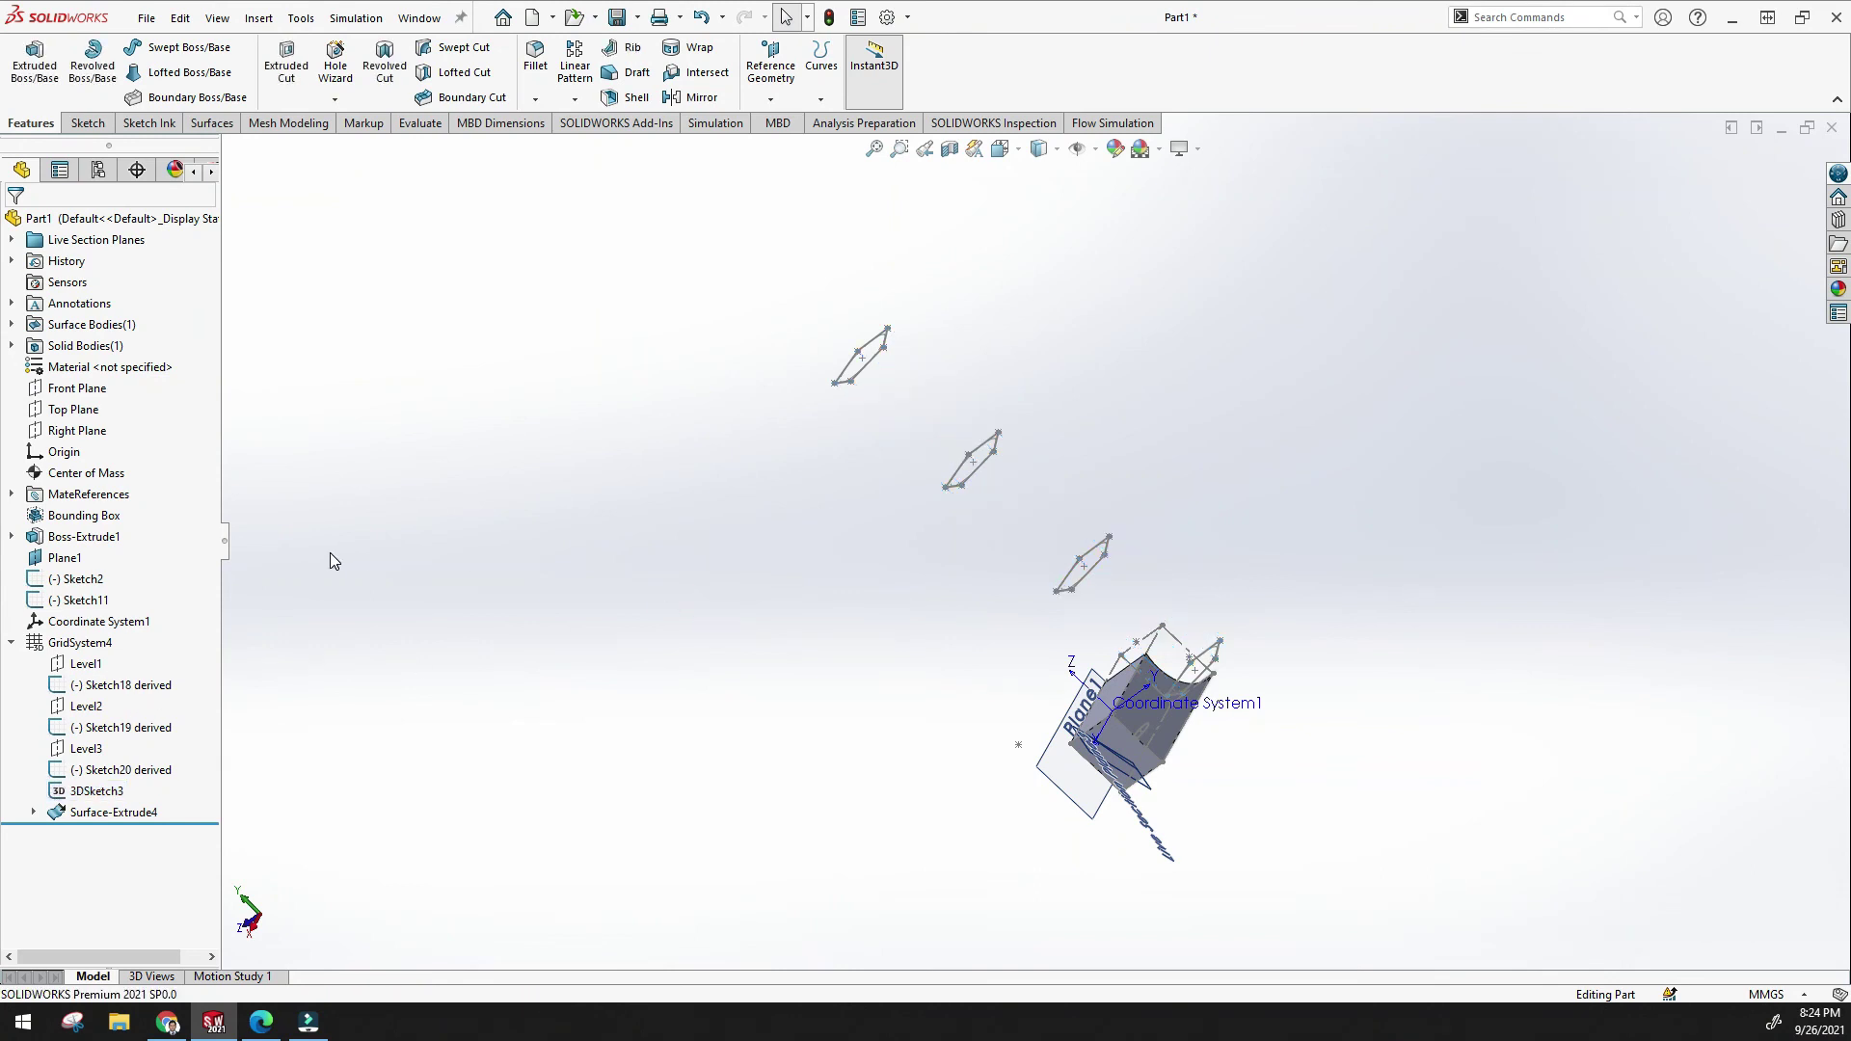
Create a Lofted Boss/Base through the grid system's three derived level sketches, Sketch18, Sketch19 and Sketch20, keeping the default options.
click(130, 685)
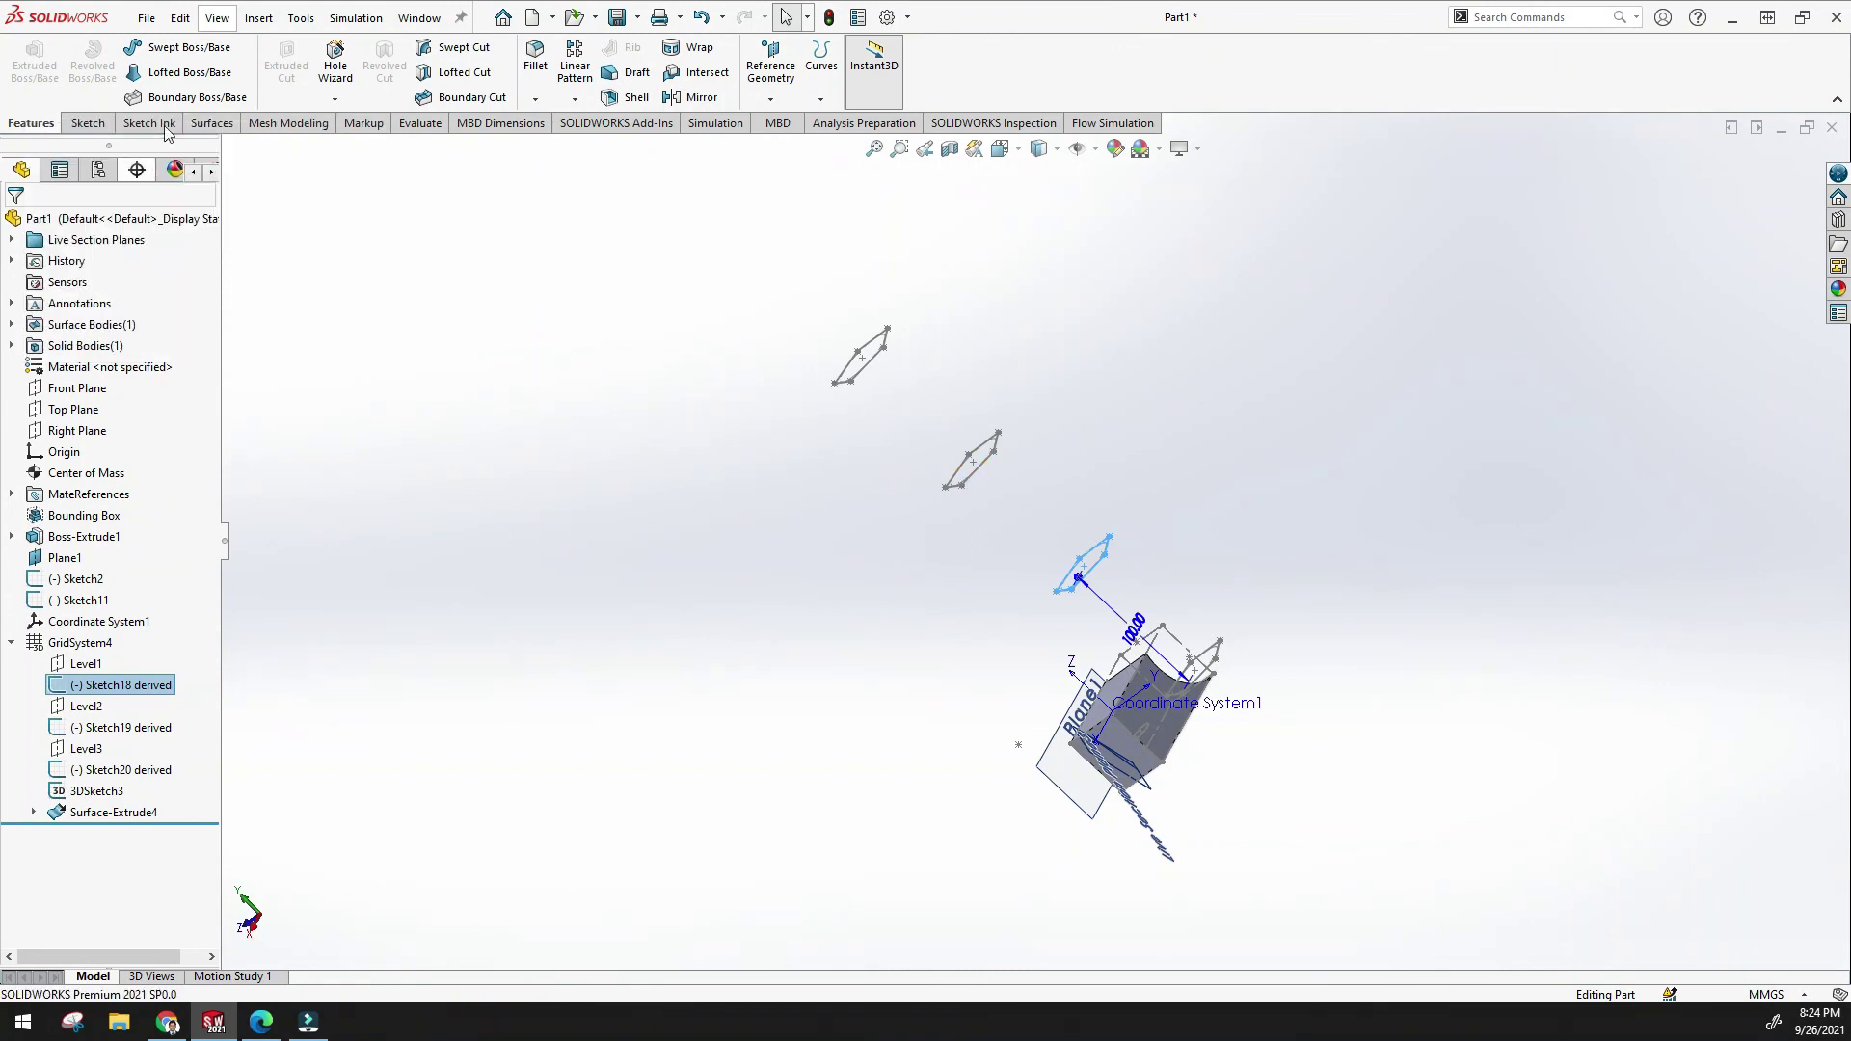
click(181, 77)
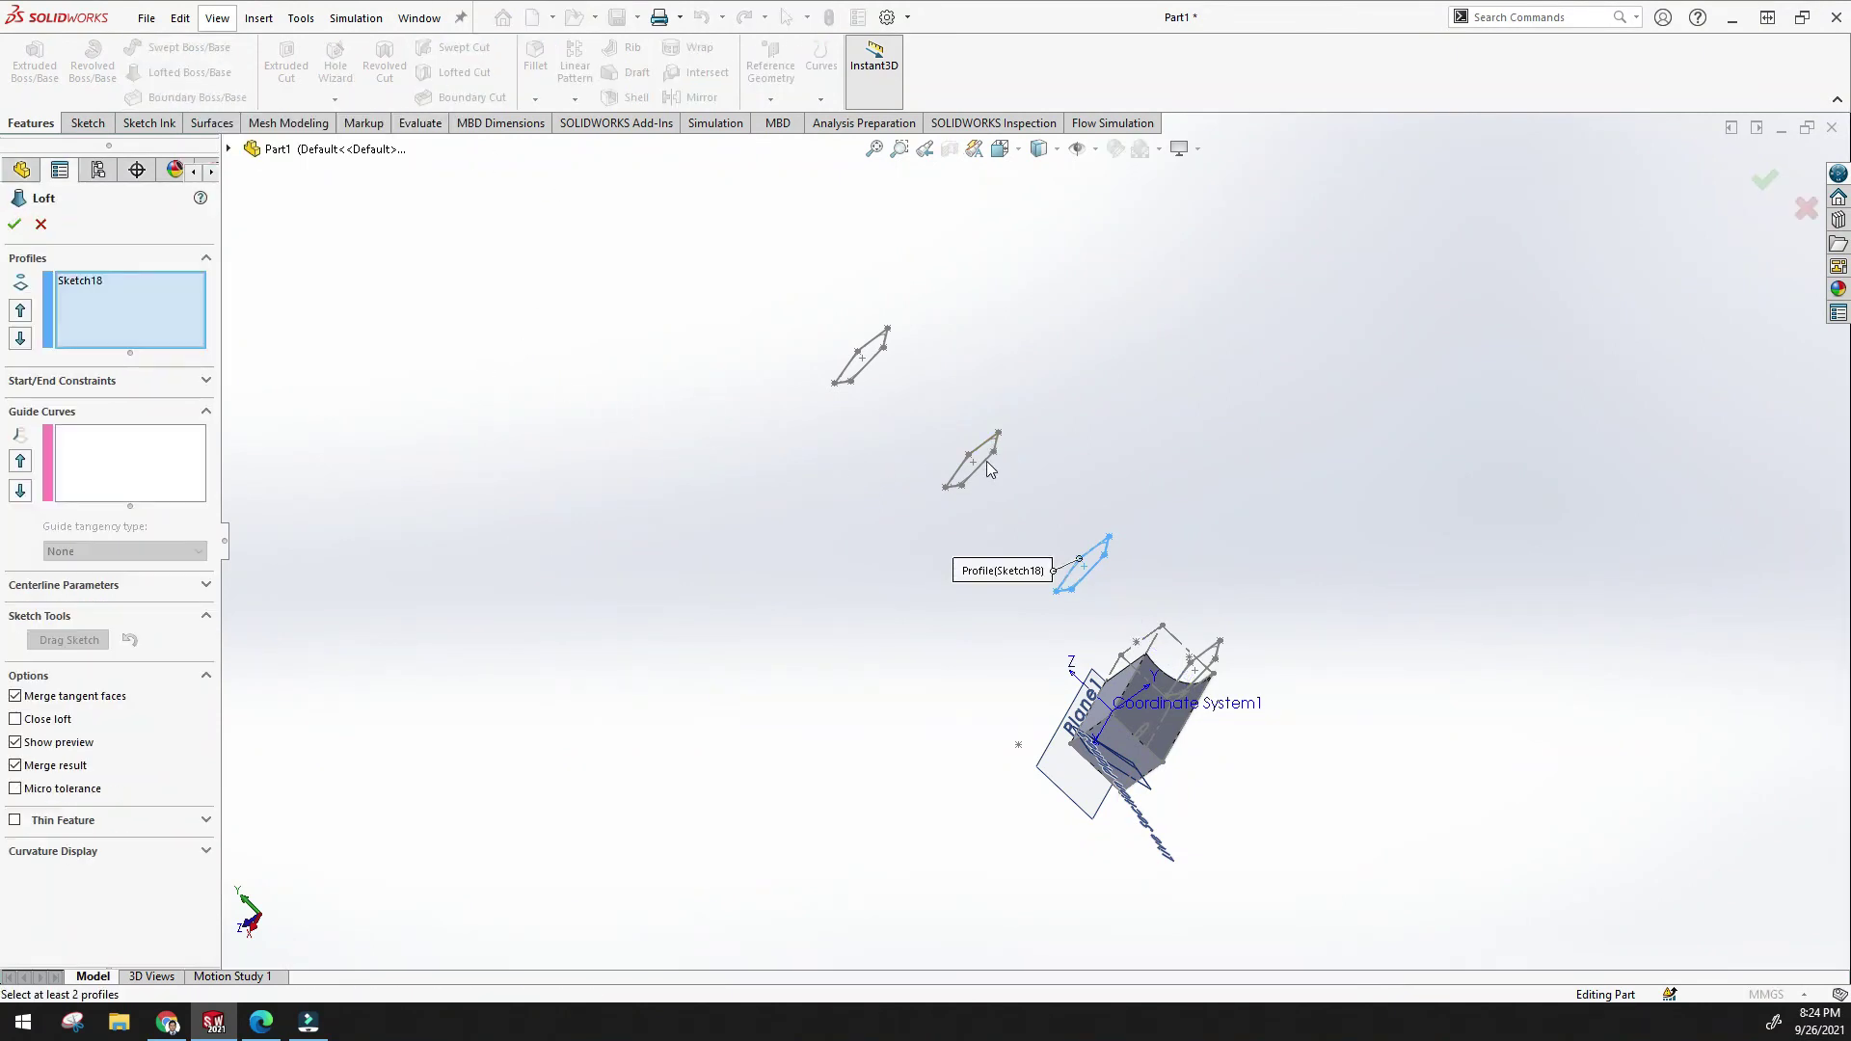
click(229, 150)
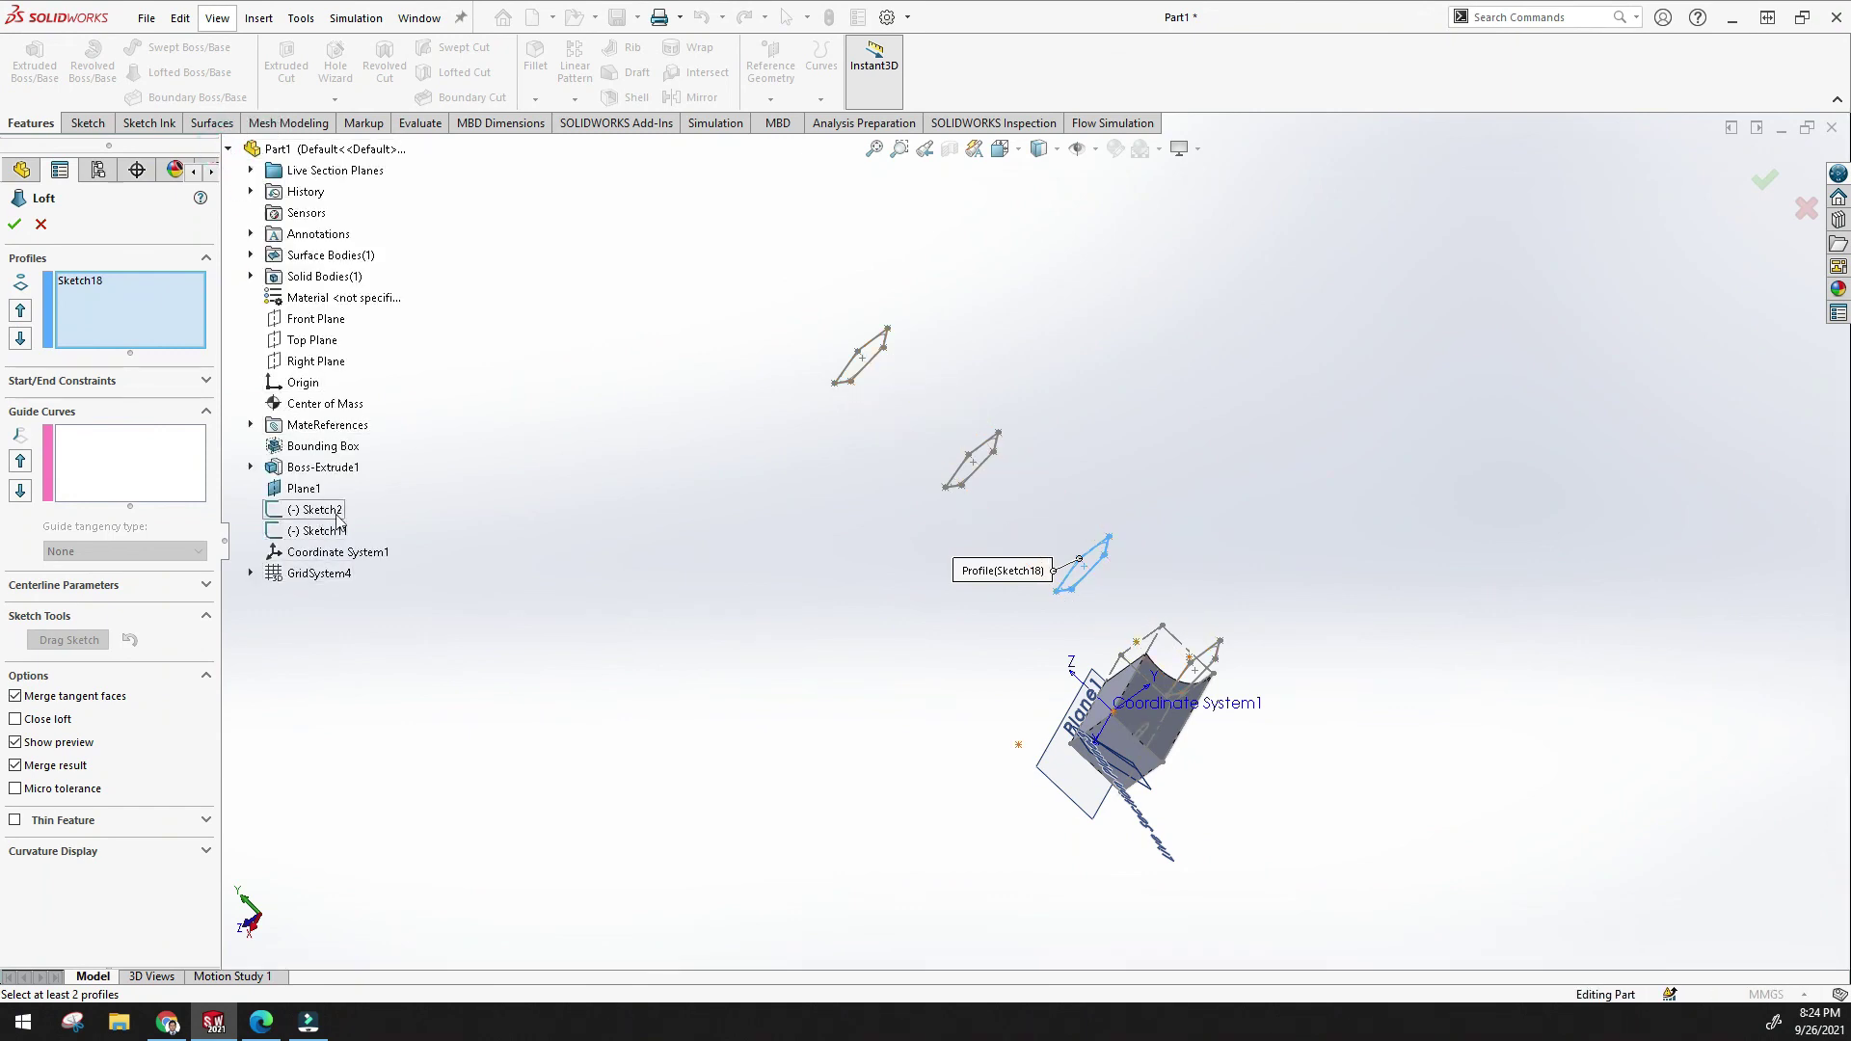
click(250, 573)
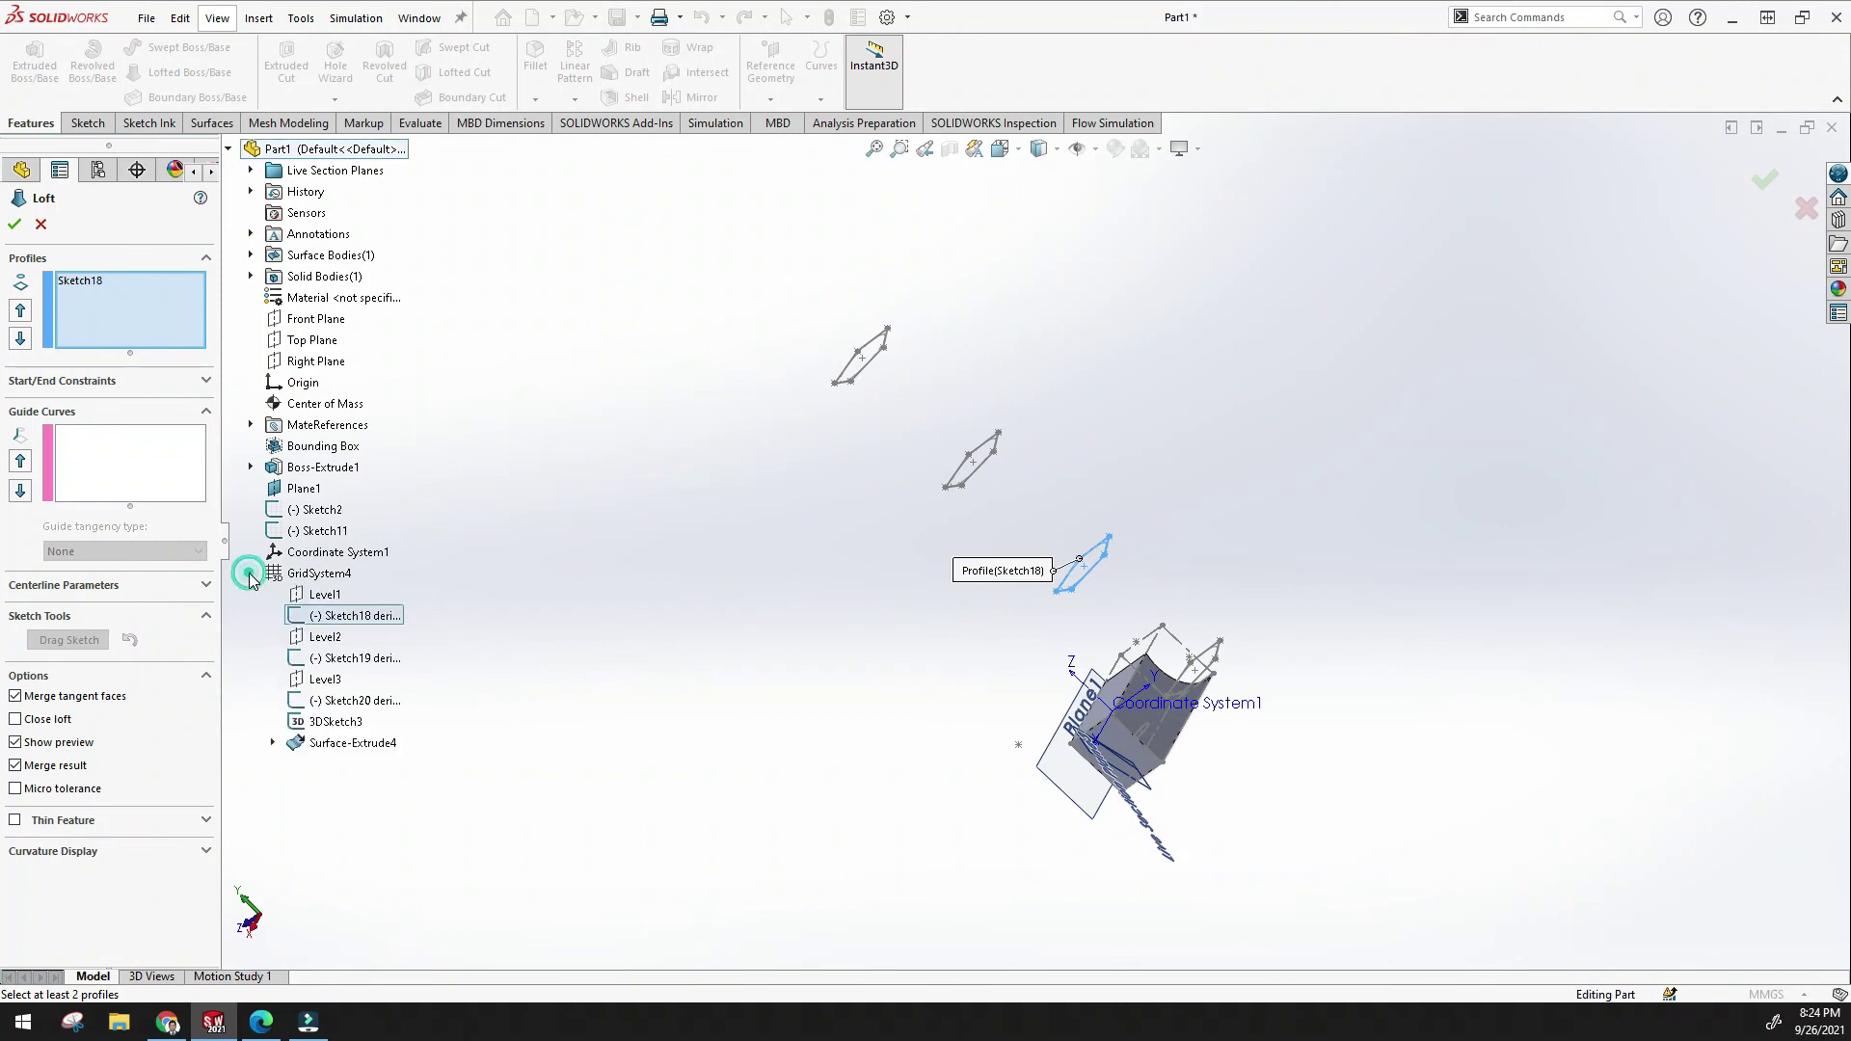
click(359, 658)
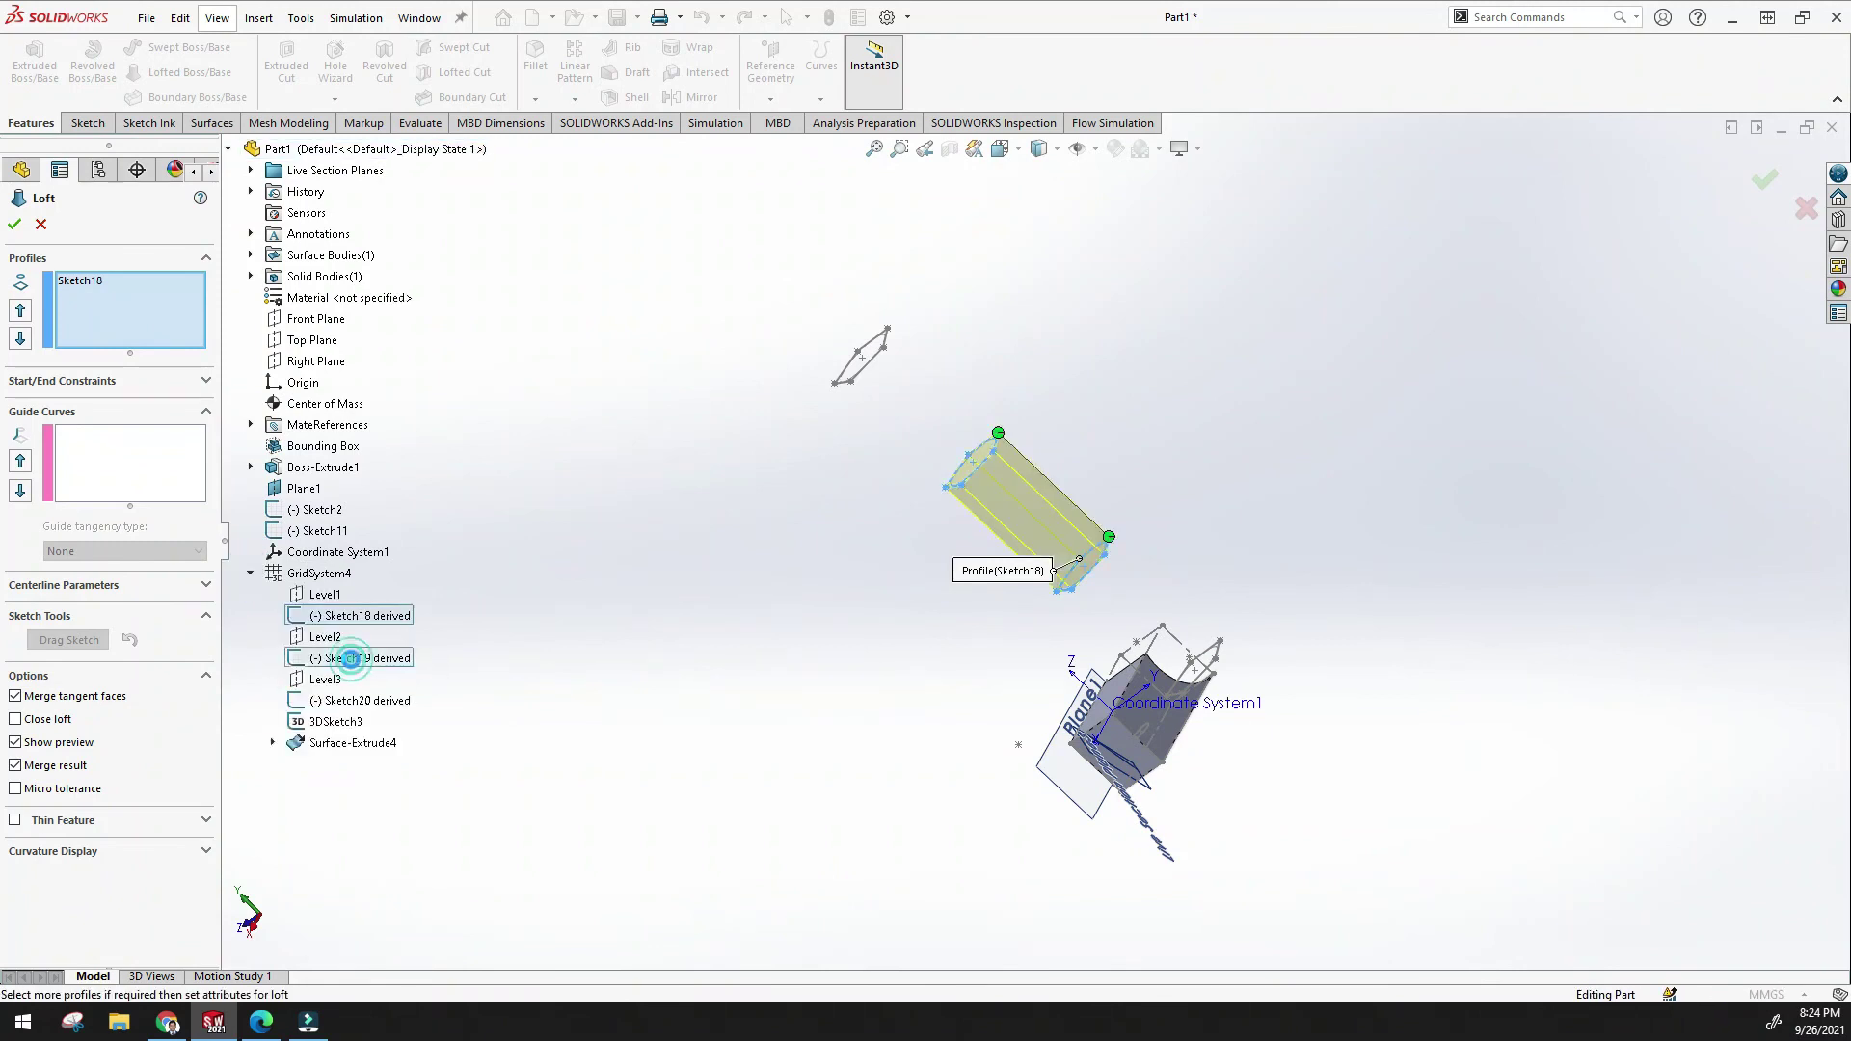
click(365, 700)
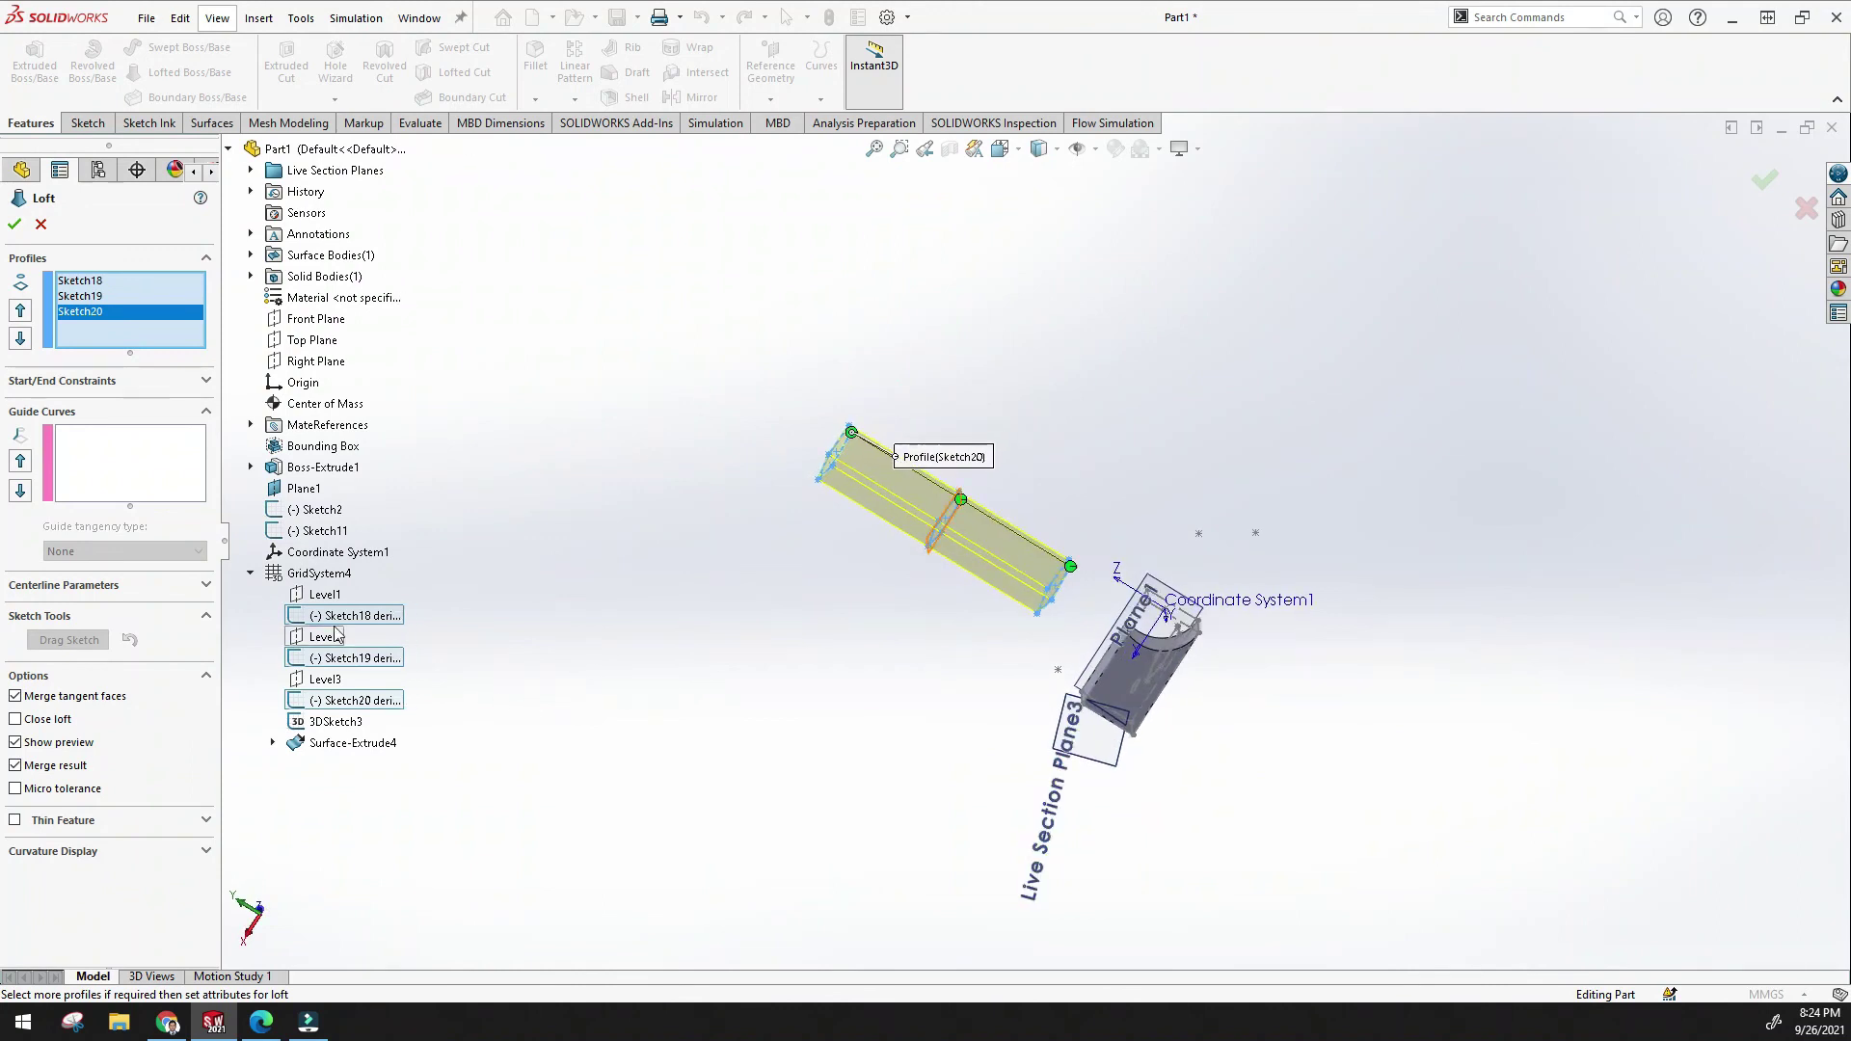
scroll(920, 548, down, 5)
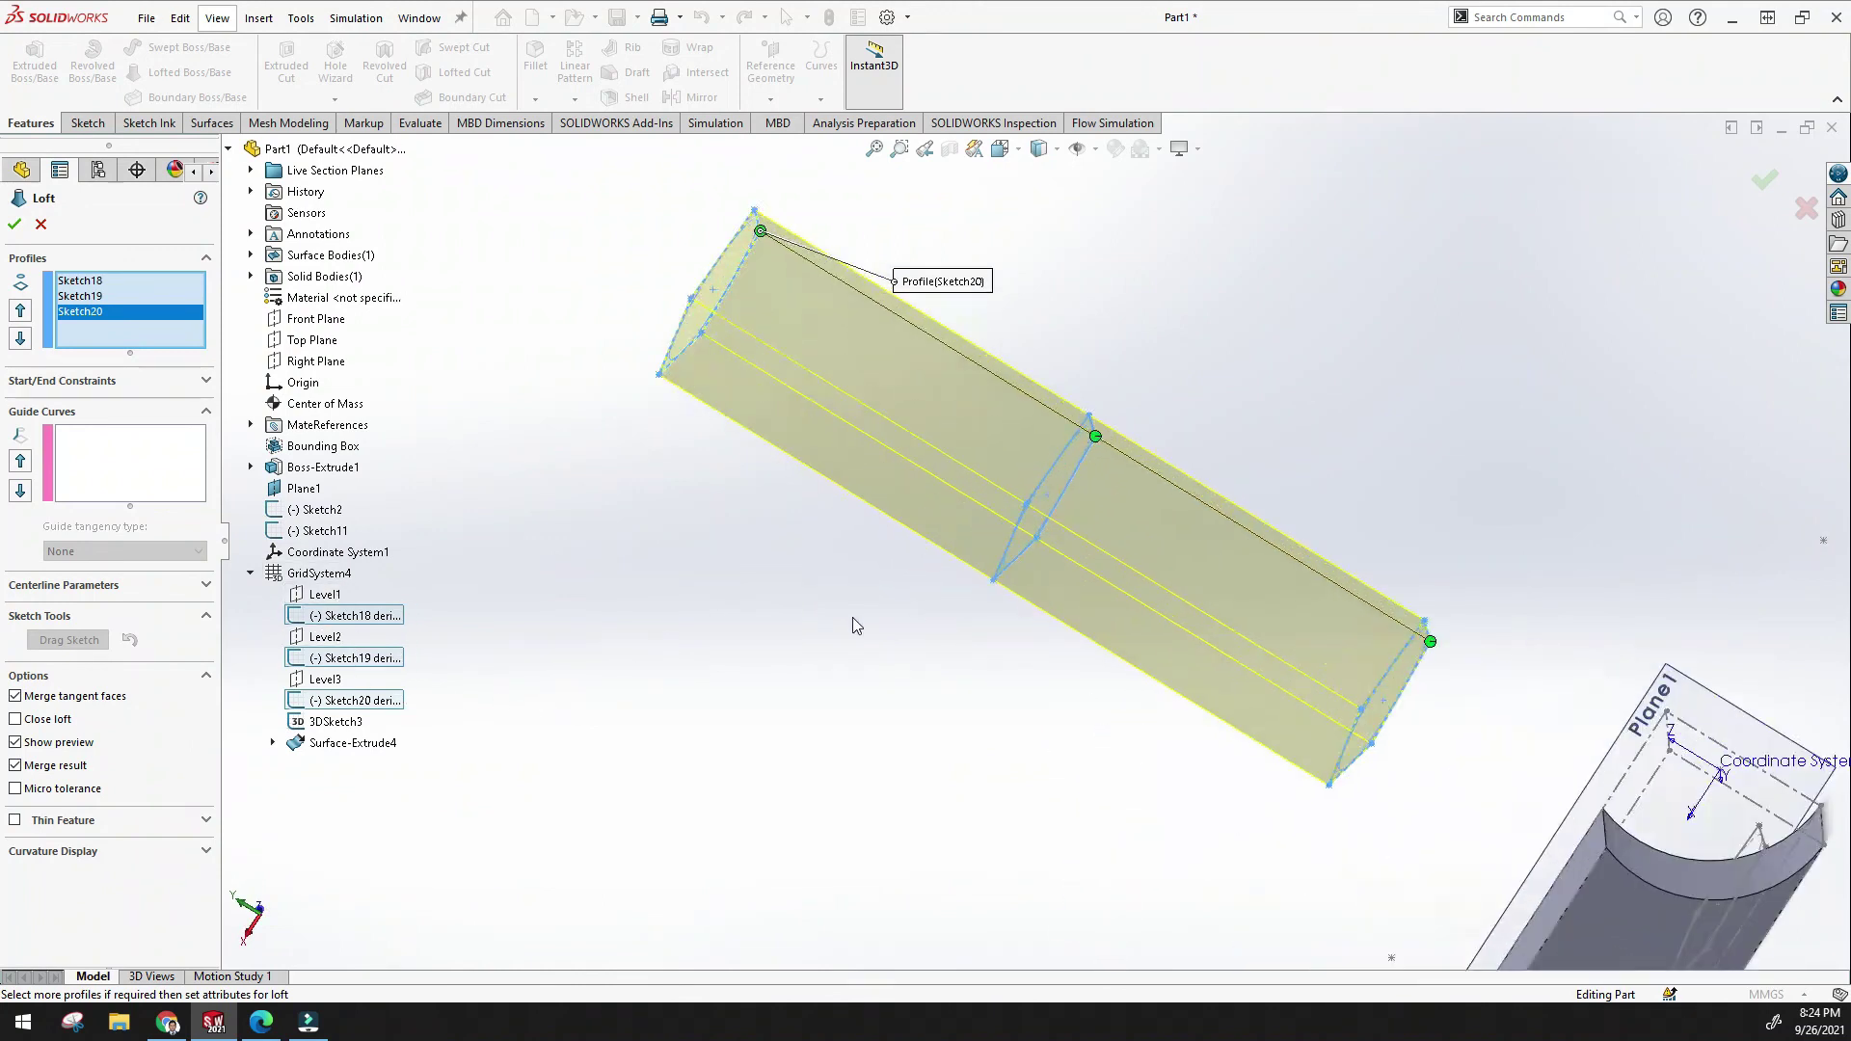
middle_drag(856, 626, 872, 525)
click(14, 224)
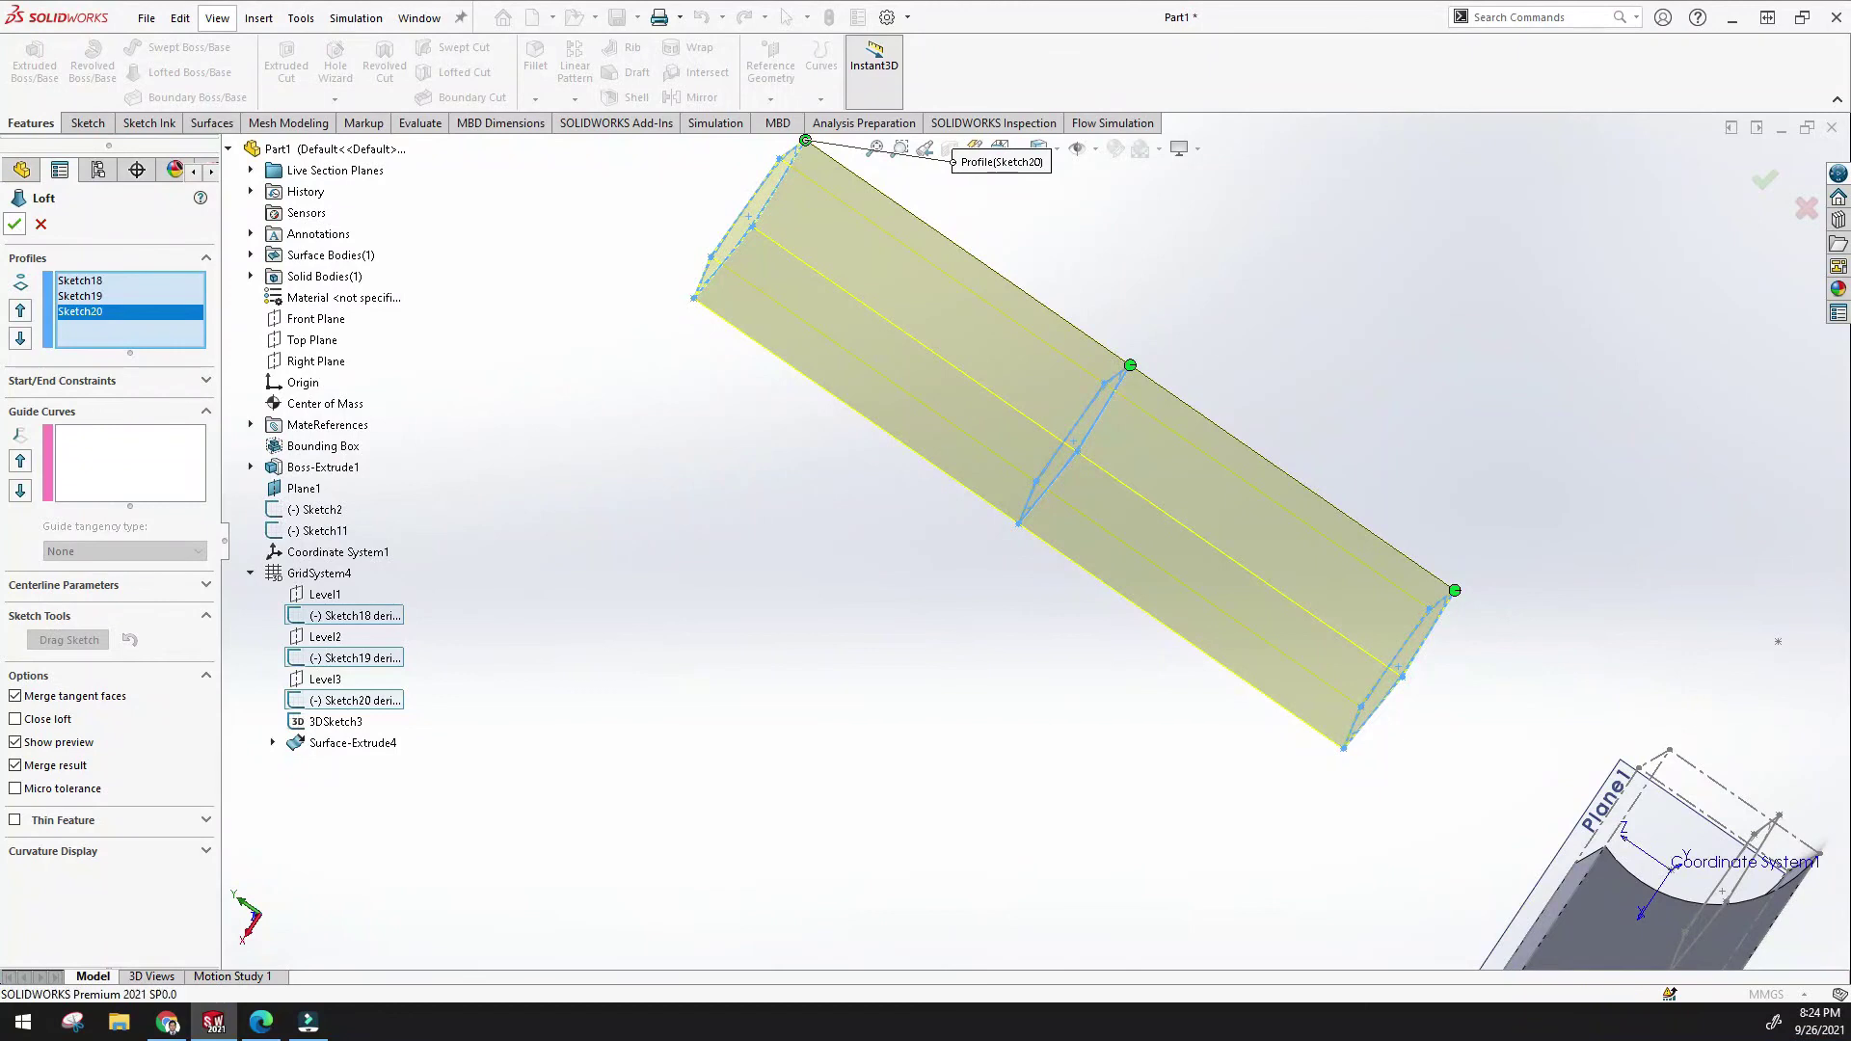
scroll(756, 505, up, 4)
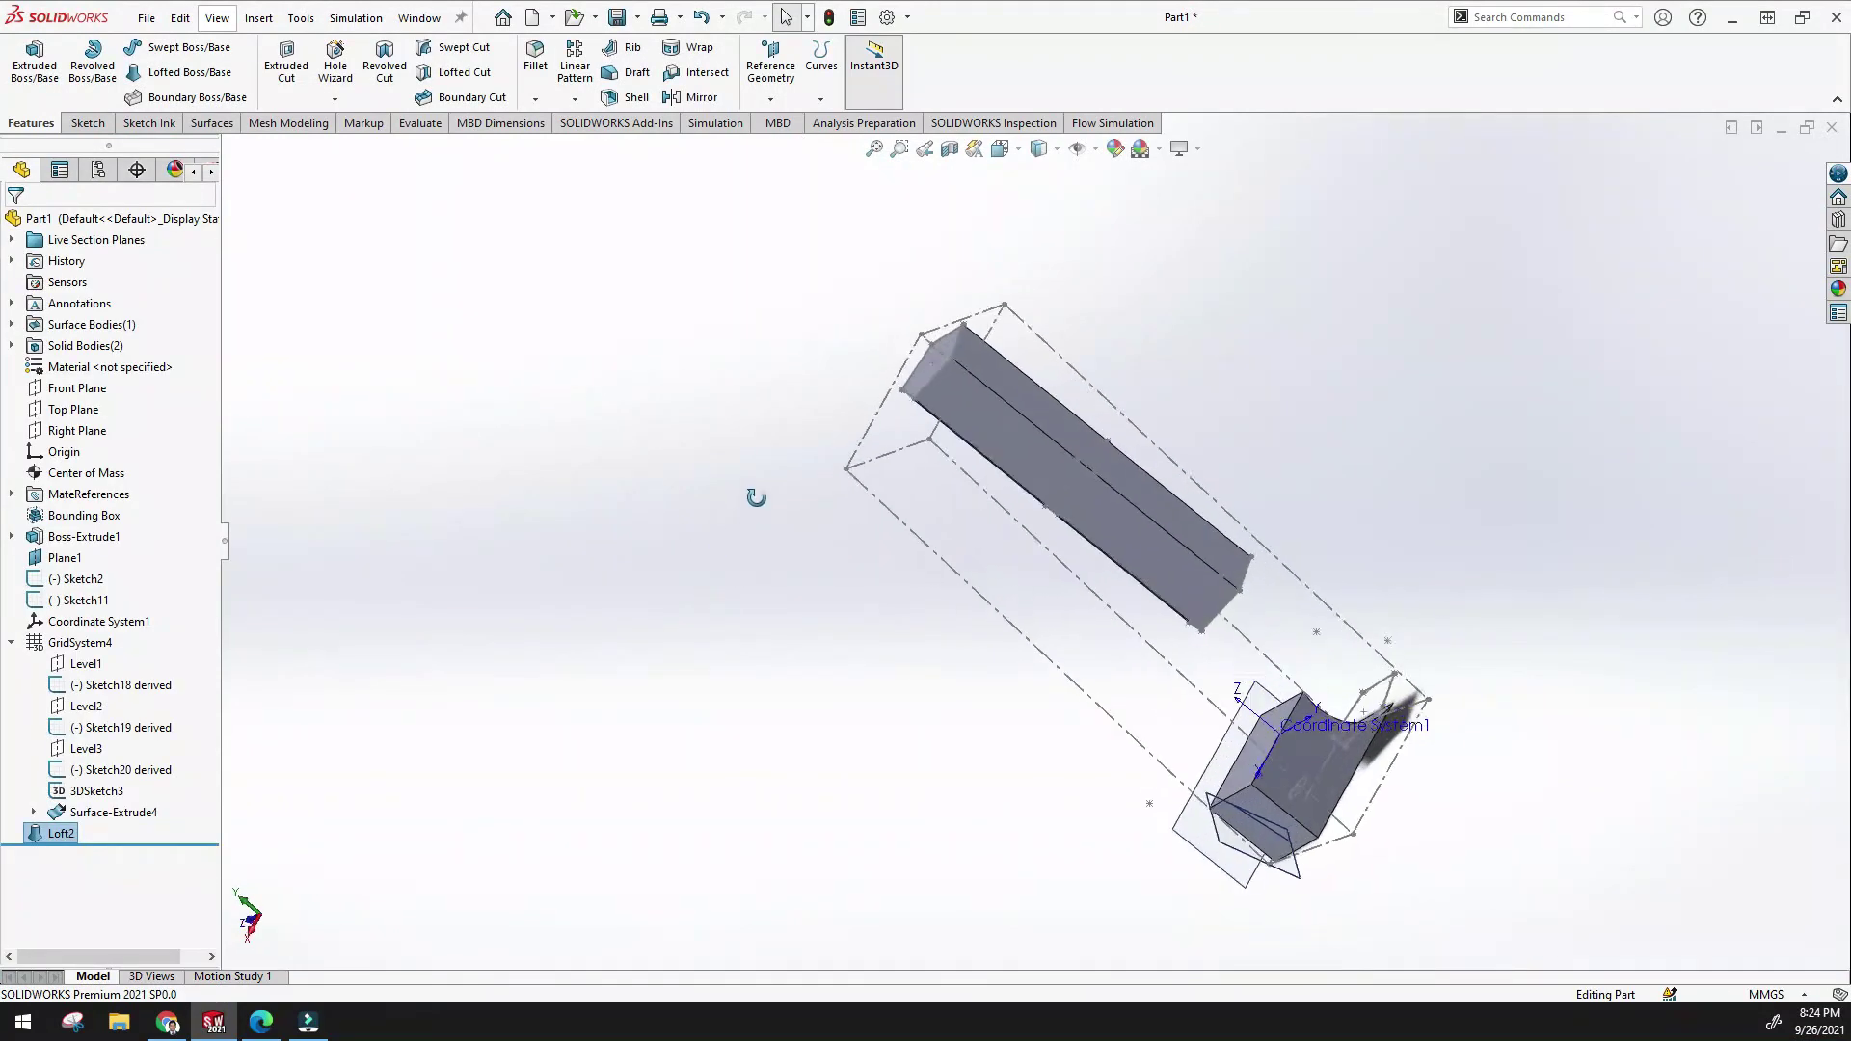